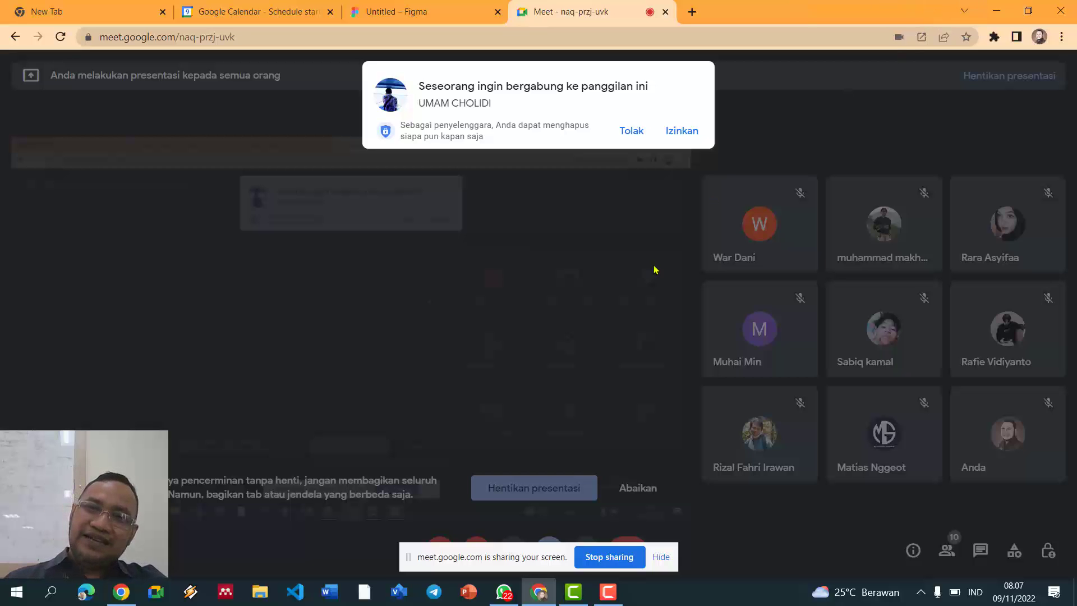
Step: Admit the waiting participant to the Meet call, then switch to the 'Untitled – Figma' tab
click(682, 132)
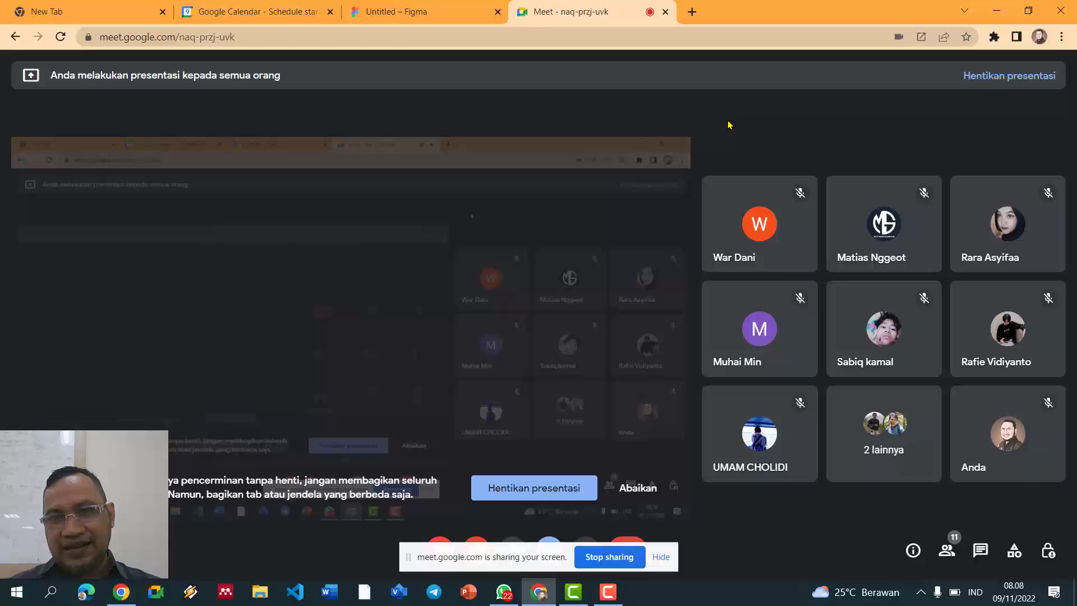
click(387, 12)
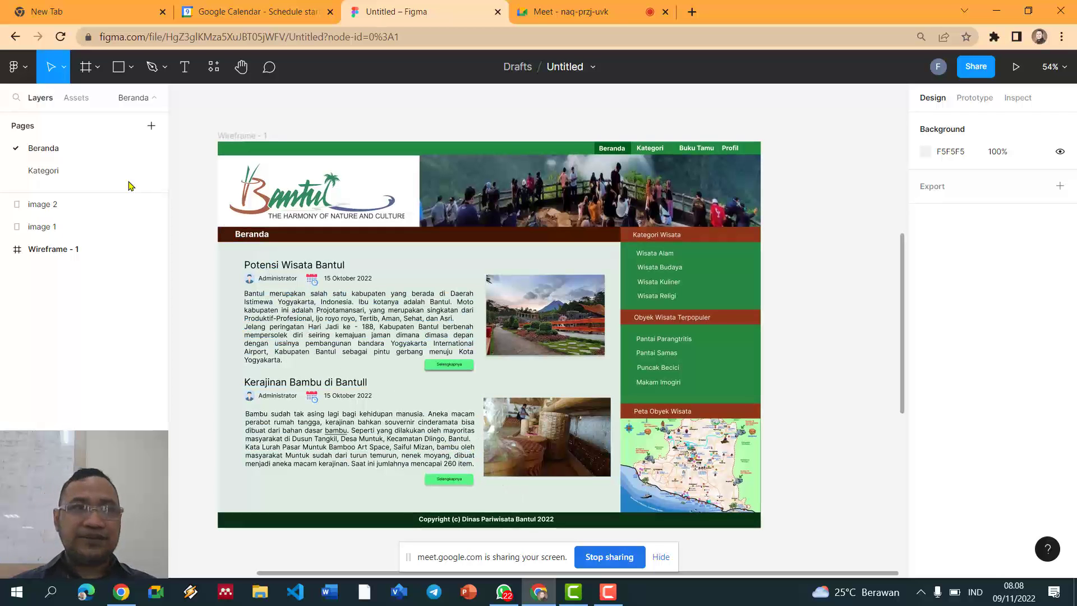
Step: Go back to Drafts through the main menu and create a new blank design file
click(25, 73)
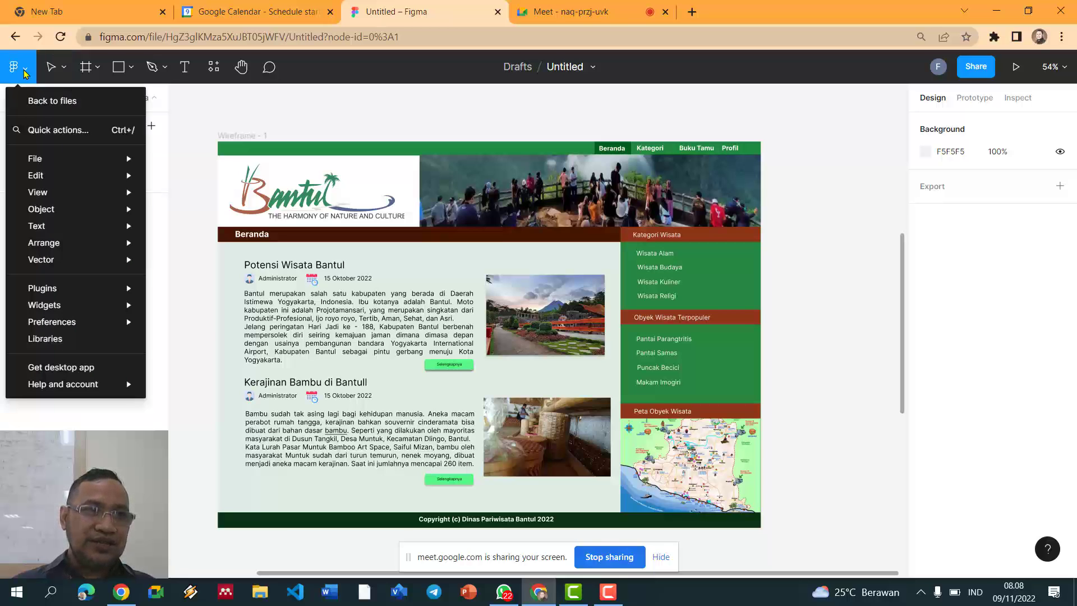
click(24, 73)
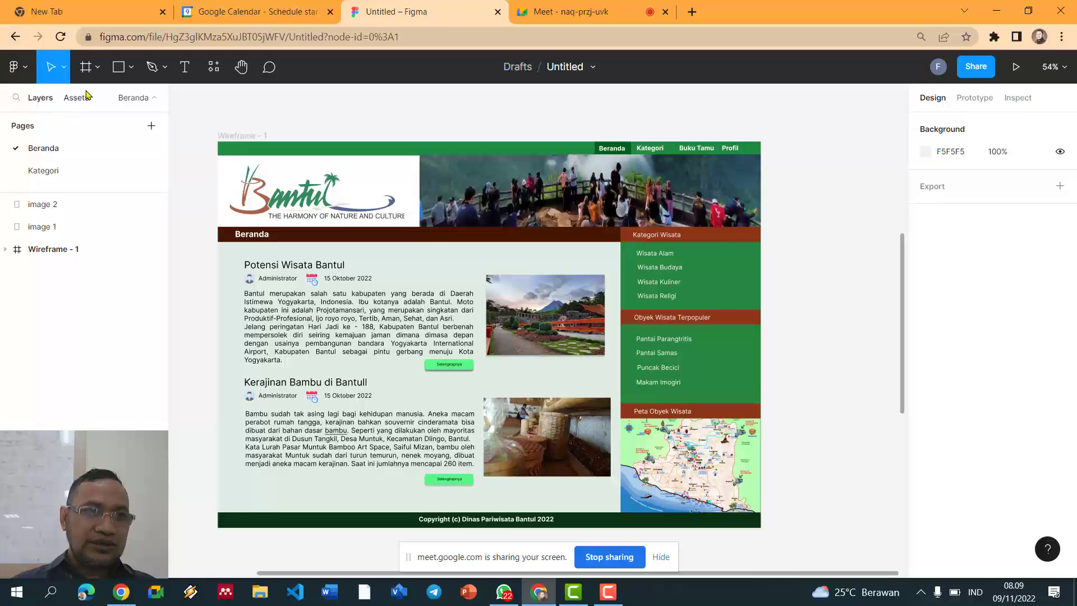
click(14, 69)
click(31, 100)
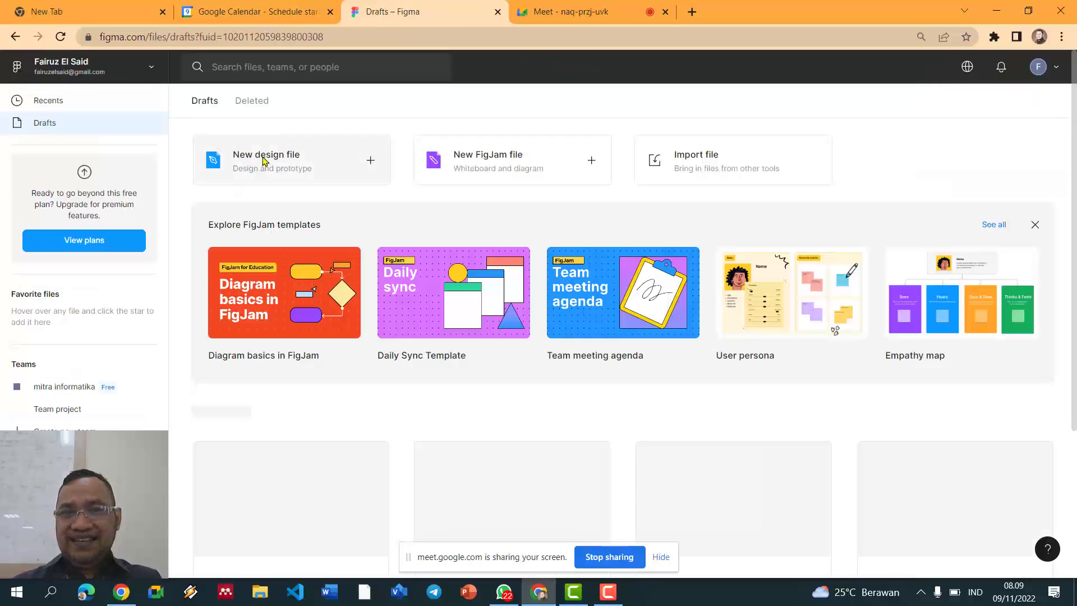
click(267, 160)
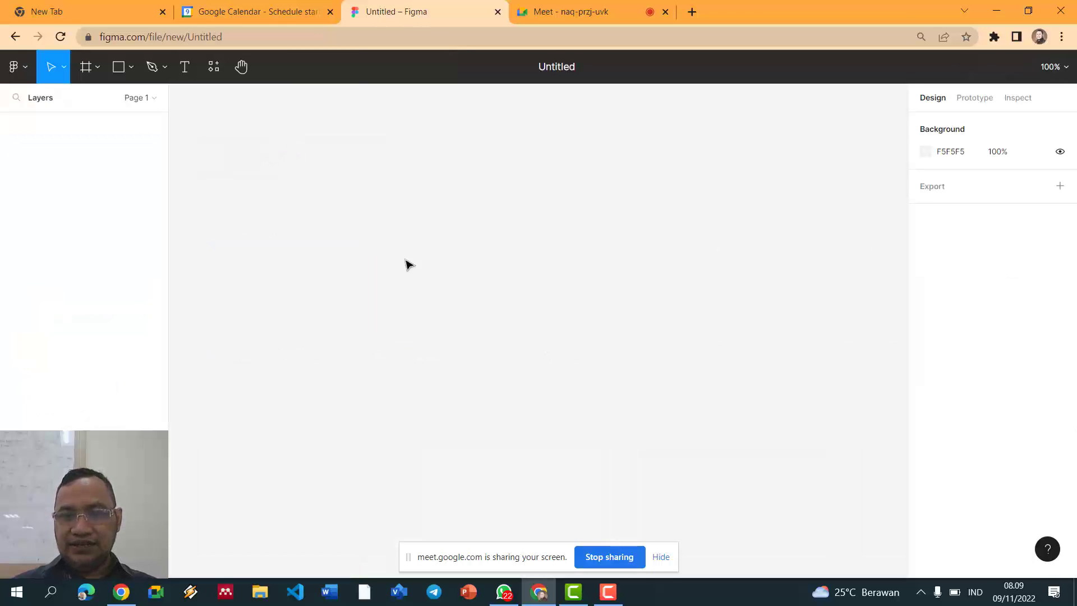
click(573, 593)
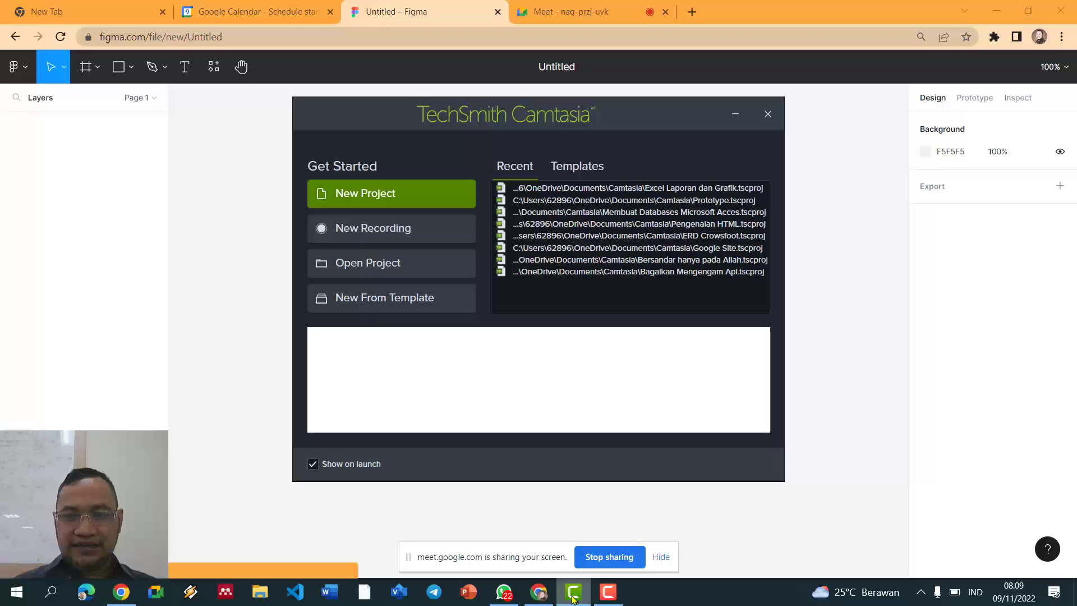
click(607, 594)
click(514, 520)
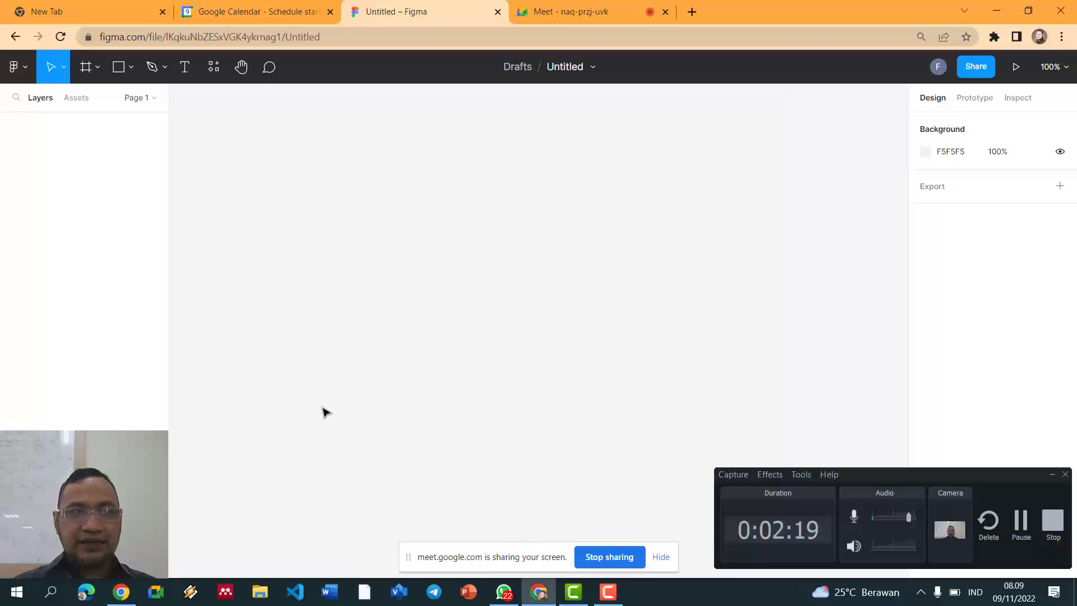
Step: Add a Desktop 1440×1024 frame named Desktop - 1 using the Frame tool preset
click(1052, 475)
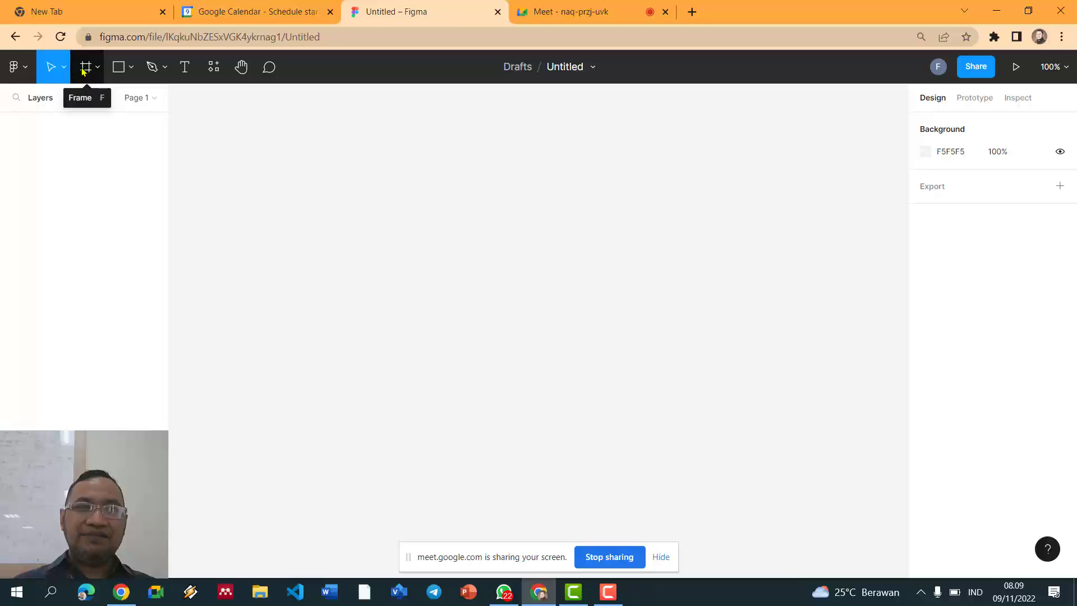
click(84, 67)
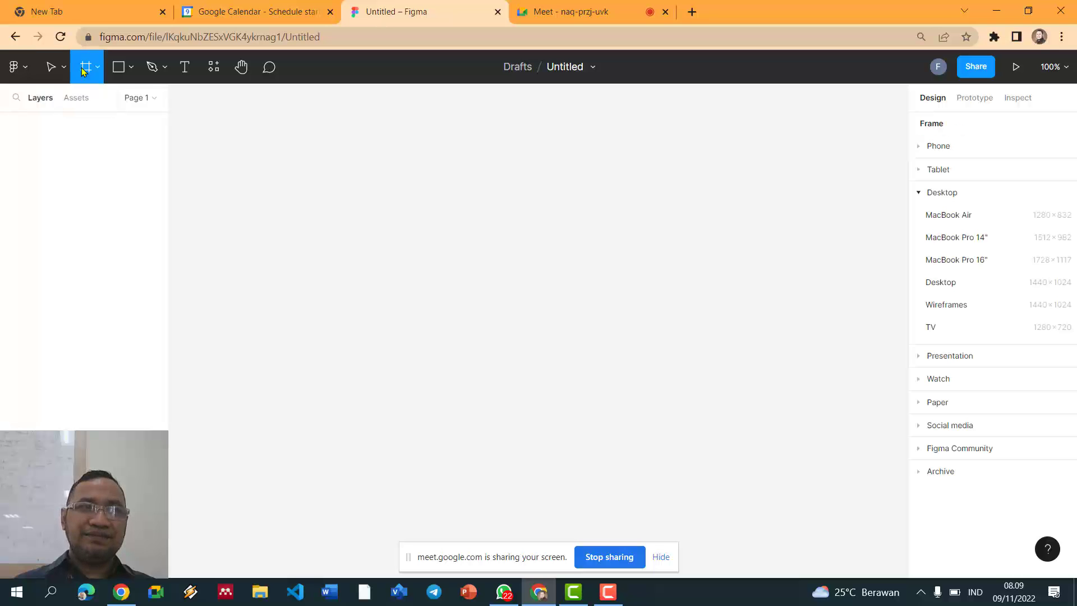
click(948, 282)
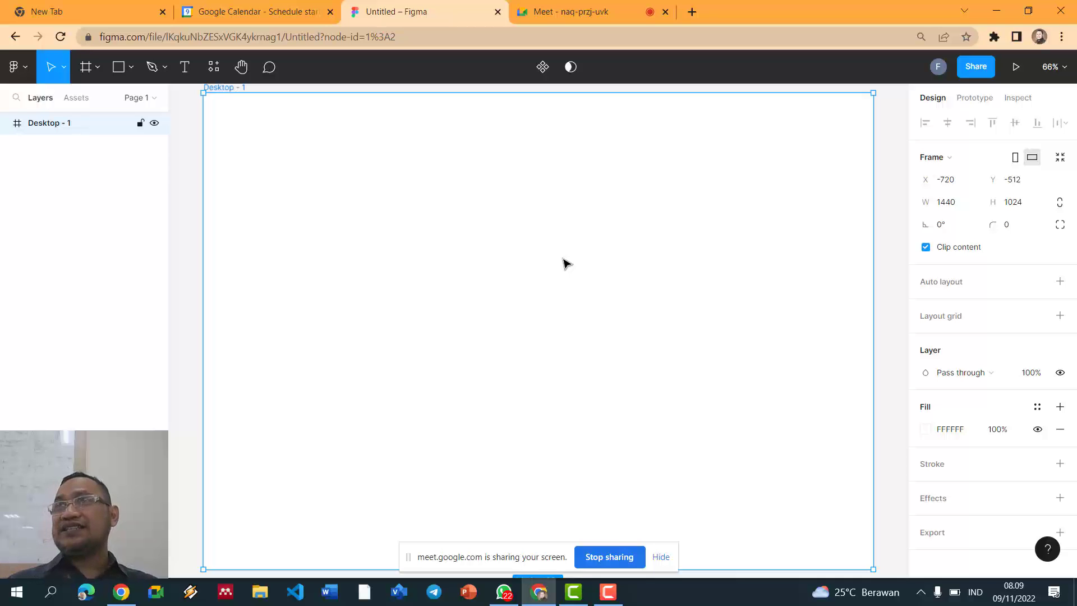
click(129, 69)
Step: Draw a thin 1440×30 bar along the top of the frame
click(120, 73)
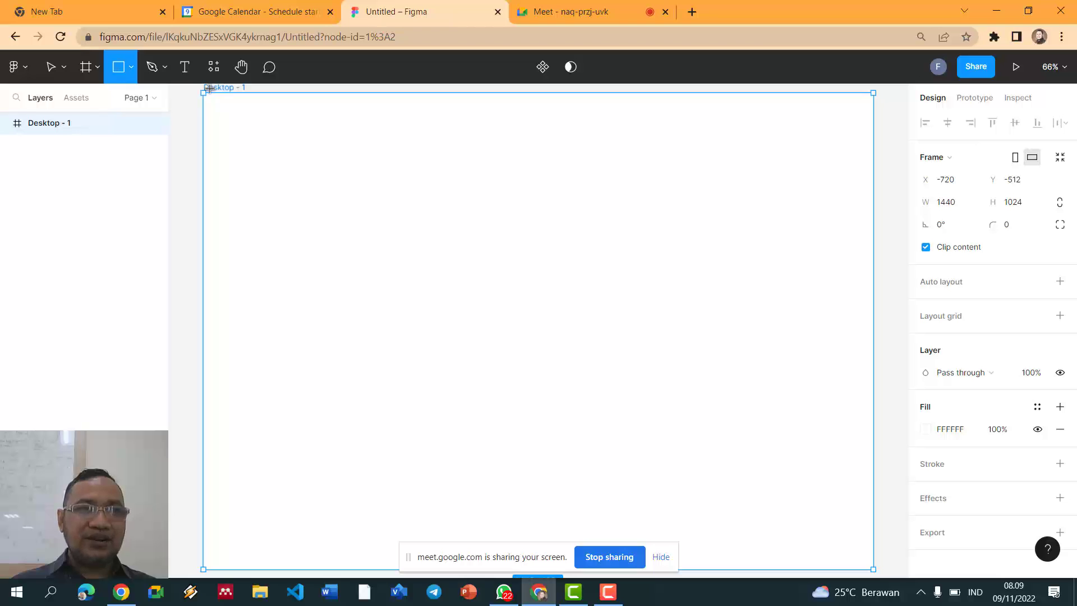
drag(206, 90, 874, 111)
click(892, 115)
click(752, 105)
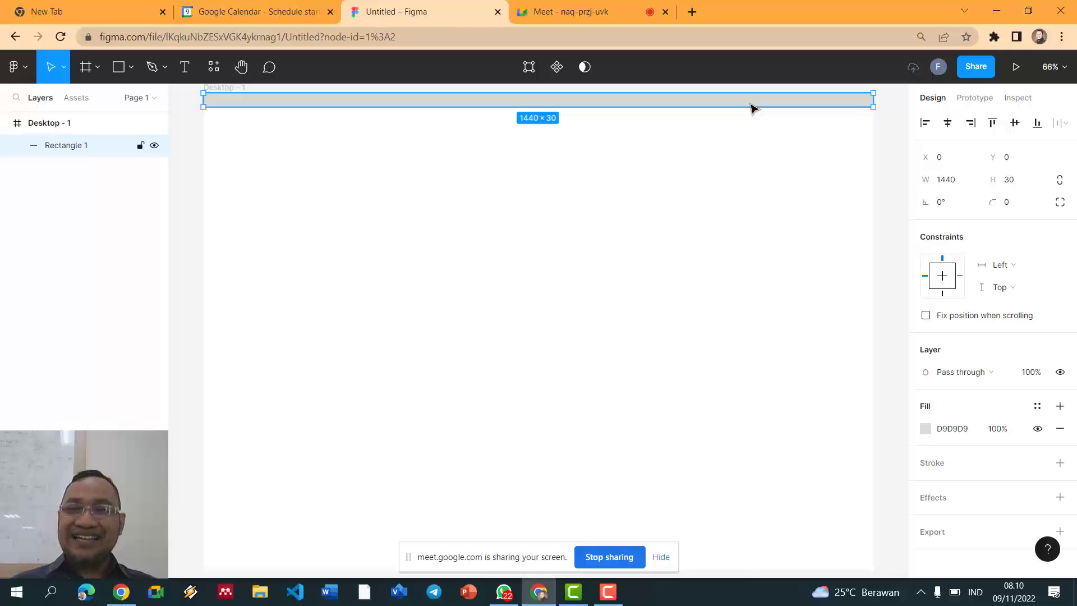
click(893, 146)
click(763, 102)
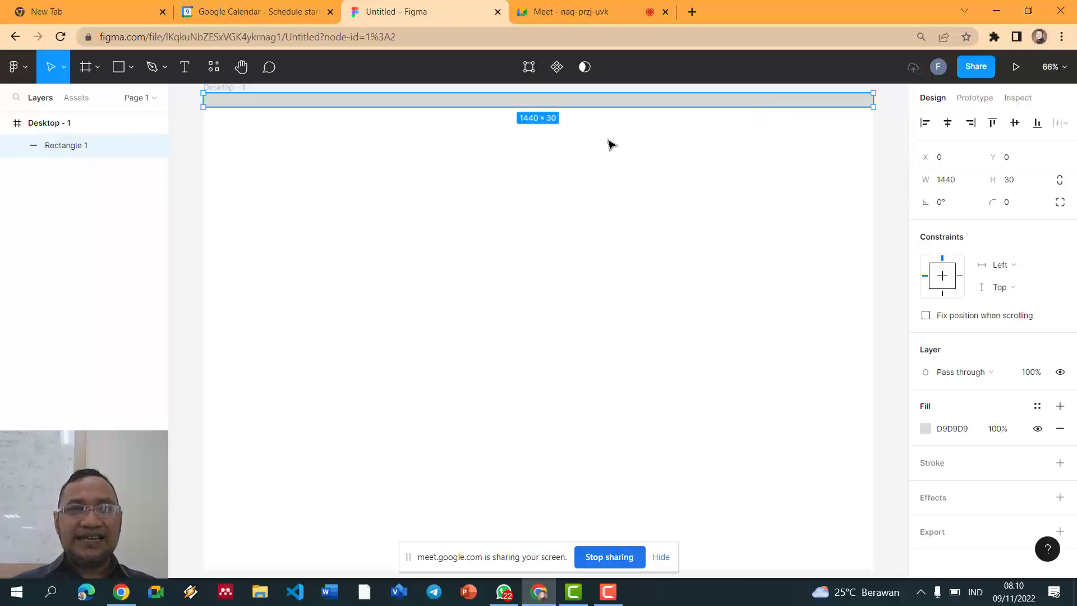
Step: Draw a 1440×186 banner beneath the bar and fill it light mauve-grey CDC0C0
key(r)
drag(202, 107, 874, 197)
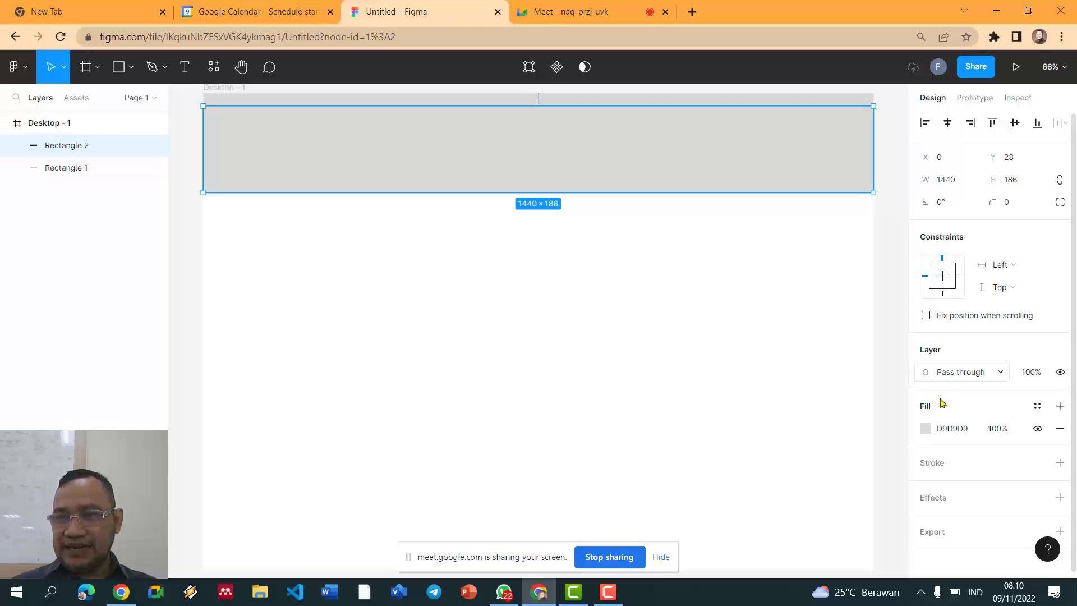
click(925, 425)
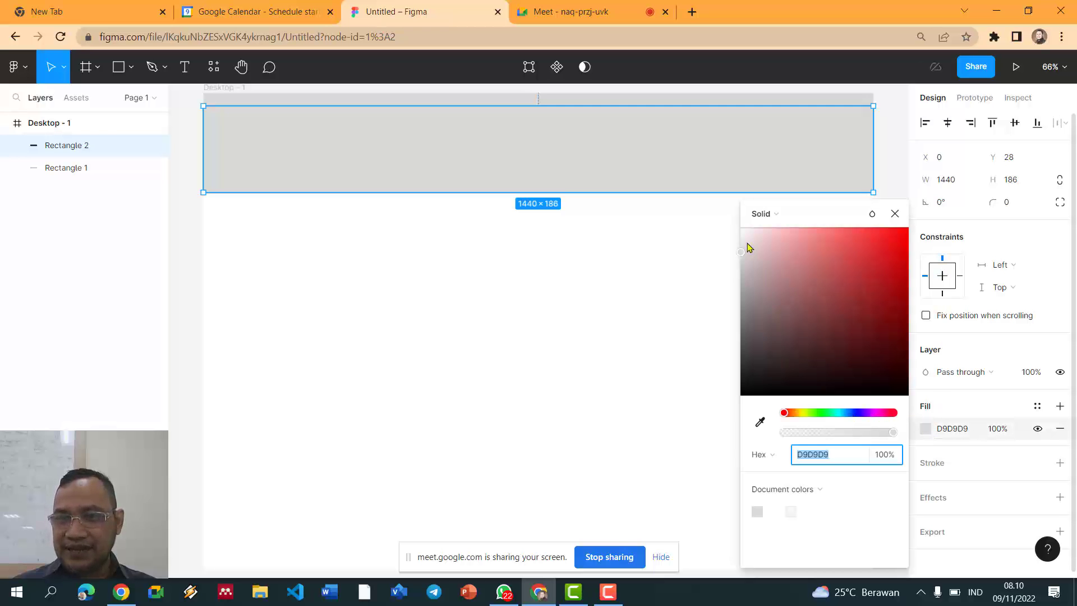
click(750, 274)
mouse_move(751, 277)
mouse_down()
mouse_move(742, 257)
mouse_move(753, 268)
mouse_up()
click(897, 137)
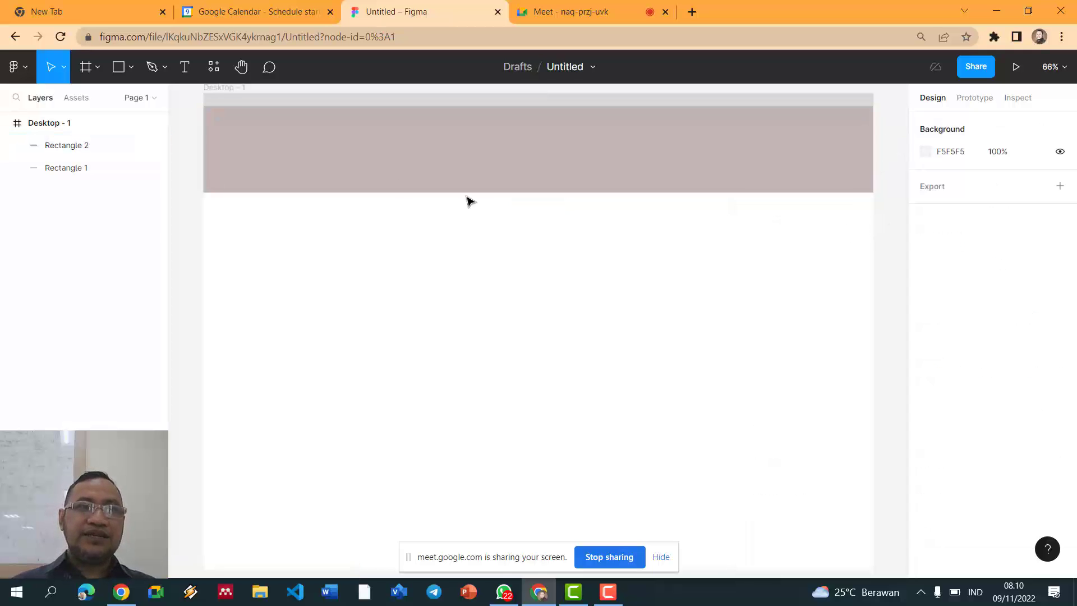
Step: Draw a tall 307×764 sidebar block snapped to the frame's right edge
click(117, 77)
drag(724, 194, 873, 565)
click(889, 348)
click(869, 331)
click(886, 290)
scroll(883, 295, down, 1)
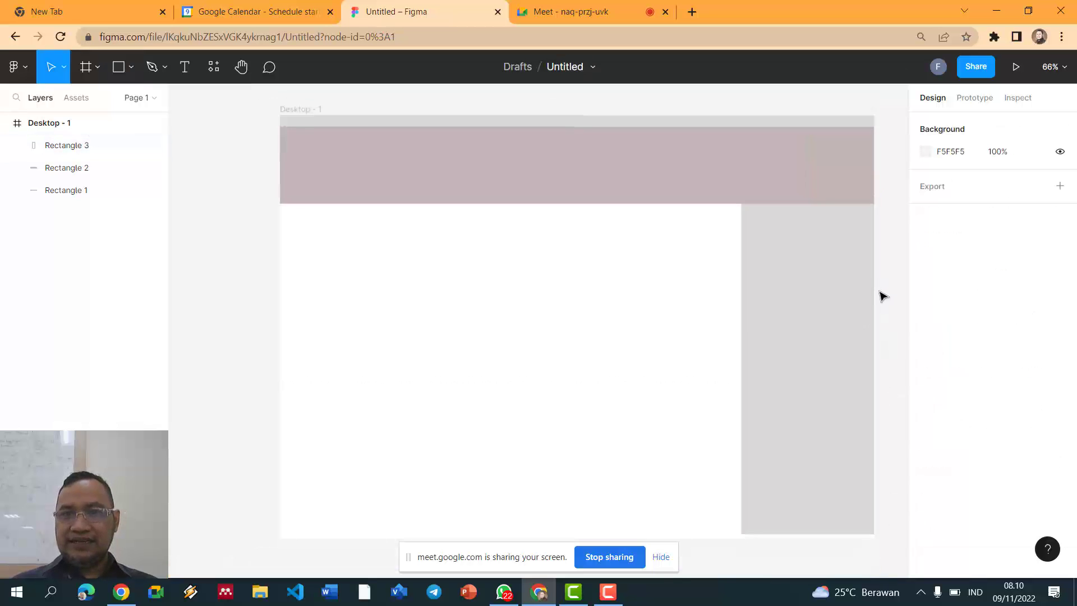
click(802, 468)
drag(873, 533, 868, 518)
click(414, 293)
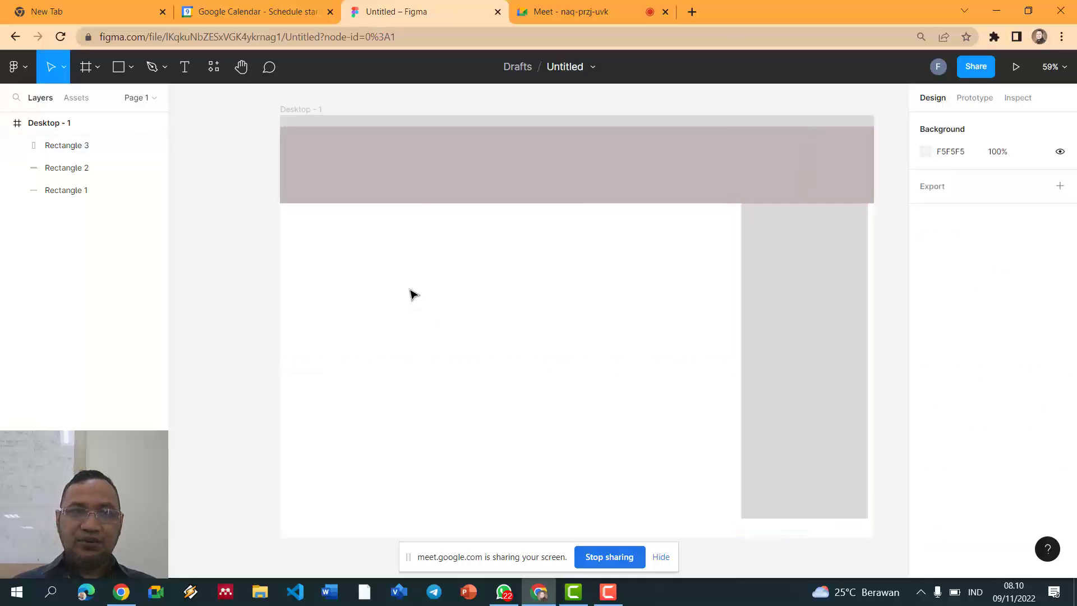
click(807, 317)
drag(828, 322, 830, 311)
click(885, 198)
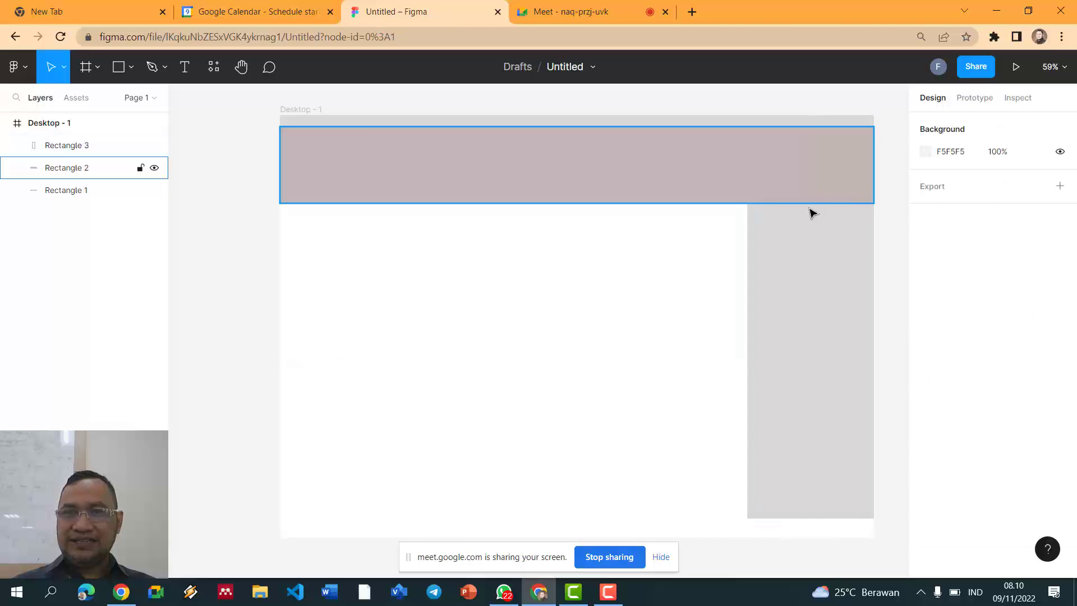
Step: Draw the main content area left of the sidebar with a pale pinkish-grey fill
click(118, 66)
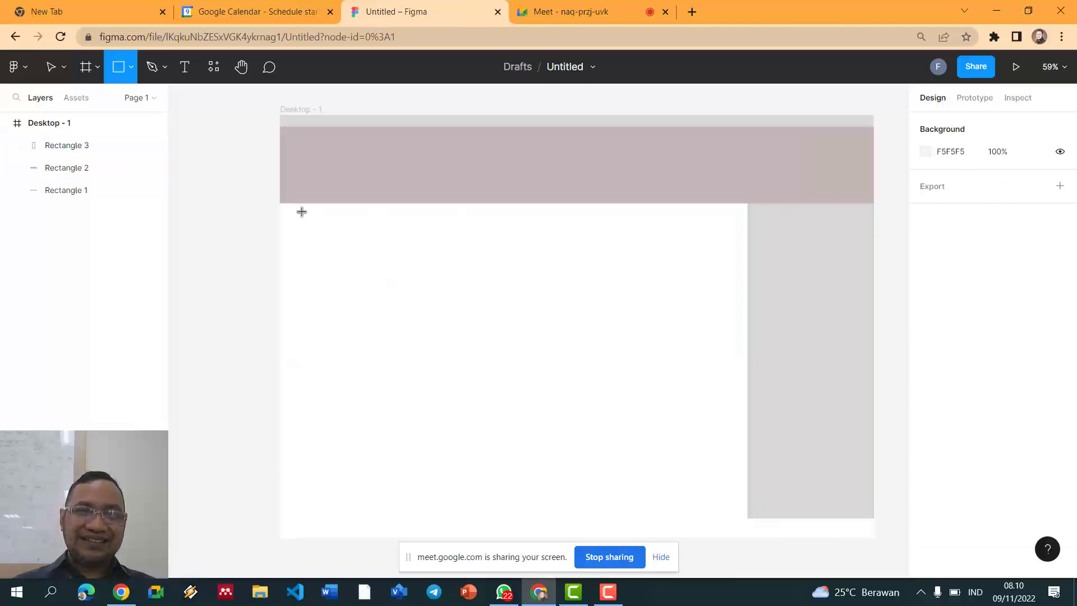
mouse_move(280, 202)
mouse_down()
mouse_move(365, 237)
mouse_move(637, 474)
mouse_move(747, 519)
mouse_up()
click(243, 268)
click(651, 344)
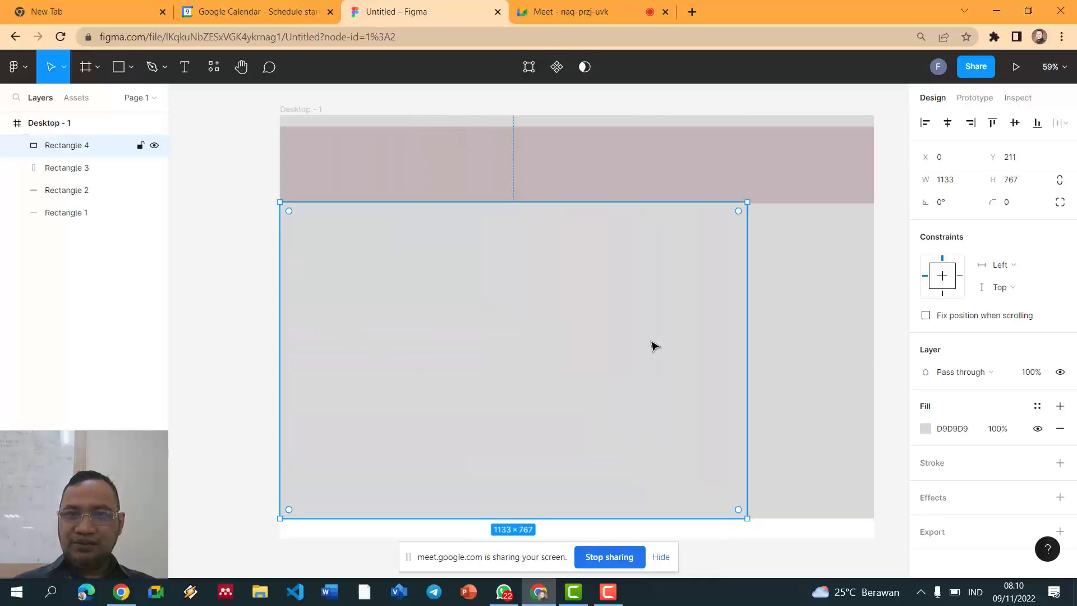
click(925, 428)
click(742, 229)
mouse_move(747, 241)
mouse_down()
mouse_move(746, 252)
mouse_move(745, 243)
mouse_up()
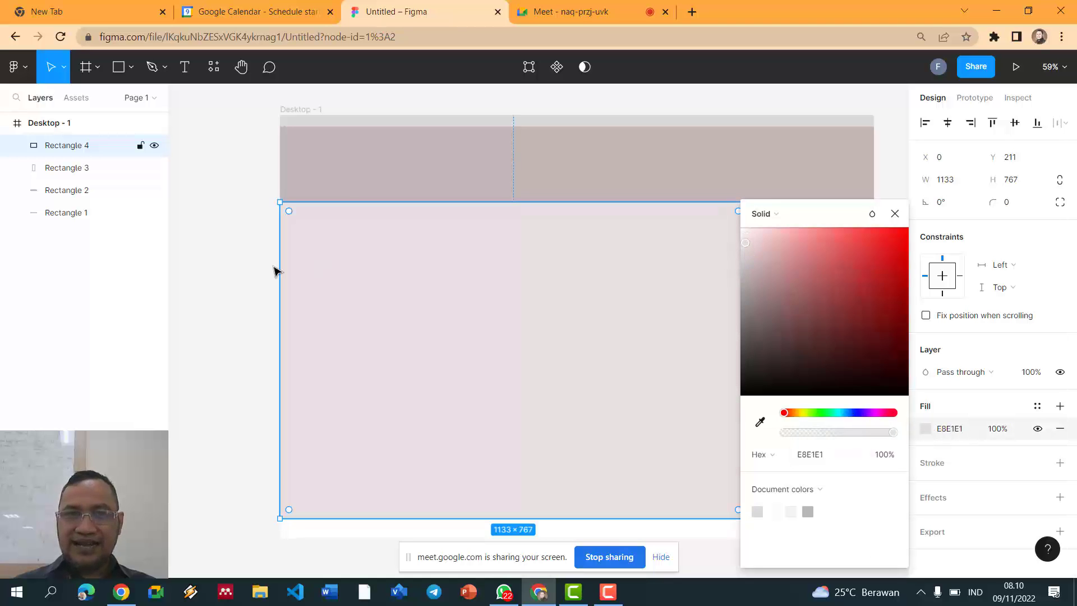
click(261, 272)
Step: Align the sidebar's top to the banner, shorten it, and set the content area to 738 high
click(820, 322)
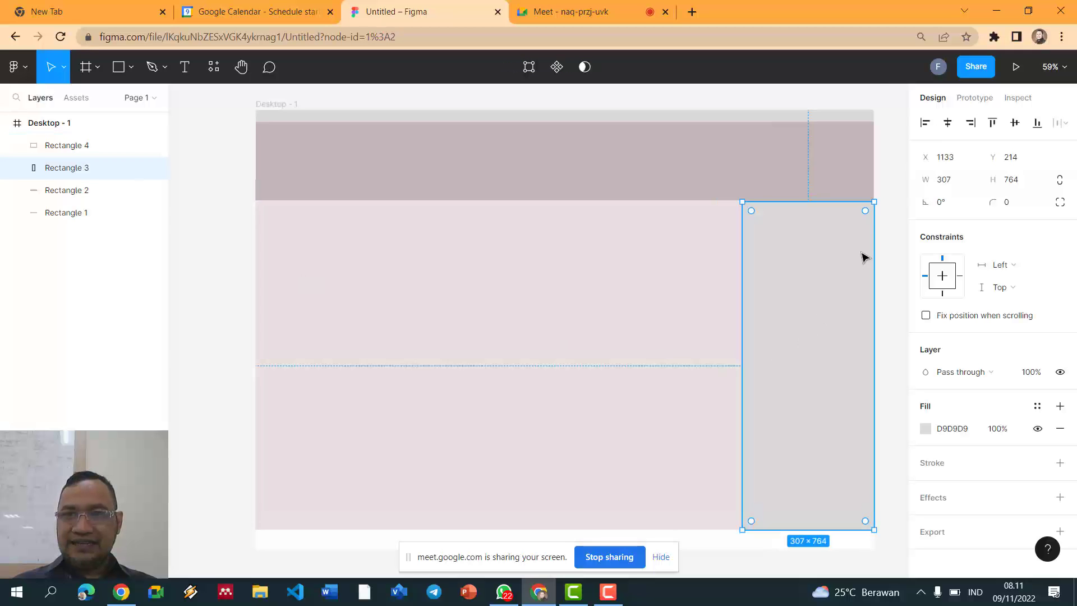
scroll(863, 256, up, 3)
click(889, 250)
click(819, 224)
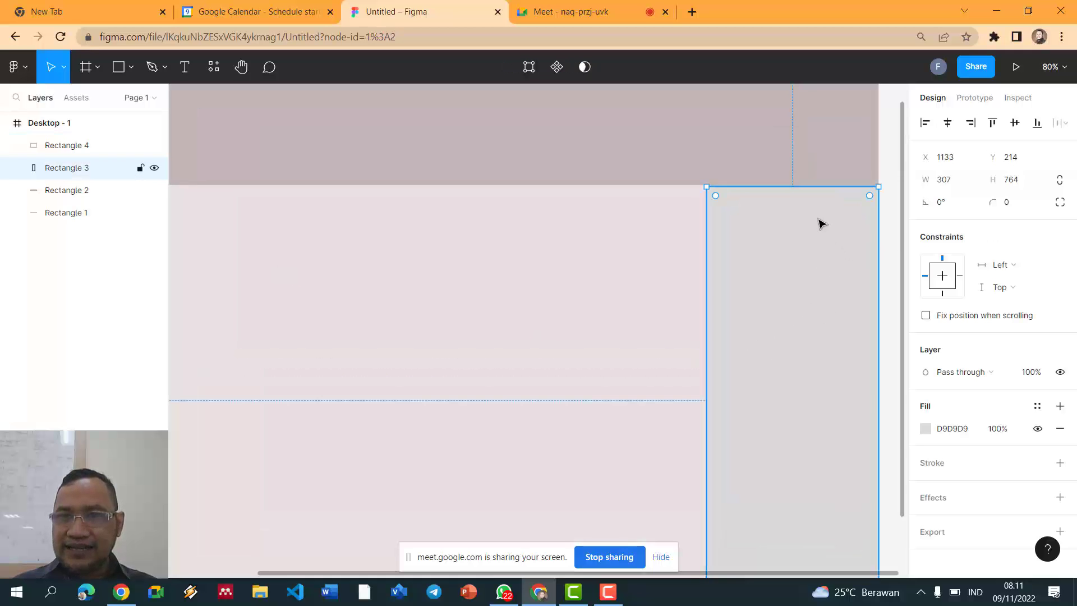
drag(789, 221, 790, 219)
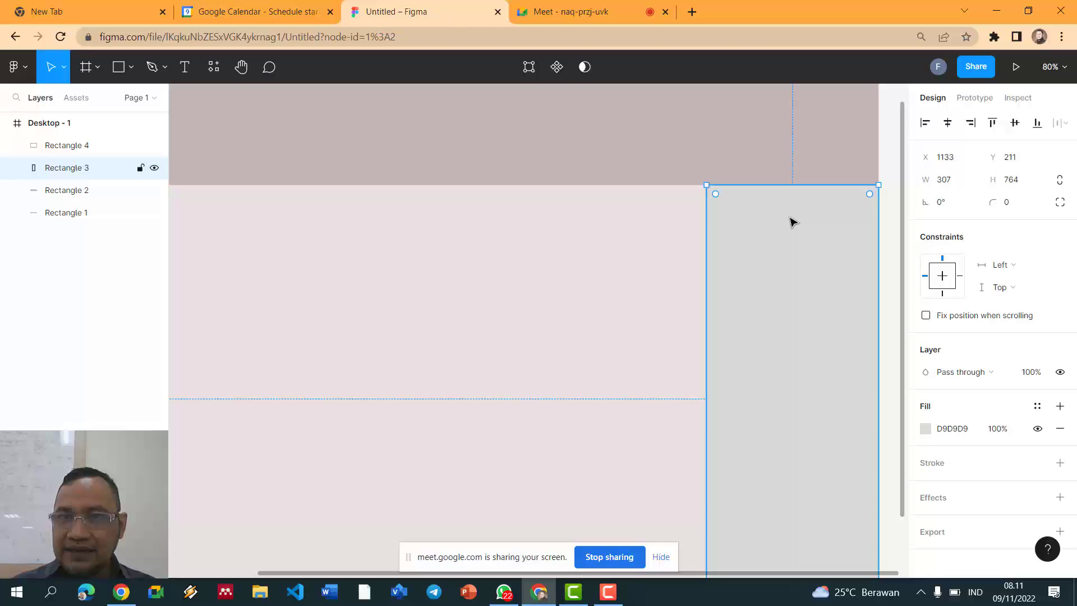
scroll(790, 222, down, 2)
click(876, 243)
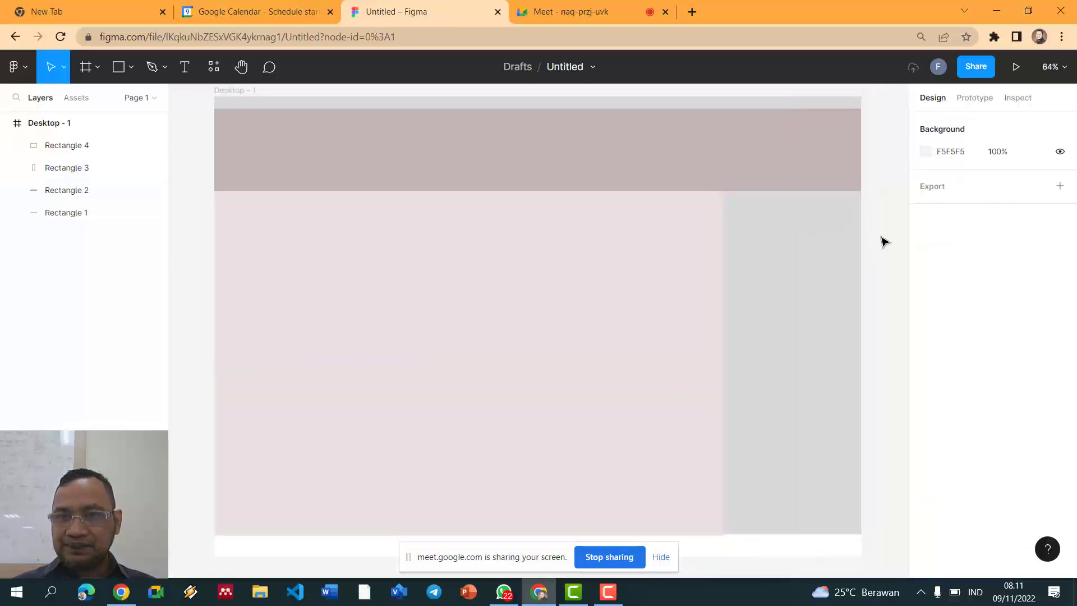
scroll(814, 284, down, 1)
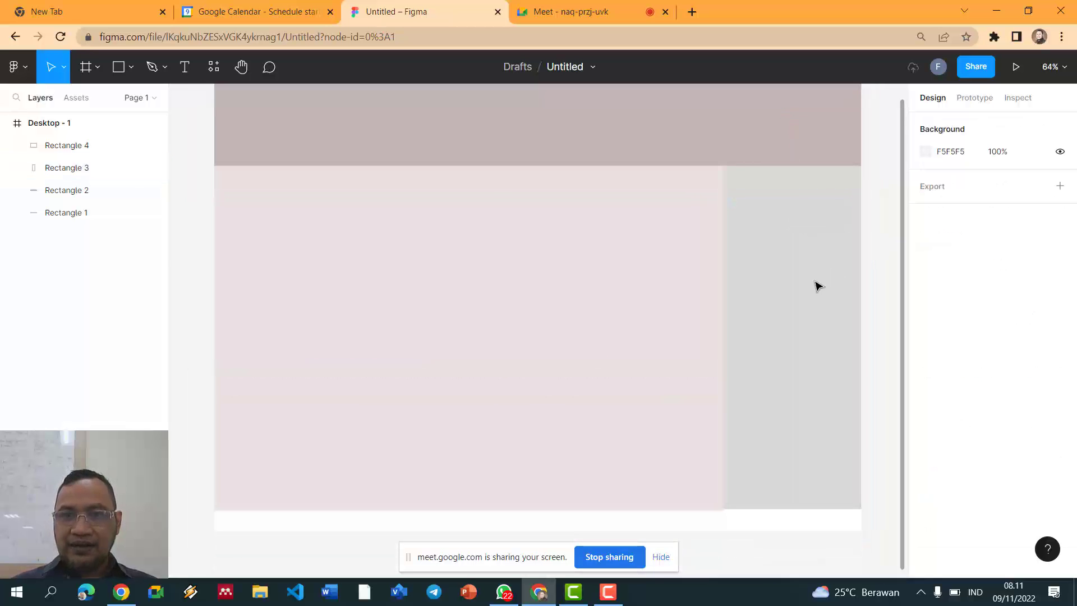
click(836, 442)
drag(860, 503, 858, 496)
click(670, 508)
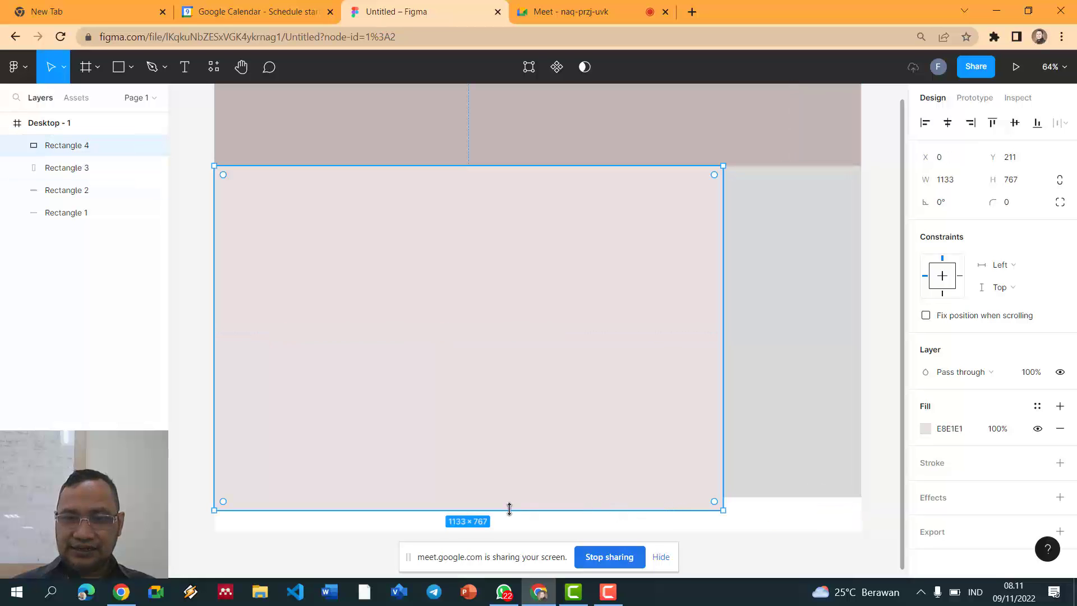
drag(485, 510, 493, 497)
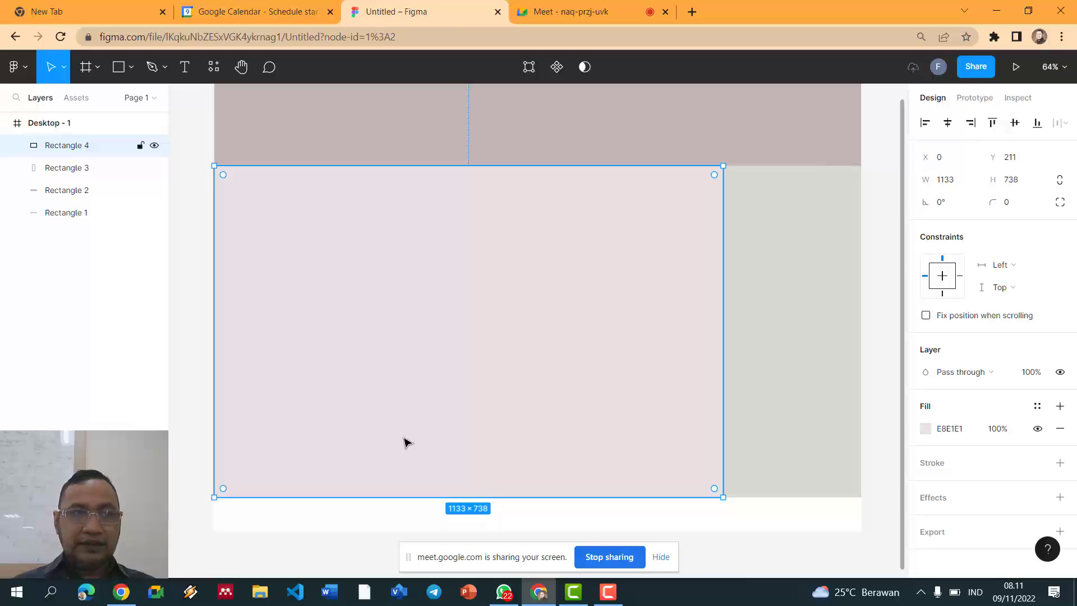
Step: Draw a 1440-wide 64-high bar under the main panel
key(r)
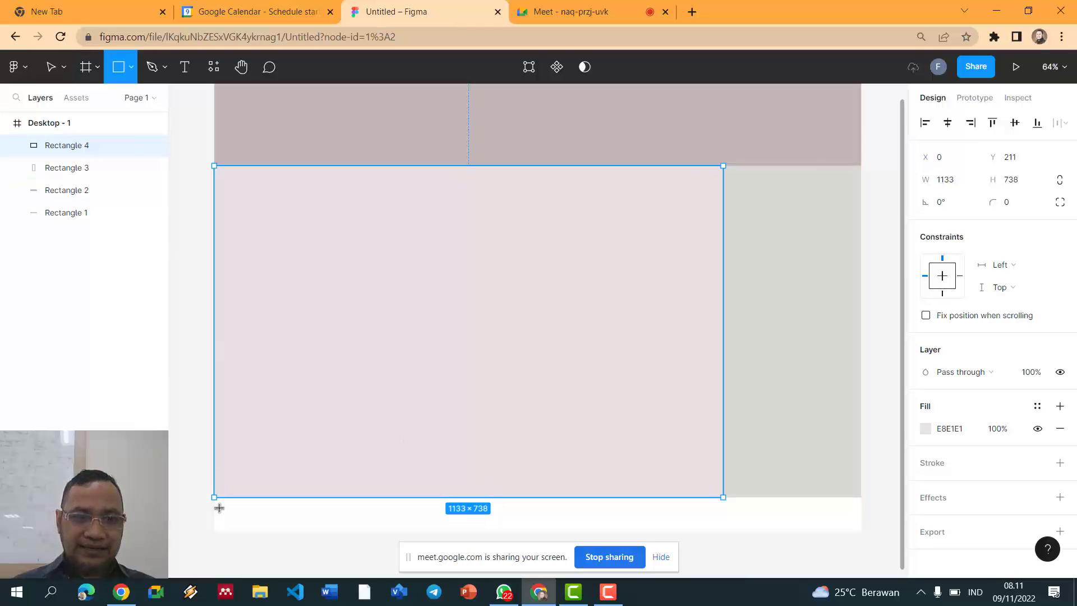
mouse_move(215, 497)
mouse_down()
mouse_move(603, 575)
mouse_move(885, 481)
mouse_move(871, 373)
mouse_move(850, 339)
mouse_move(861, 333)
mouse_up()
drag(529, 311, 529, 314)
Step: Extend the main panel and right sidebar down to meet the bottom bar, main panel 770 high
click(511, 295)
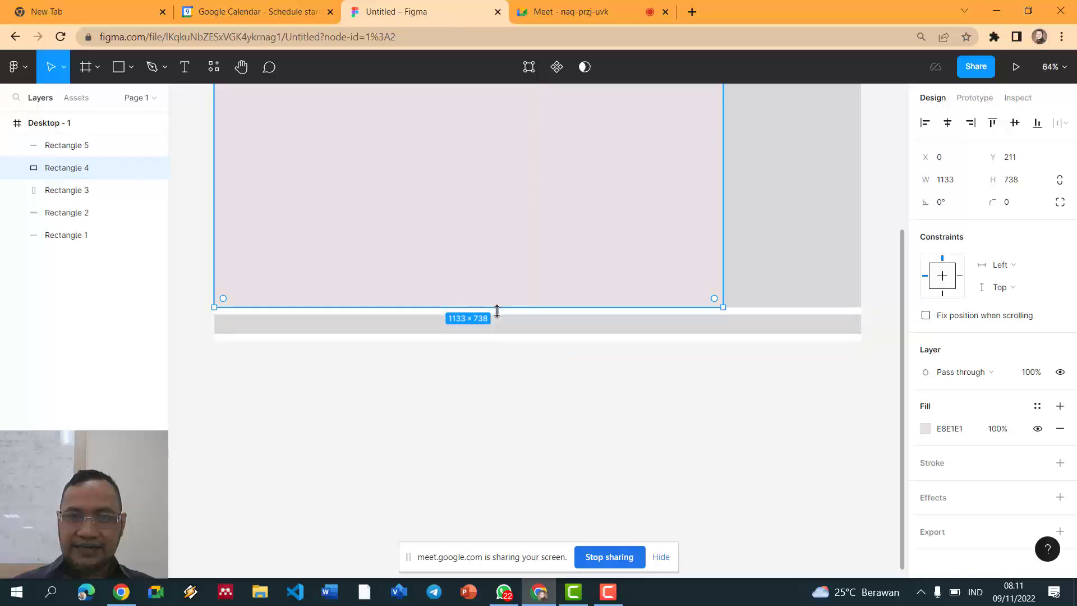
drag(723, 307, 732, 339)
click(752, 301)
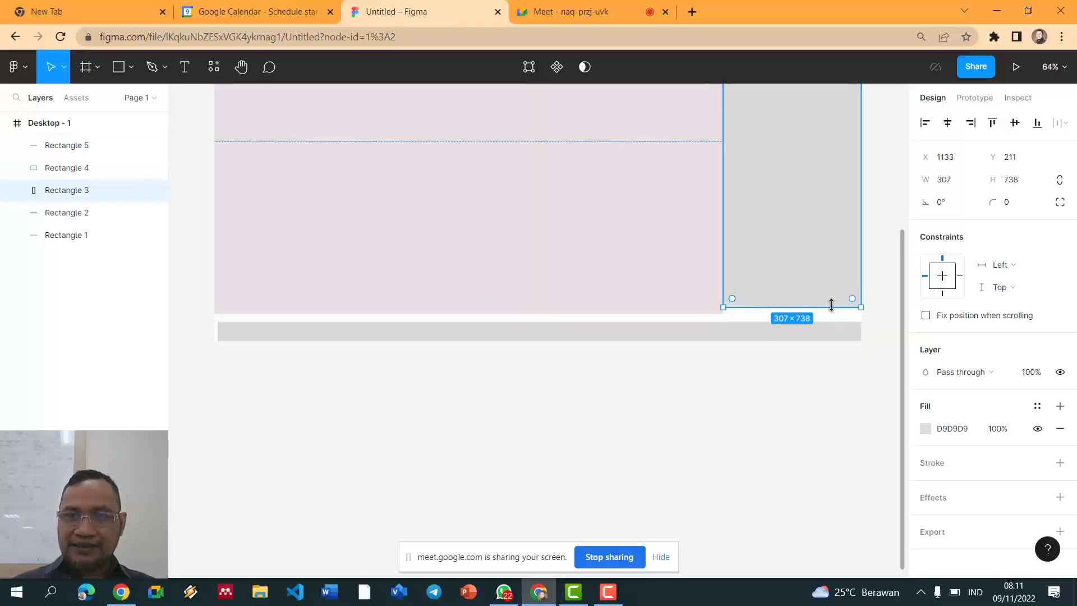
drag(862, 306, 861, 319)
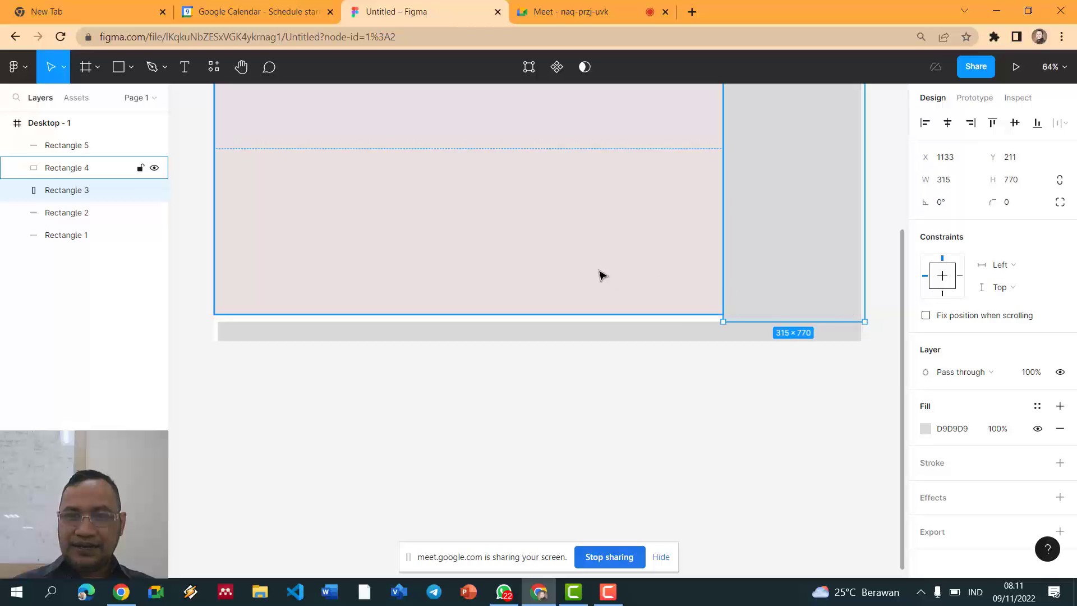
click(522, 307)
drag(723, 314, 723, 321)
click(707, 399)
Step: Snap the bottom bar's right end to the frame and nudge the main panel's corner into alignment
scroll(707, 399, up, 2)
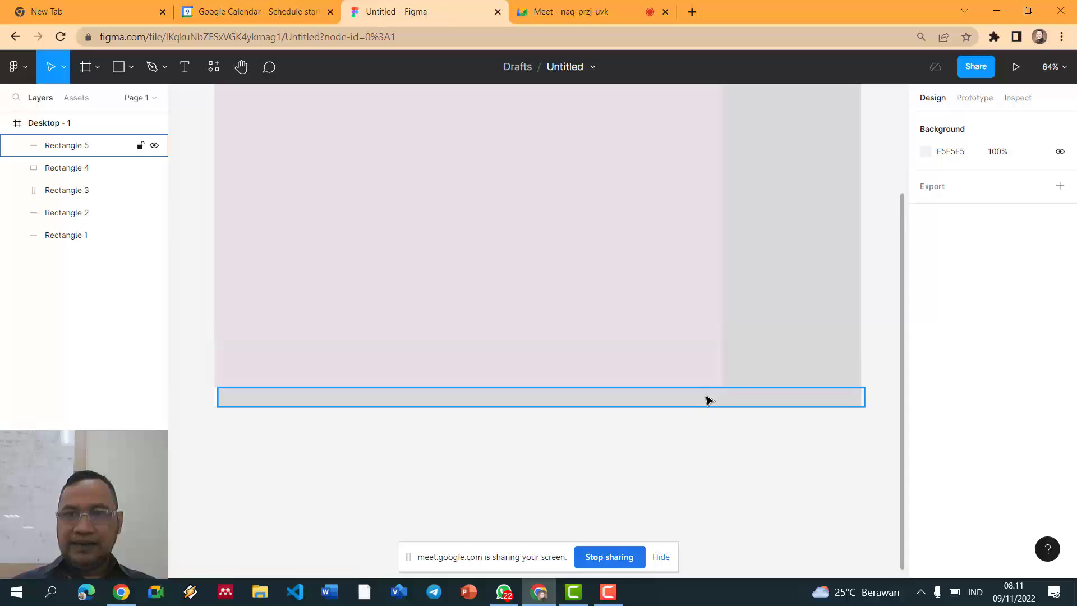
click(704, 403)
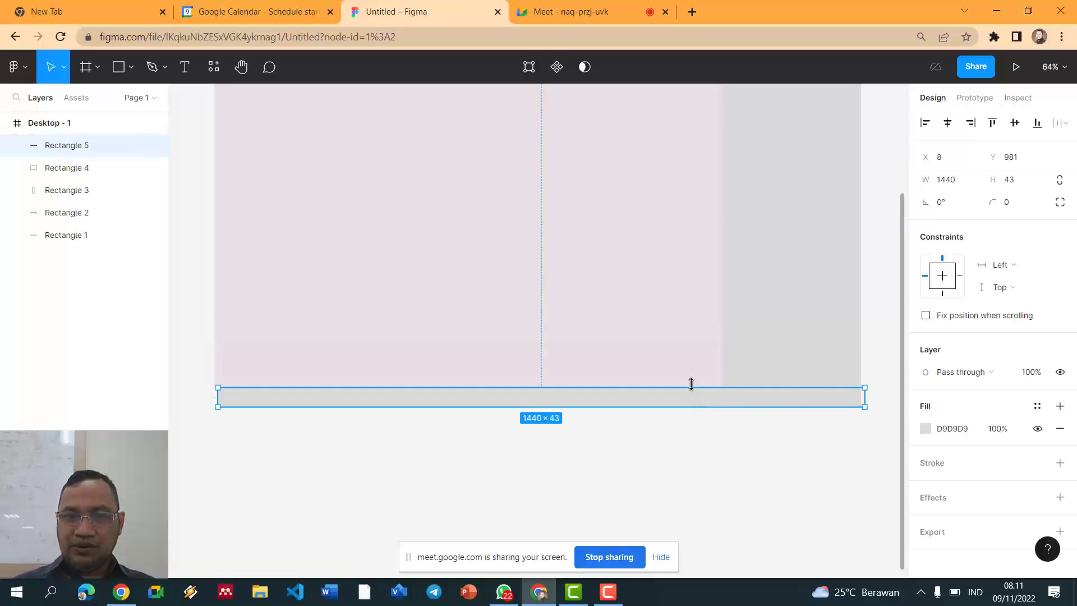
drag(695, 395, 696, 396)
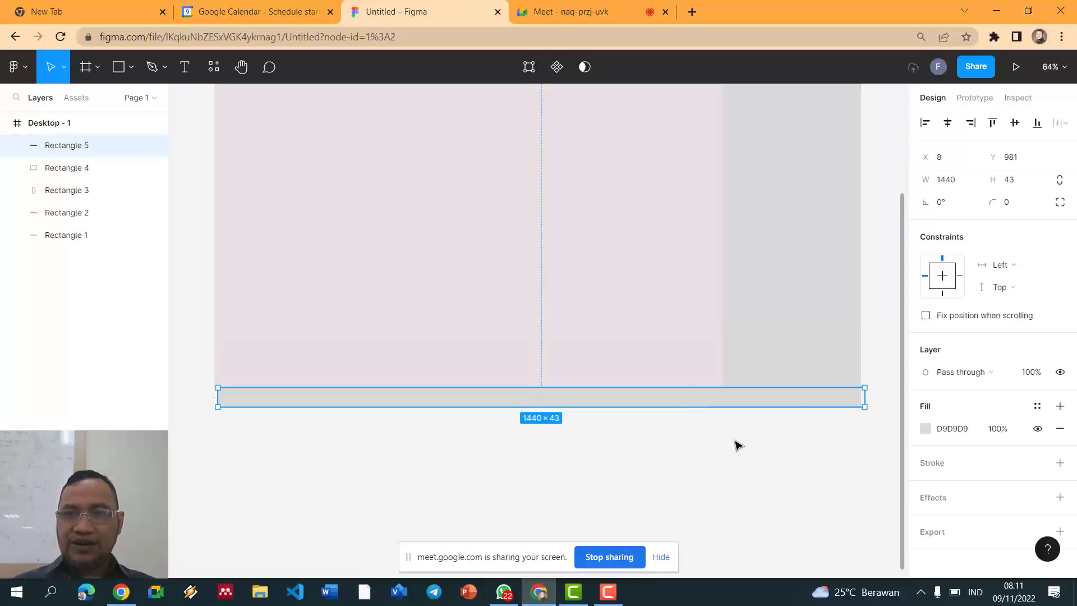
drag(862, 406, 860, 405)
click(806, 449)
scroll(805, 448, up, 5)
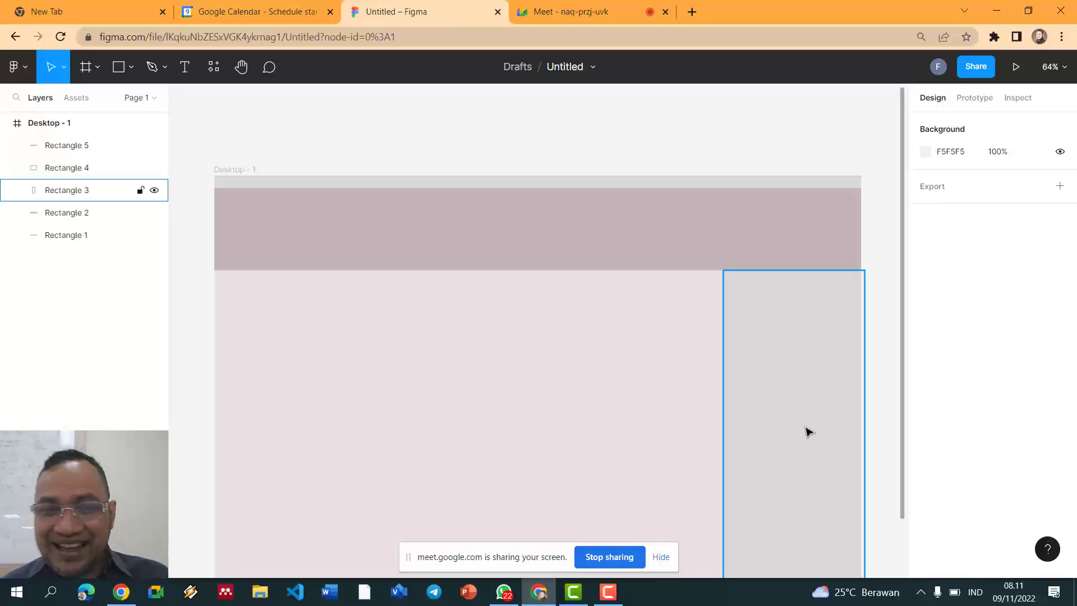
click(806, 416)
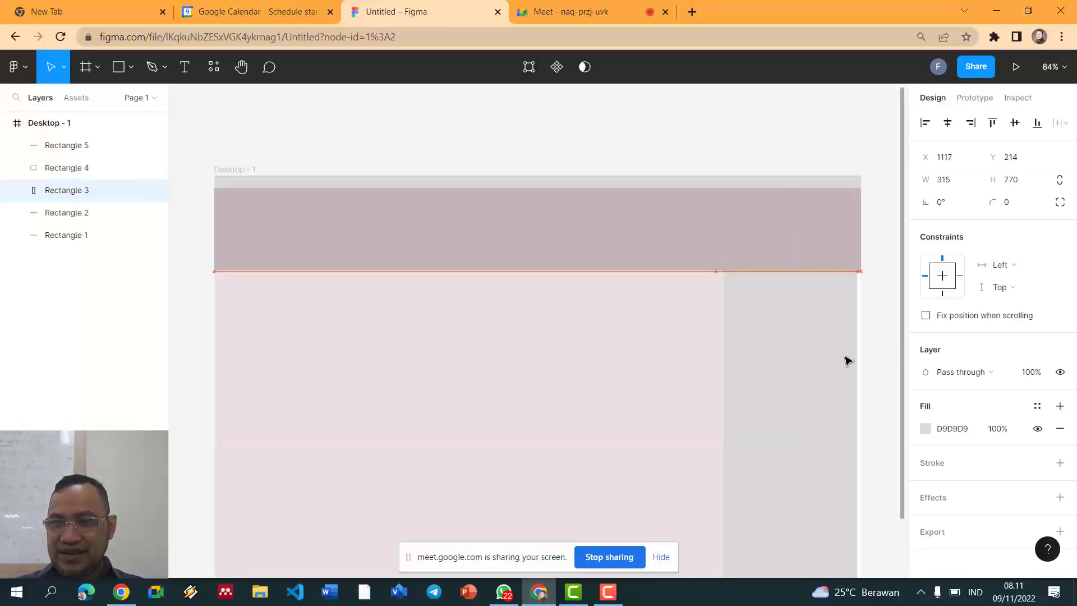
click(879, 339)
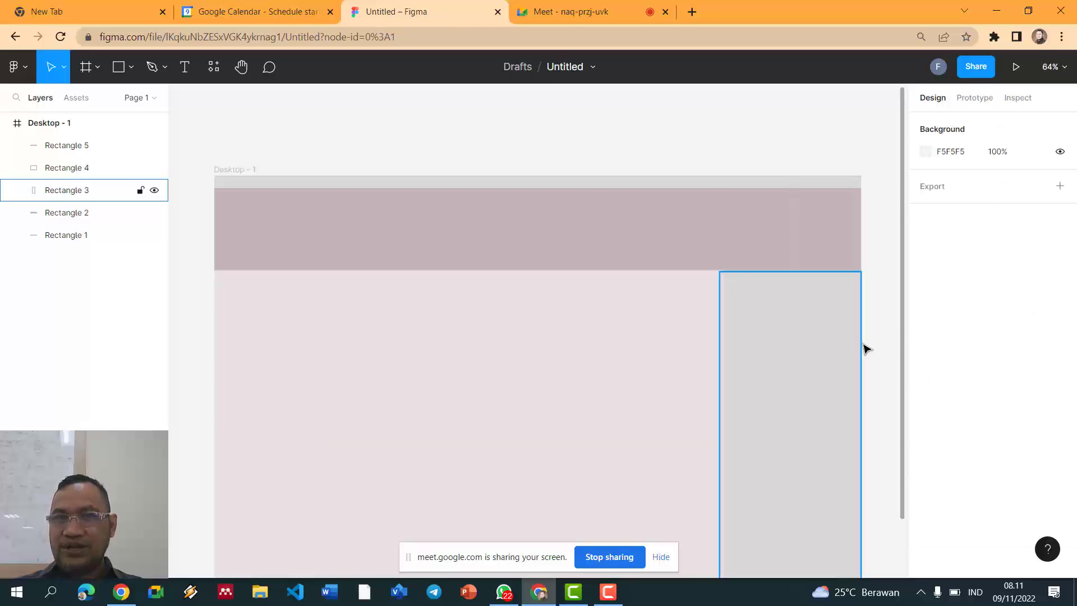
click(650, 300)
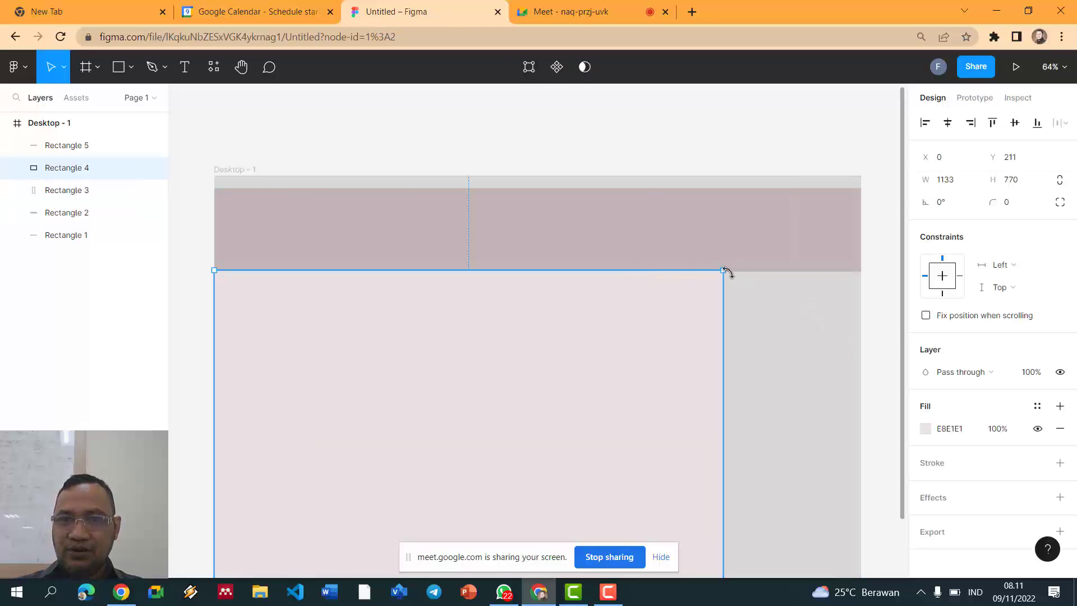
drag(725, 273, 726, 273)
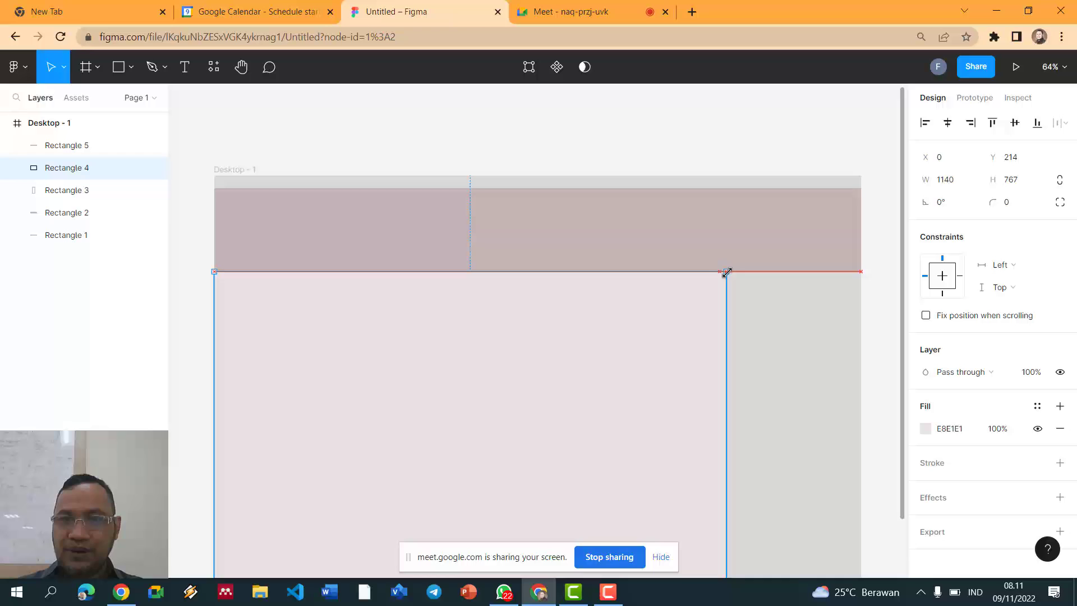
click(741, 131)
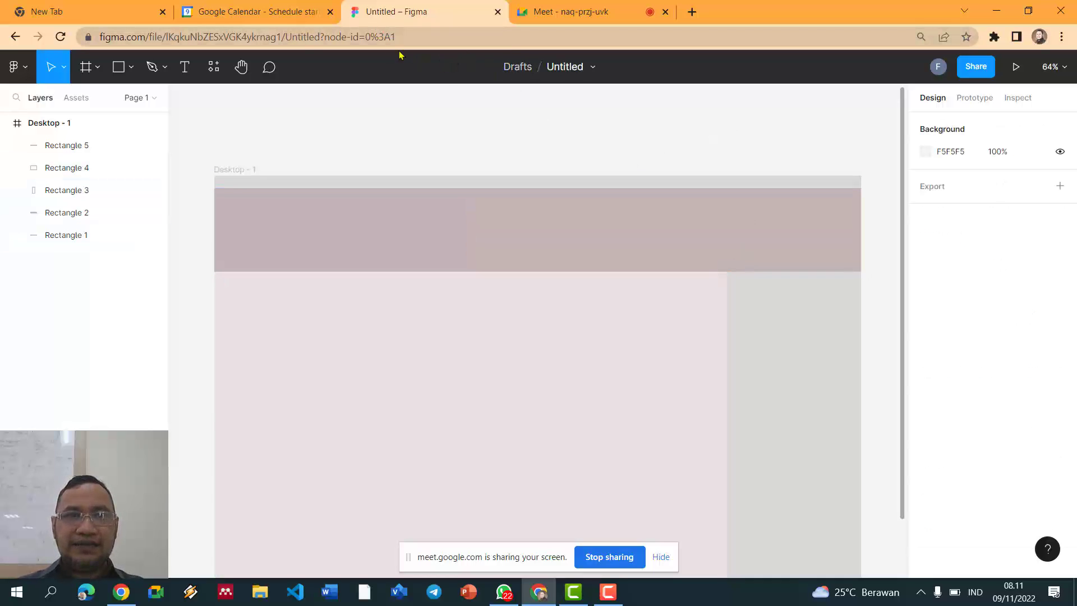
click(516, 182)
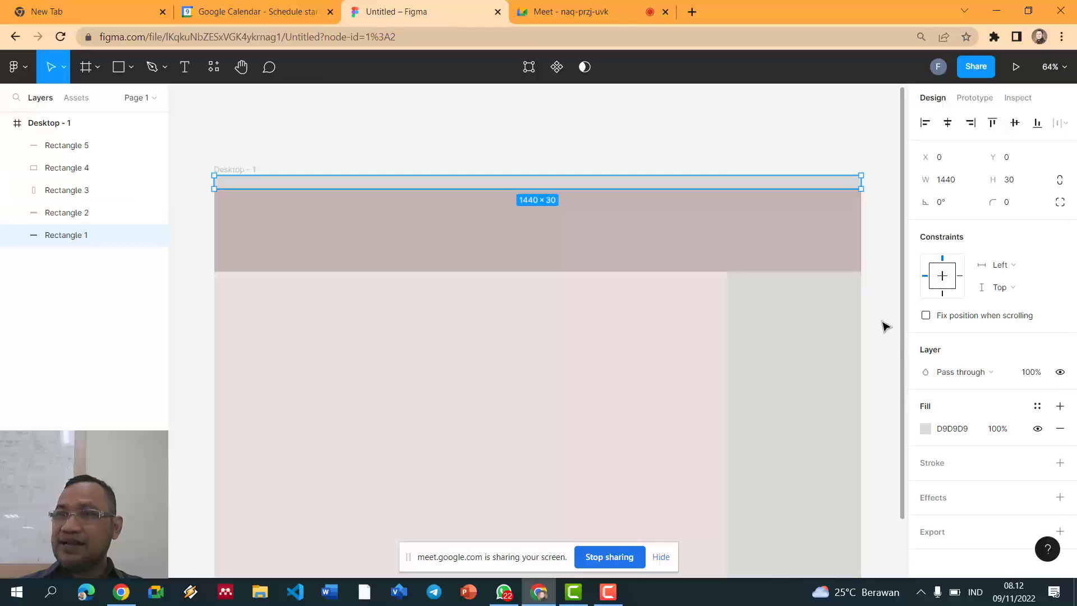
Step: Set the 1440×30 top bar's fill to dark green 356C09 in the colour picker
click(926, 429)
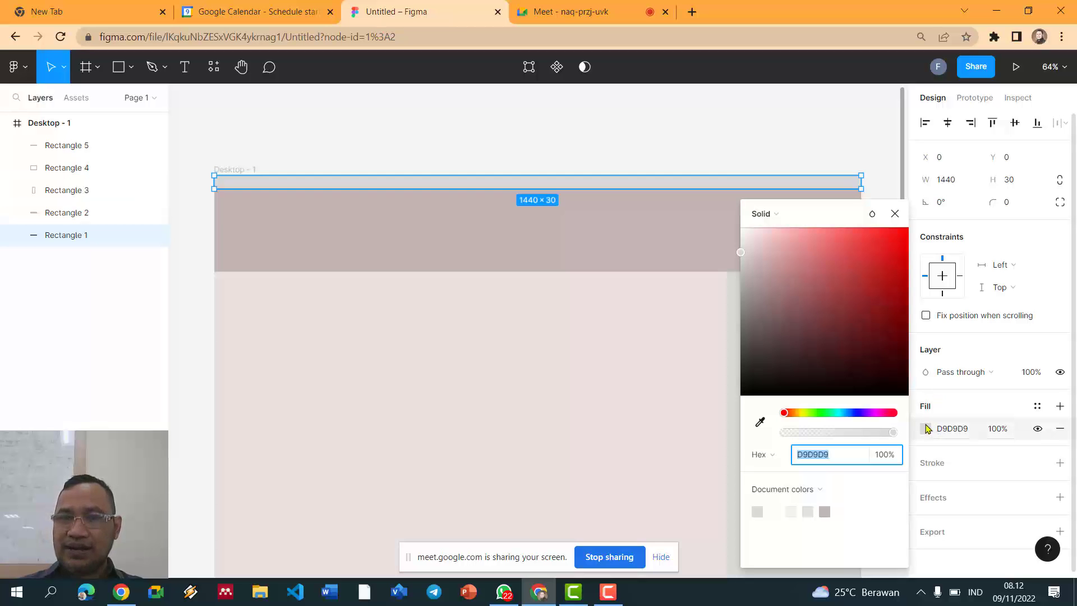
click(813, 413)
drag(868, 322, 896, 331)
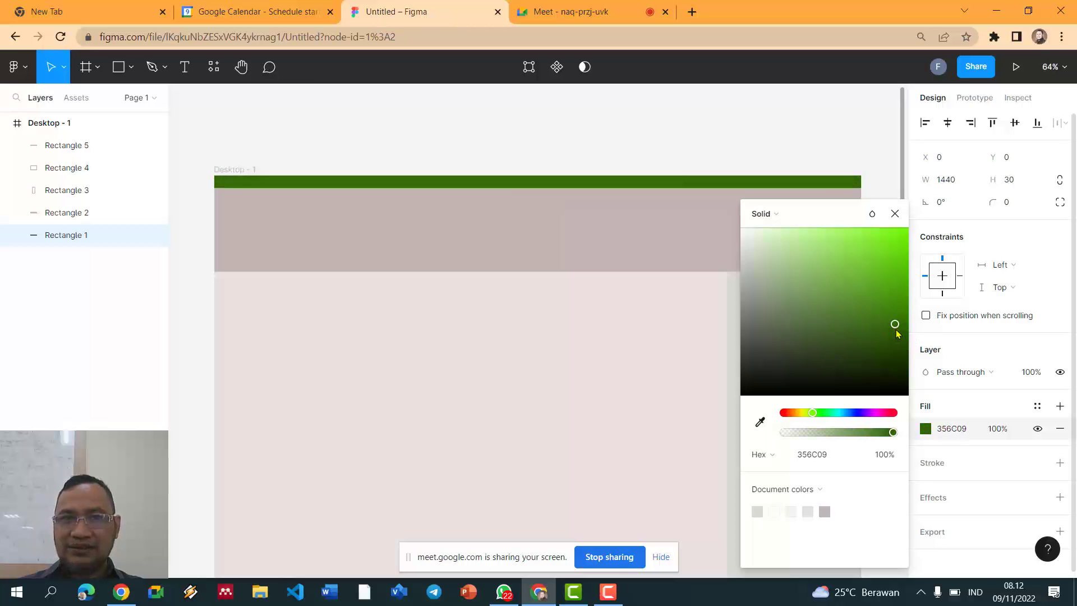
click(794, 160)
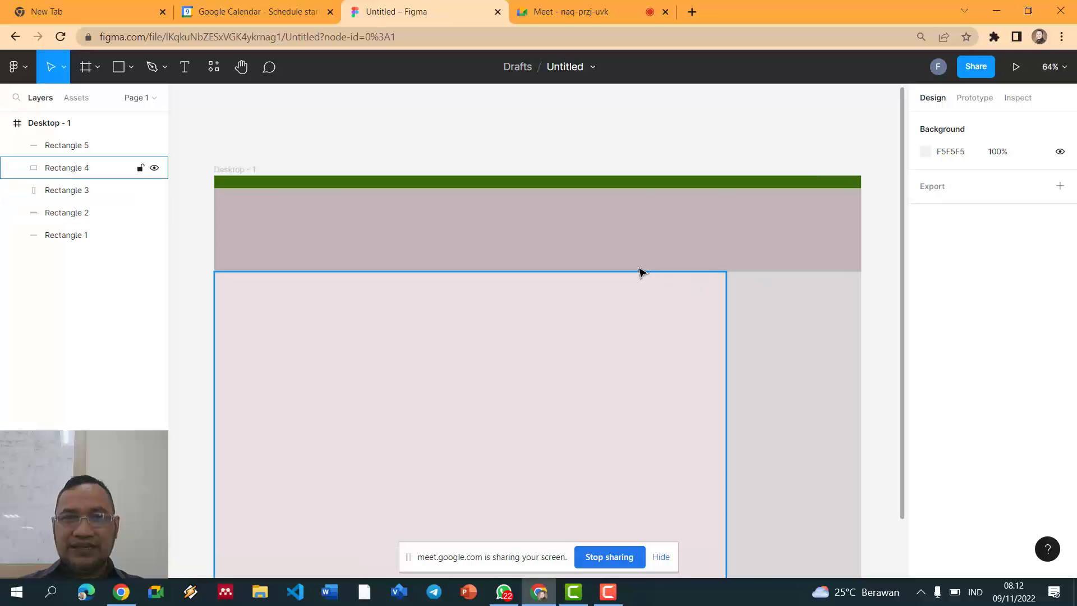
Step: Snap the bottom bar to the frame's left edge at X 0 and check each block's placement
click(711, 182)
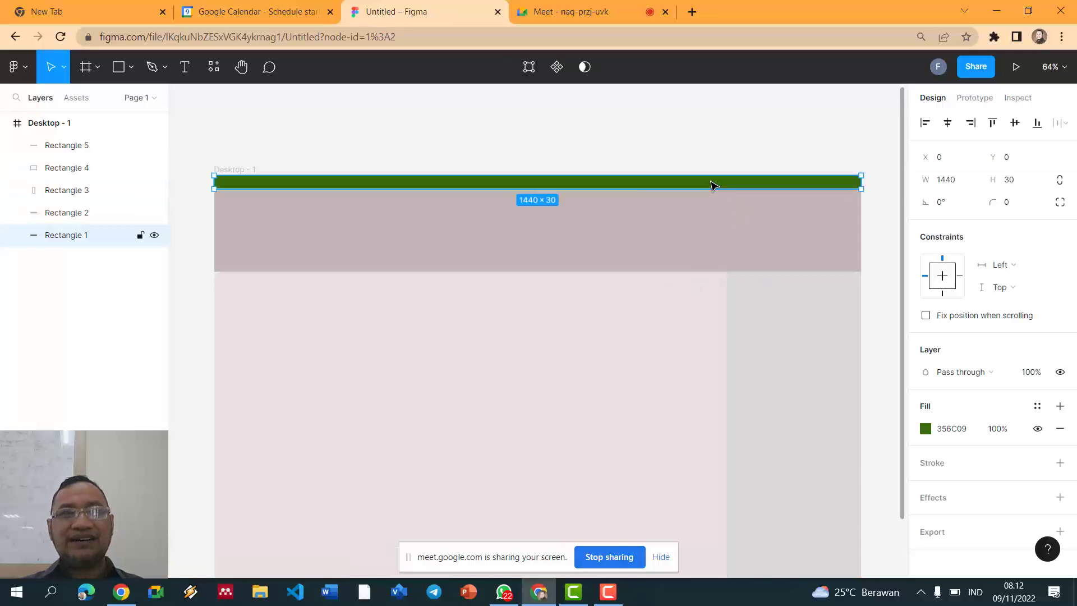
scroll(711, 168, down, 5)
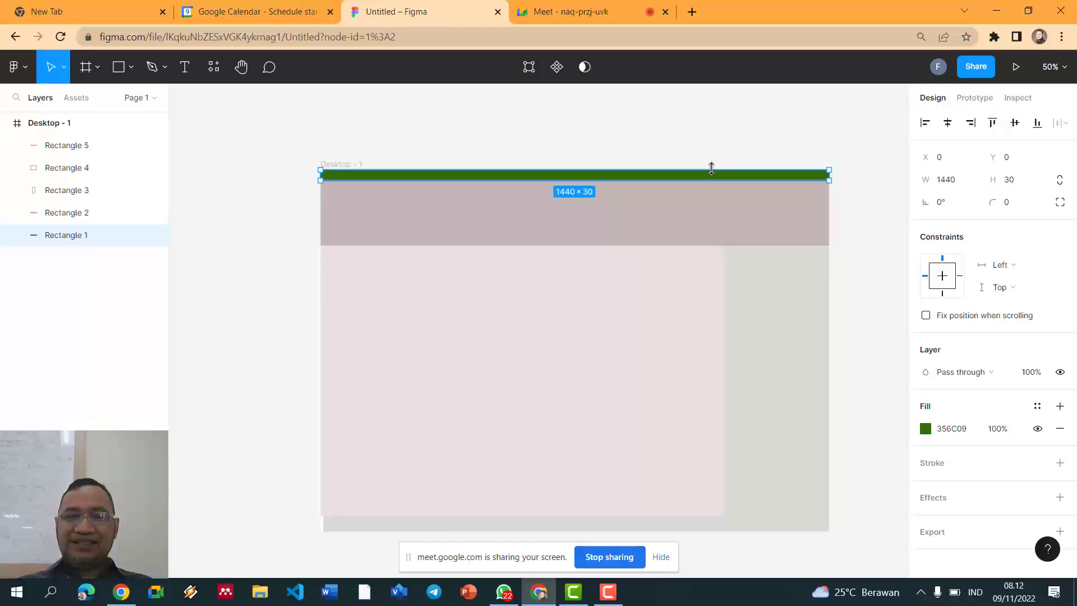
click(704, 529)
mouse_move(319, 531)
mouse_down()
mouse_move(312, 527)
mouse_move(321, 531)
mouse_up()
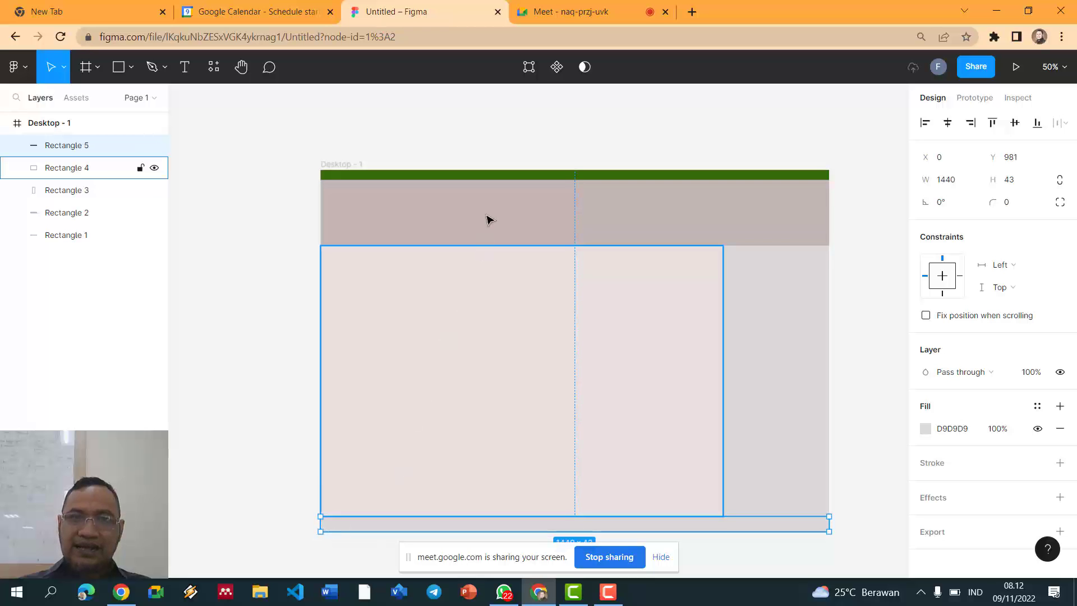
click(508, 172)
click(524, 210)
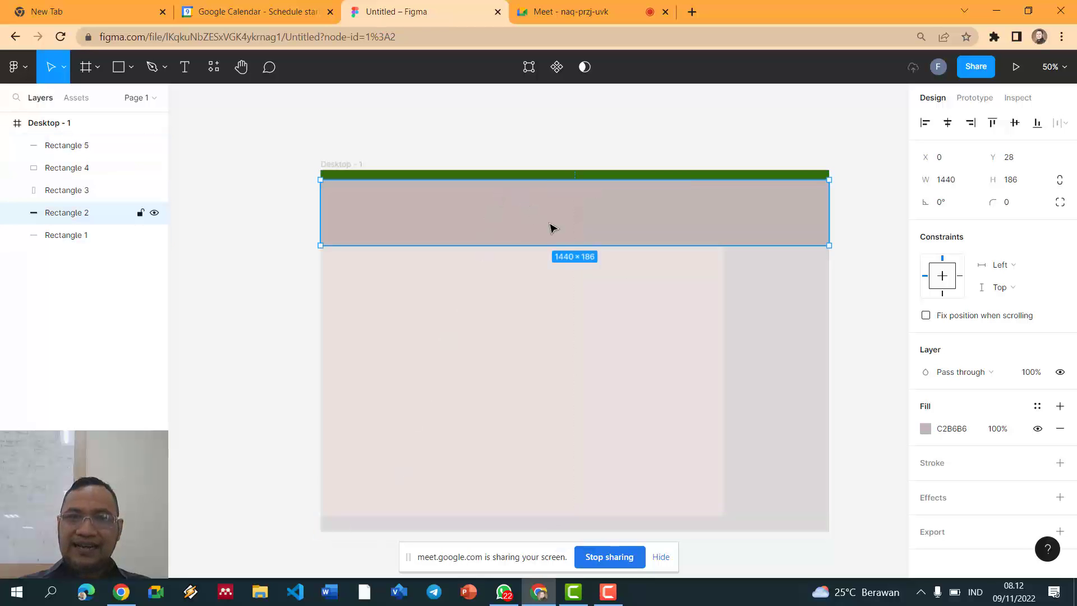
click(782, 322)
click(545, 328)
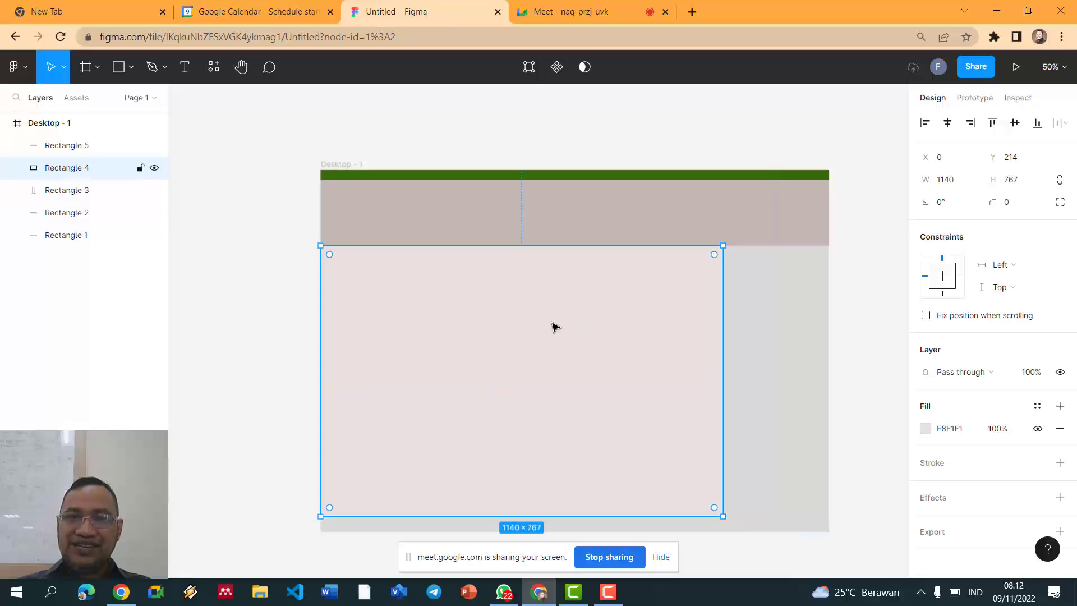
click(614, 526)
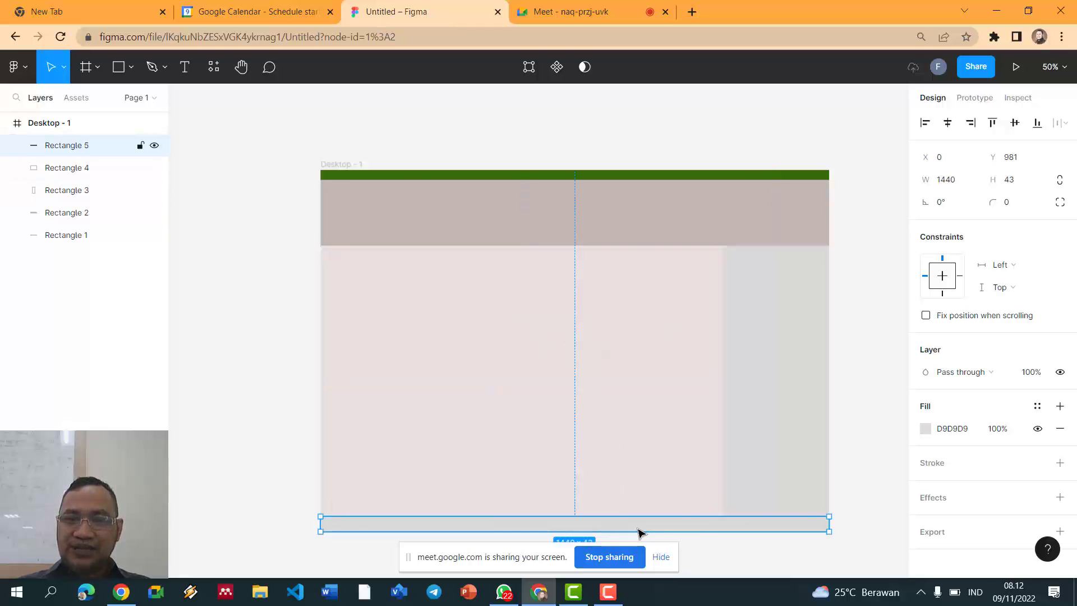
Step: Fill the 1440×43 bottom bar dark red 790404
click(925, 430)
drag(903, 355, 851, 308)
drag(897, 271, 906, 326)
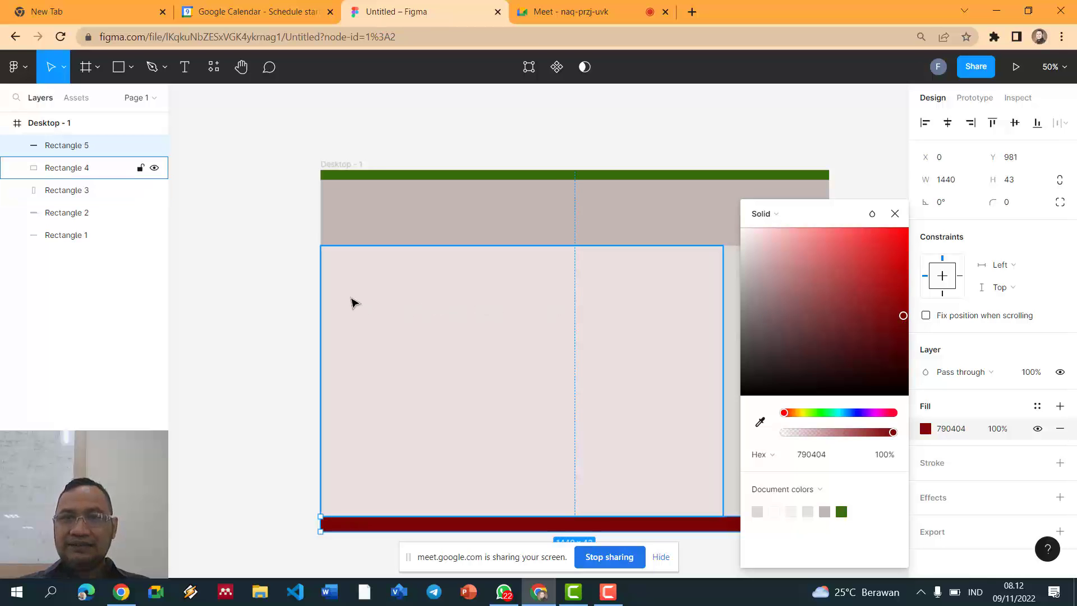
click(238, 258)
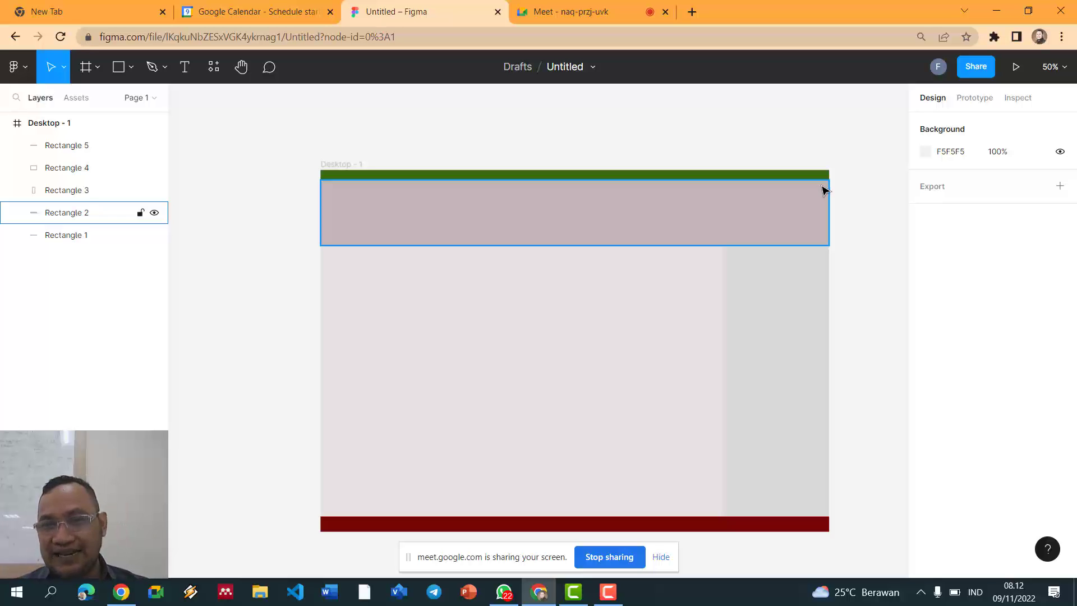
Step: Add a 'Beranda' text label on the green top bar
scroll(729, 123, up, 3)
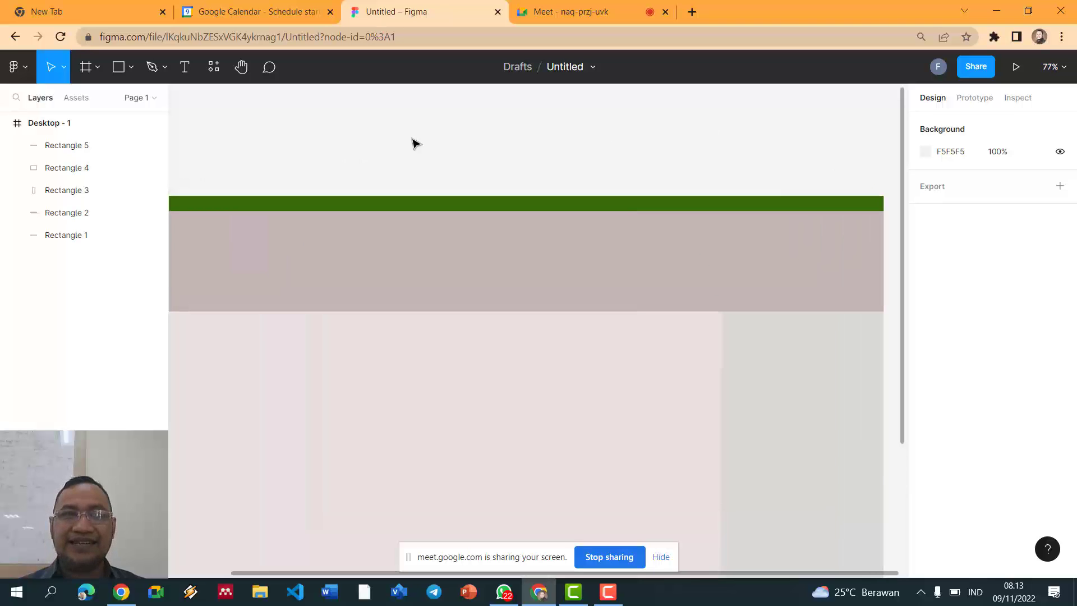
click(186, 69)
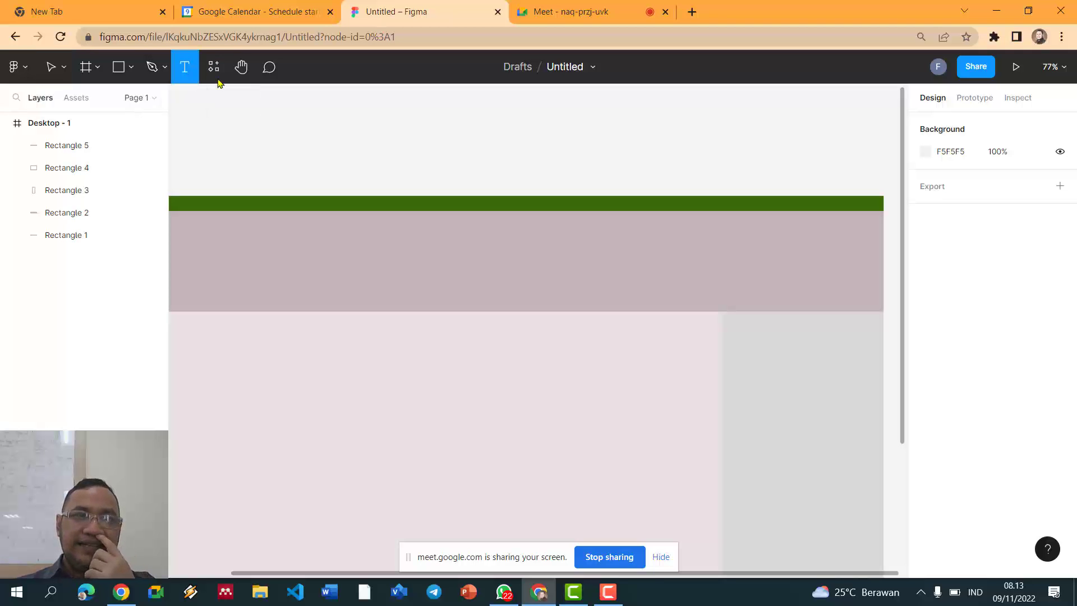
click(606, 201)
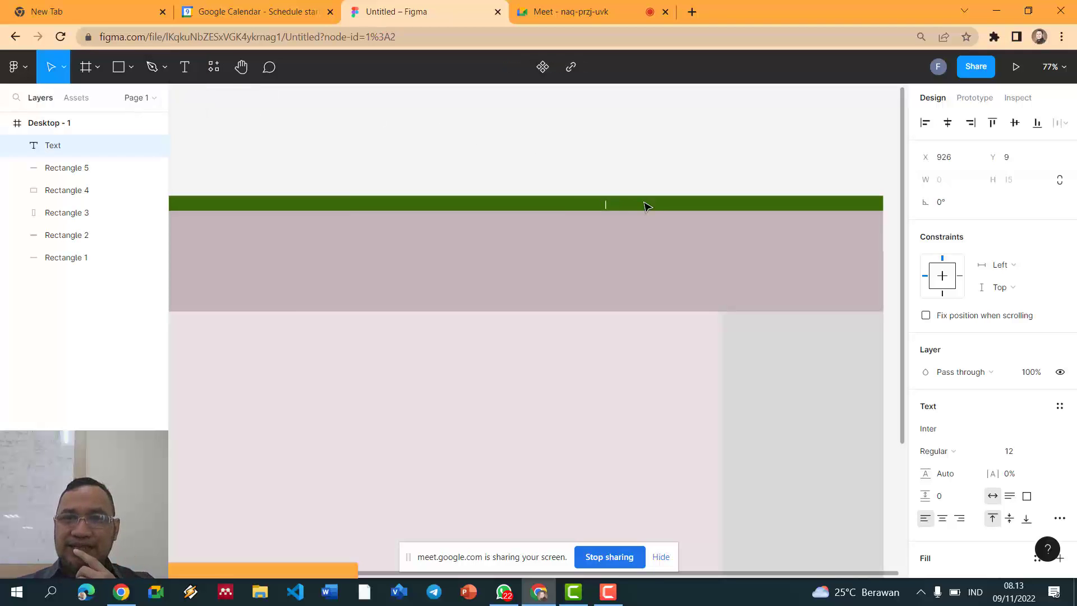
text(Beranda)
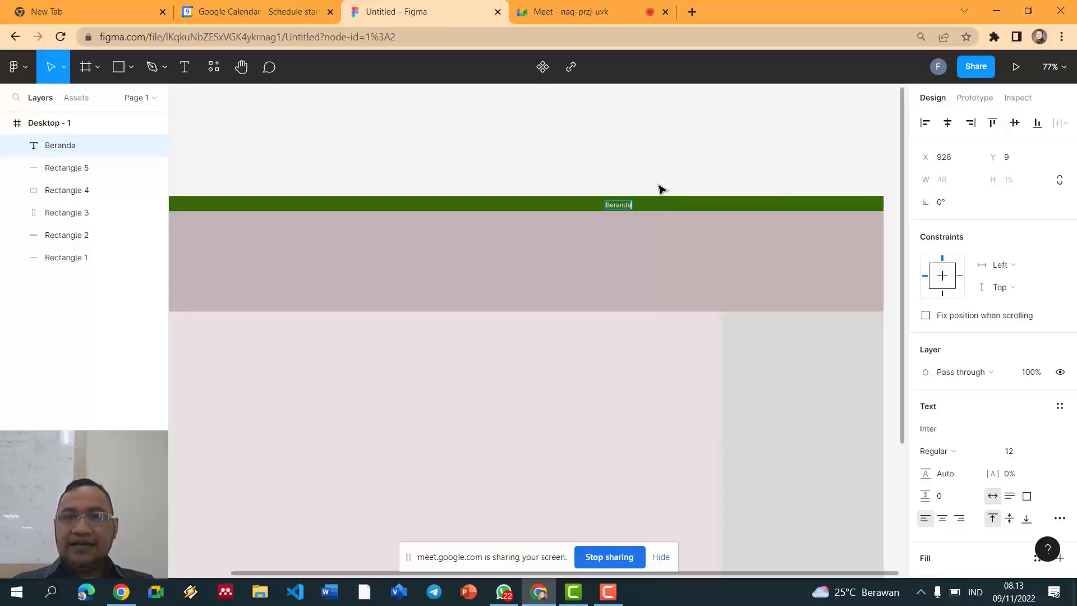
key(Escape)
Step: Make the Beranda label bold and move it slightly higher in the bar
scroll(665, 169, up, 5)
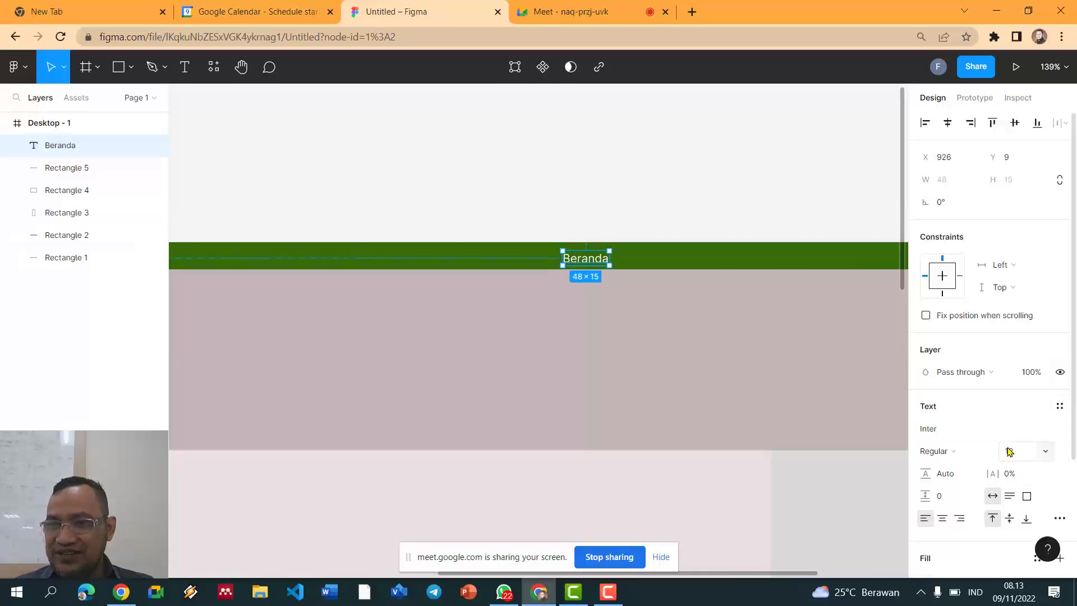
double_click(594, 262)
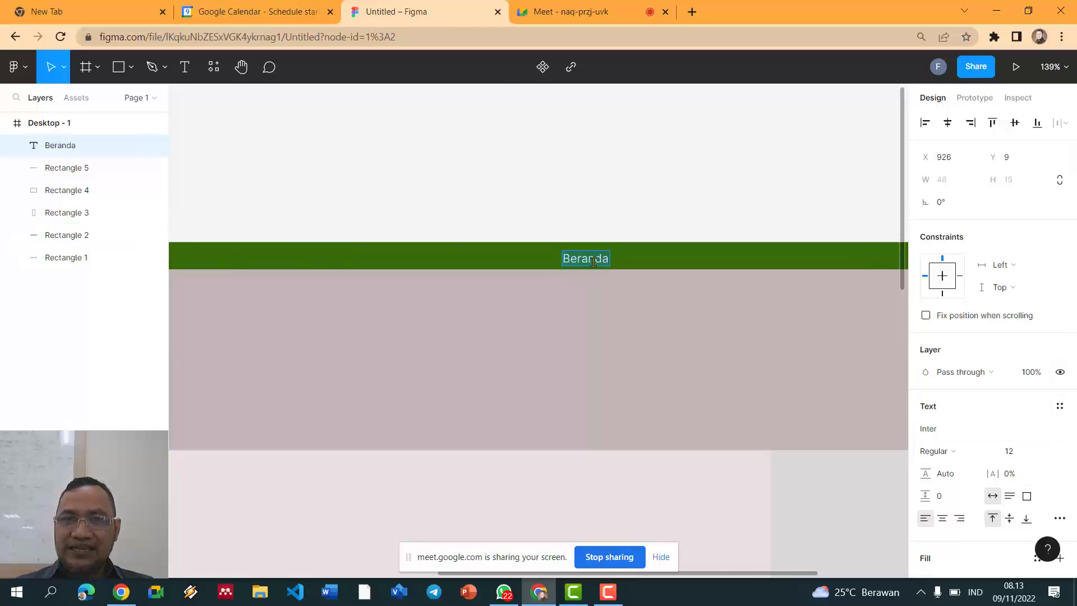
key(Escape)
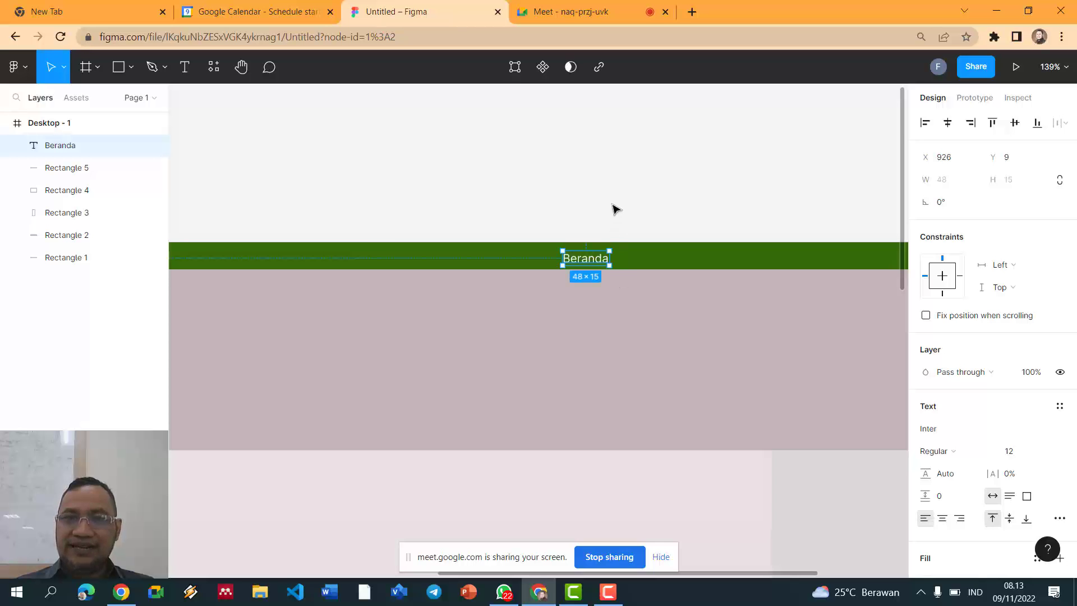
double_click(585, 262)
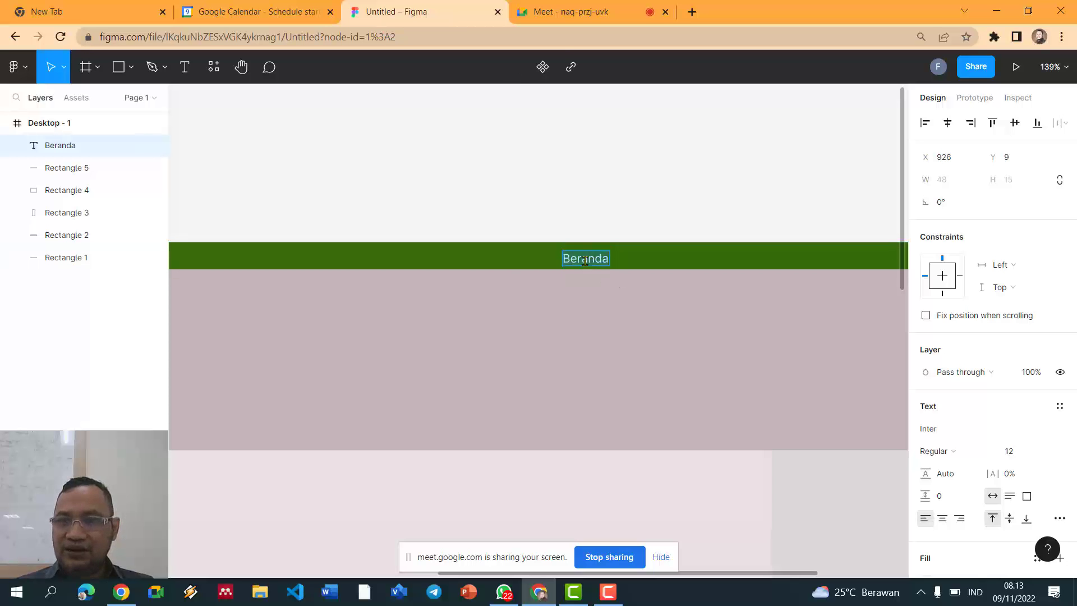
key(ctrl+b)
key(Escape)
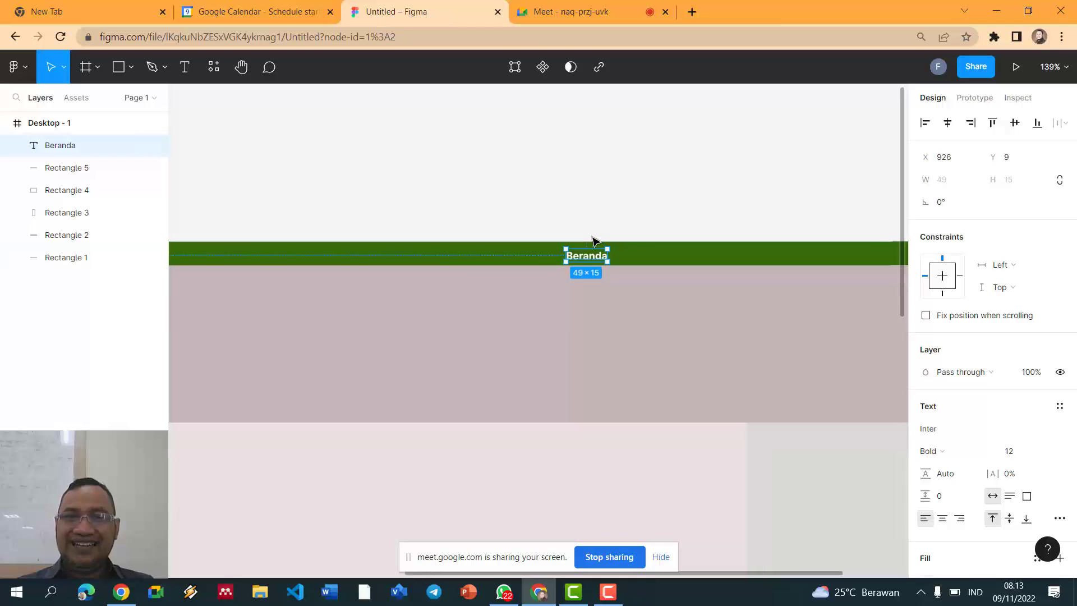
scroll(587, 258, down, 2)
drag(586, 257, 585, 250)
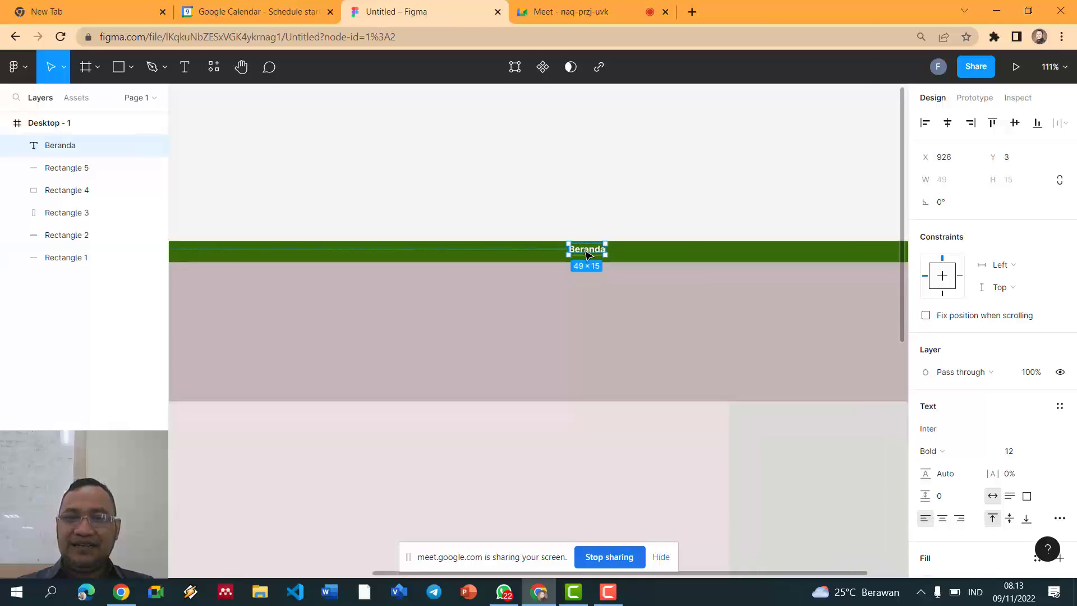
scroll(586, 251, down, 4)
click(594, 214)
Step: Enlarge the Beranda text from size 12 to 14
scroll(601, 209, up, 4)
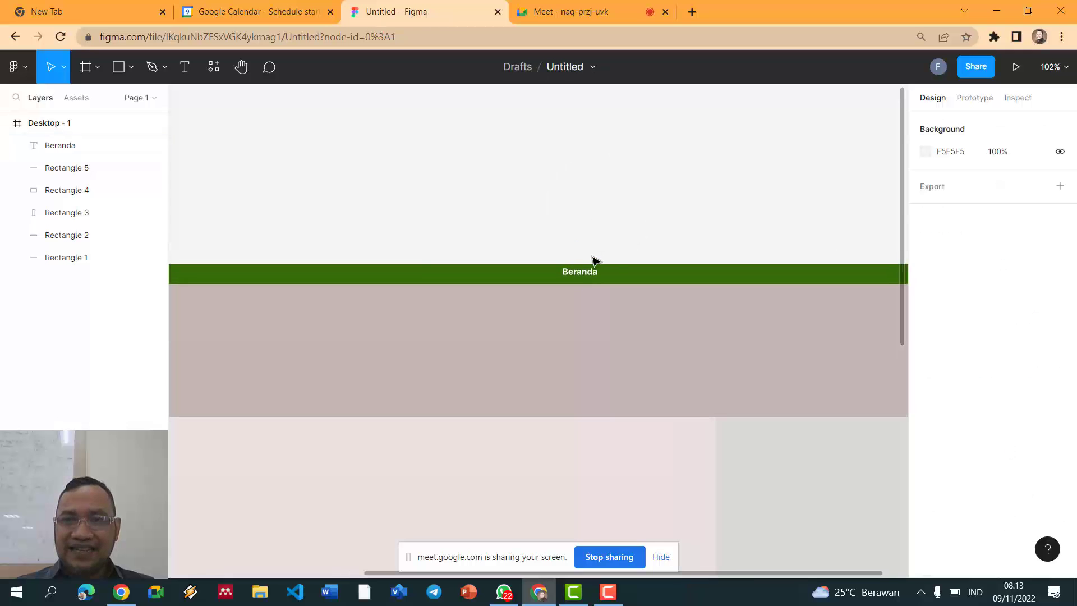
click(585, 275)
double_click(583, 274)
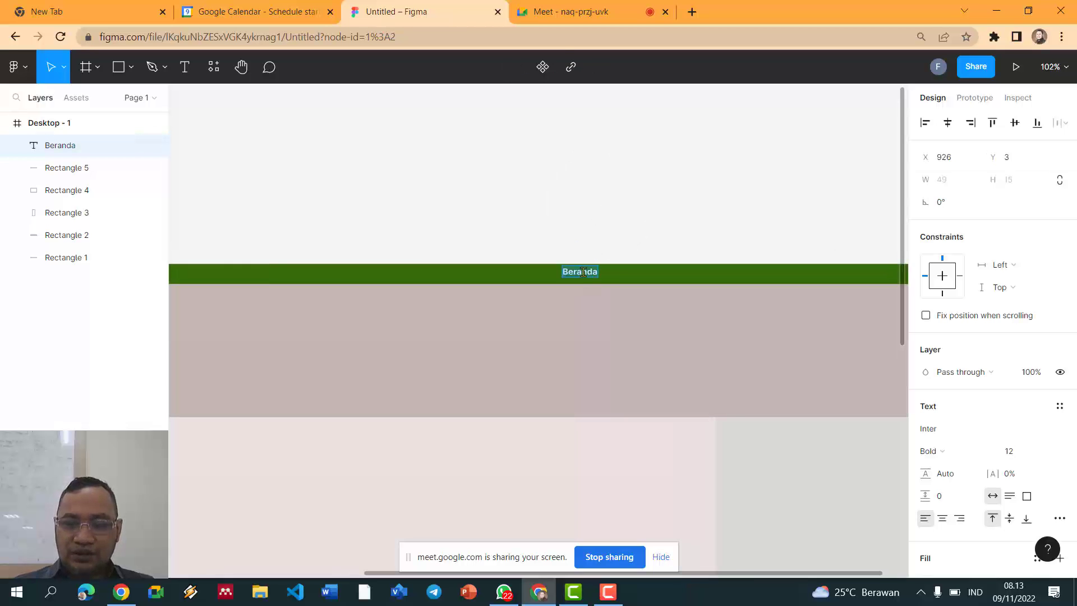
key(ctrl+shift+period)
key(ctrl+shift+period)
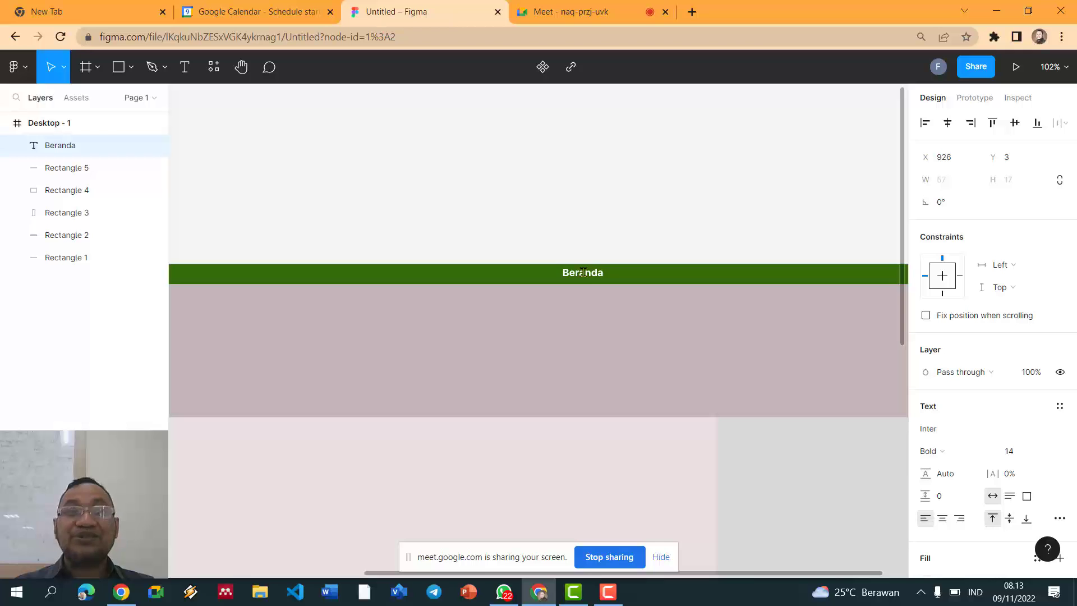
key(Escape)
scroll(615, 187, down, 5)
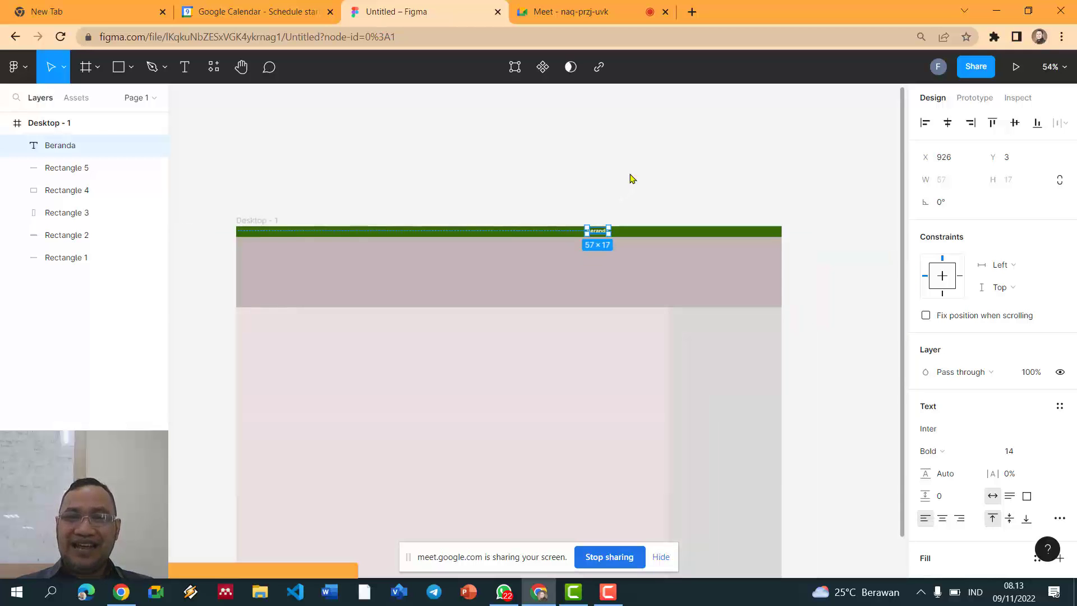
click(633, 178)
scroll(632, 179, up, 5)
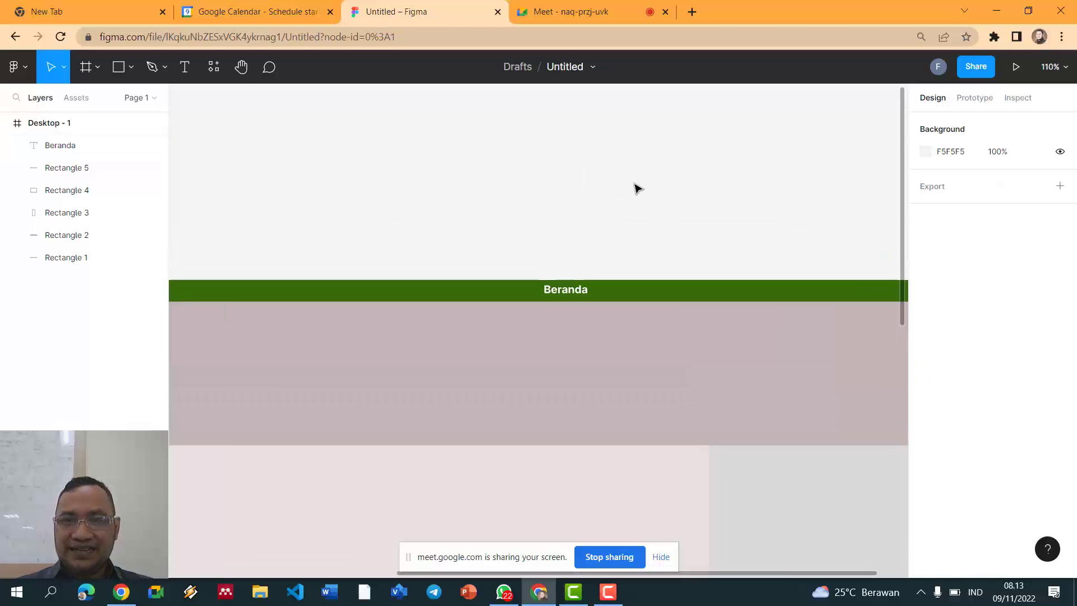
scroll(628, 224, down, 1)
Step: Add a regular-weight 'Kategori' label right of Beranda, level with it on the green bar
click(575, 286)
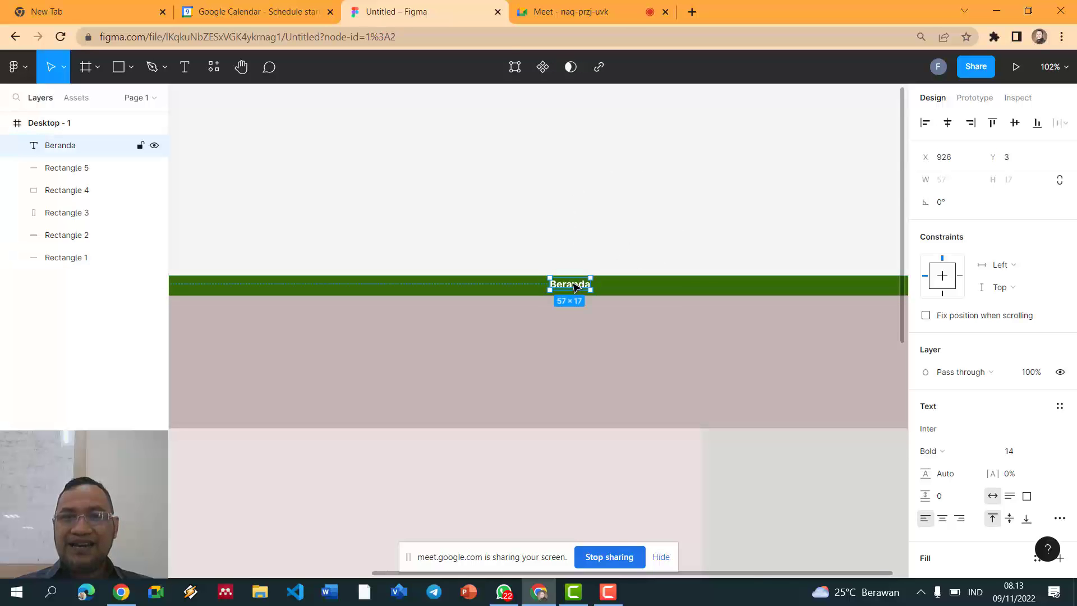
key(t)
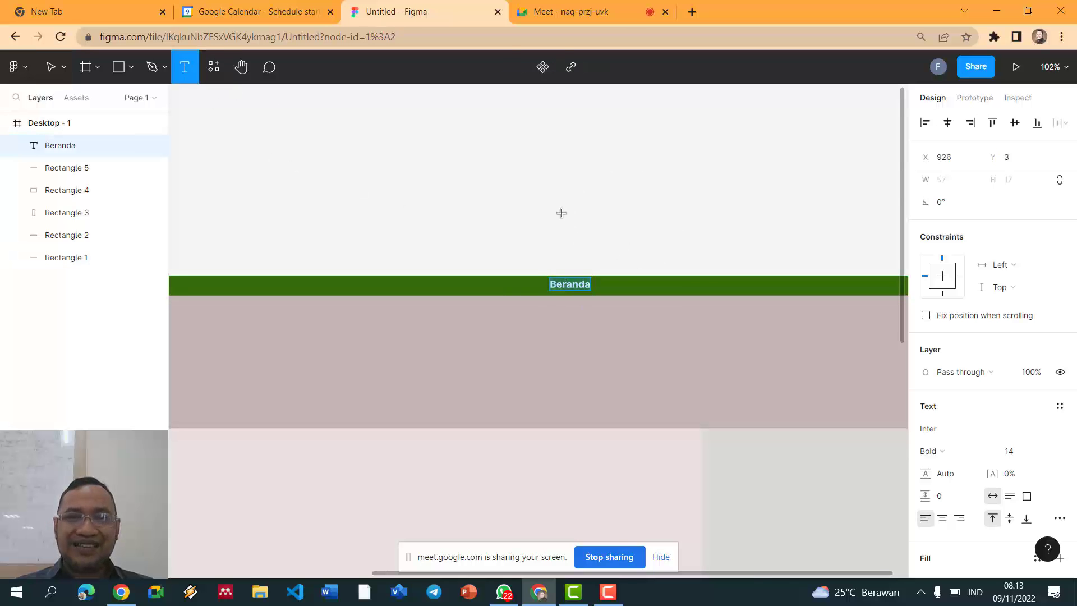
click(610, 281)
text(Kategori)
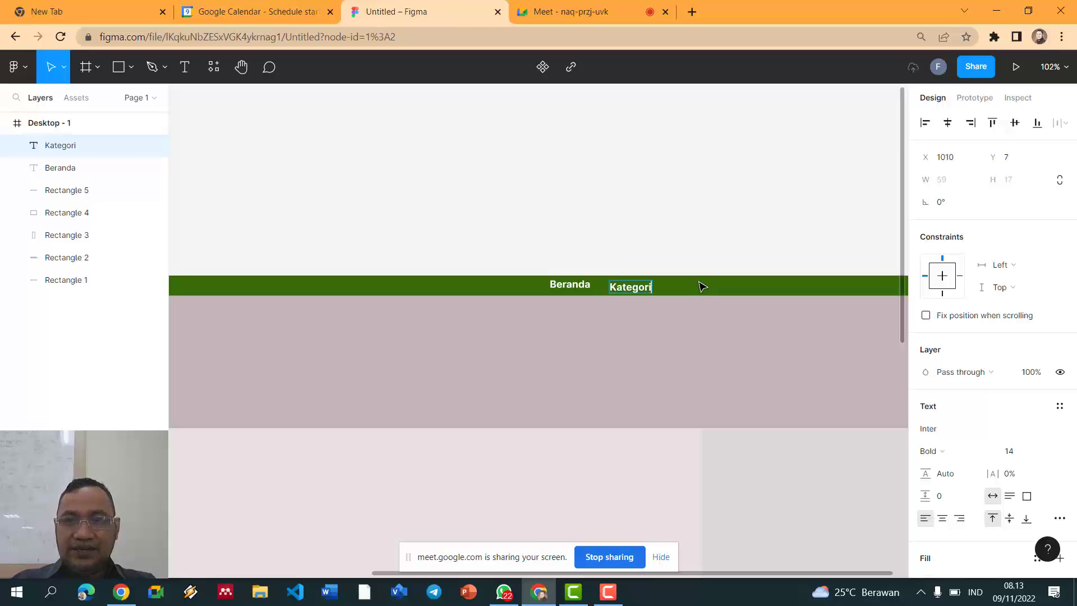
key(ctrl+a)
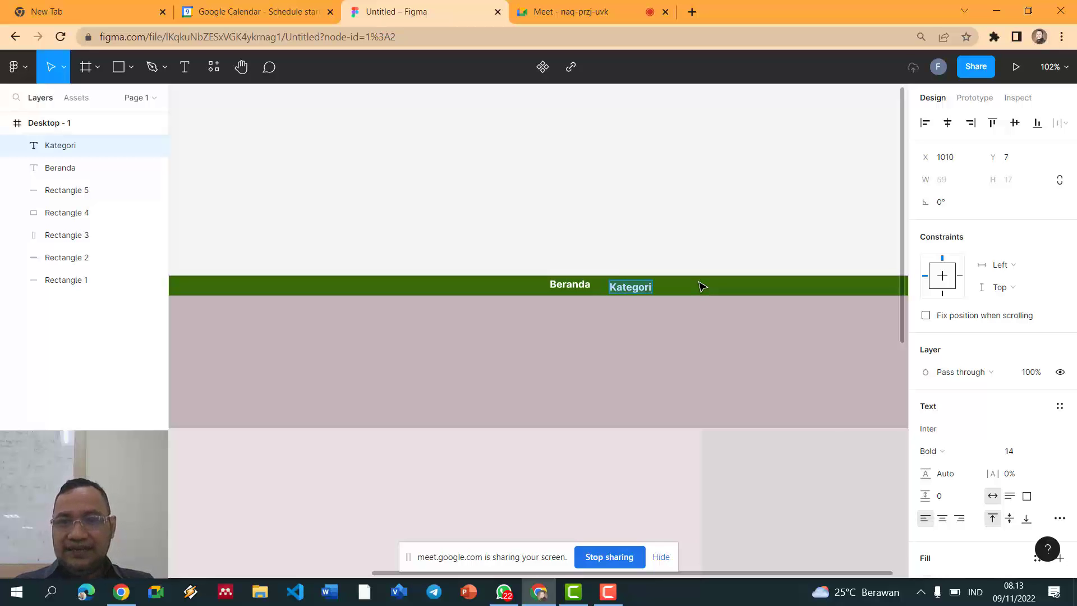
key(ctrl+b)
key(Escape)
drag(634, 292, 640, 289)
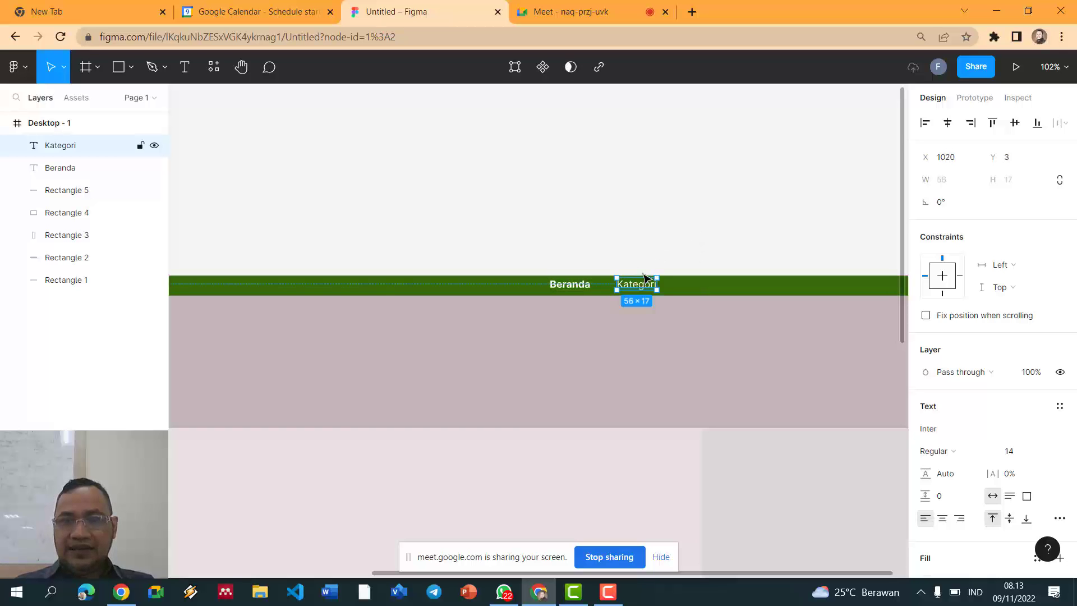
click(617, 230)
Step: Add a 'Profil' label right of Kategori, lined up with the other menu items
key(t)
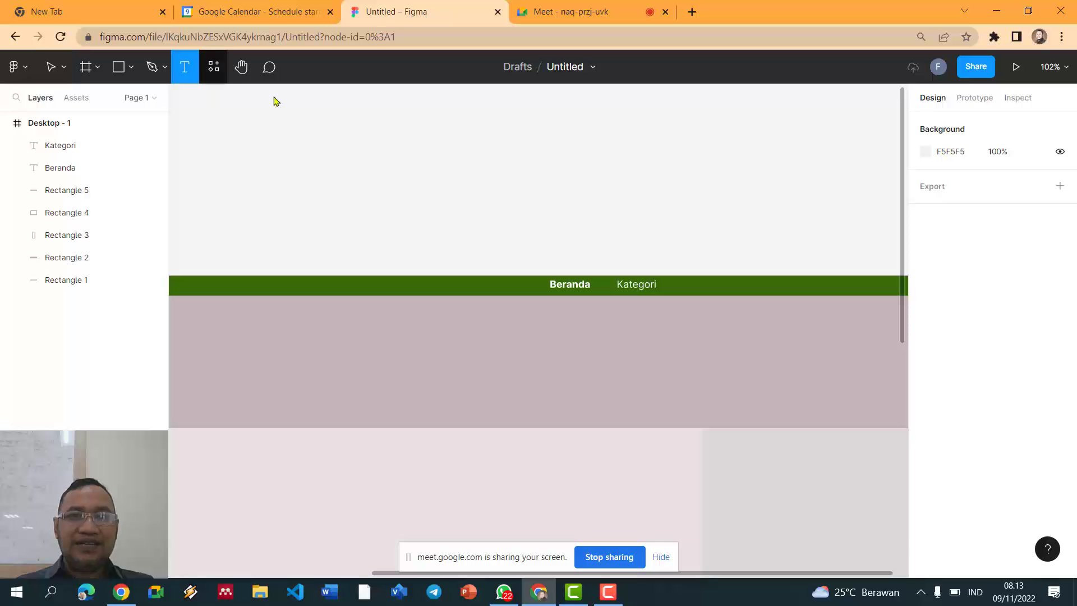
click(687, 284)
text(Profil)
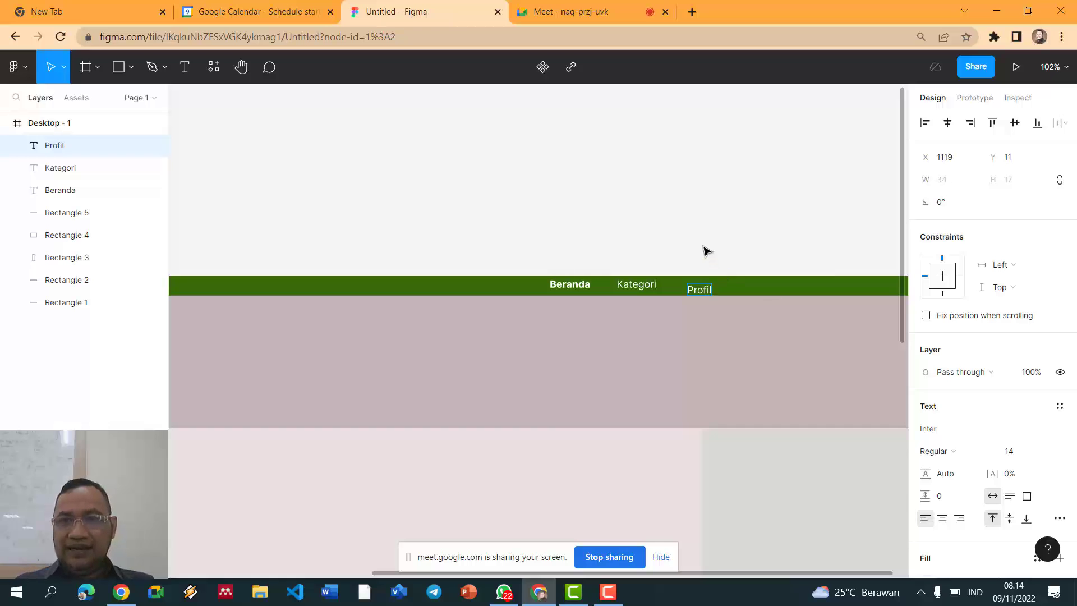
key(Escape)
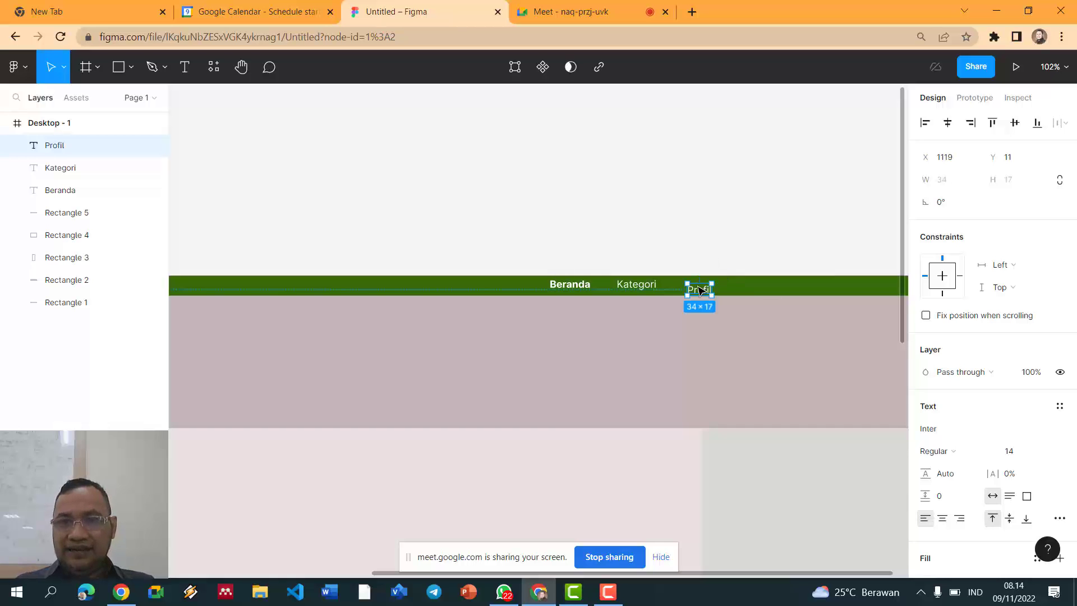
drag(702, 294, 704, 289)
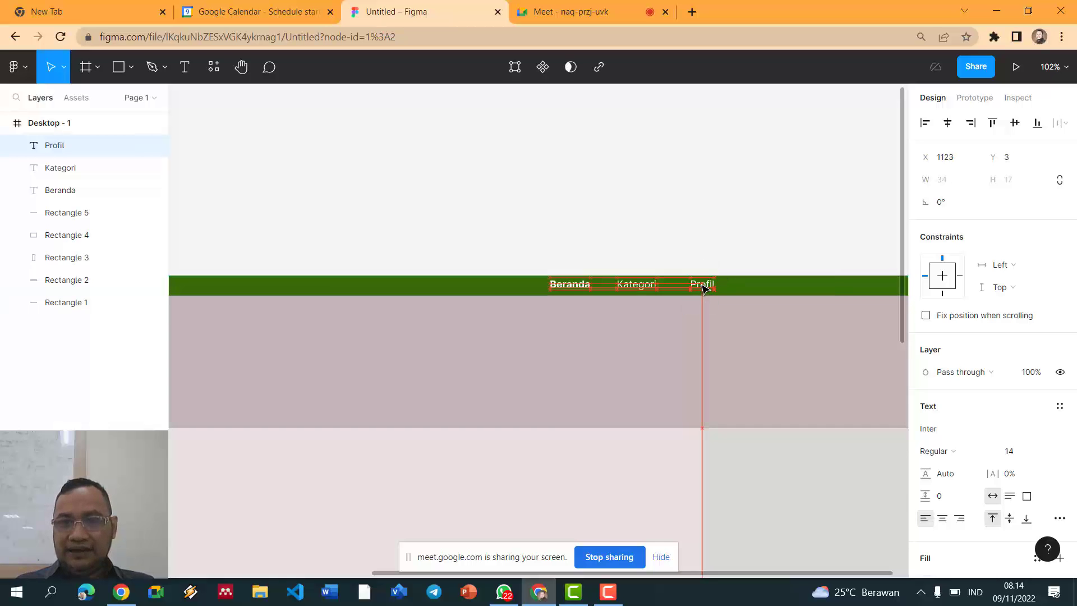
click(712, 245)
scroll(712, 245, down, 2)
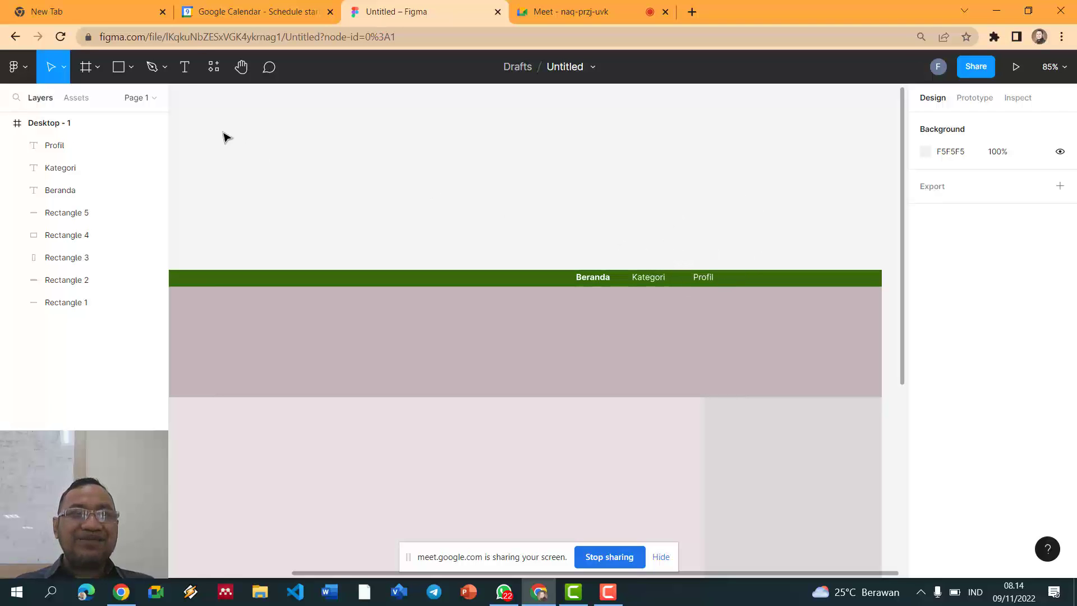
Step: Add a 'Bukutamu' label right of Profil, aligned with the menu row
click(184, 67)
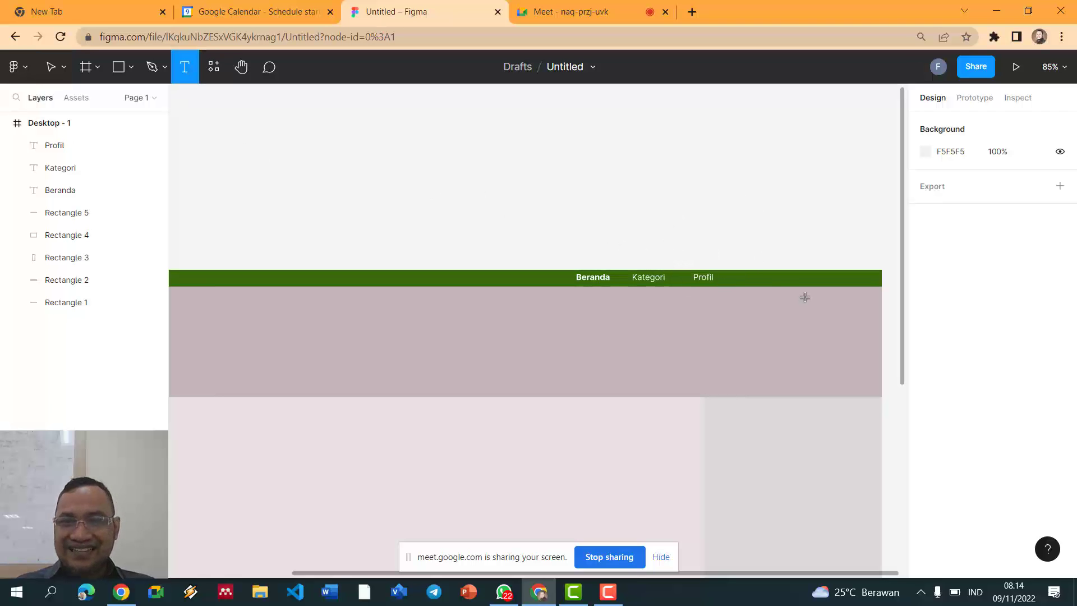
click(749, 276)
text(Bukutamu)
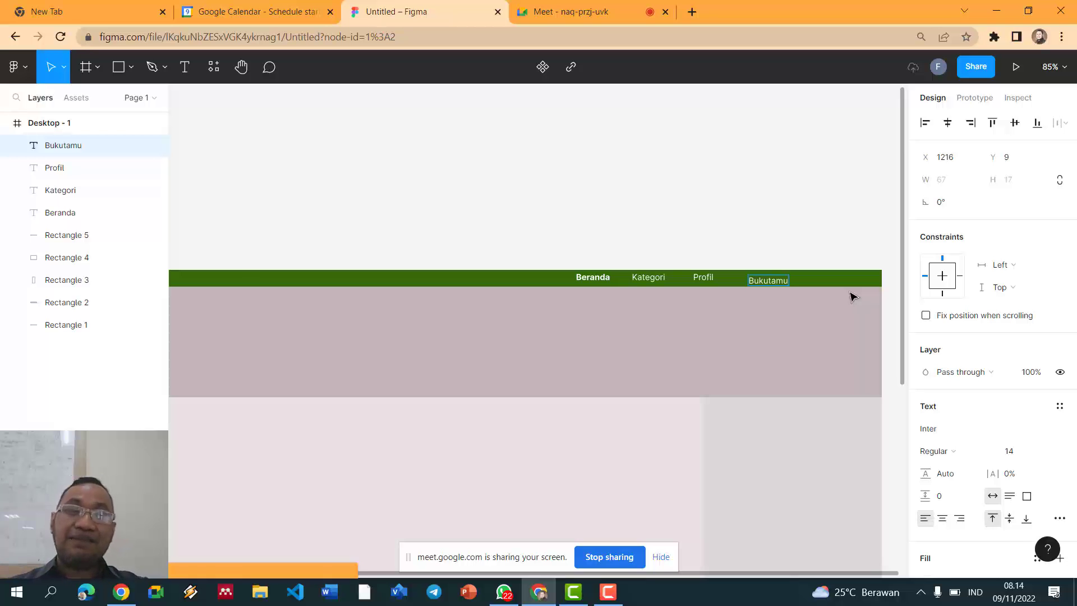
key(Escape)
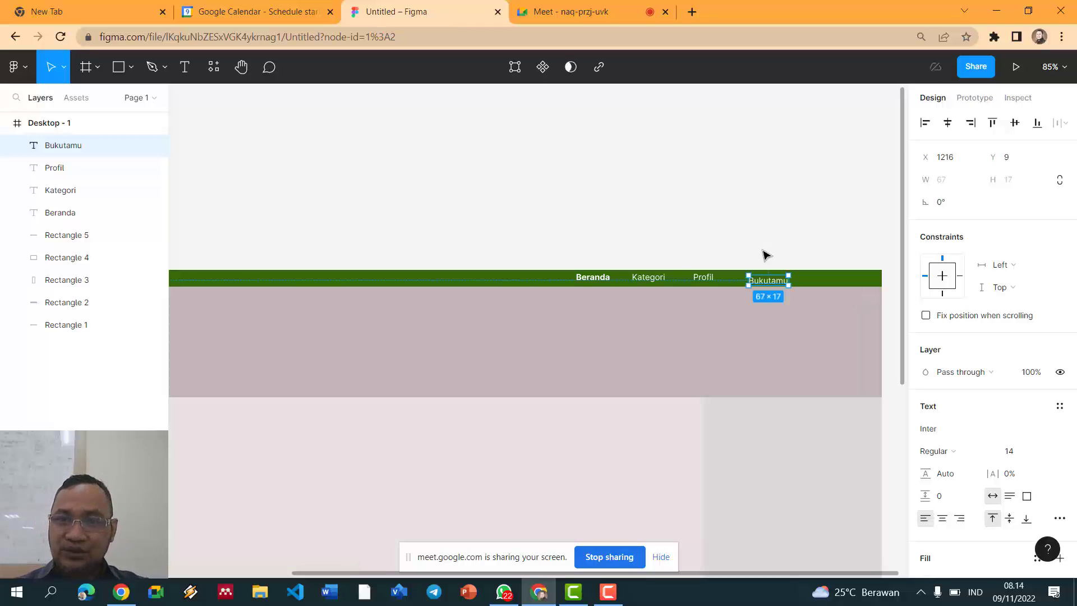
drag(772, 284, 776, 280)
click(762, 236)
scroll(763, 236, up, 3)
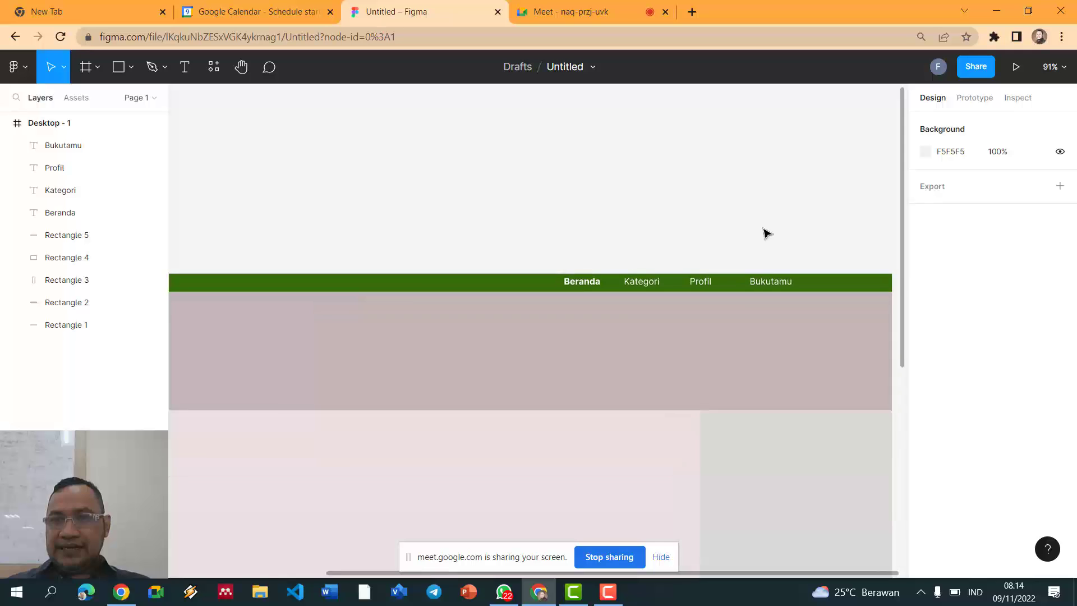
scroll(767, 233, down, 2)
Step: Space the four nav labels evenly and align them along their tops
click(596, 278)
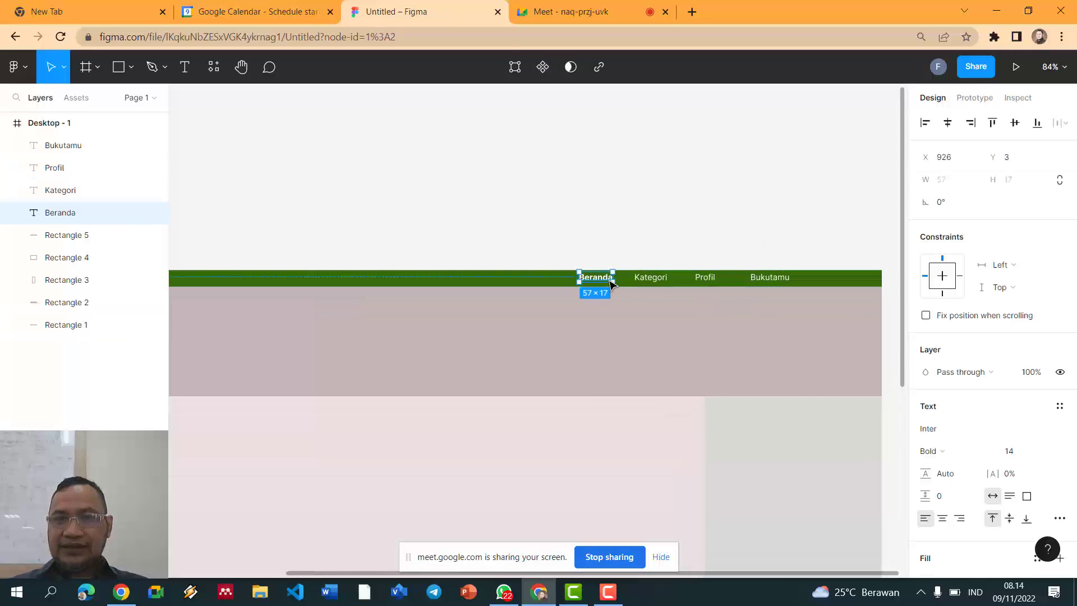
shift+click(659, 280)
shift+click(705, 278)
shift+click(769, 279)
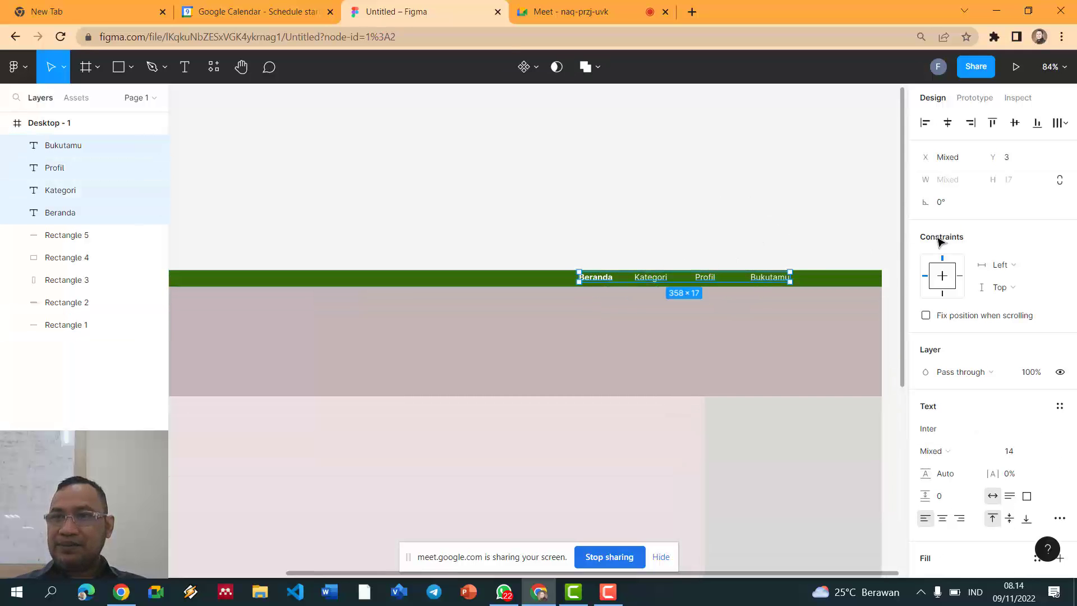
click(1065, 124)
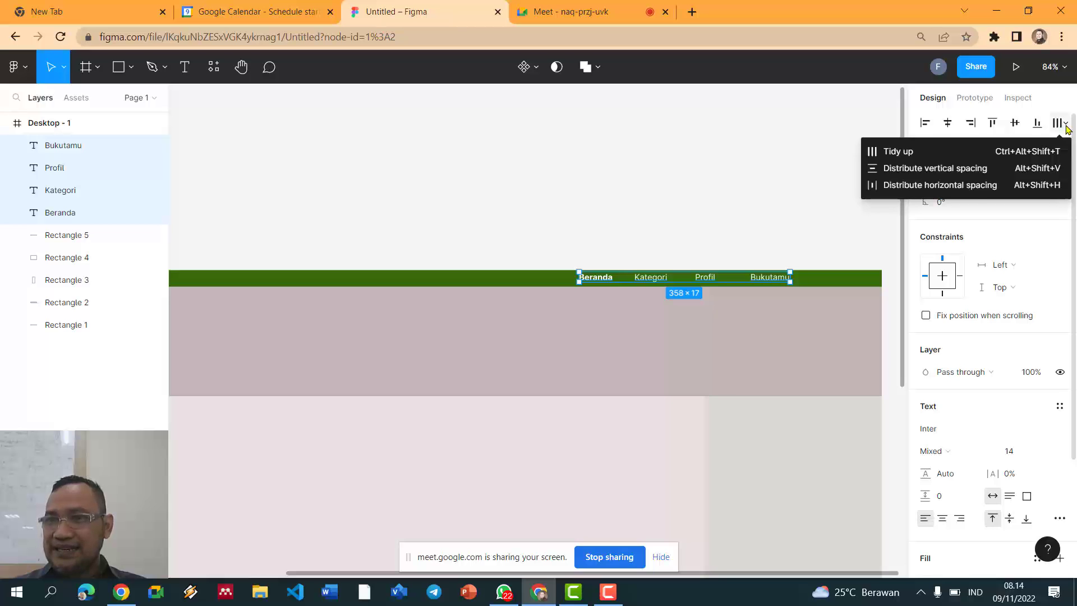
click(968, 186)
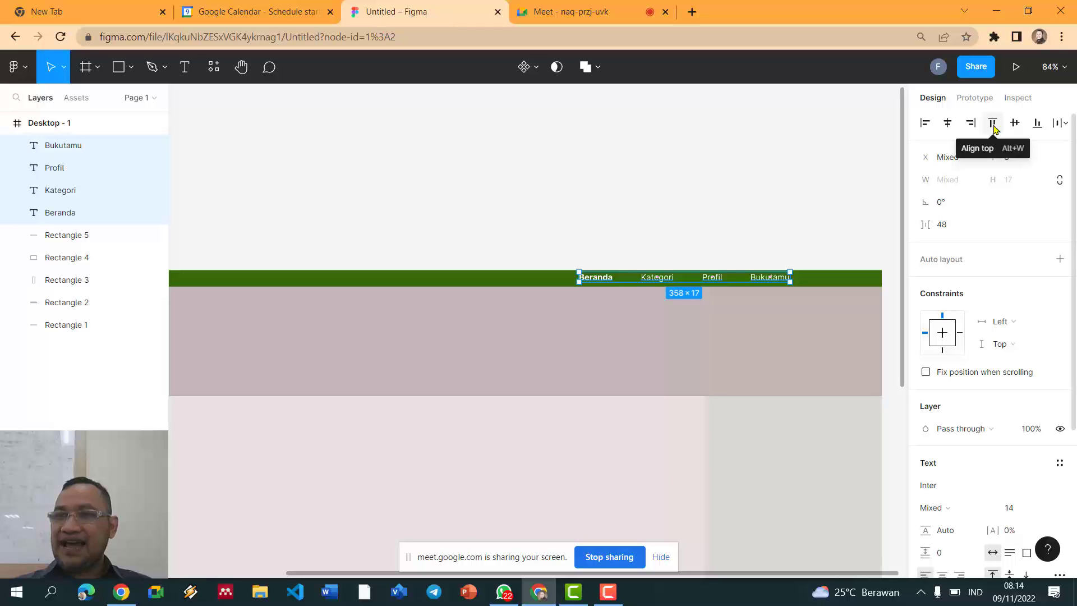
click(993, 128)
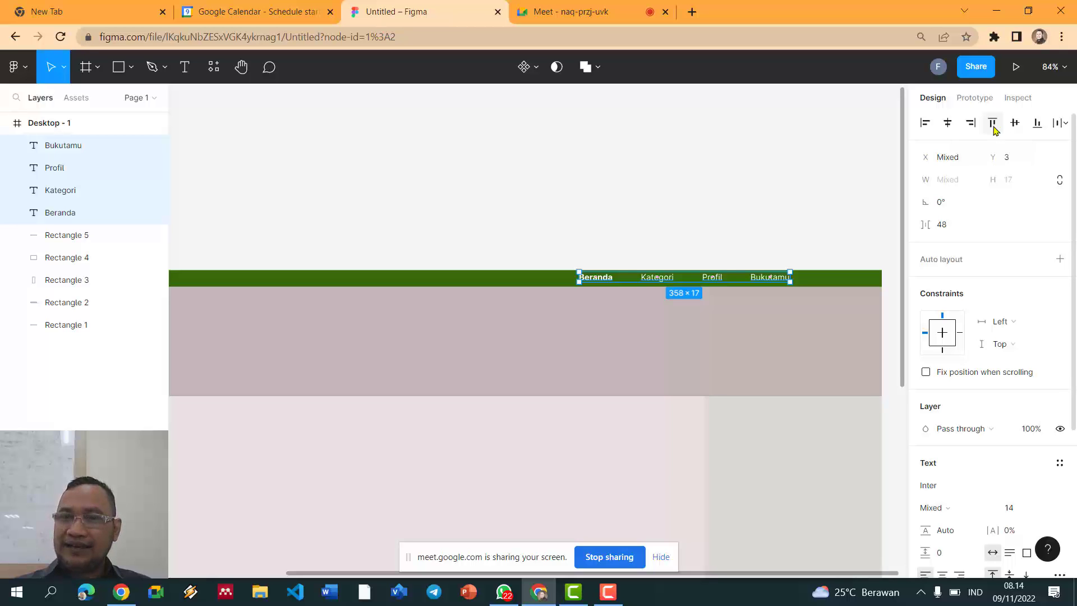
Step: Shift the nav labels down so they sit at Y 4 inside the green bar
drag(756, 284, 825, 279)
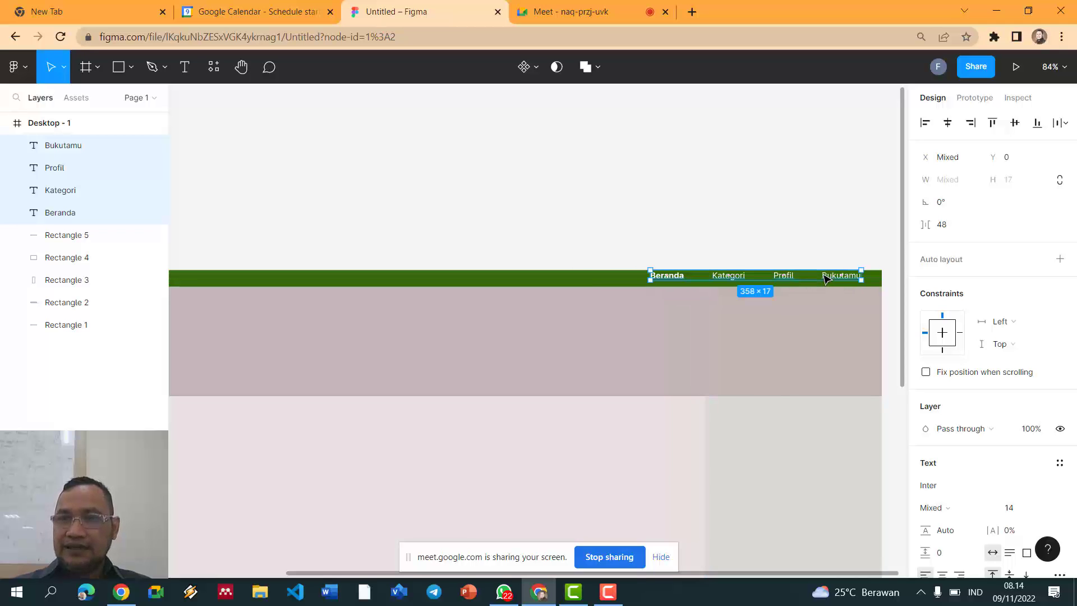
key(Down)
key(Down)
key(Down)
key(Down)
key(Down)
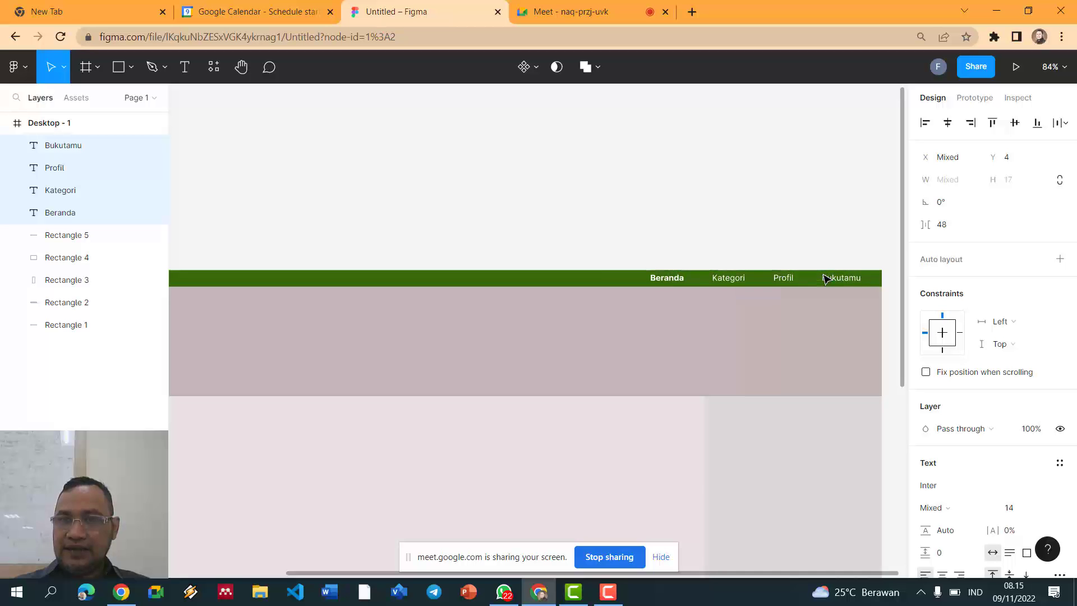
click(675, 202)
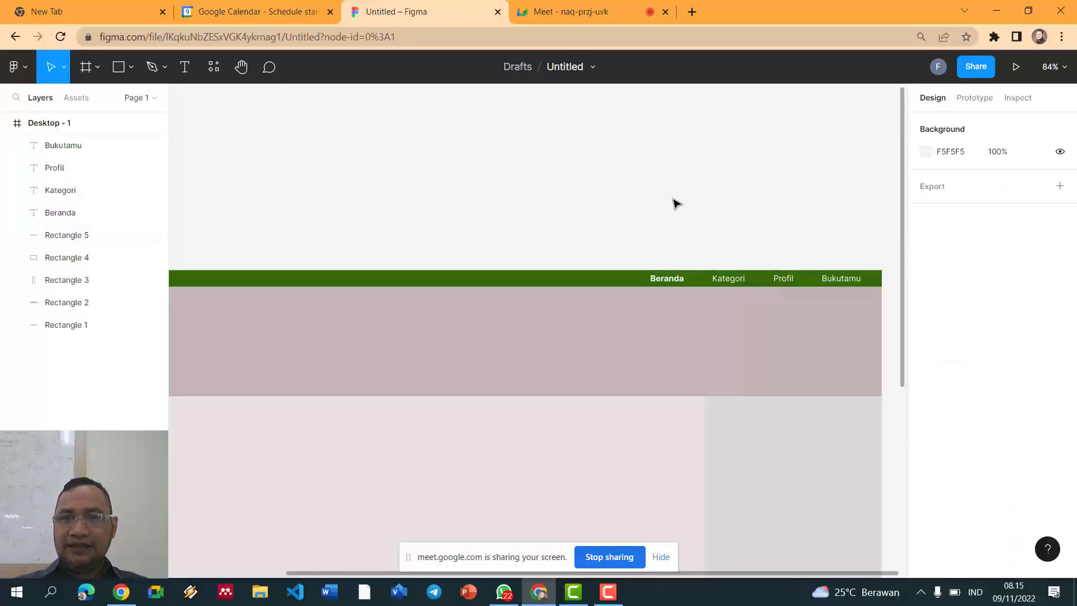
scroll(675, 202, down, 3)
scroll(676, 203, up, 1)
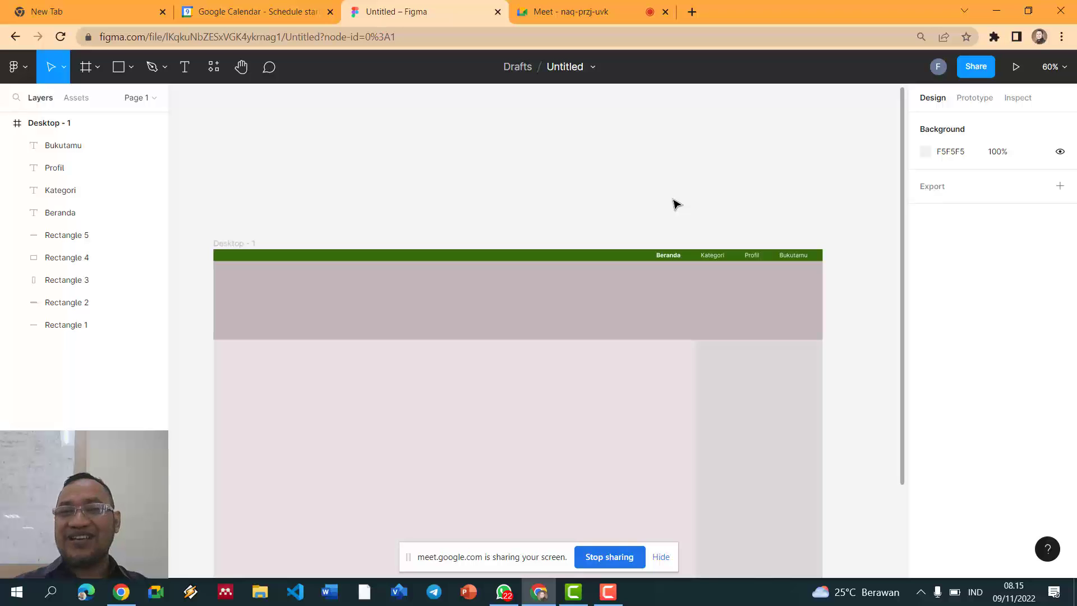
Step: Search Google Images for 'logo pariwisata bantul'
click(690, 16)
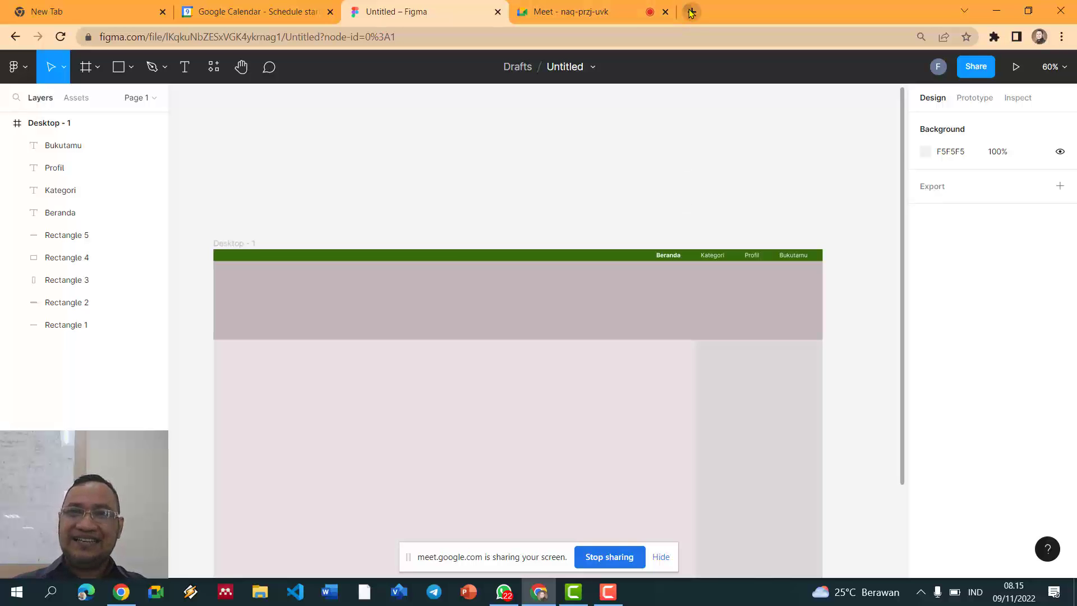
text(logo)
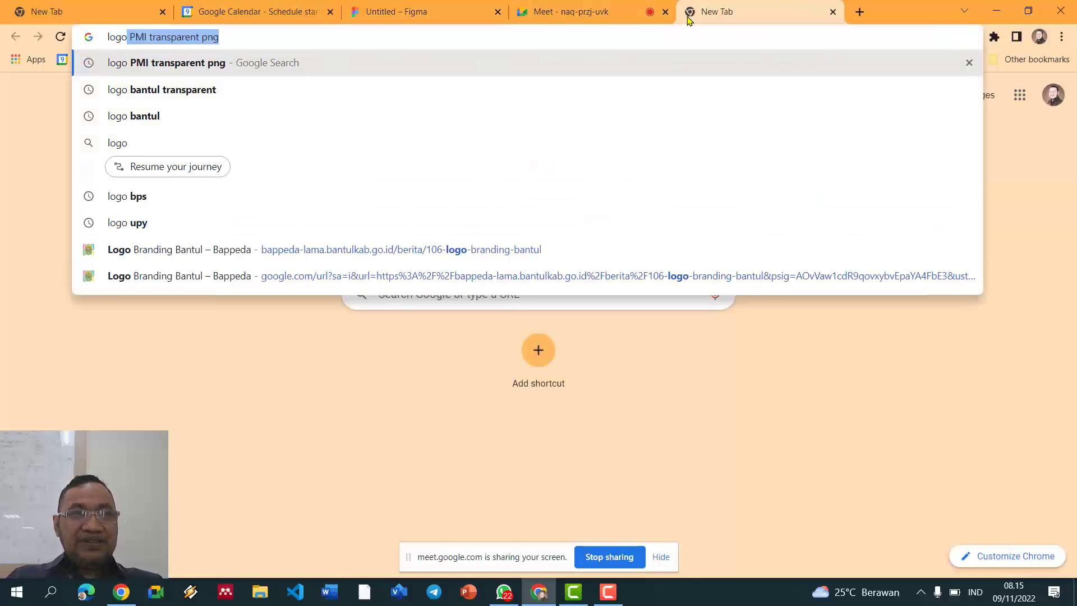
text( pari)
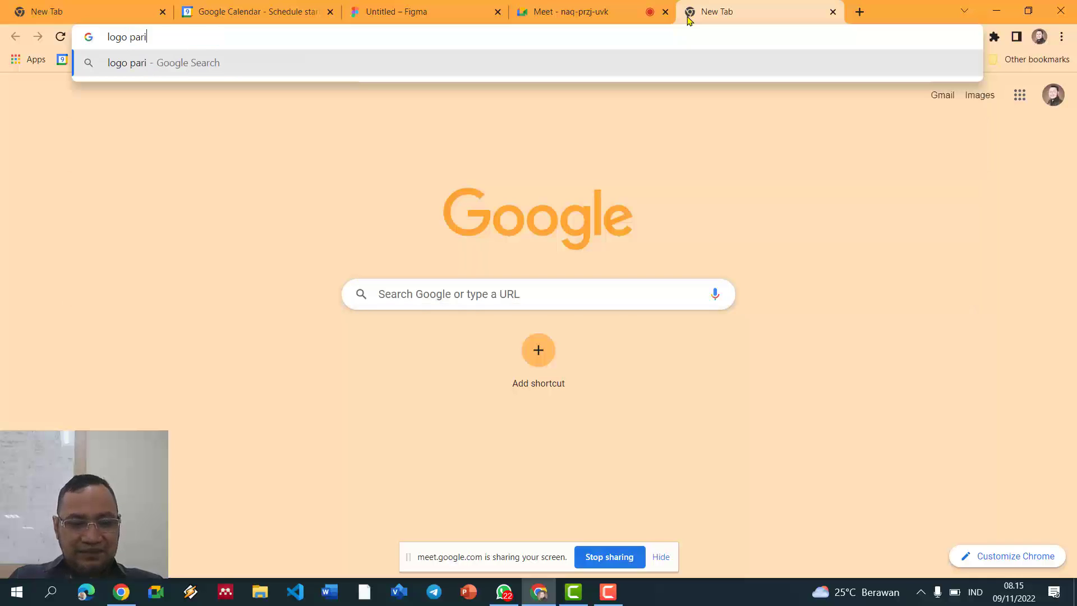
text(wasata bantul)
key(Return)
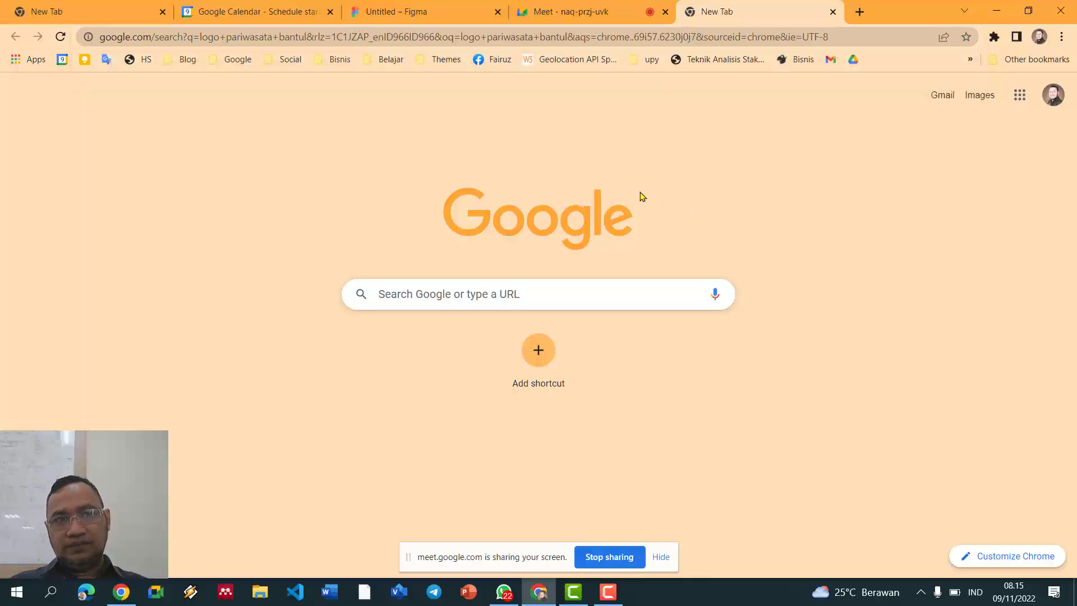
click(921, 592)
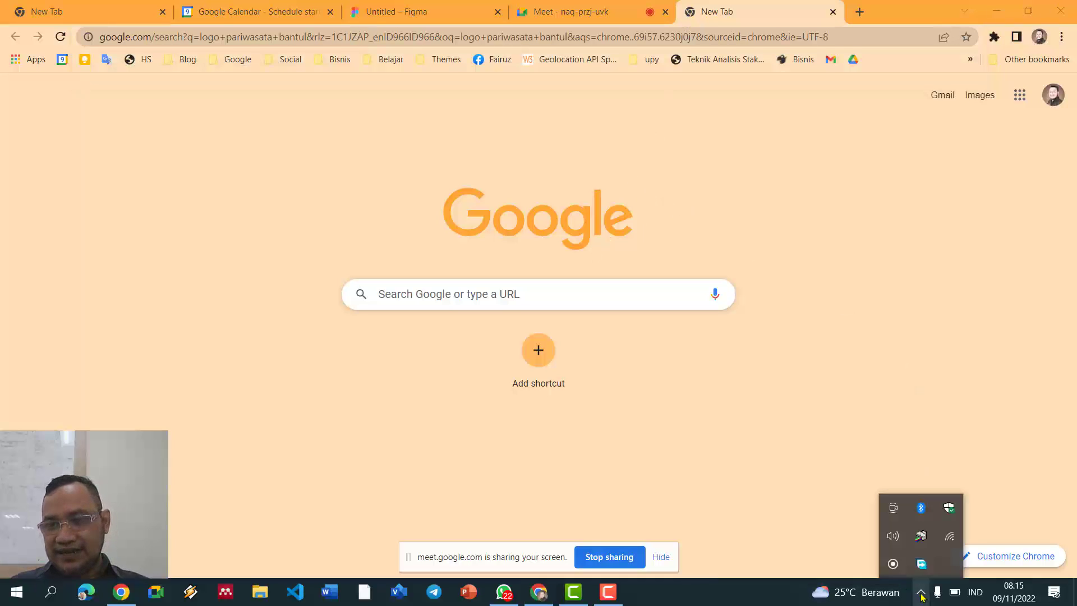
click(588, 141)
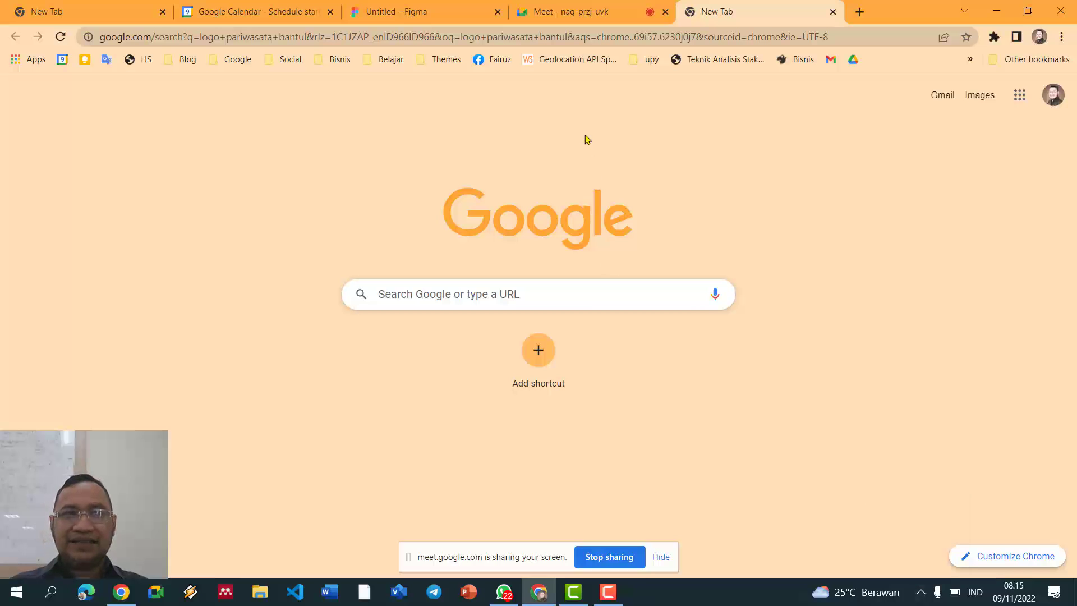
click(592, 37)
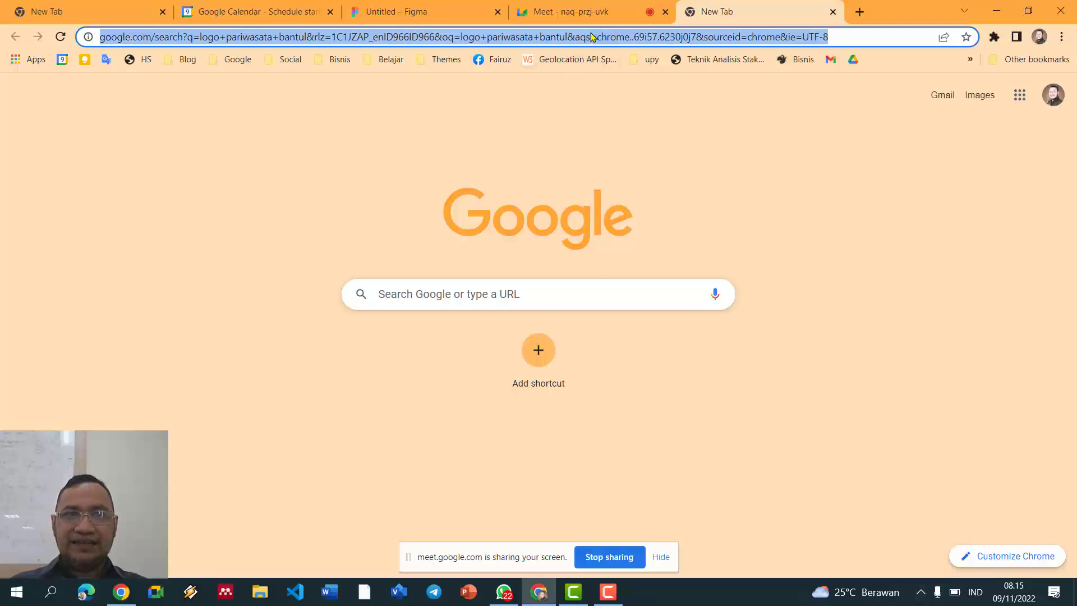
key(Return)
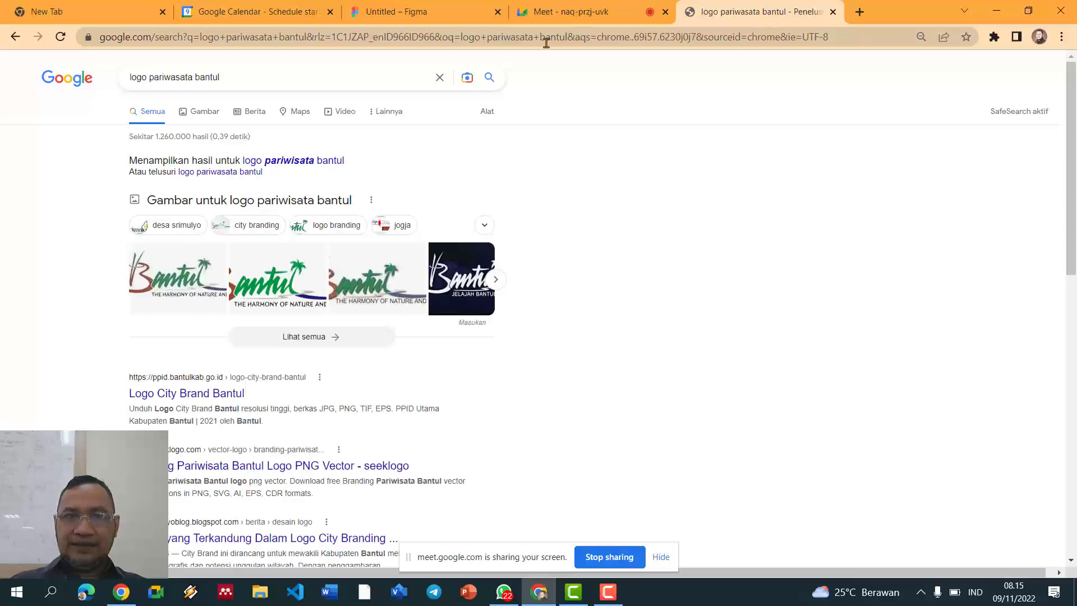
click(219, 111)
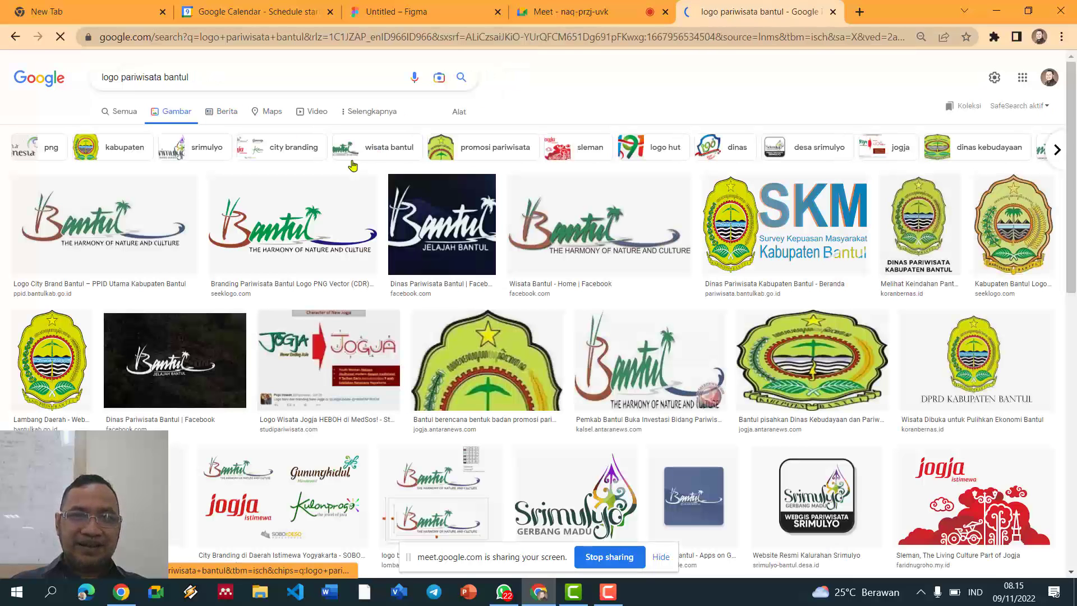
Step: Copy the Branding Pariwisata Bantul logo image, then check the Meet call's join requests
click(286, 226)
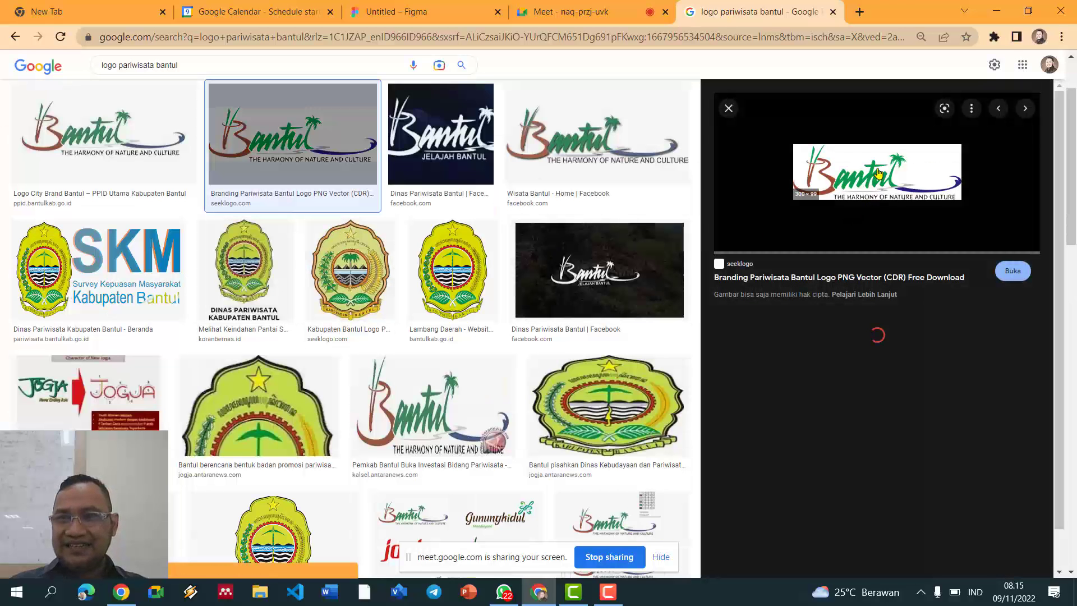
right_click(878, 168)
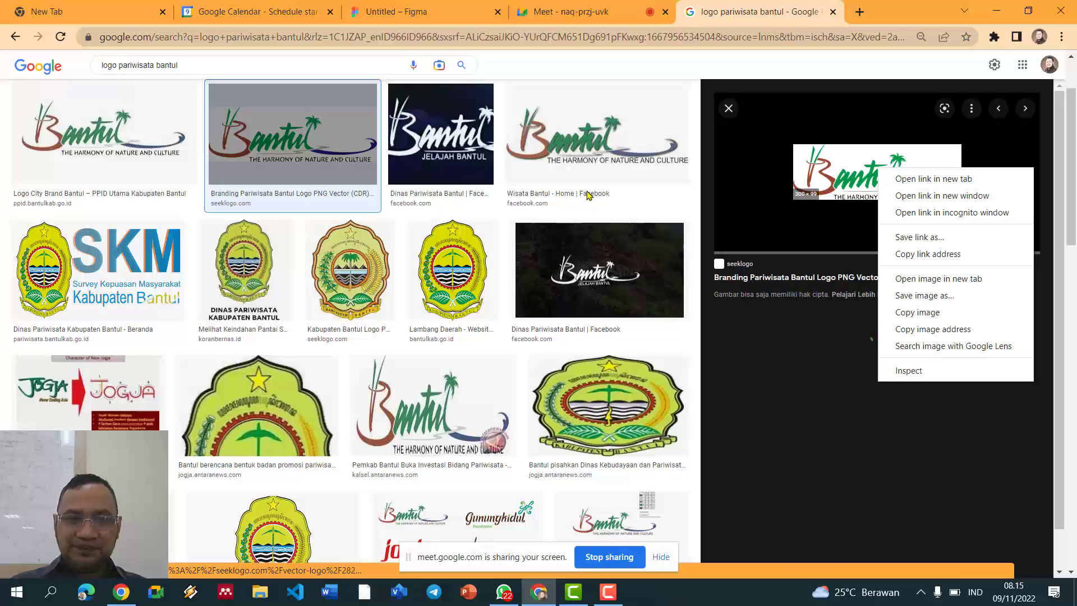
click(930, 318)
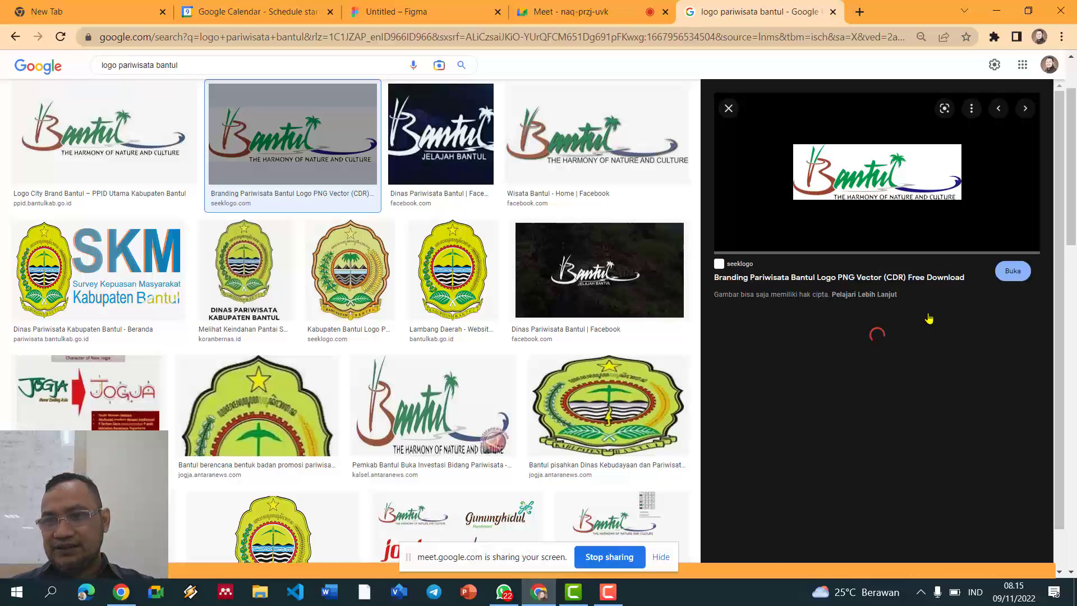
right_click(853, 182)
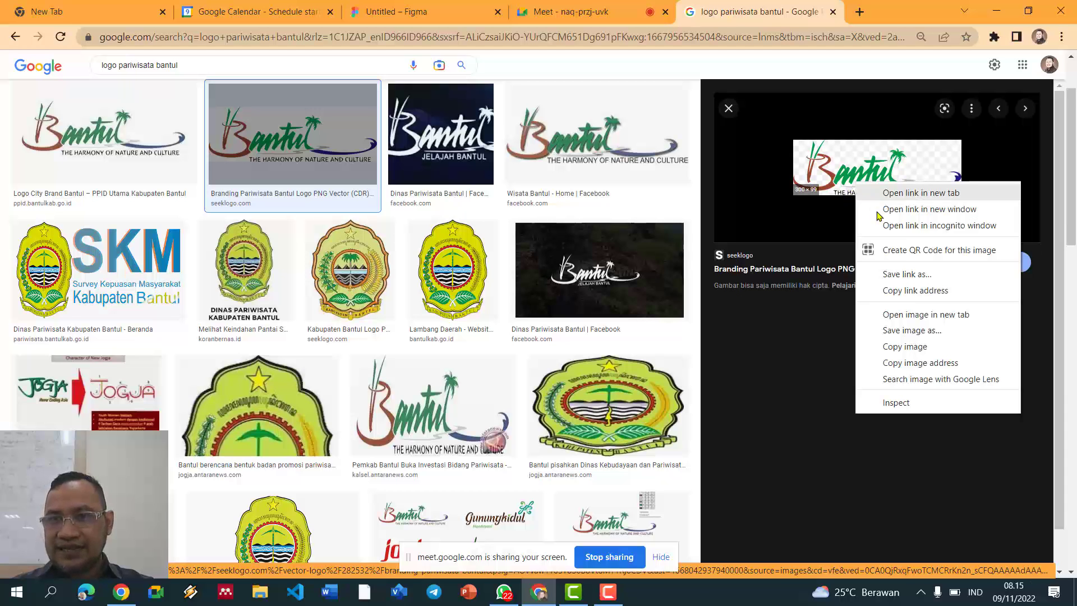
click(914, 347)
click(527, 12)
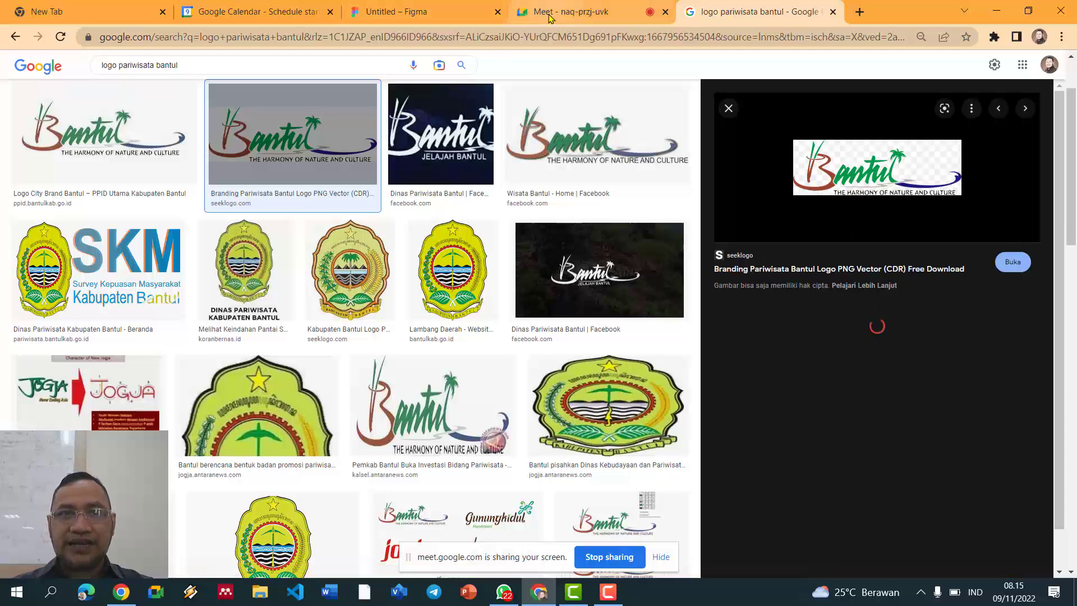
click(611, 162)
Step: Admit waiting Meet participants, then paste the Bantul logo top-left in the banner at 365×149
click(638, 265)
click(381, 11)
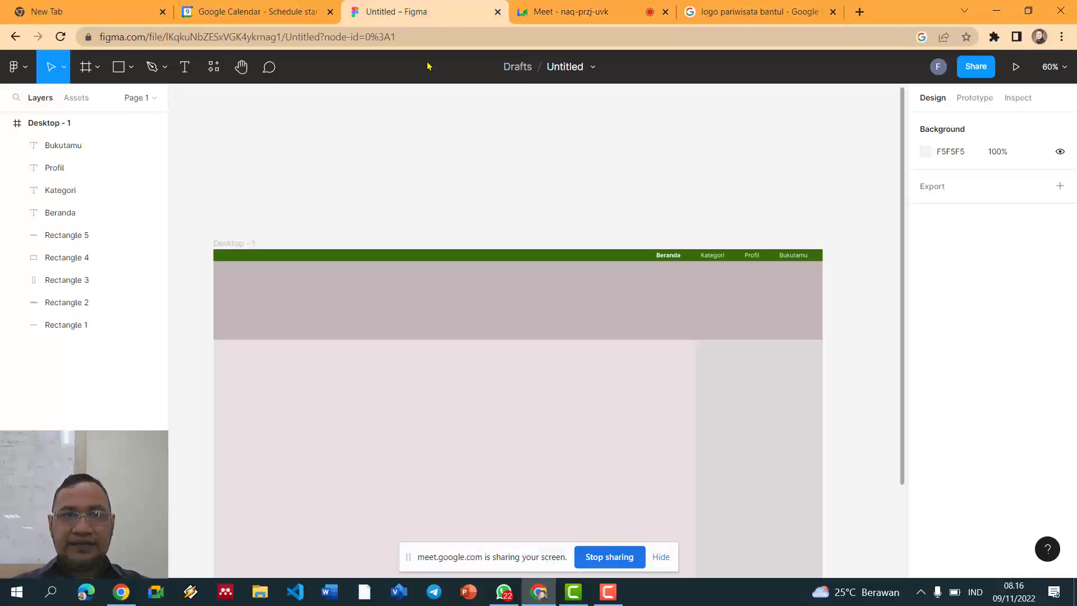
key(ctrl+v)
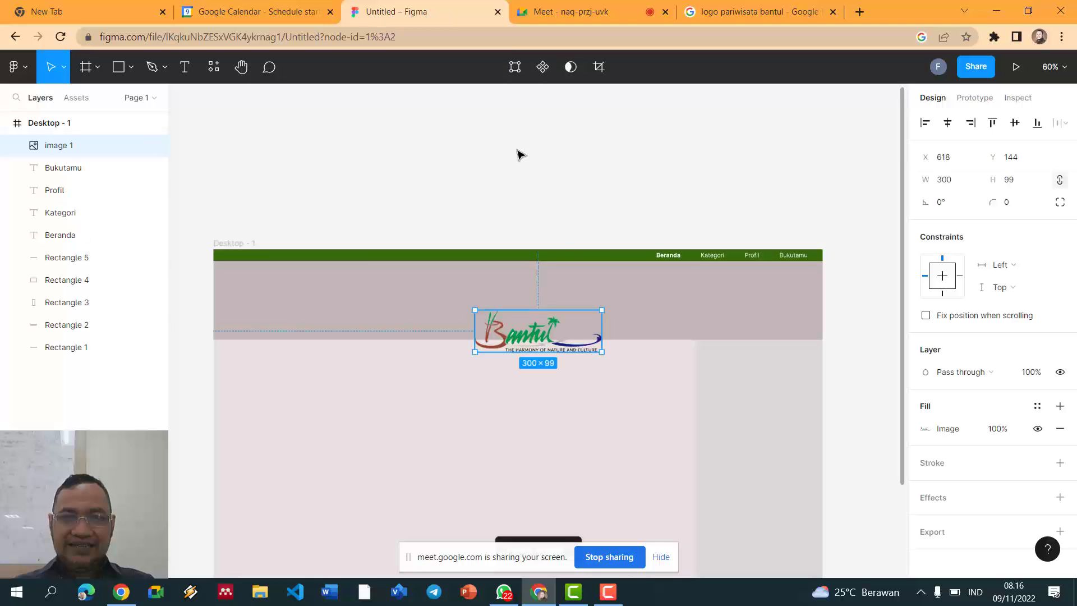
drag(536, 333, 301, 289)
drag(365, 311, 427, 316)
click(429, 182)
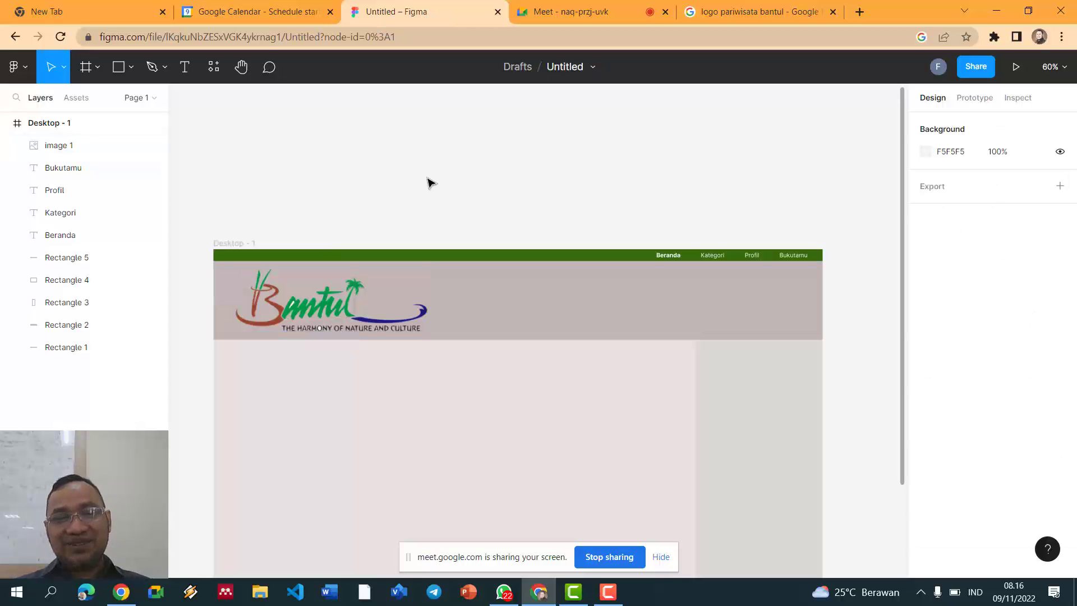
scroll(432, 184, down, 3)
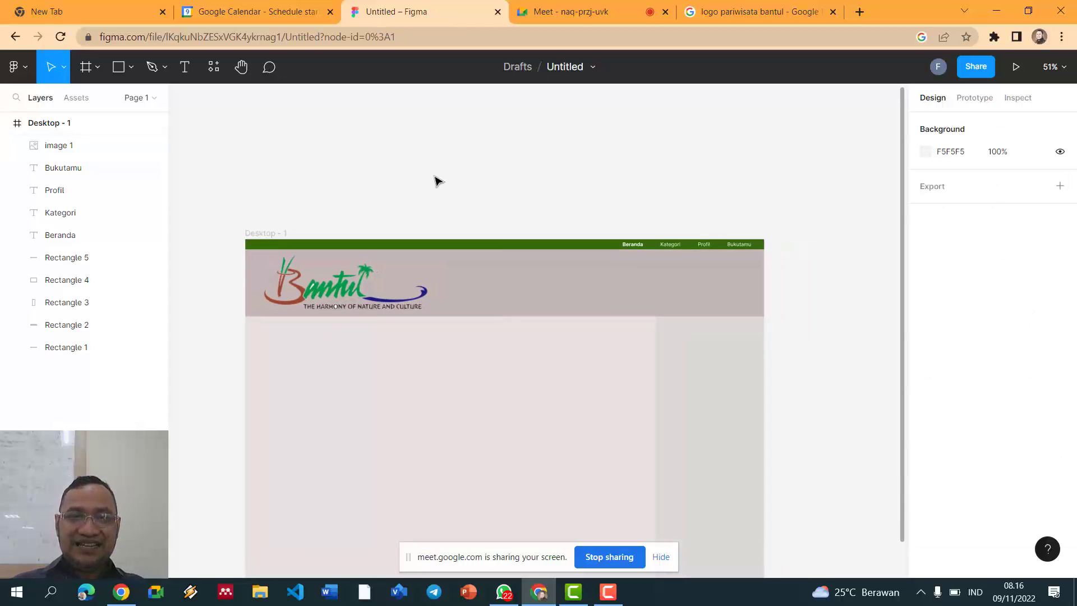
scroll(436, 178, up, 3)
scroll(435, 178, down, 2)
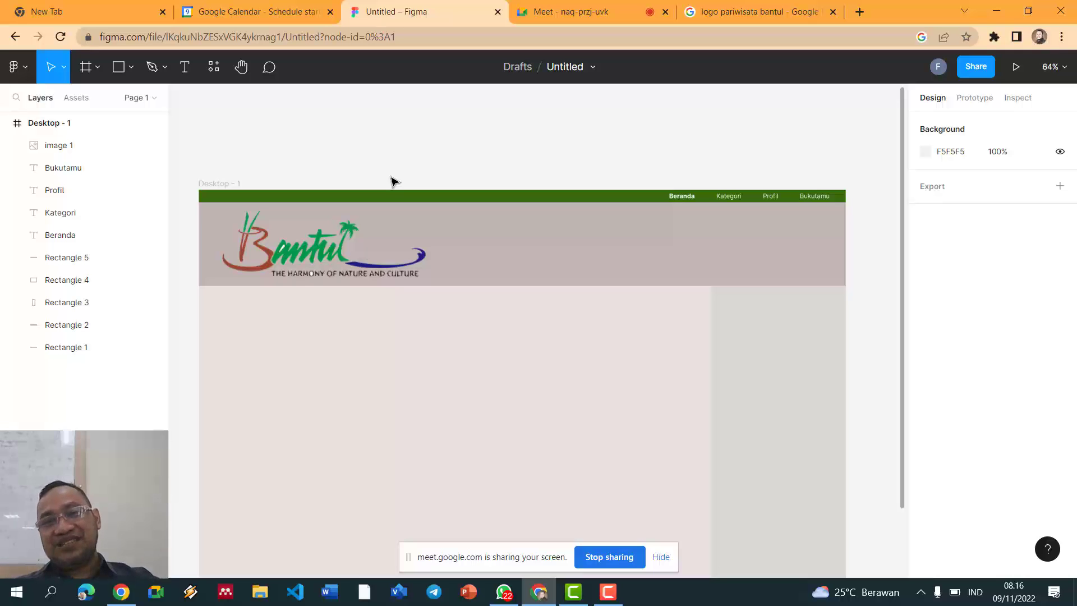
Step: Search images for 'wisata bantul' and copy the '48 Tempat Wisata di Bantul' sea-of-clouds photo
click(695, 15)
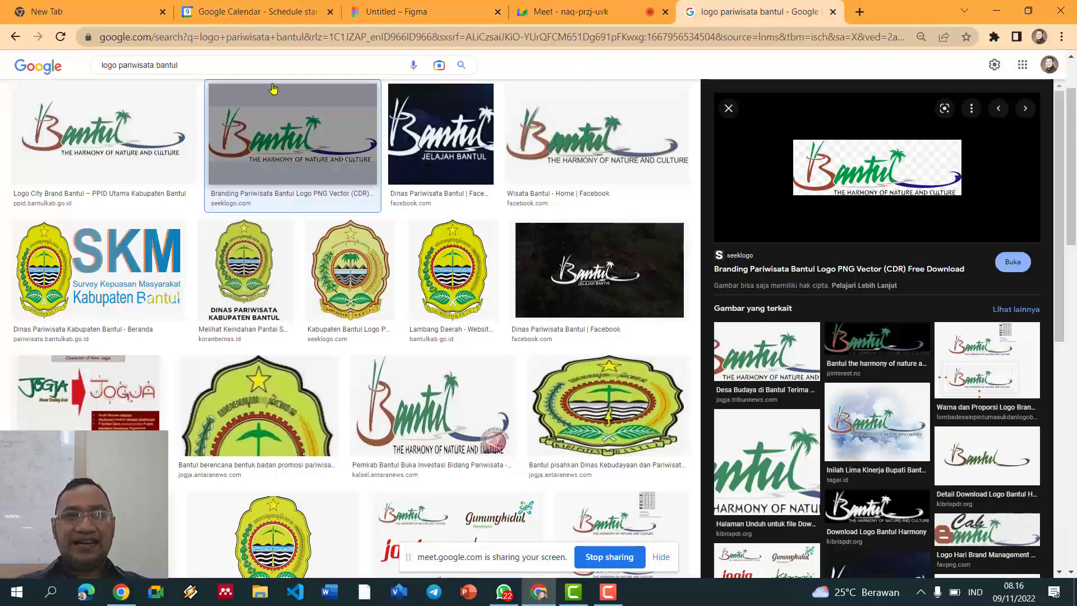
triple_click(160, 66)
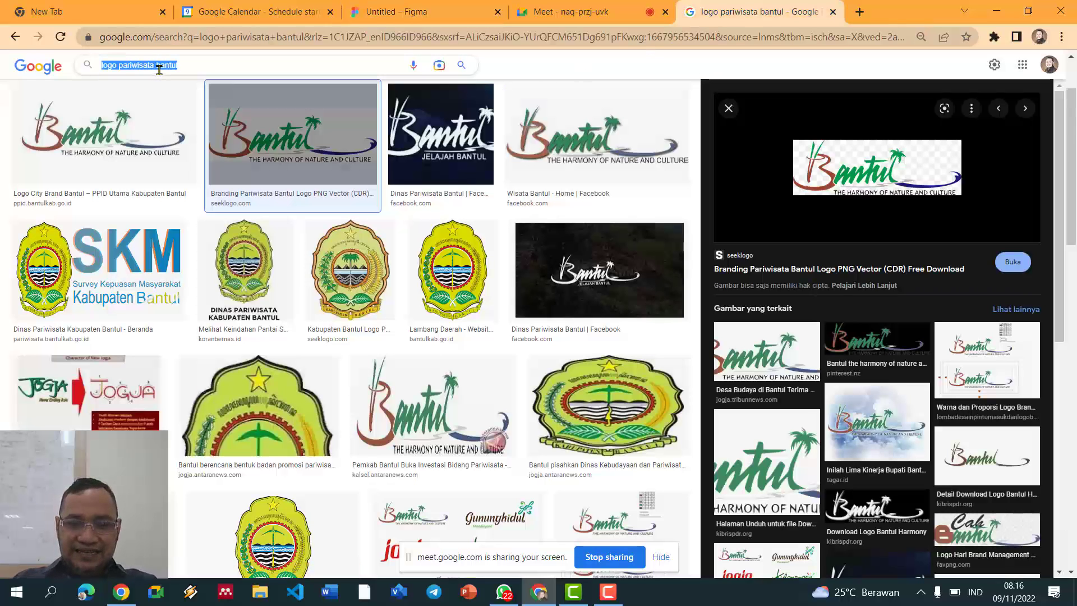
text(wi)
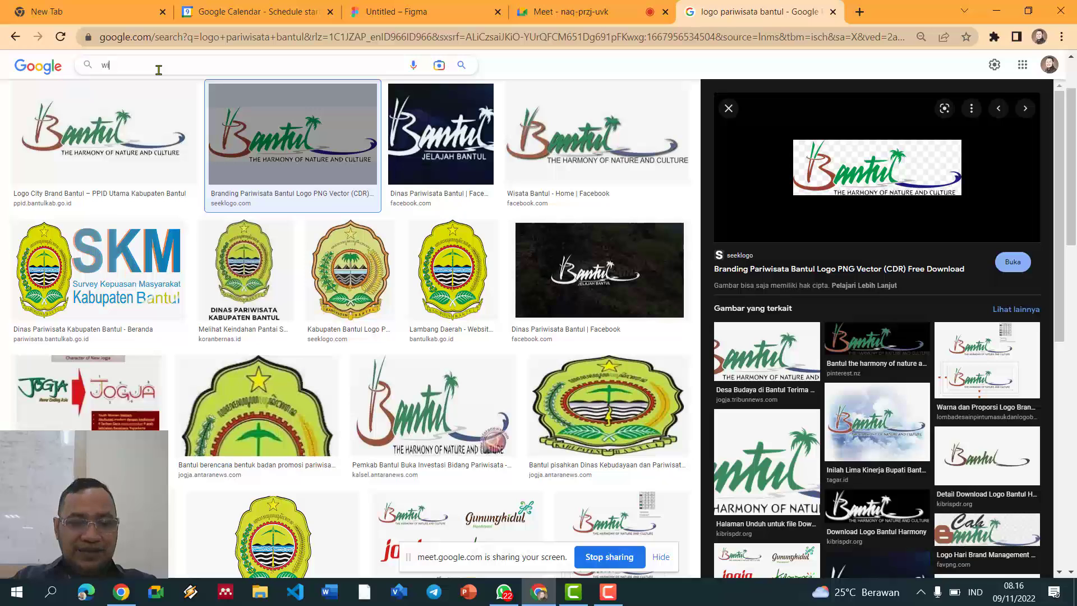
text(sata ban)
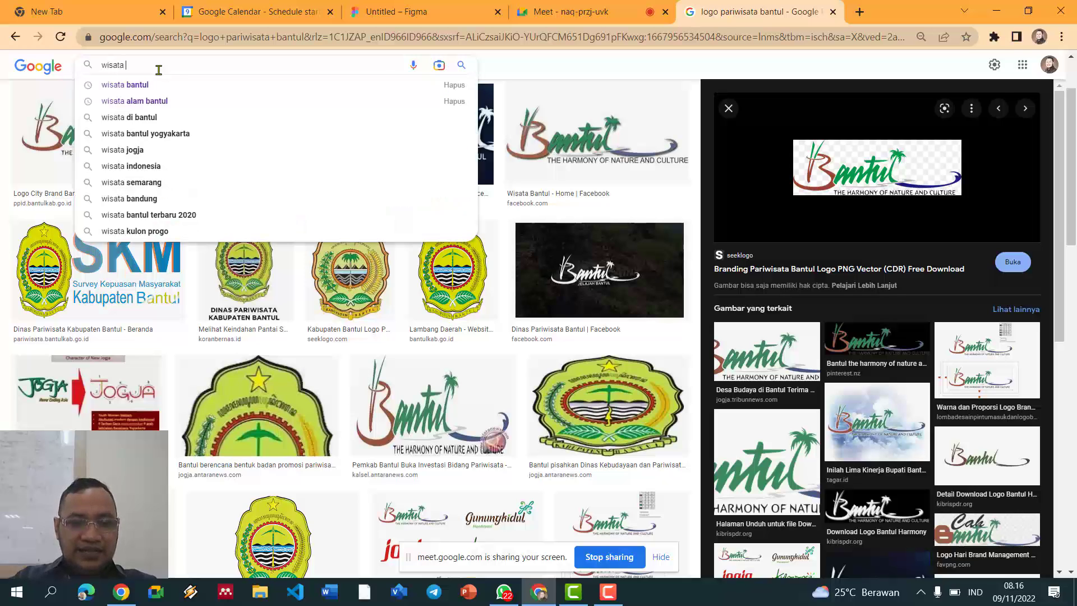
text(tul)
key(Return)
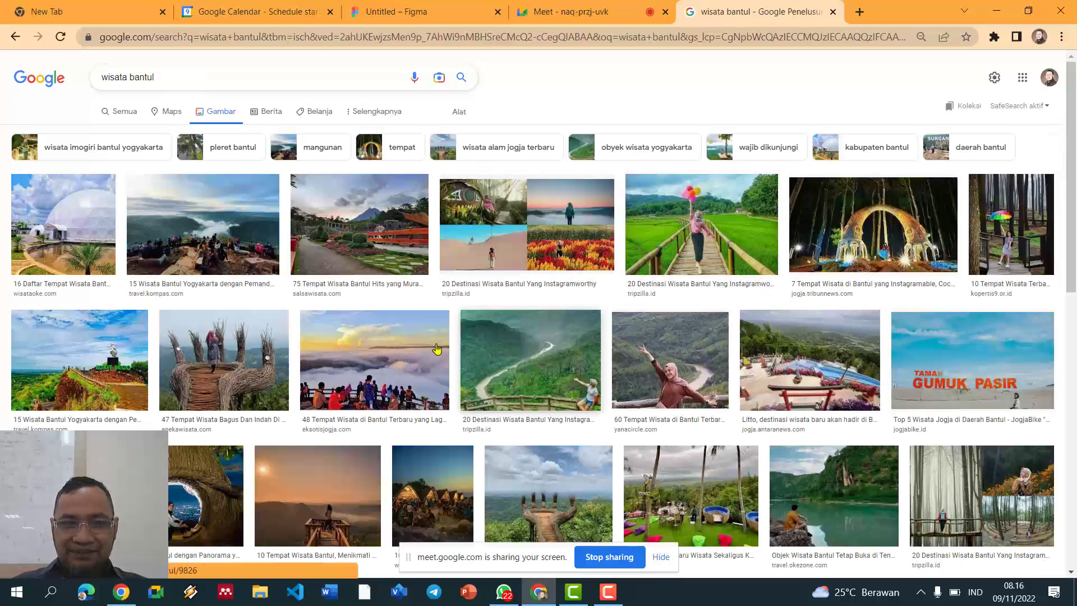
click(374, 359)
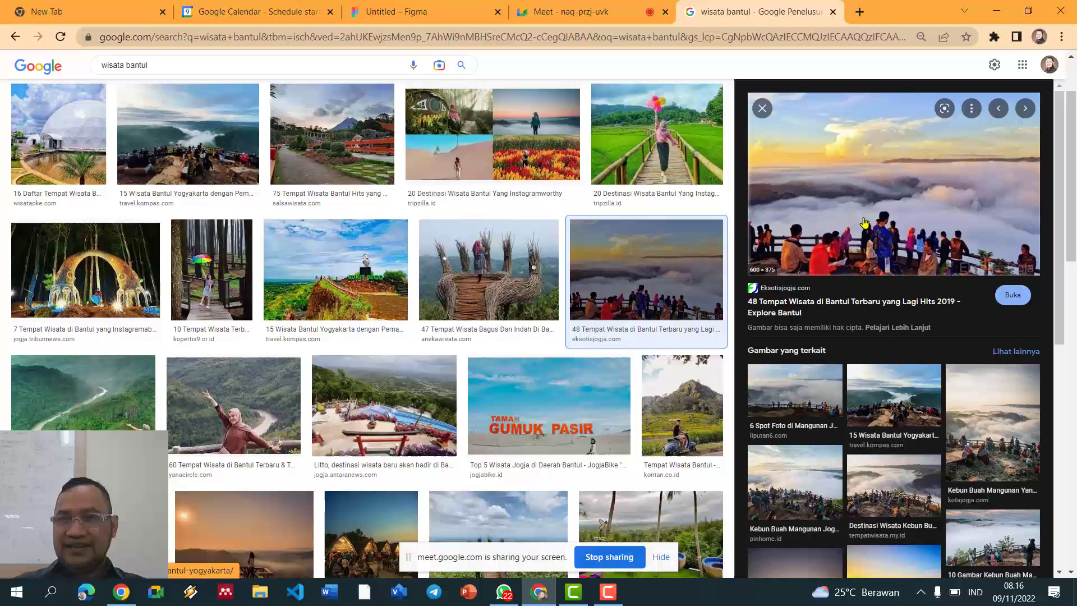
right_click(850, 192)
click(888, 355)
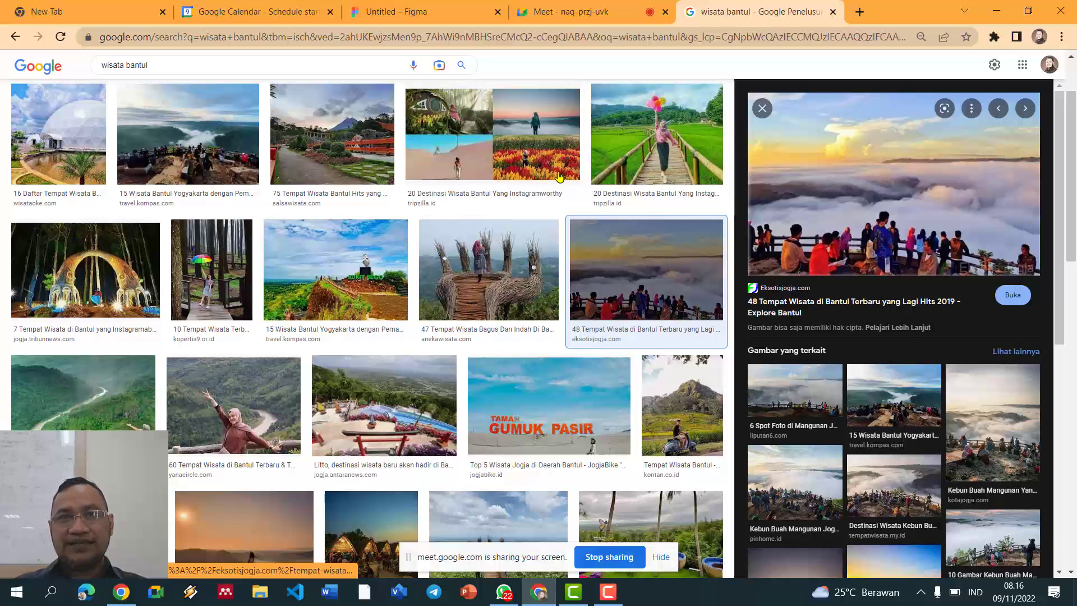
click(424, 13)
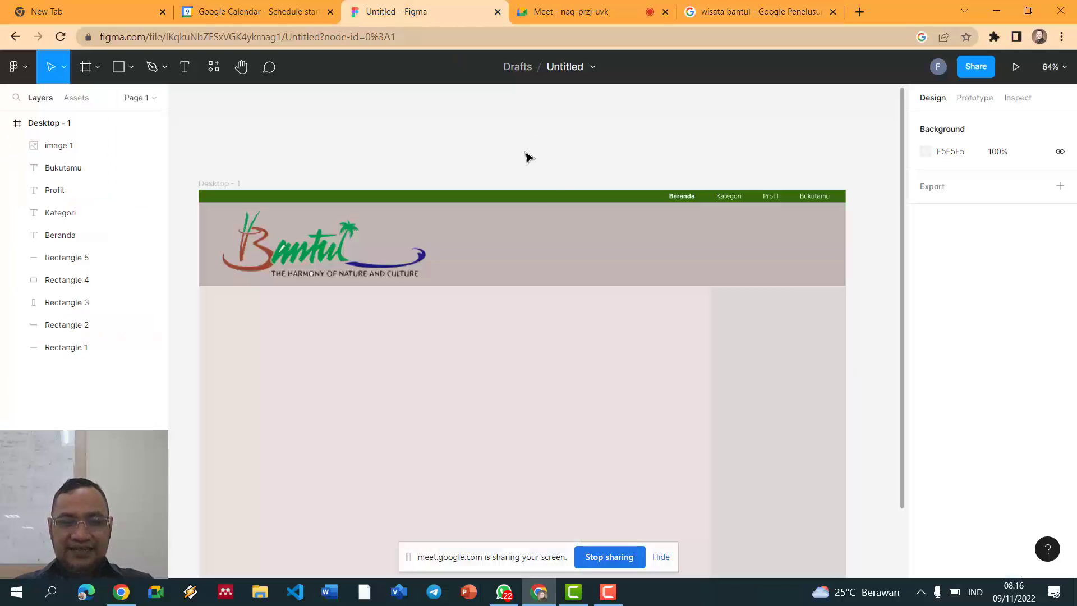
Step: Paste the sea-of-clouds photo and stretch it to 897×184 across the header beside the logo
key(ctrl+v)
drag(570, 367, 627, 365)
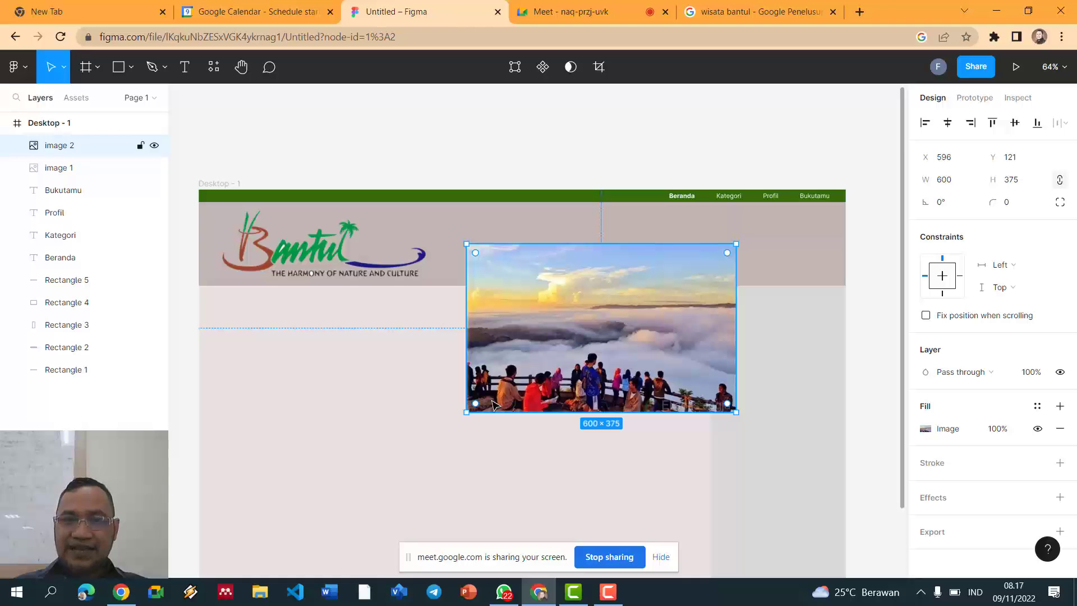
drag(492, 402, 466, 312)
drag(527, 300, 534, 257)
drag(741, 285, 843, 286)
click(646, 153)
click(623, 223)
drag(644, 202, 645, 202)
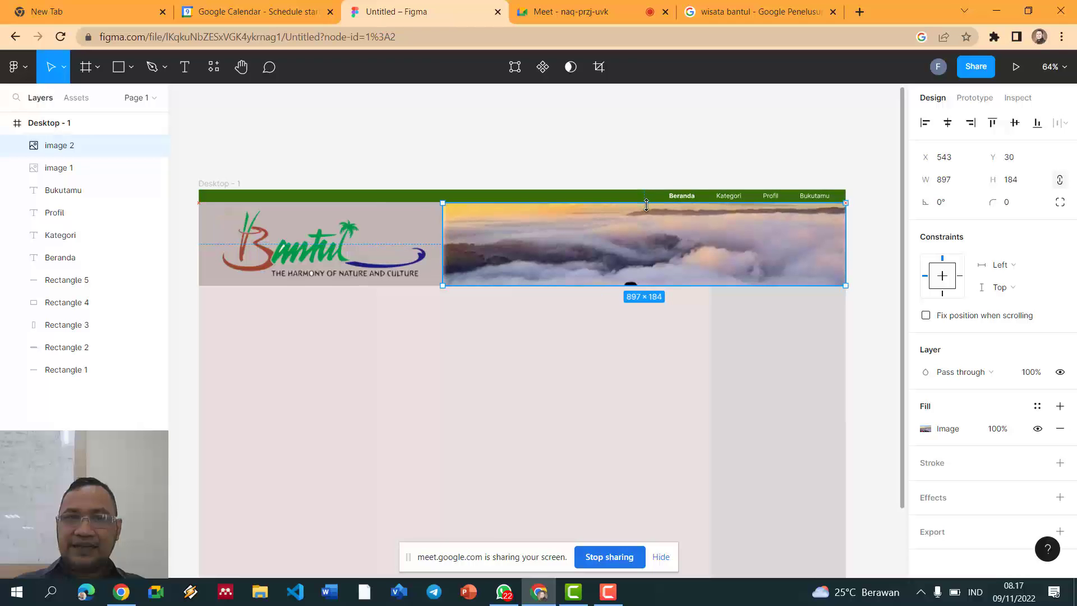
Step: Crop the banner photo upward to show the crowd at the railing and deepen its shadows
click(601, 76)
drag(600, 247, 604, 185)
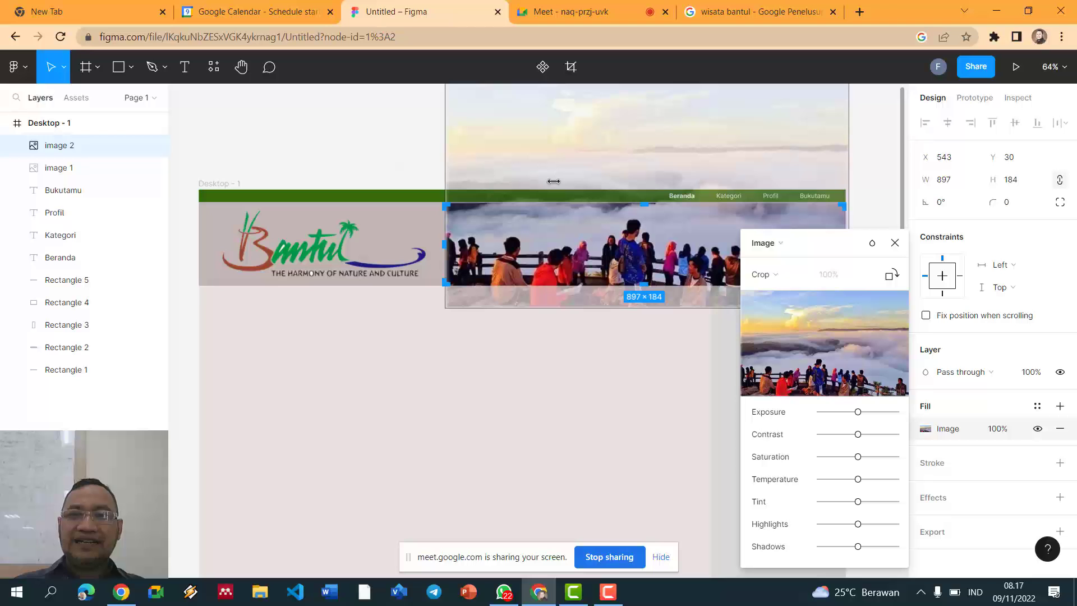
drag(858, 412, 844, 449)
mouse_move(859, 548)
mouse_down()
mouse_move(824, 544)
mouse_move(842, 546)
mouse_up()
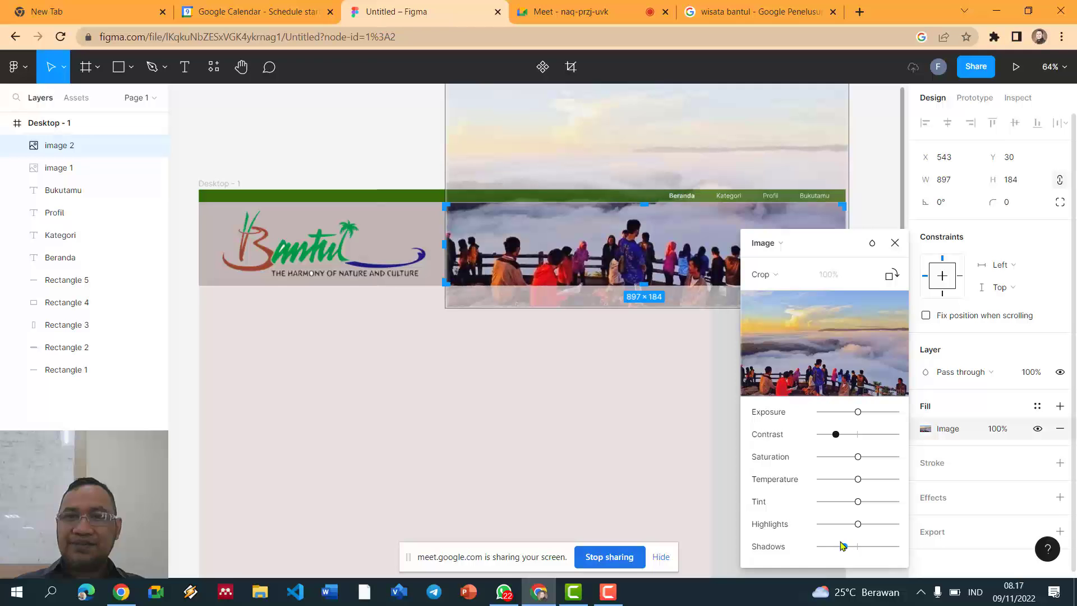
click(894, 243)
click(871, 184)
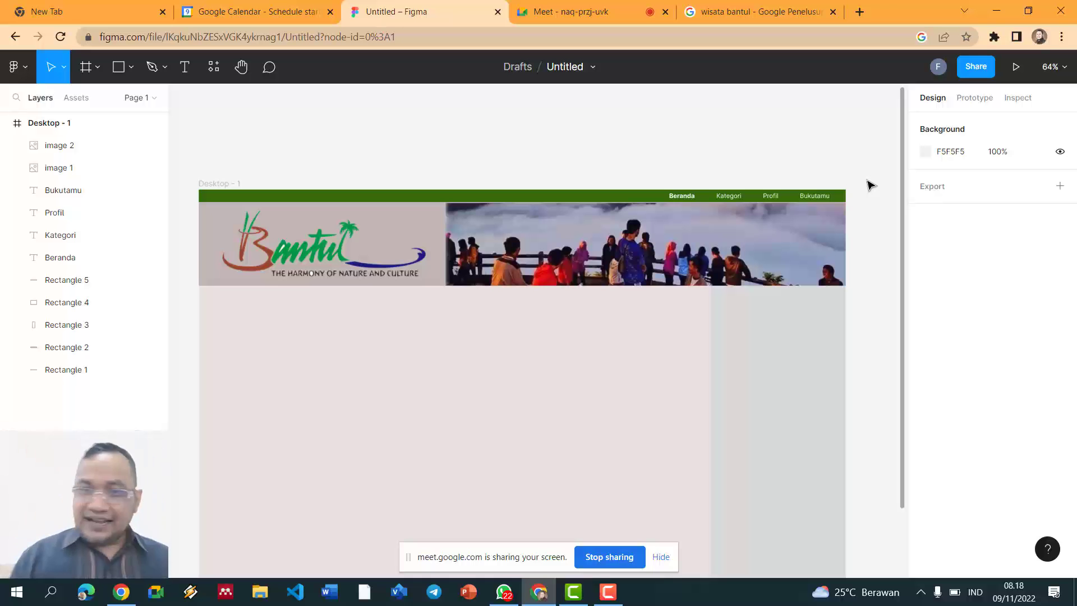
Step: Narrow the main content rectangle to width 1125 so it meets the sidebar
click(761, 373)
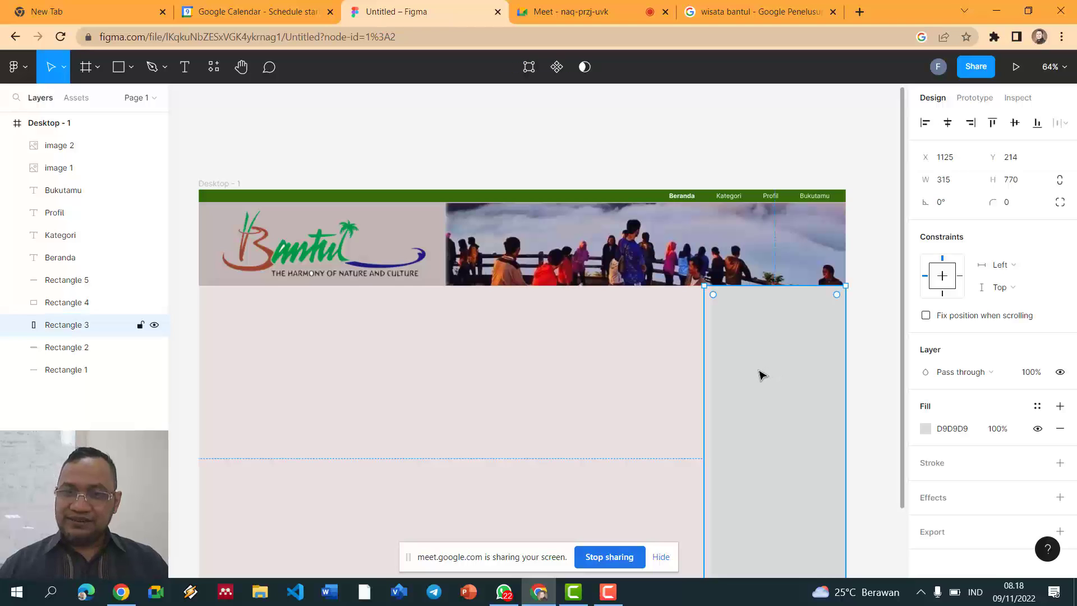
click(685, 352)
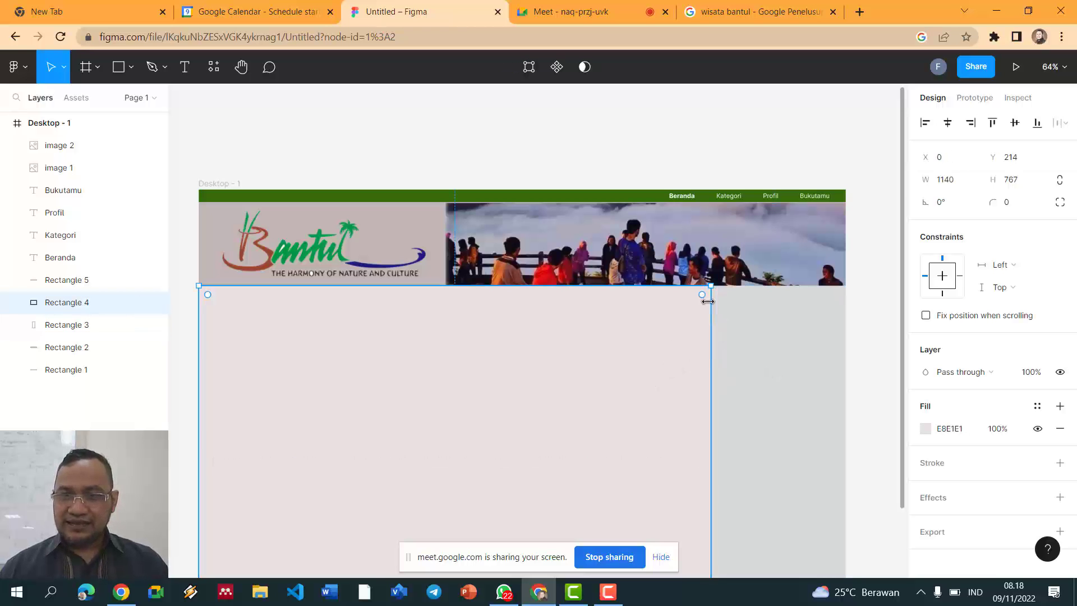
drag(702, 288, 701, 287)
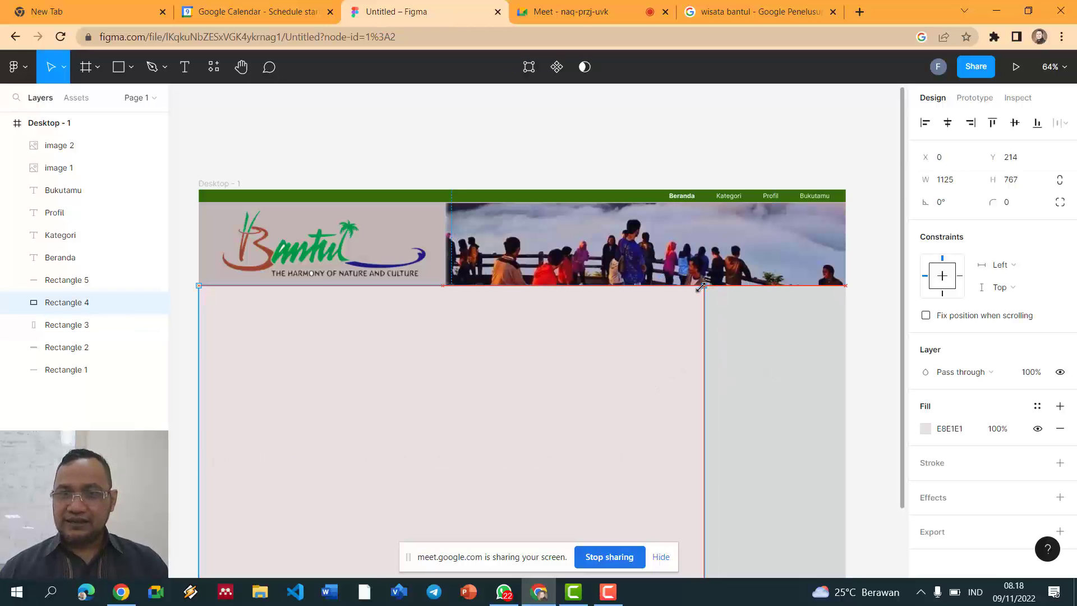
Step: Fill the 315×770 sidebar rectangle with dark navy 120830
click(747, 337)
scroll(748, 325, down, 2)
click(870, 287)
click(774, 339)
scroll(774, 344, down, 4)
scroll(774, 344, up, 2)
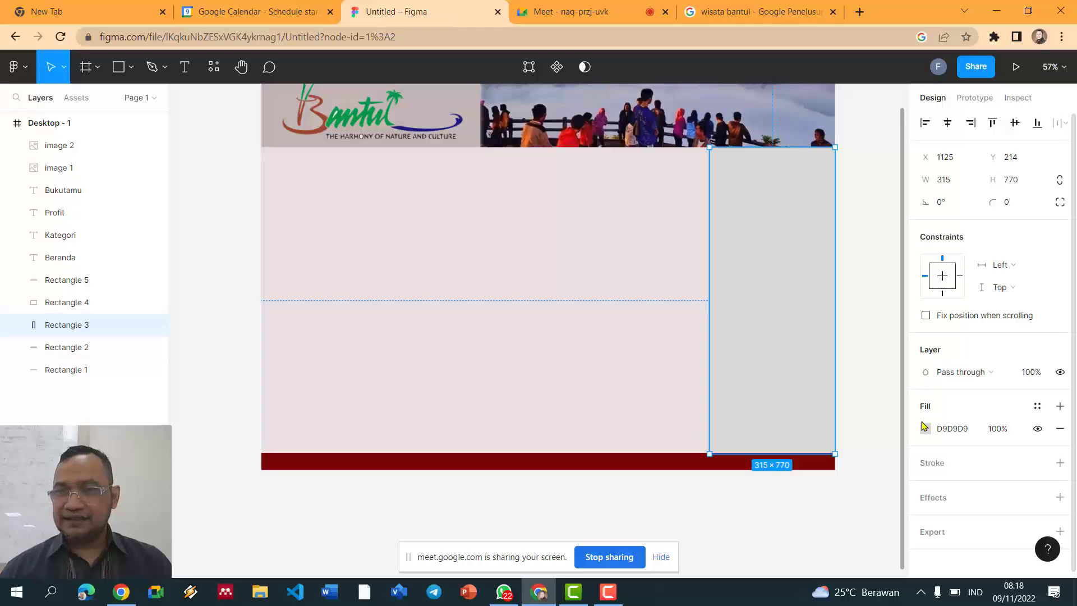
click(924, 428)
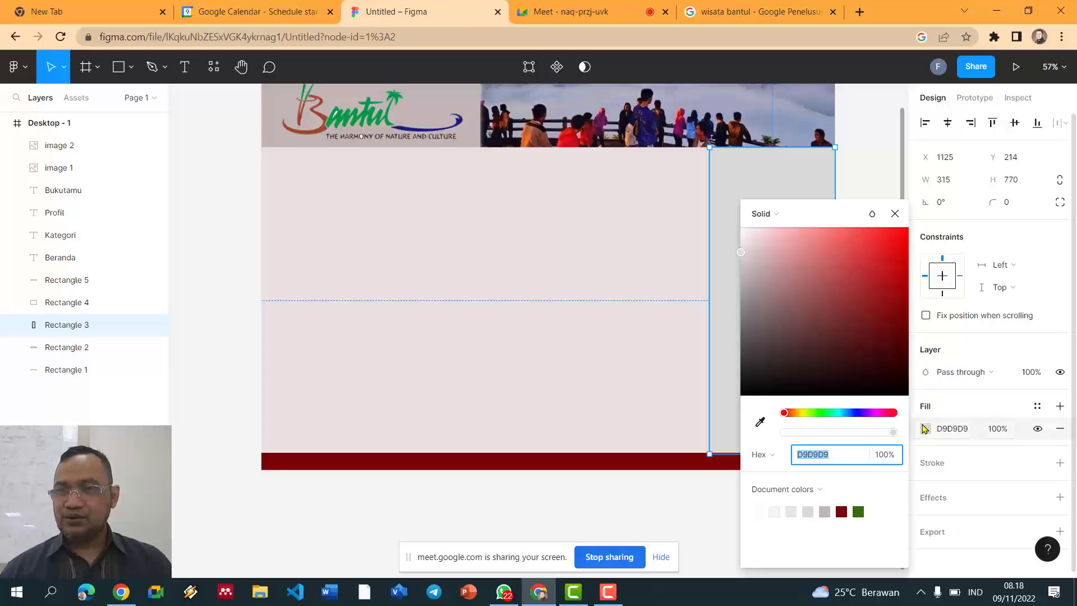
click(861, 413)
click(885, 275)
mouse_move(884, 365)
mouse_down()
mouse_move(898, 366)
mouse_move(883, 370)
mouse_up()
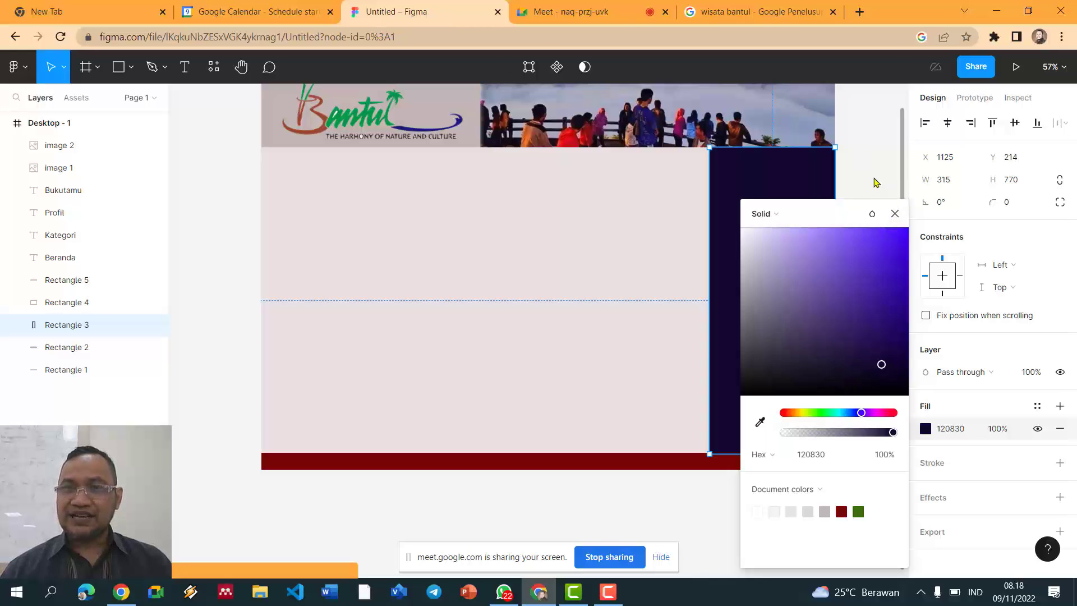
click(873, 209)
scroll(873, 216, up, 2)
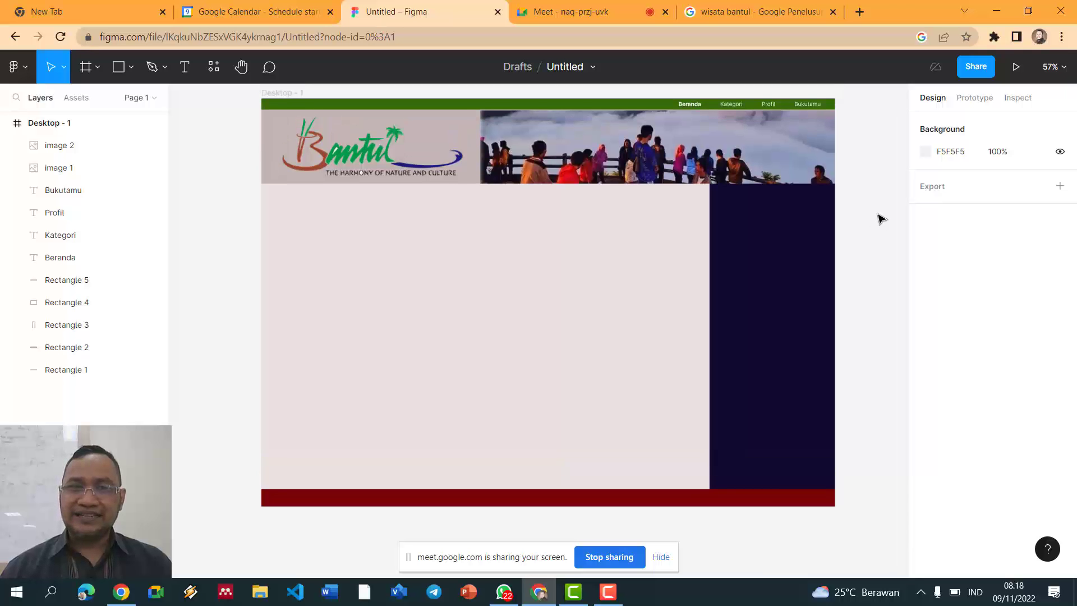
Step: Draw a 315×37 rectangle across the top of the navy sidebar, just under the banner
scroll(881, 217, up, 2)
click(738, 240)
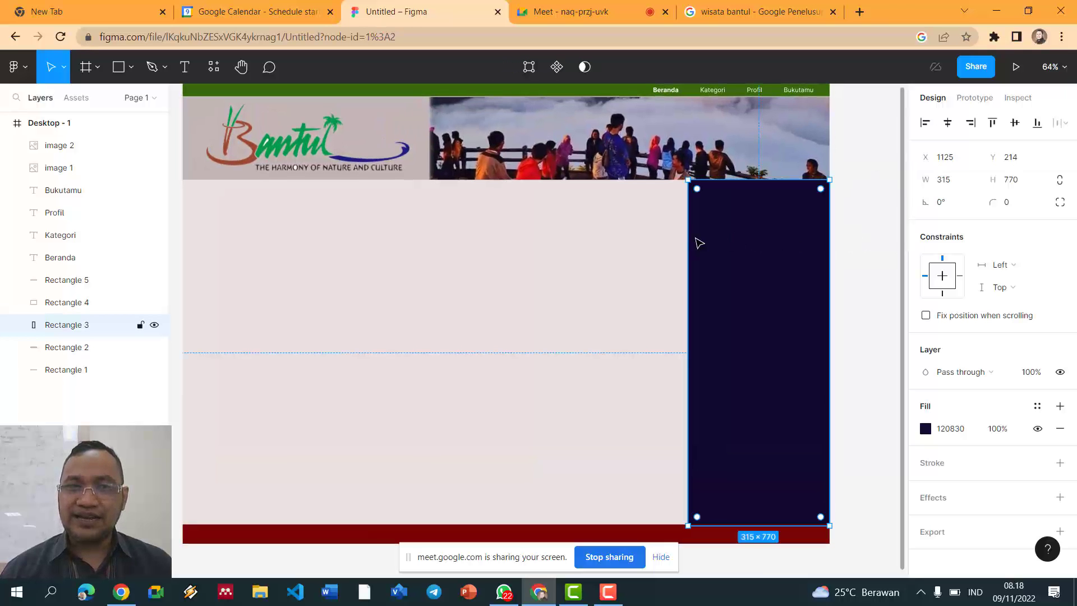
click(115, 72)
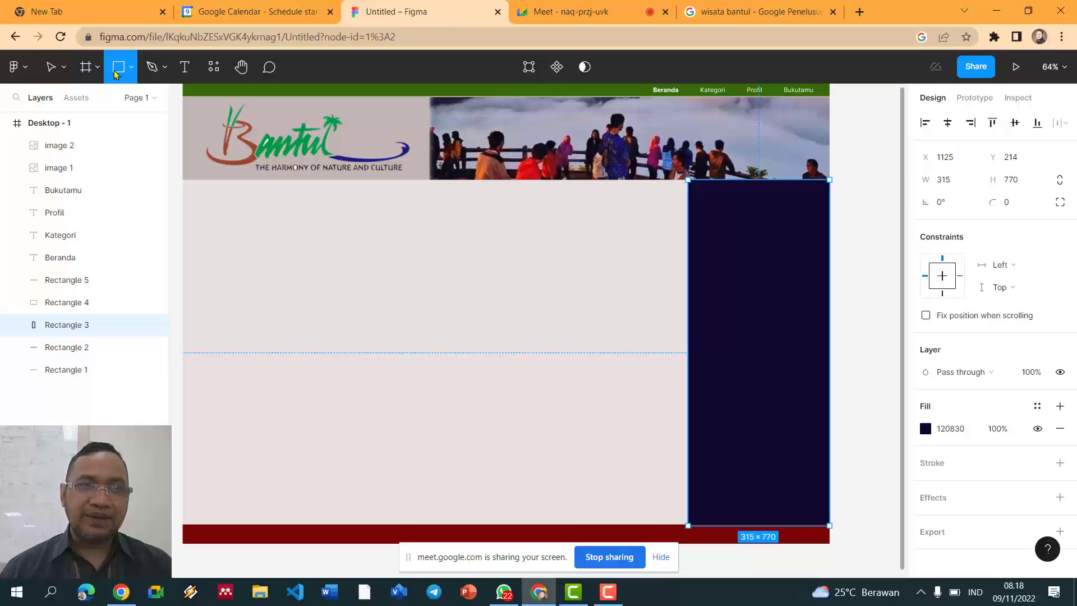
mouse_move(689, 180)
mouse_down()
mouse_move(831, 209)
mouse_move(829, 200)
mouse_up()
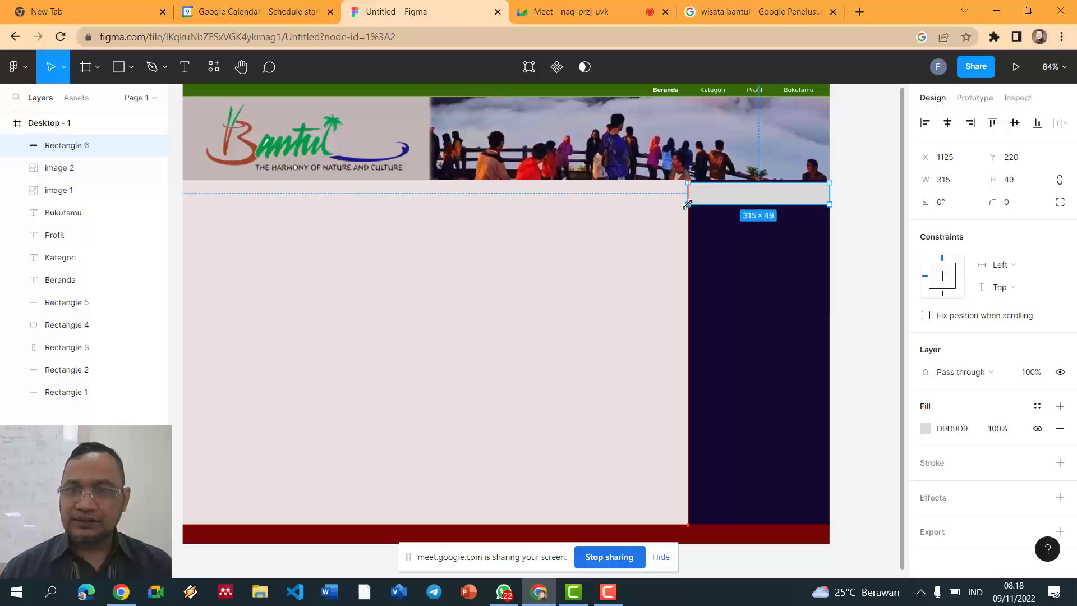
click(864, 188)
scroll(861, 186, up, 5)
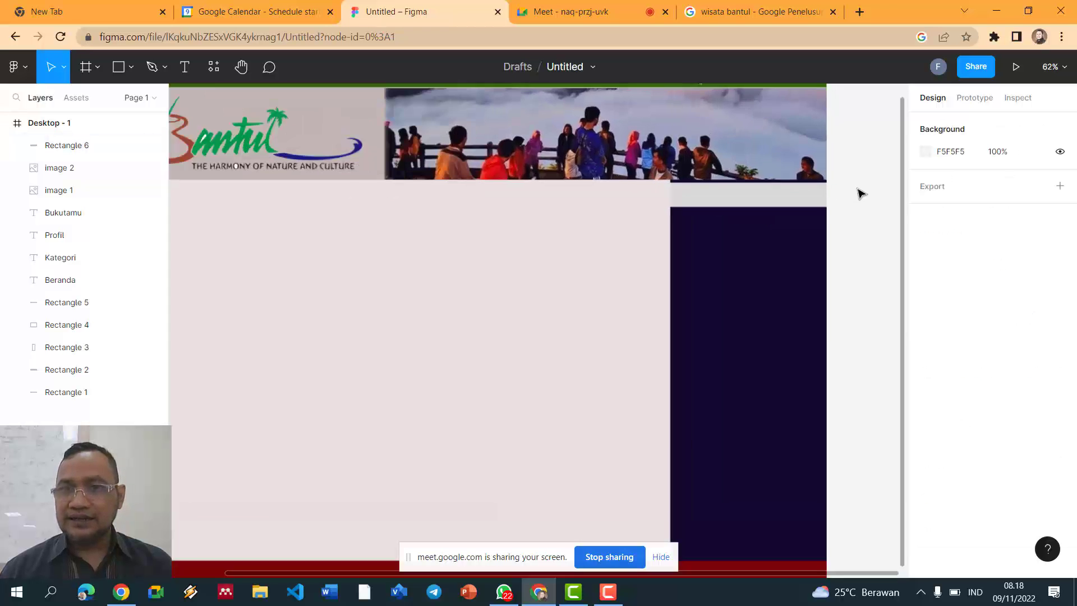
click(746, 209)
drag(746, 209, 753, 200)
click(858, 211)
click(750, 211)
click(866, 202)
click(776, 196)
Step: Fill the new strip with violet 2B098D
click(926, 429)
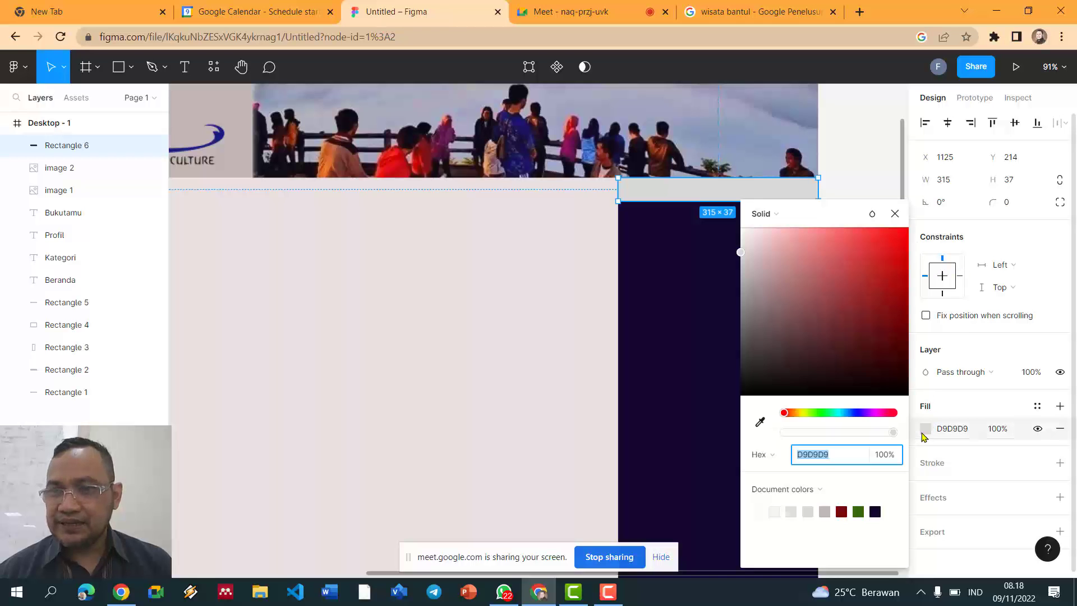
click(875, 511)
drag(882, 365, 900, 296)
click(889, 180)
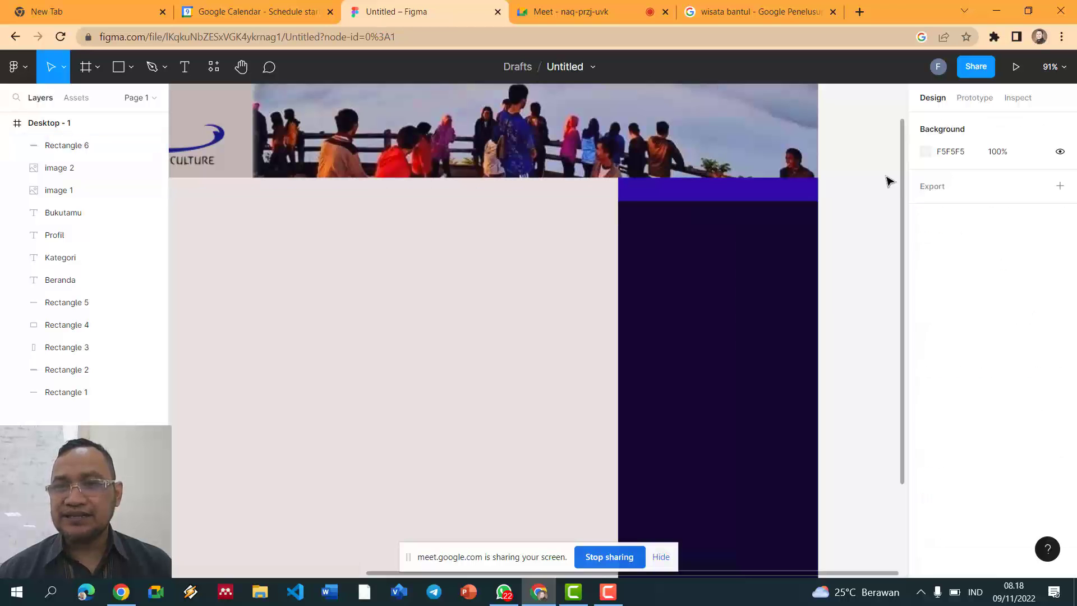
scroll(885, 179, down, 4)
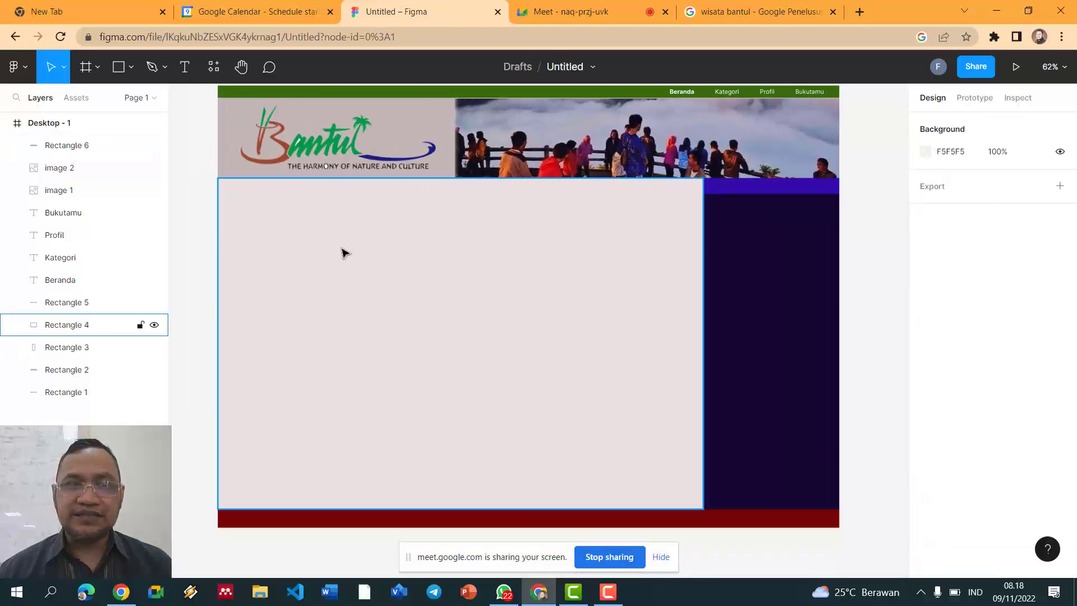
click(185, 69)
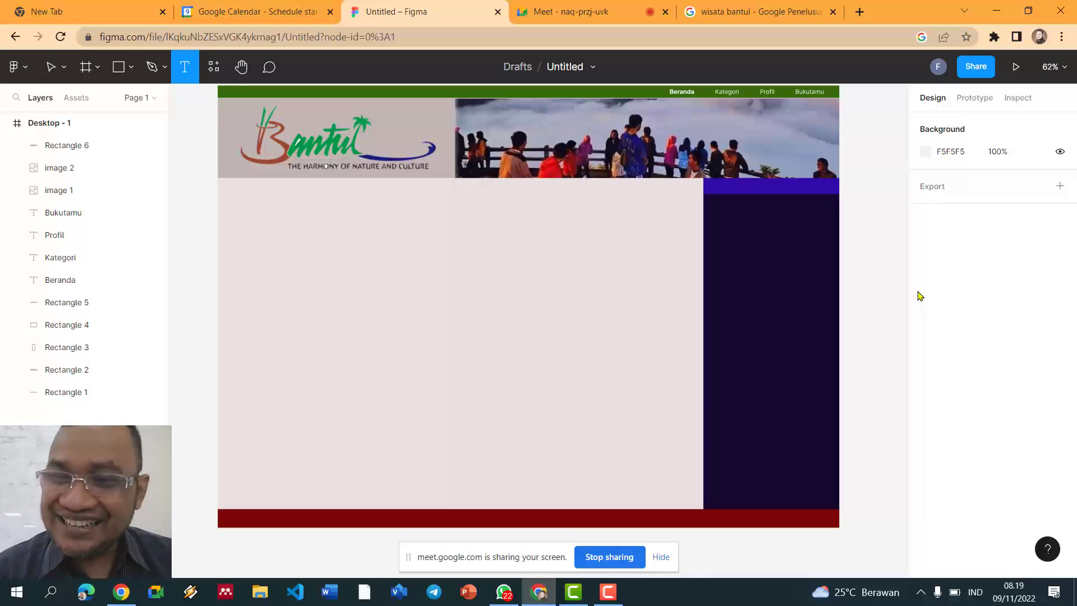
Step: Write a bold white 'Kategori Wisata' heading at size 17, centred on the purple strip
drag(734, 184, 796, 195)
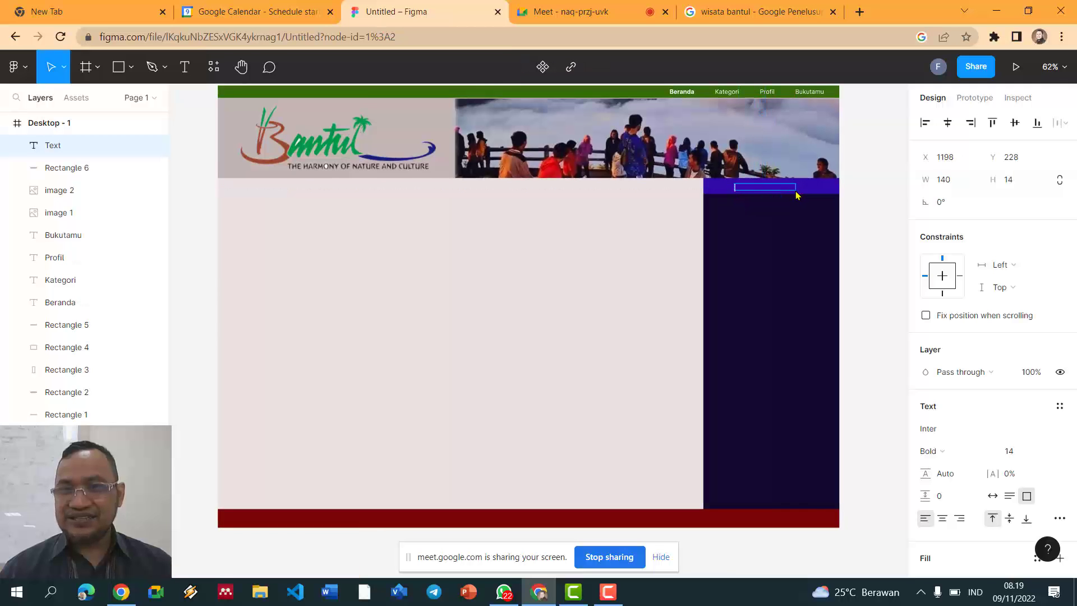
text(Ka)
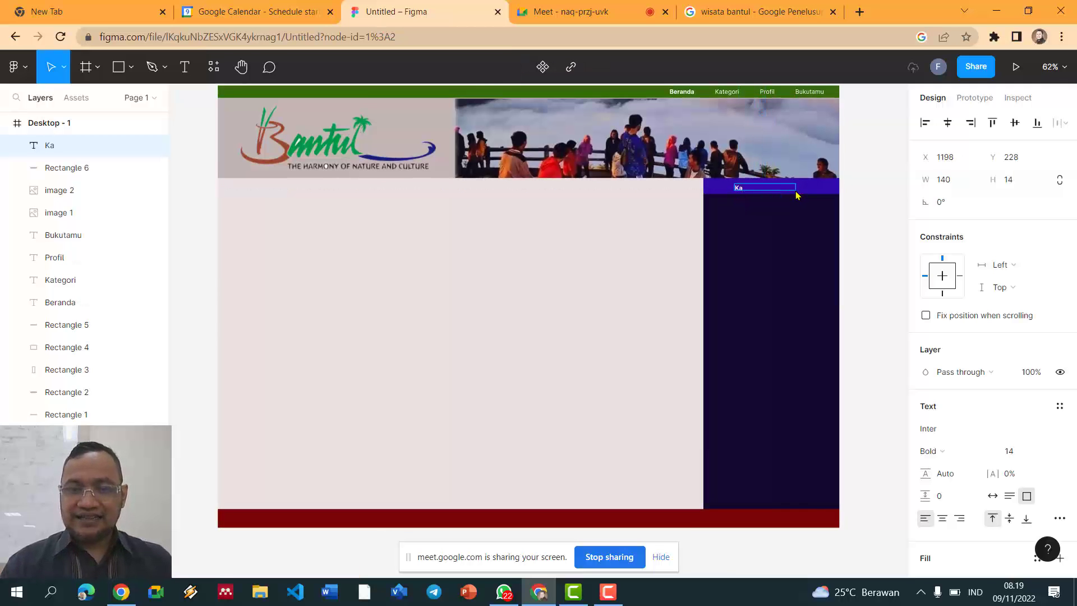
text(tegori)
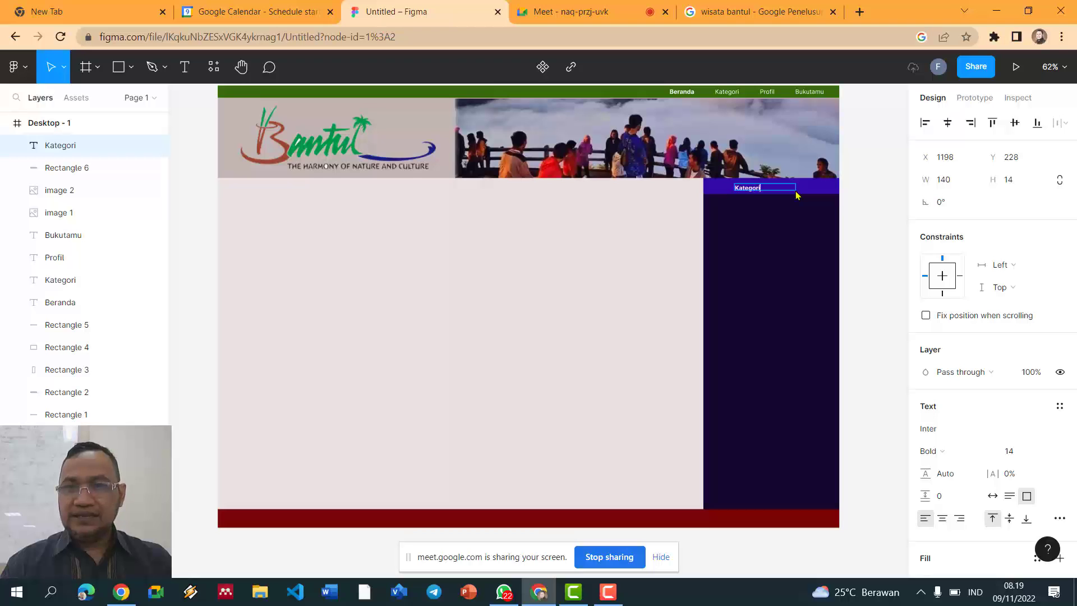
key(ctrl+a)
key(ctrl+shift+period)
key(ctrl+shift+period)
key(ctrl+shift+period)
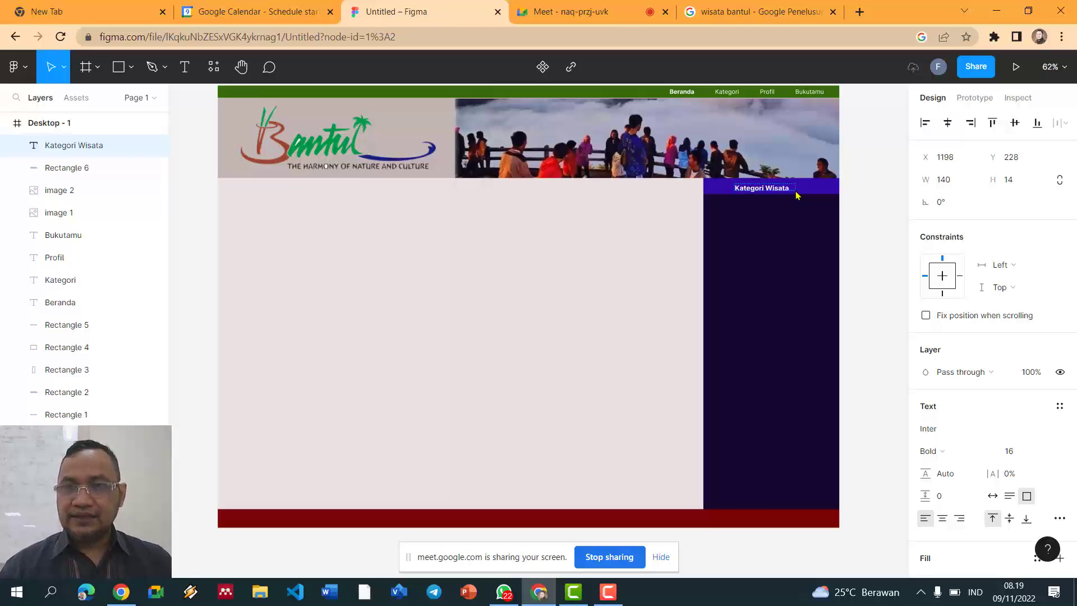
key(Escape)
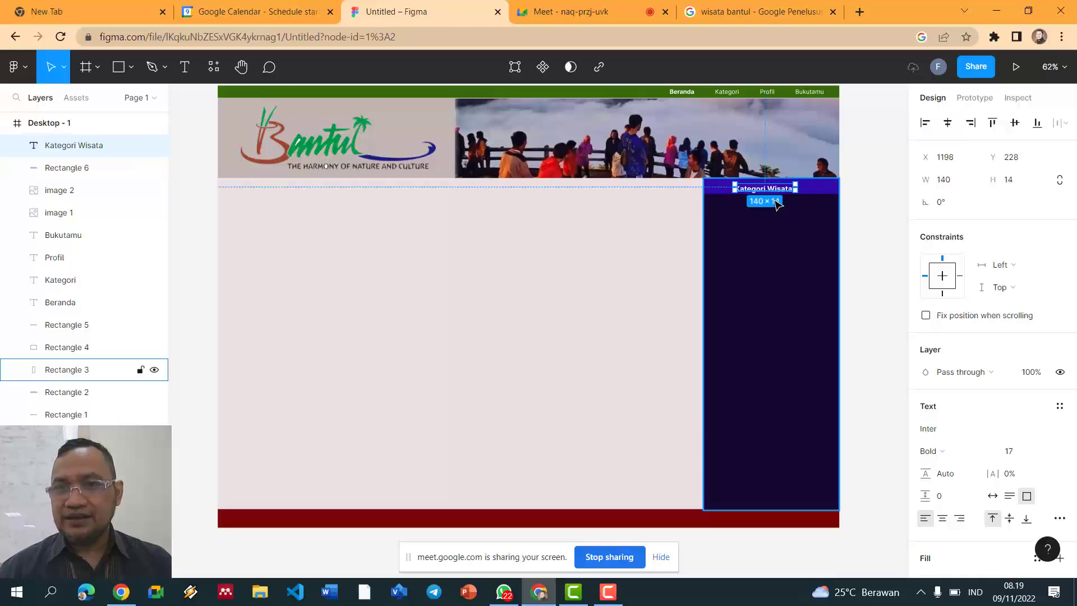
drag(781, 189, 781, 187)
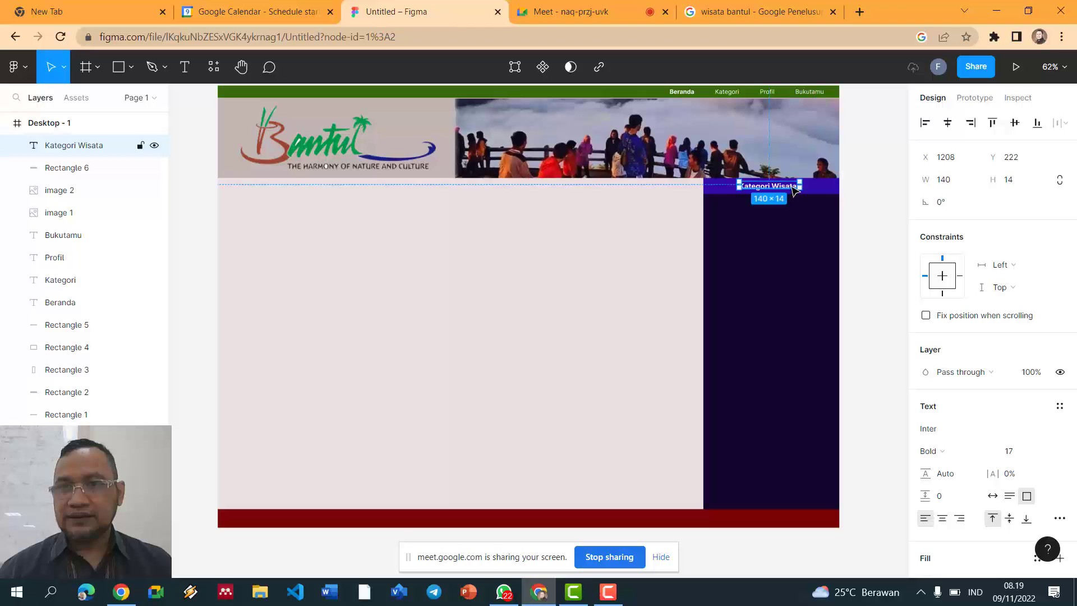
click(868, 192)
scroll(868, 199, up, 1)
scroll(868, 199, up, 1)
scroll(868, 197, down, 2)
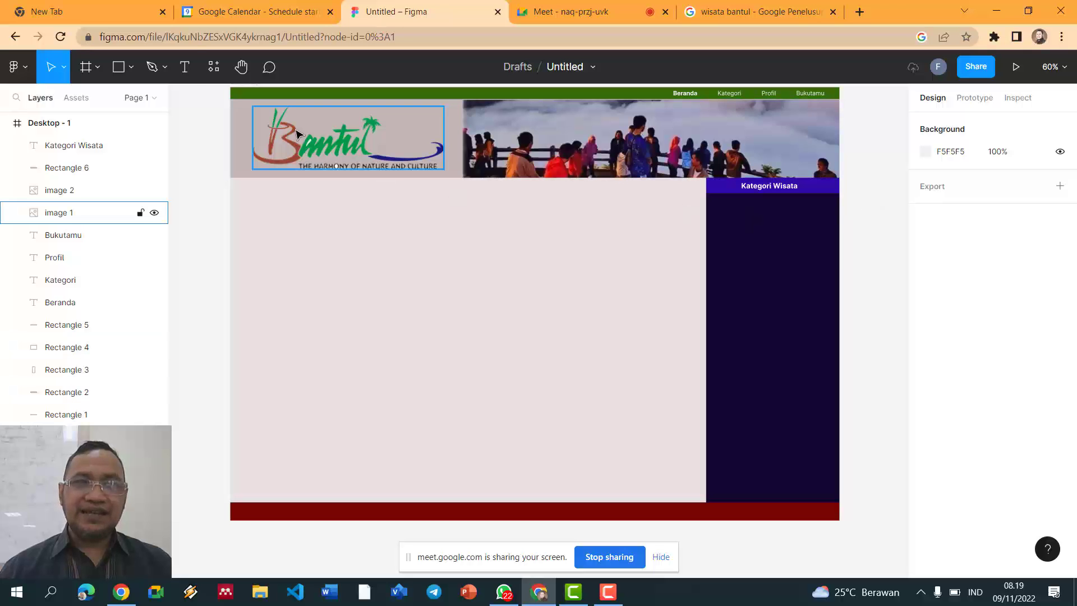
Step: Start a 'Wisata Alam' text box in the navy sidebar and format it as a bulleted list
key(t)
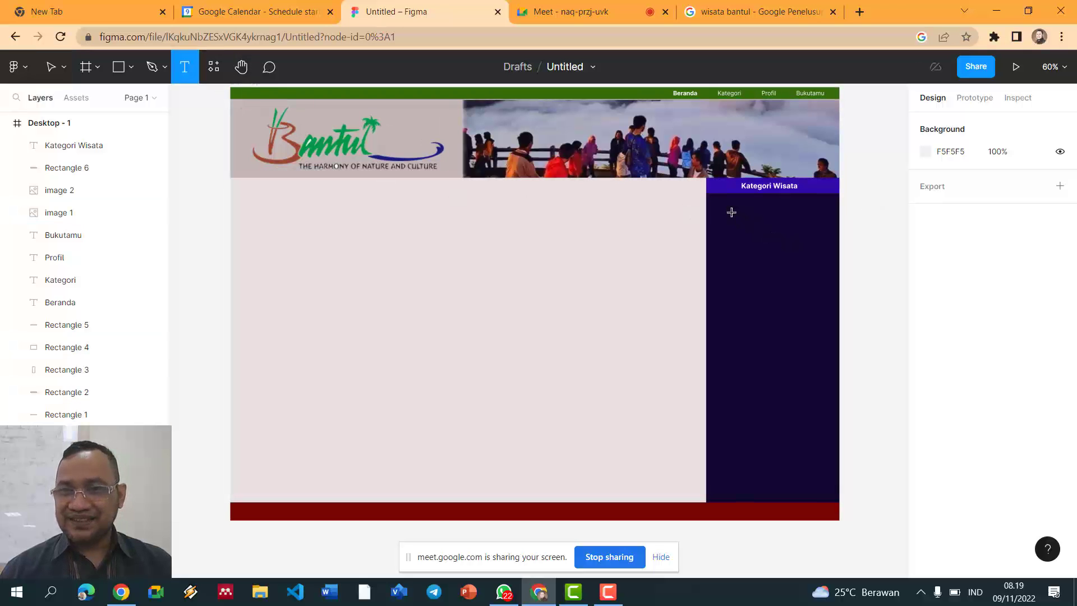
click(734, 208)
key(Escape)
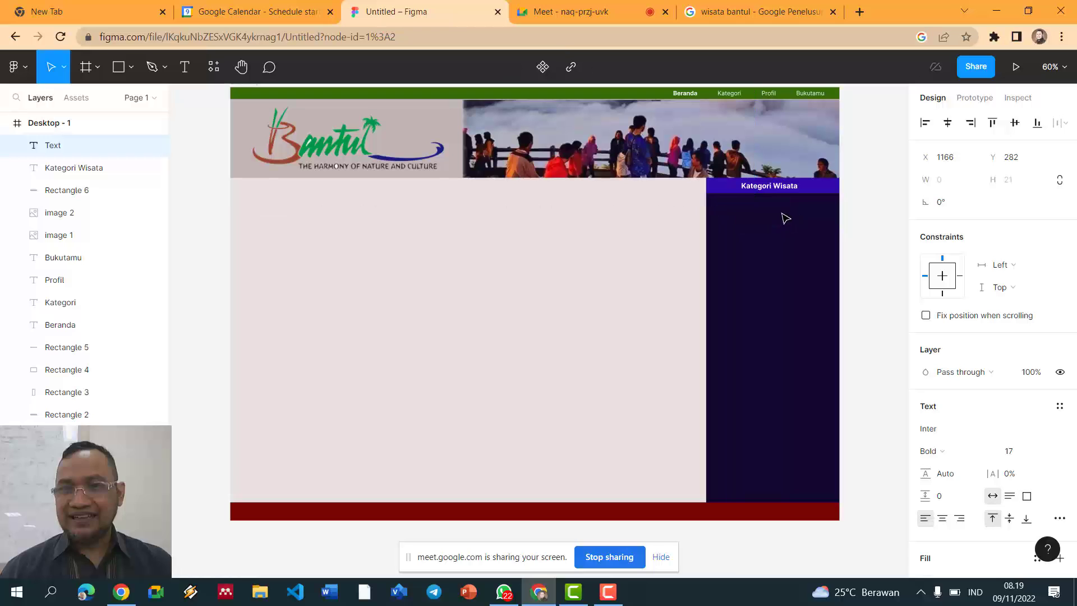
text(Wisa)
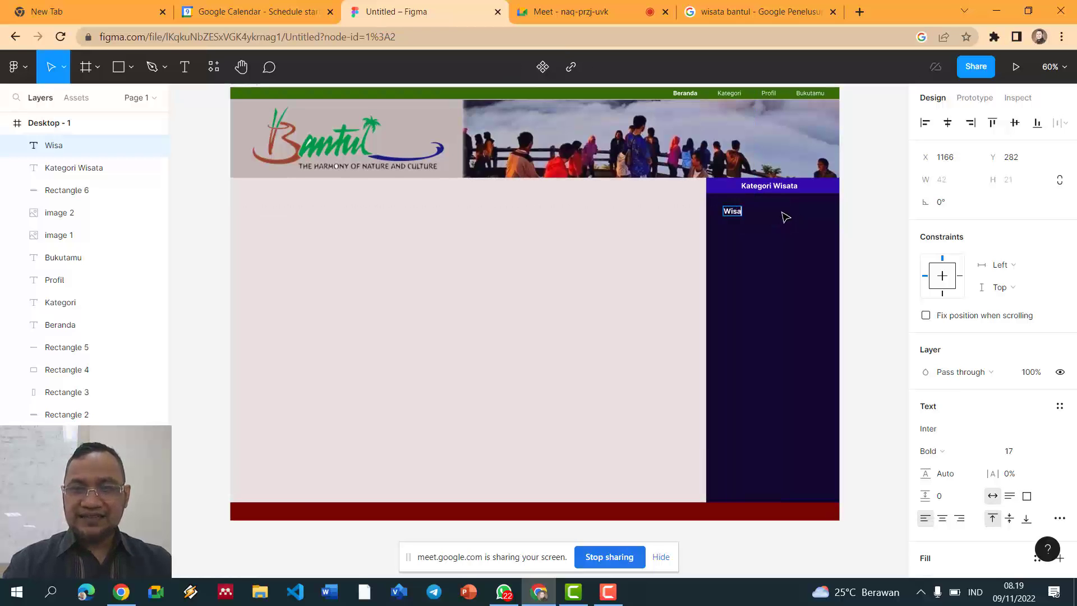
text(ta Alama)
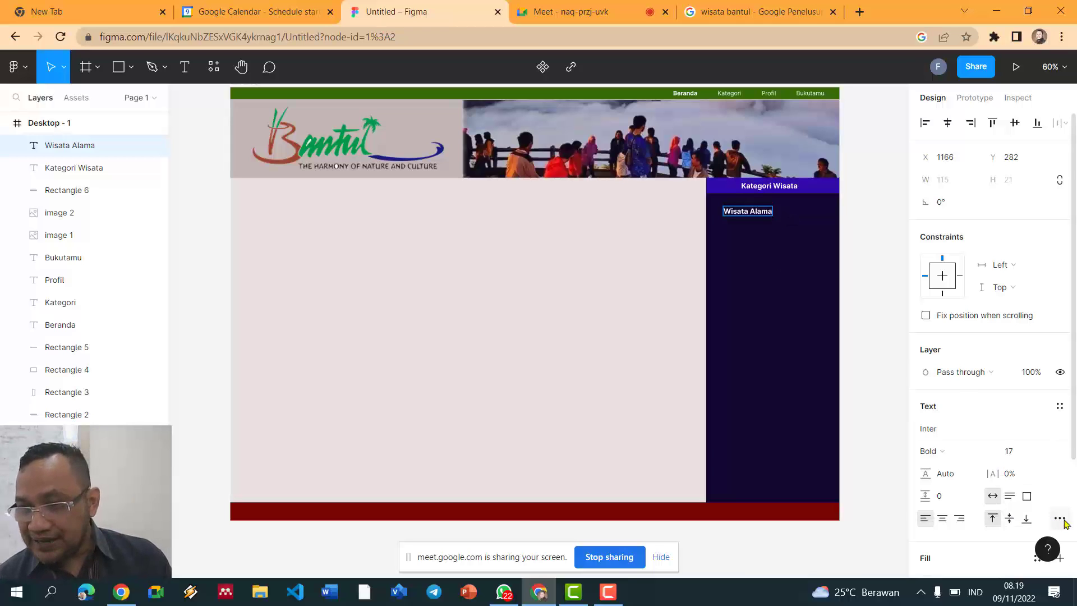
click(1059, 518)
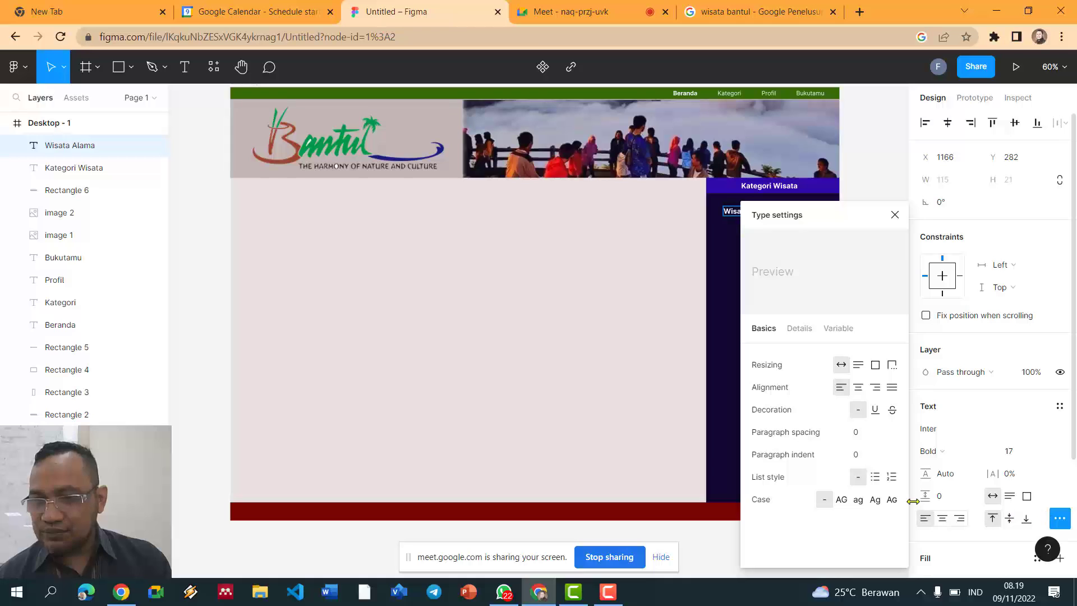
click(875, 477)
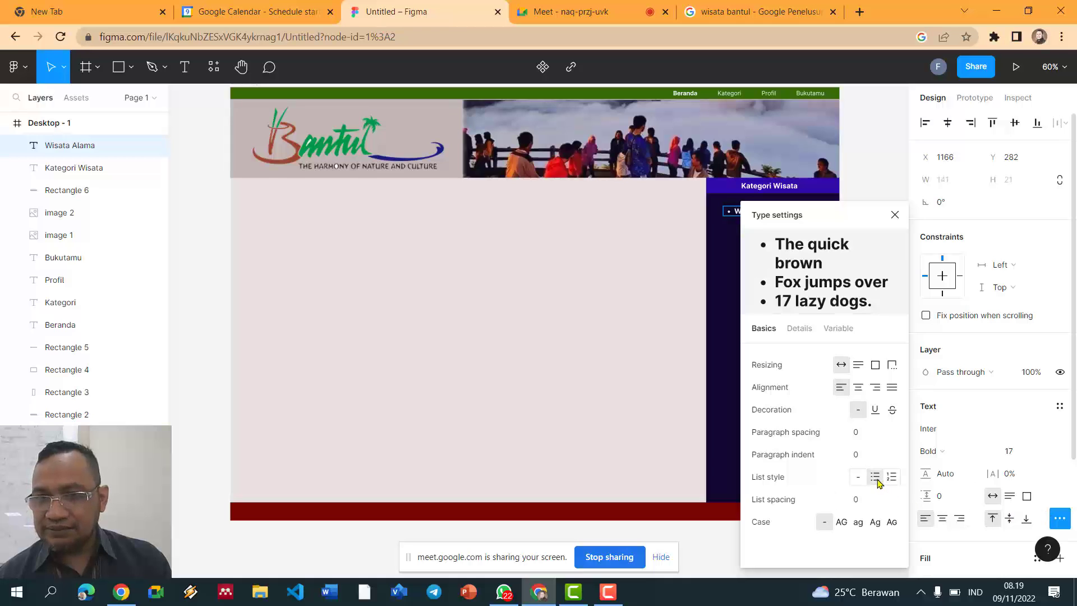
Step: Add Wisata Budaya, Wisata Kuliner and Wisata Religi as further bullets below Wisata Alam
click(853, 151)
double_click(776, 214)
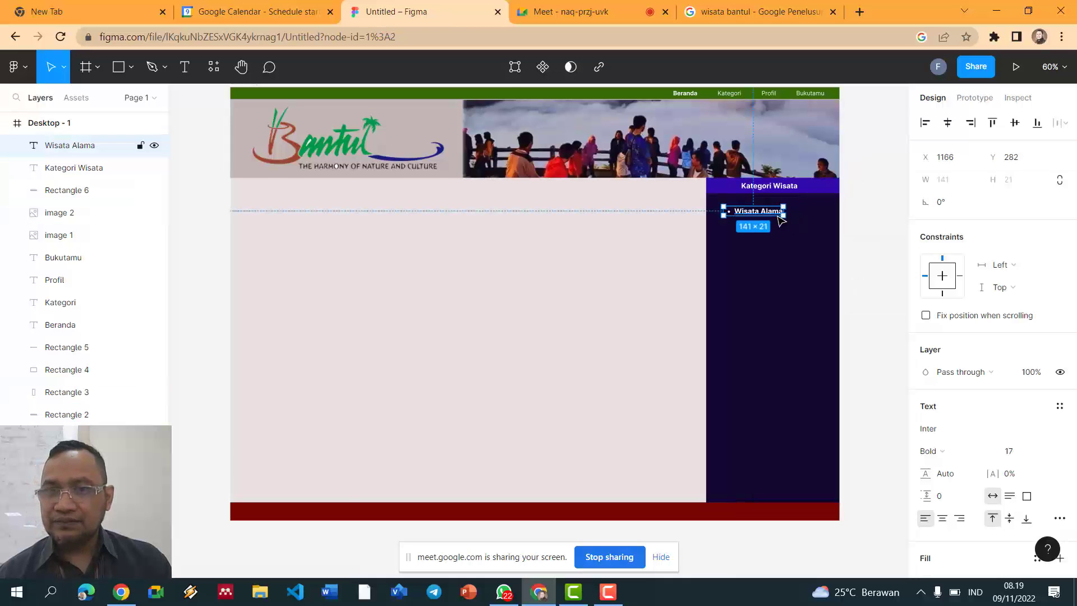
click(774, 213)
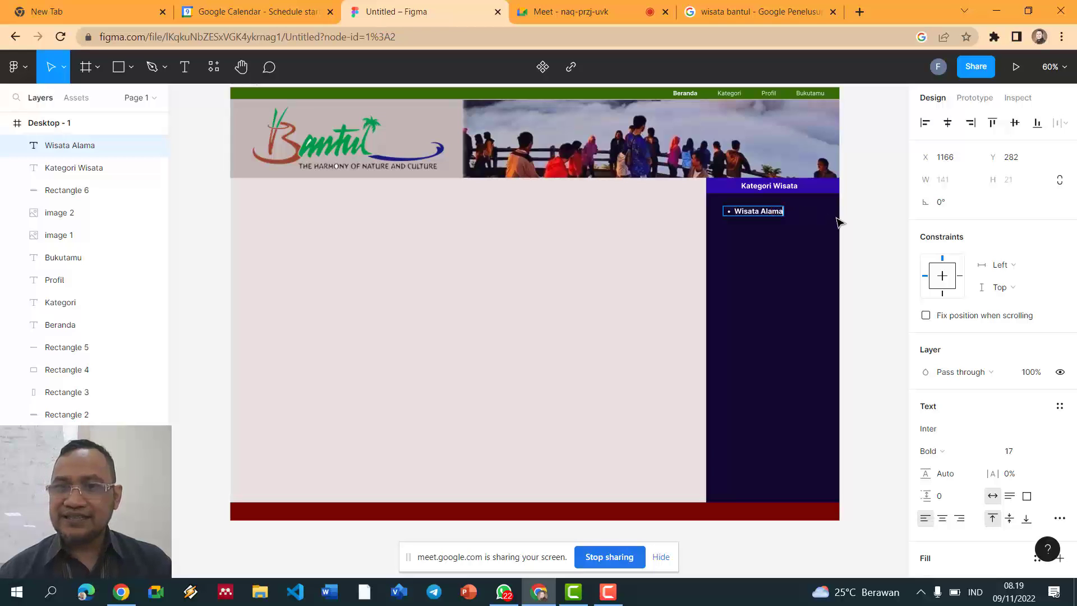
key(Return)
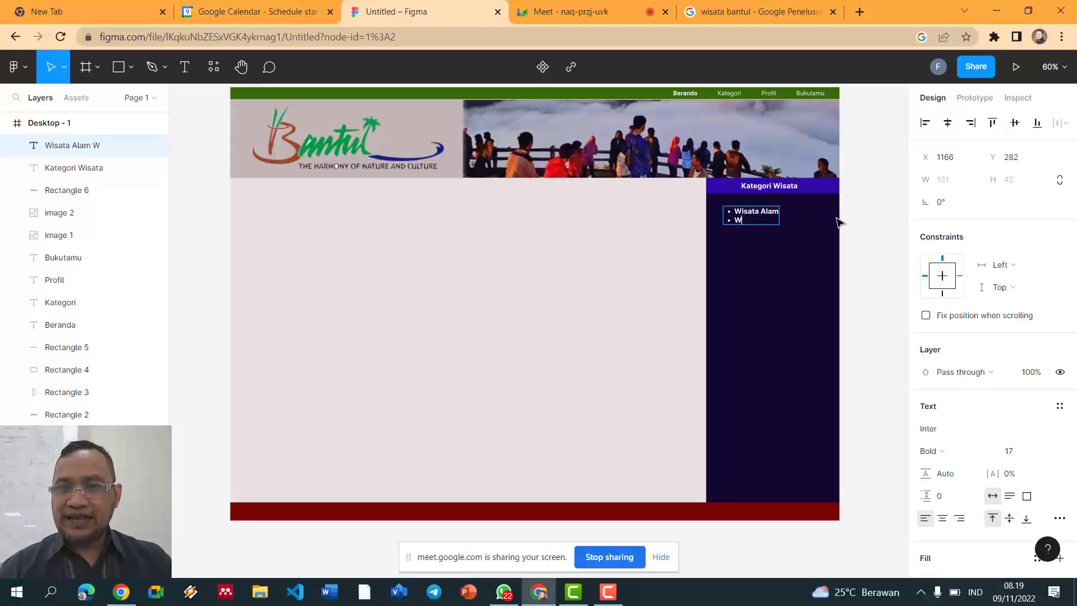
text(Wisata Budaya)
key(Return)
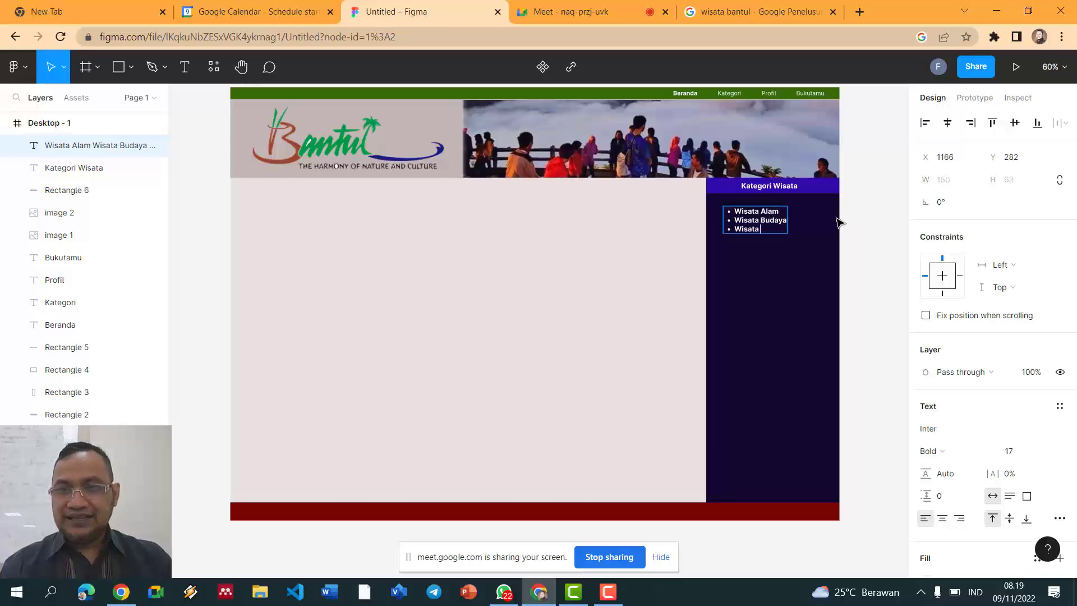
text(Wisata Kuliner)
key(Return)
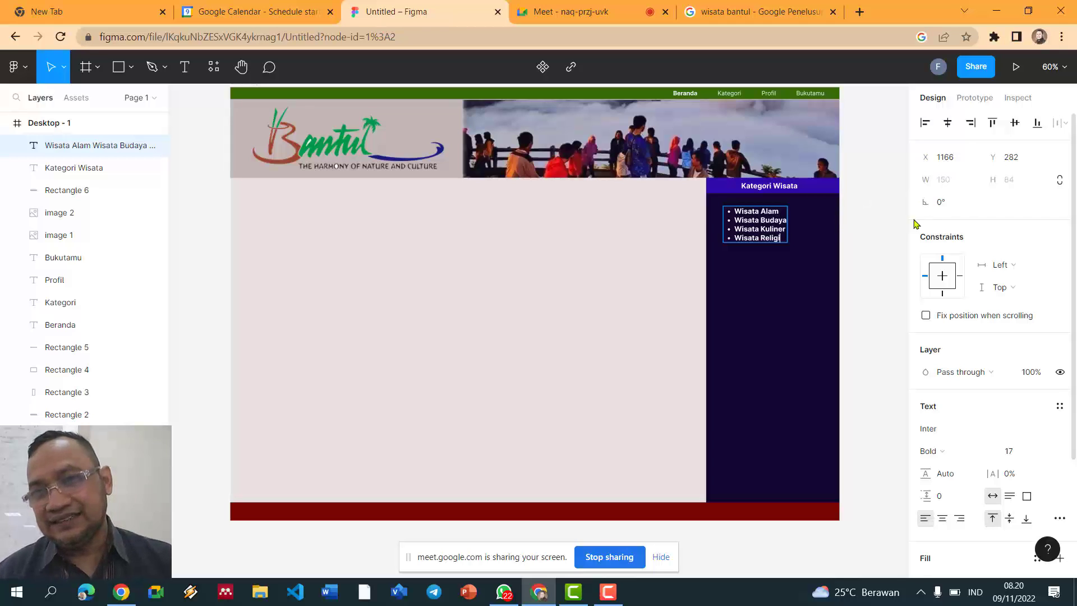
key(Escape)
click(901, 230)
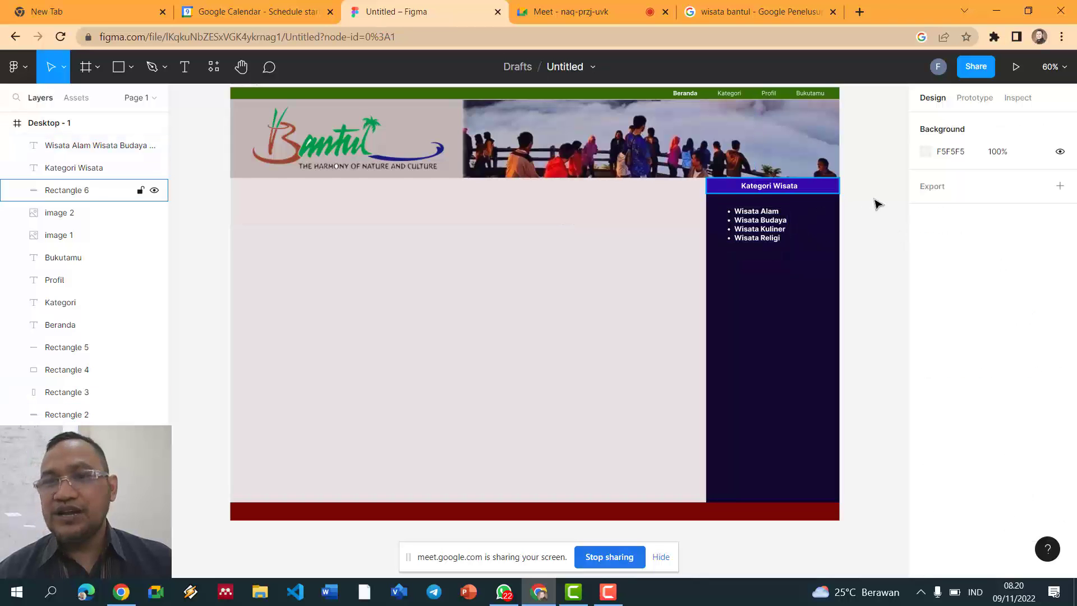
Step: Group the Kategori Wisata heading text with its purple bar
scroll(856, 245, up, 3)
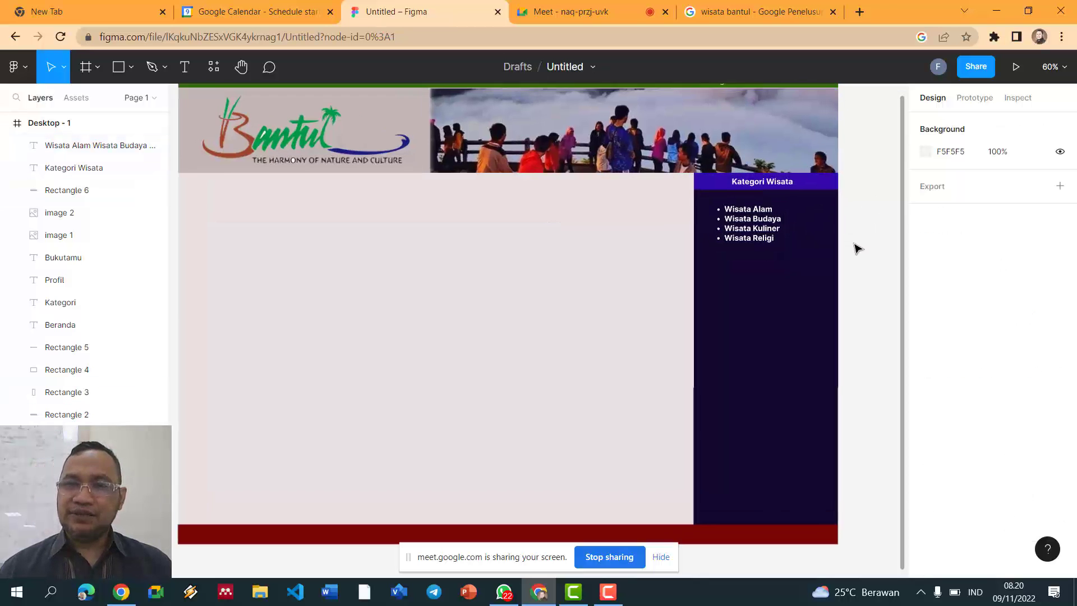
click(782, 178)
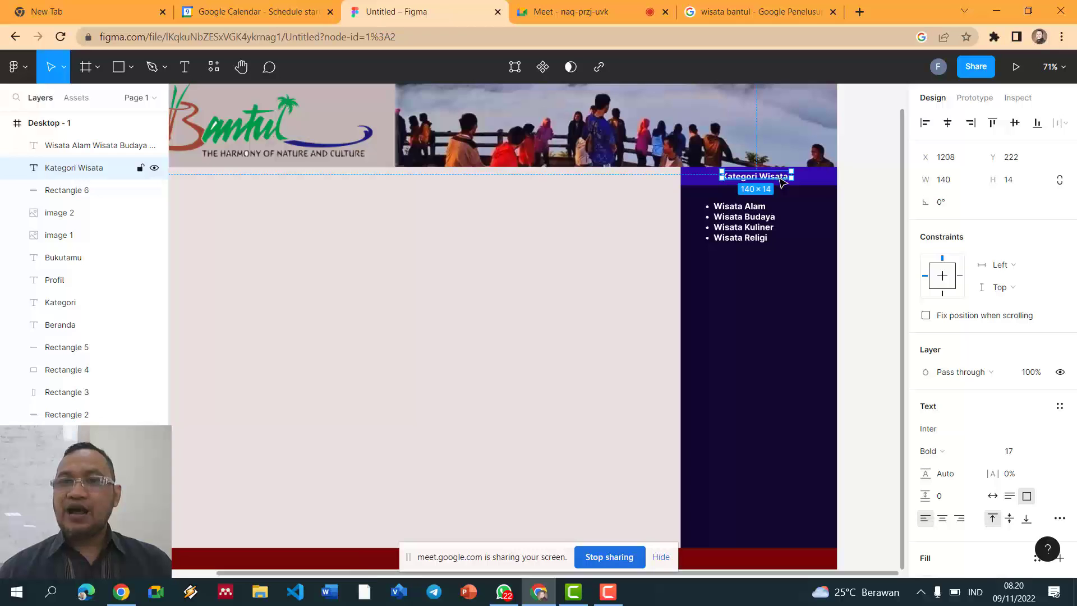
key(Escape)
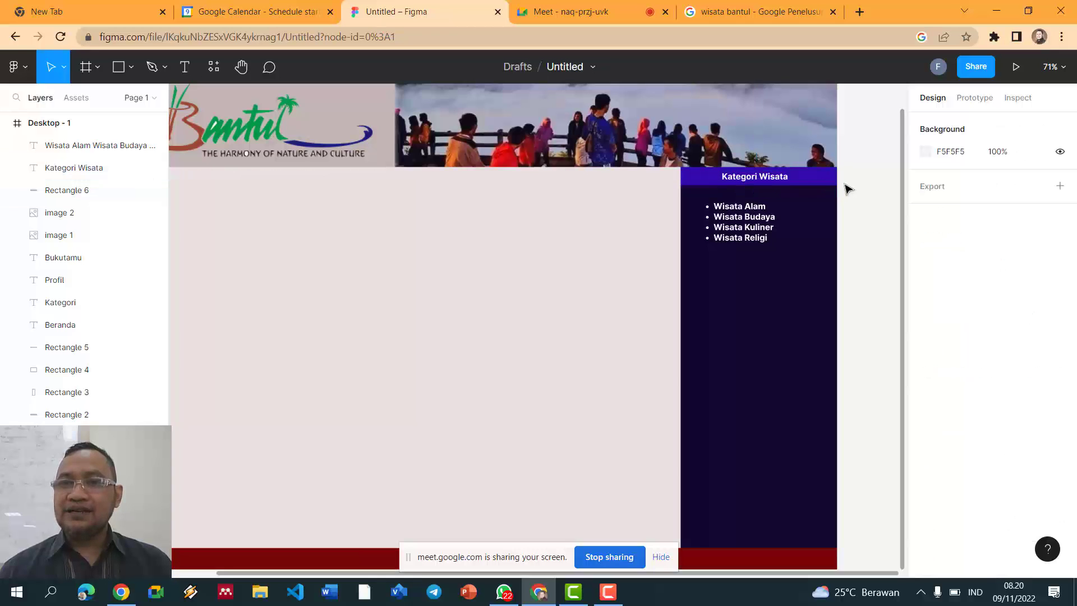
click(818, 183)
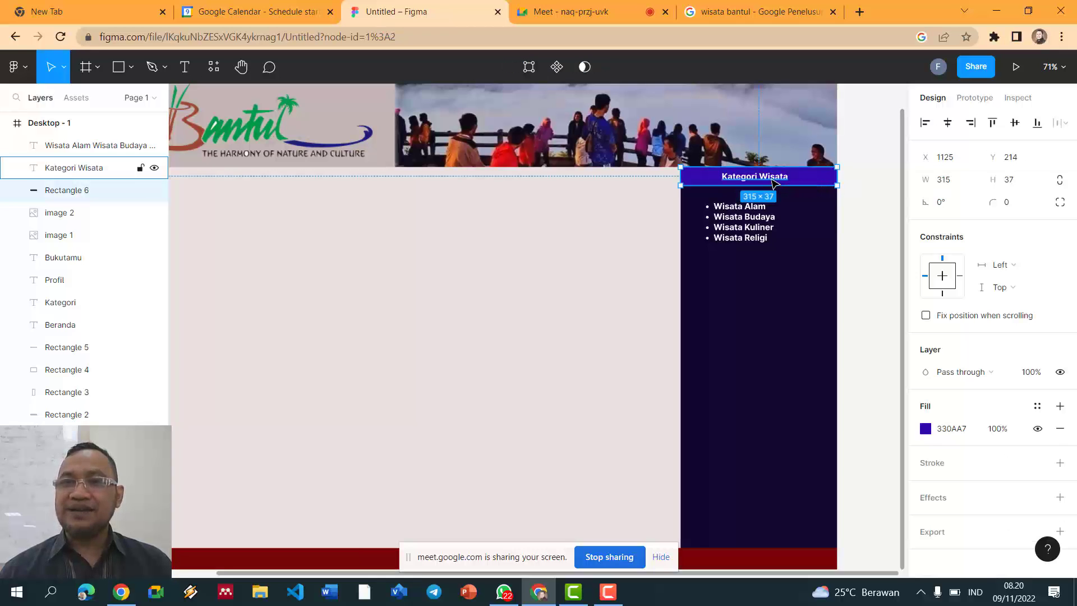
shift+click(773, 181)
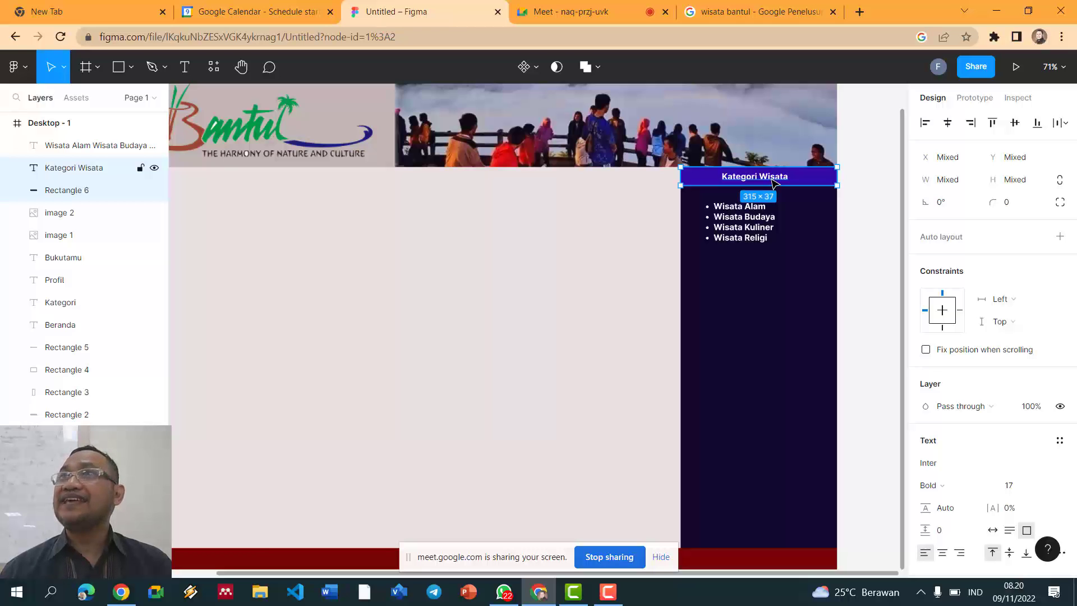
key(ctrl+g)
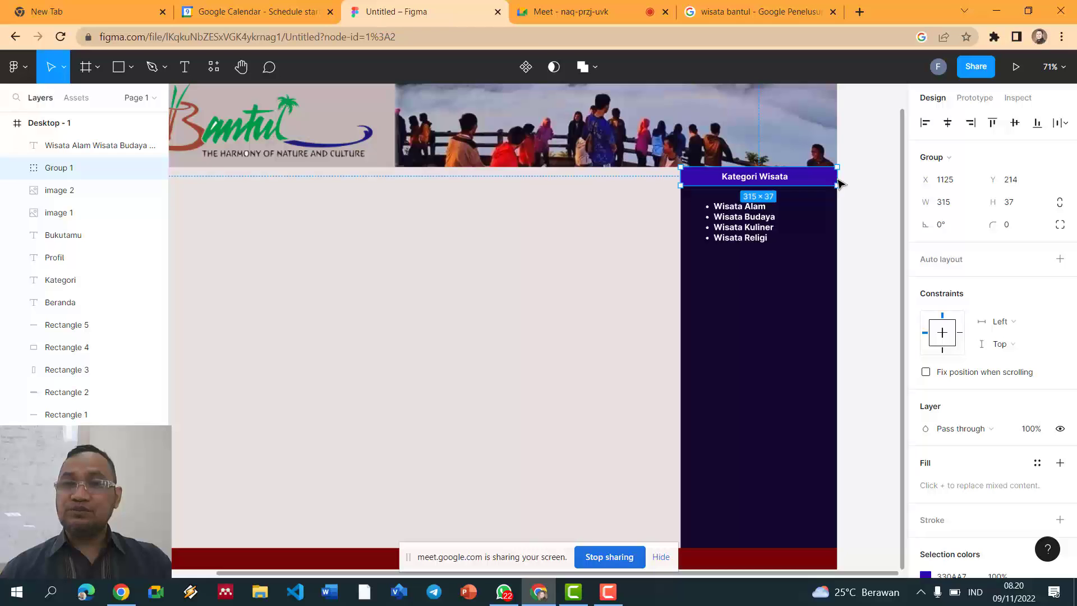
Step: Place a duplicate of the heading group below the category list and nudge the list slightly left
key(ctrl+d)
drag(817, 180, 812, 274)
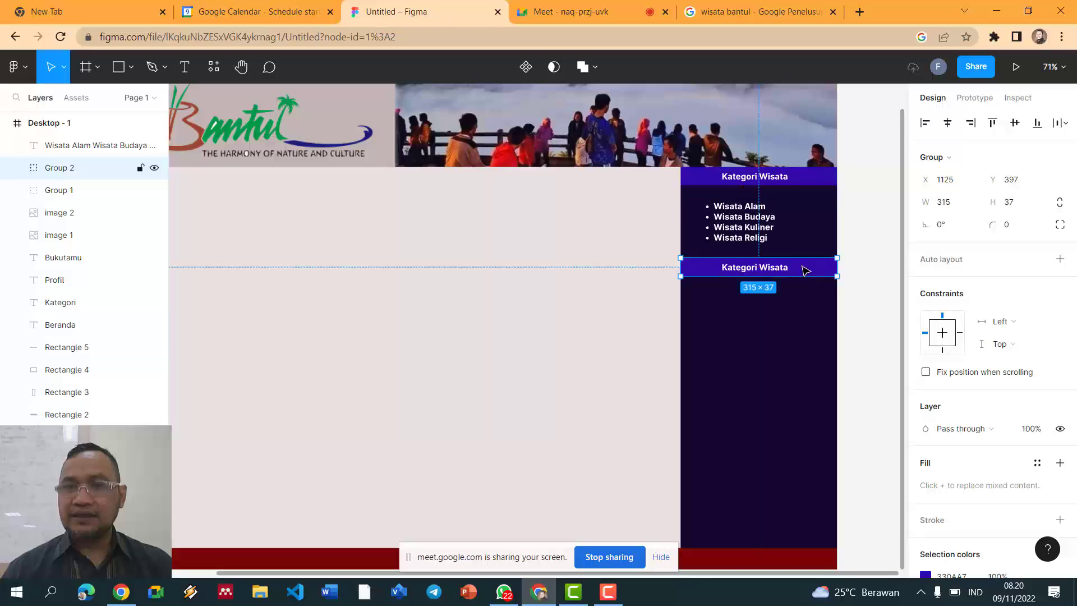
drag(764, 230, 755, 230)
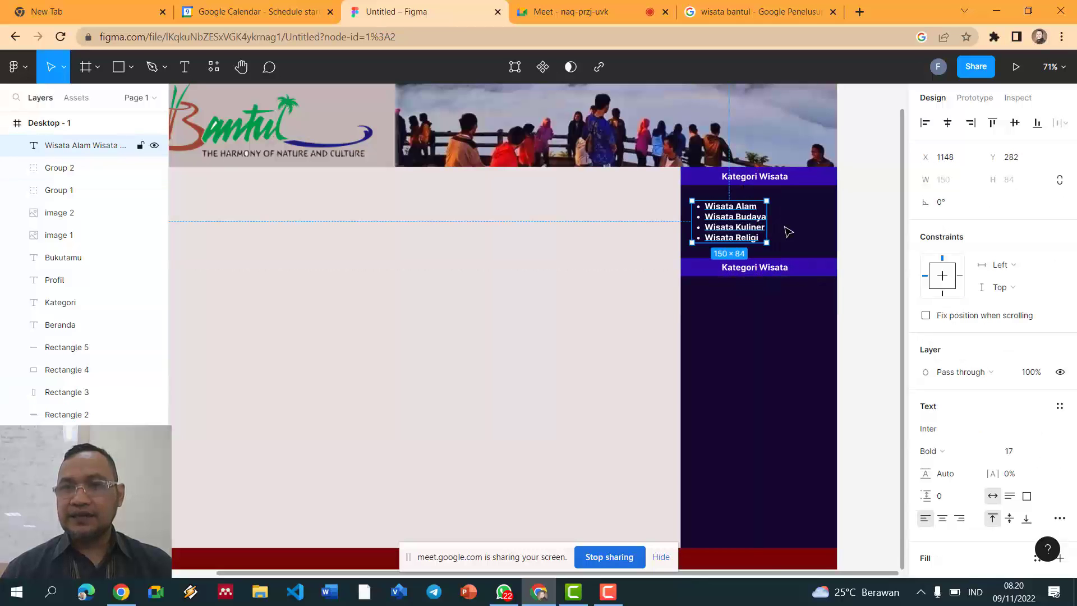
click(857, 208)
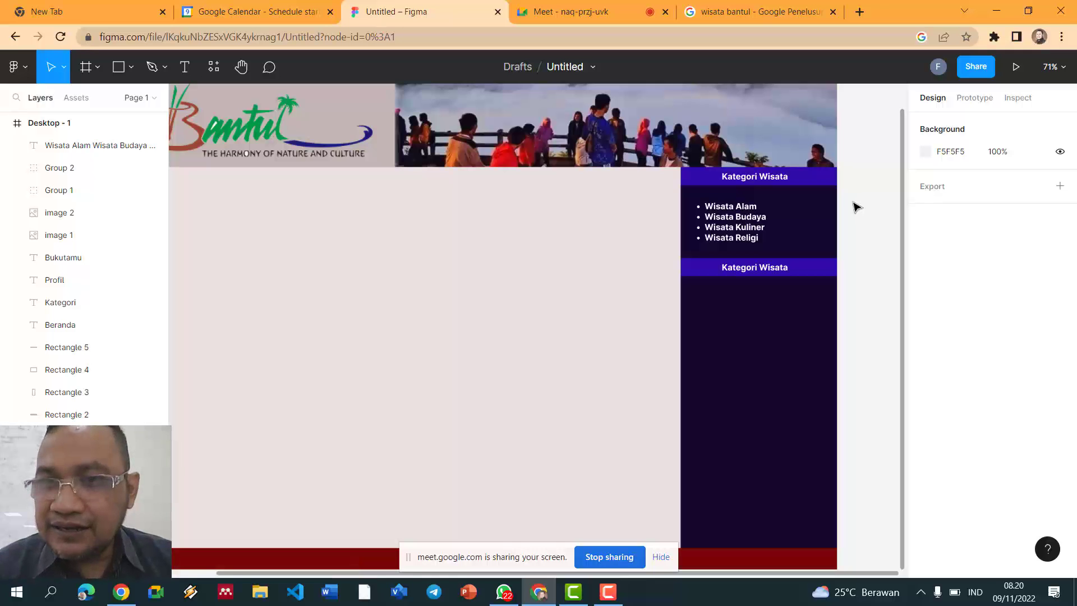
Step: Rename the copied heading 'Obyek Wisata Terpopuler' and widen it to fit on one line
double_click(754, 270)
double_click(754, 273)
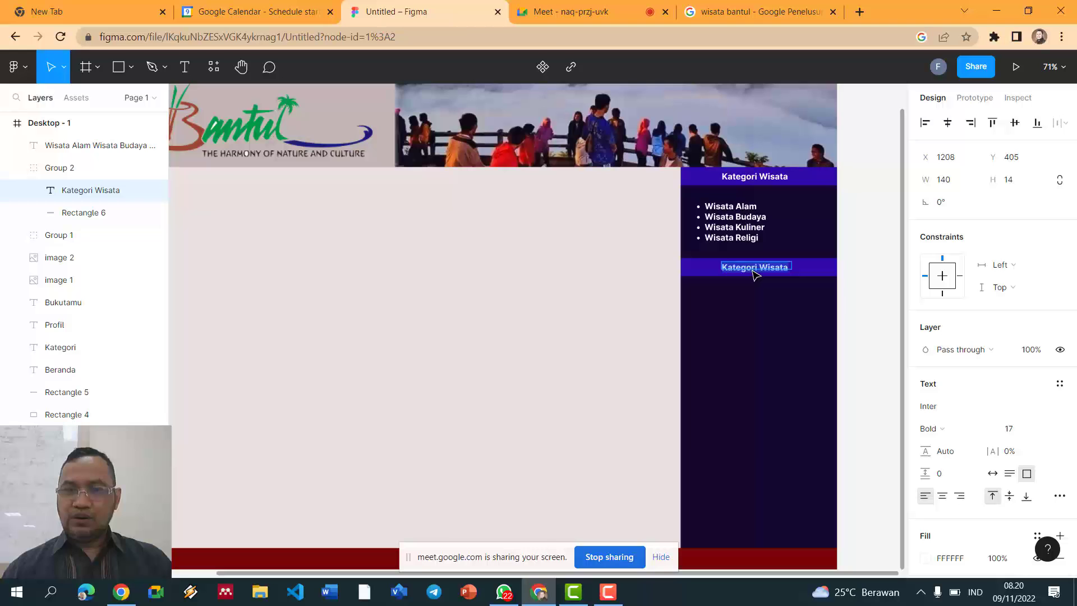
text(obyek W)
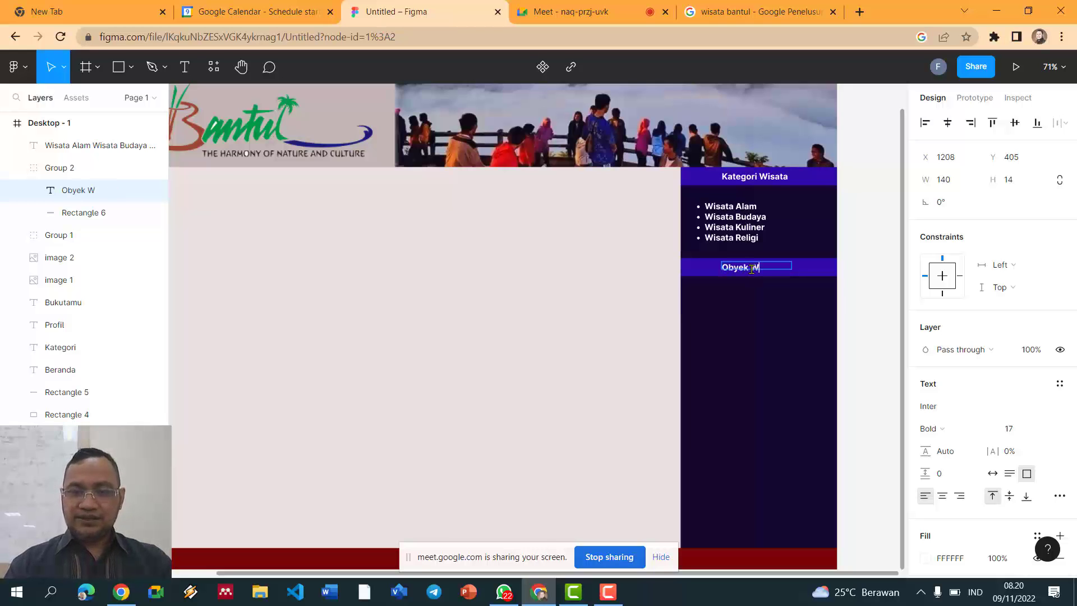
text(isata Terpopuler)
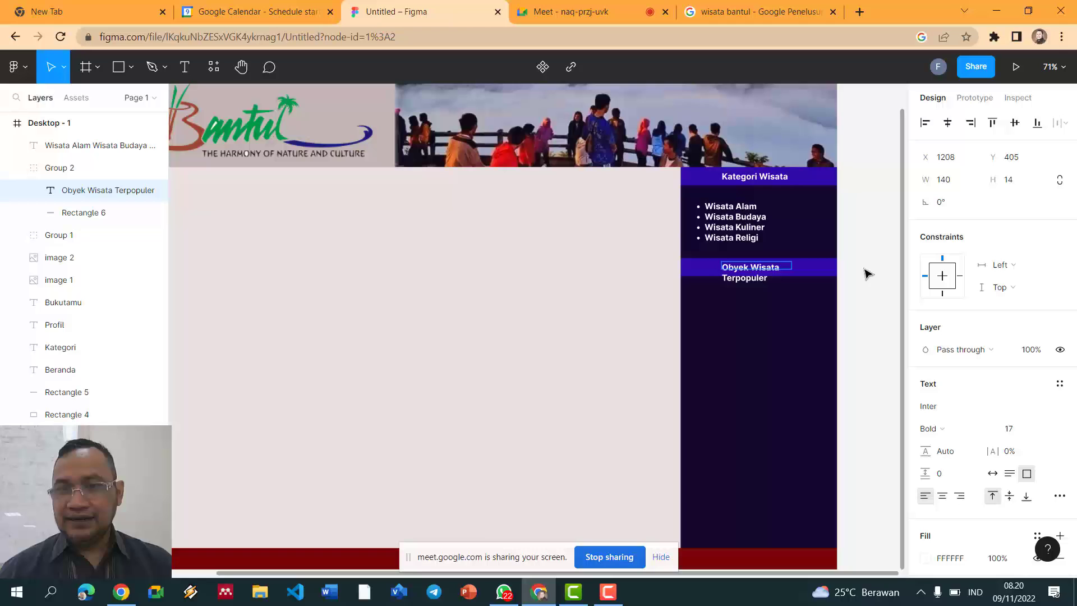
key(Escape)
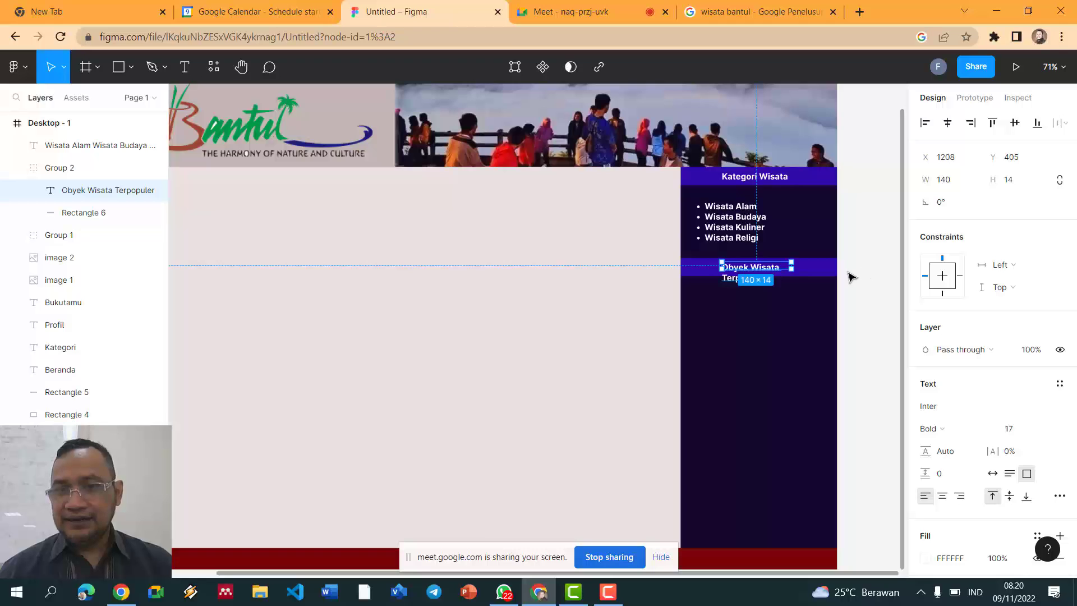
mouse_move(791, 270)
mouse_down()
mouse_move(837, 268)
mouse_move(773, 268)
mouse_up()
click(859, 241)
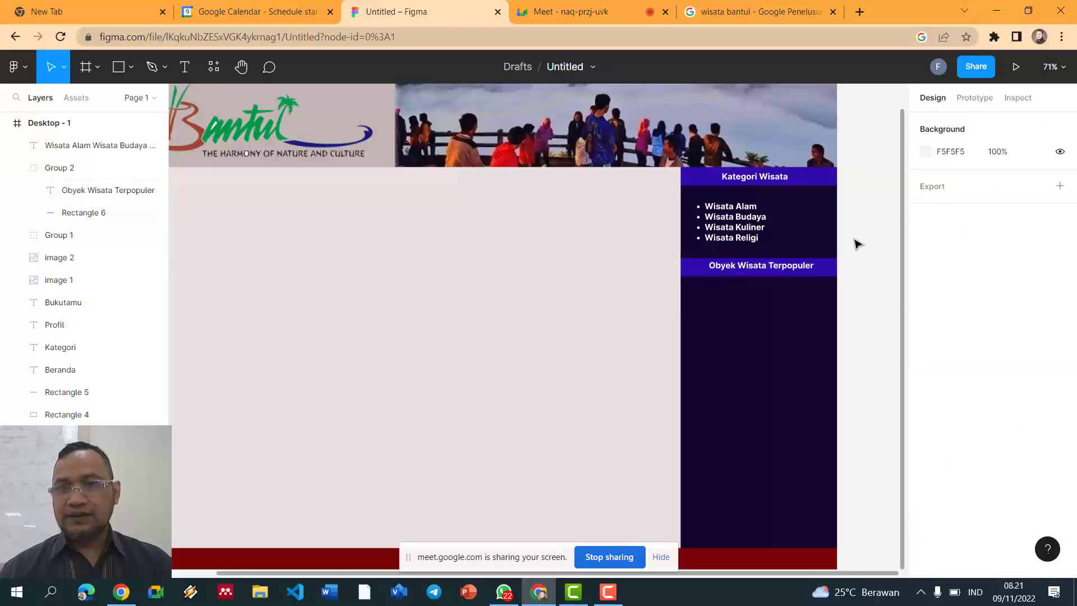
scroll(857, 244, down, 2)
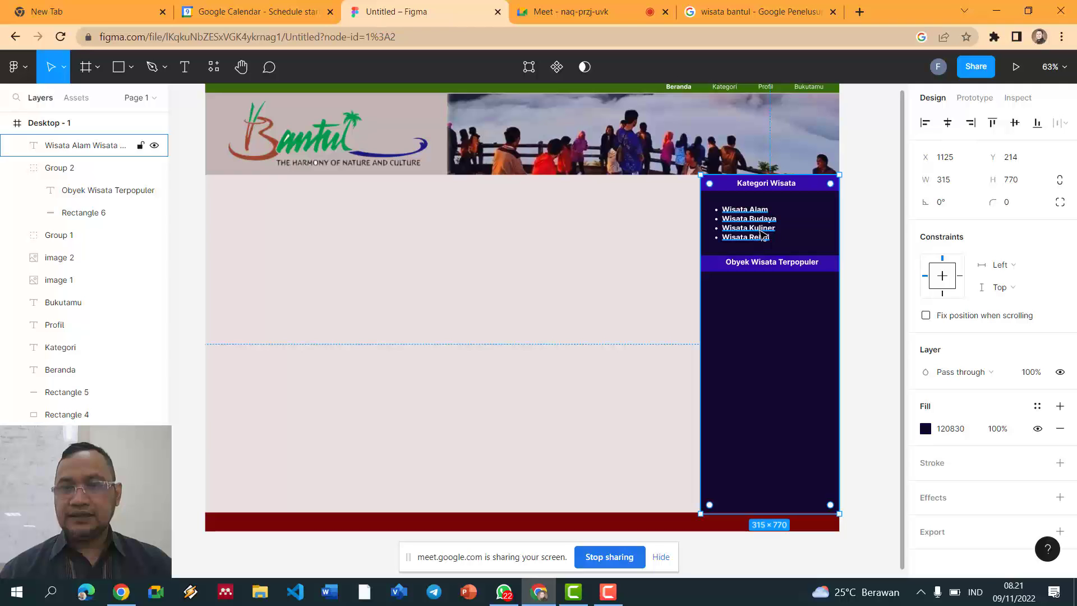
Step: Draw a text box below Obyek Wisata Terpopuler and format it as a numbered list
click(185, 67)
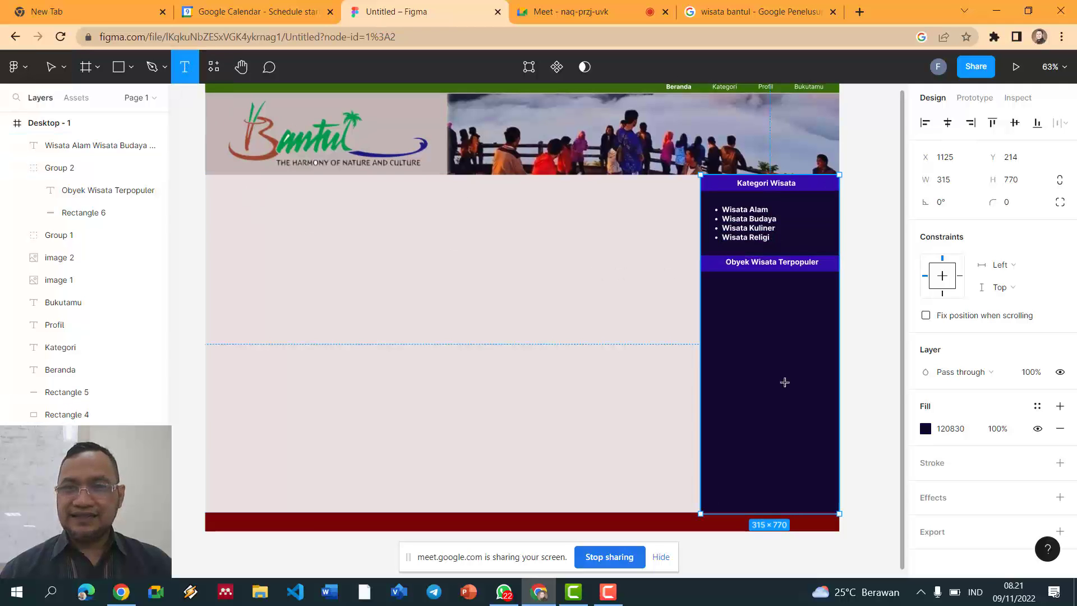
drag(715, 281, 824, 387)
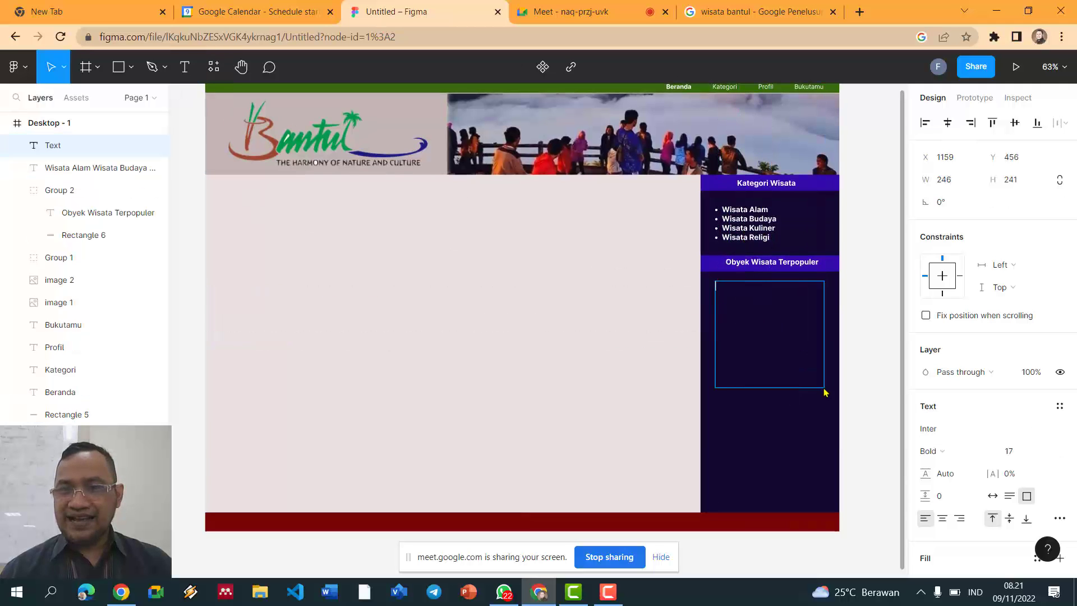
click(1059, 518)
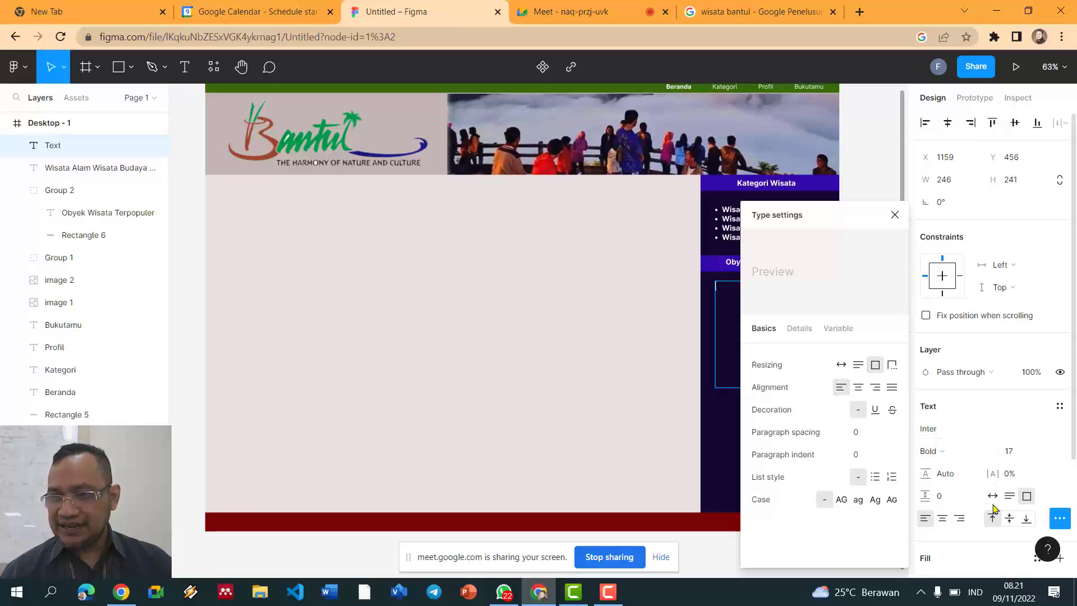
click(892, 478)
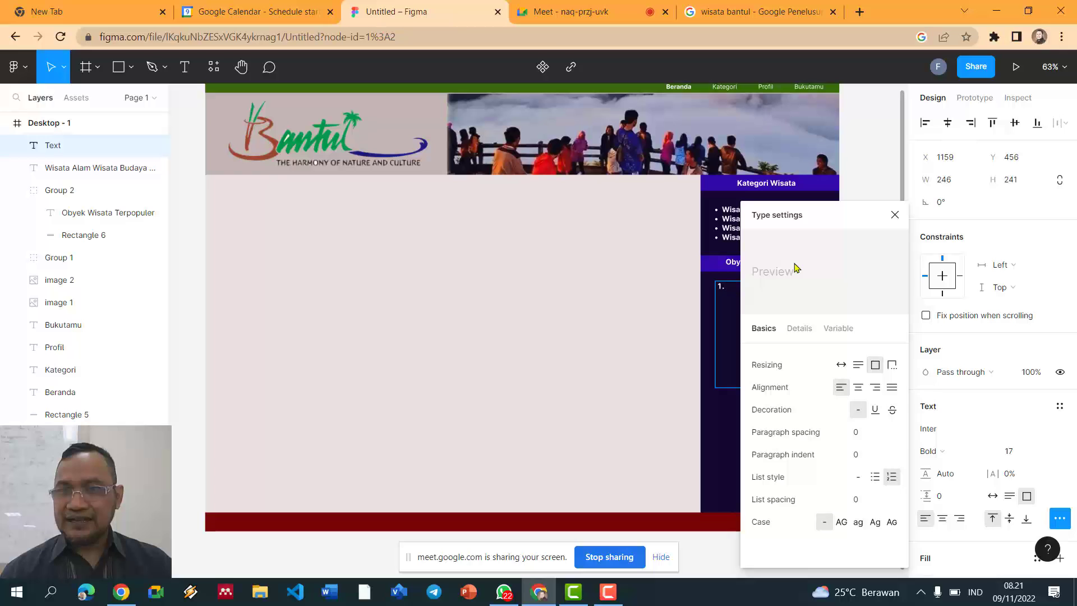
click(895, 215)
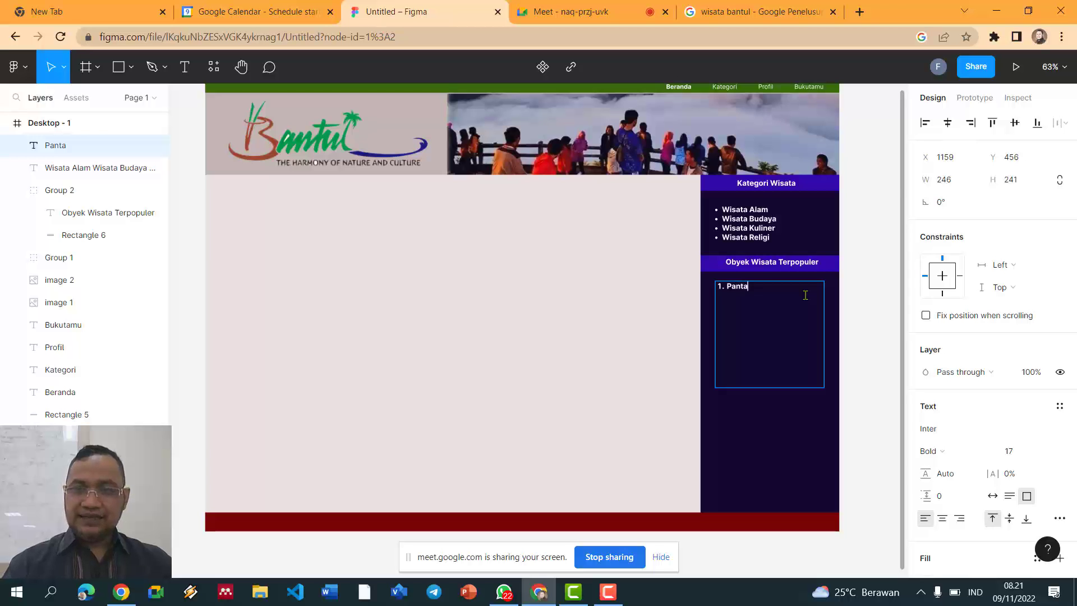
Step: Enter the destinations Pantai Parangtritis, Pantai Samas and Puncak Becici as numbered items
scroll(805, 295, up, 5)
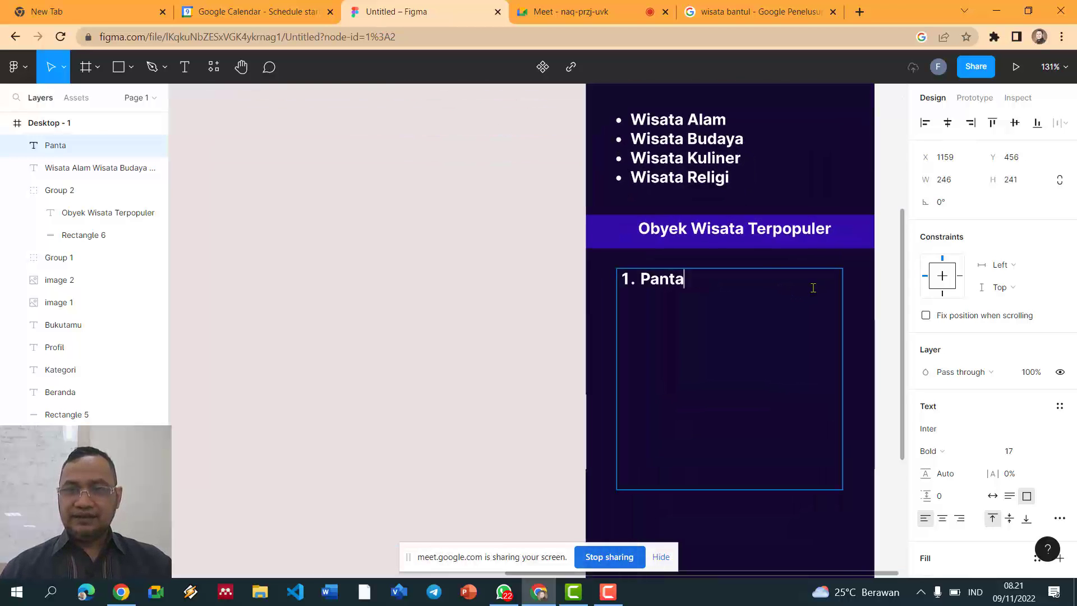
text(i Par)
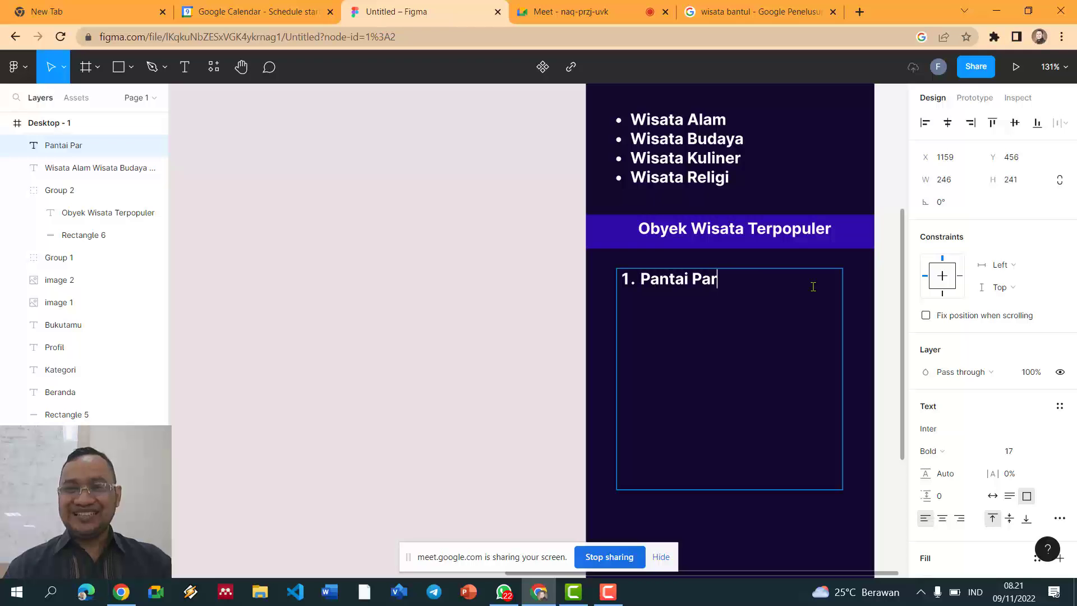
text(angtri)
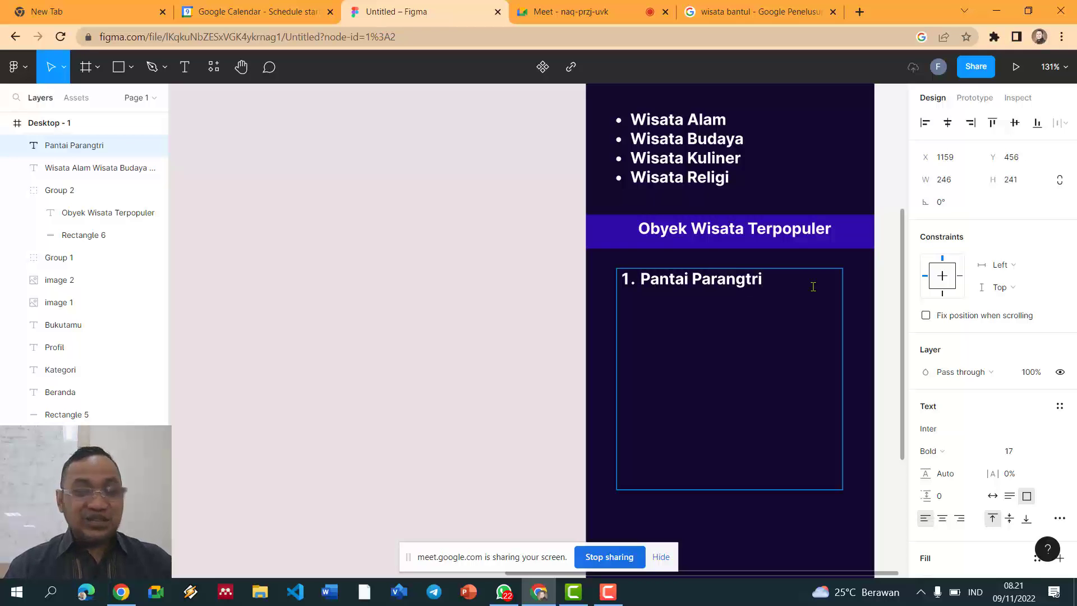
text(tis)
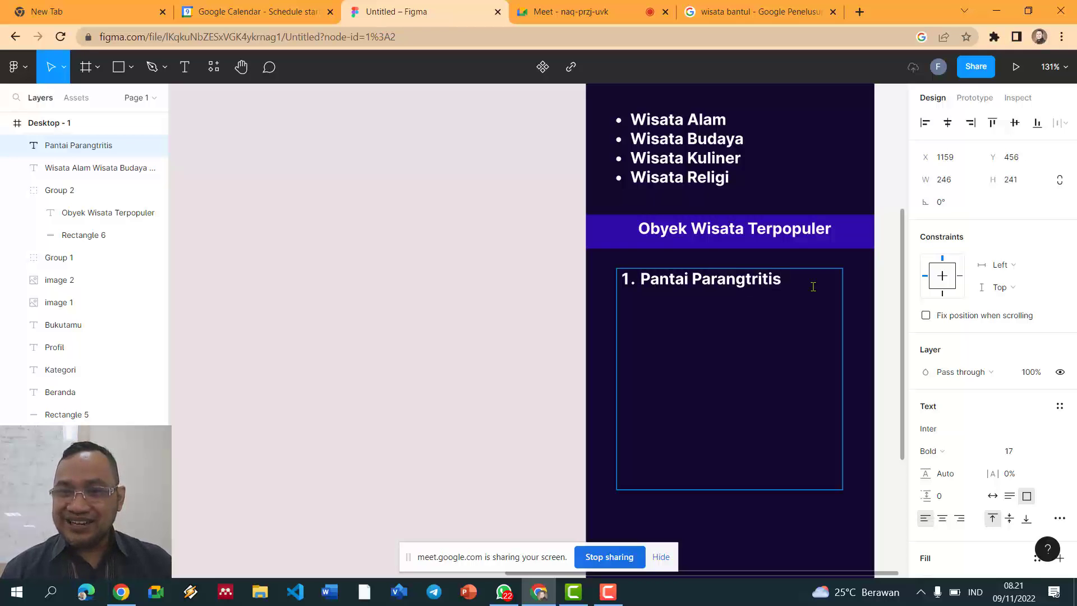
text( 2. Pantai Samas)
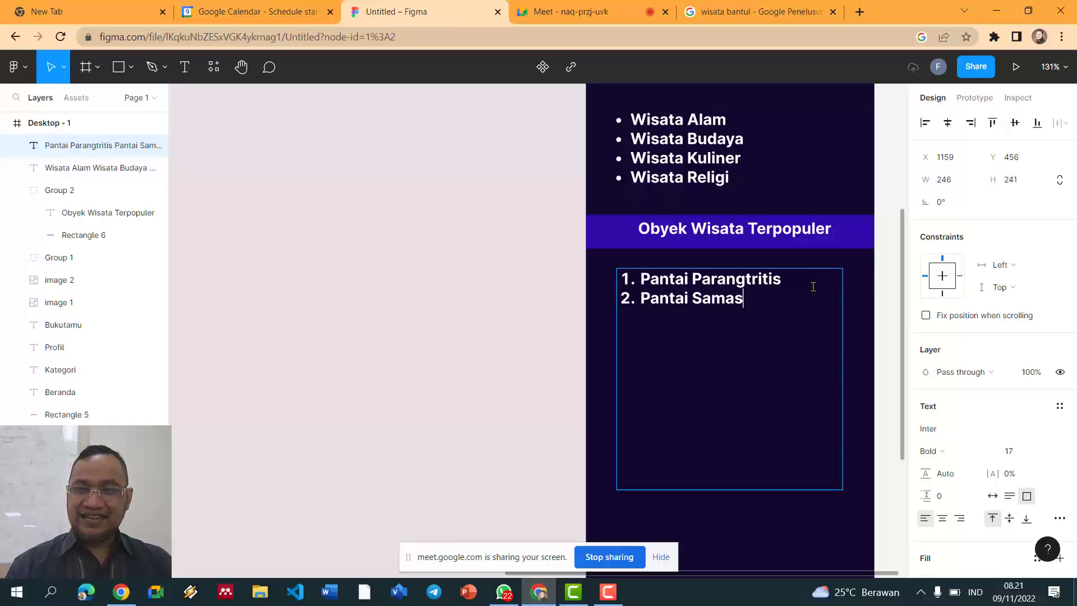
key(Return)
text(Punca Becici)
key(Return)
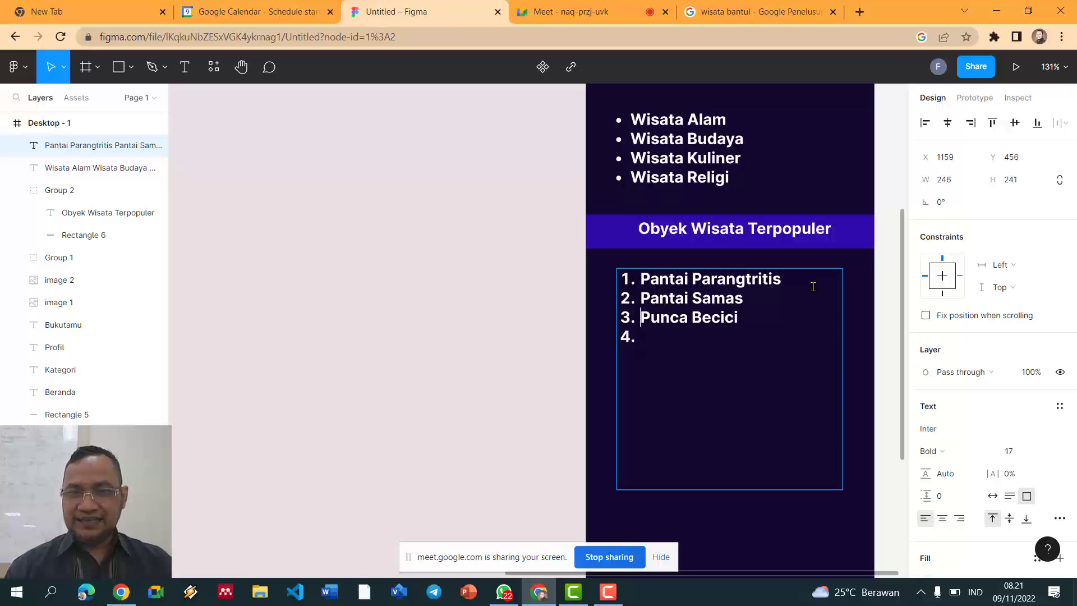
text(k)
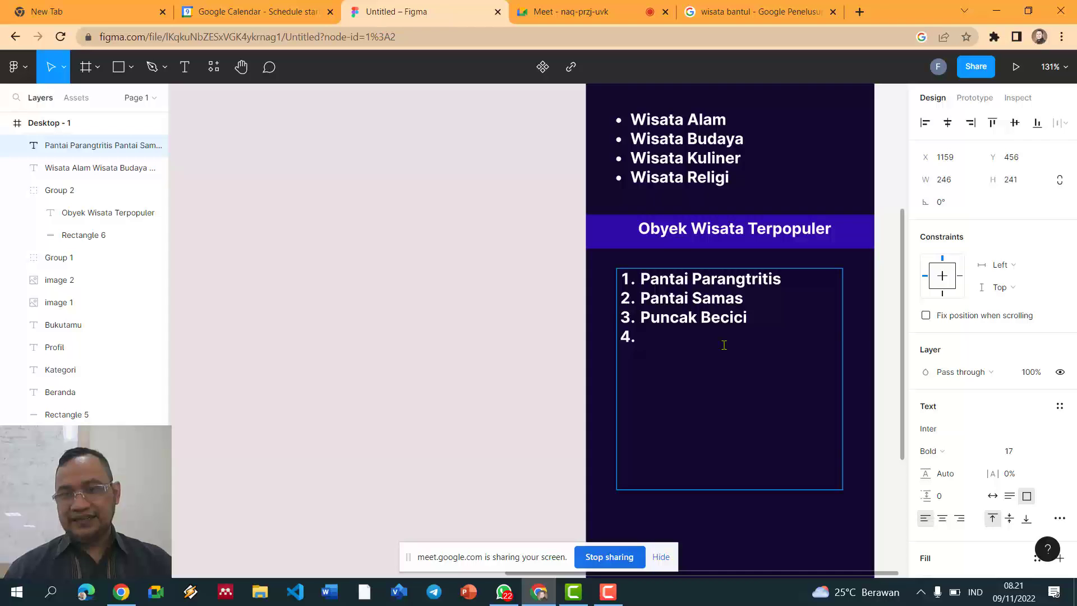
scroll(728, 331, down, 5)
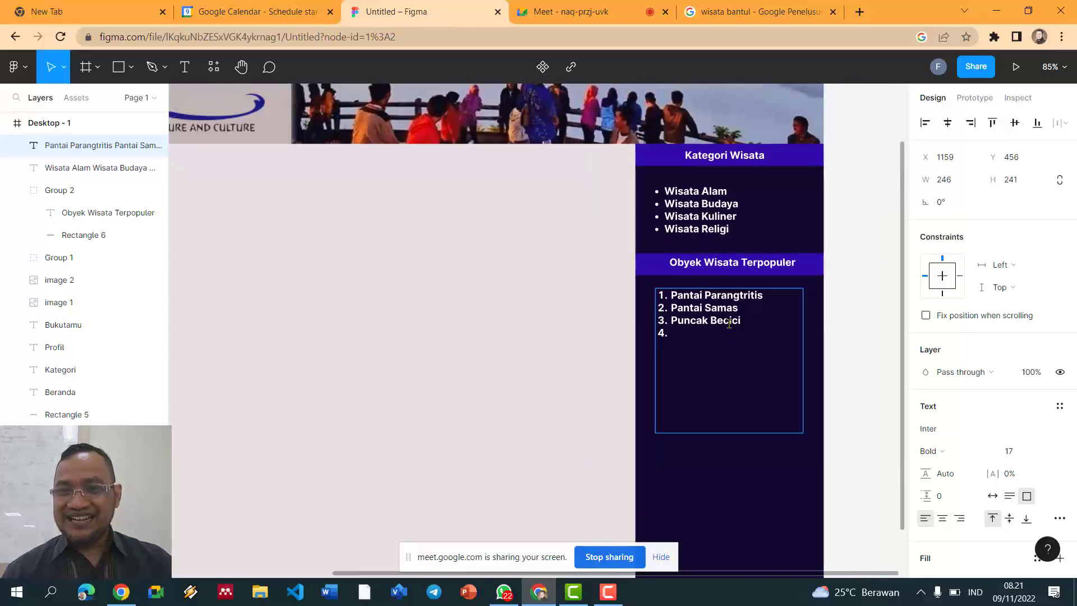
Step: Set both the destination list and the category bullets to regular weight
triple_click(694, 293)
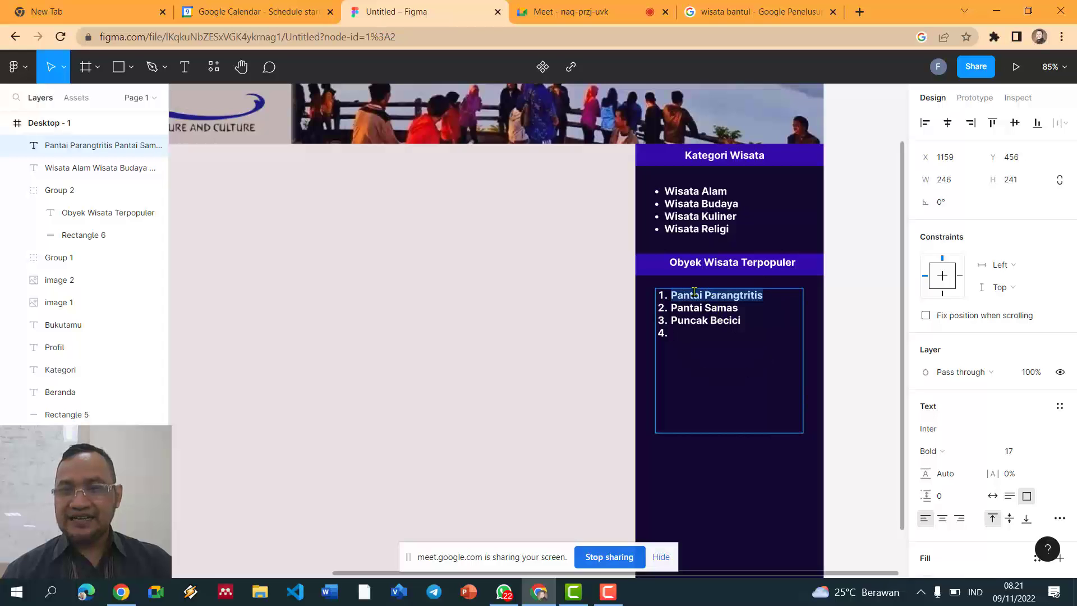
shift+click(747, 331)
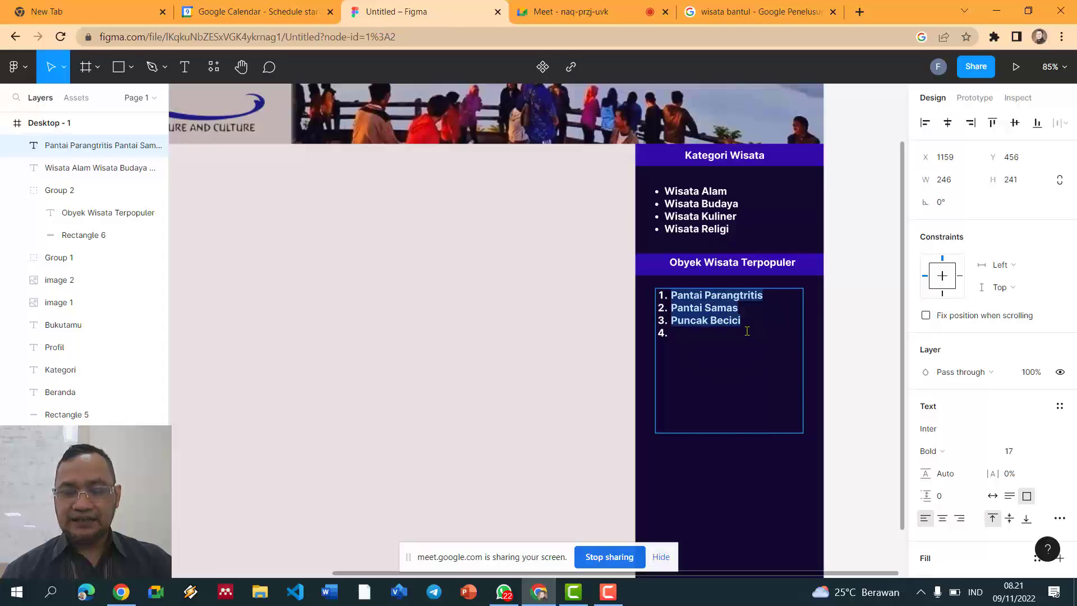
key(ctrl+b)
double_click(711, 208)
key(ctrl+a)
key(ctrl+b)
key(Escape)
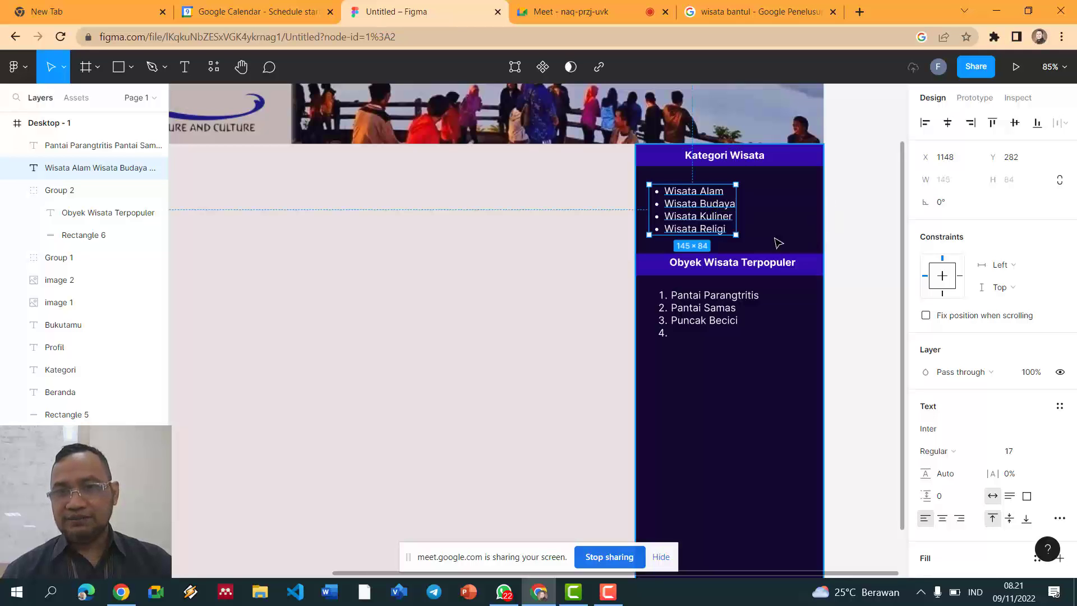
Step: Glance at the image results and Meet tabs, then add Hutan Pinus as destination four
double_click(735, 326)
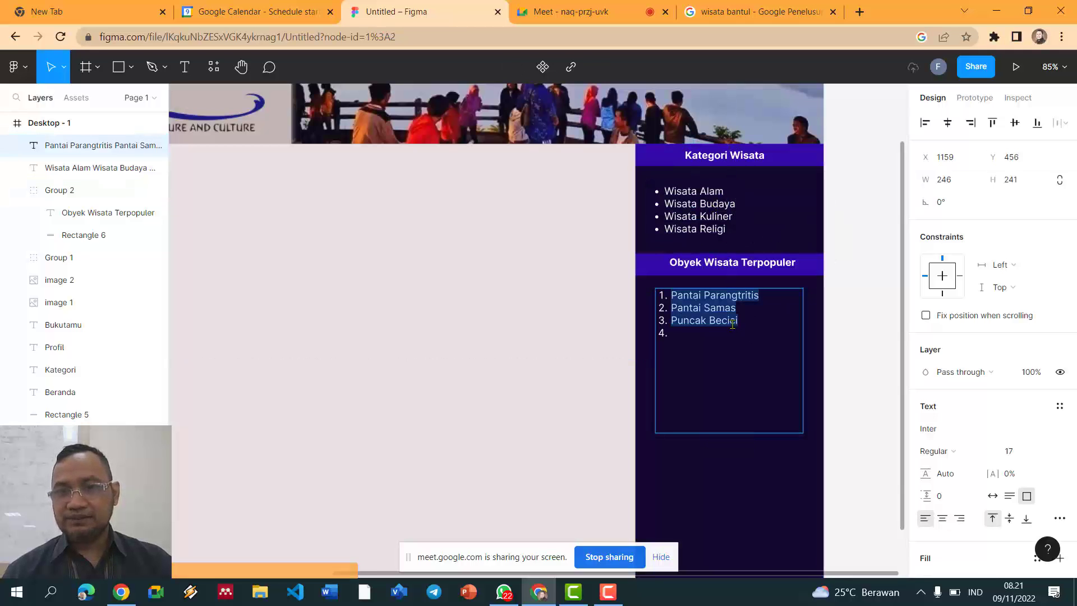
click(797, 12)
click(860, 12)
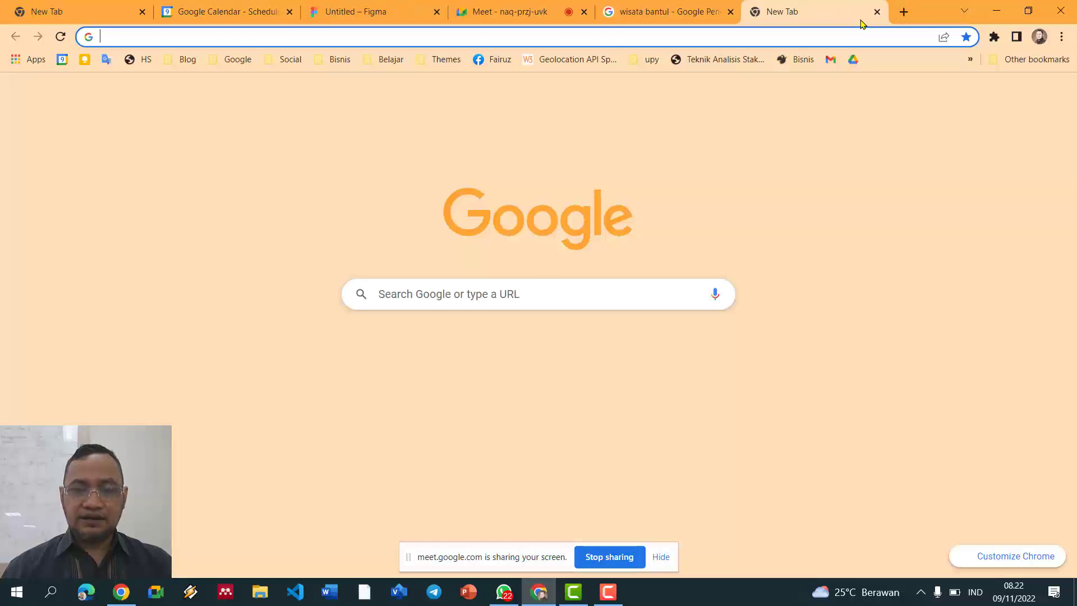
click(504, 11)
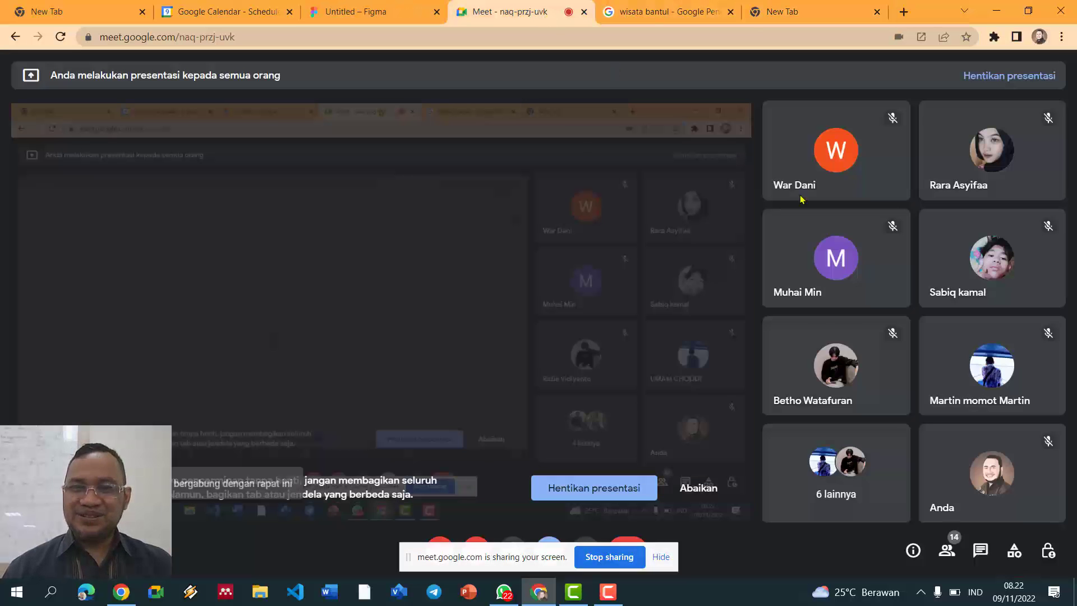
click(355, 11)
click(705, 338)
text(Huta)
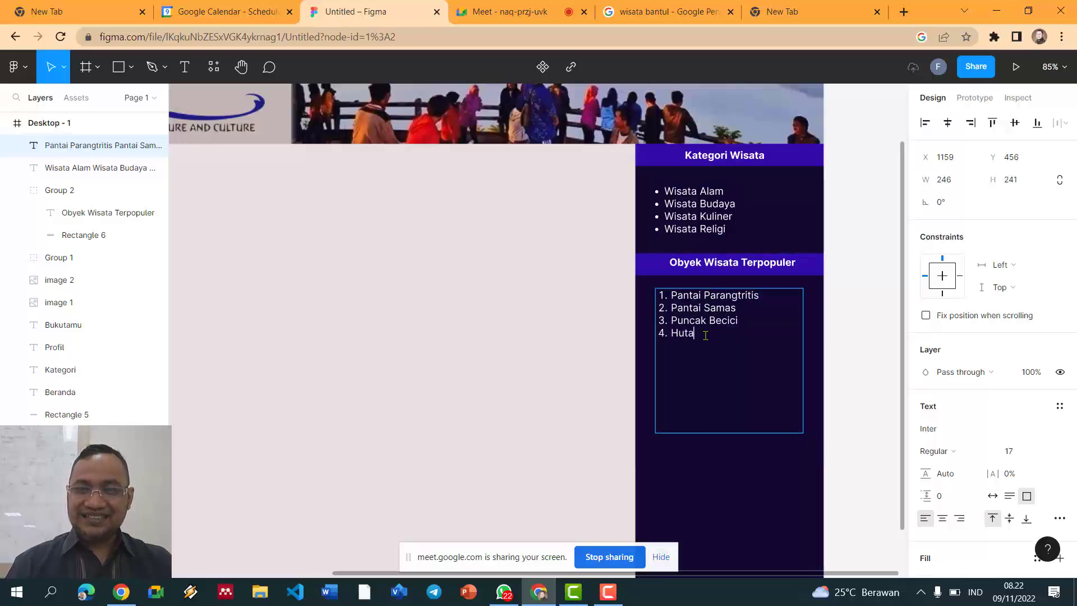
text(n Pinus)
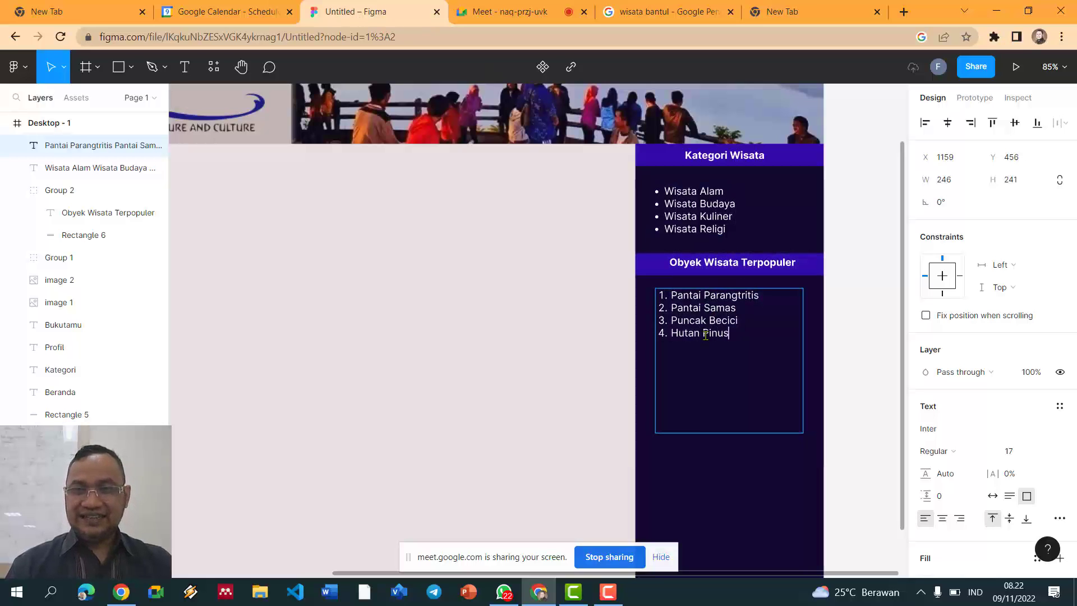
Step: Add Mangunan as the fifth destination and finish editing the list
key(Return)
text(Mangunan)
key(Return)
key(Escape)
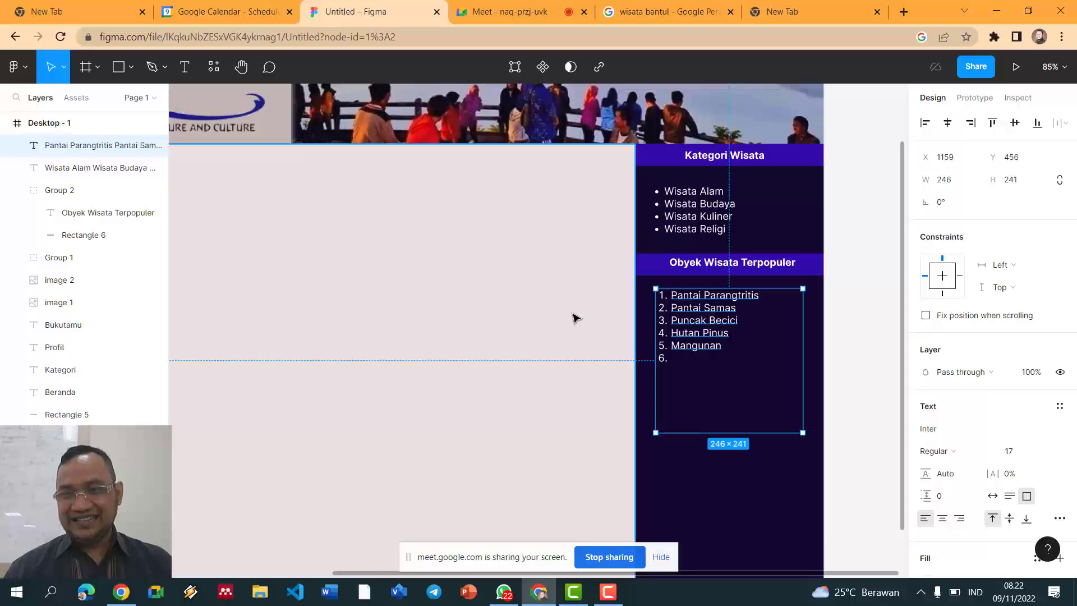
Step: Briefly enter and exit point editing on the sidebar shape, then switch to the blank browser tab
double_click(711, 364)
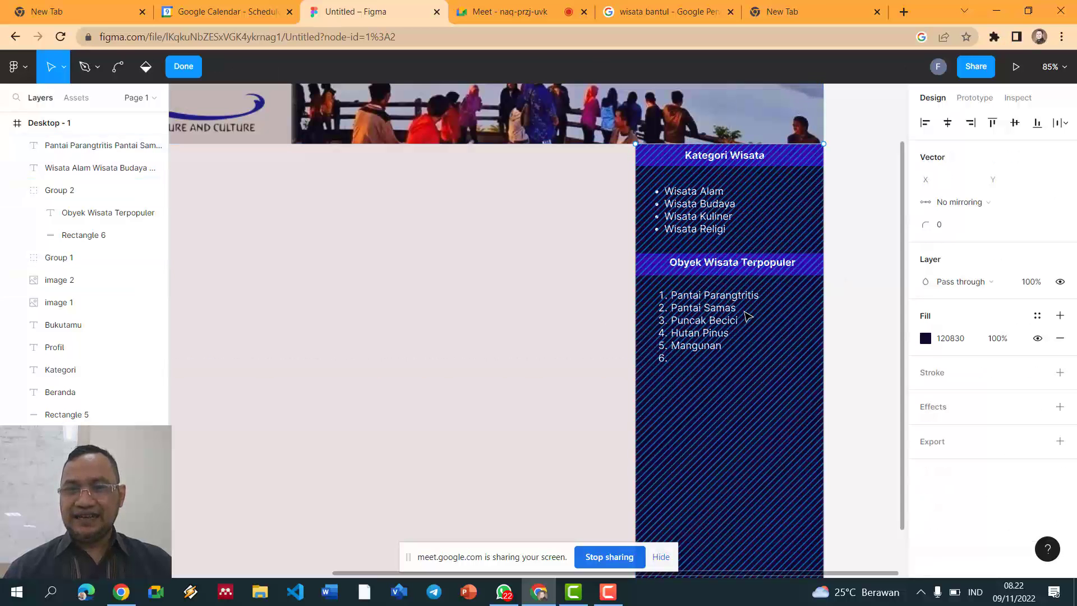
click(183, 66)
click(792, 16)
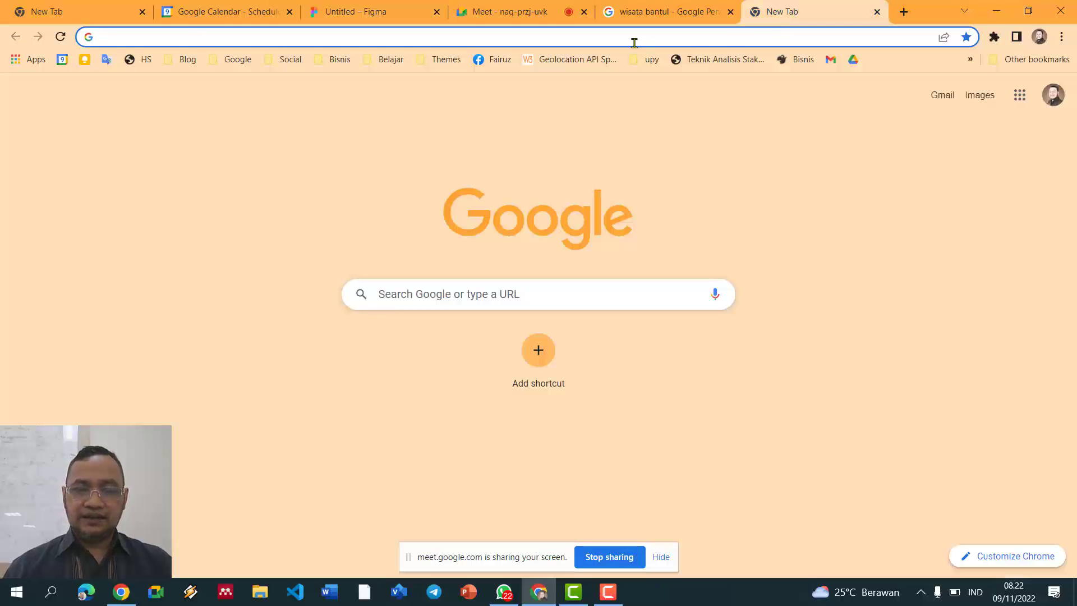
Step: Search for 'Pariwisata bantul' and look over the image results and the Meet call
text(Pariwisata)
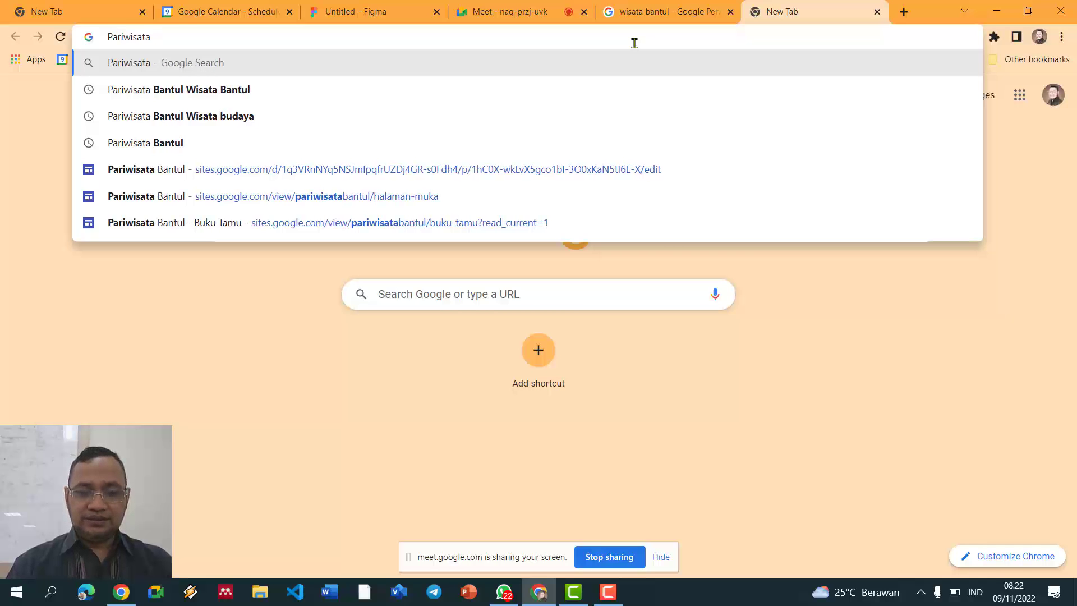
text( bantul)
key(Return)
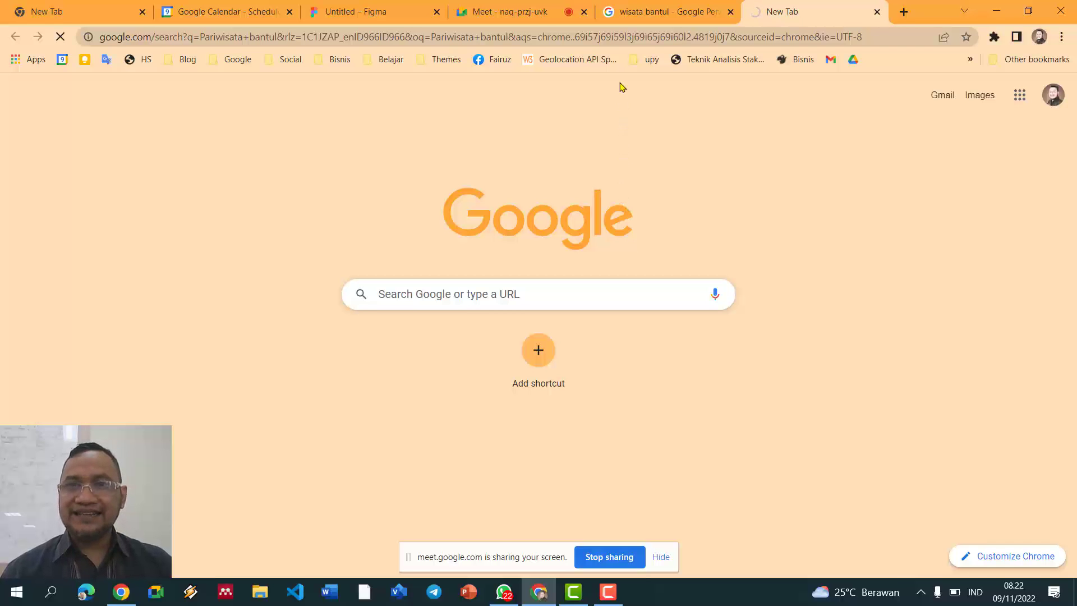
click(634, 22)
click(756, 15)
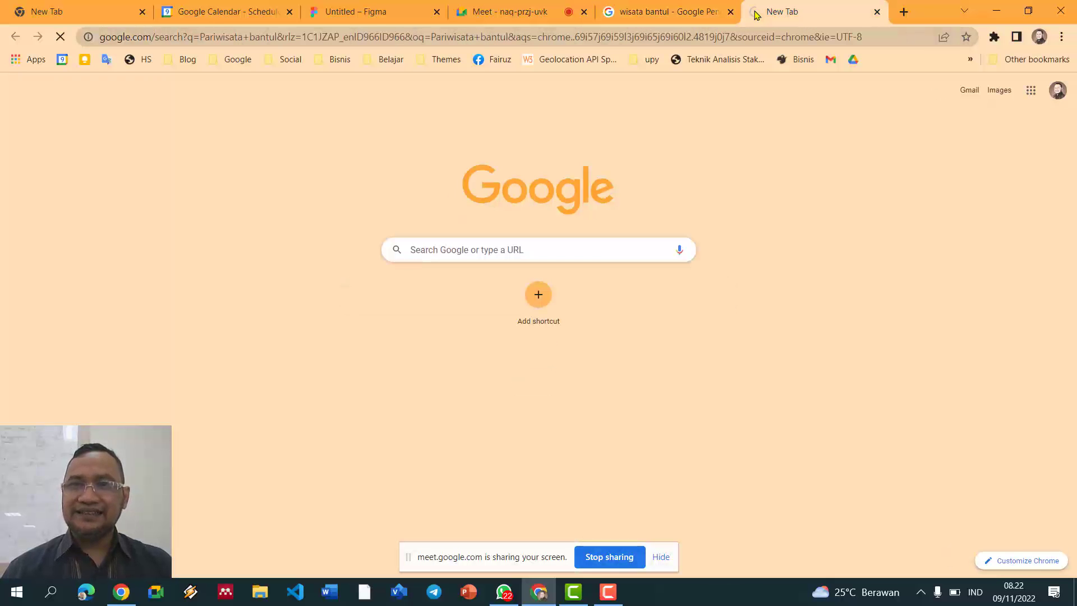
click(632, 9)
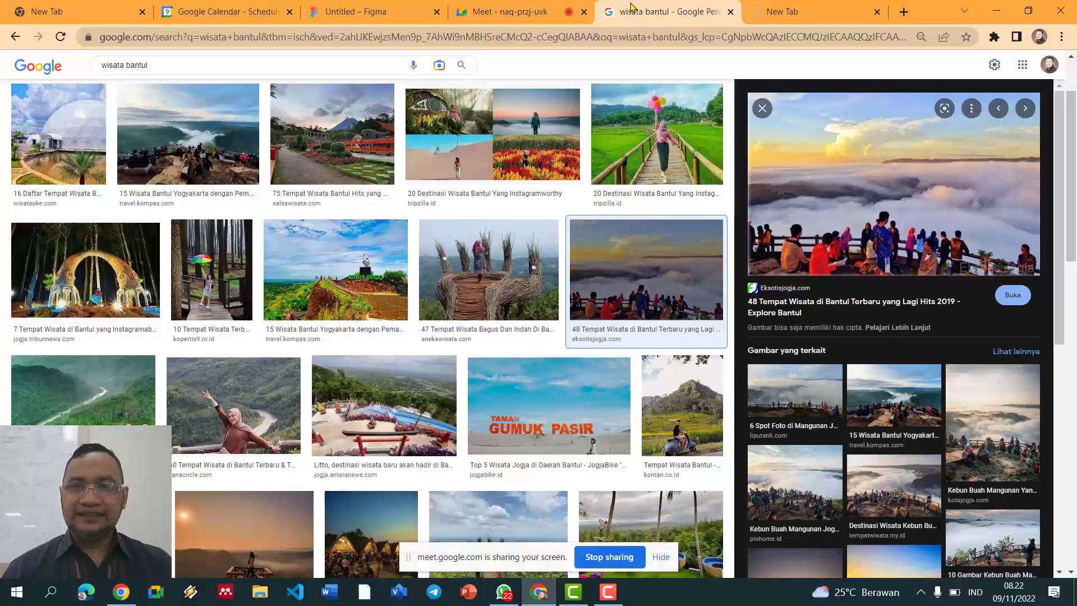
click(525, 12)
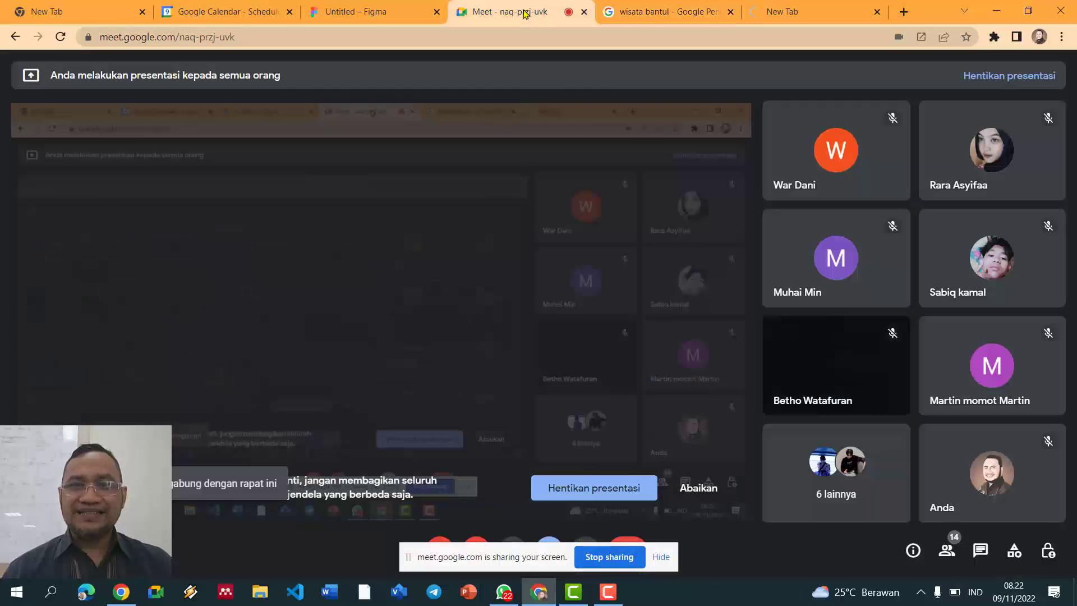
Step: Back in Figma, select the numbered destination list and nudge it 1 px right
click(351, 12)
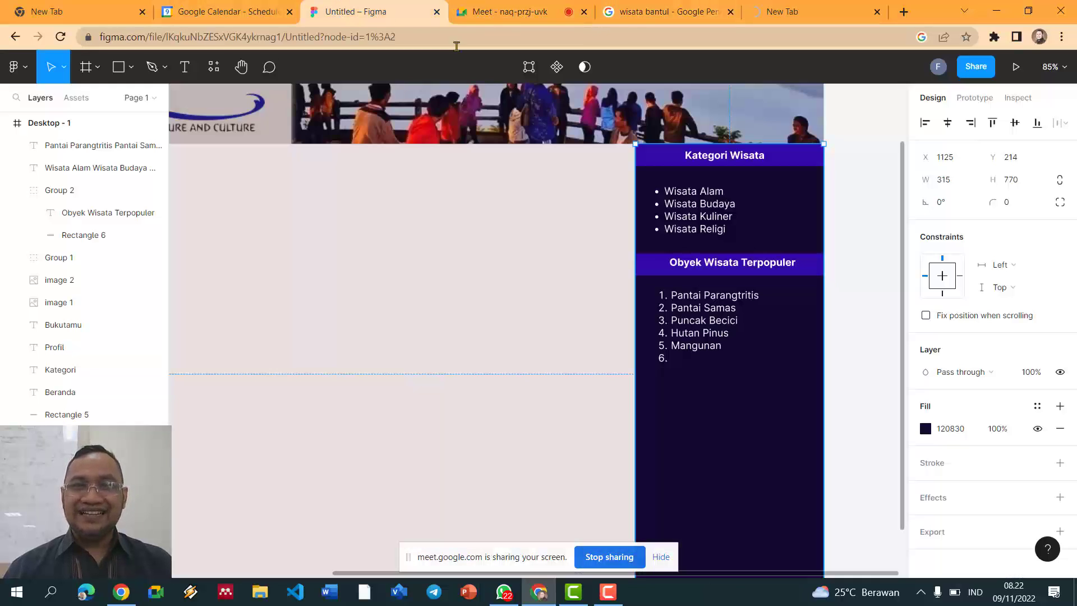
double_click(698, 366)
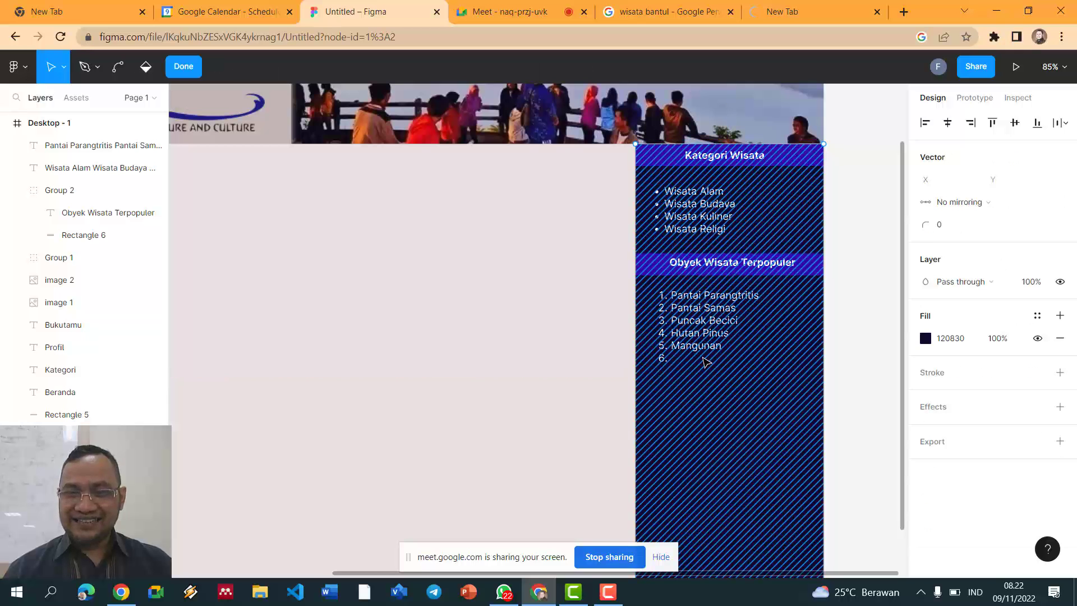
click(184, 66)
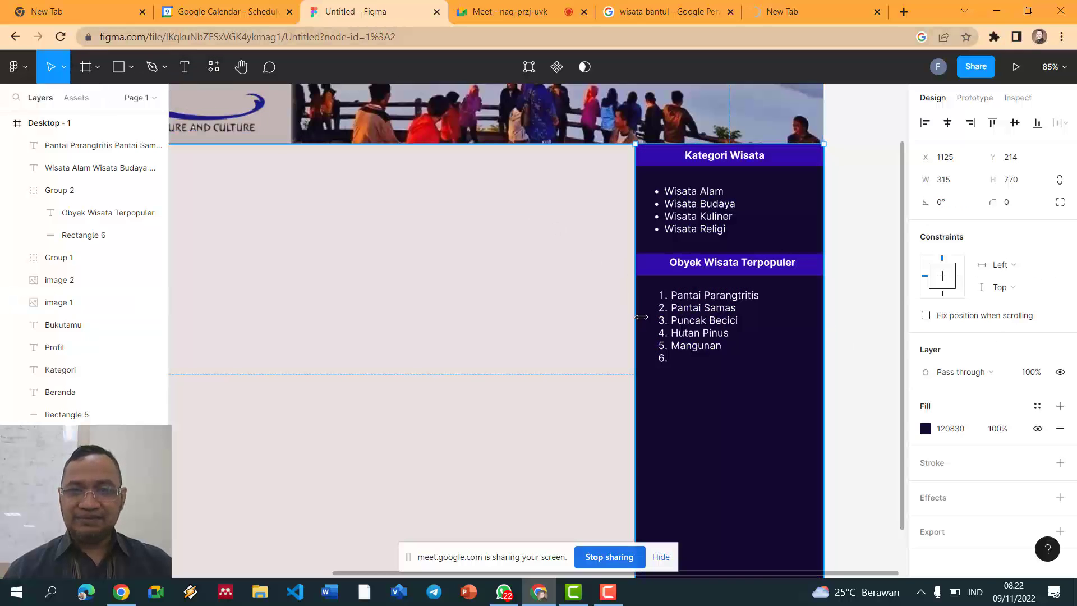
double_click(677, 363)
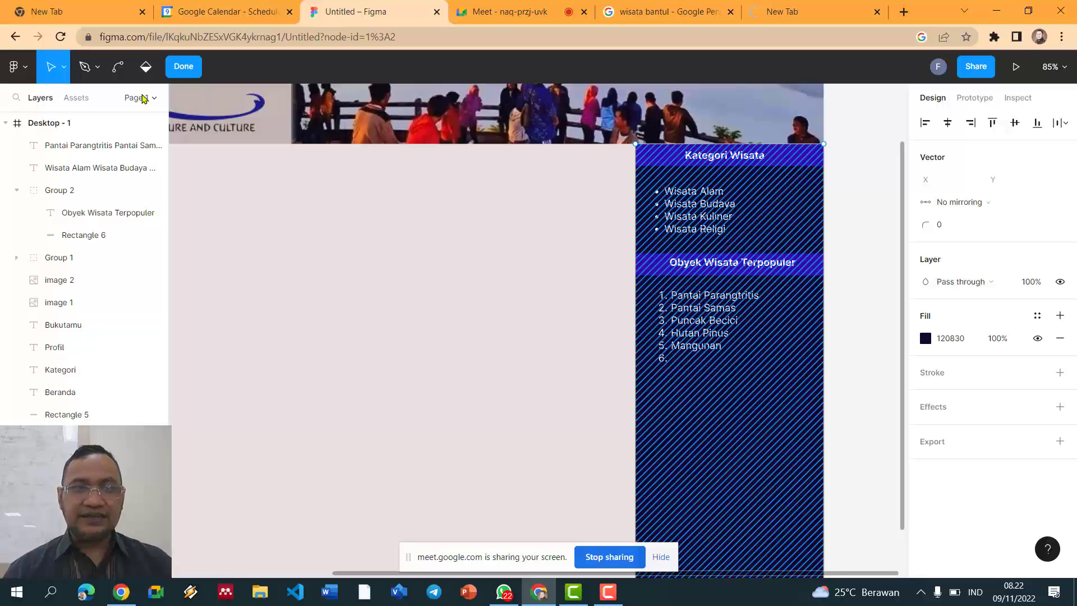
key(Escape)
click(700, 313)
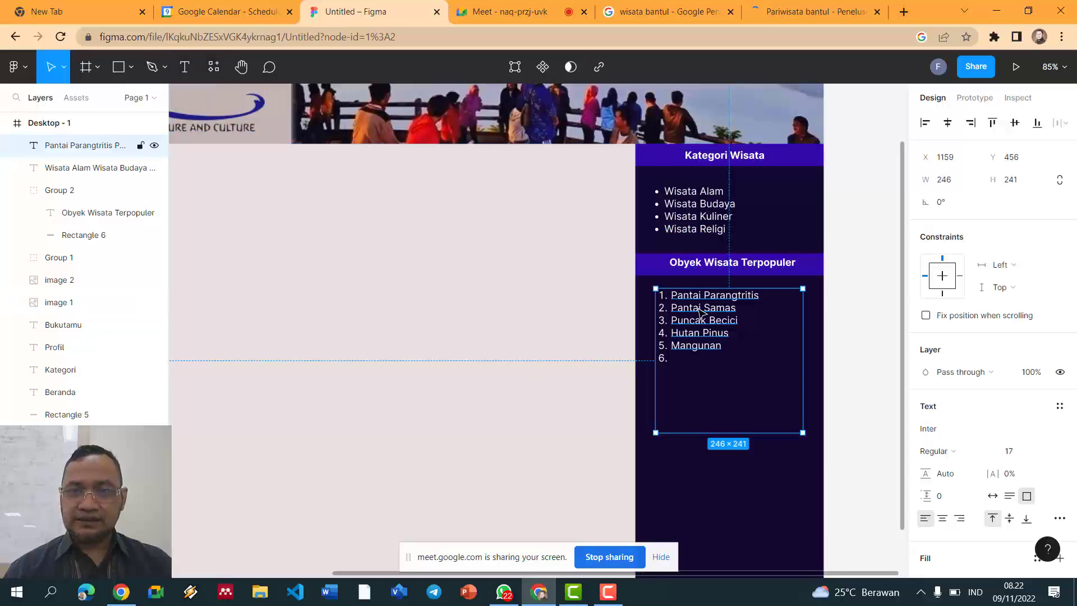
click(684, 365)
click(680, 352)
key(Right)
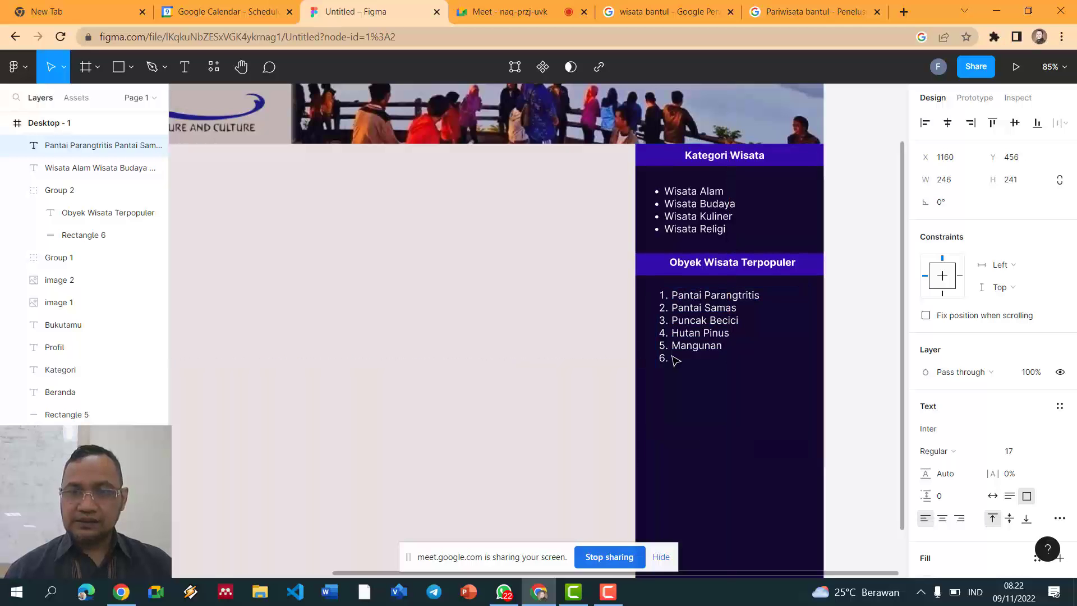
Step: Type 6. Gumuk Pasir and 7. Goa Selarong at the end of the numbered list
double_click(691, 341)
click(680, 354)
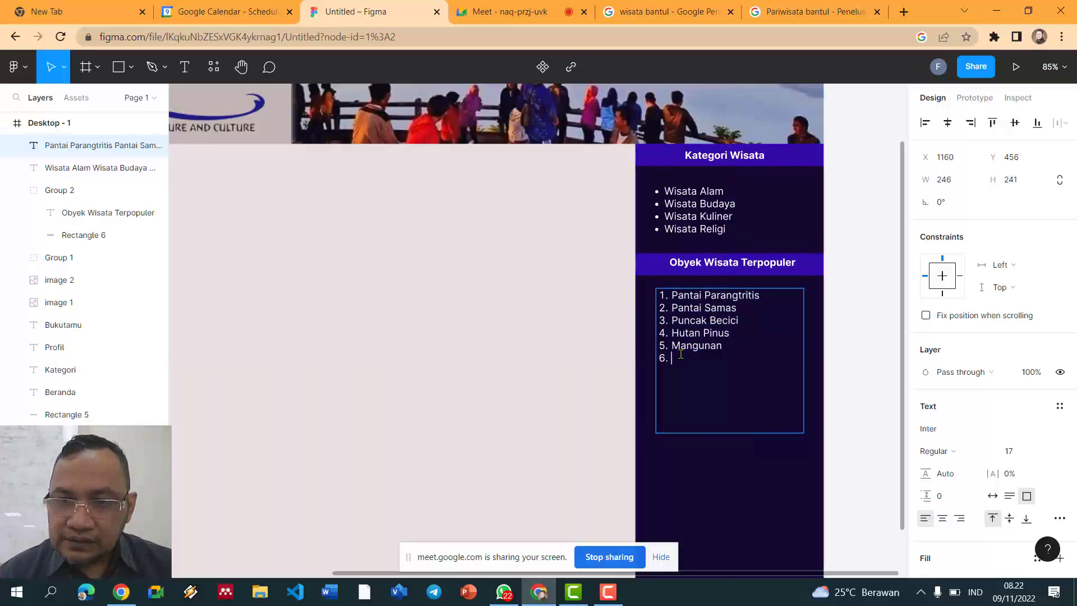
text(GUmu)
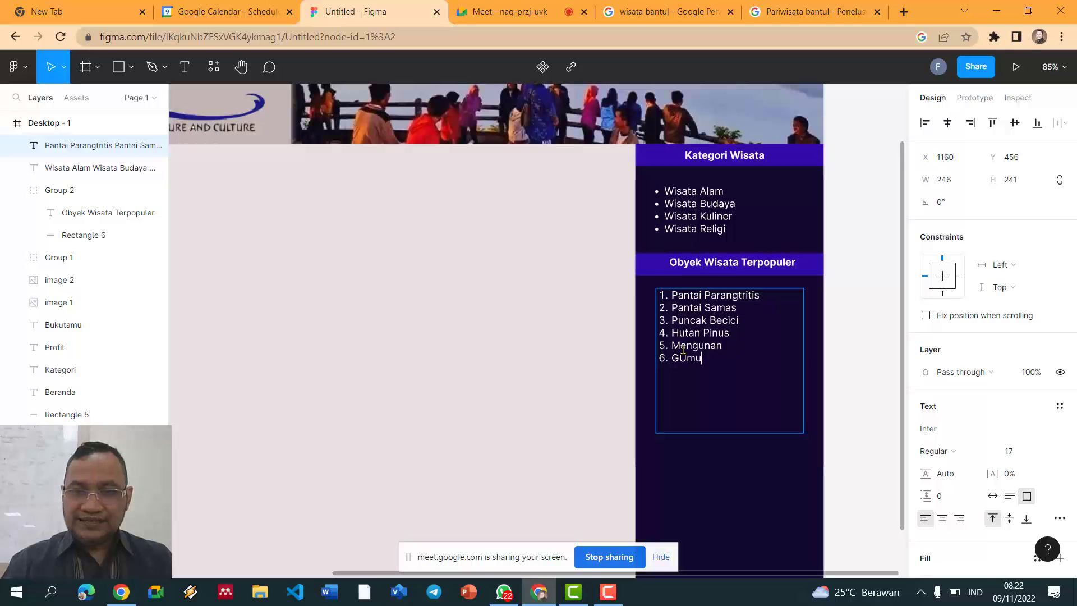
key(BackSpace)
key(BackSpace)
key(BackSpace)
key(BackSpace)
text(Gumuk)
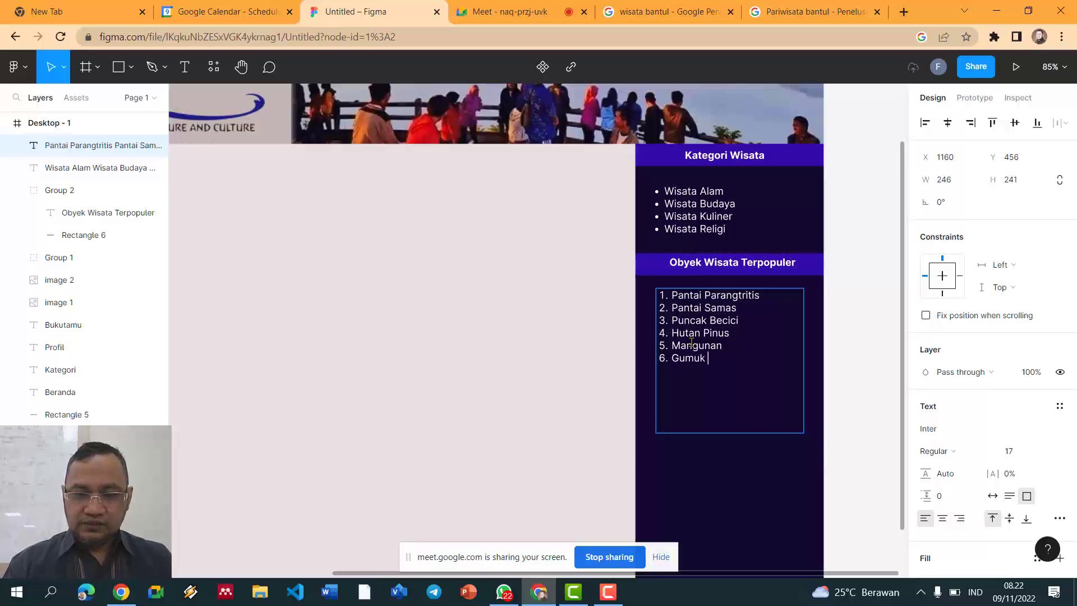
text( Pasir)
key(Return)
text(Goa S)
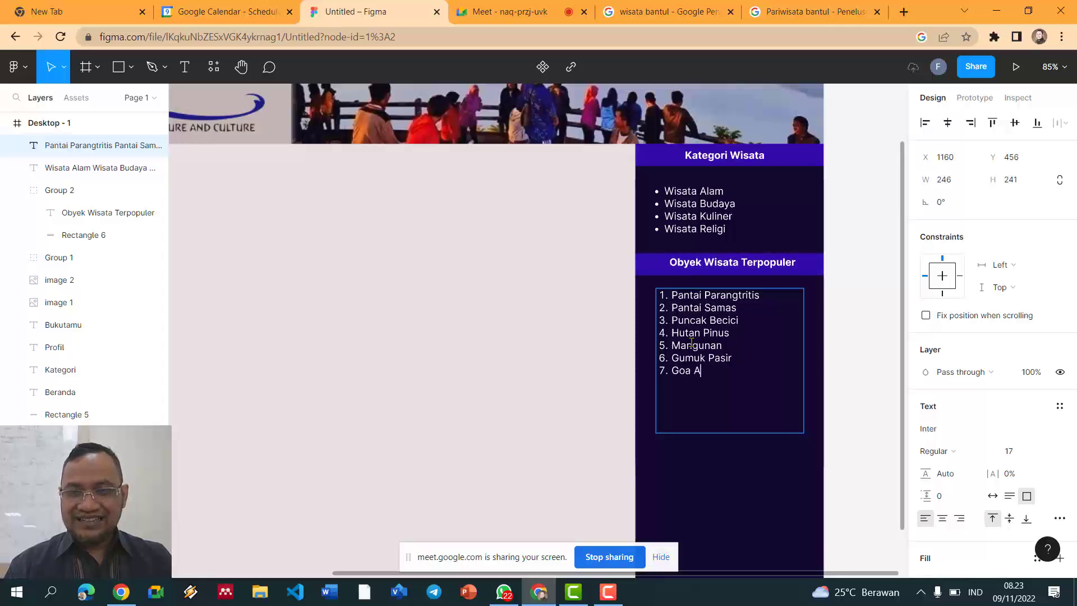
text(el)
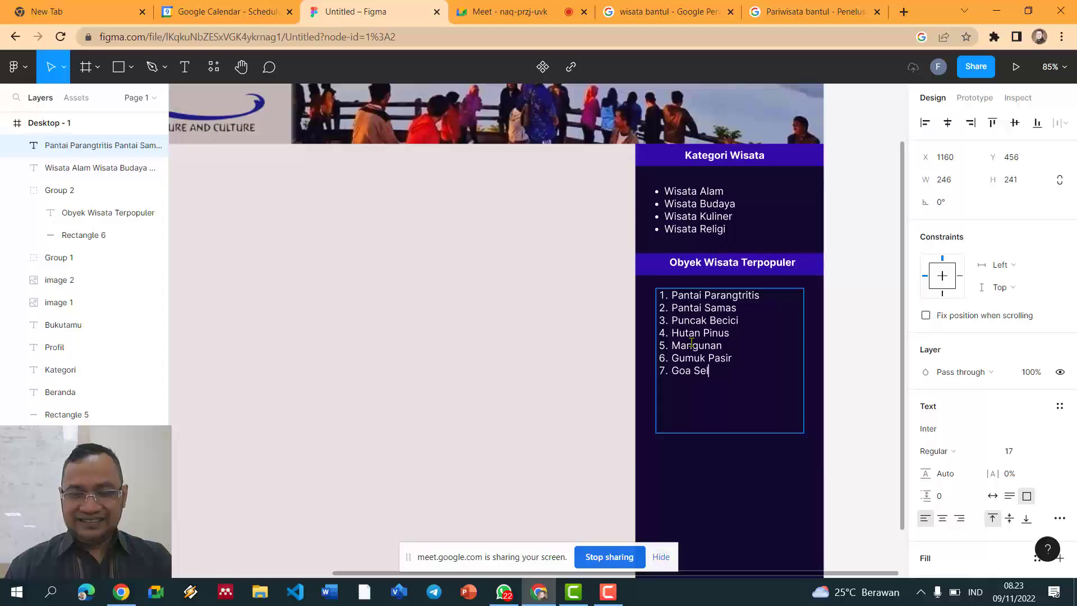
text(arong)
key(Escape)
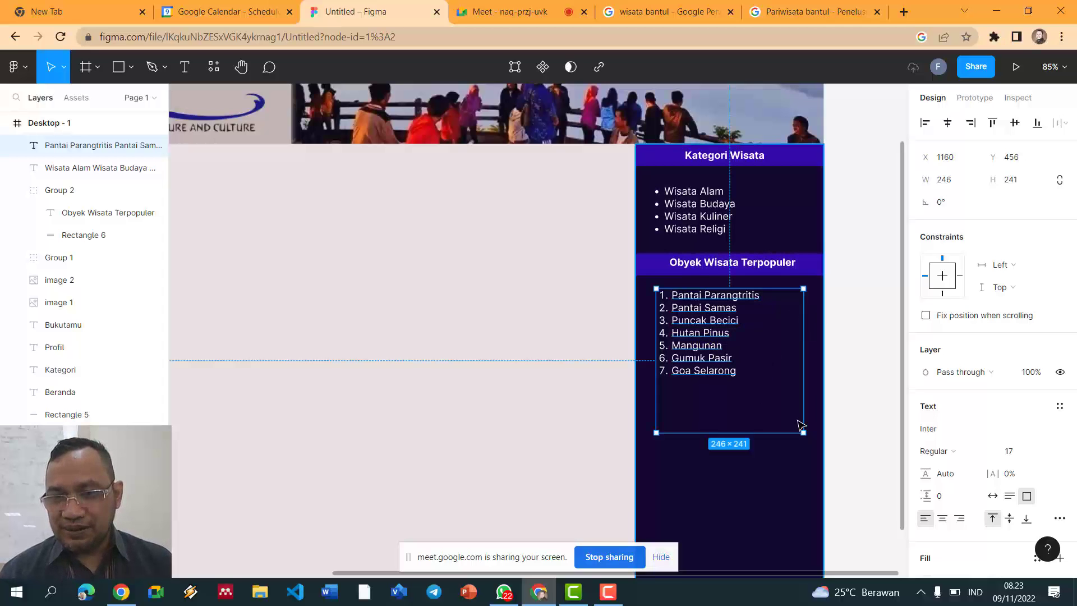
Step: Shrink the destinations text box to about 254×156 around its seven lines
drag(802, 424, 796, 397)
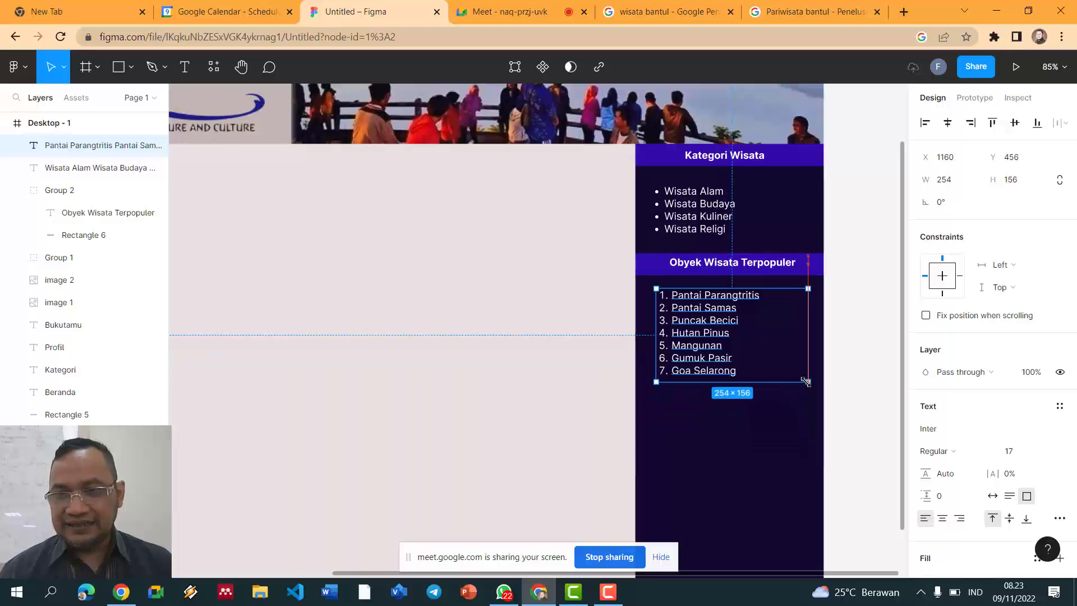
click(837, 351)
scroll(839, 350, down, 1)
scroll(836, 352, down, 3)
scroll(795, 365, down, 2)
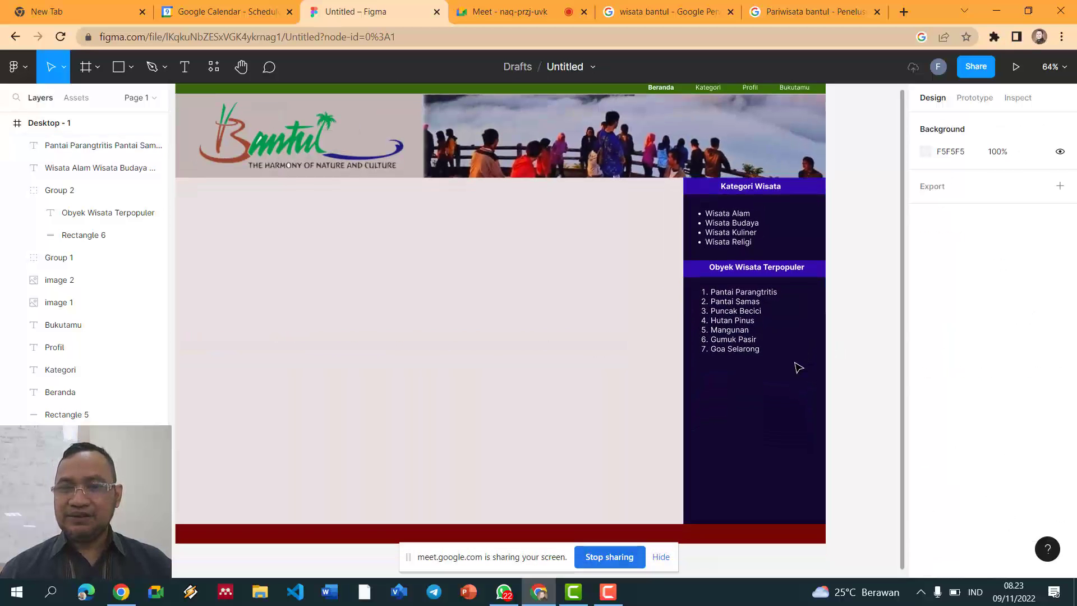
Step: Try moving the Kategori Wisata header and the sidebar rectangle, then undo both moves
click(785, 259)
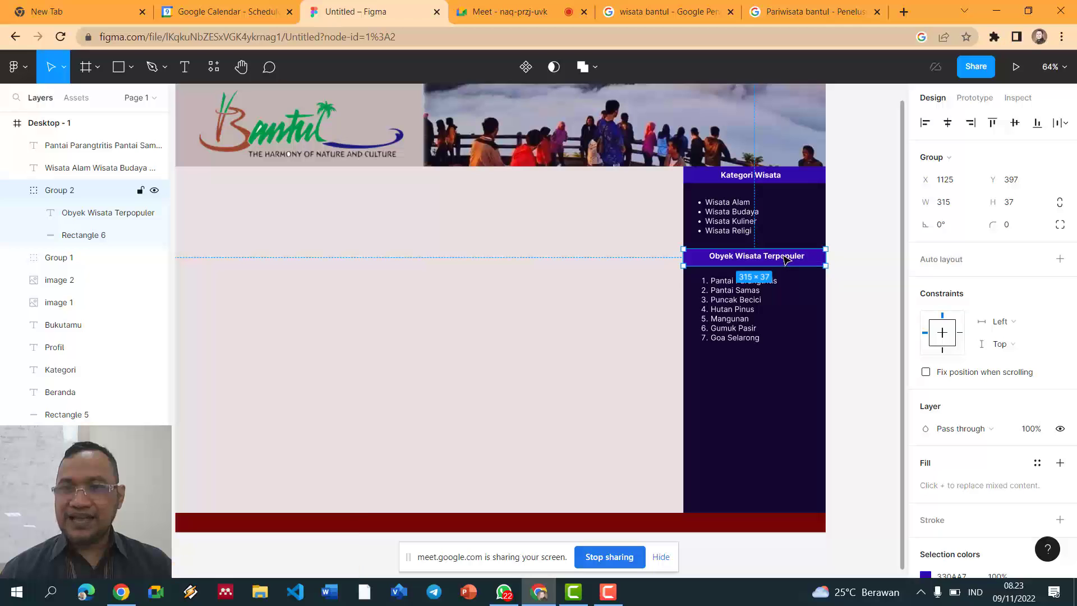
click(790, 416)
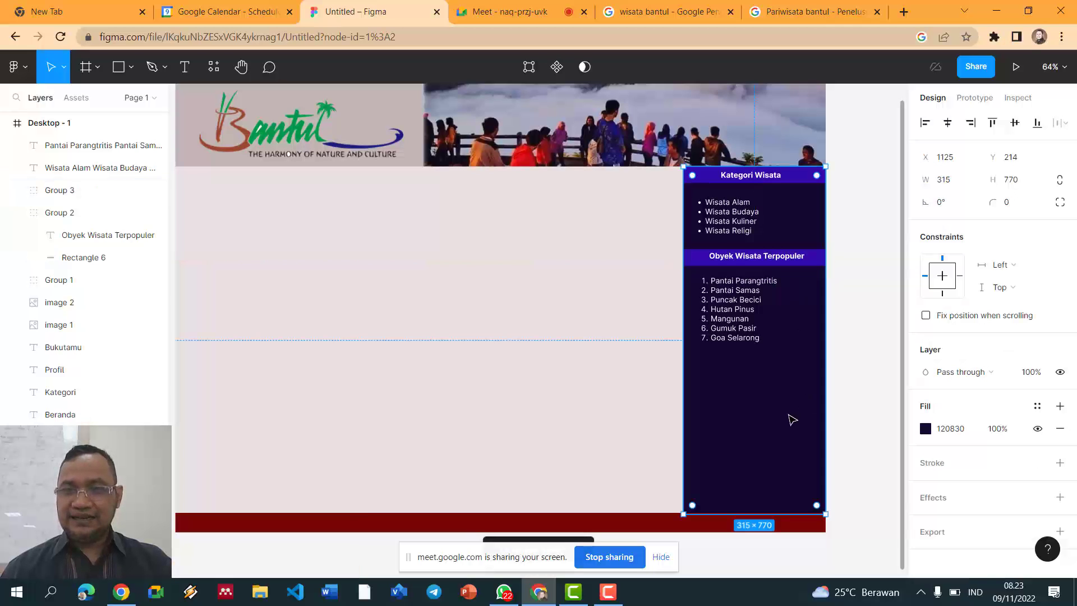
key(ctrl+f)
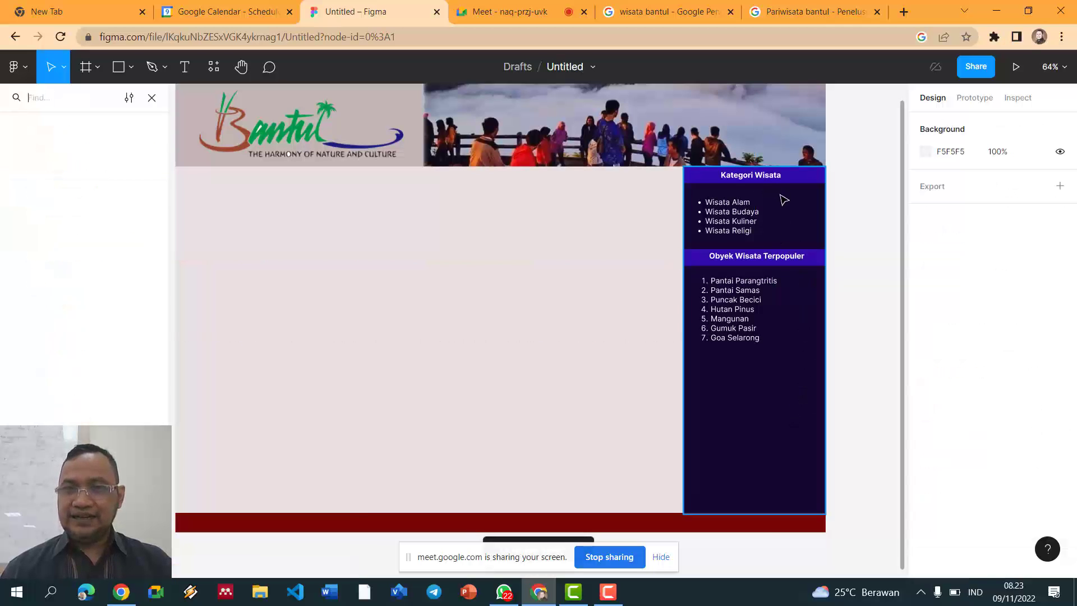
drag(783, 176, 792, 368)
key(ctrl+z)
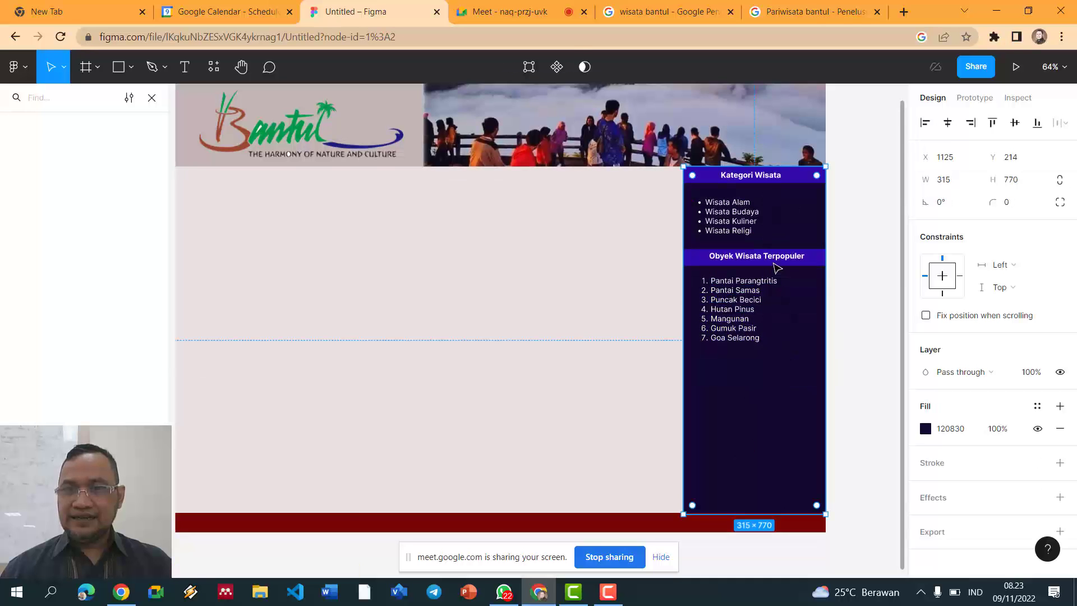
drag(802, 270, 810, 343)
key(ctrl+z)
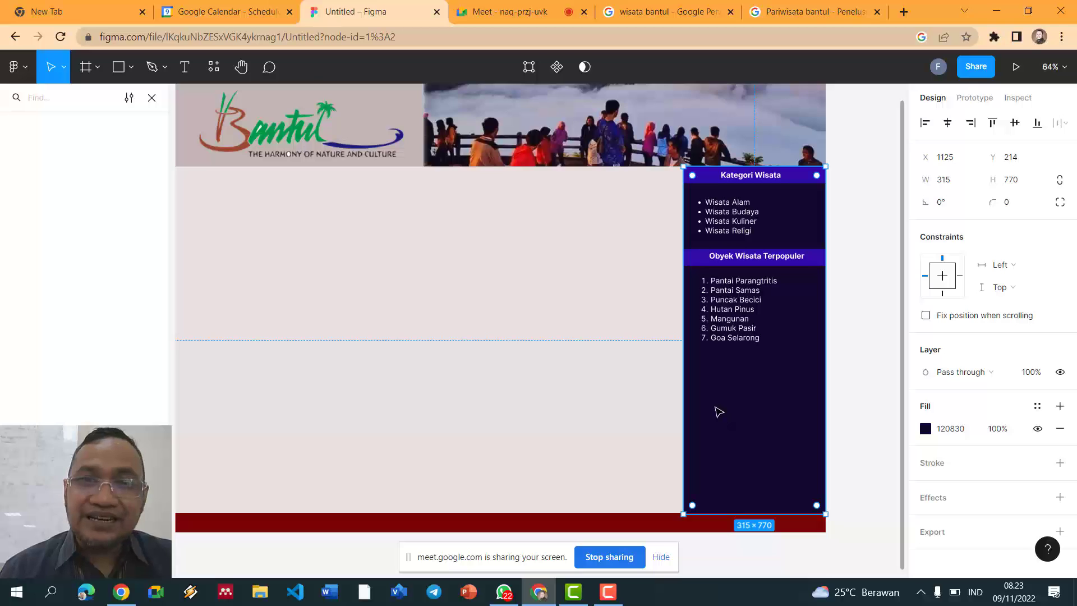
scroll(719, 413, up, 5)
scroll(538, 333, down, 1)
Step: Close the Find panel to restore the layers list, then dismiss the nav bar's context menu
click(501, 359)
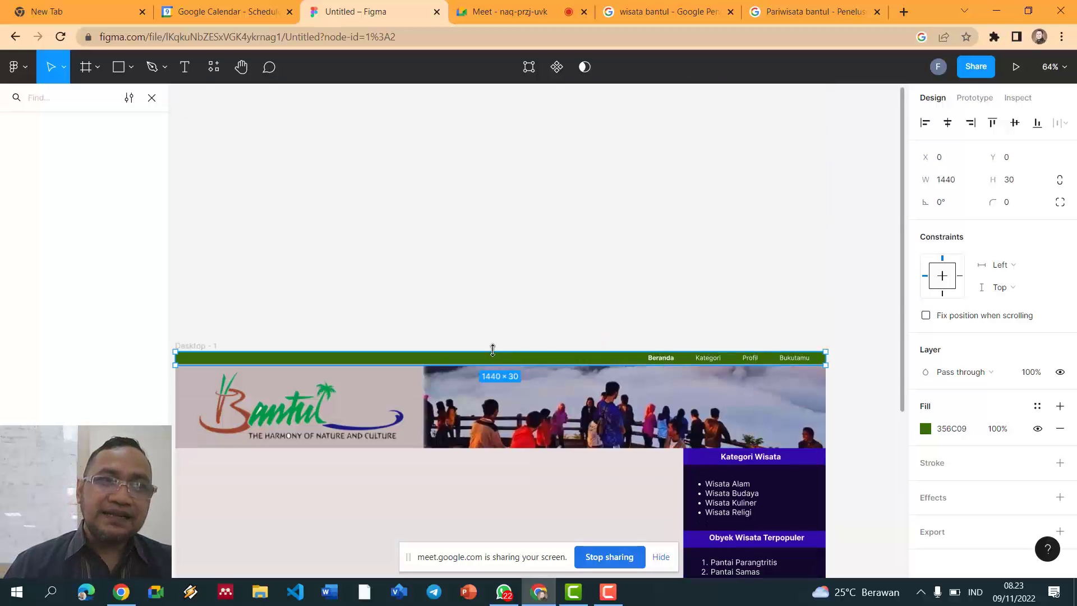
click(592, 225)
scroll(596, 222, down, 3)
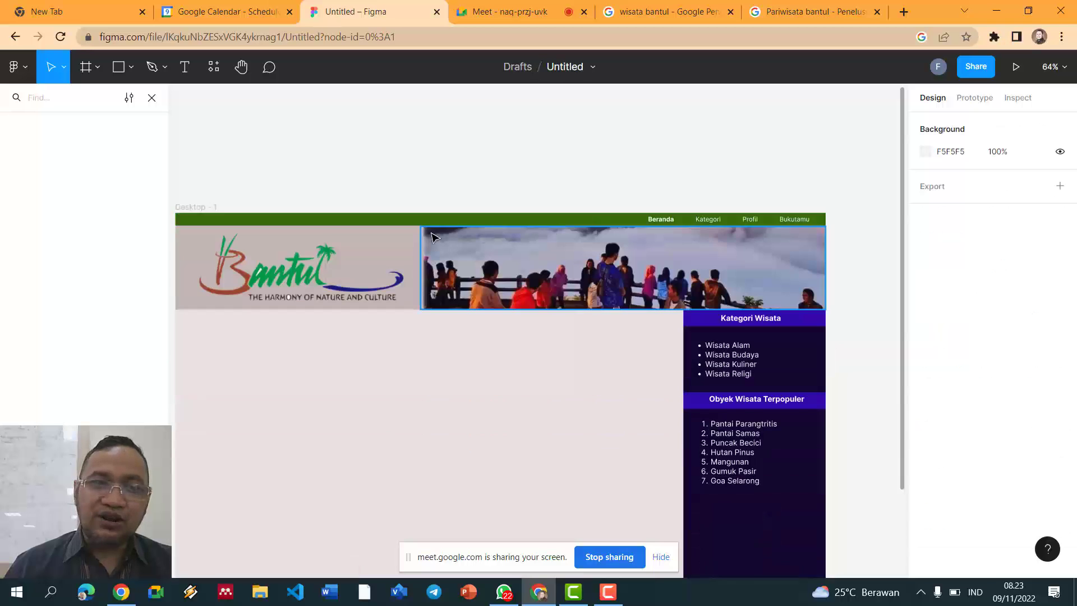
click(310, 223)
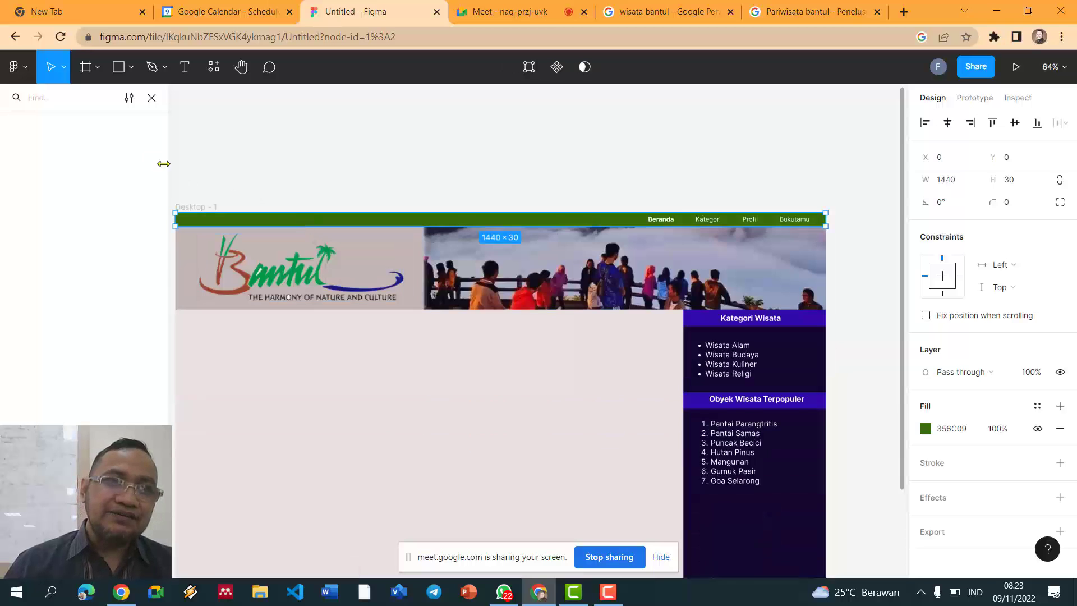
click(152, 98)
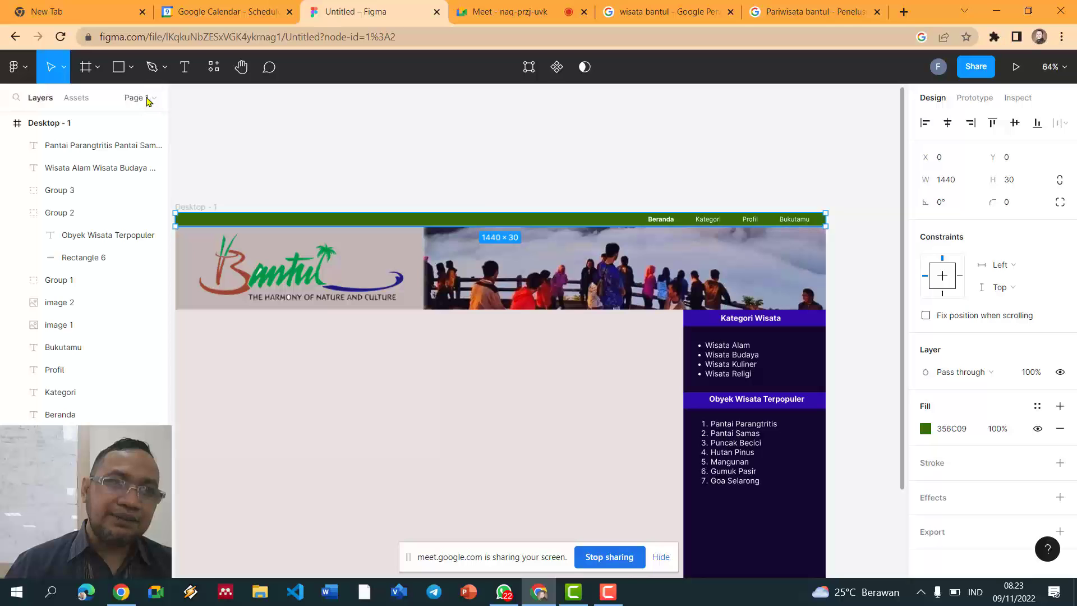
right_click(275, 215)
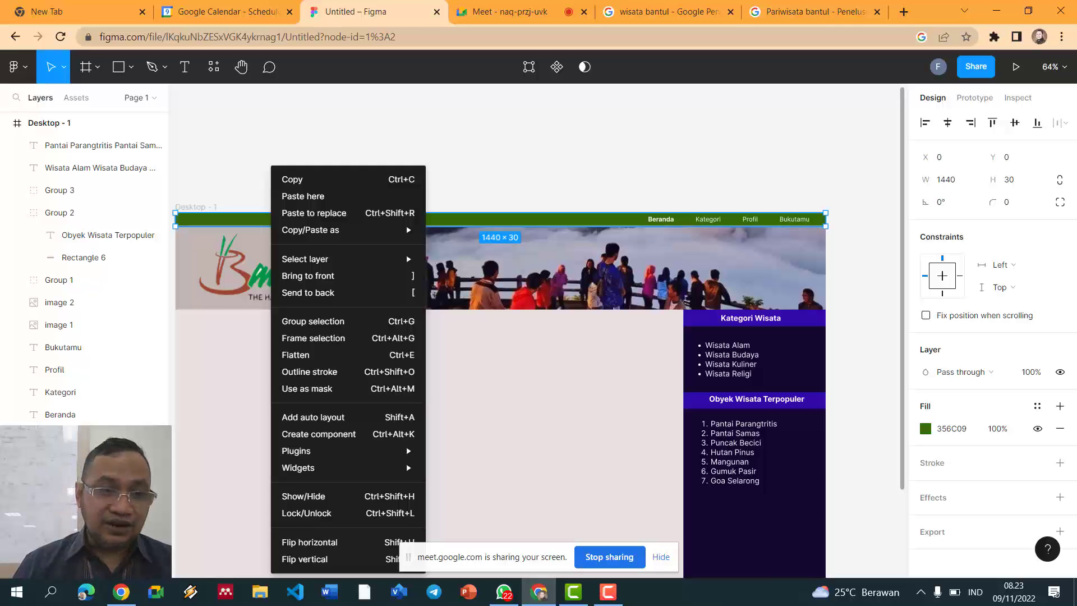
key(Escape)
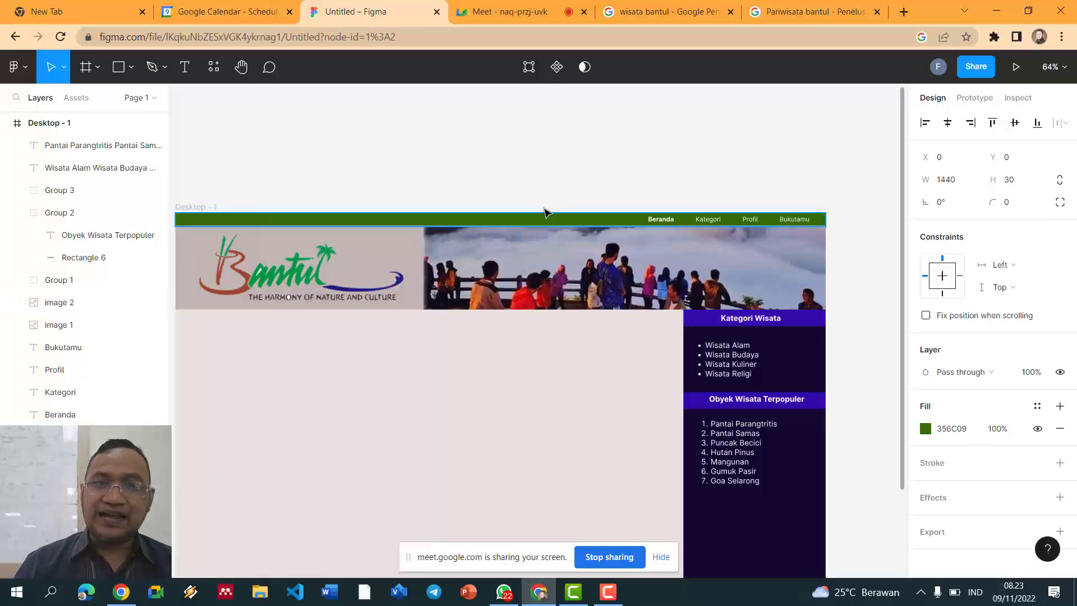
Step: Drag the whole Desktop - 1 frame up and right, then reselect the nav bar and sidebar
click(545, 209)
drag(523, 215, 548, 128)
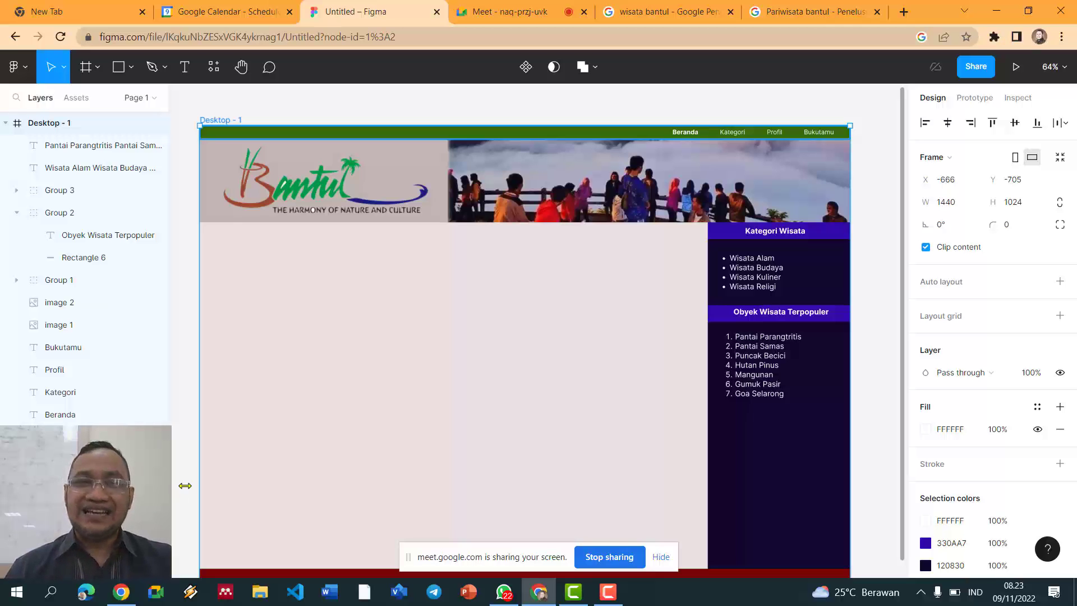
click(836, 263)
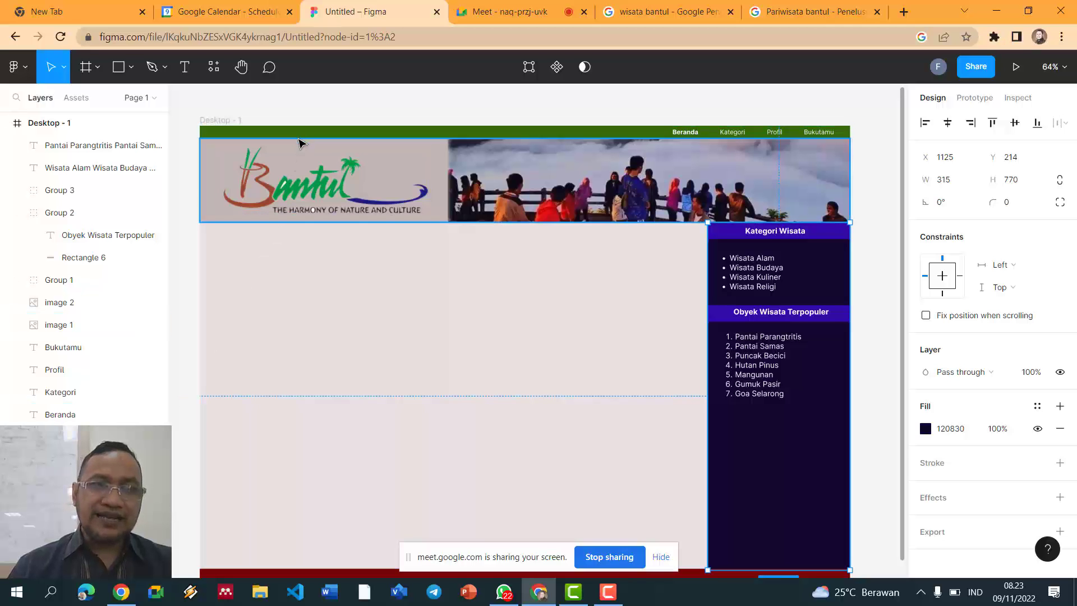
click(303, 133)
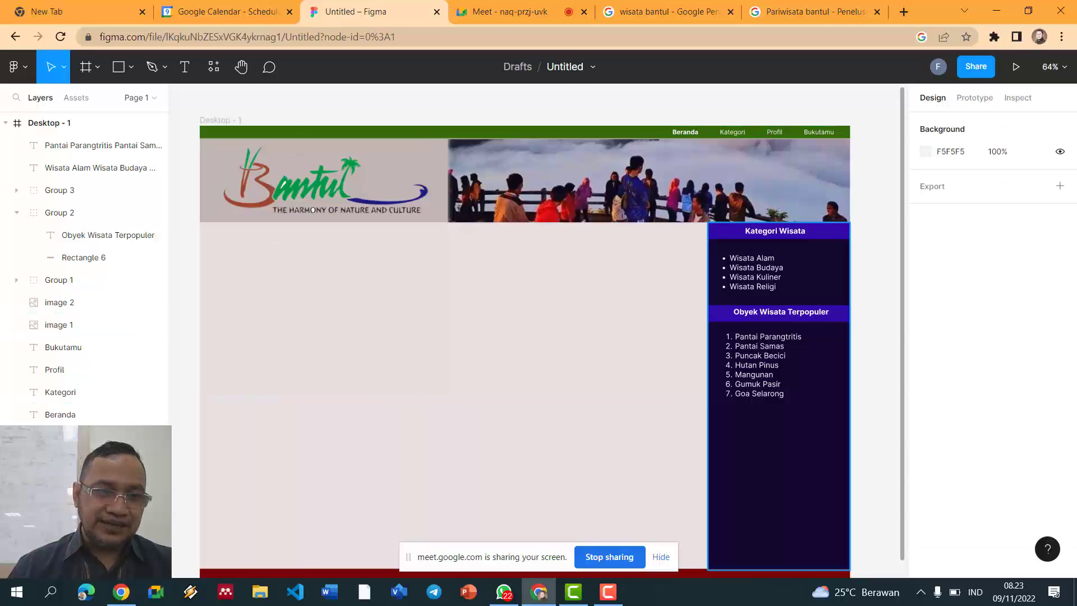
click(303, 135)
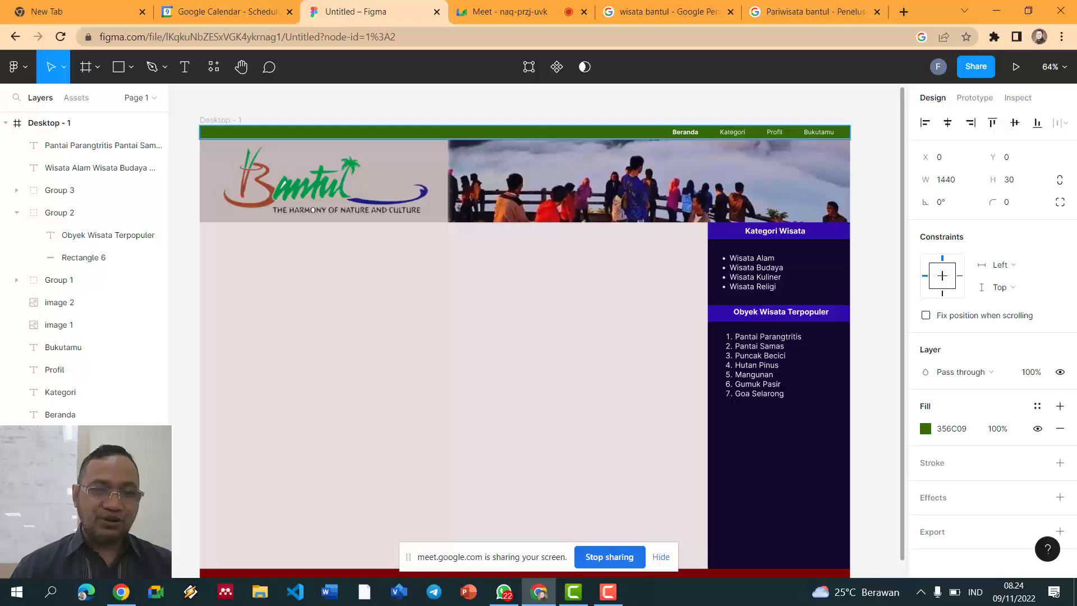
click(813, 414)
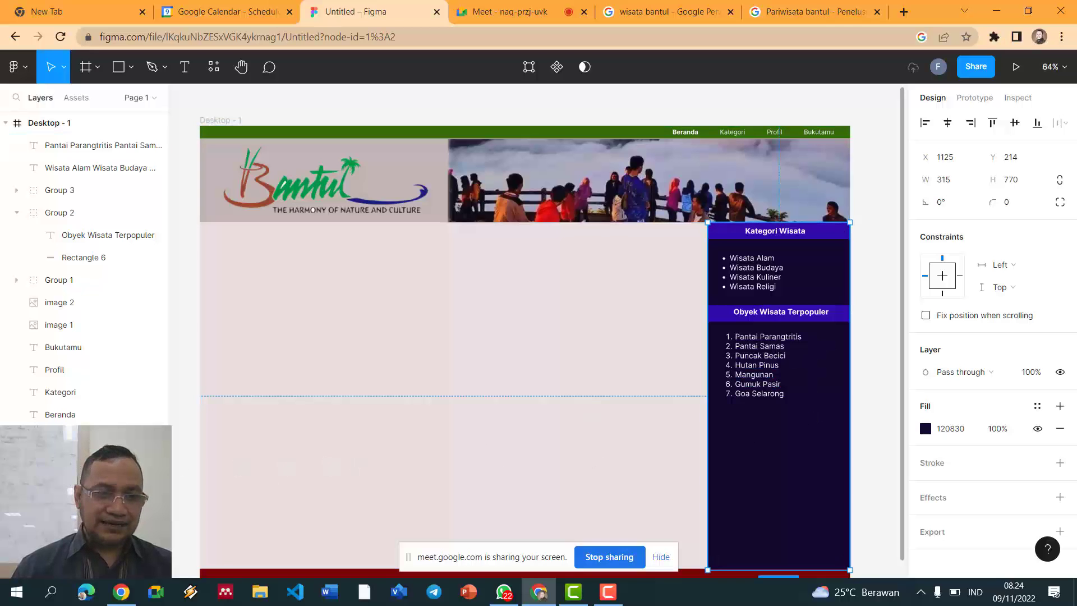
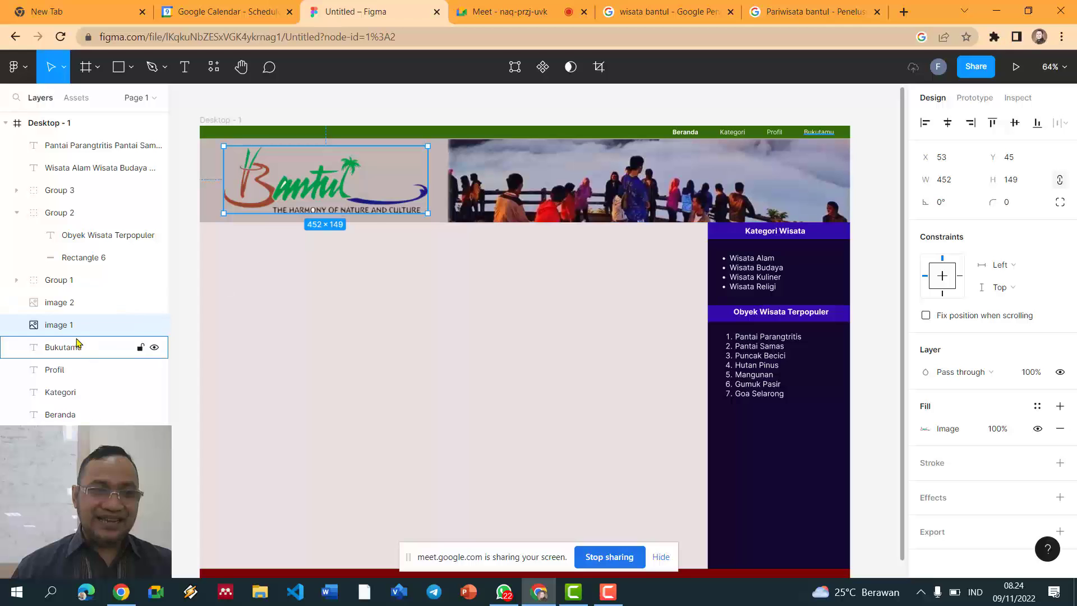
Step: Rename the image 1 layer to 'logo' and the image 2 layer to 'banner'
double_click(65, 325)
text(logo)
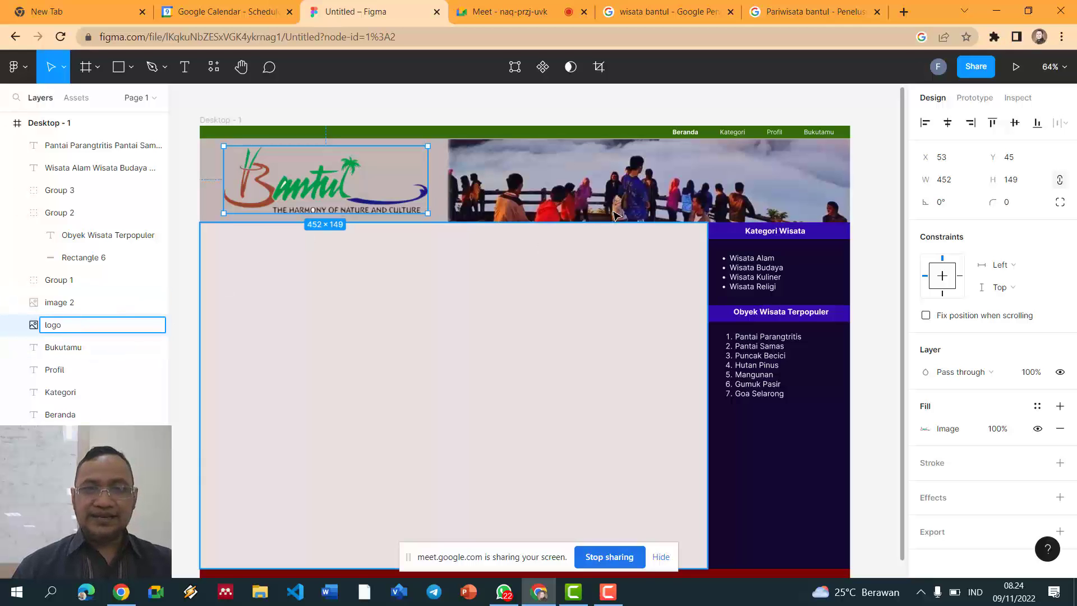
click(636, 186)
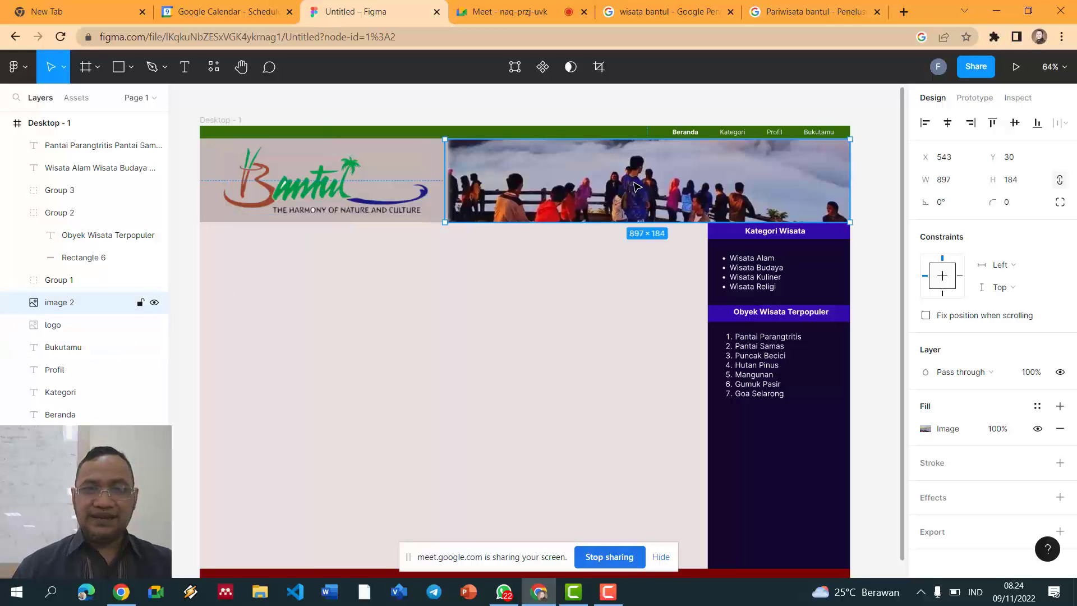
double_click(61, 302)
text(banner)
key(Return)
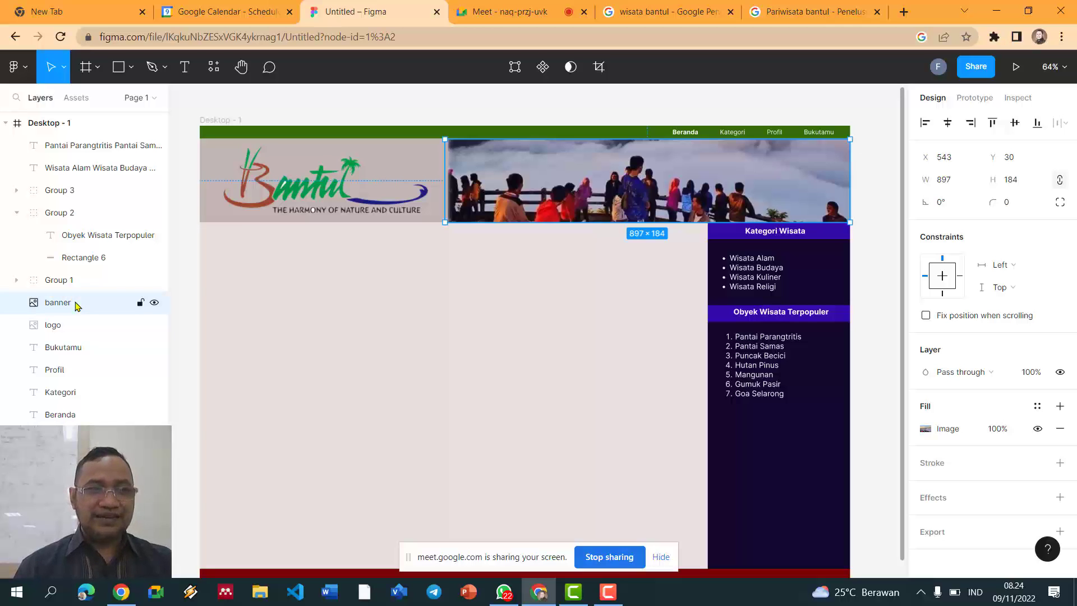
Step: Select the logo, banner, Profil label and footer bar layers to check them
click(72, 325)
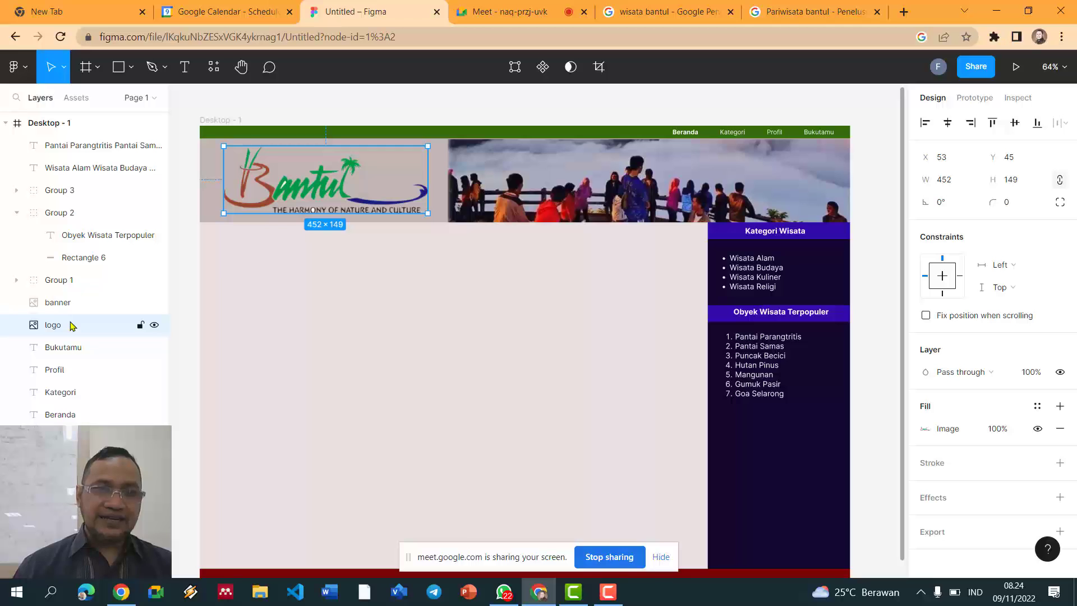
click(58, 304)
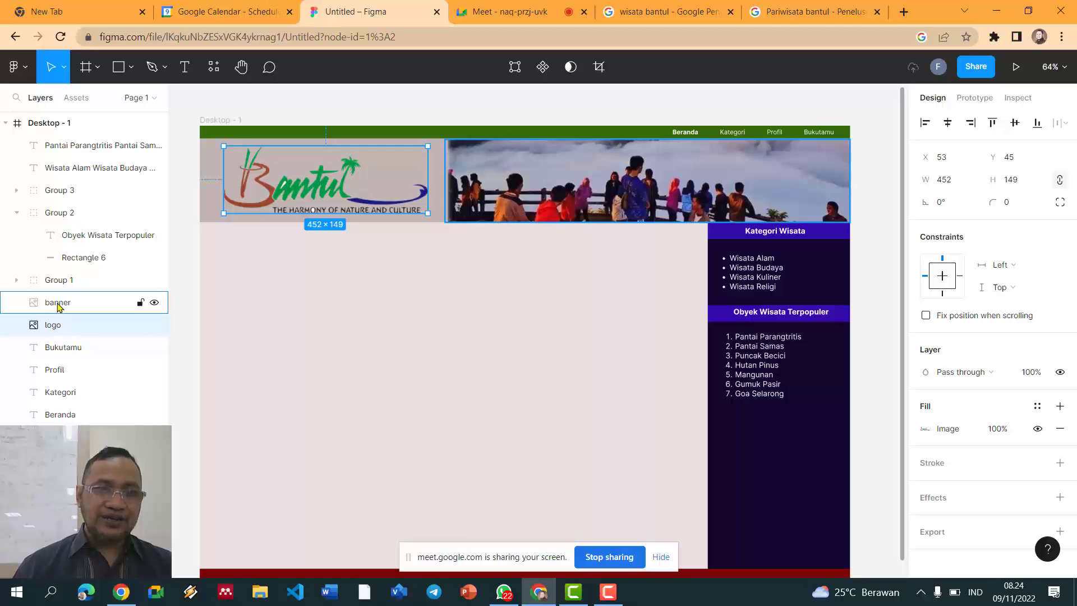
click(66, 348)
click(66, 370)
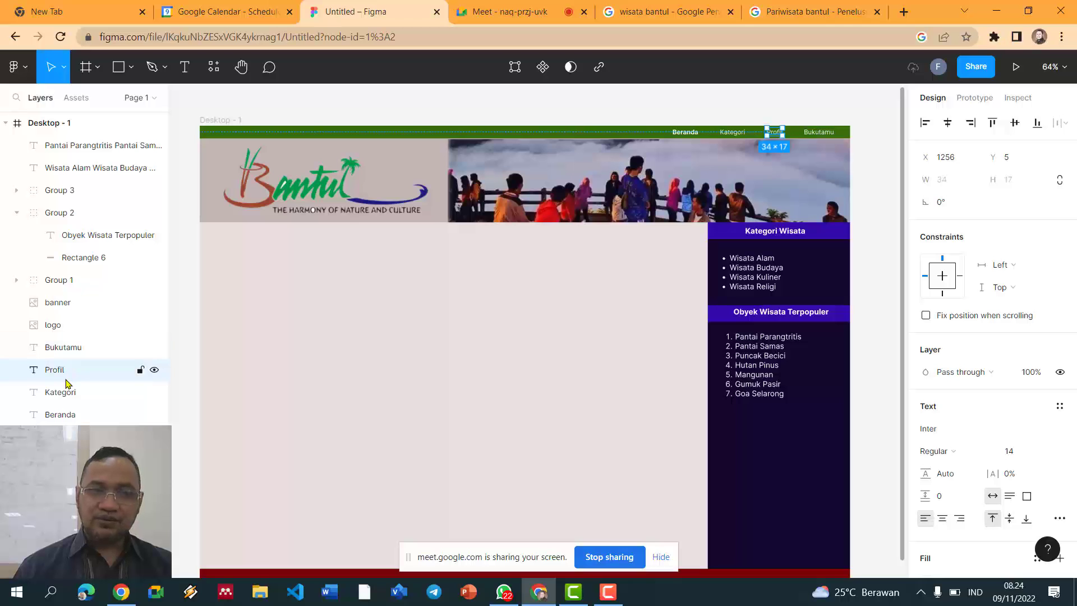
click(67, 416)
click(67, 437)
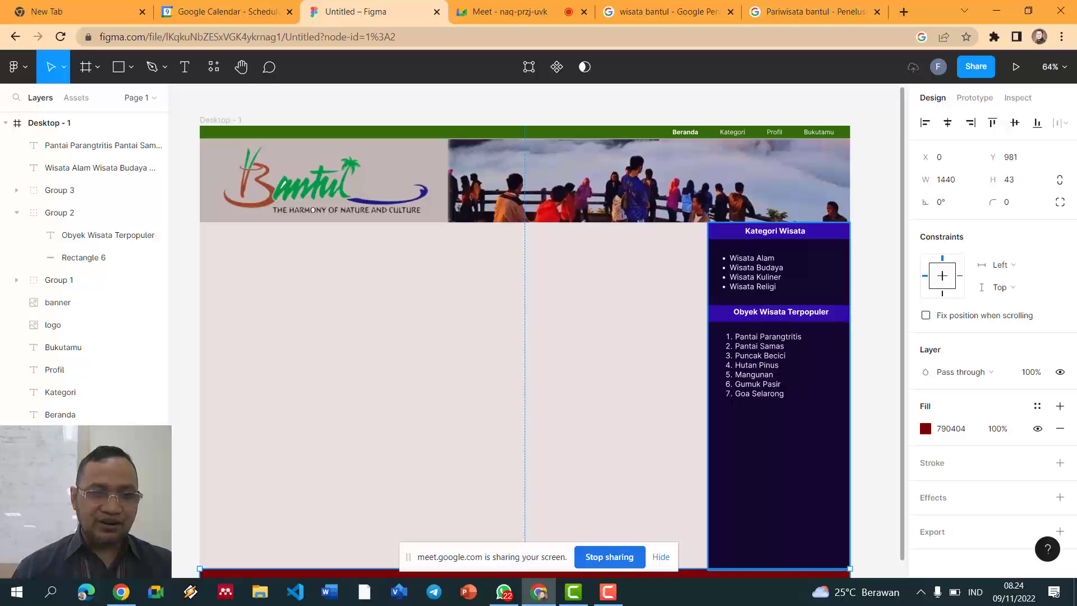
Step: Draw a text box across the red footer and type the copyright line
scroll(208, 414, down, 3)
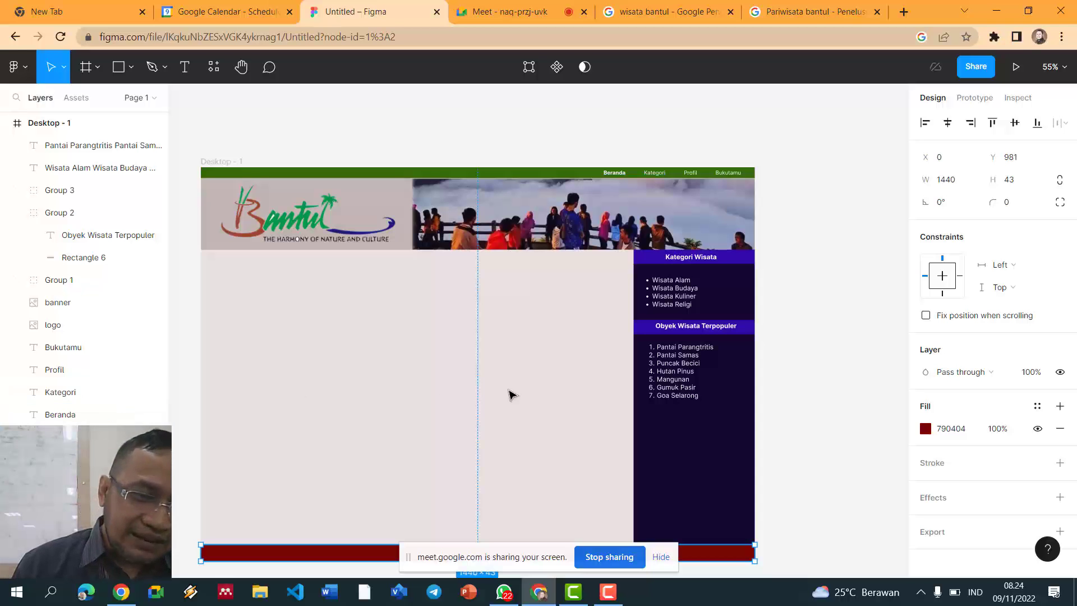
click(836, 284)
scroll(830, 294, down, 2)
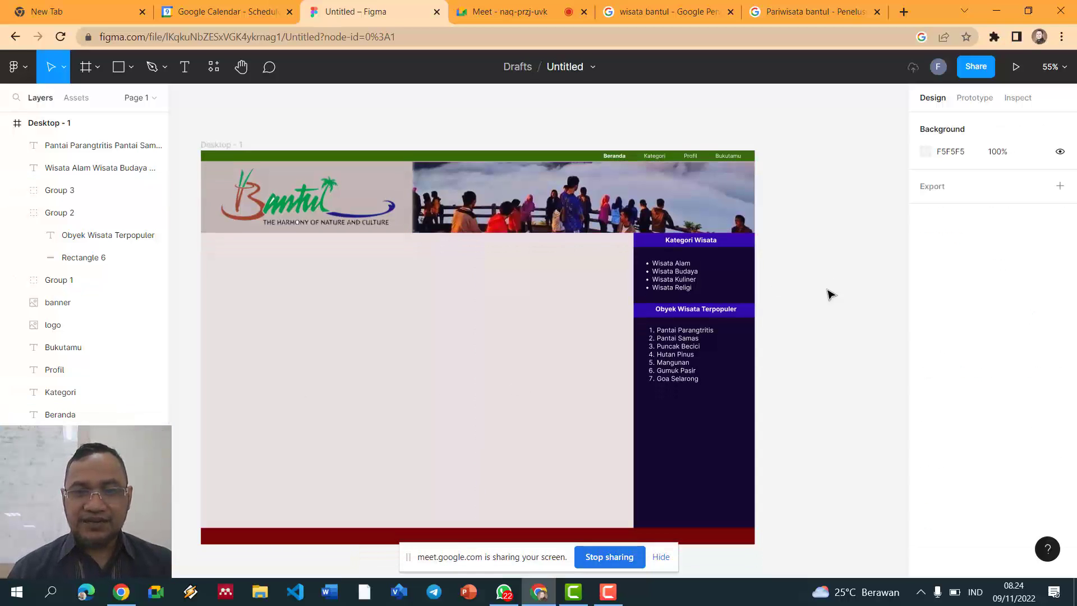
scroll(797, 323, down, 2)
scroll(796, 324, up, 2)
scroll(794, 326, down, 1)
scroll(788, 330, down, 1)
scroll(791, 333, down, 1)
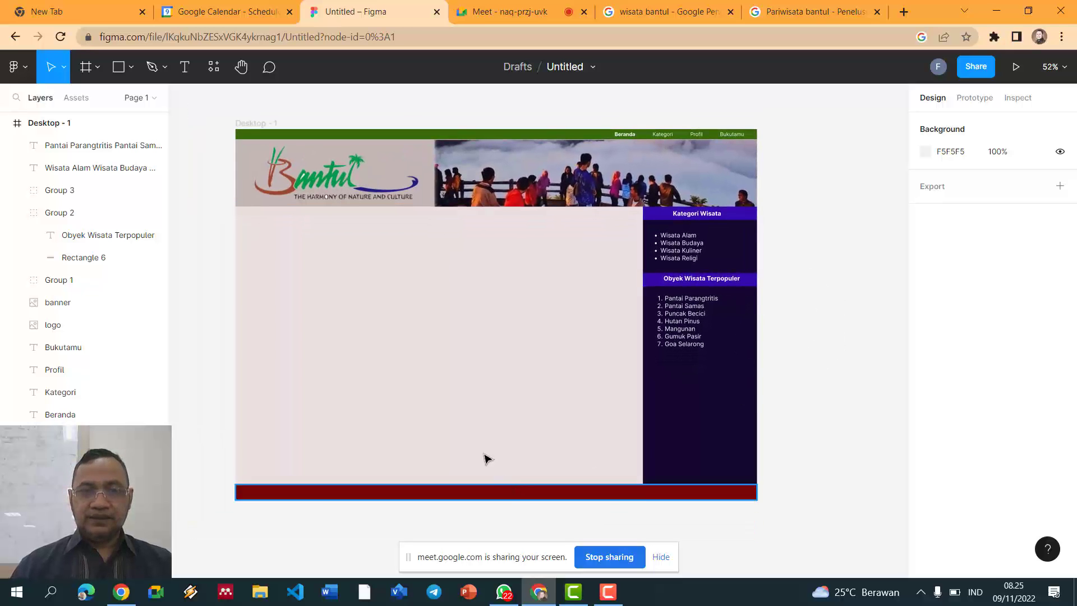
click(184, 66)
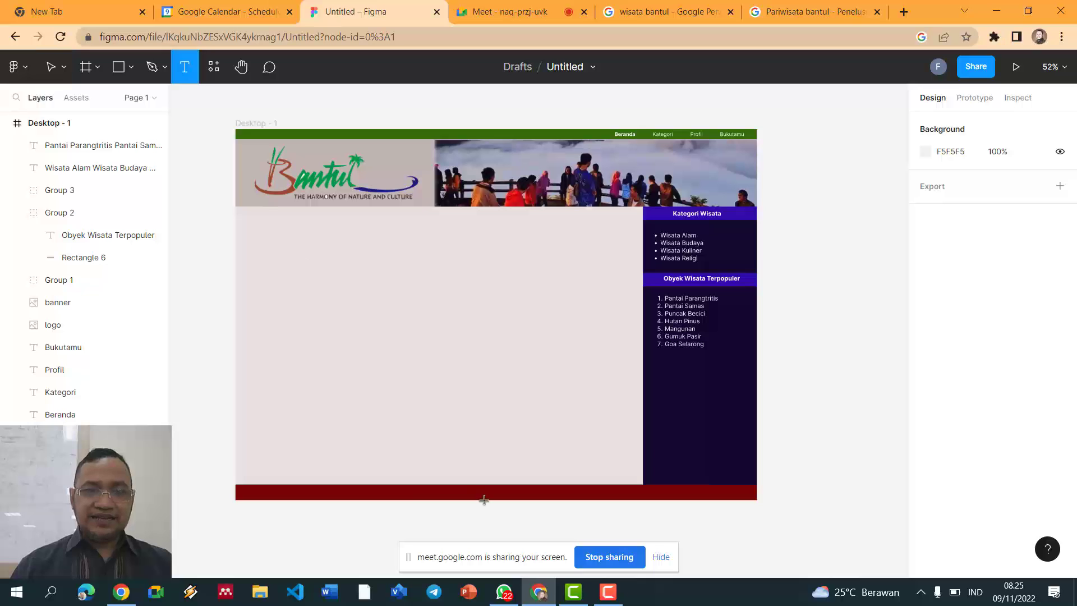
drag(412, 489, 590, 501)
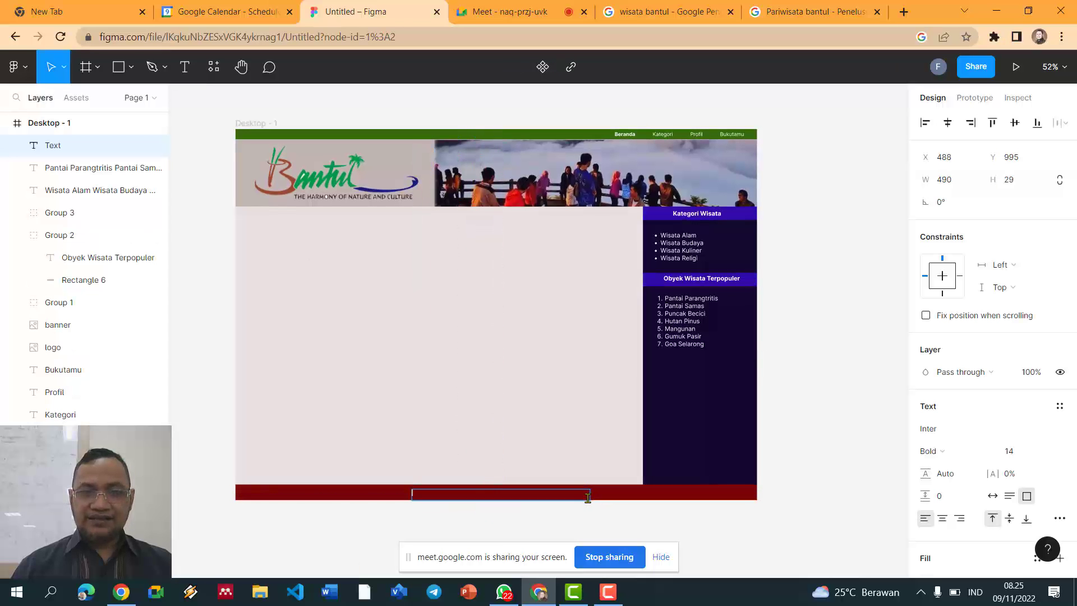
scroll(583, 491, up, 3)
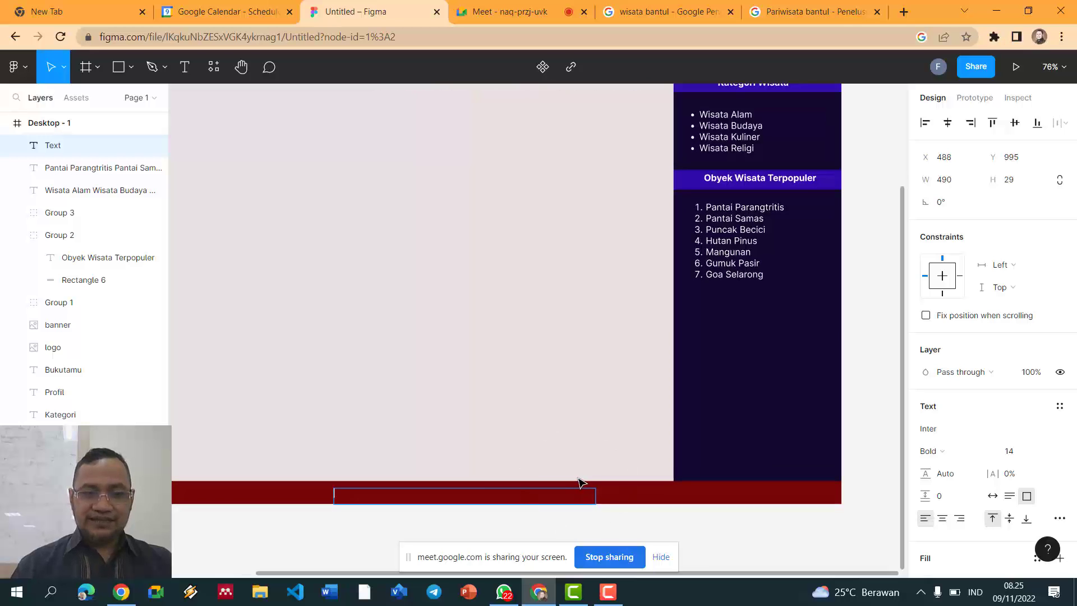
text(Copiright (c) Dinas Pari)
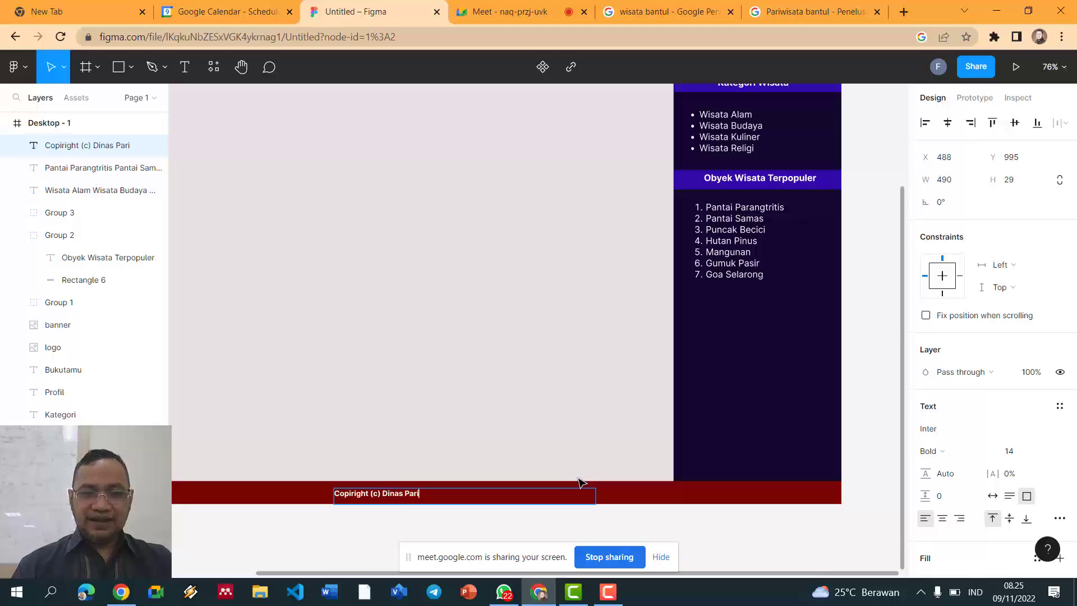
text(ta BAntotu)
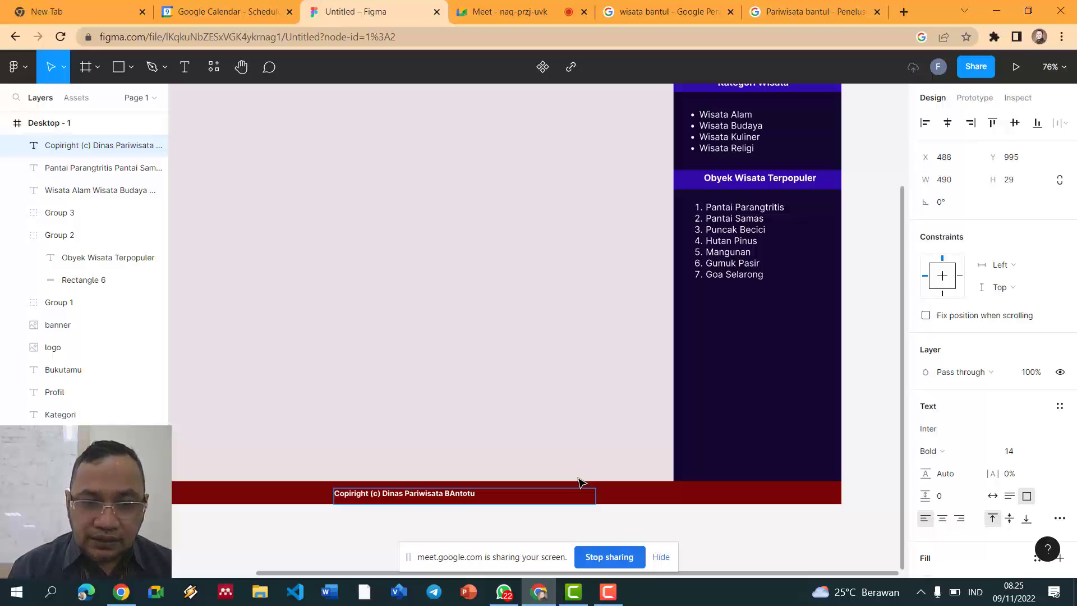
Step: Correct the ending to 'Bantul 2022', enlarge the footer text to 16, and nudge it into place
key(ctrl+shift+Left)
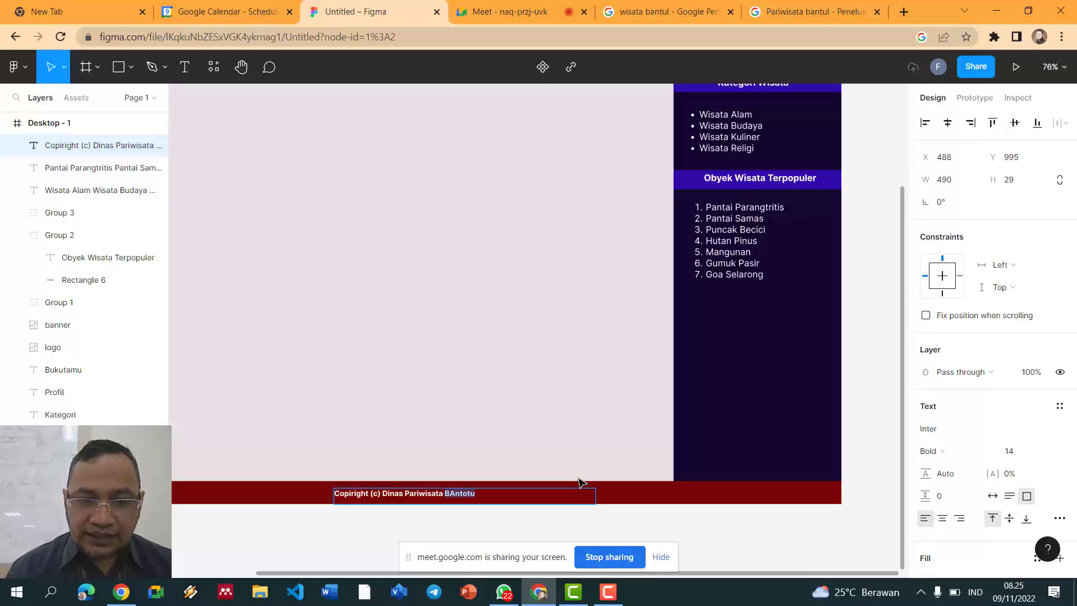
text(Ban)
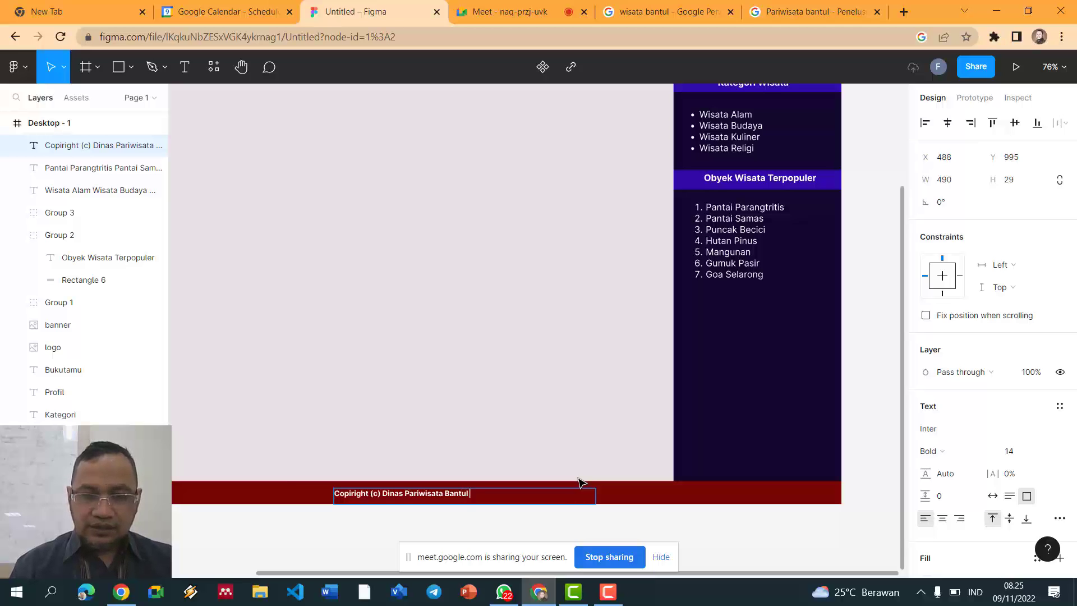
text(tul 20222)
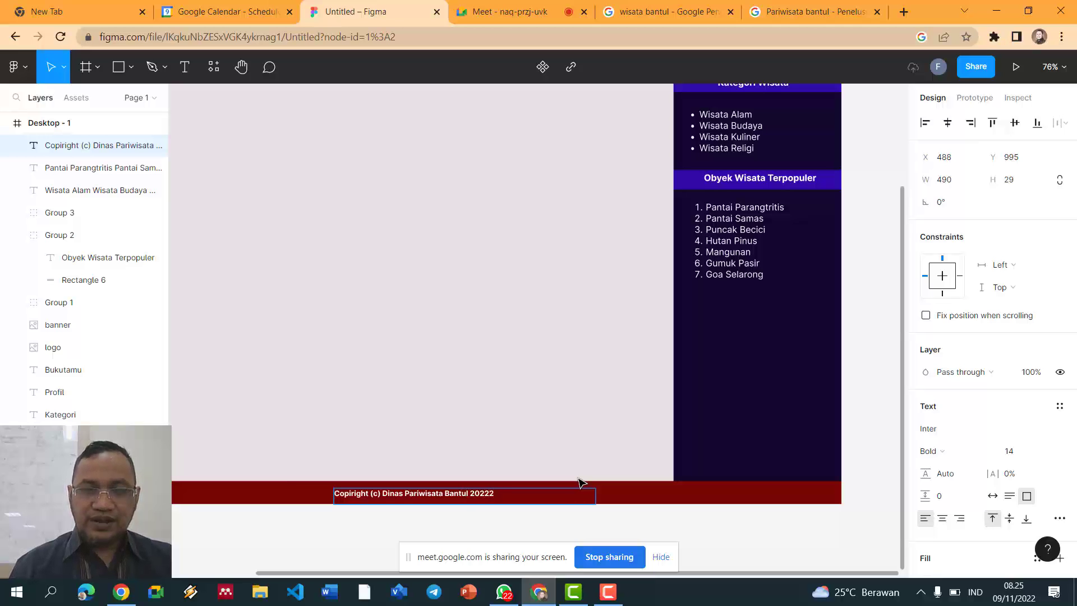
key(BackSpace)
key(ctrl+a)
key(ctrl+shift+period)
key(ctrl+shift+period)
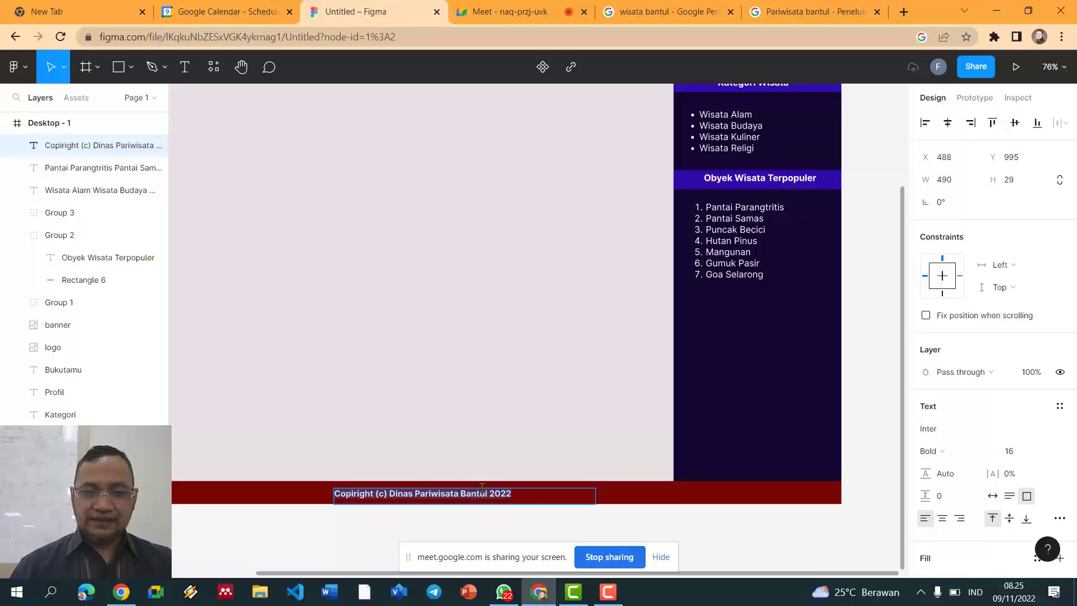
key(Escape)
drag(436, 500, 440, 499)
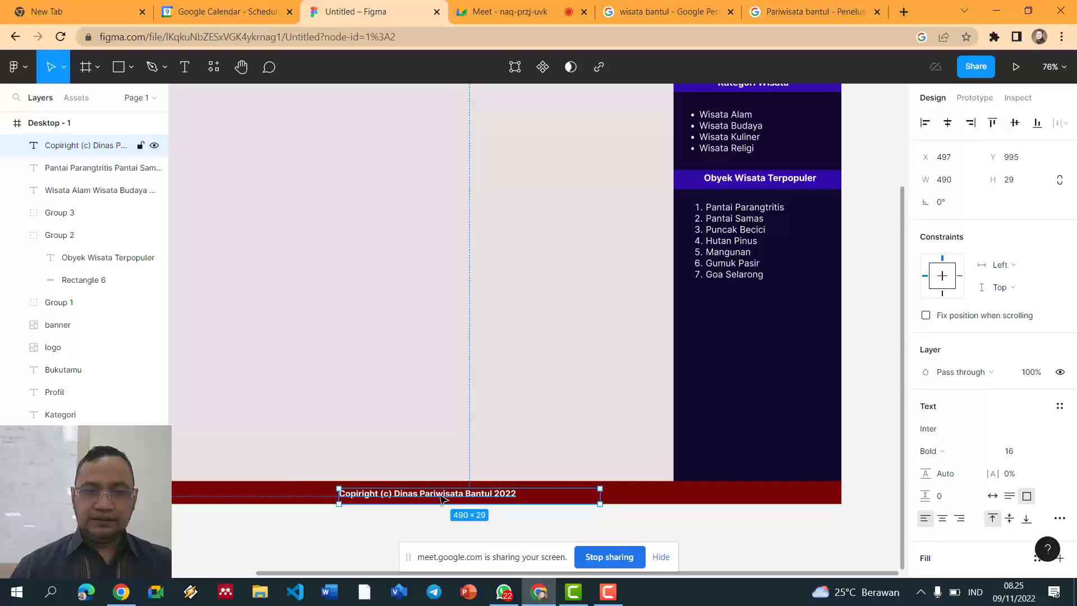
click(464, 409)
scroll(463, 410, down, 5)
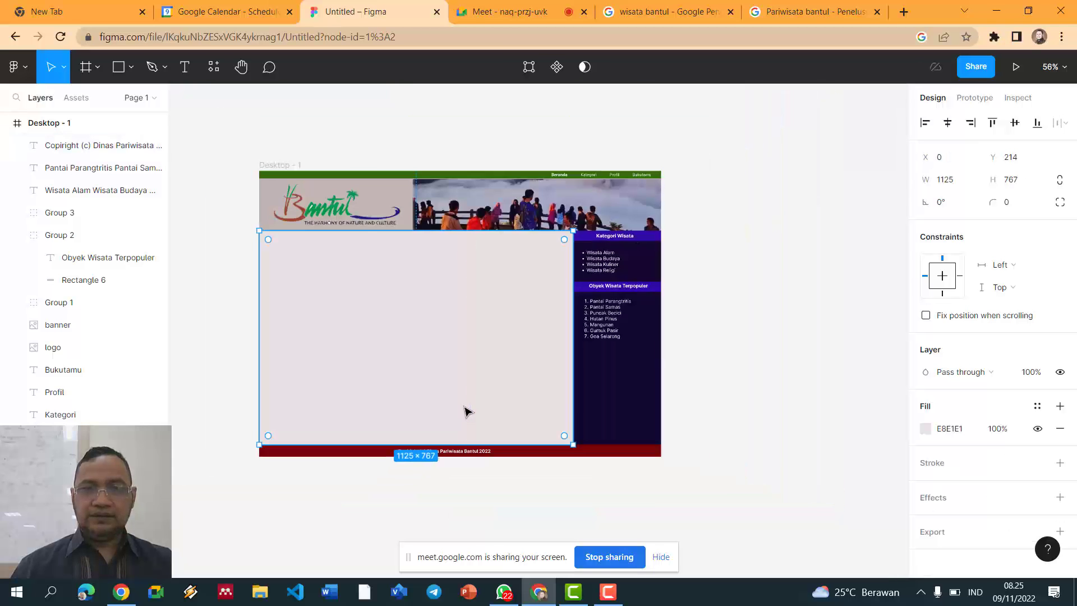
Step: Duplicate the Obyek Wisata Terpopuler heading and drag the copy lower in the sidebar
click(758, 356)
scroll(758, 357, up, 5)
scroll(758, 357, down, 3)
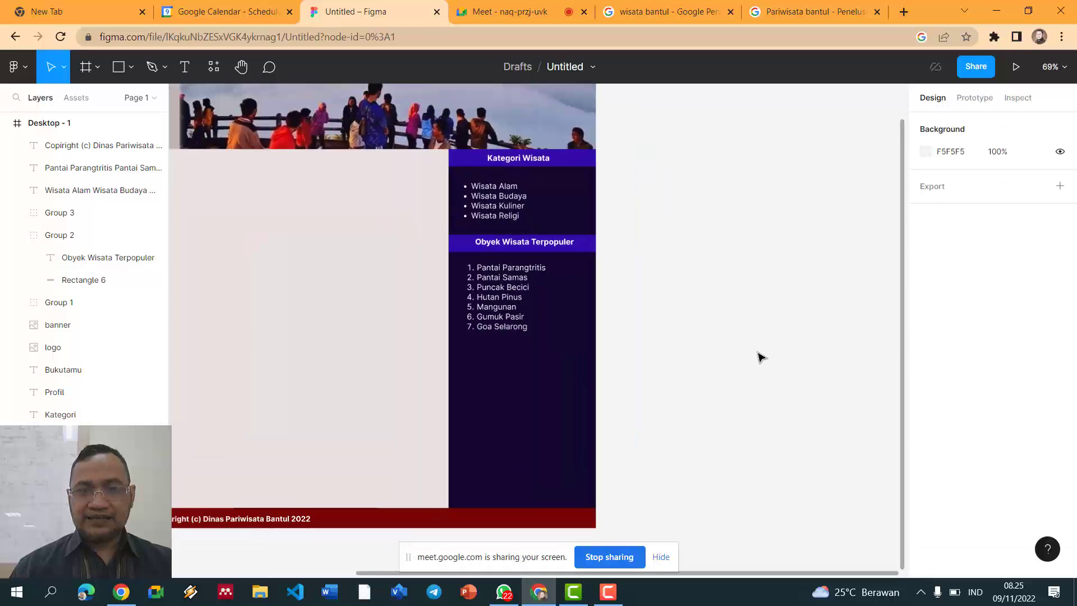
scroll(758, 356, down, 1)
scroll(452, 483, down, 2)
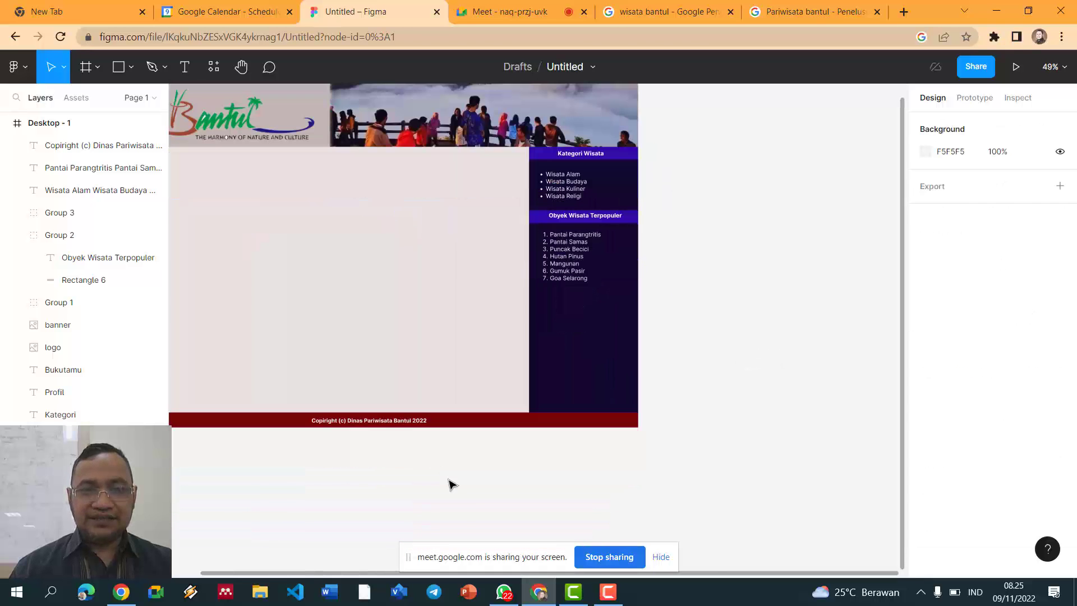
drag(391, 577, 323, 575)
scroll(727, 425, up, 1)
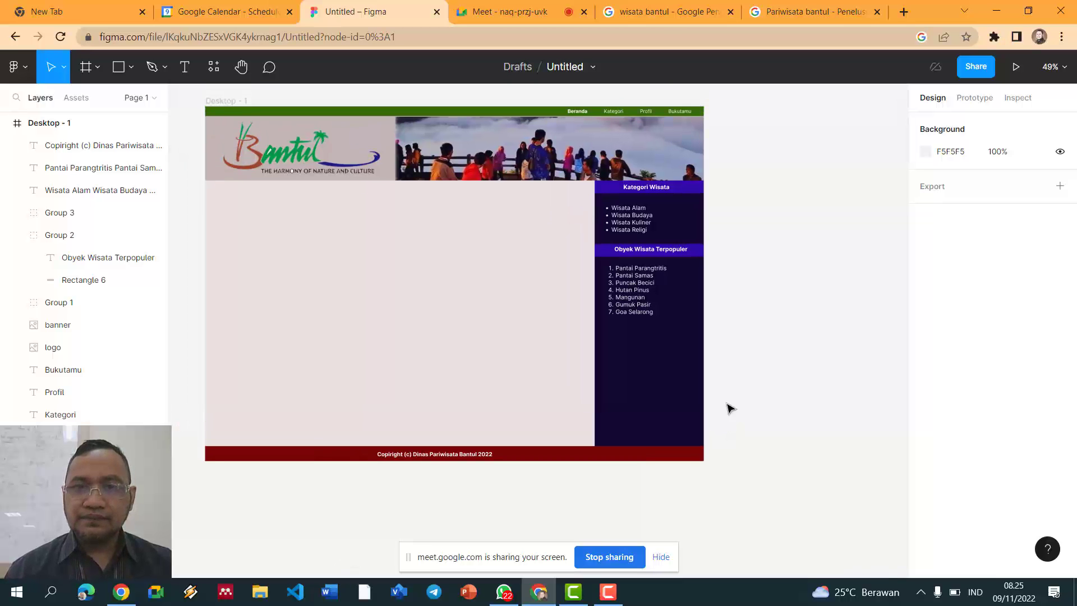
click(694, 254)
key(ctrl+d)
drag(696, 255, 696, 352)
Step: Retitle the copied heading 'Peta Obyek Wisata'
ctrl+scroll(757, 337, up, 3)
double_click(584, 371)
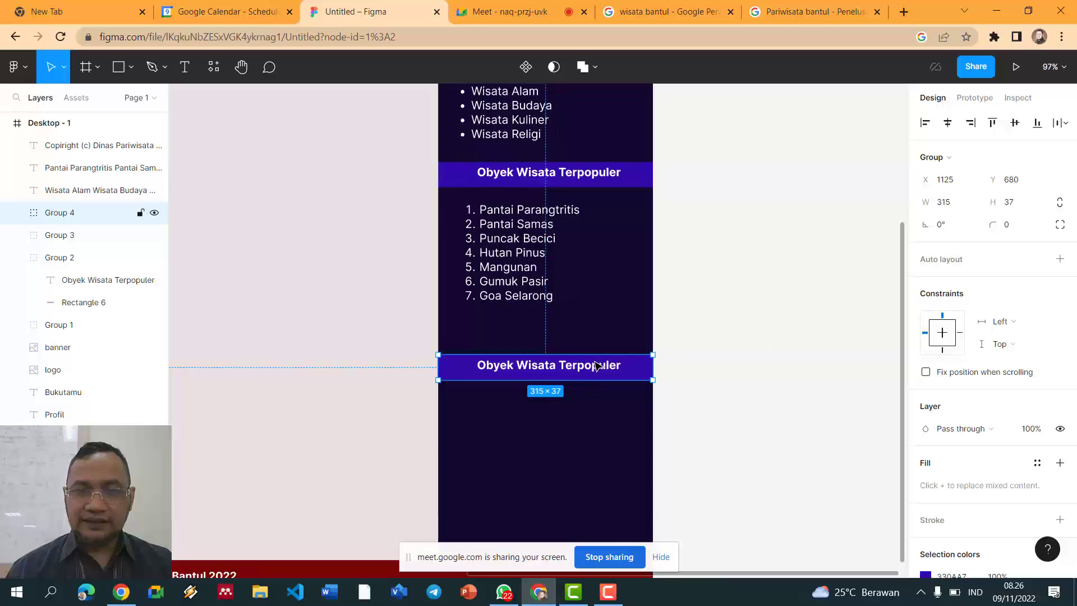
double_click(572, 364)
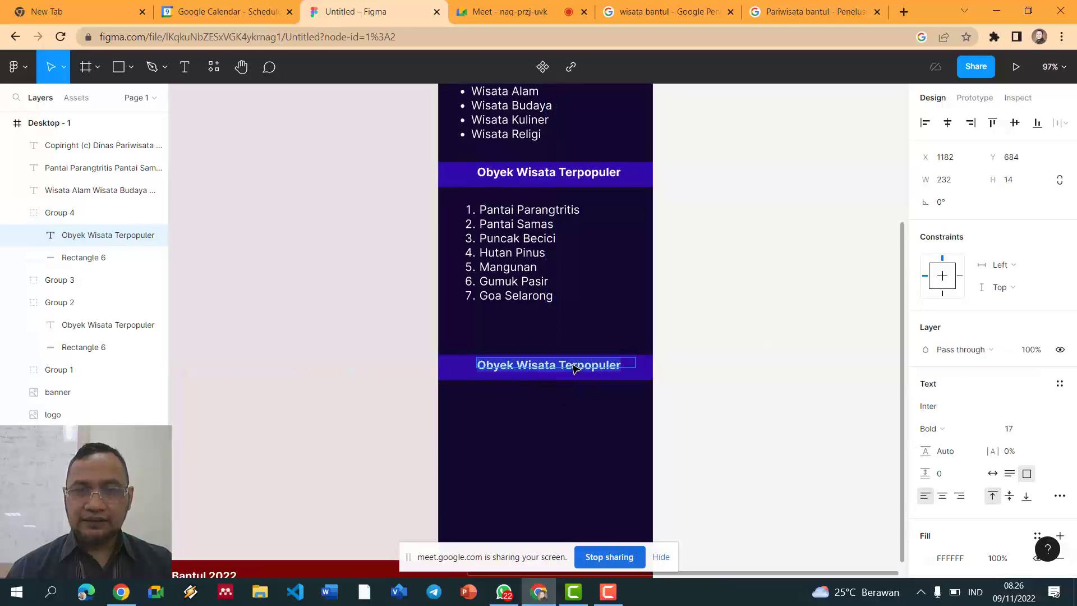
key(ctrl+a)
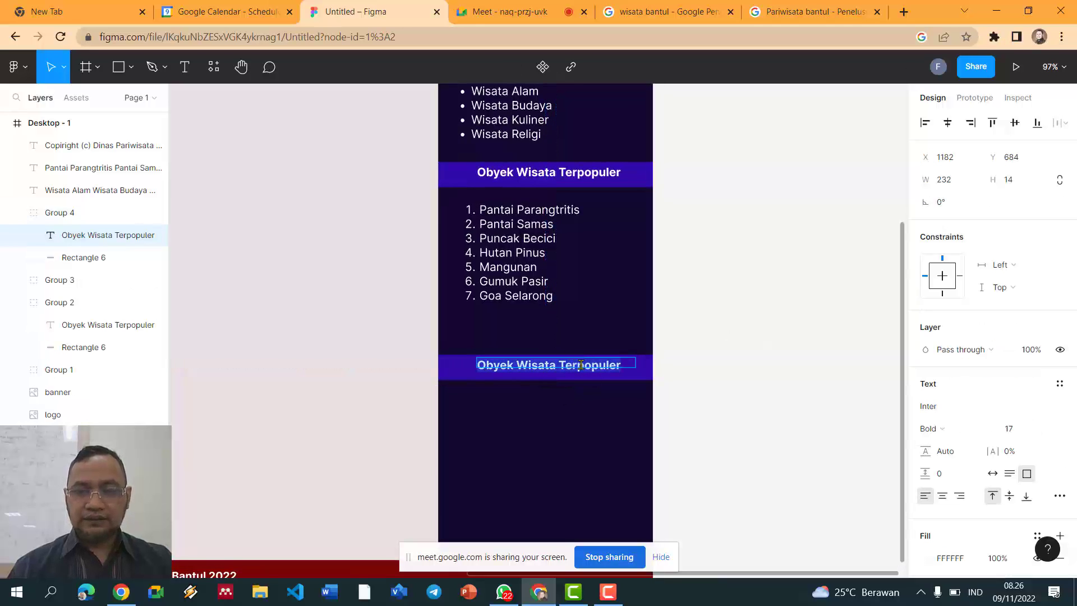
text(Per)
text(a Obyej)
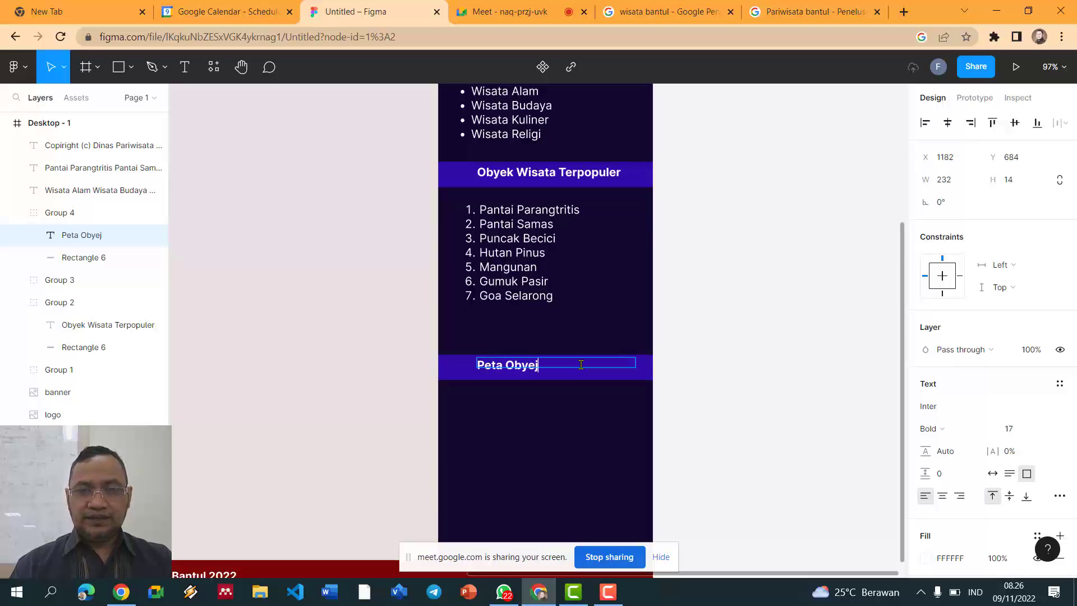
key(BackSpace)
text(k Wisata)
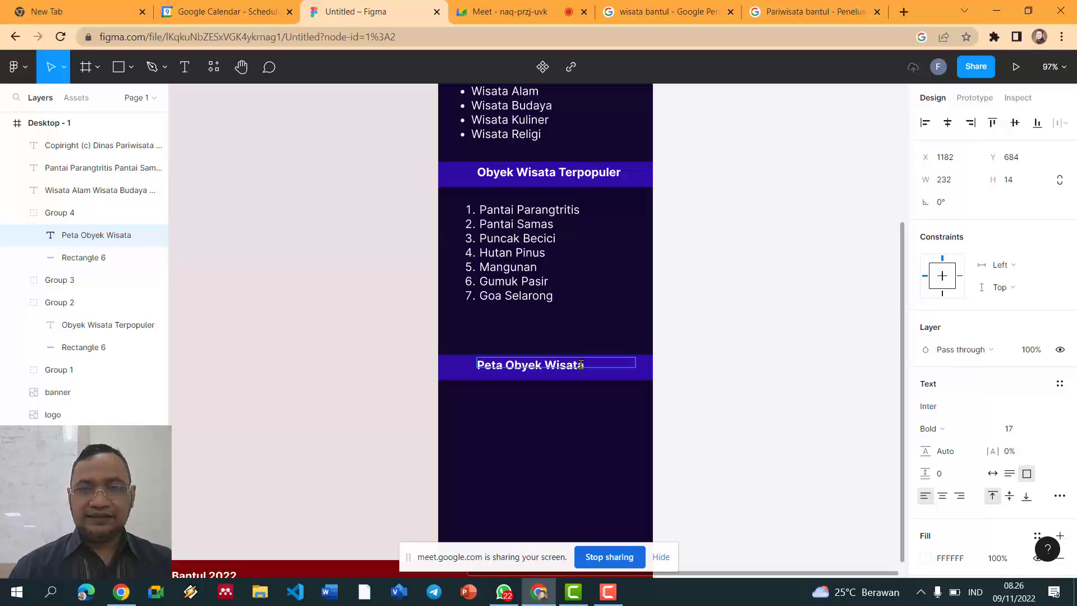
key(Escape)
key(Escape)
Step: Move the Peta Obyek Wisata heading up and shift the numbered list slightly left
drag(650, 380, 655, 349)
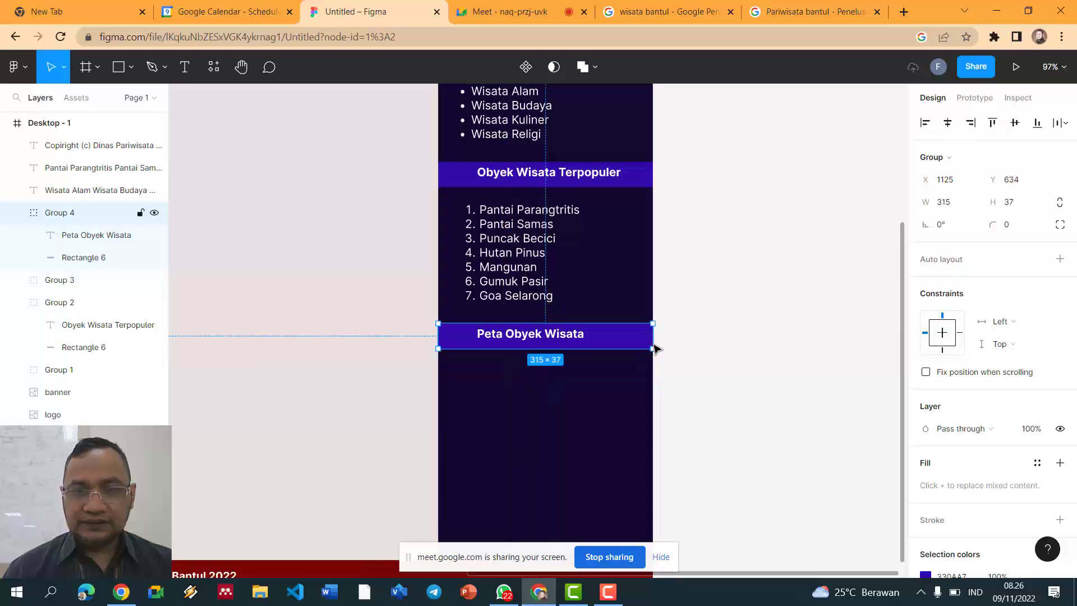
click(758, 318)
drag(524, 281, 515, 280)
click(675, 273)
scroll(674, 274, down, 3)
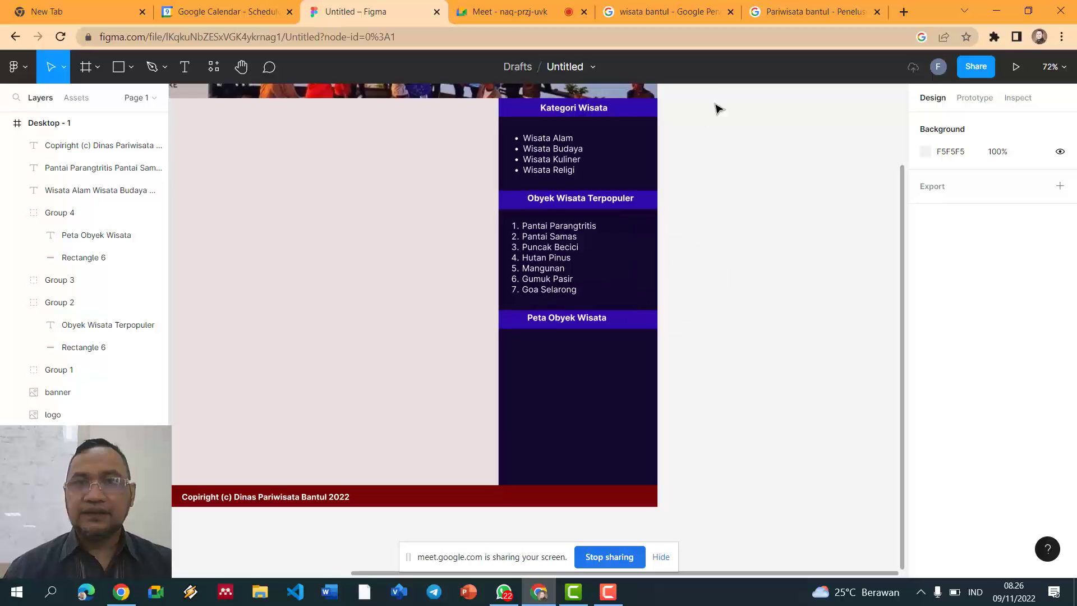
Step: Search Google Images for 'peta wisata bantul'
click(524, 10)
click(659, 8)
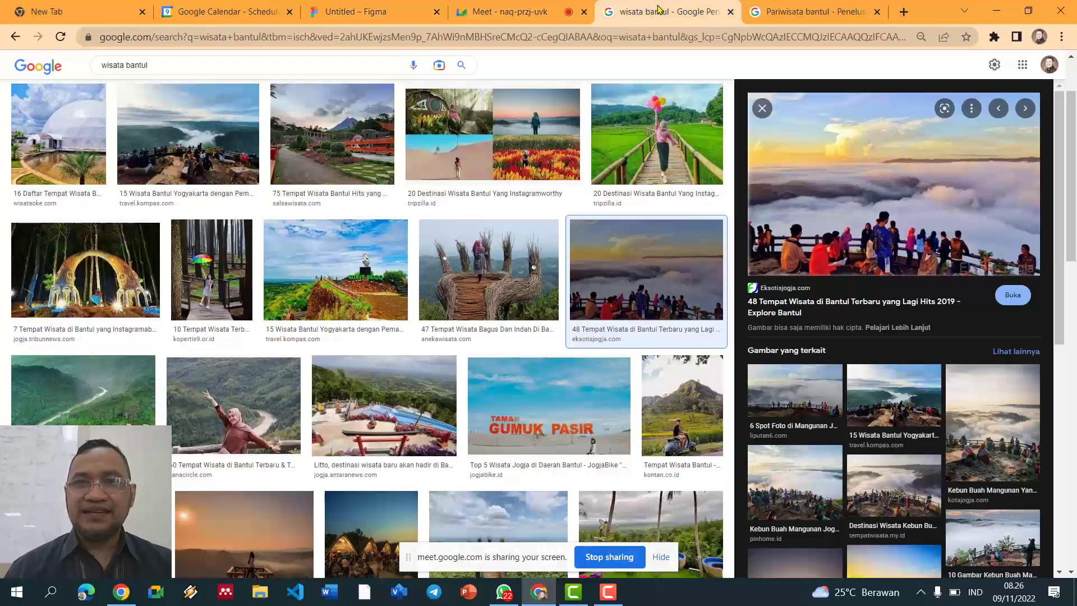
triple_click(236, 64)
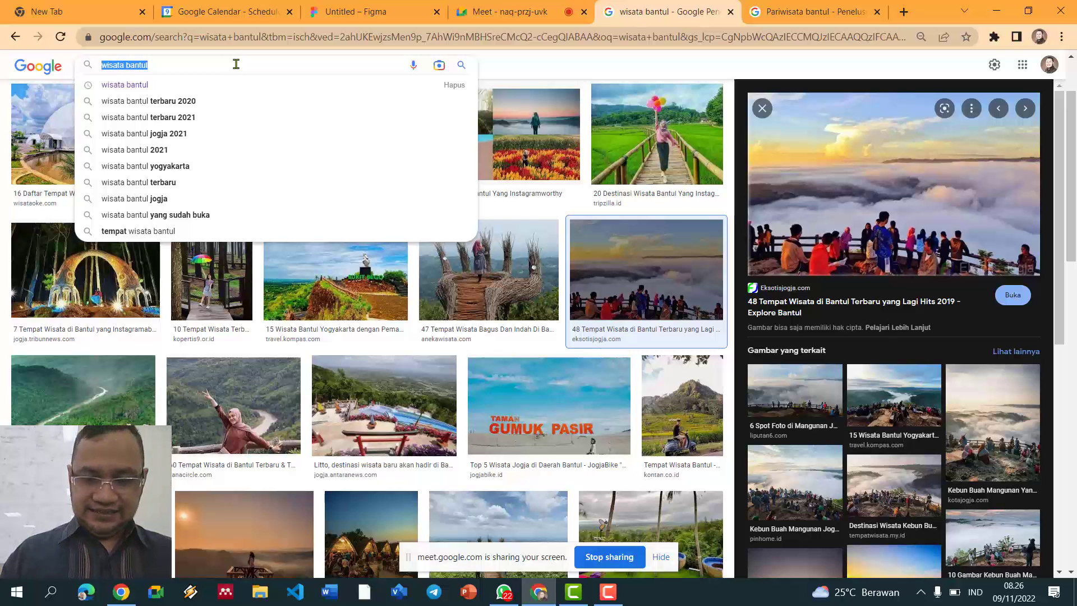
text(peta wisata)
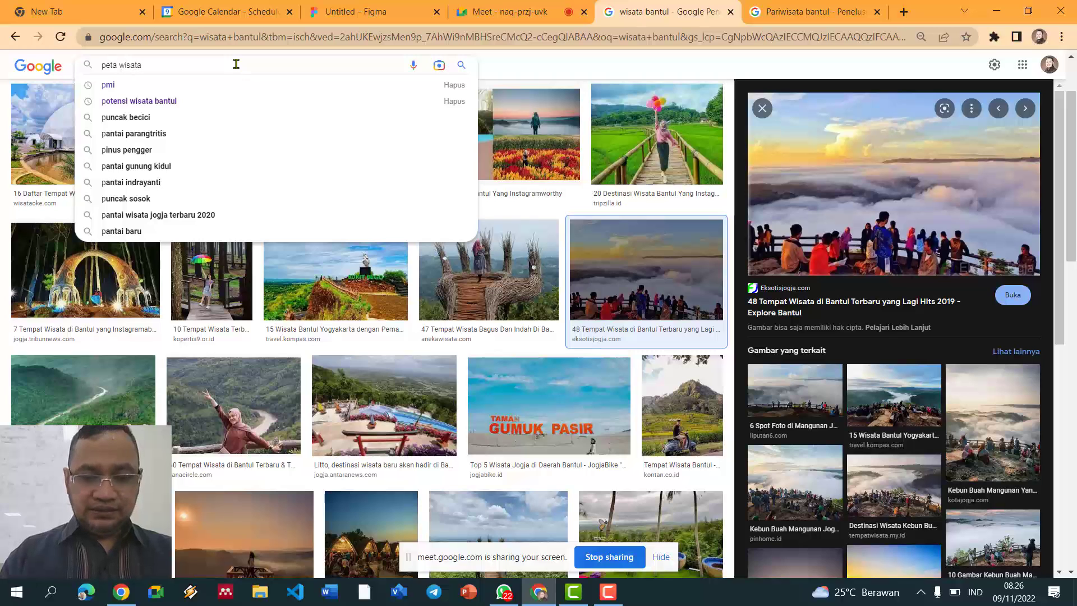
text( bantul)
key(Return)
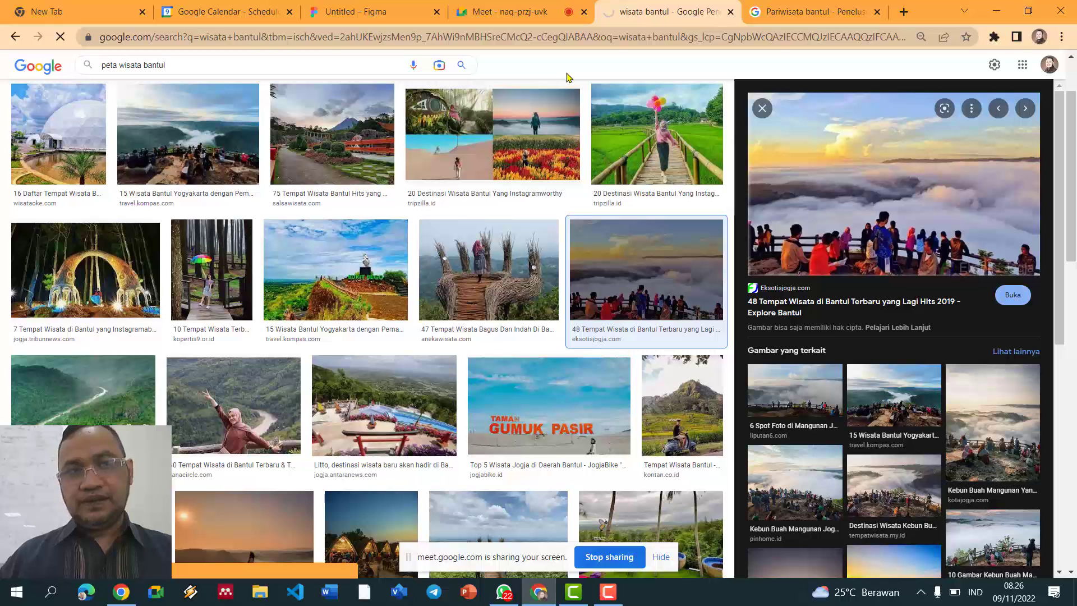
click(508, 13)
click(625, 11)
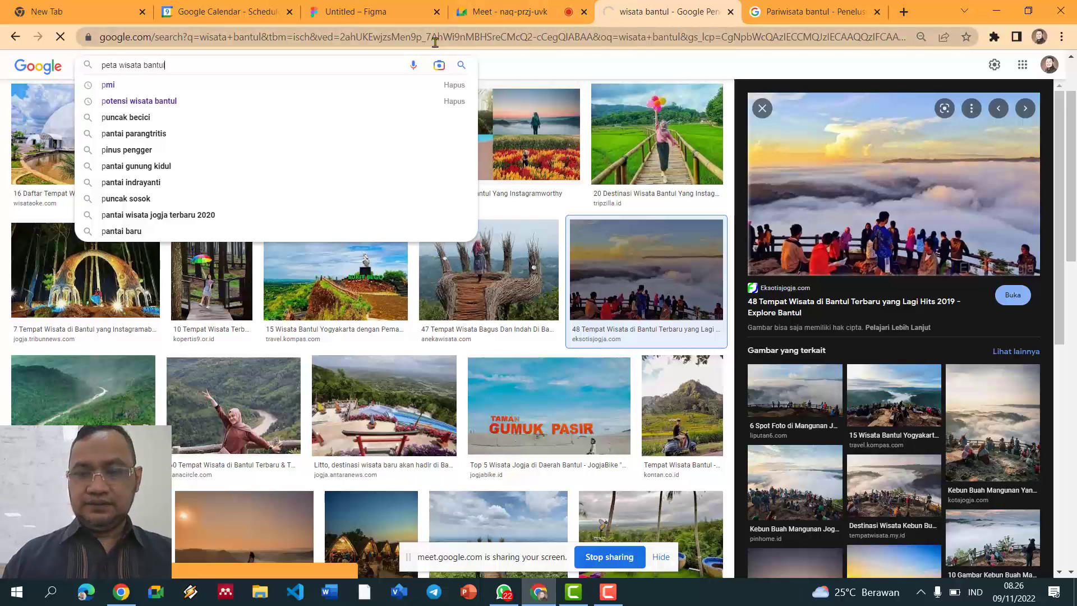
key(Return)
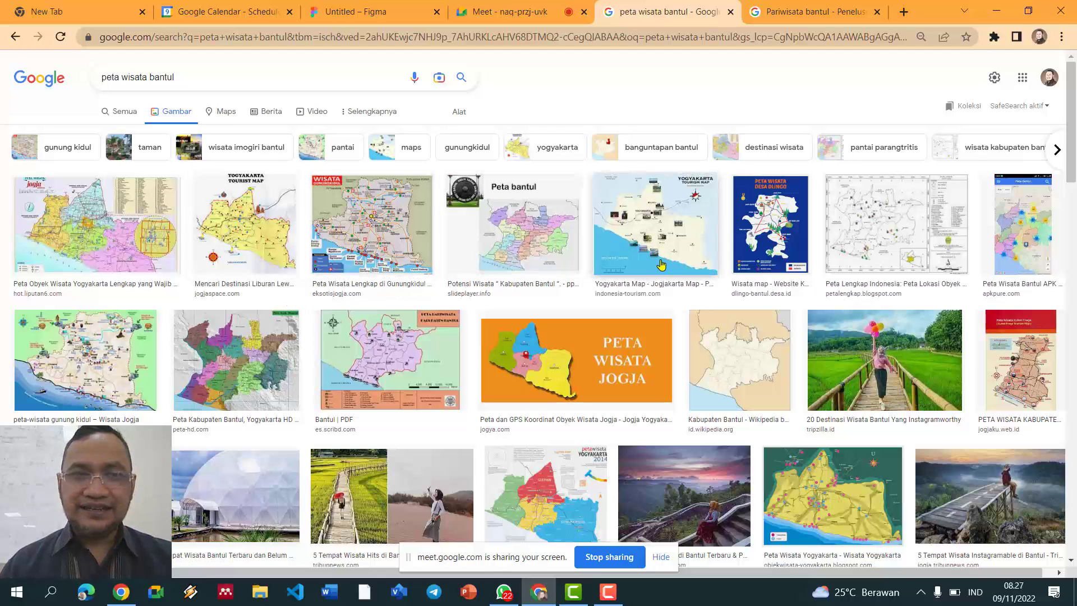
Step: Preview the Desa Dlingo tourism map result and copy the image
click(264, 225)
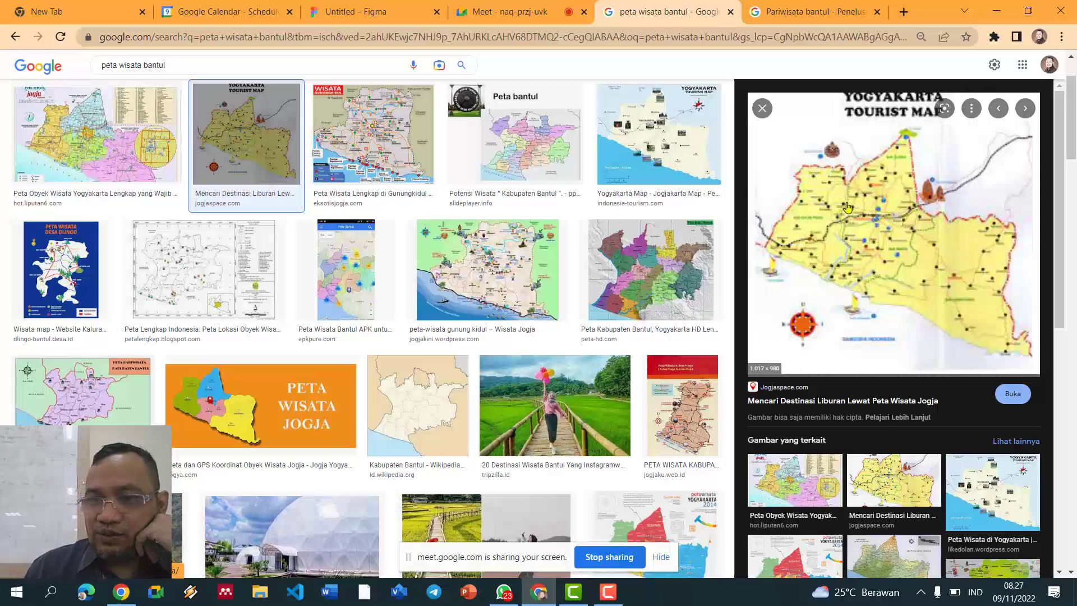
scroll(564, 236, down, 2)
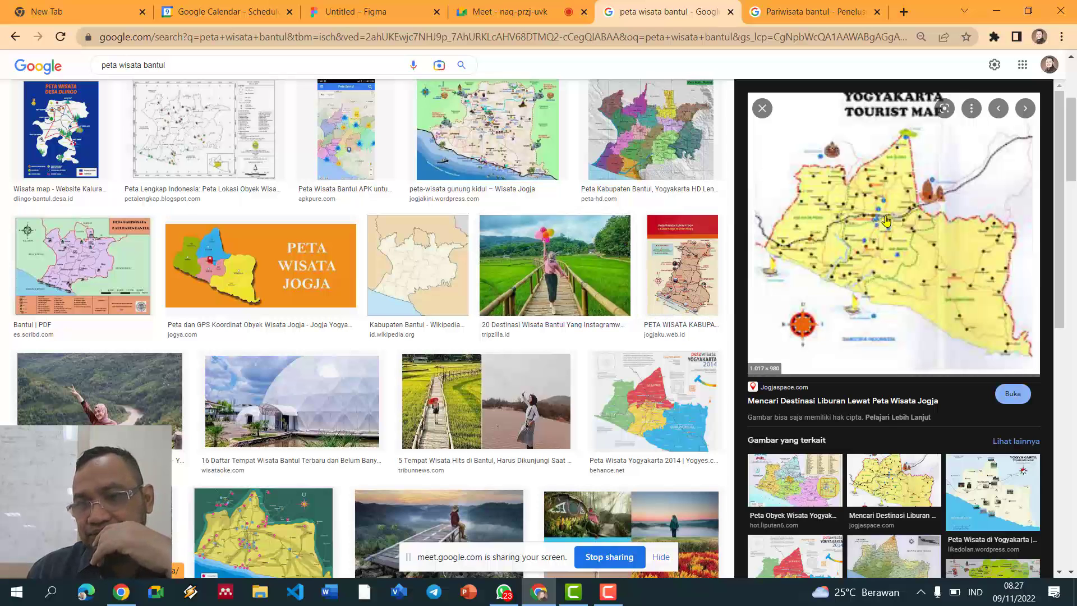
scroll(461, 313, down, 3)
scroll(461, 313, up, 1)
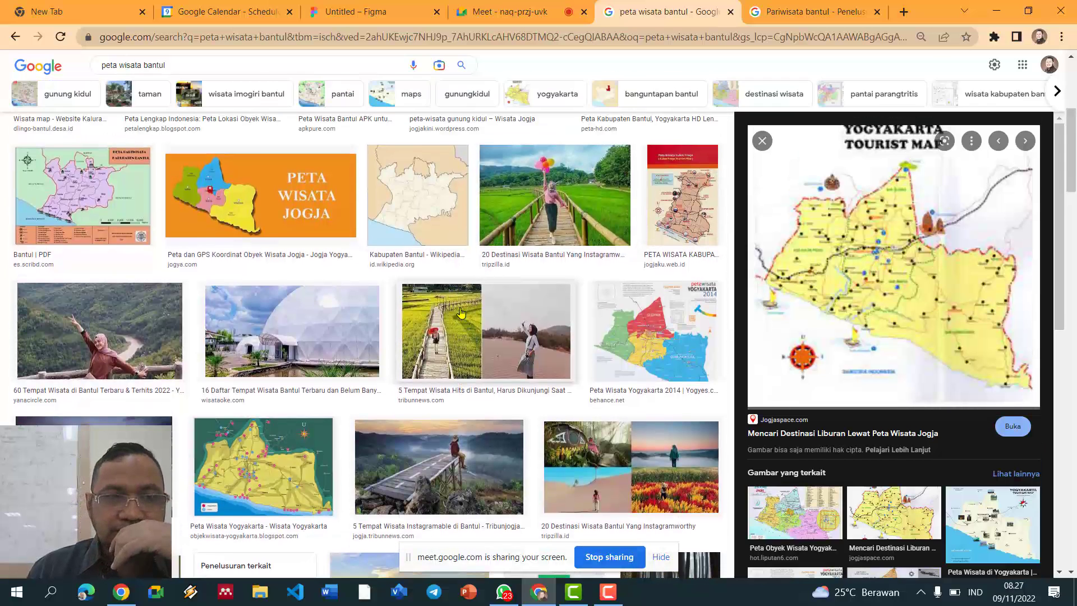
scroll(519, 306, up, 2)
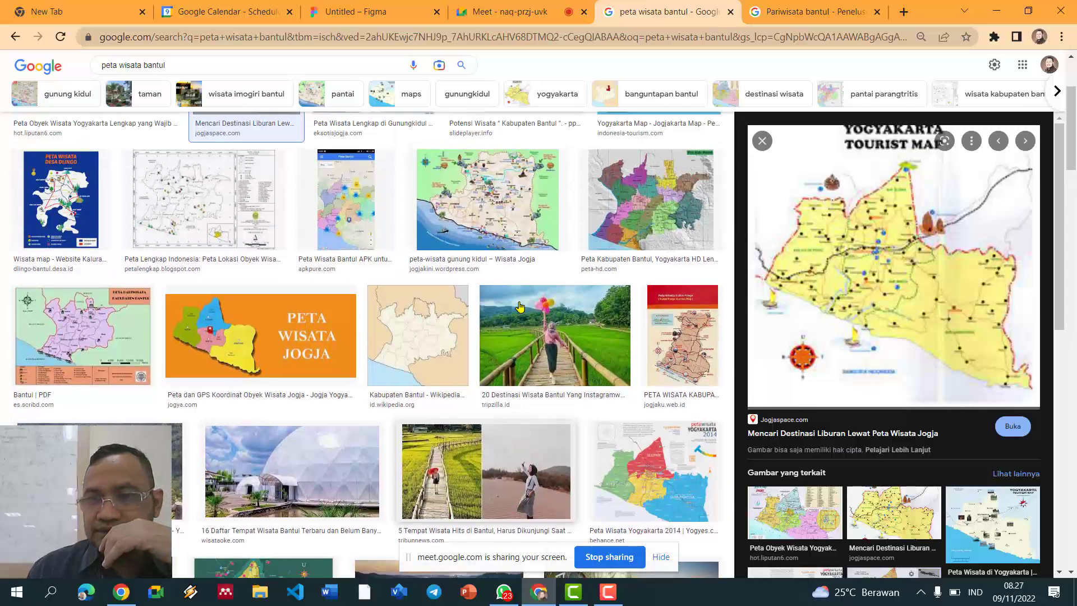
scroll(519, 306, up, 2)
scroll(519, 307, up, 1)
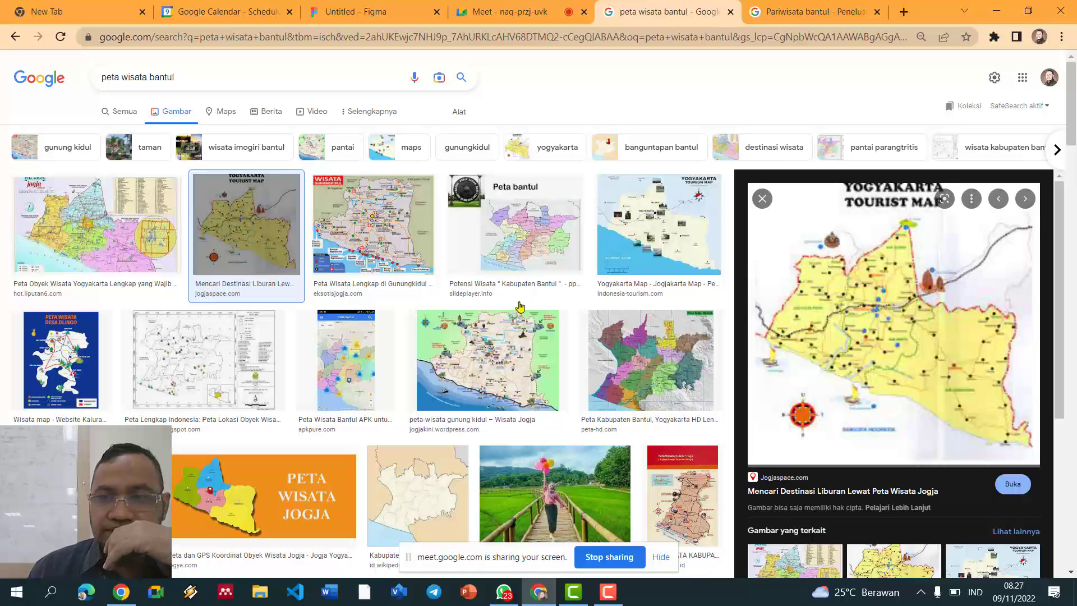
click(67, 373)
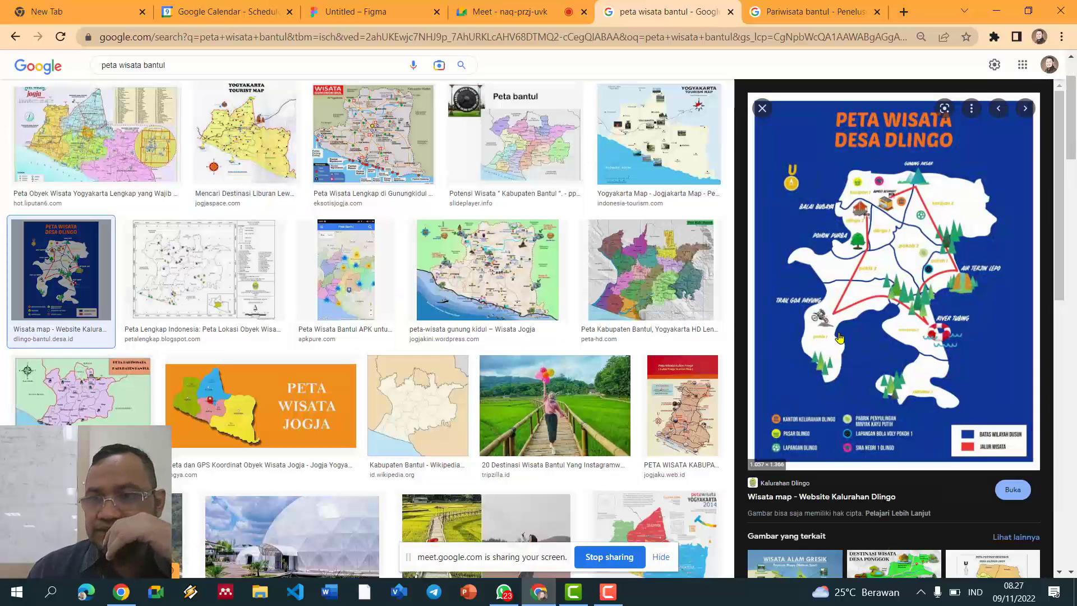
right_click(863, 250)
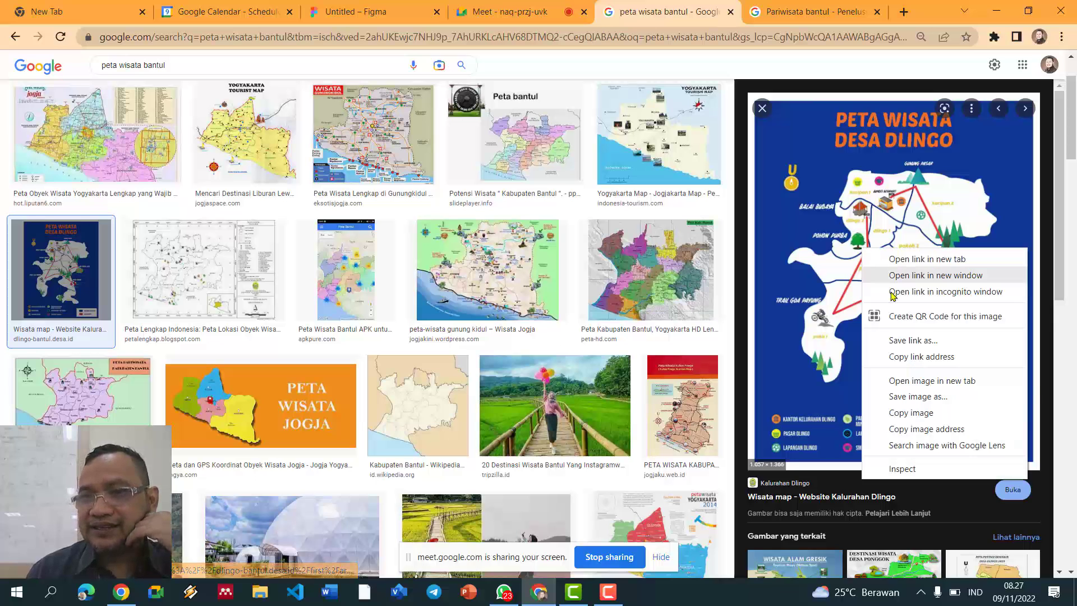
click(928, 412)
Step: Go through the browser tabs back to the Figma design
click(235, 12)
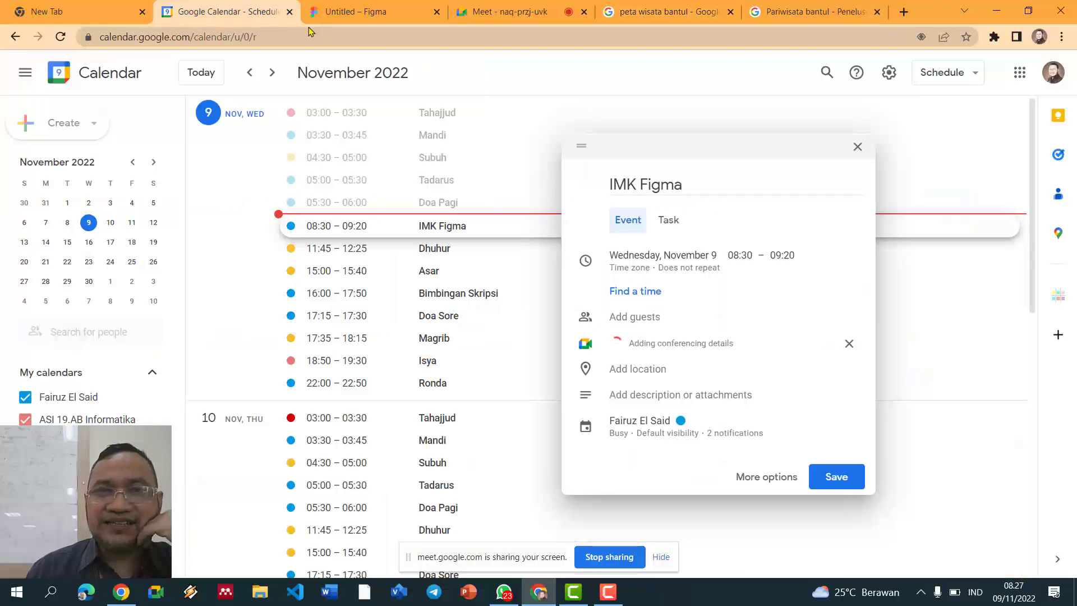
click(504, 11)
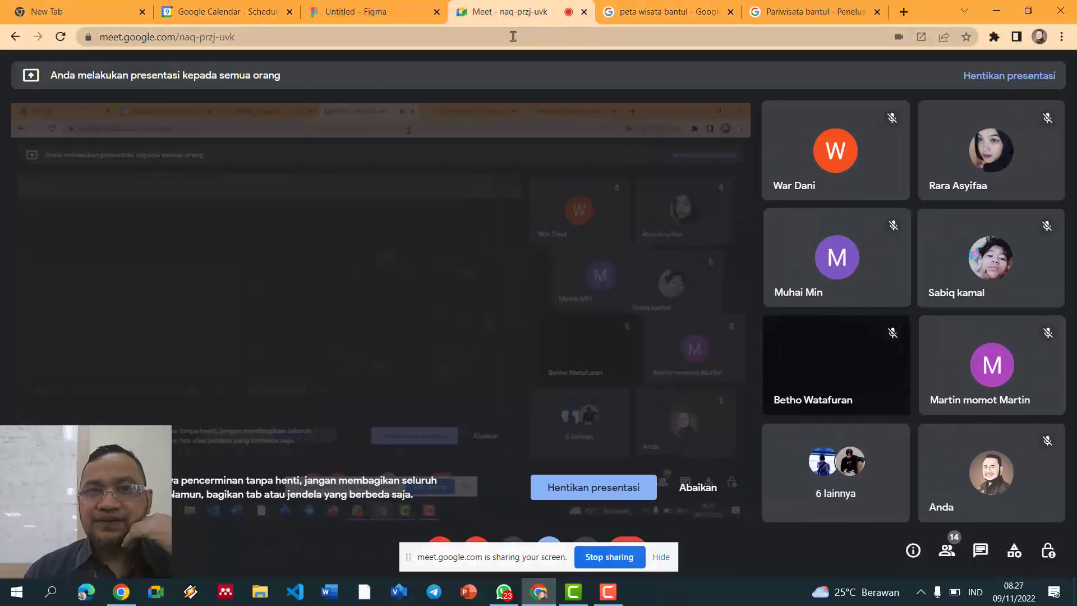
click(376, 10)
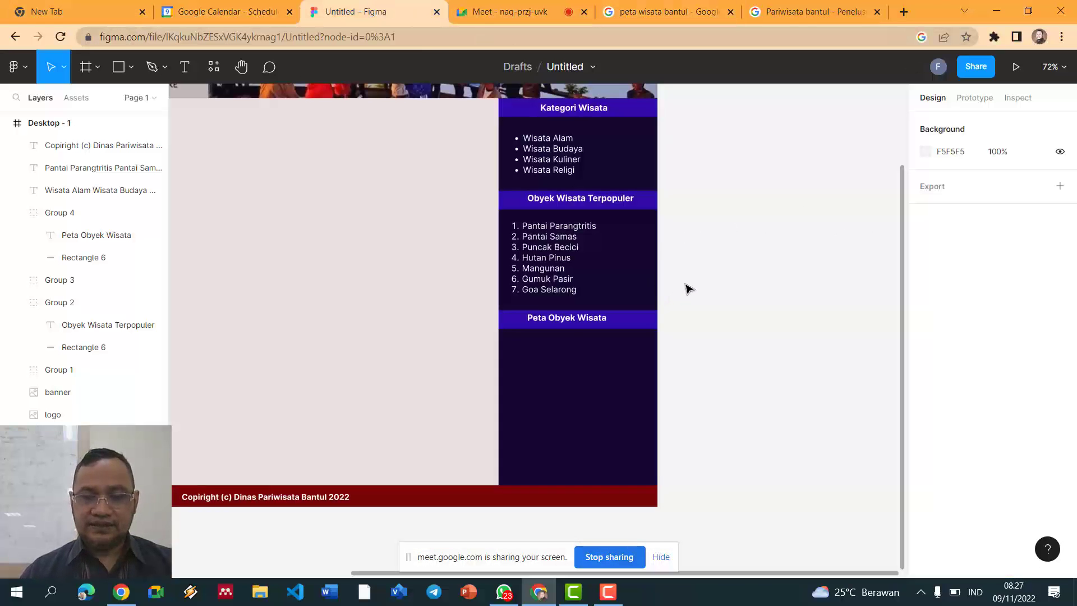
Step: Paste the Dlingo map, shrink it to sidebar width and place it under the Peta Obyek Wisata heading
key(ctrl+v)
key(shift+1)
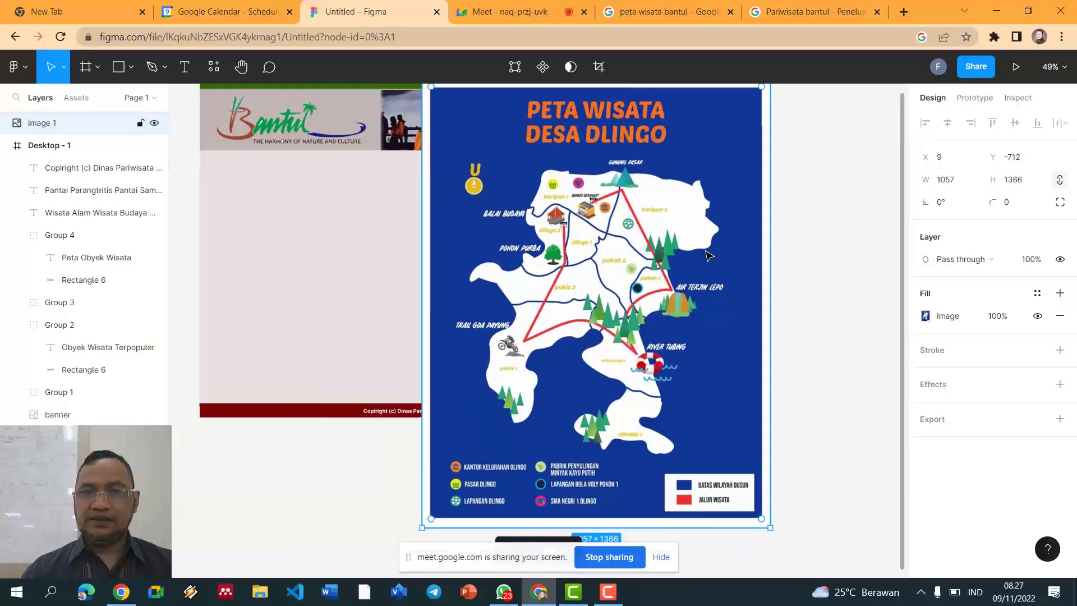
drag(753, 117, 603, 277)
drag(617, 275, 637, 269)
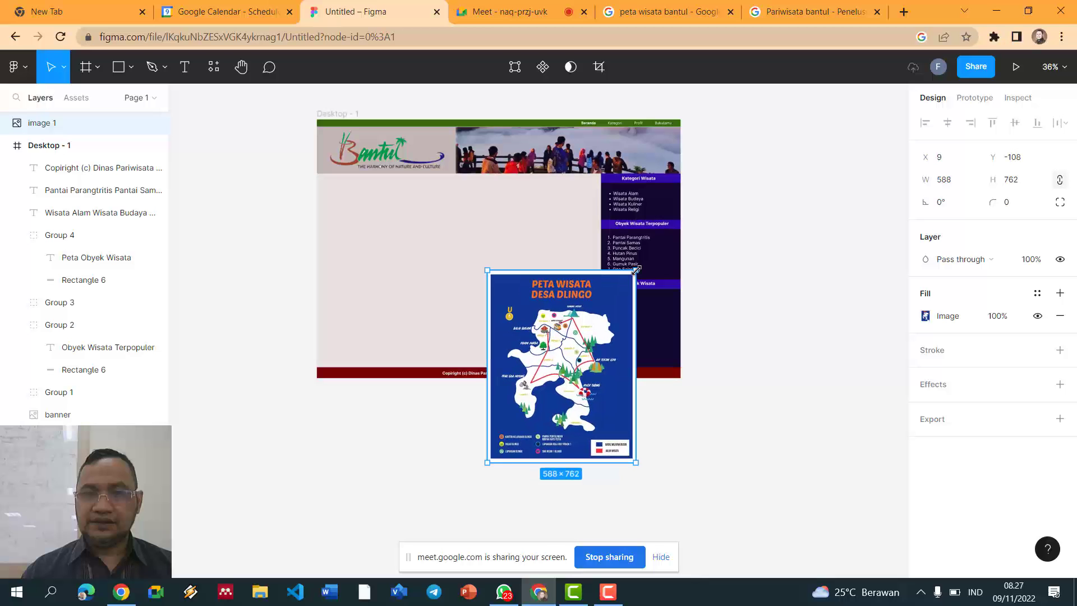
drag(623, 325, 734, 346)
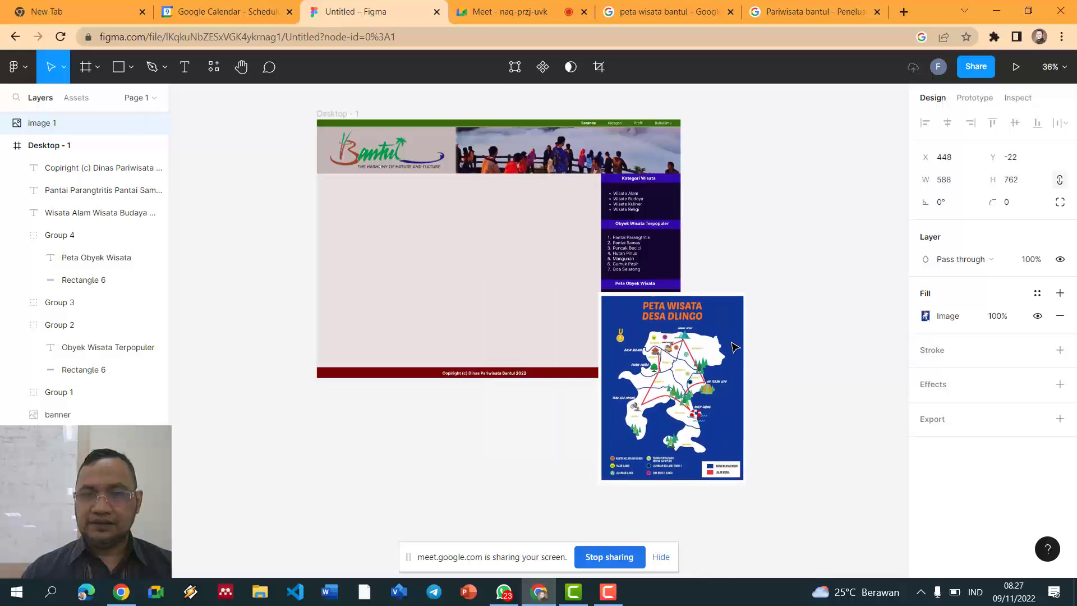
drag(748, 485, 681, 365)
click(741, 354)
scroll(741, 355, up, 5)
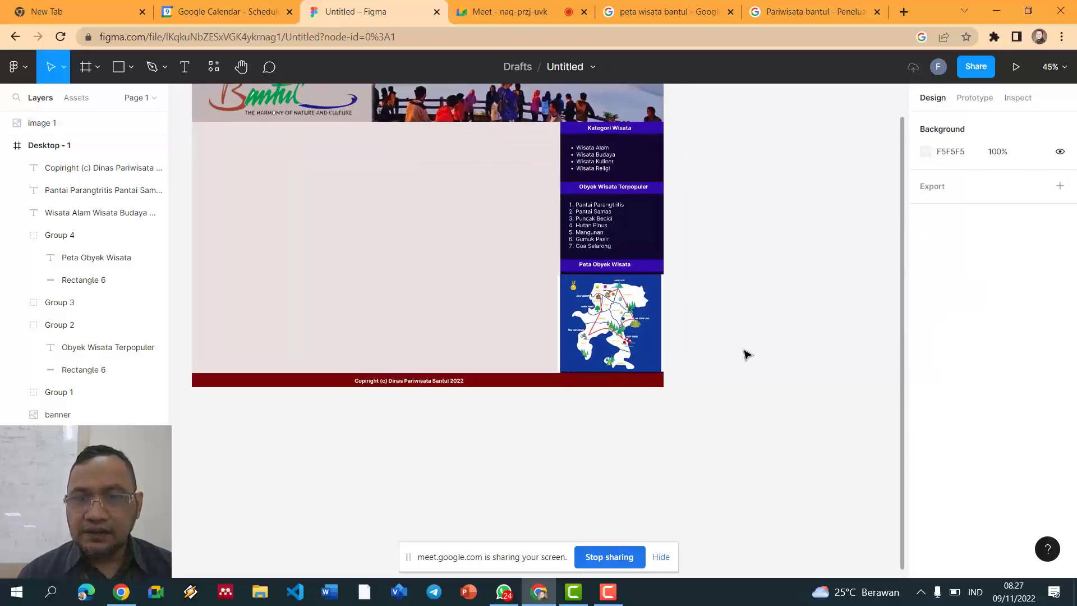
drag(557, 348, 562, 339)
drag(593, 298, 584, 295)
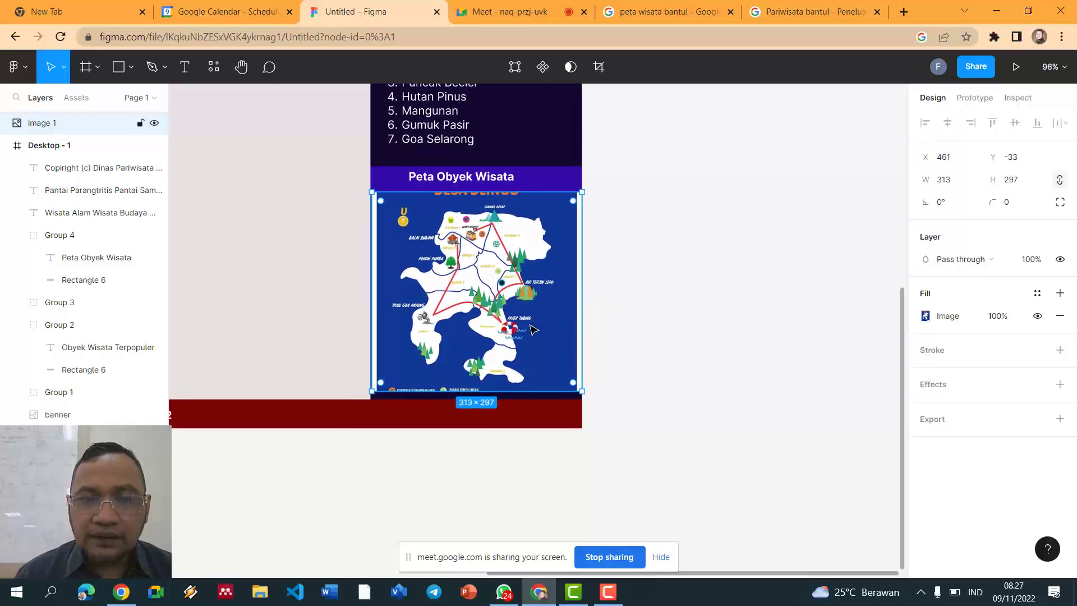
Step: Crop the map to 303×297 and lower it slightly into its sidebar slot
click(599, 67)
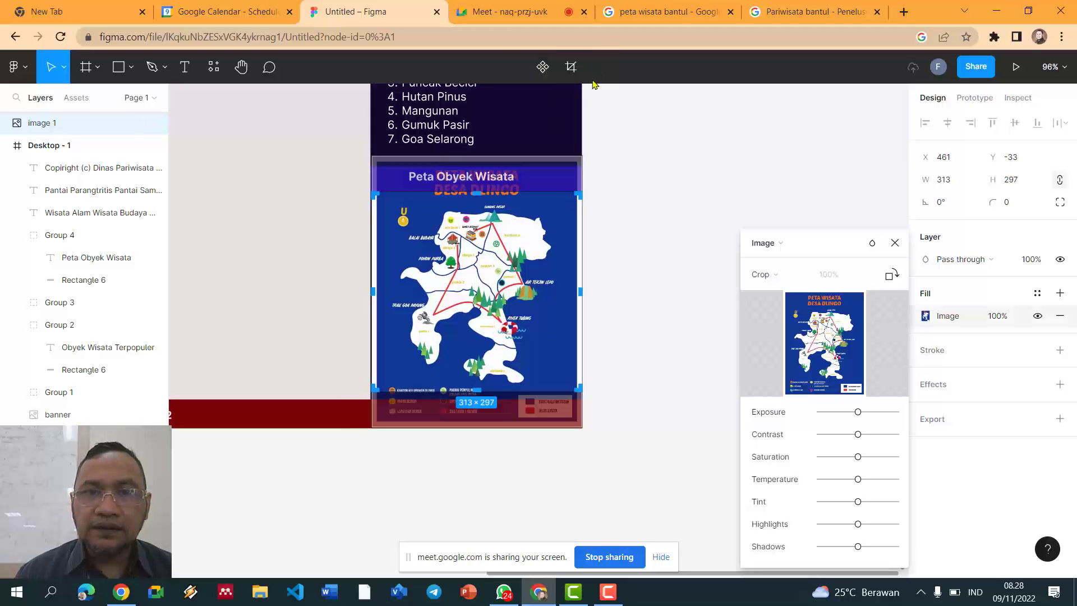
drag(586, 293, 580, 293)
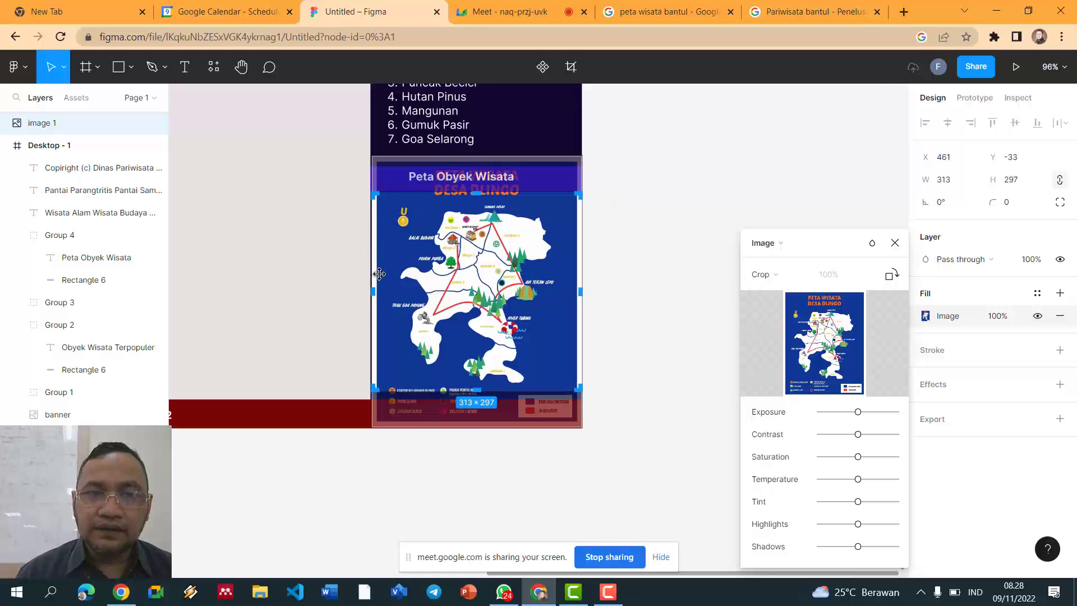
drag(374, 290, 381, 290)
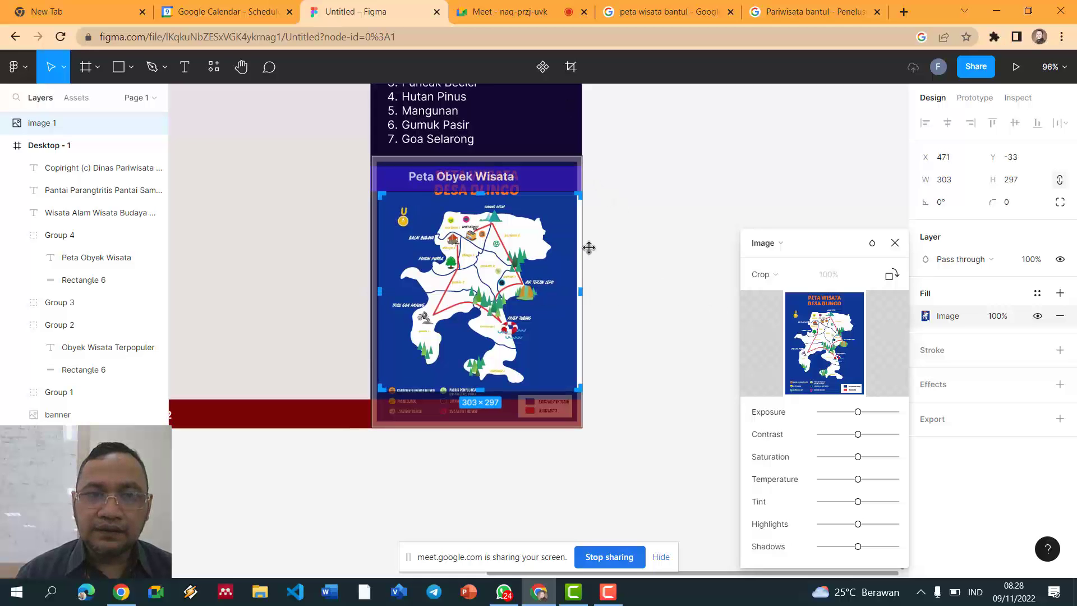
drag(490, 260, 485, 261)
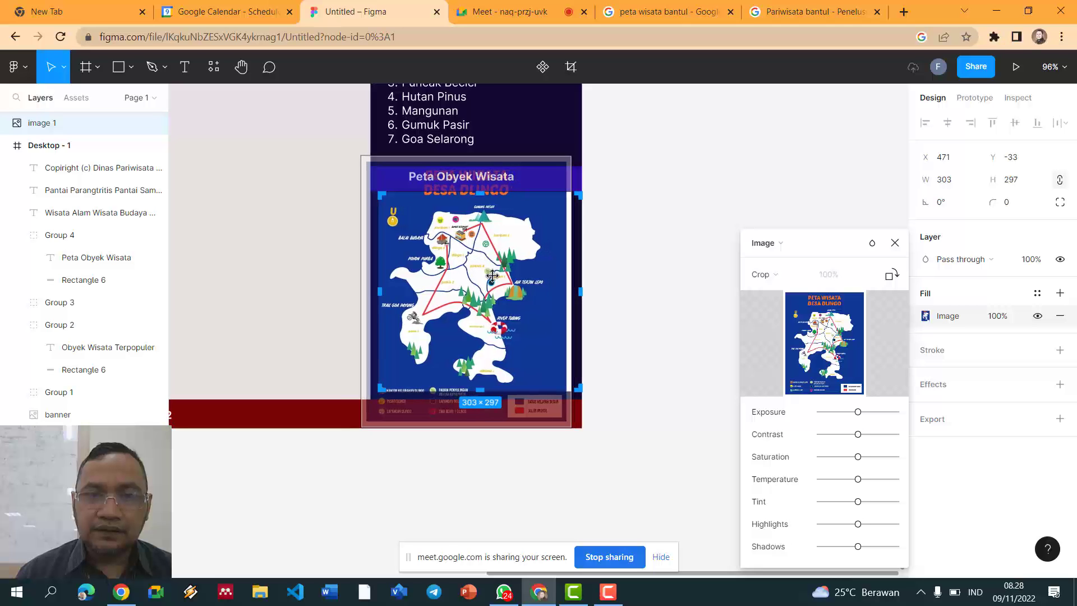
drag(570, 425, 593, 429)
drag(596, 161, 595, 146)
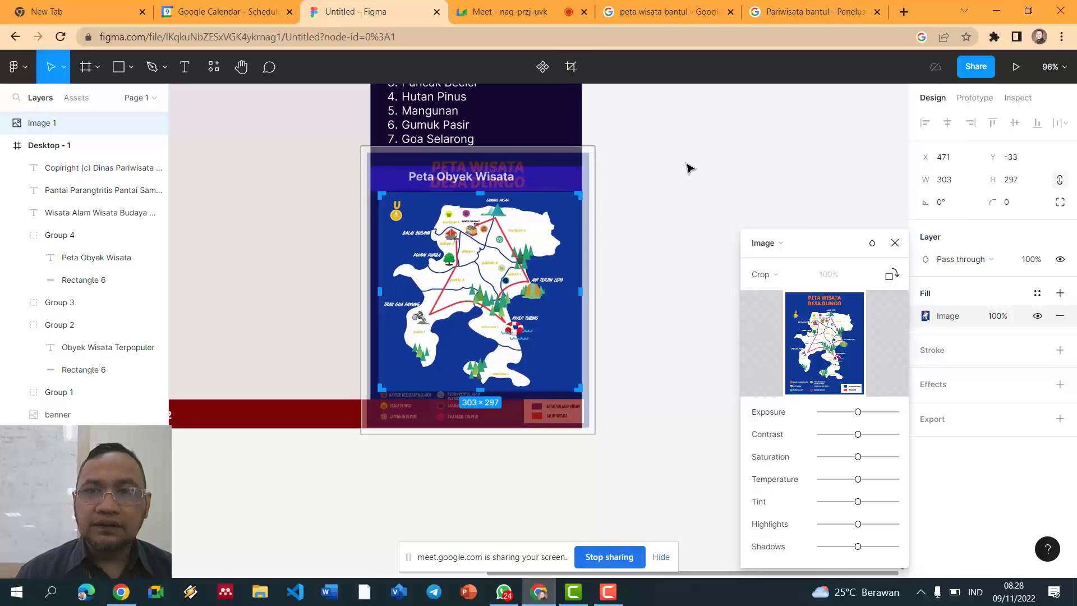
click(894, 243)
click(779, 234)
click(542, 287)
drag(541, 288, 544, 288)
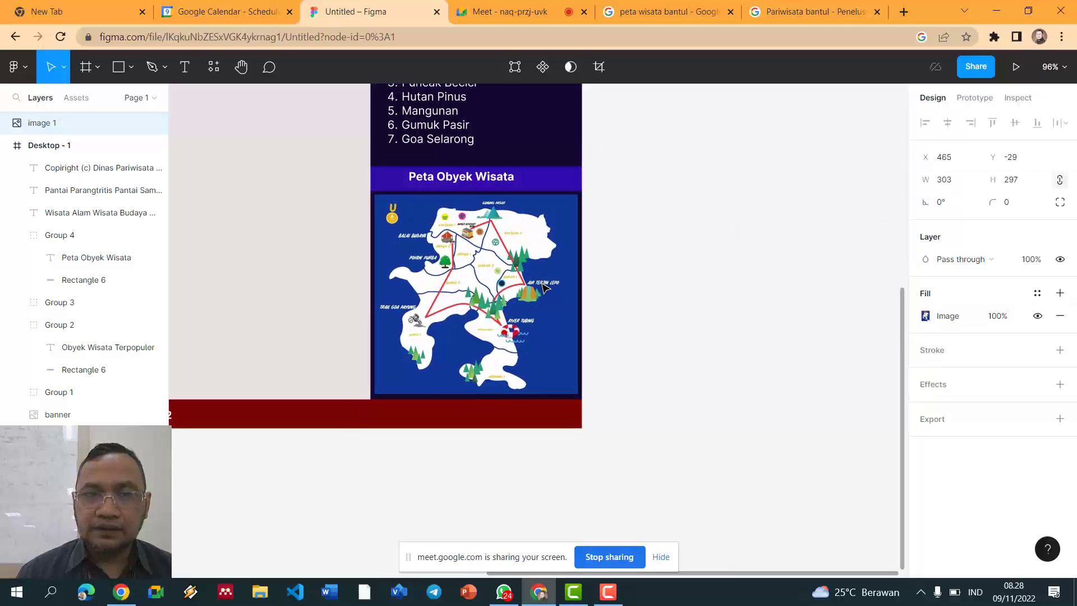
click(649, 277)
scroll(649, 277, down, 5)
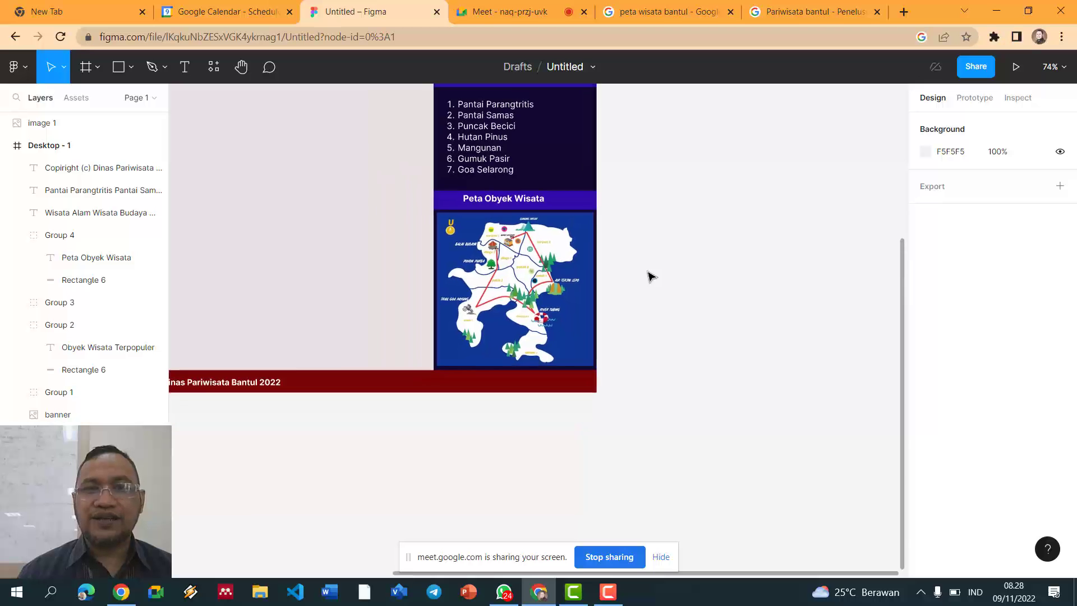
scroll(649, 276, down, 1)
scroll(650, 277, up, 5)
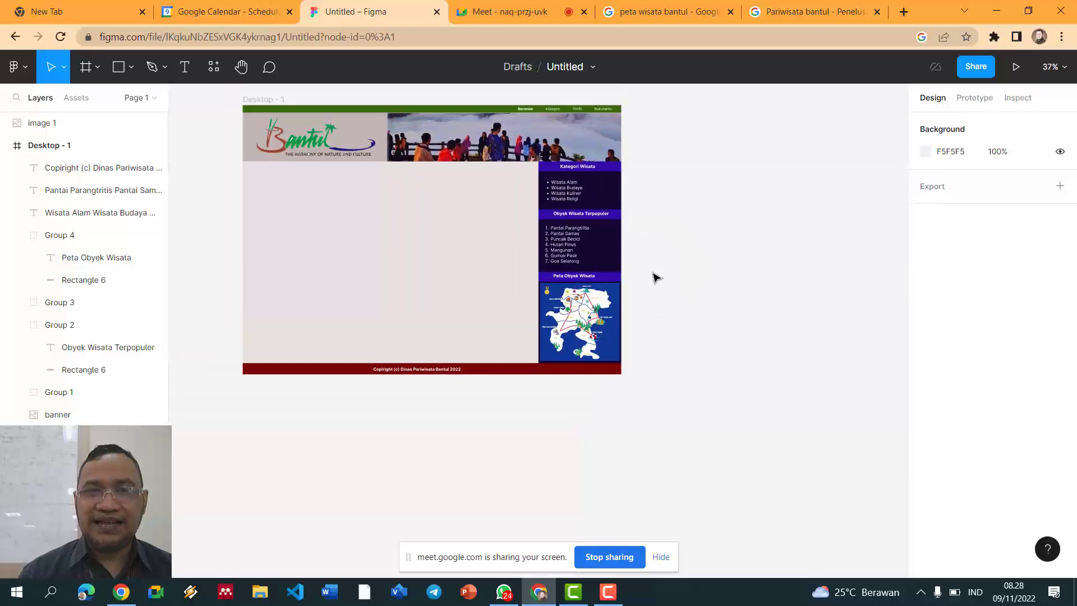
scroll(656, 278, up, 2)
scroll(656, 277, down, 6)
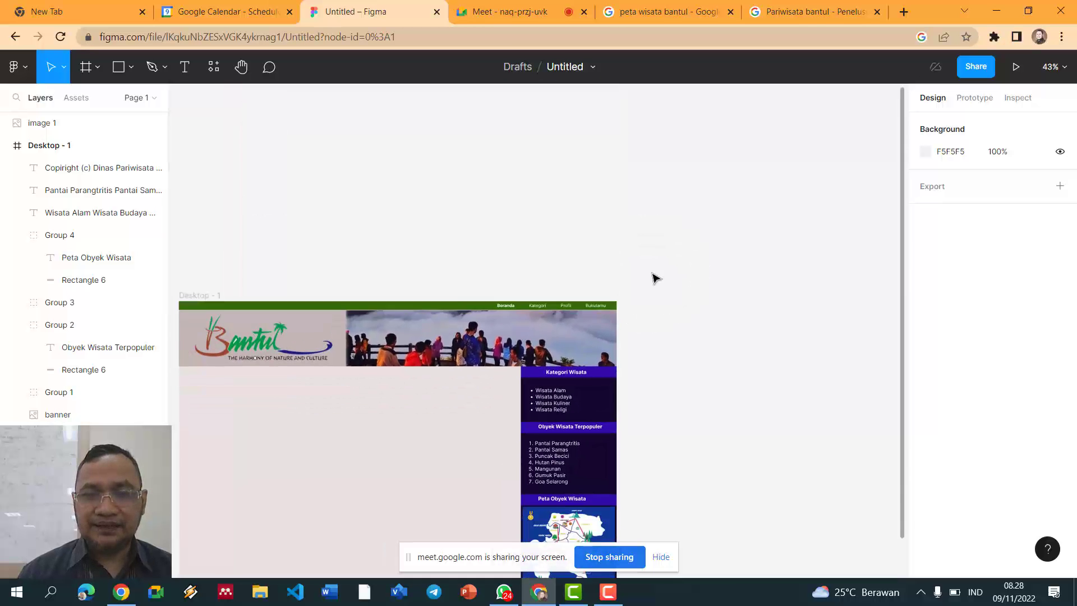
scroll(657, 278, up, 2)
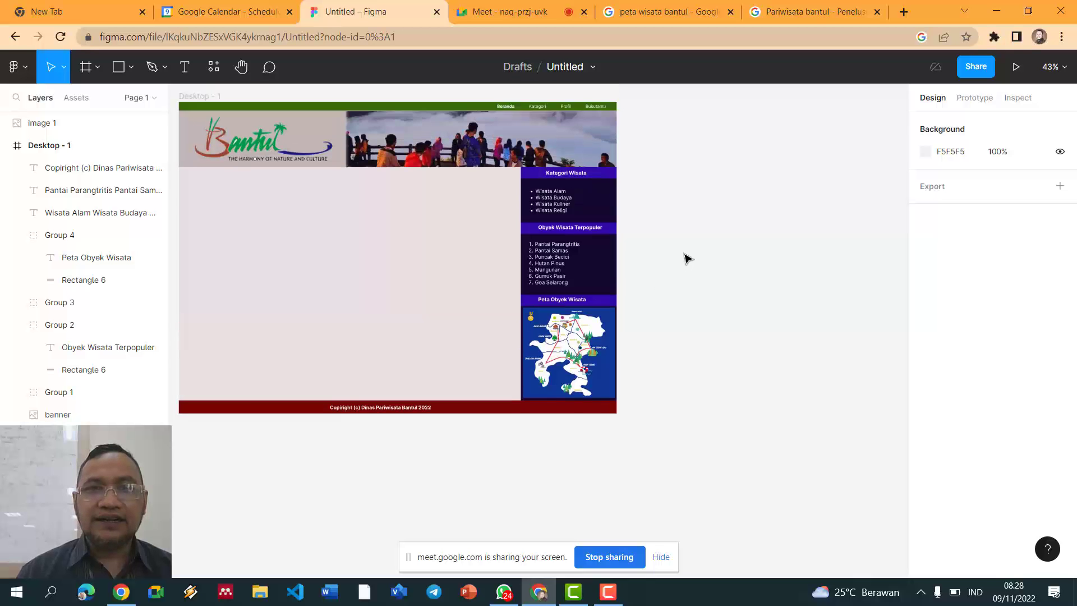
scroll(670, 247, up, 2)
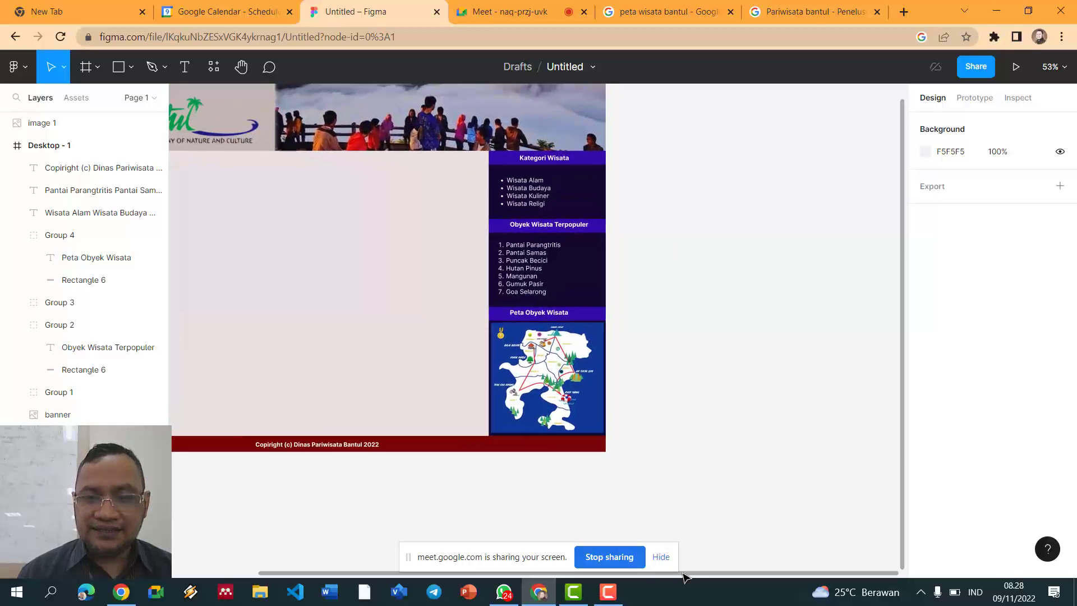
drag(684, 571, 525, 542)
scroll(521, 431, up, 1)
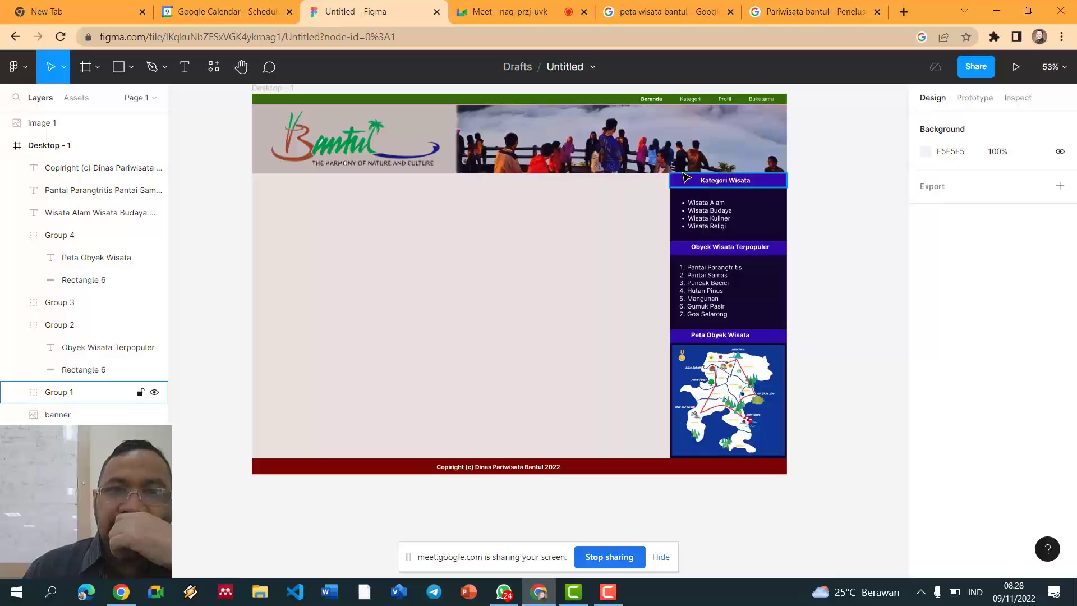
click(764, 183)
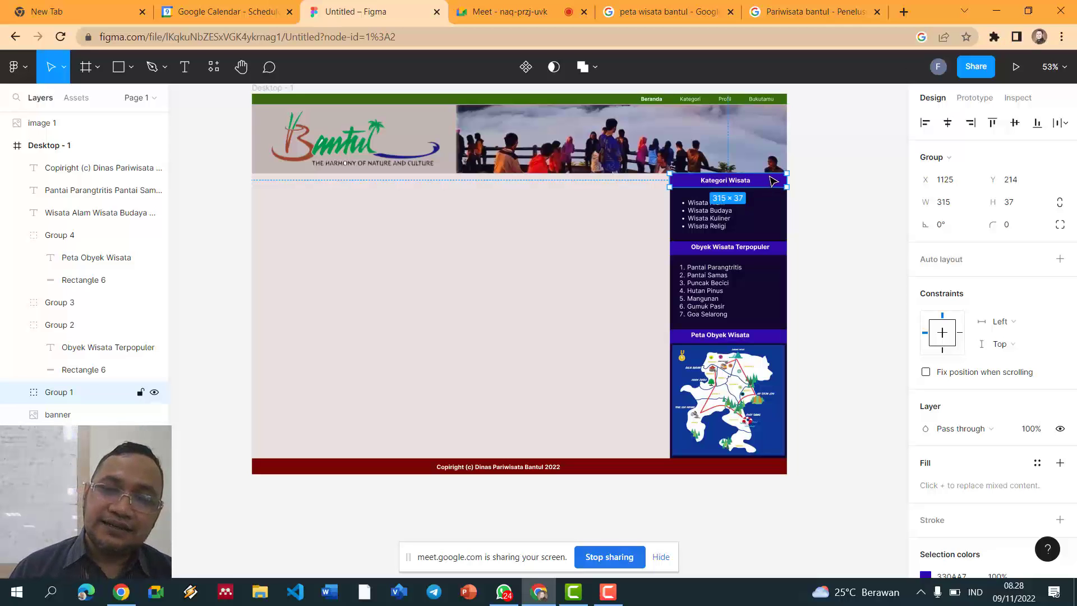
Step: Draw a 1125×40 rectangle just below the banner
key(r)
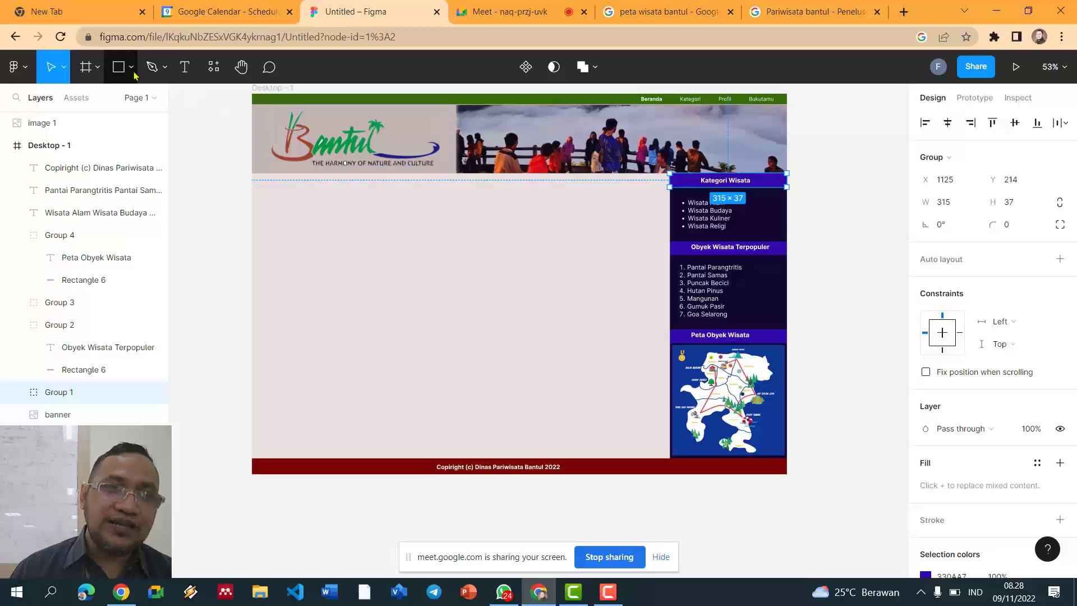
drag(252, 173, 671, 192)
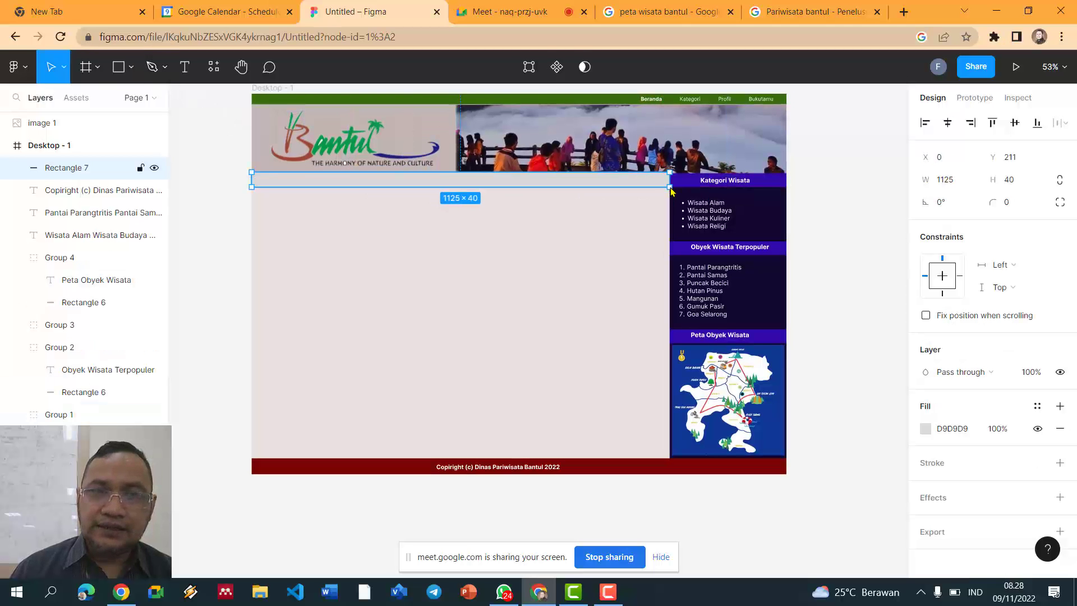
click(852, 175)
click(652, 185)
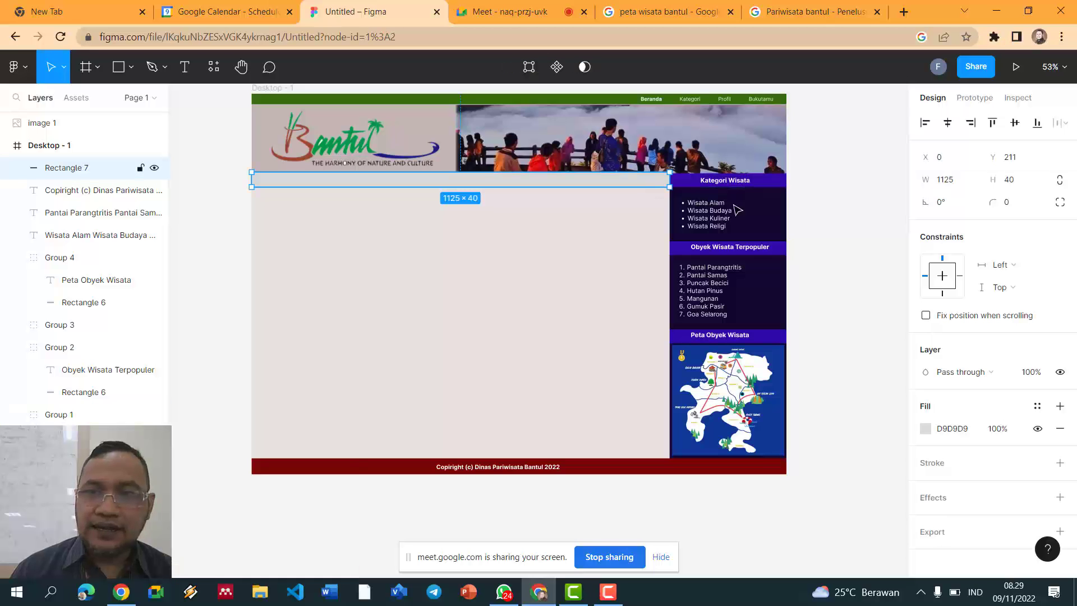
Step: Fill the bar with the dark red 390707 document colour
click(926, 430)
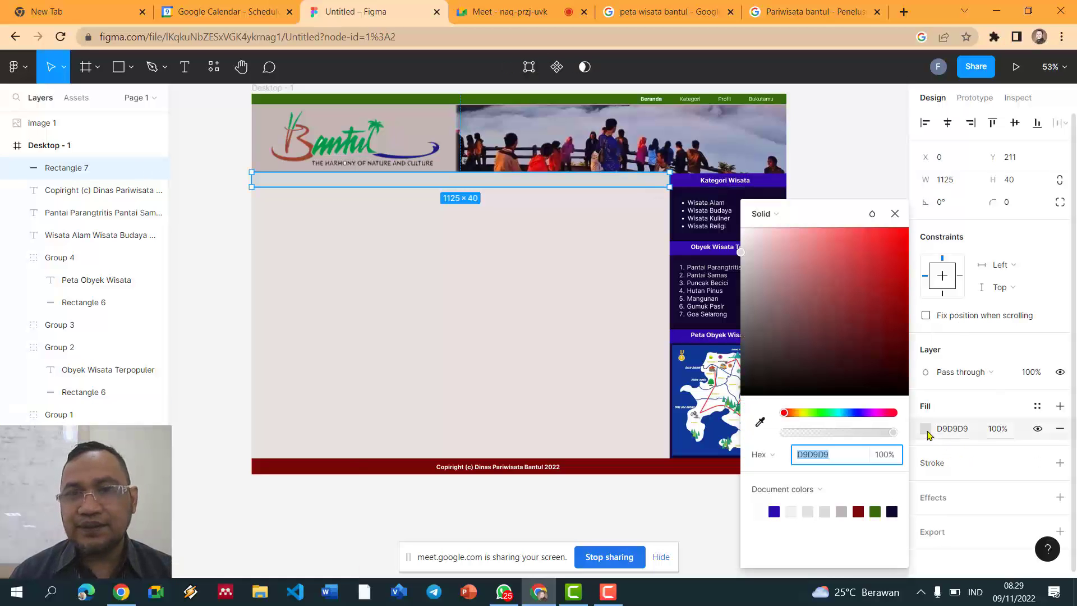
click(875, 511)
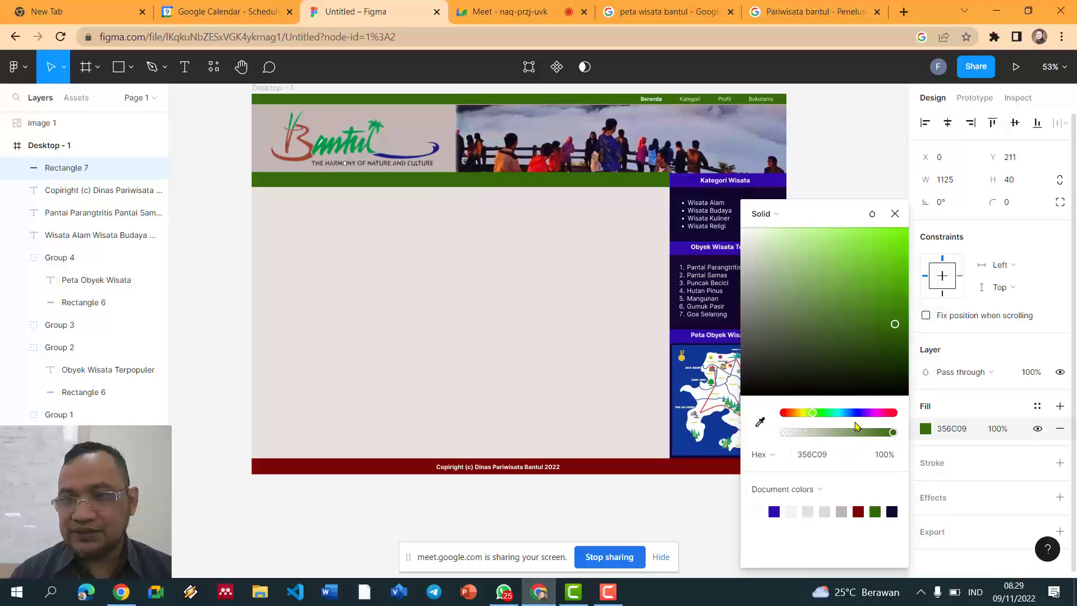
drag(895, 328, 892, 367)
click(858, 511)
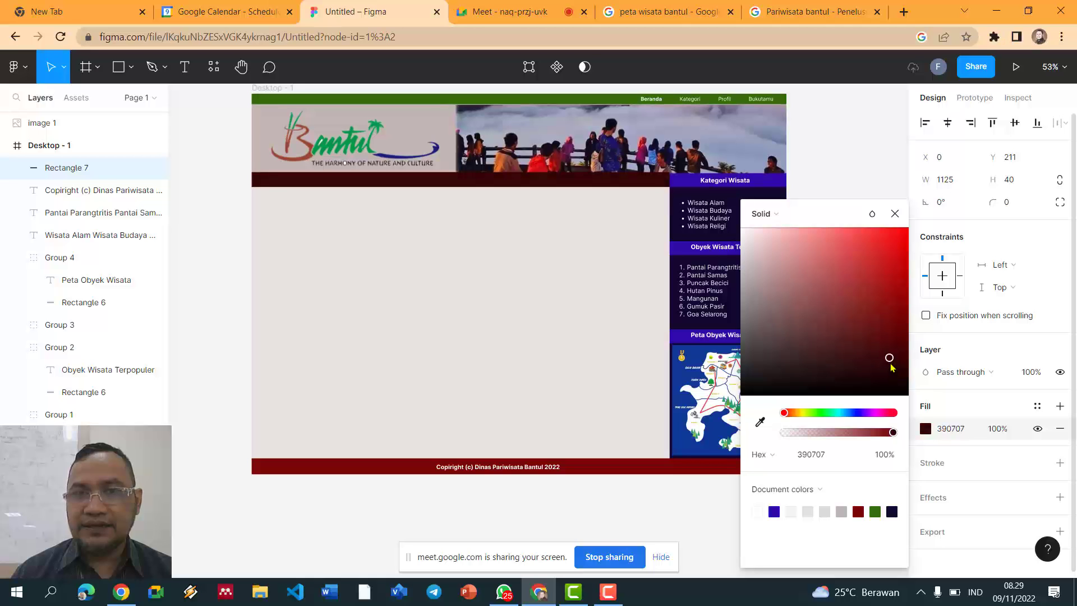
Step: Add a 'Beranda' text label on the dark red bar and nudge it into place
click(234, 214)
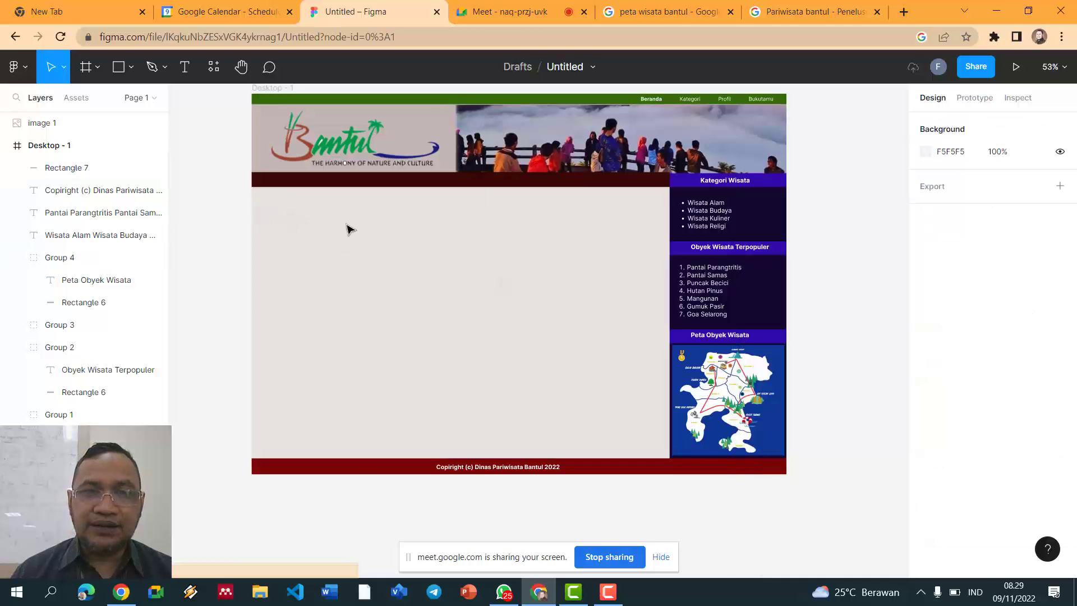
click(524, 247)
click(870, 173)
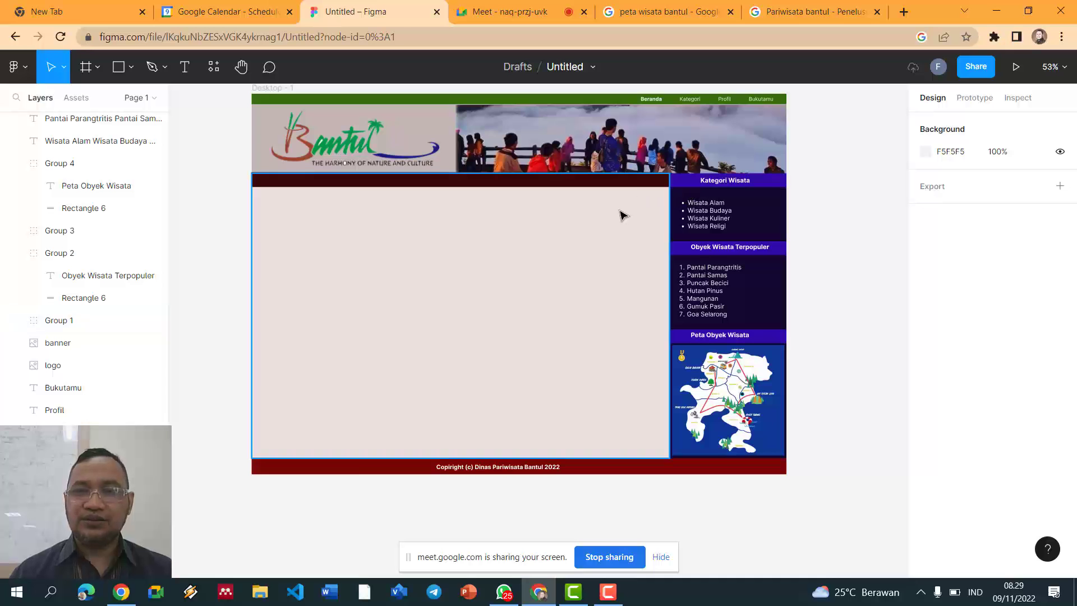
ctrl+scroll(620, 214, up, 2)
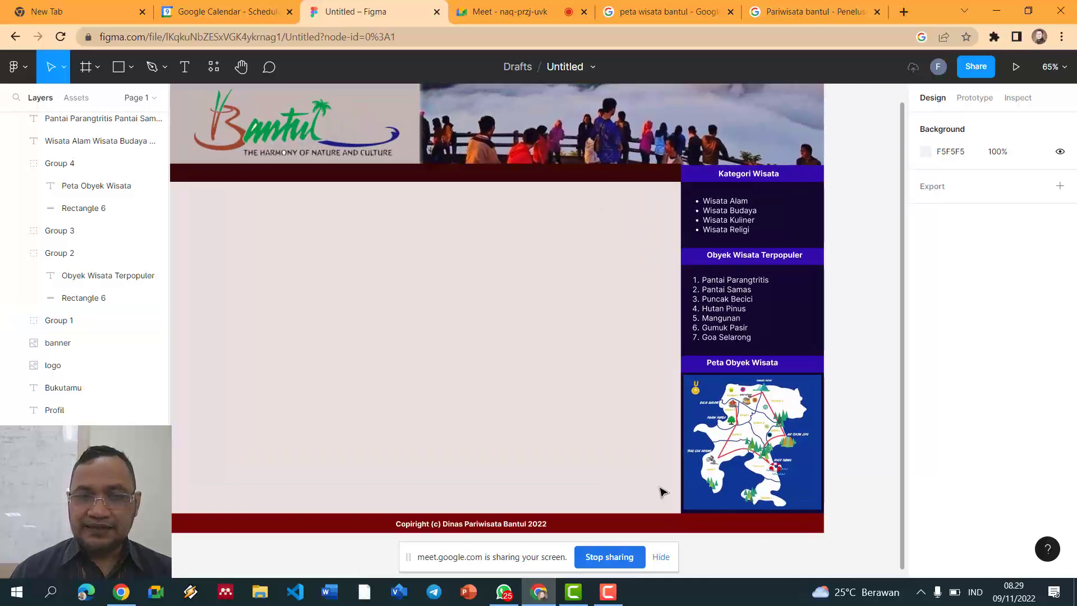
ctrl+scroll(346, 232, down, 1)
key(t)
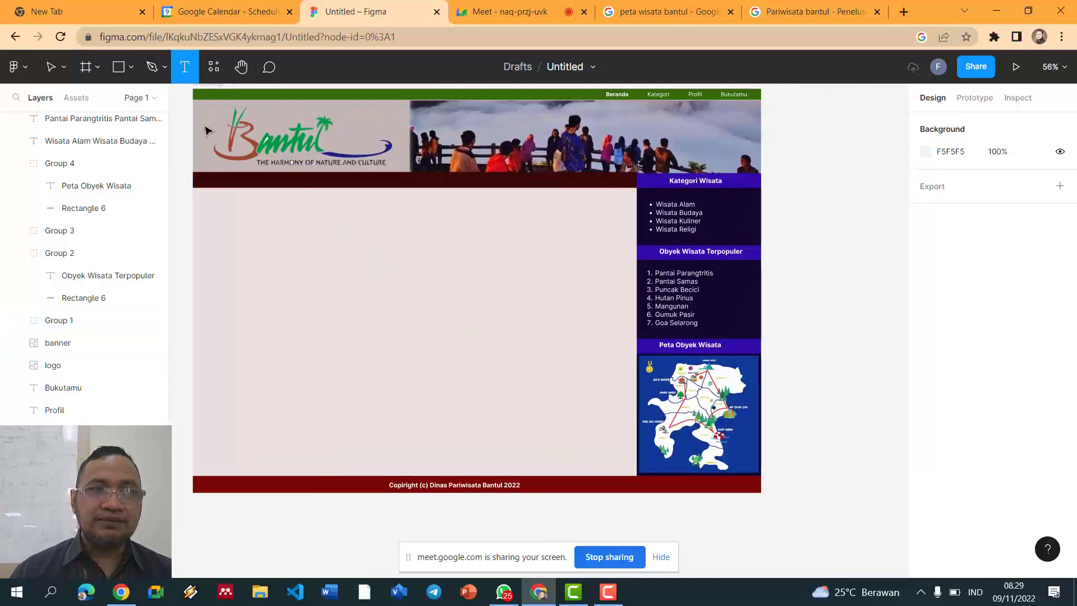
click(219, 178)
text(Beranda)
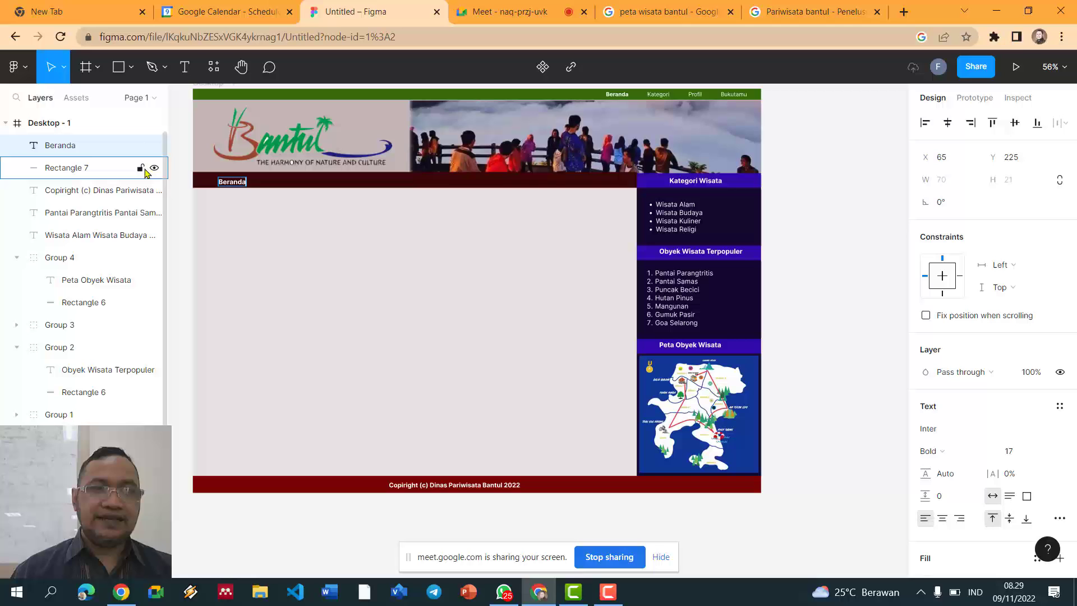
key(Escape)
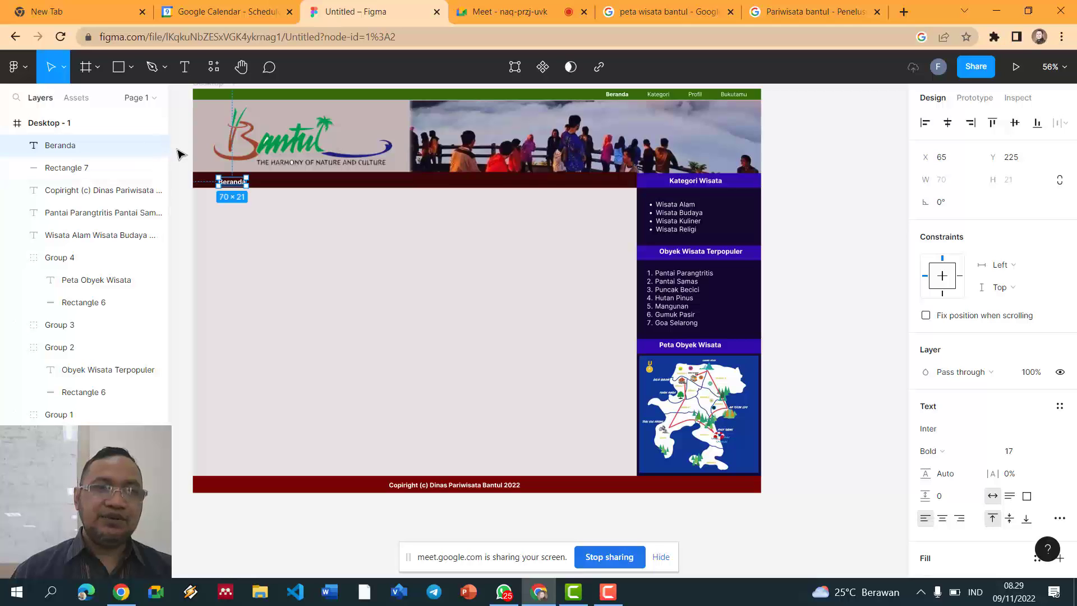
drag(233, 176, 228, 174)
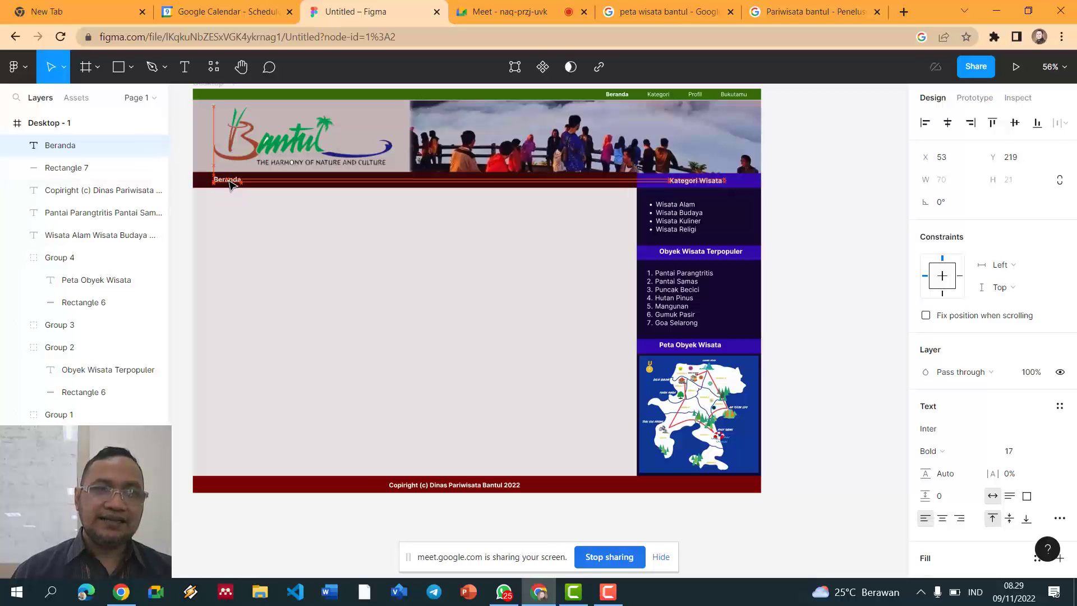
click(796, 159)
Step: Bring up the Pariwisata bantul search results and select its web address
scroll(796, 159, up, 2)
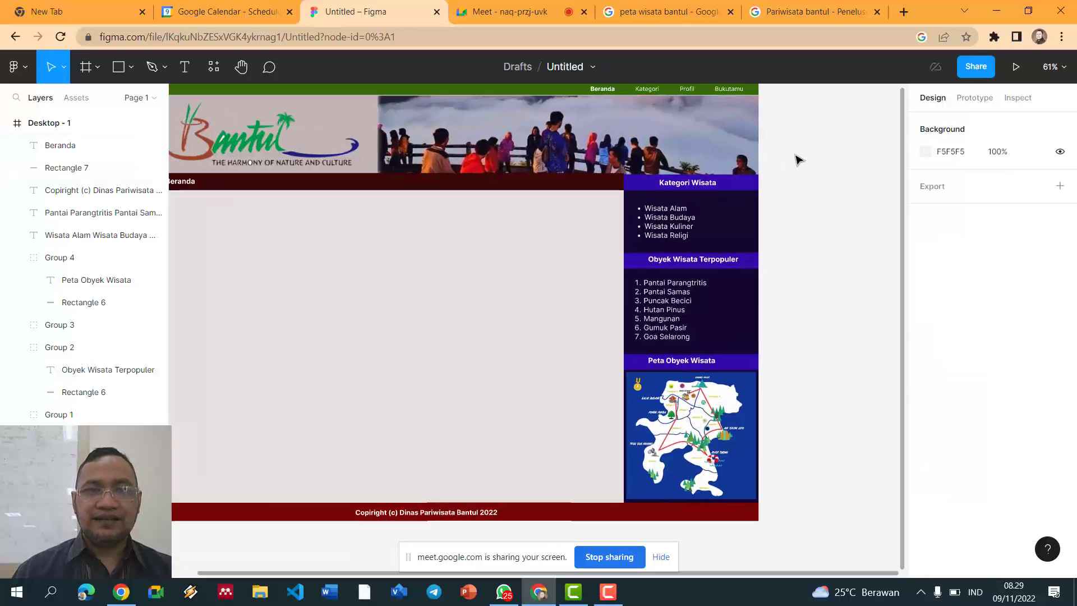
scroll(724, 518, down, 2)
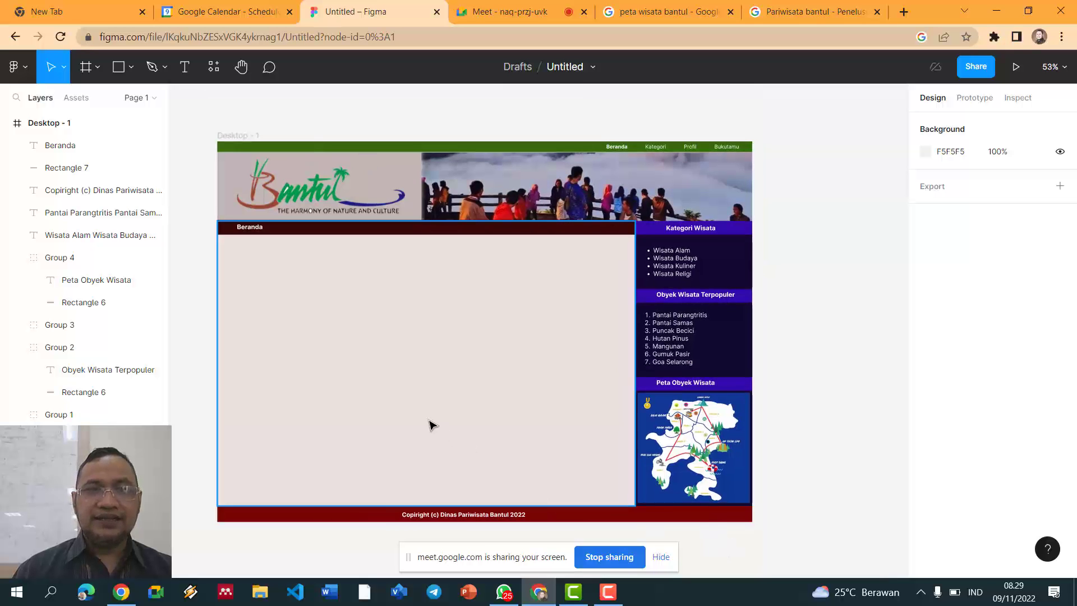
scroll(364, 370, up, 2)
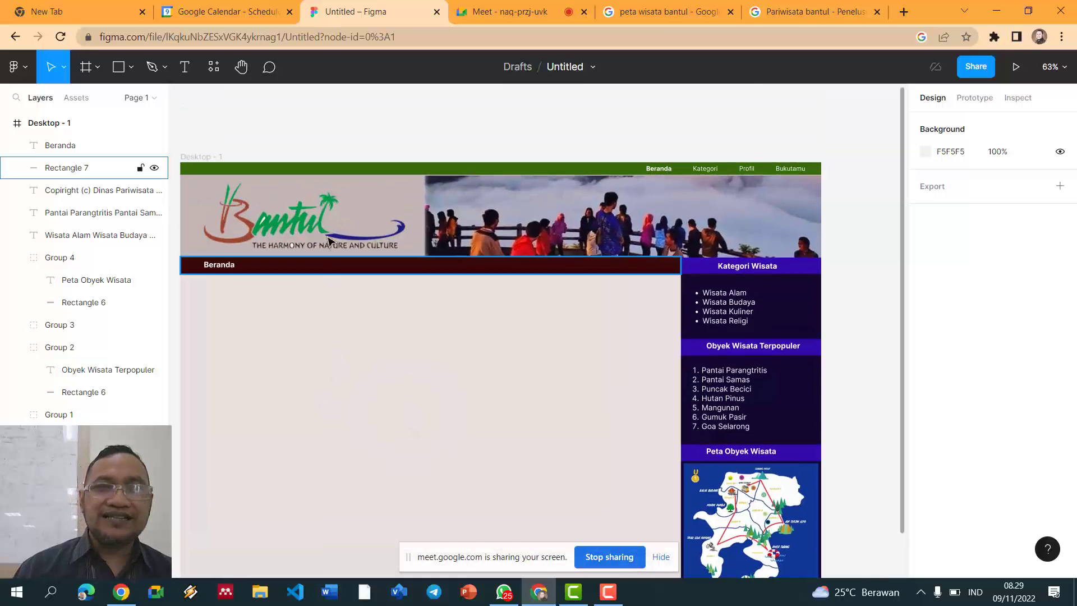
scroll(332, 194, up, 2)
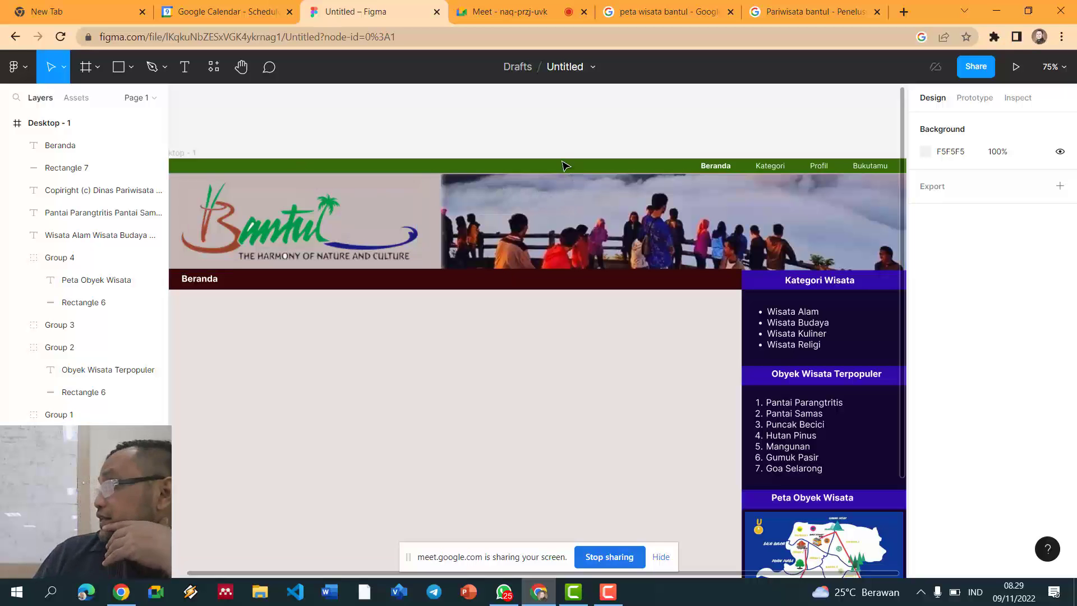
drag(336, 576, 284, 573)
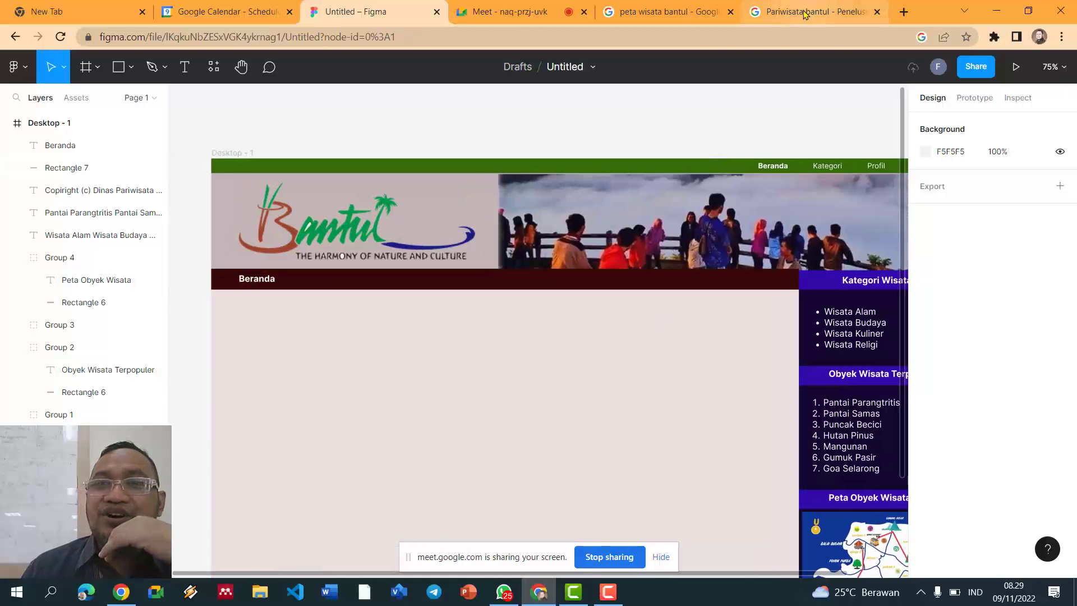
click(805, 13)
click(307, 38)
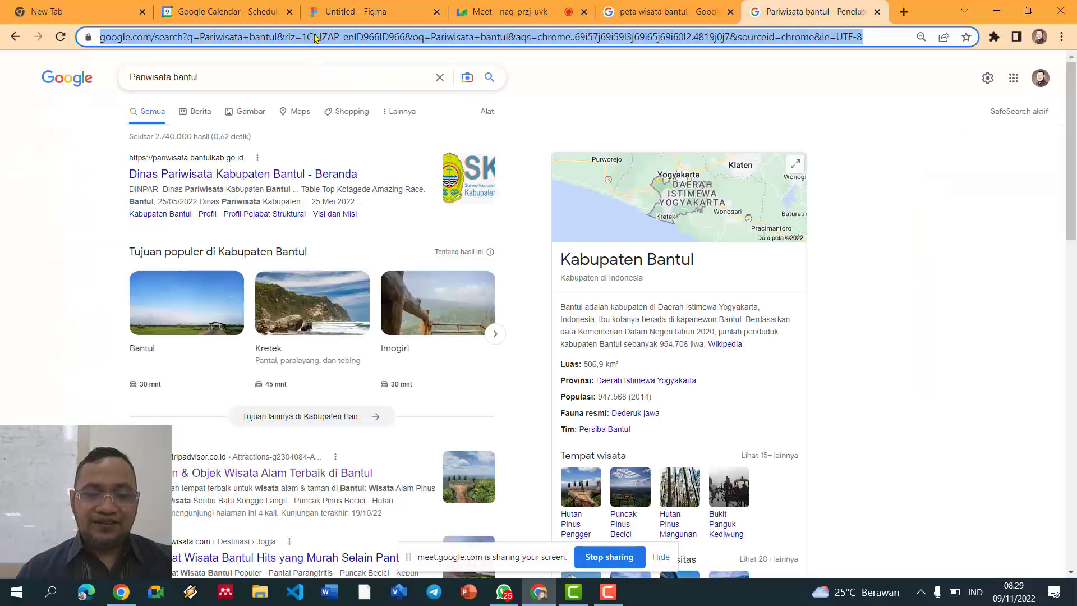
Step: Go to flaticon.com and search for 'phone' icons
text(flat)
key(Return)
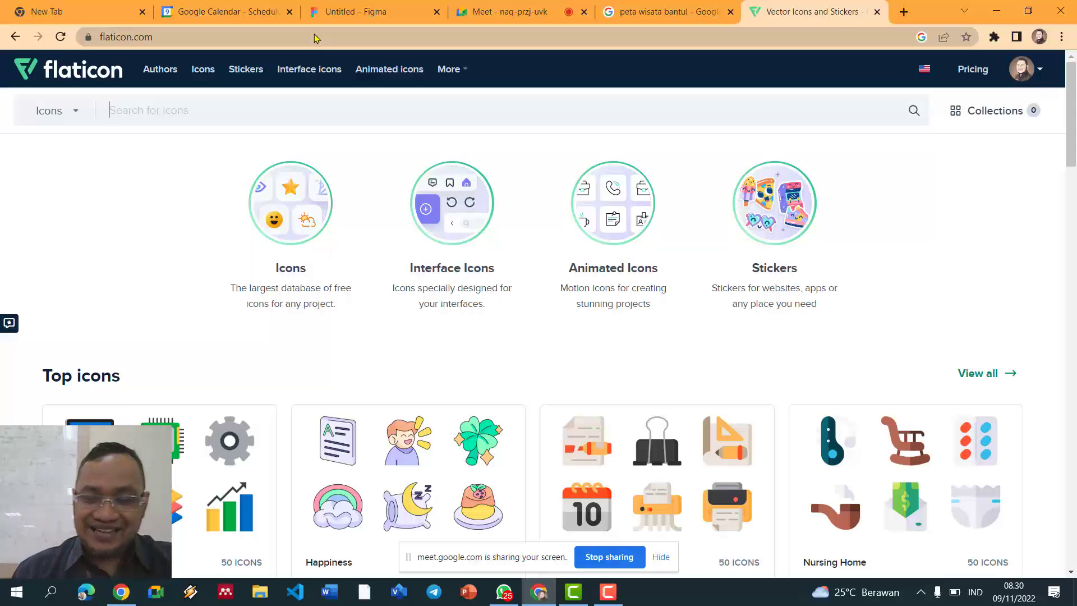
text(phone)
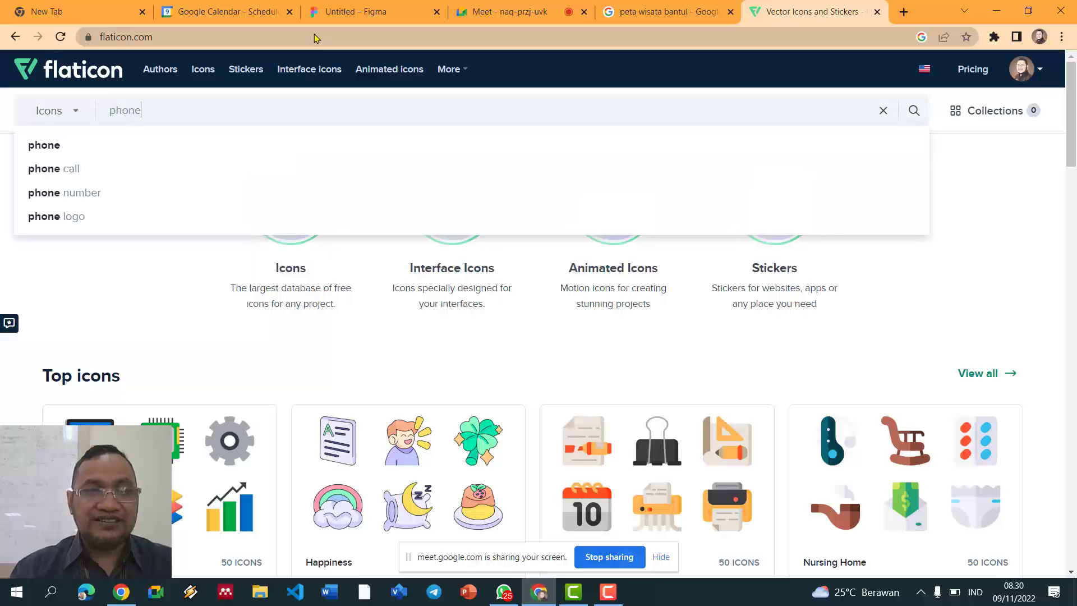
key(Return)
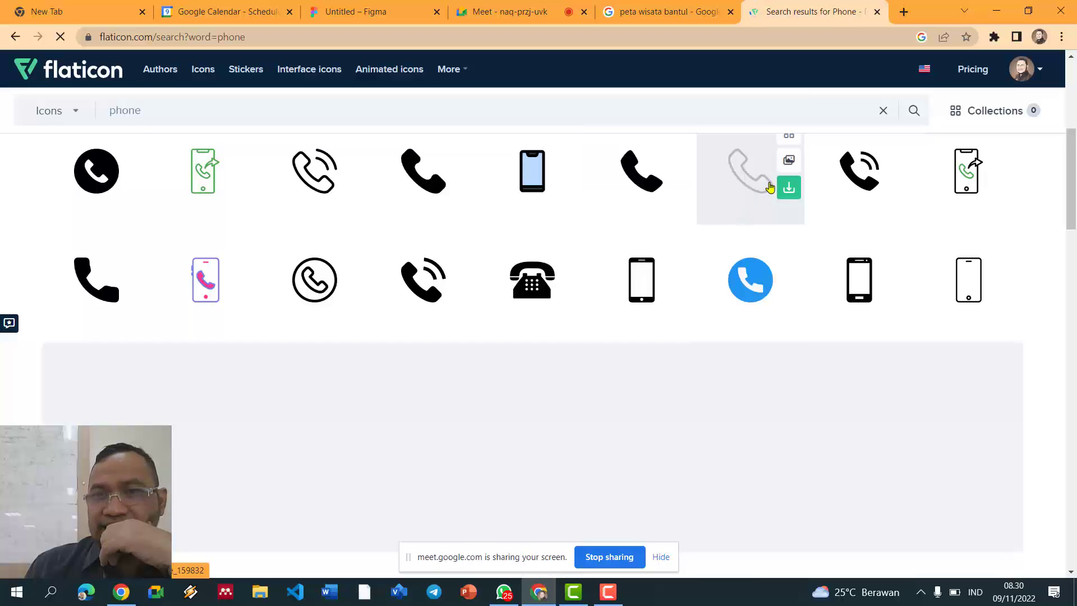
scroll(746, 188, up, 3)
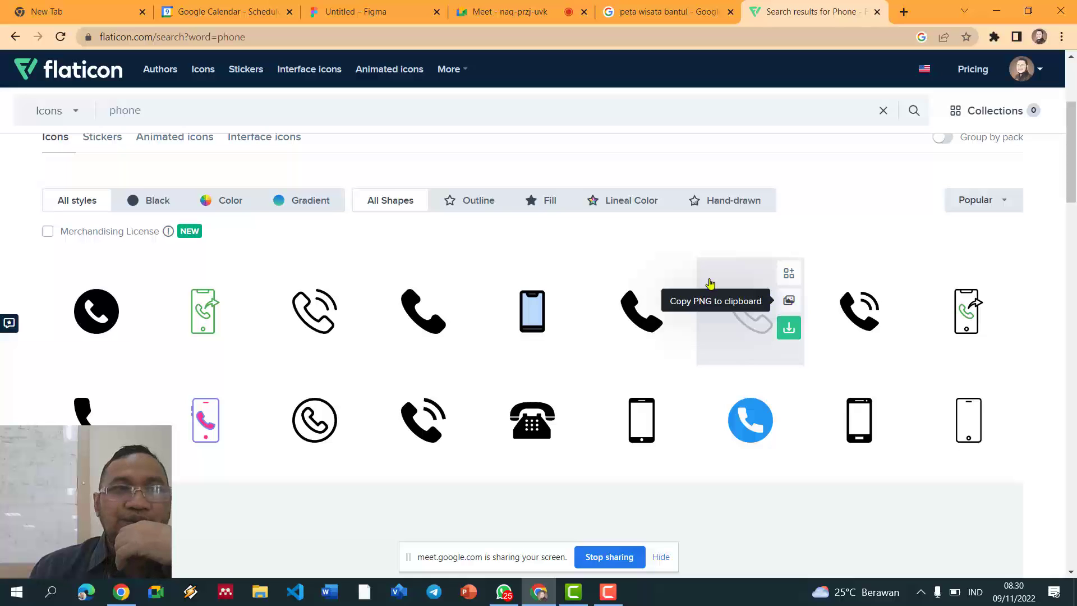
Step: Paste into Figma, then delete the wrongly pasted map image
click(371, 13)
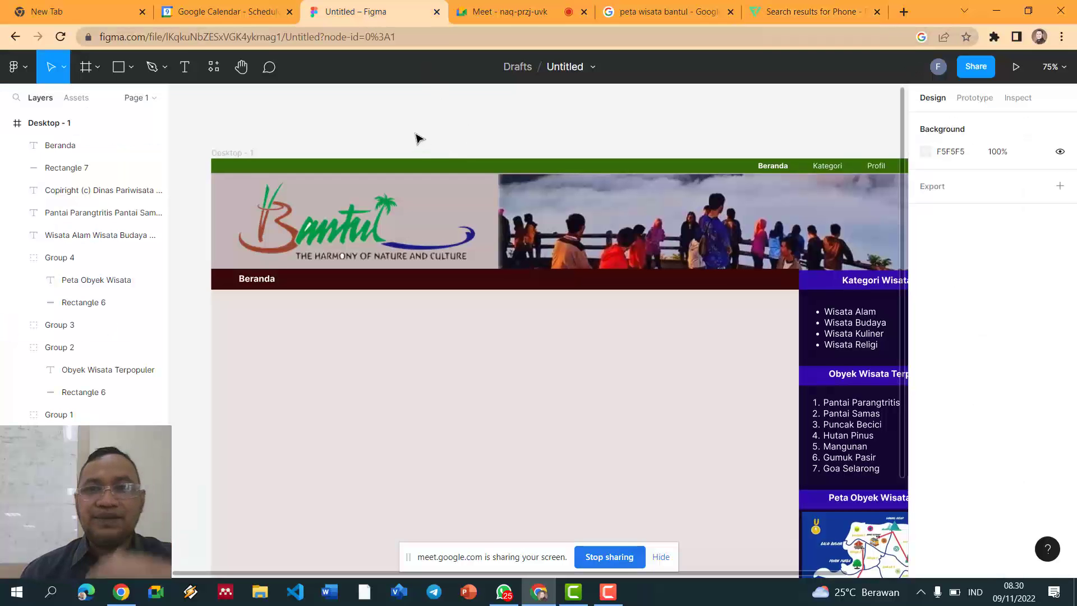
key(ctrl+v)
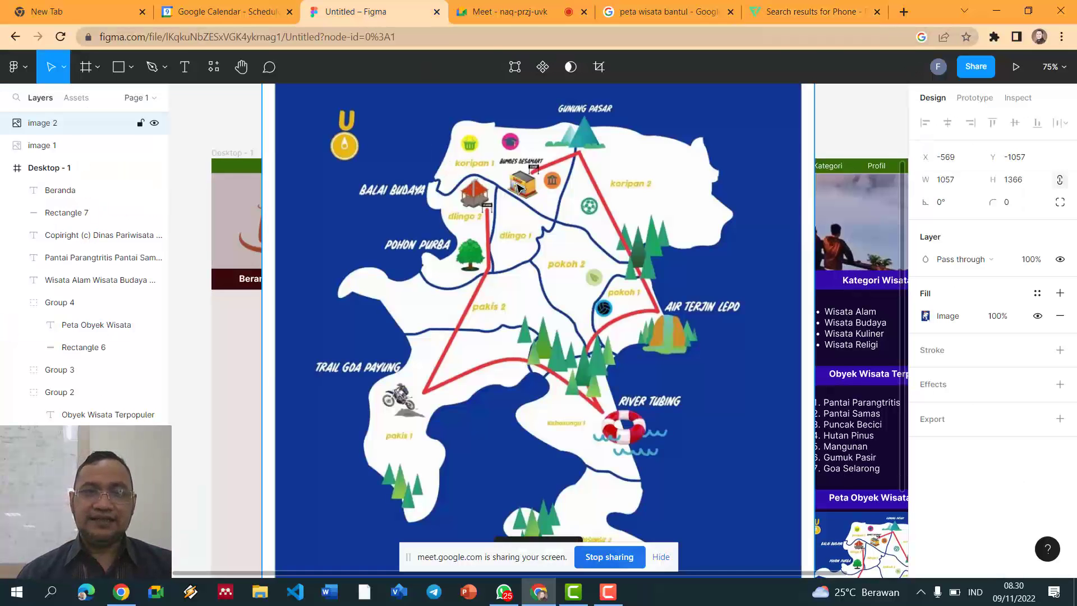
key(Delete)
Step: Copy the grey phone icon as a PNG and return to the Figma design
click(508, 12)
click(663, 12)
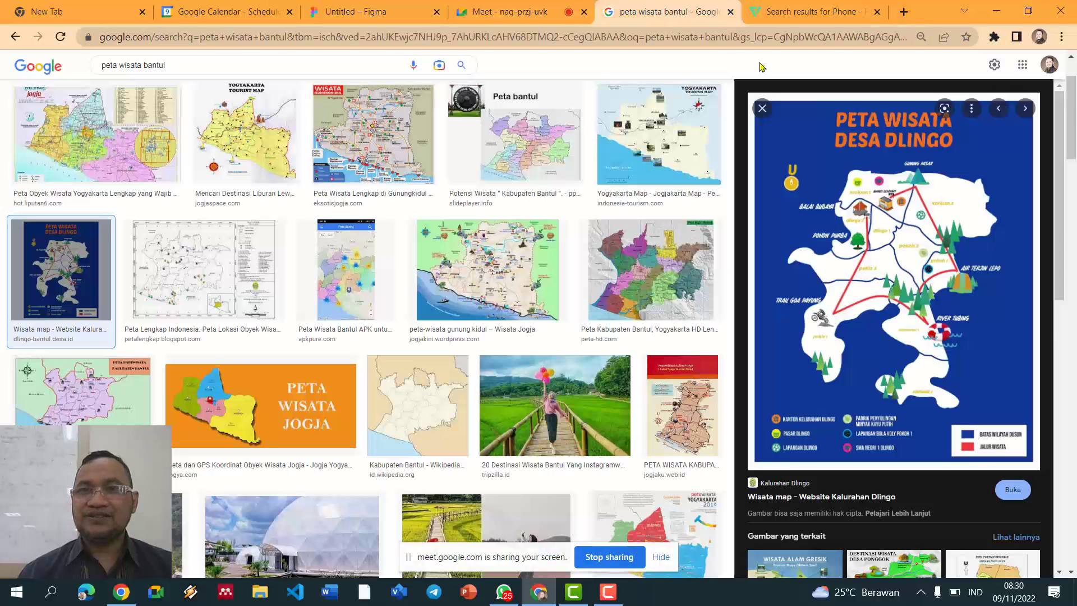
click(797, 12)
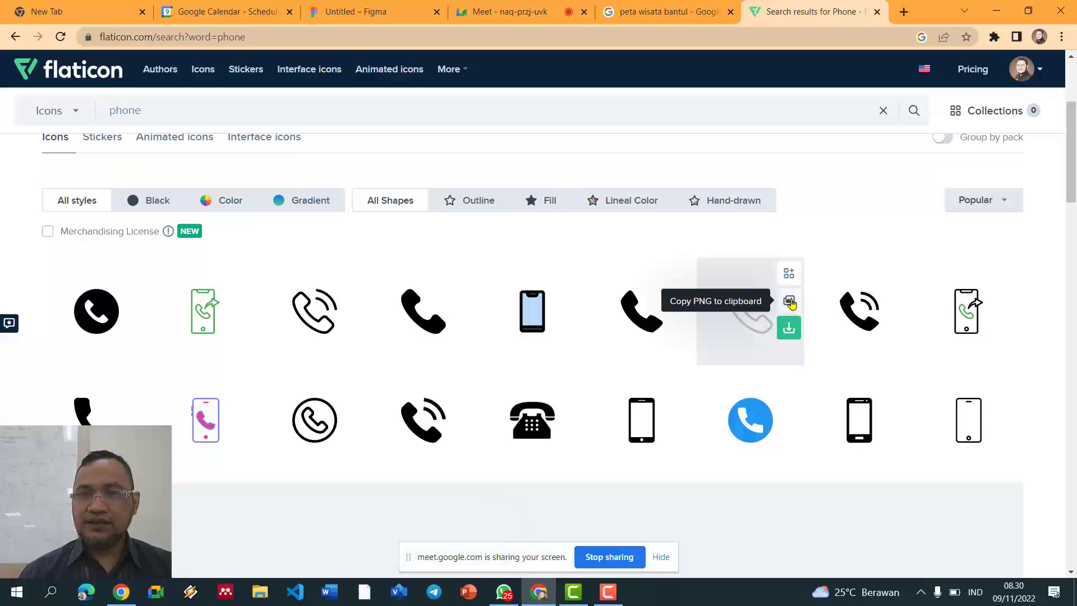
click(790, 303)
click(396, 13)
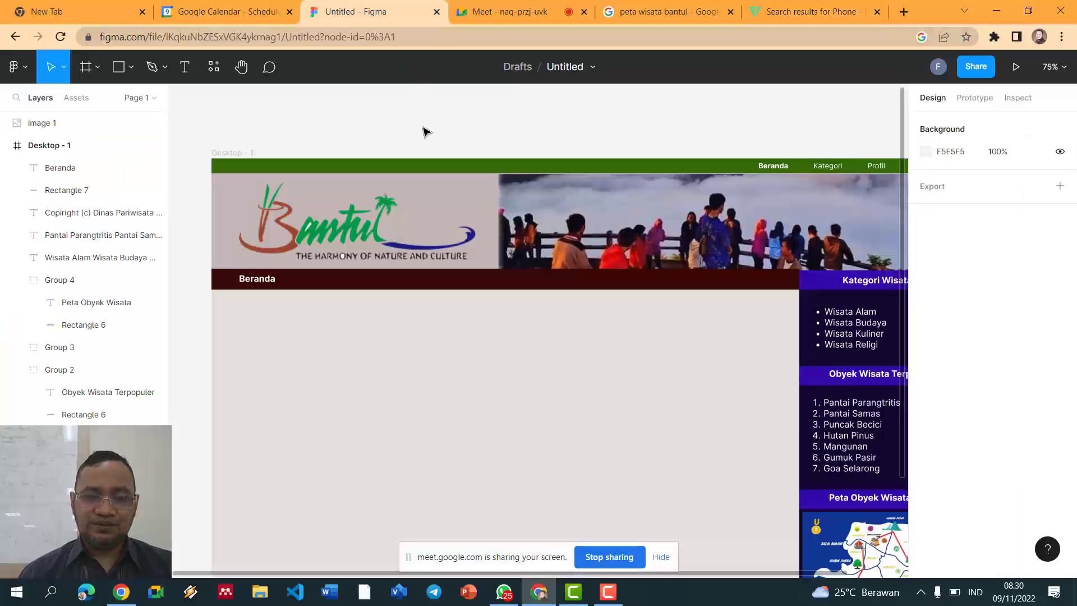
Step: Paste the copied phone icon and drag it much smaller near the header
key(ctrl+v)
drag(669, 197, 496, 372)
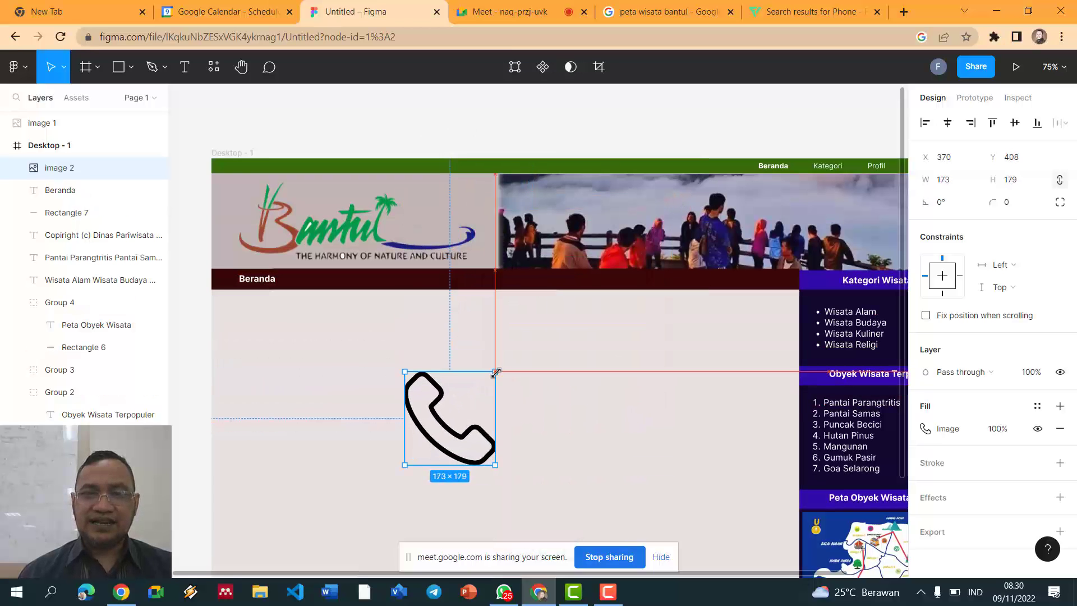
drag(449, 441, 312, 230)
scroll(322, 224, up, 5)
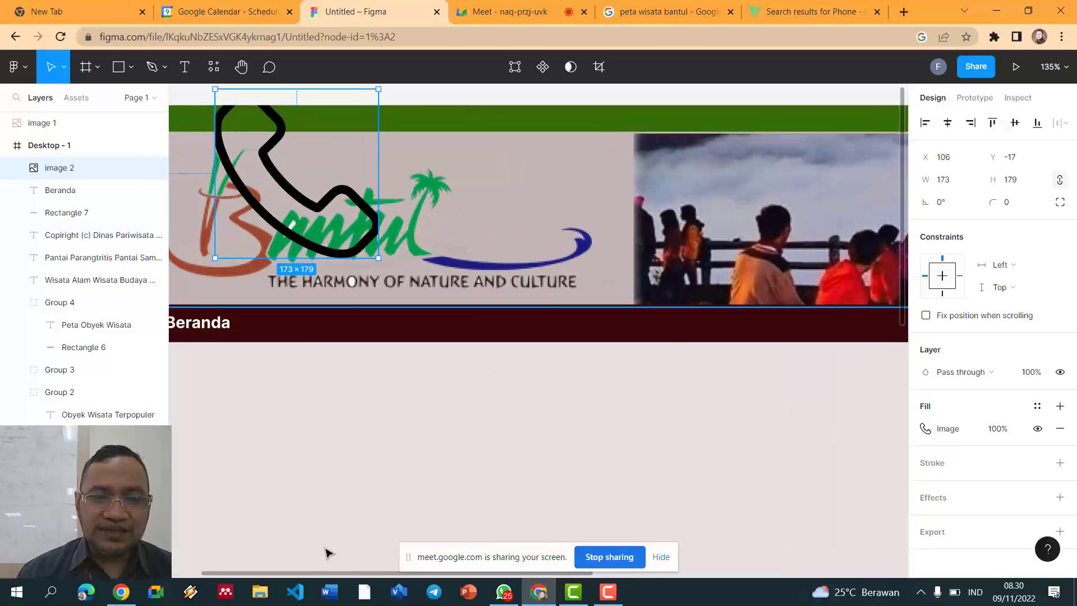
drag(334, 573, 272, 560)
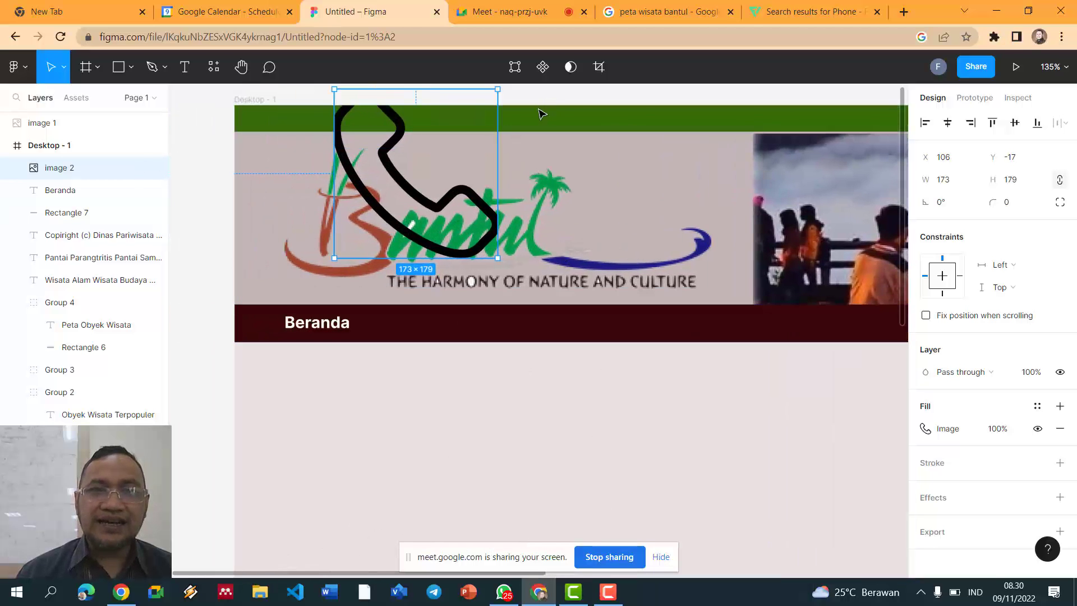
drag(497, 89, 403, 159)
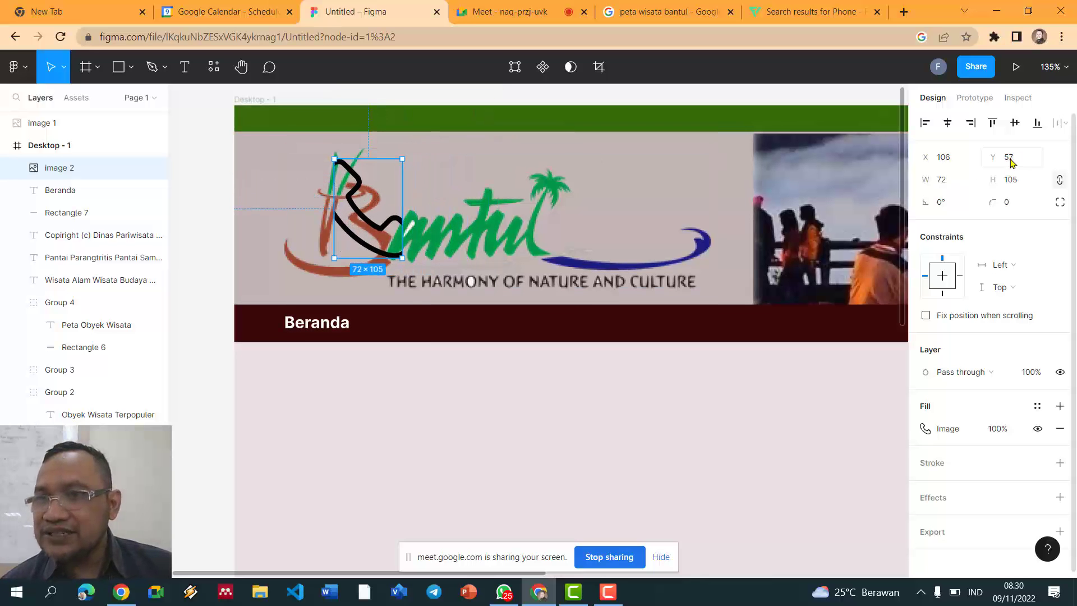
Step: Size the phone icon to 13.71×20 and place it at the green bar's left end
click(957, 180)
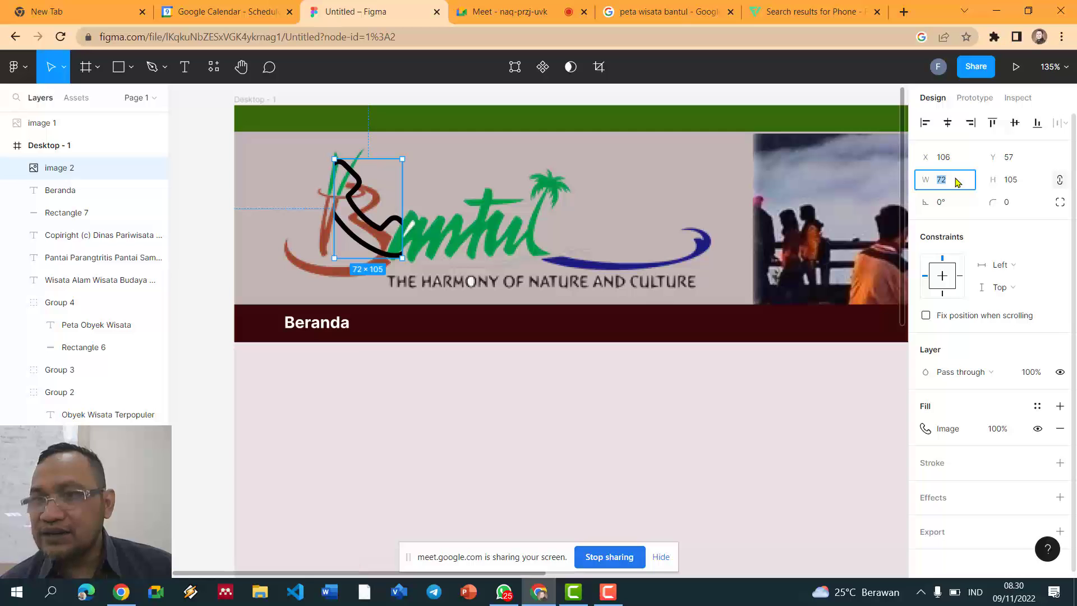
text(20)
key(Tab)
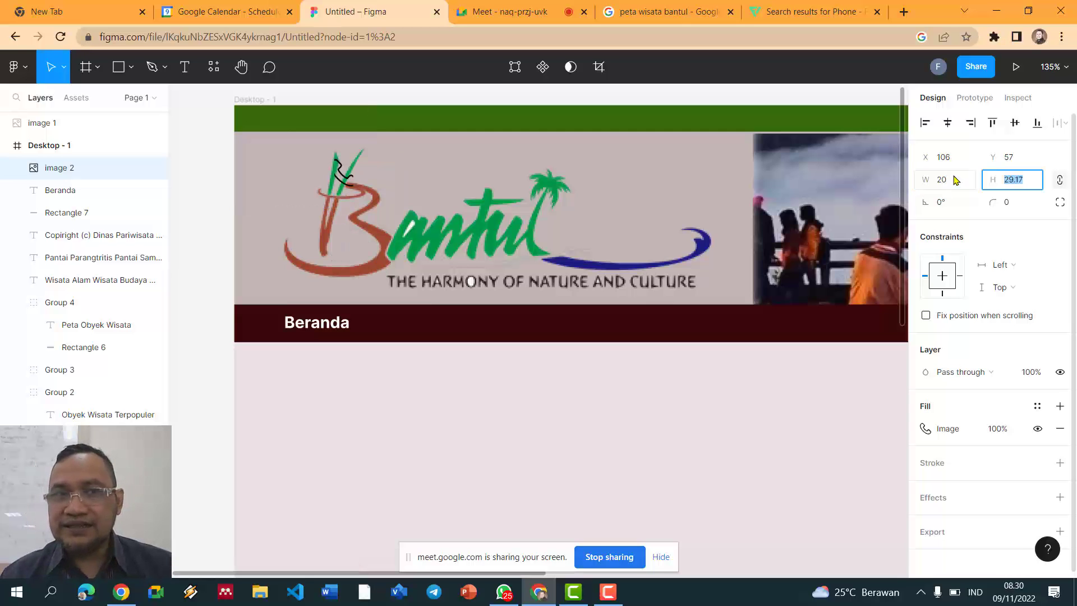
key(Return)
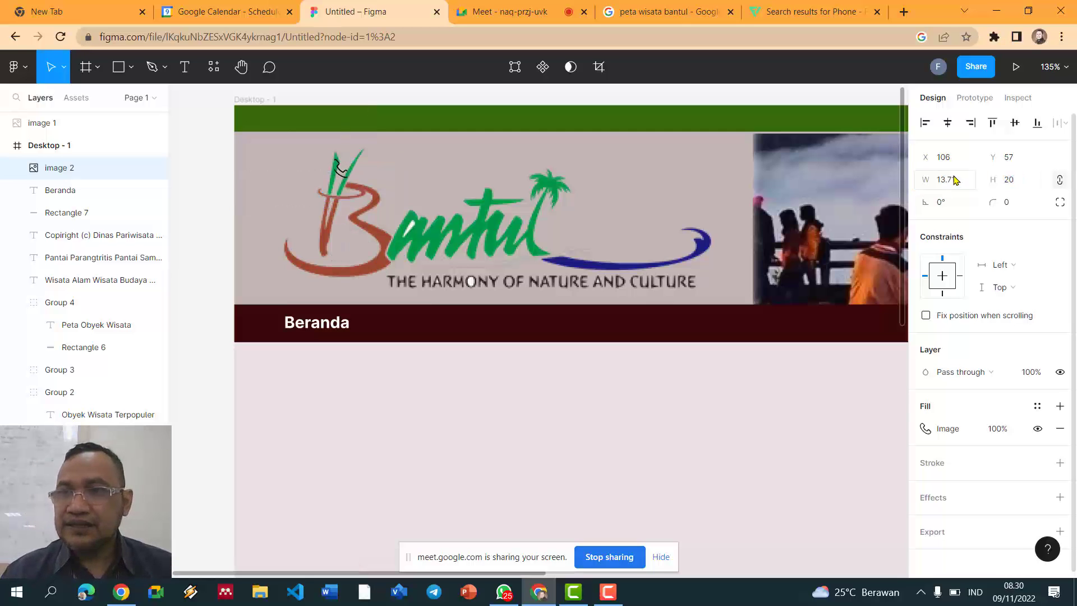
drag(345, 177, 278, 127)
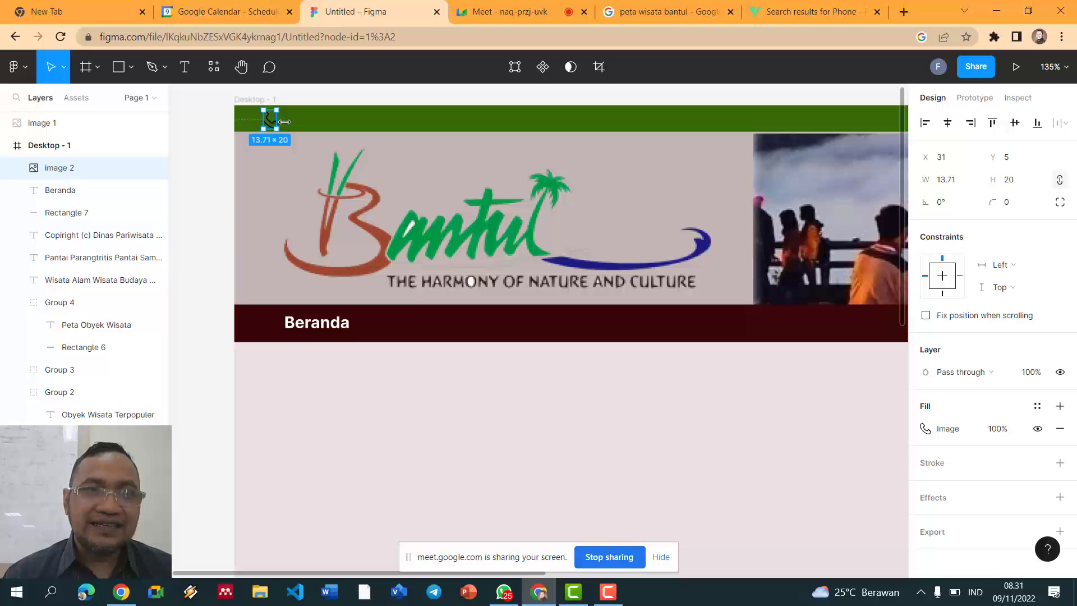
Step: Move the phone icon to the header's top-left, trying widths of 25 and 27×21
drag(289, 122, 285, 121)
scroll(292, 112, up, 5)
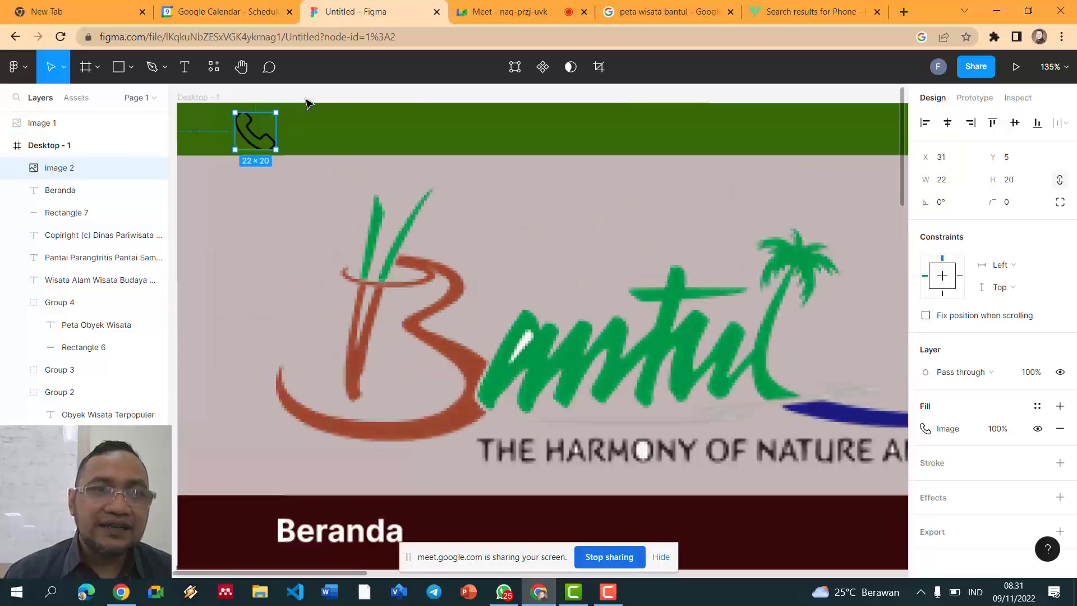
click(331, 144)
mouse_move(265, 147)
mouse_down()
mouse_move(255, 141)
mouse_move(260, 152)
mouse_up()
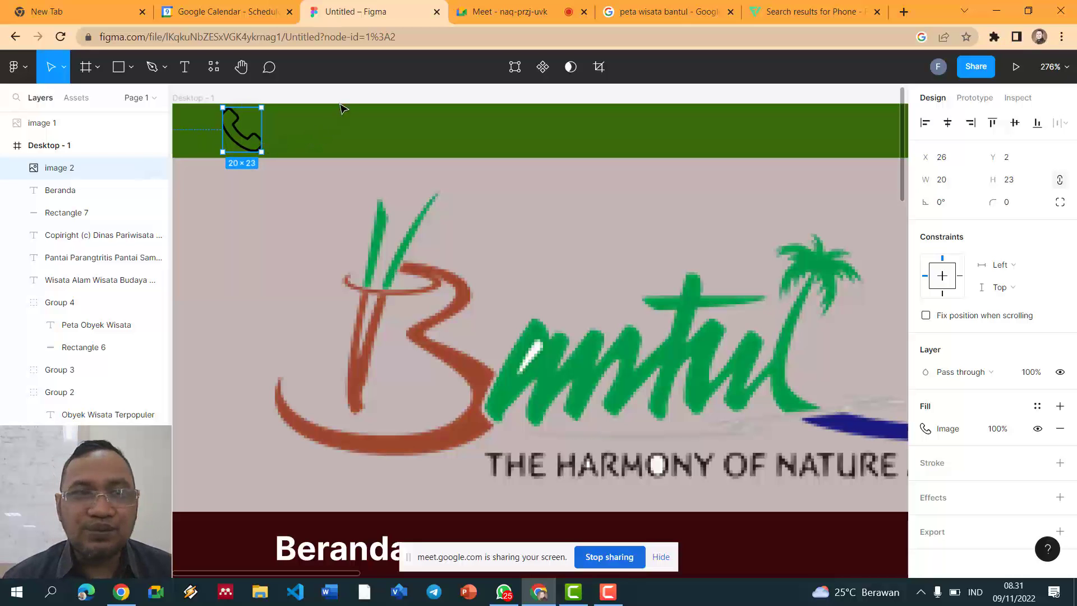
click(348, 96)
click(250, 132)
drag(262, 132, 273, 133)
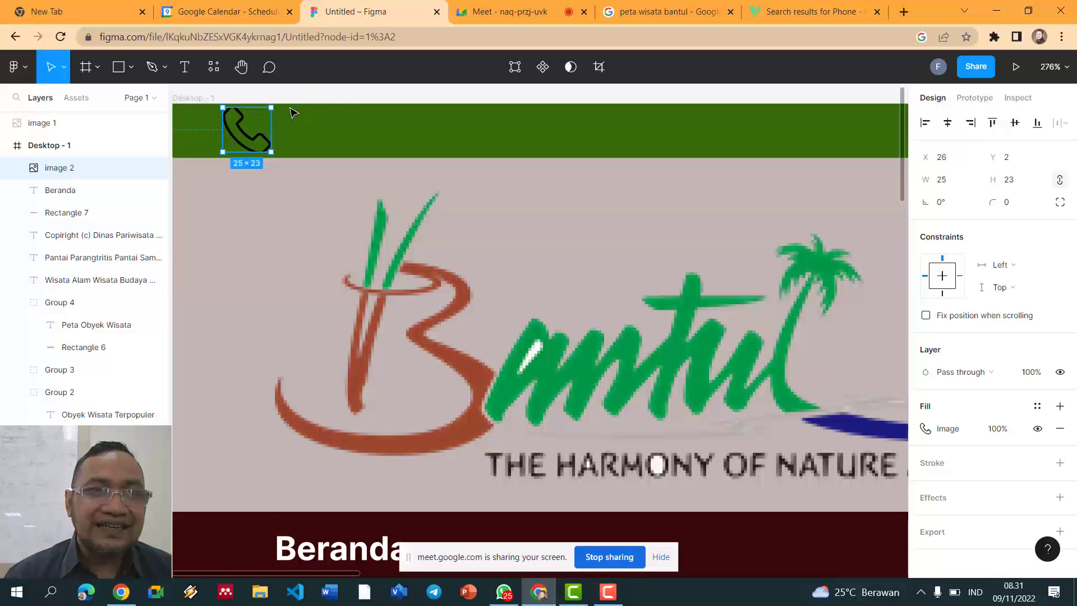
click(338, 96)
click(247, 132)
drag(271, 107, 259, 114)
click(319, 110)
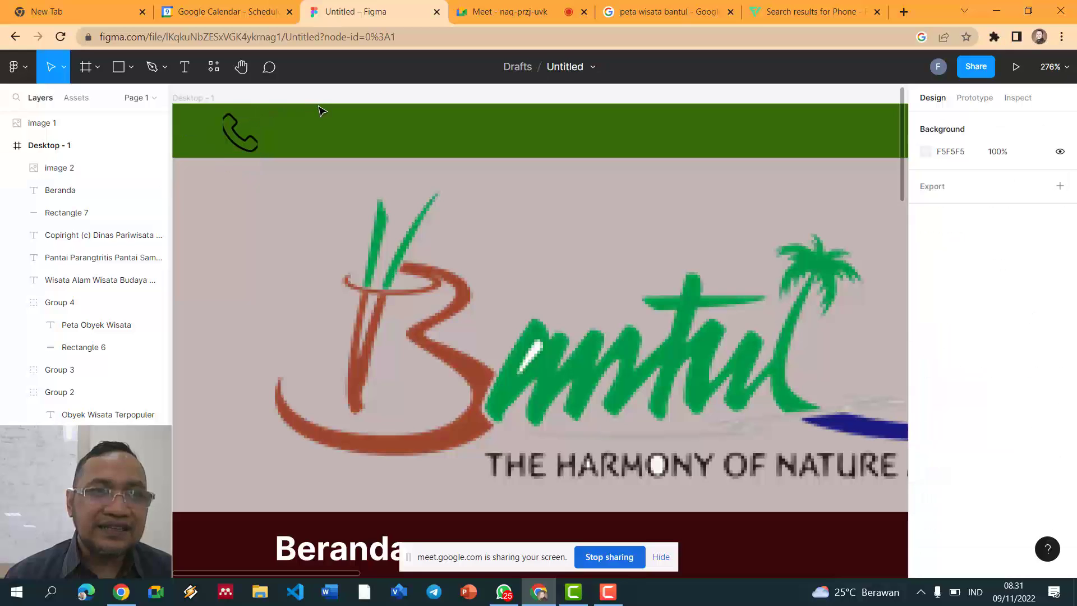
click(255, 139)
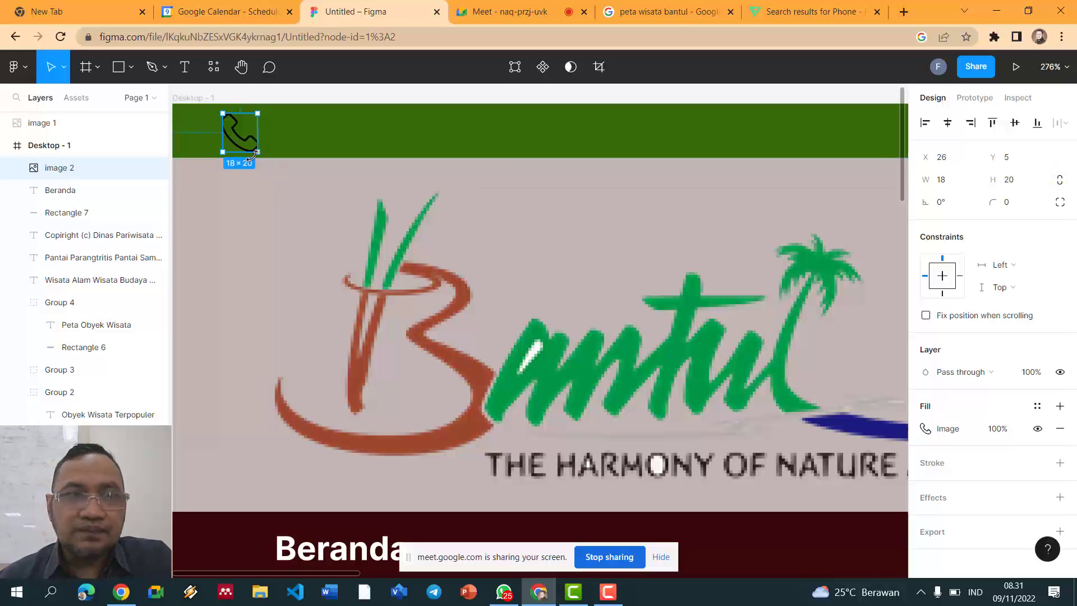
Step: Settle the phone icon at 22×22 with X 26, Y 2
mouse_move(258, 138)
mouse_down()
mouse_move(262, 148)
mouse_move(267, 129)
mouse_up()
click(315, 130)
click(303, 142)
click(259, 134)
click(296, 128)
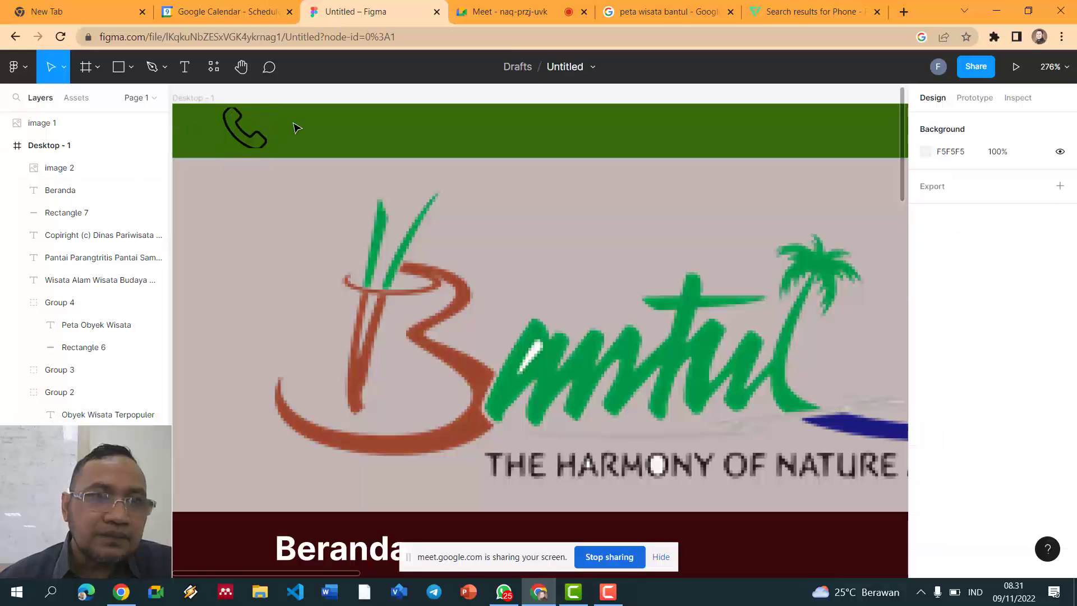
click(265, 135)
drag(268, 148, 265, 150)
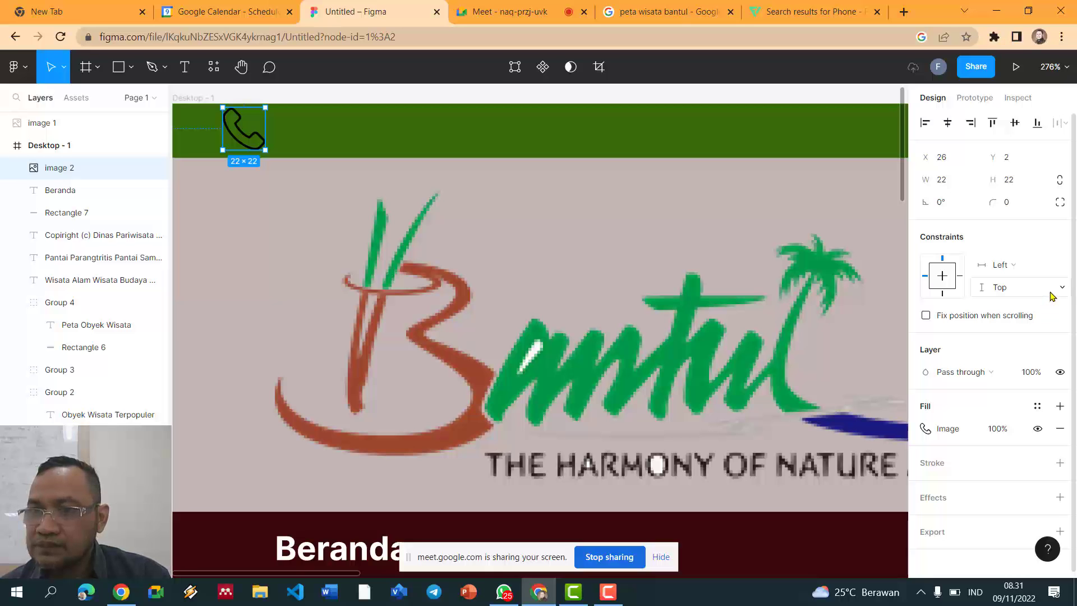
scroll(735, 199, down, 1)
scroll(735, 199, left, 2)
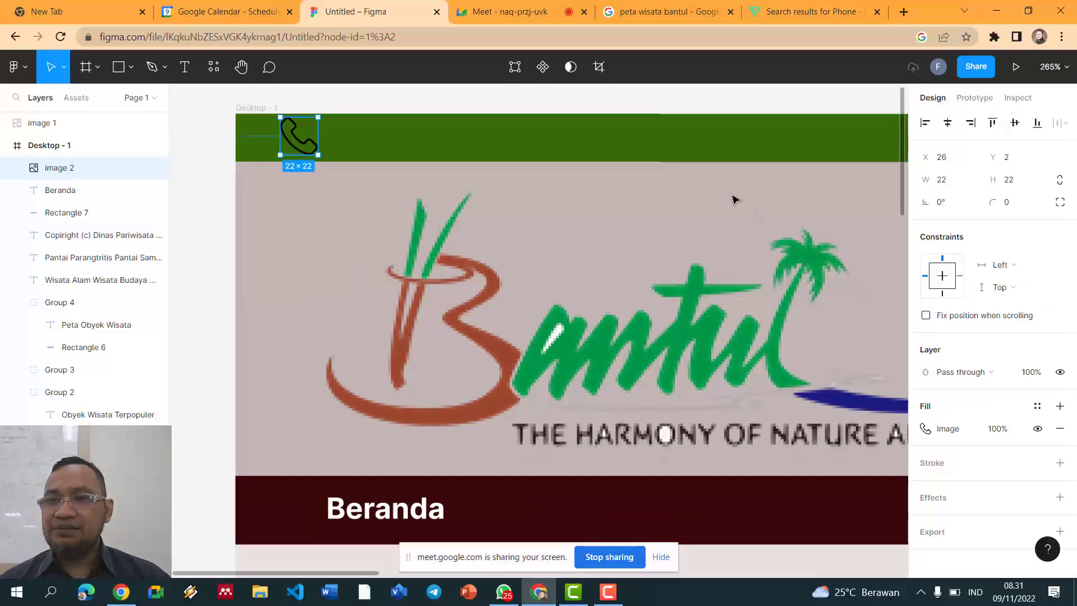
scroll(735, 200, down, 2)
click(662, 149)
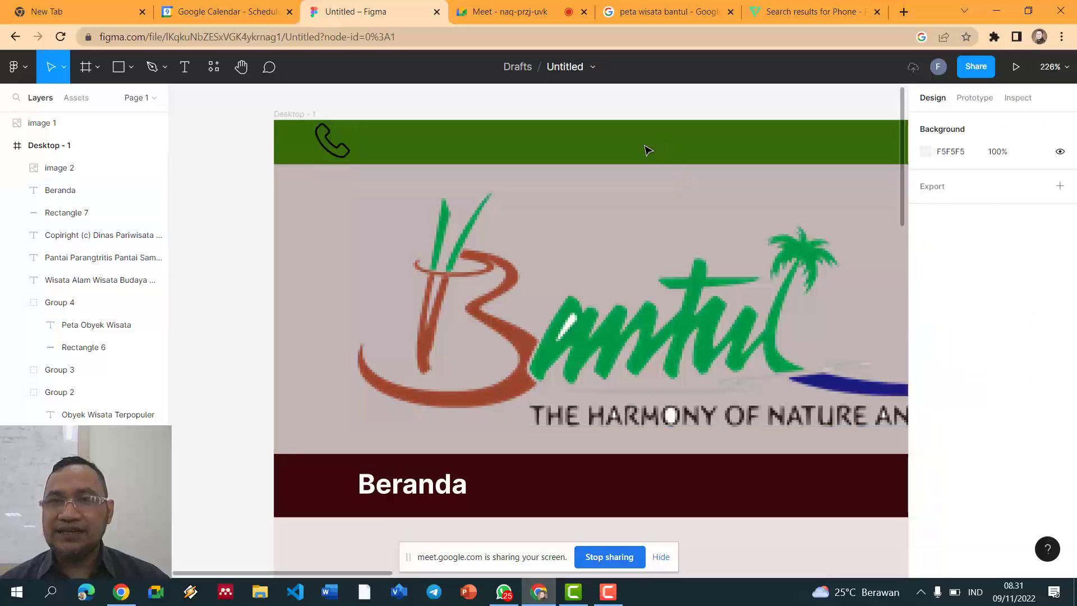
scroll(648, 150, down, 10)
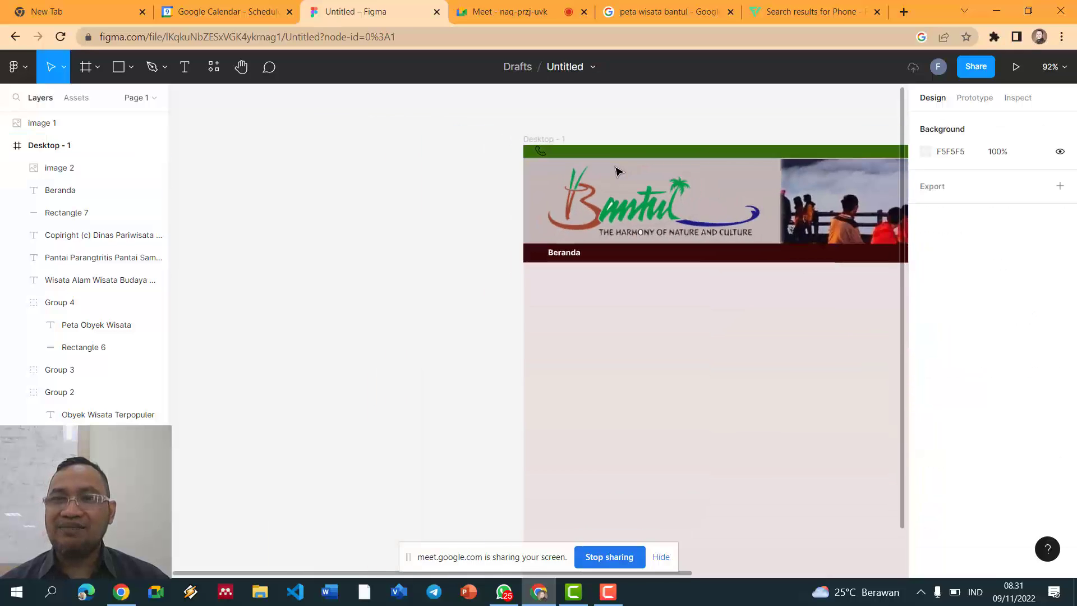
scroll(617, 168, down, 5)
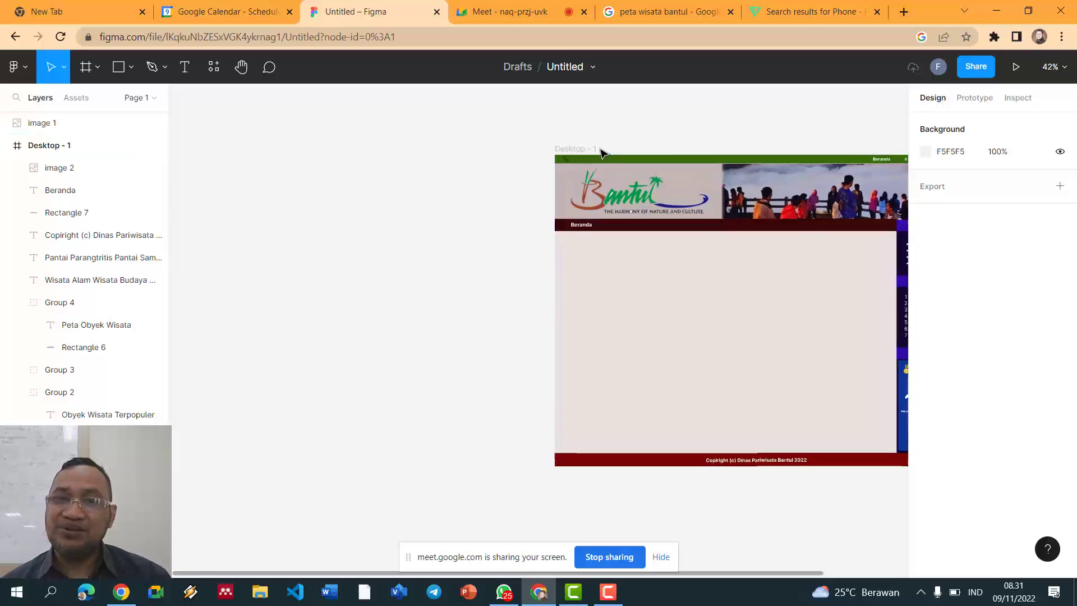
scroll(600, 153, up, 8)
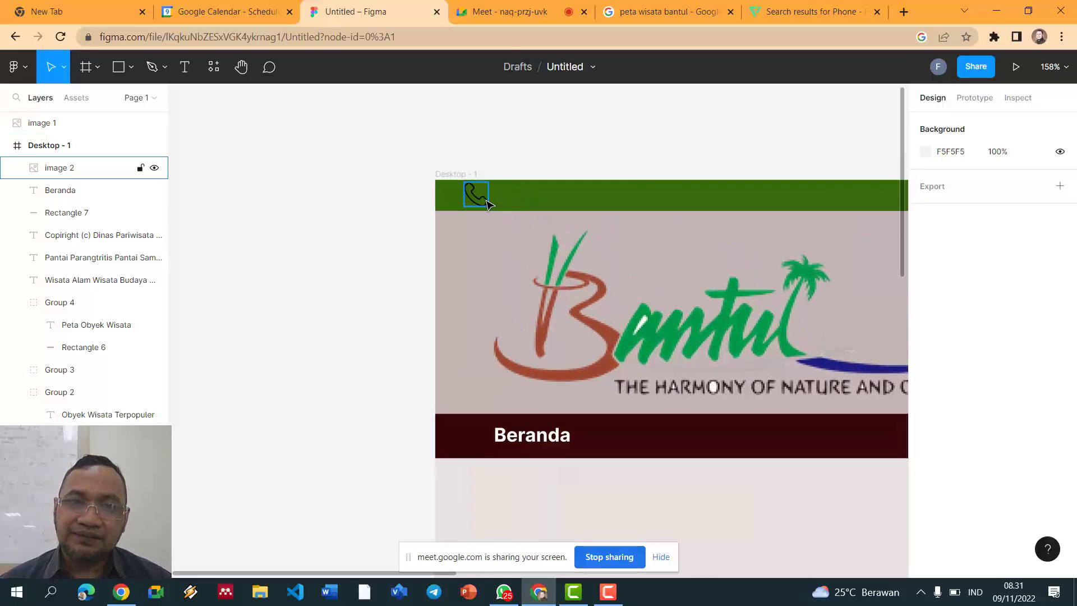
click(487, 202)
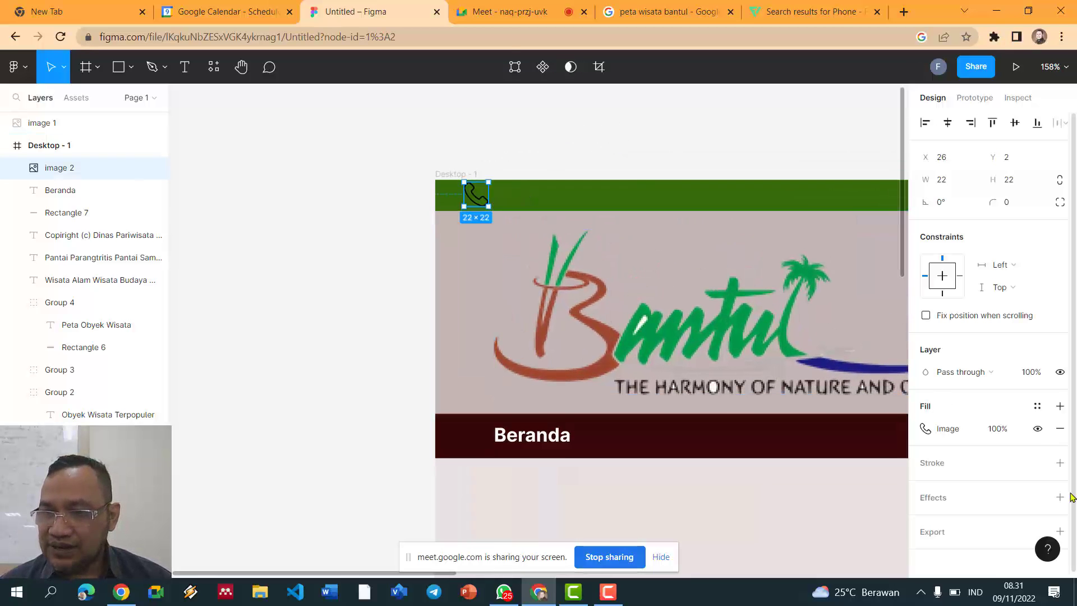
Step: Set the phone image fill to Fit and adjust its contrast, saturation and highlights
click(953, 436)
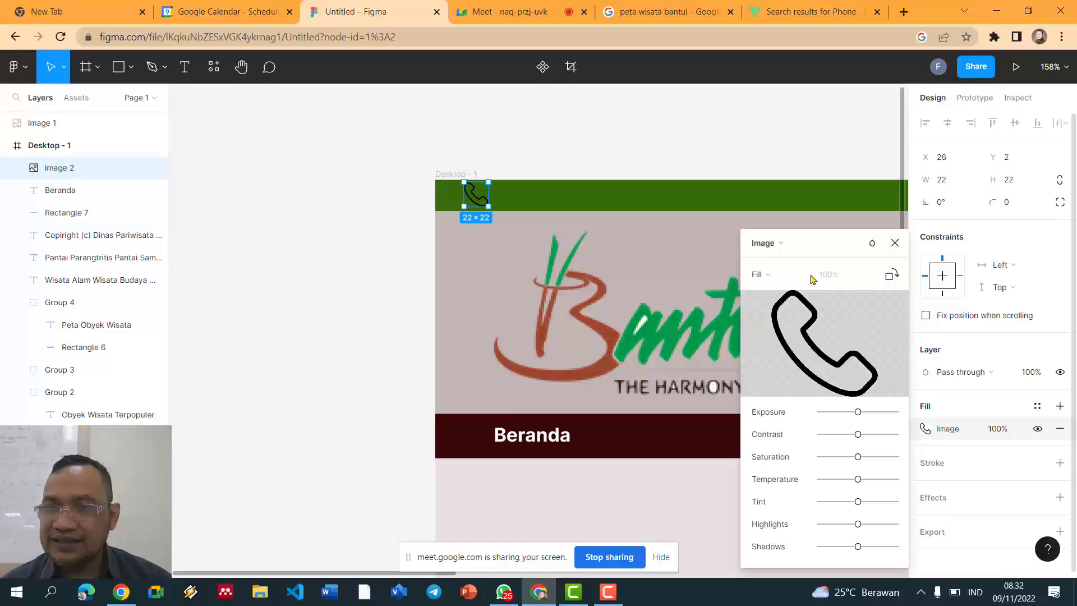
click(760, 274)
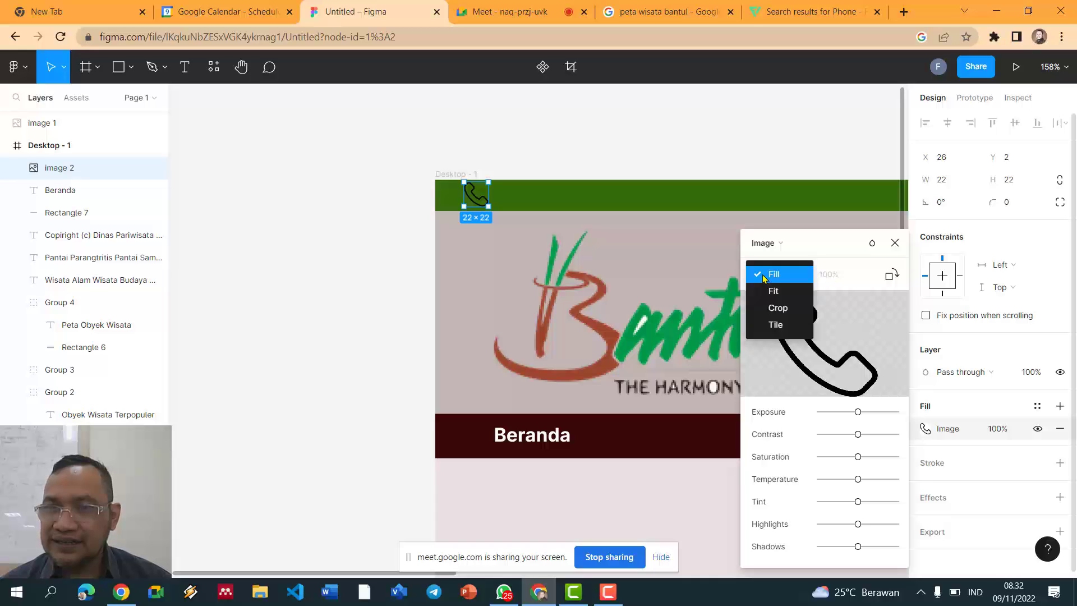
click(786, 297)
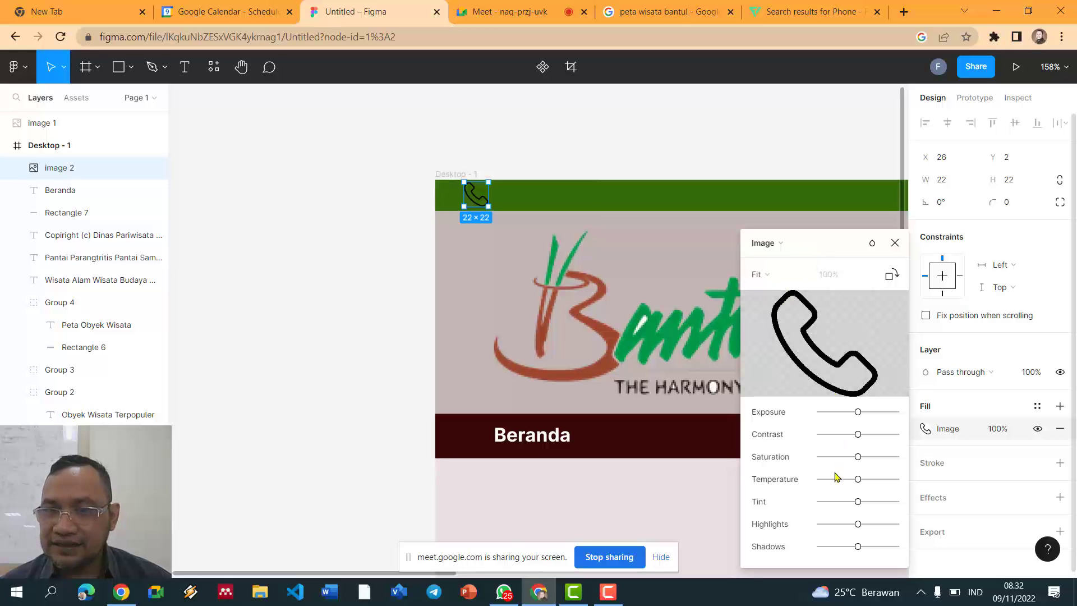
drag(858, 434, 896, 412)
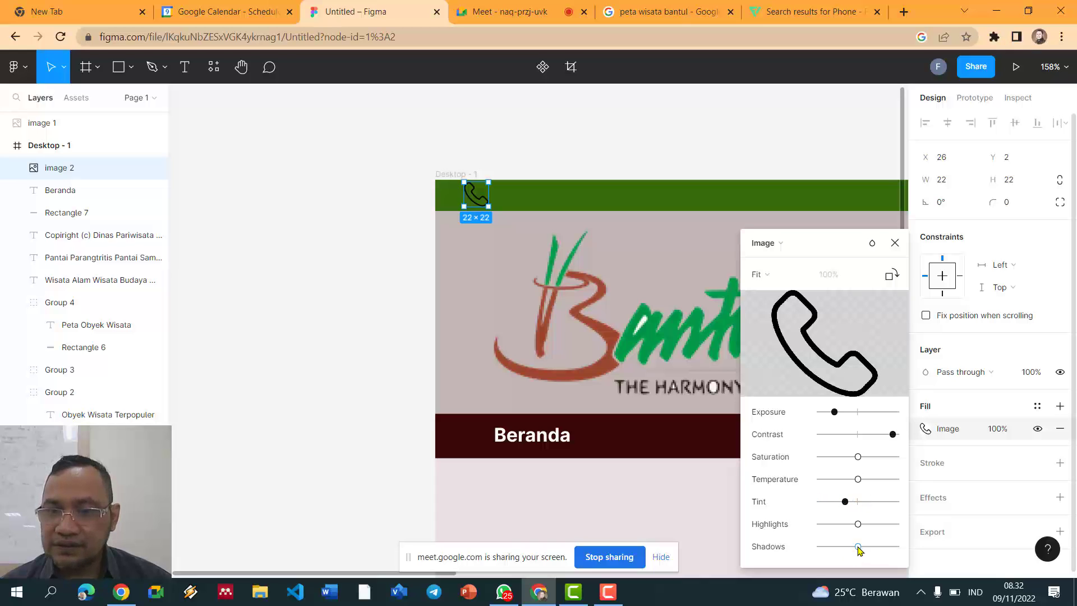
click(952, 433)
click(952, 436)
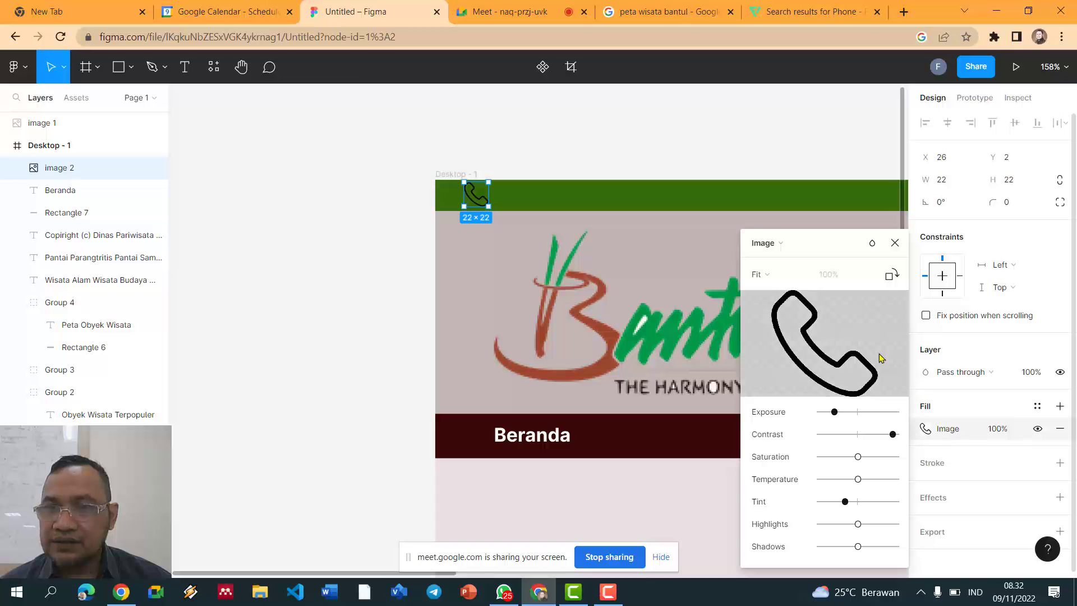
mouse_move(835, 368)
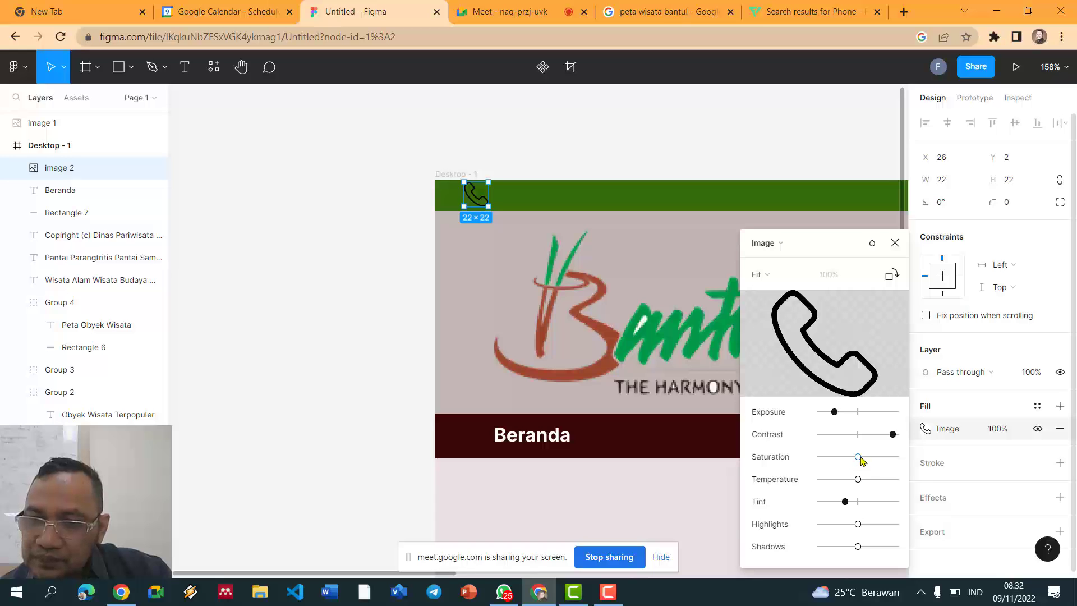
drag(898, 459, 806, 435)
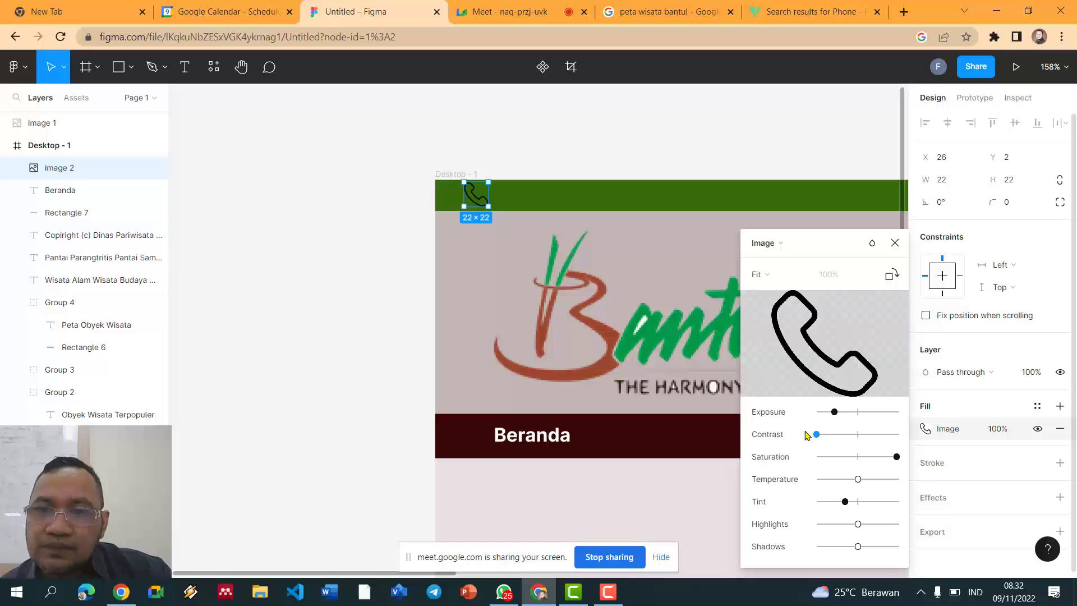
click(833, 378)
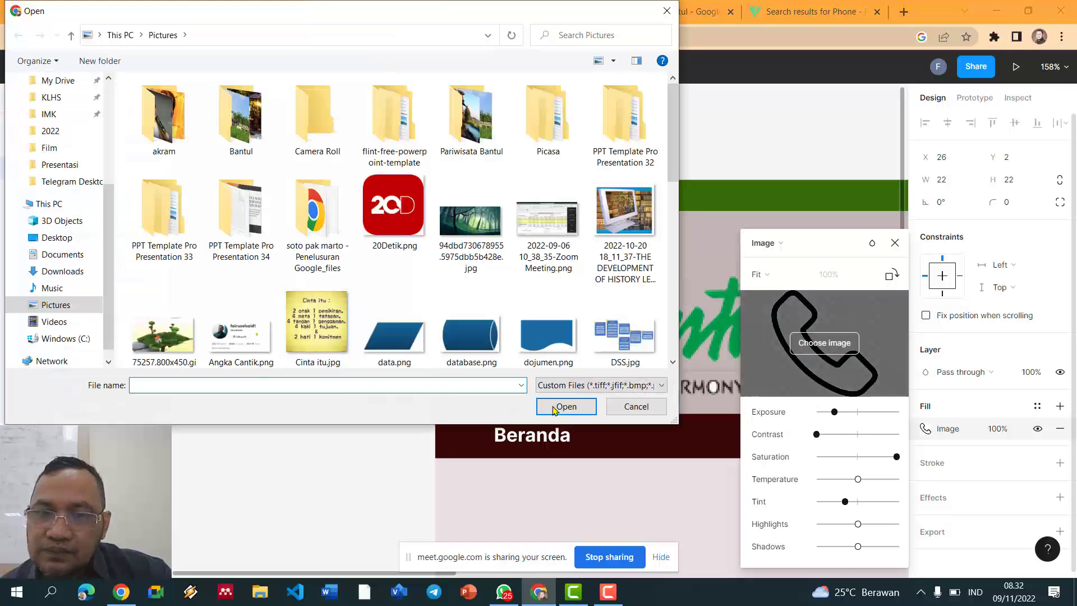
click(640, 406)
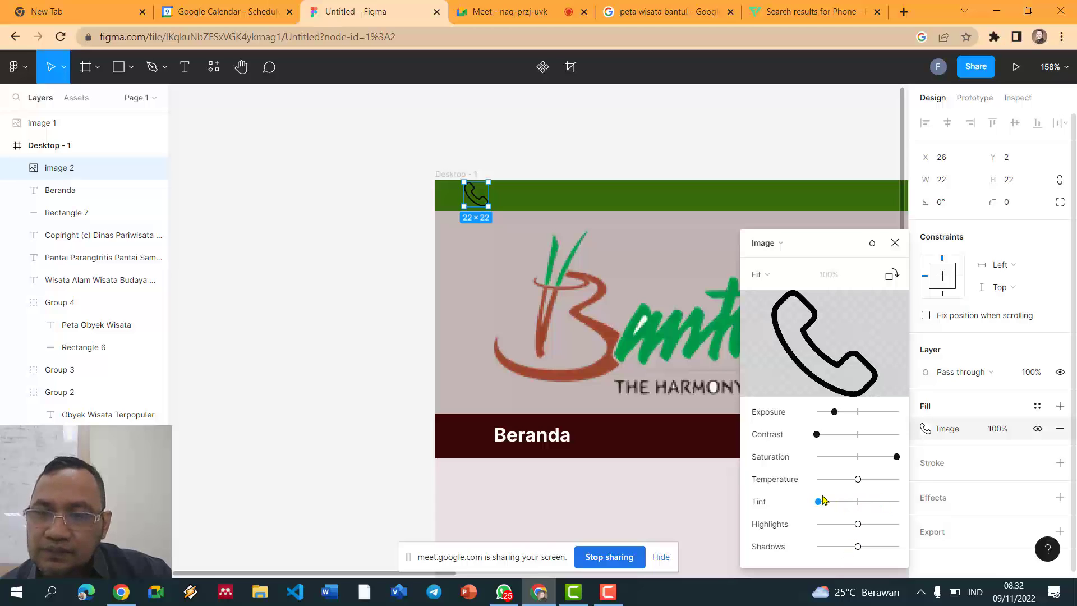
drag(858, 525, 869, 552)
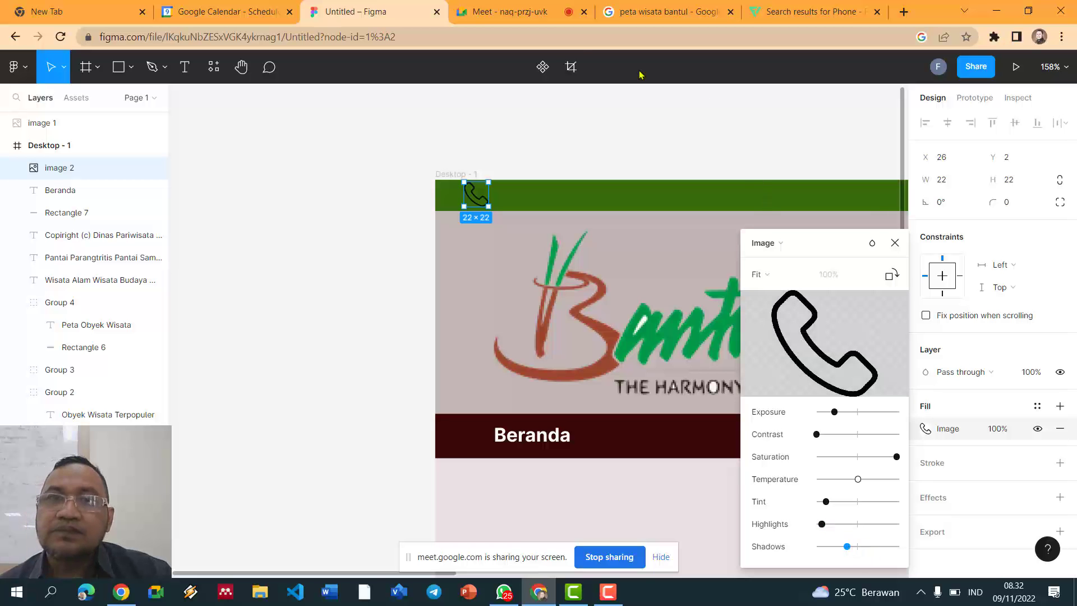
Step: Look over the Flaticon phone icon results, then return to the Figma design
click(521, 13)
click(657, 15)
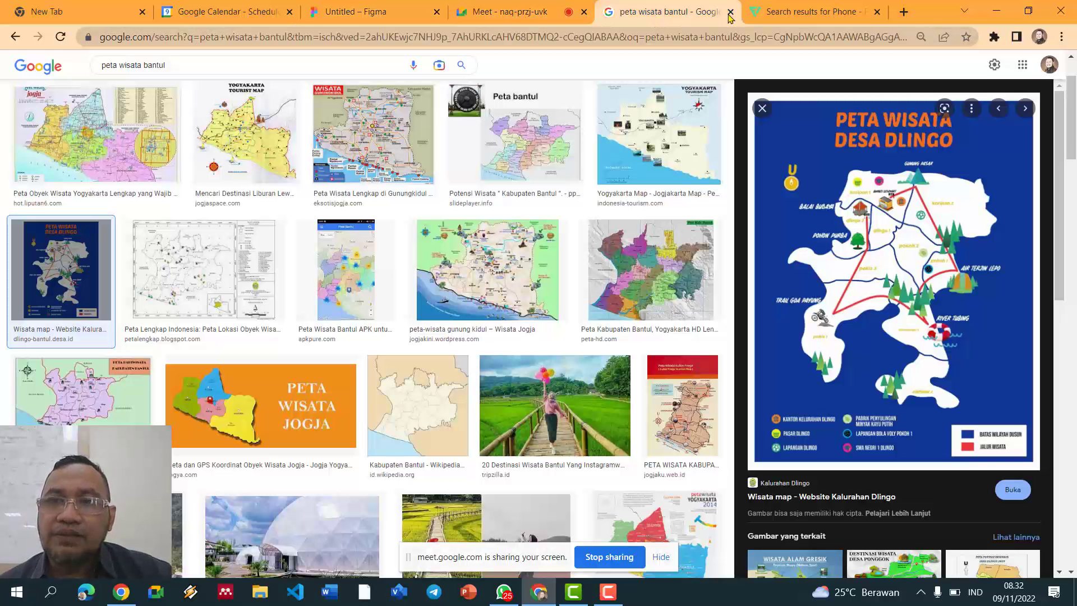
click(762, 13)
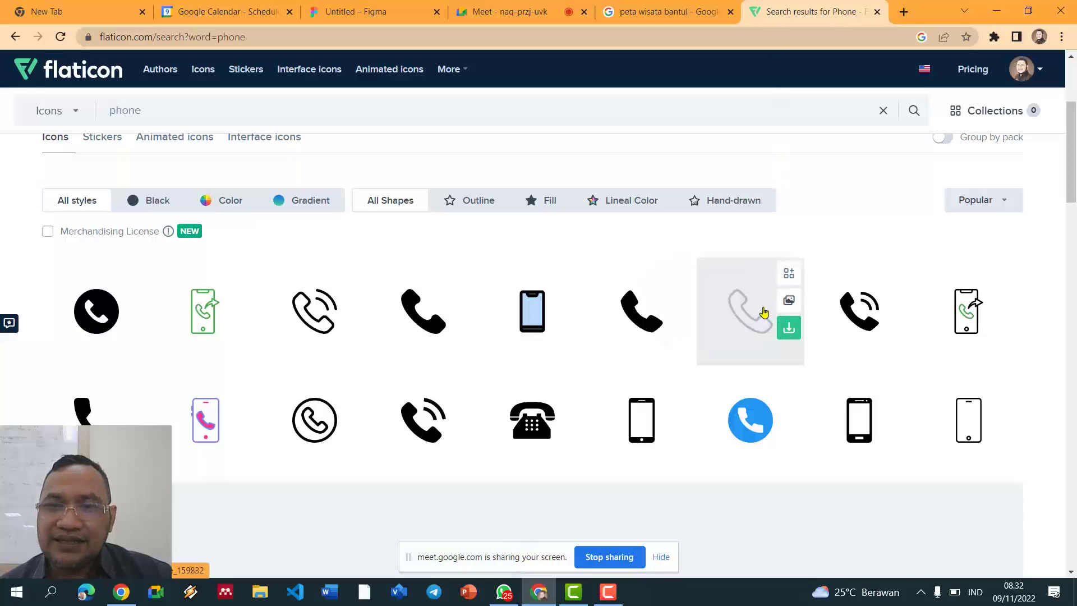
mouse_move(657, 310)
scroll(640, 312, down, 3)
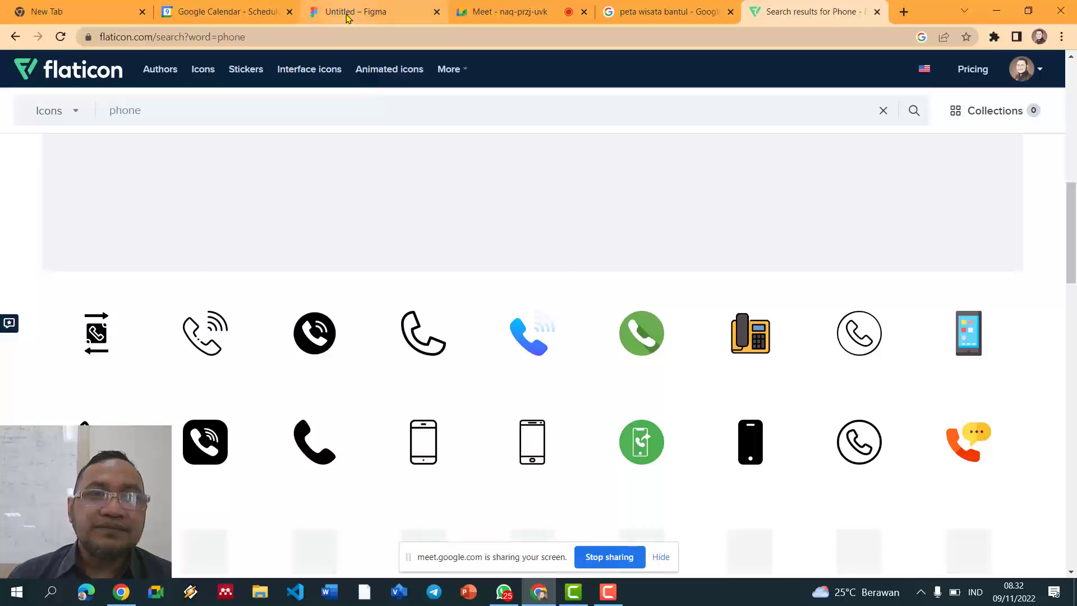
click(333, 16)
click(253, 11)
click(367, 11)
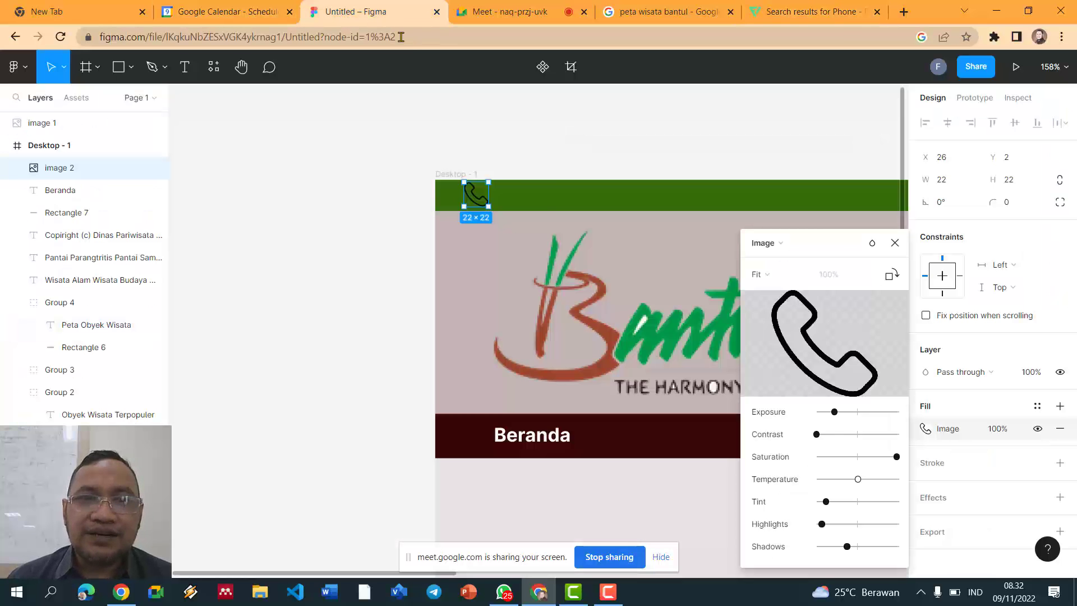
Step: Shrink the phone icon to 14×17 at X 26, Y 7 and close the image settings
drag(481, 184, 481, 187)
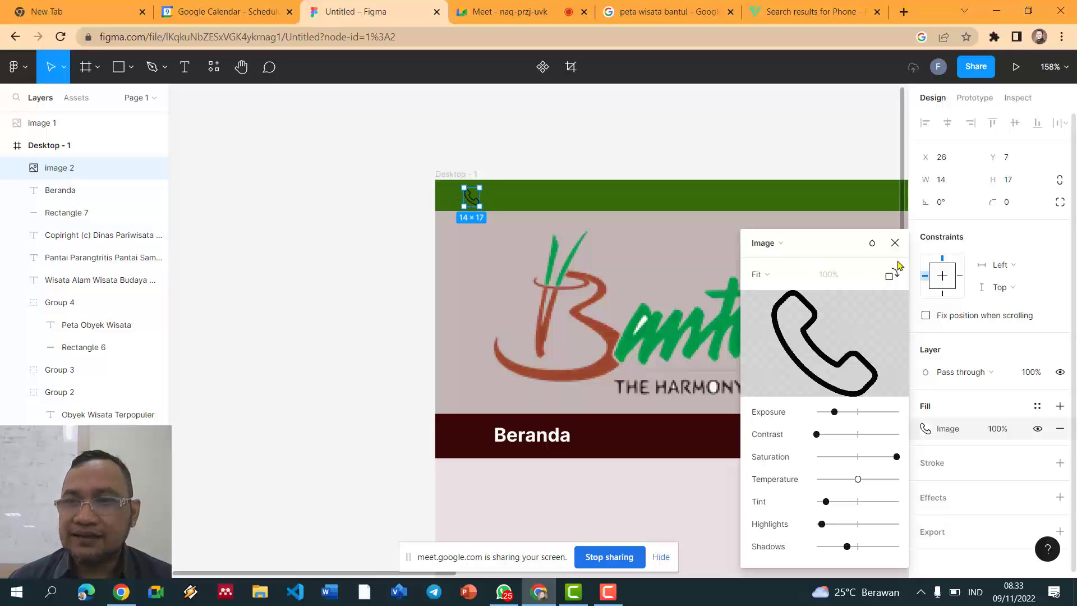
click(895, 243)
click(641, 162)
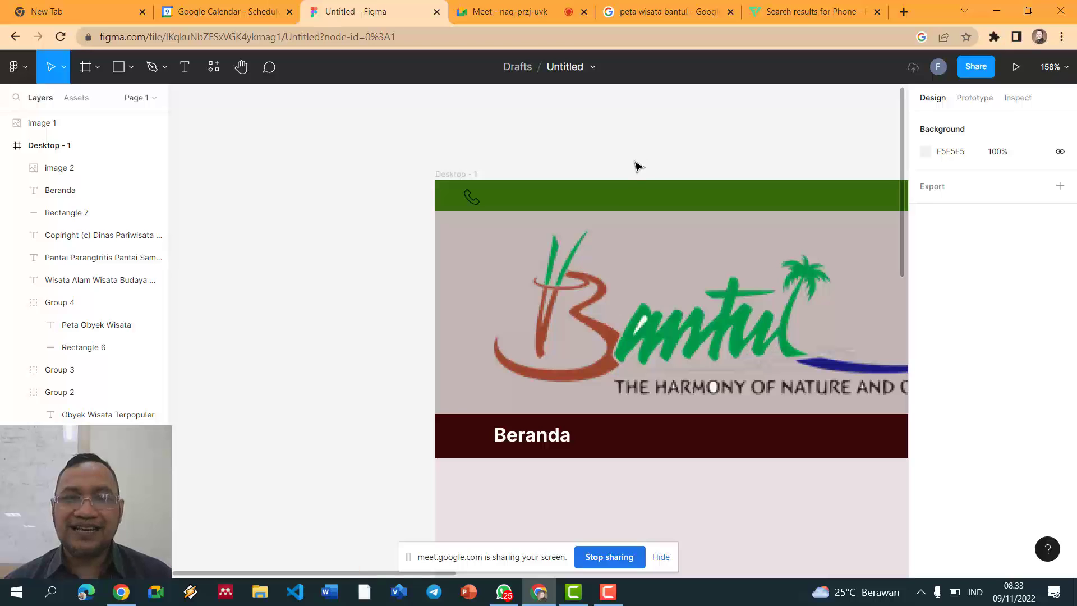
scroll(640, 167, up, 5)
Step: Add a text box beside the phone icon containing the phone number
click(330, 236)
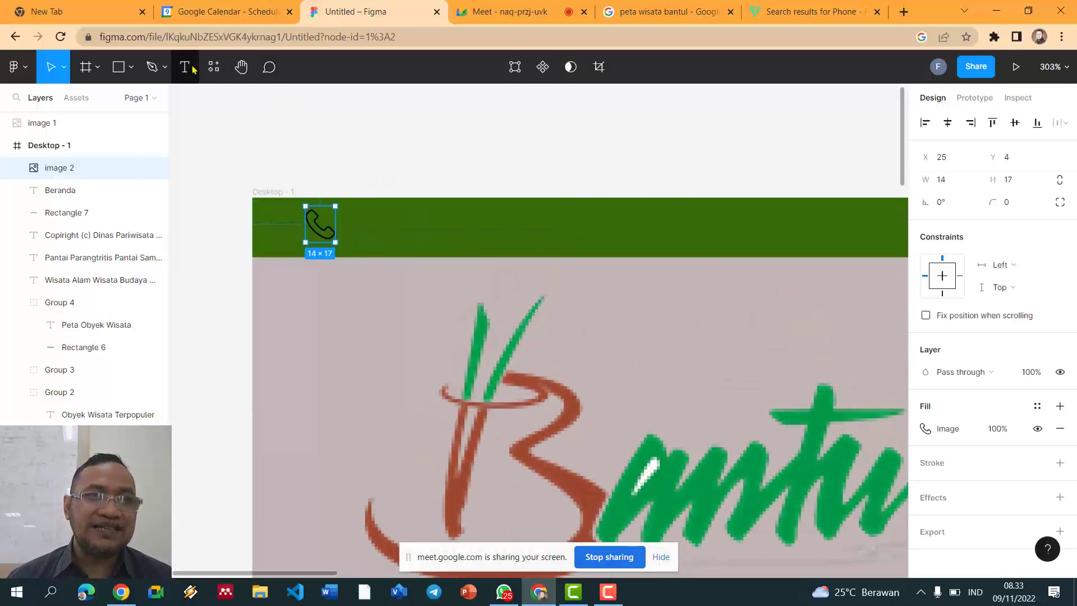
key(t)
click(352, 222)
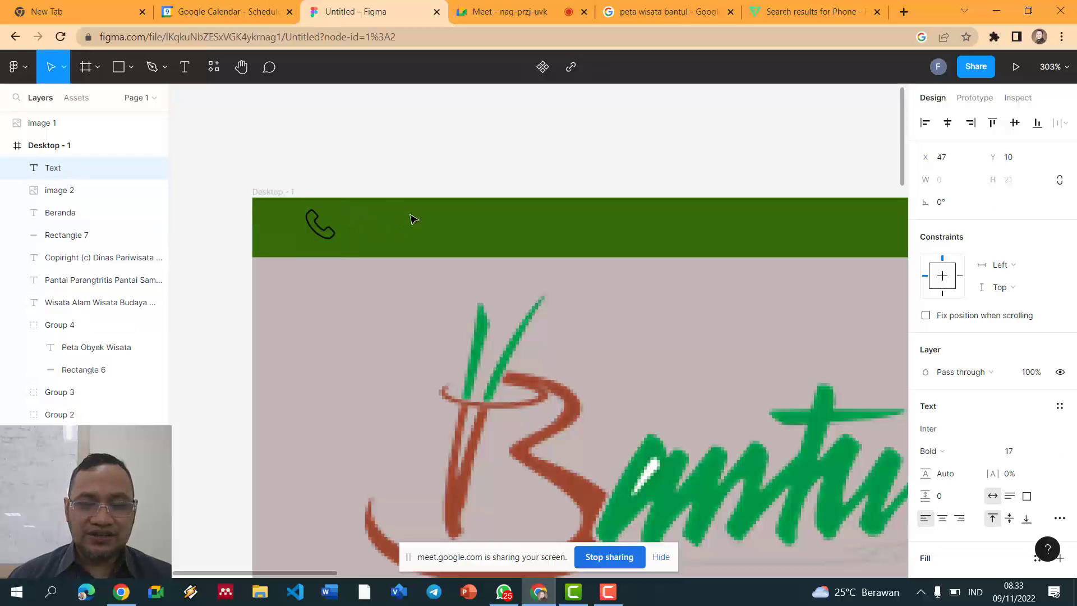
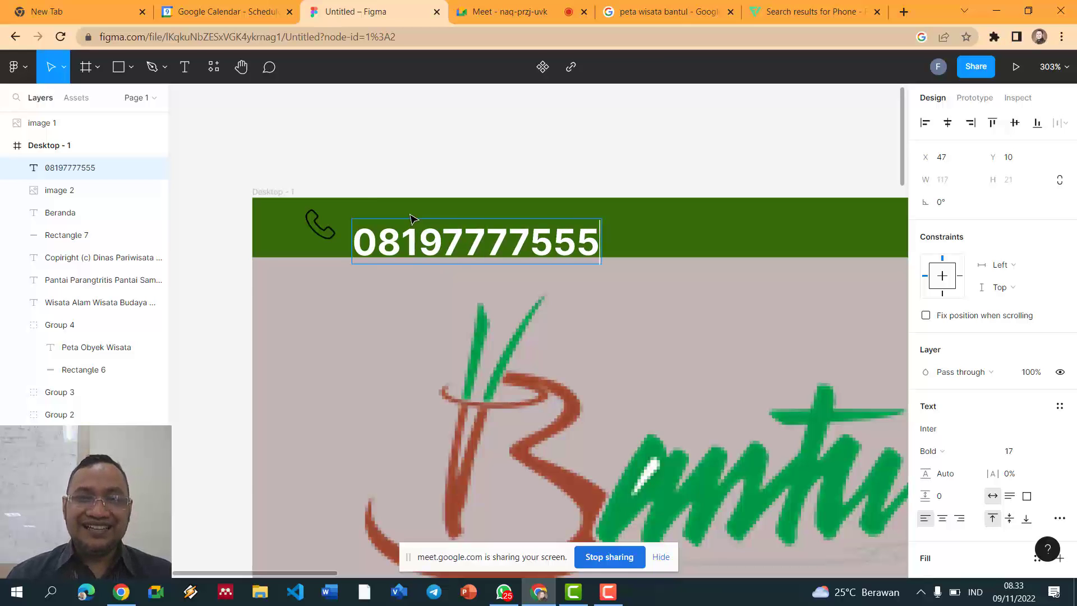
Step: Reduce the phone number to font size 10 and align it with the icon
drag(438, 246, 437, 228)
double_click(437, 227)
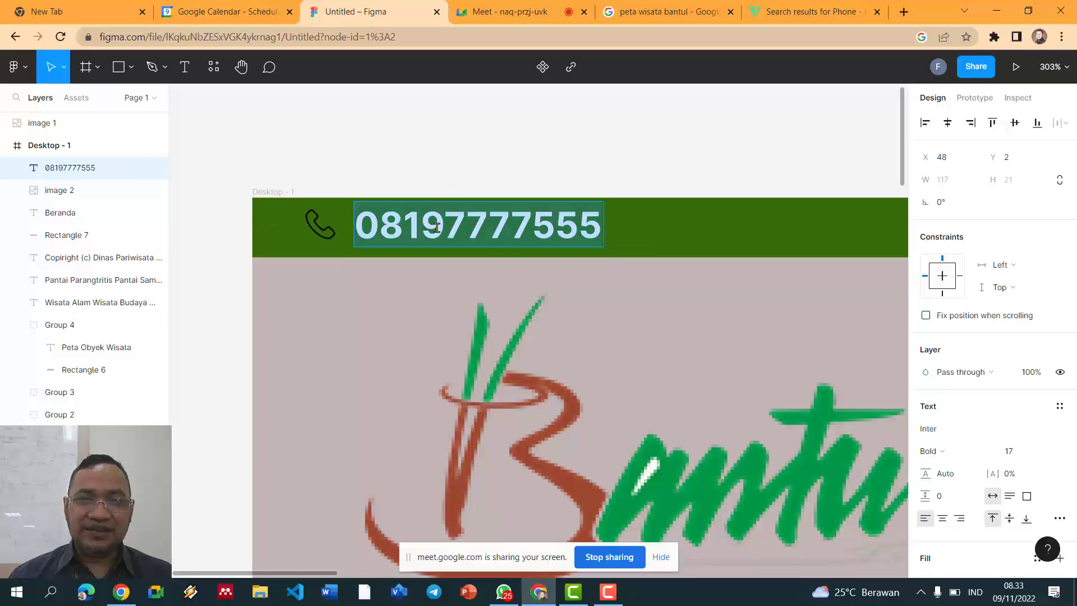
key(ctrl+shift+comma)
key(ctrl+shift+comma)
key(ctrl+shift+comma)
key(ctrl+shift+comma)
key(ctrl+shift+comma)
key(ctrl+shift+comma)
key(ctrl+shift+comma)
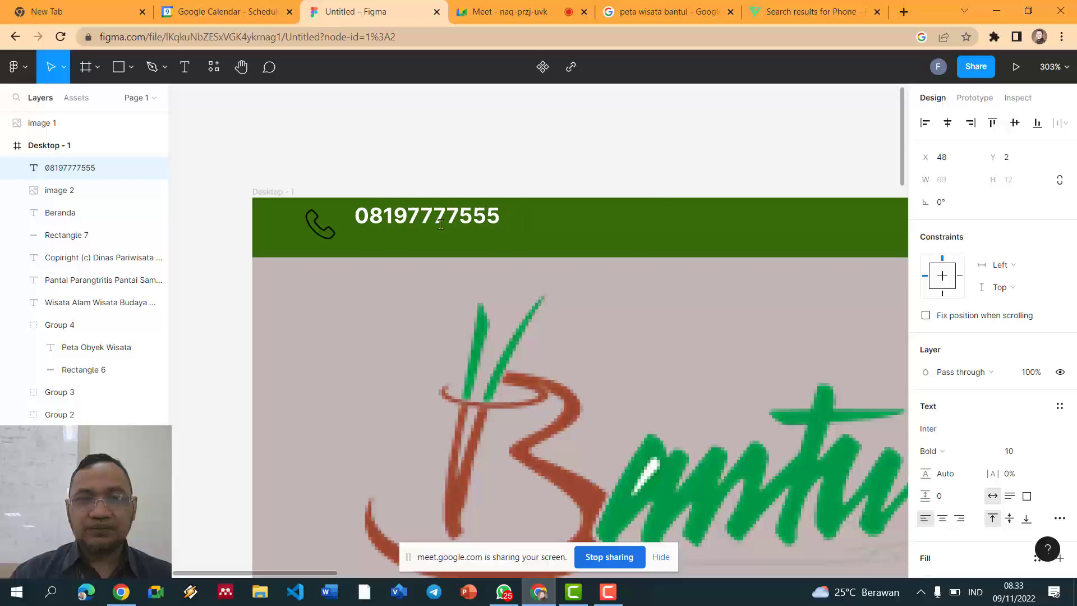
key(Escape)
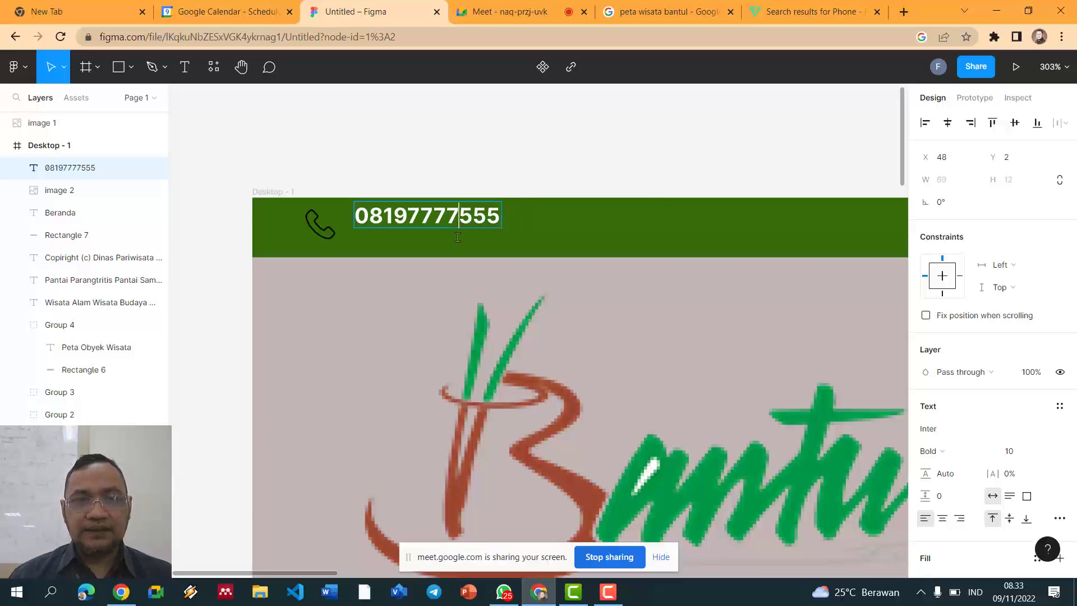
drag(411, 211, 415, 215)
Step: Copy the red round phone icon from the Flaticon phone results
scroll(447, 171, down, 1)
scroll(449, 174, down, 8)
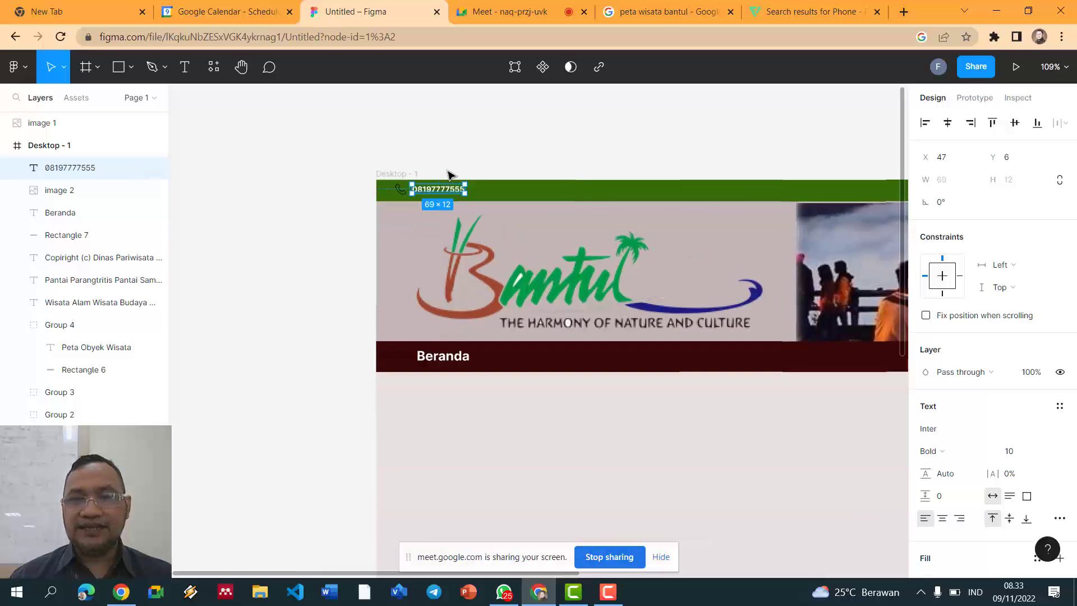
click(483, 145)
scroll(486, 147, up, 6)
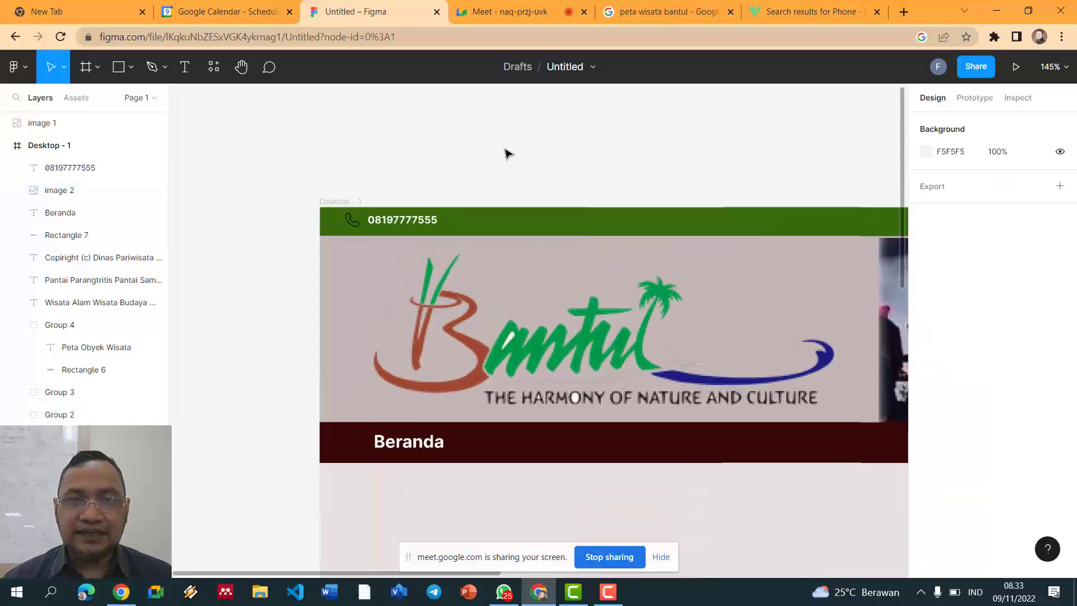
click(292, 256)
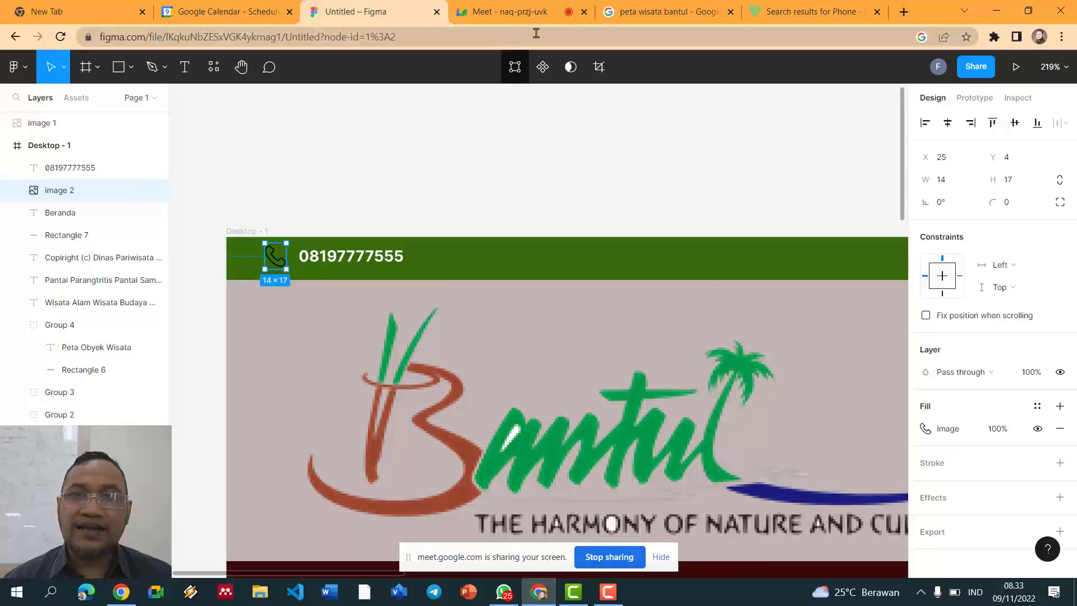
click(689, 13)
click(758, 13)
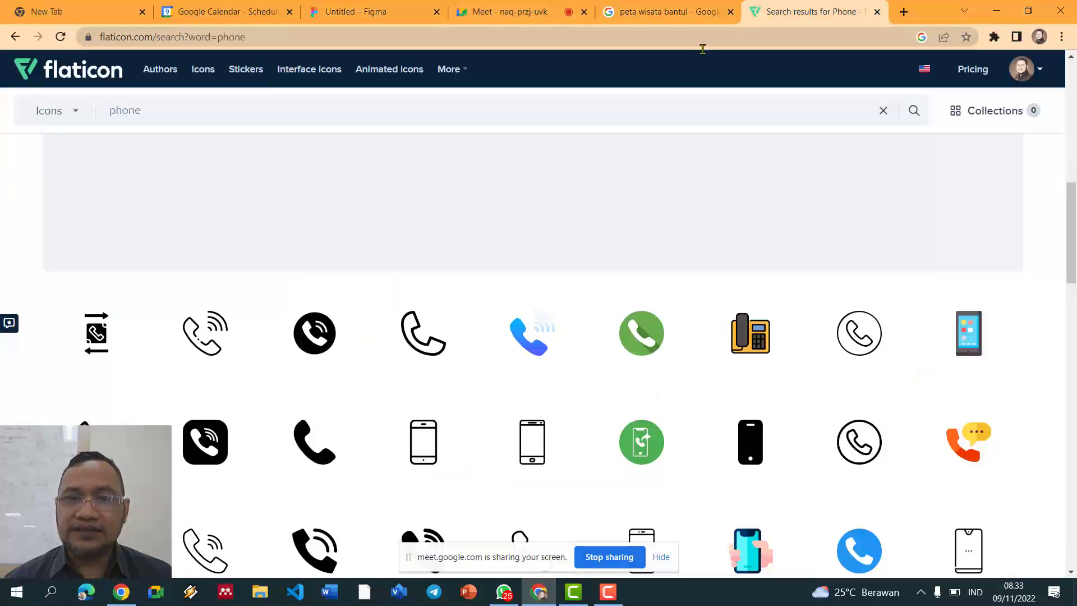
mouse_move(580, 312)
scroll(466, 353, down, 6)
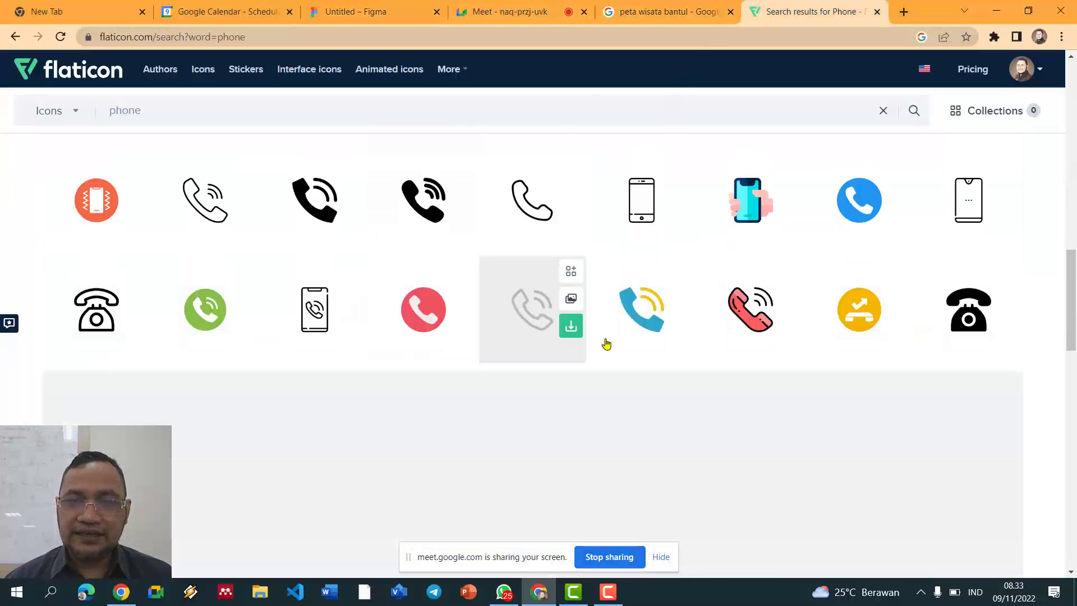
scroll(561, 344, up, 1)
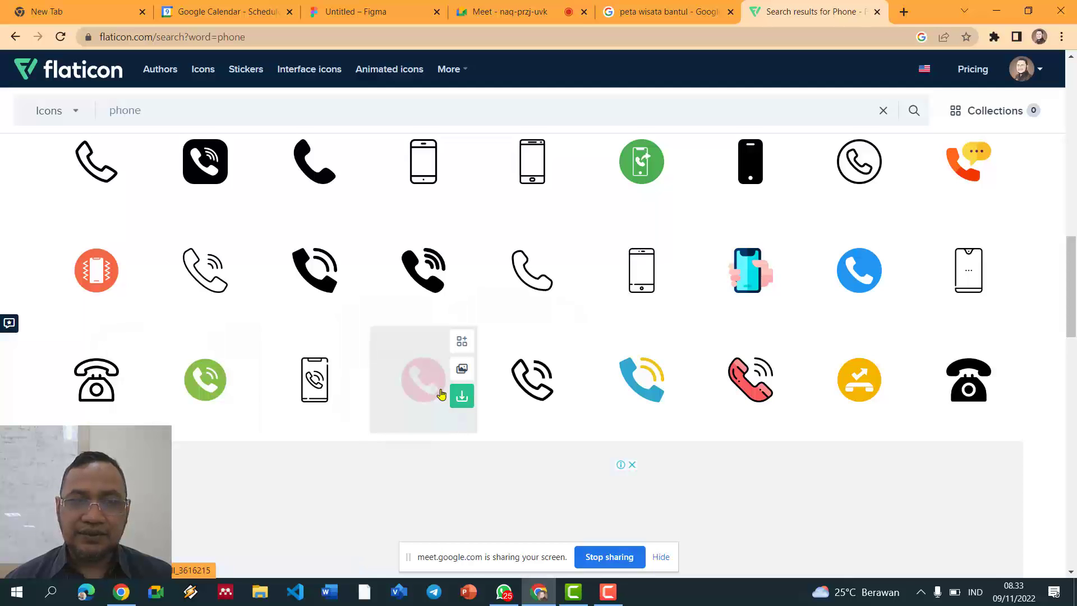
click(467, 371)
Step: Delete the old black phone icon from the header and undo the oversized paste
click(375, 9)
click(493, 11)
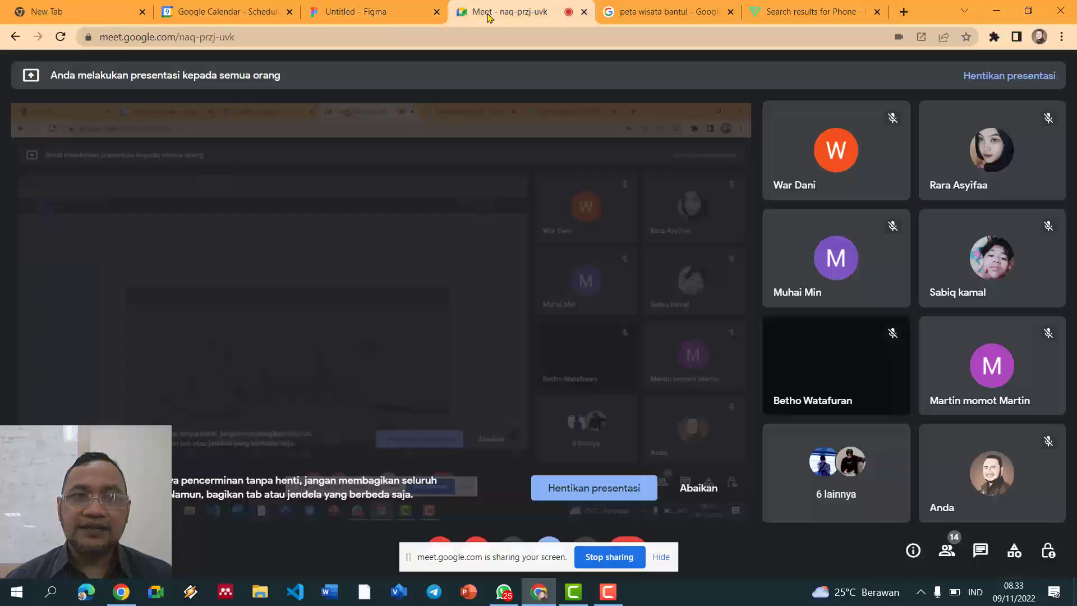
click(400, 14)
click(316, 218)
click(272, 264)
key(Delete)
key(ctrl+v)
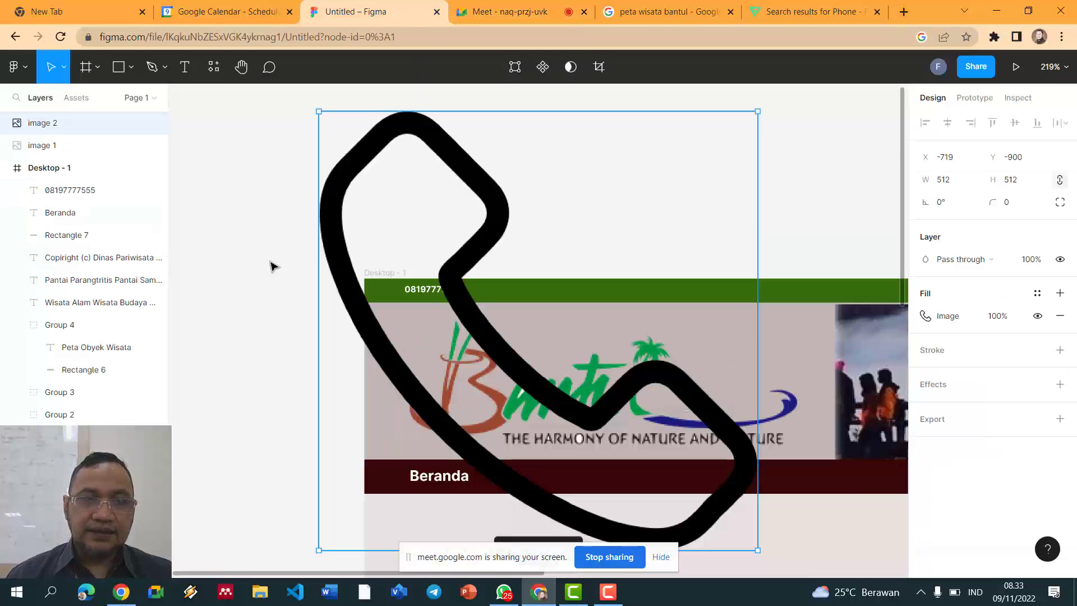
key(ctrl+z)
Step: Re-copy the red phone icon as PNG, discarding another trial paste in Figma
click(522, 13)
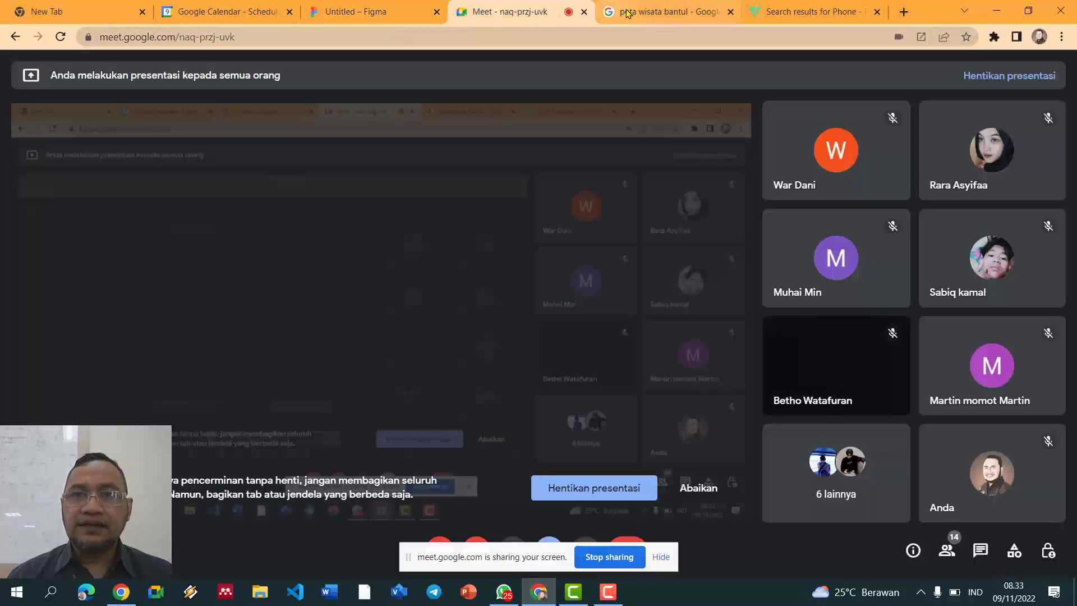
click(662, 11)
click(888, 17)
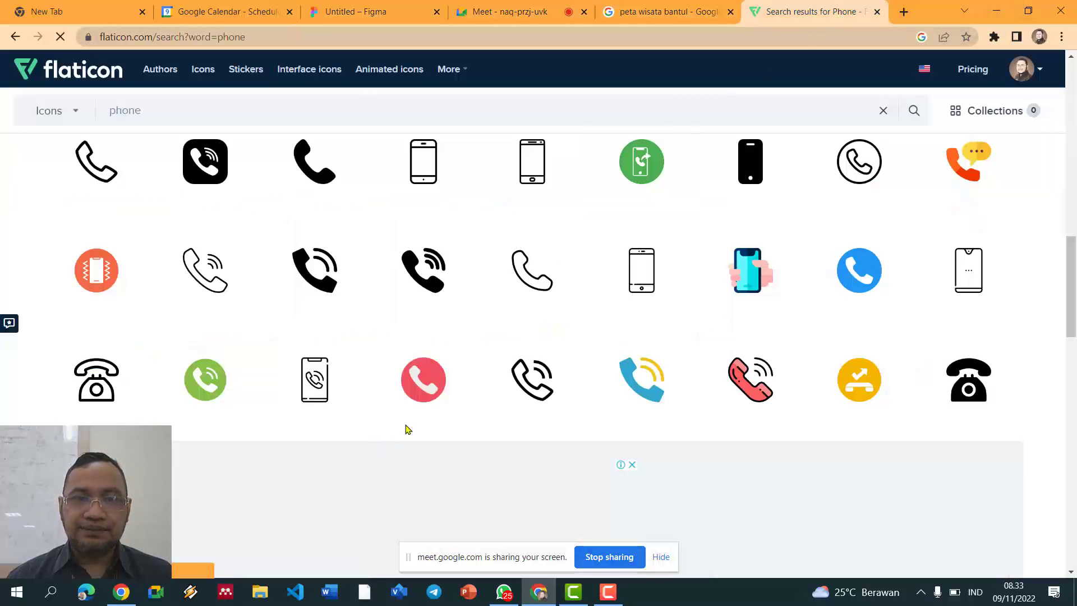
click(461, 370)
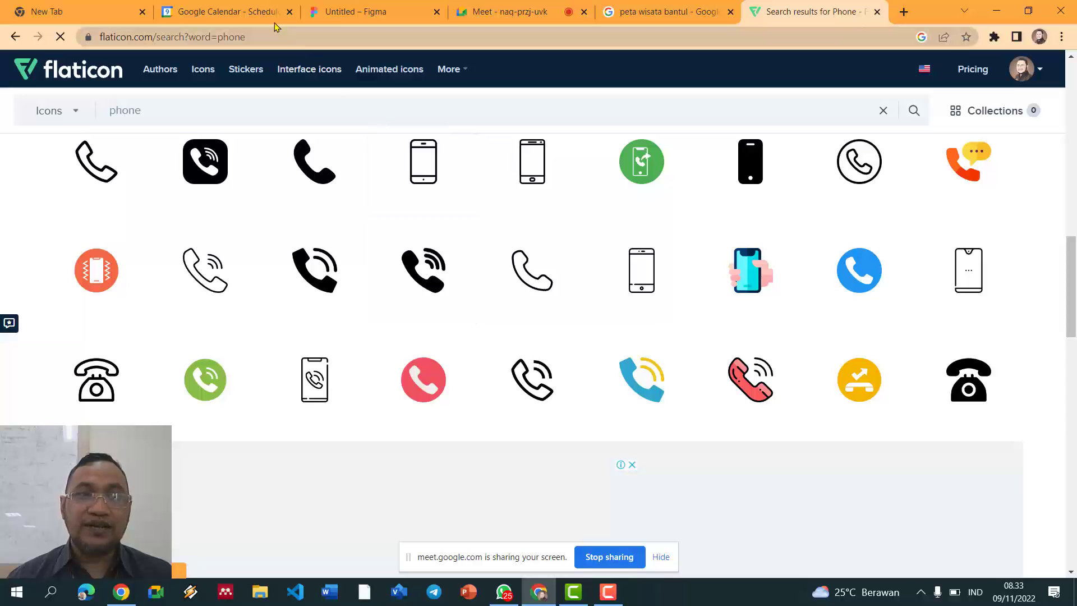
click(337, 13)
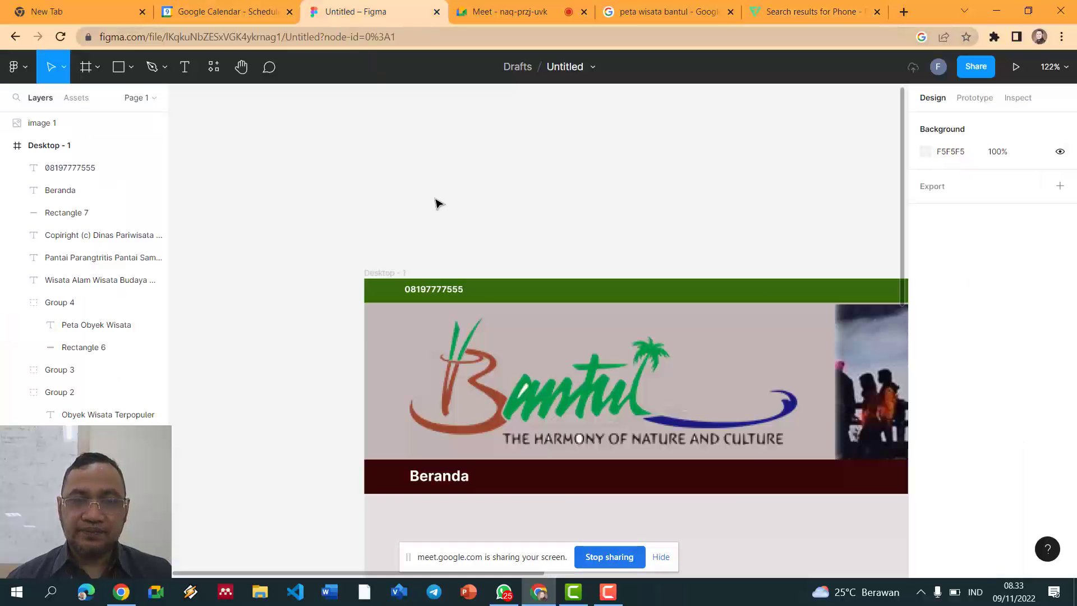
key(ctrl+v)
key(Delete)
click(501, 11)
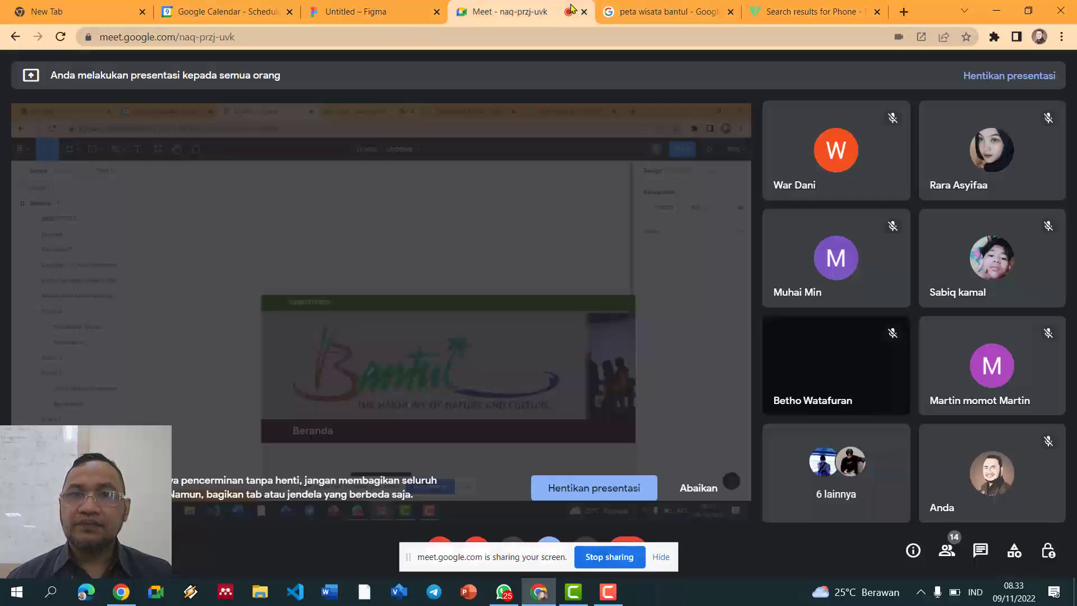
click(665, 11)
click(797, 12)
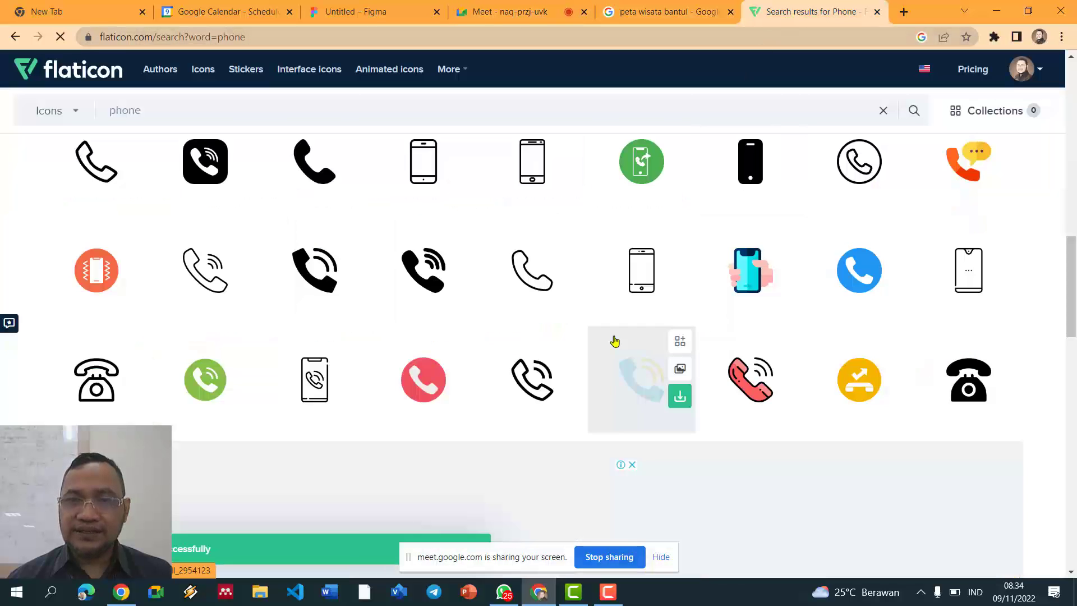
click(463, 369)
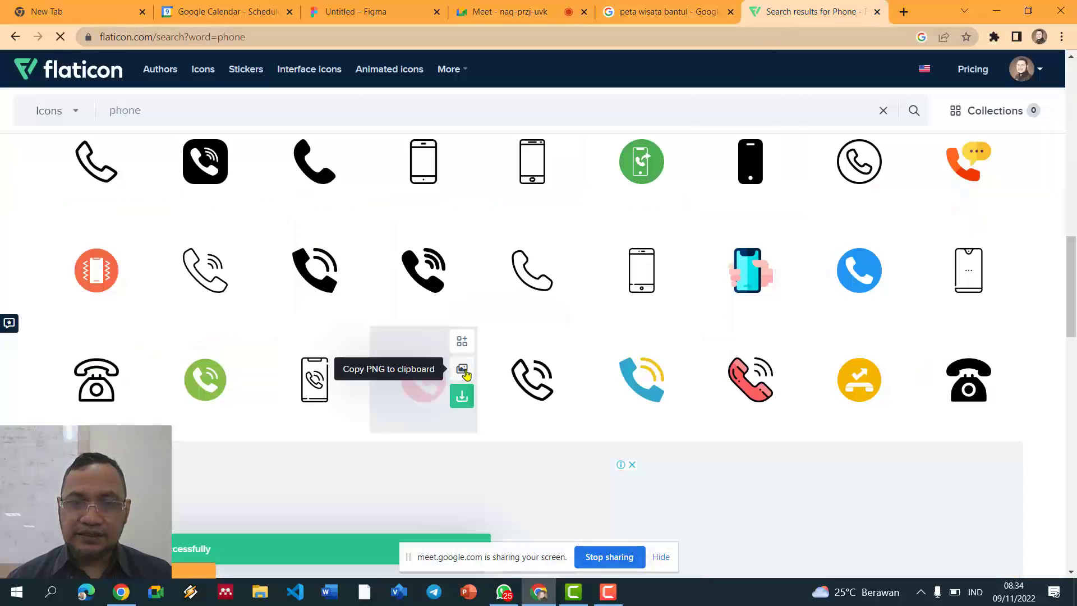
Step: Paste the red phone icon, shrink it, and move it into the green bar beside the number
click(359, 12)
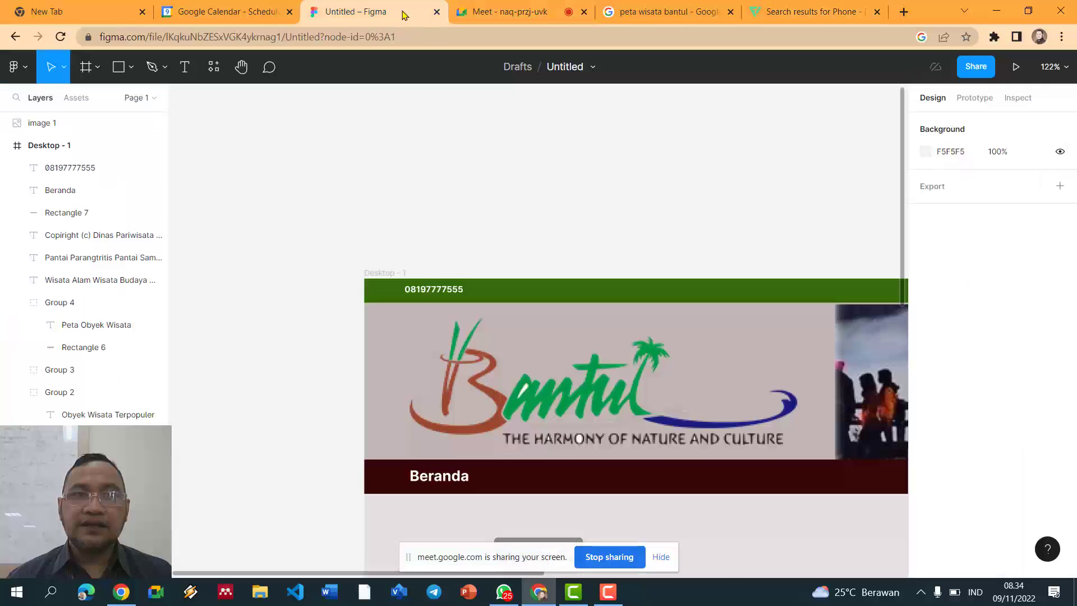
key(ctrl+v)
drag(752, 113, 463, 428)
drag(402, 447, 464, 202)
drag(462, 305, 408, 183)
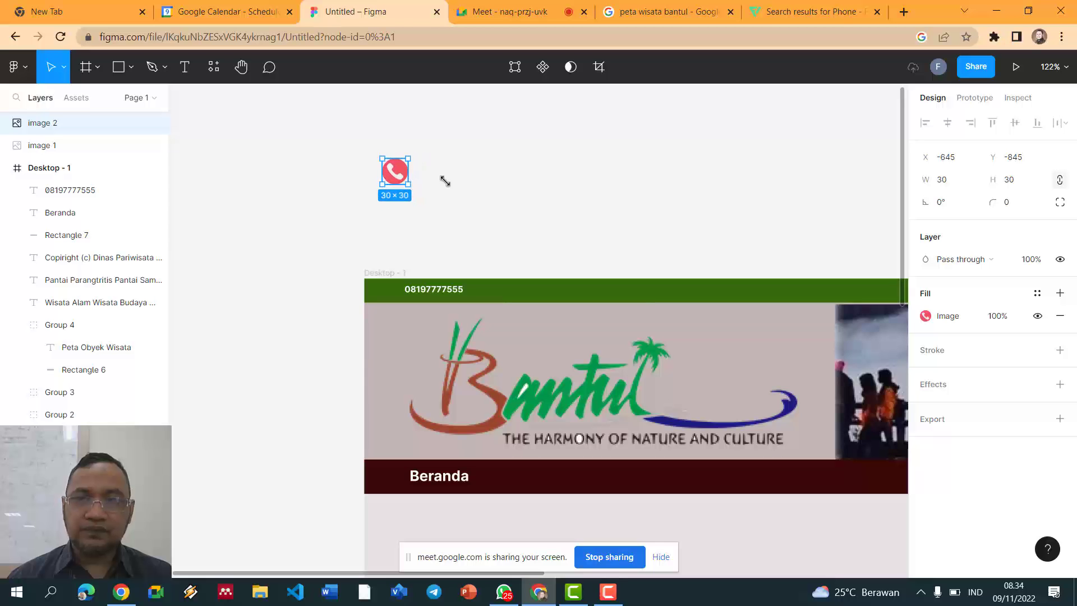
click(576, 212)
scroll(479, 209, up, 5)
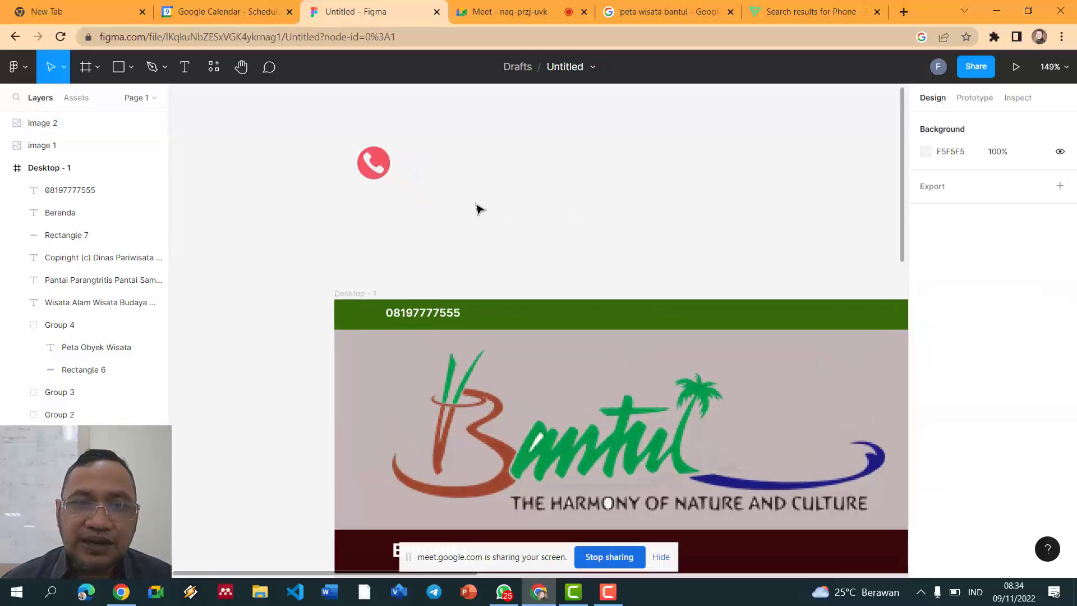
drag(380, 171, 368, 324)
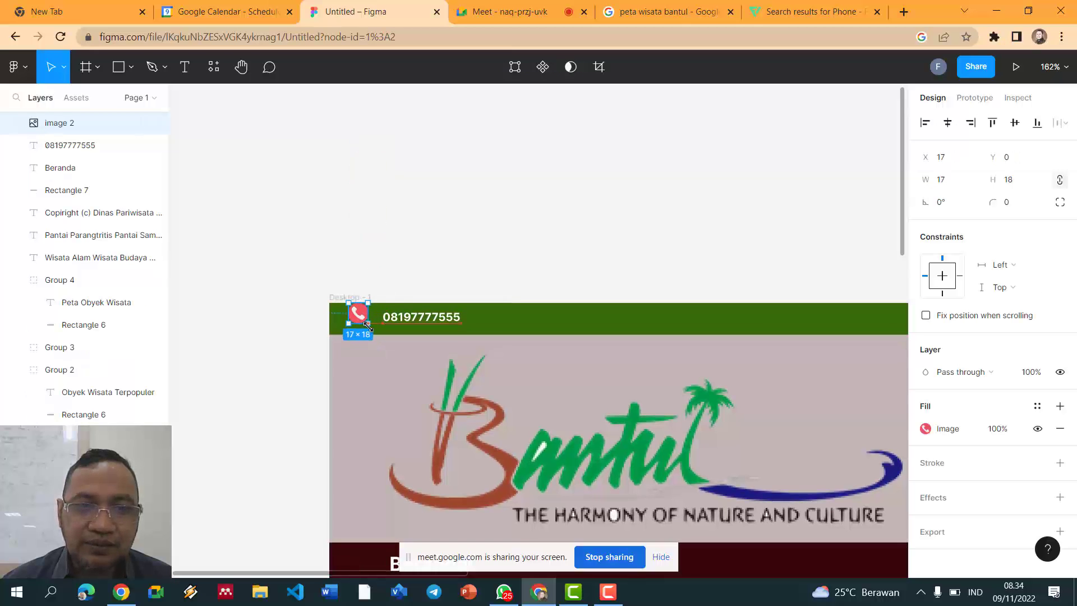
Step: Set the red phone icon to 20×20 and nudge it to X 21, Y 2
click(943, 180)
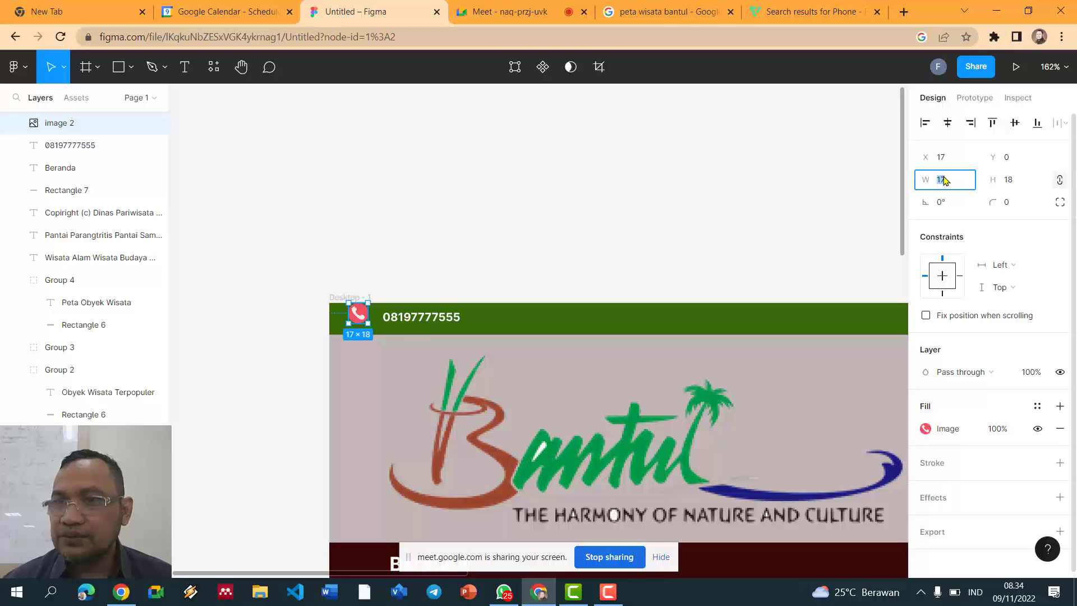
text(20)
key(Return)
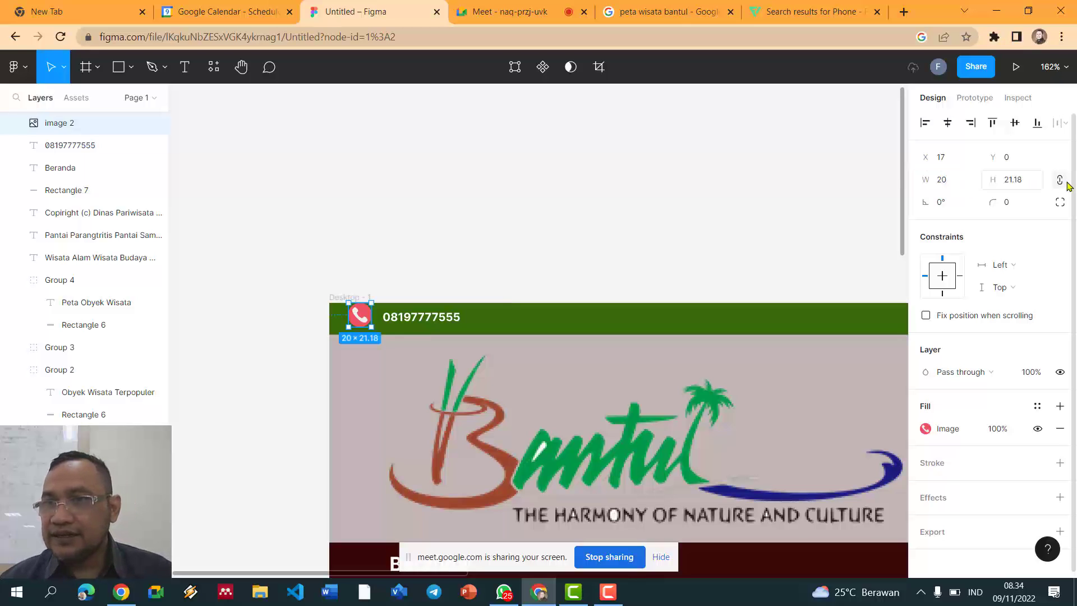
click(1023, 186)
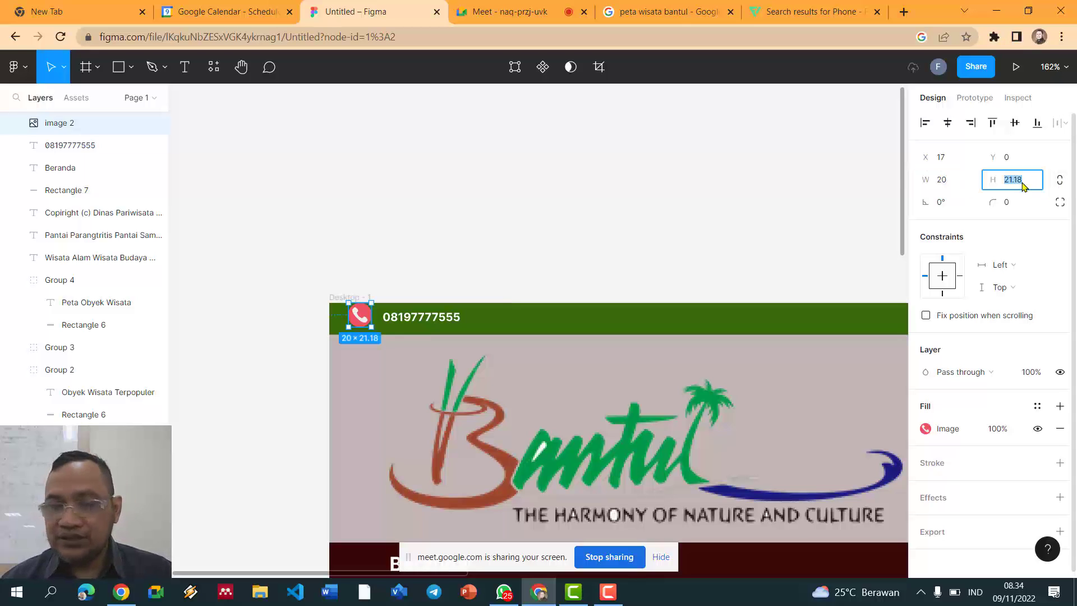
text(20)
key(Return)
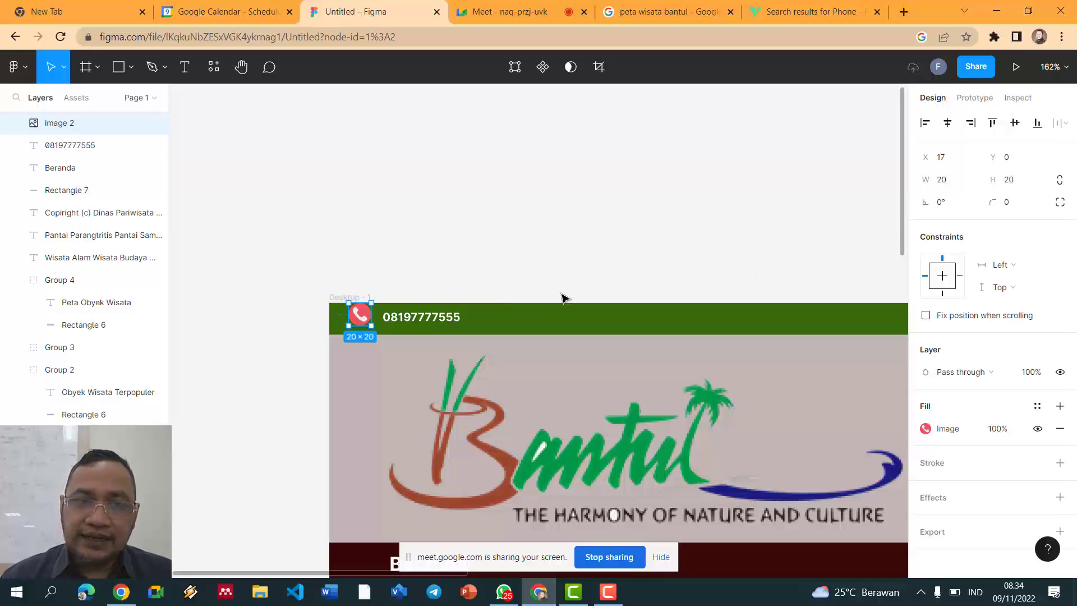
drag(355, 317, 370, 327)
Step: Lower the phone number text in the green bar and return to the Flaticon results
click(501, 247)
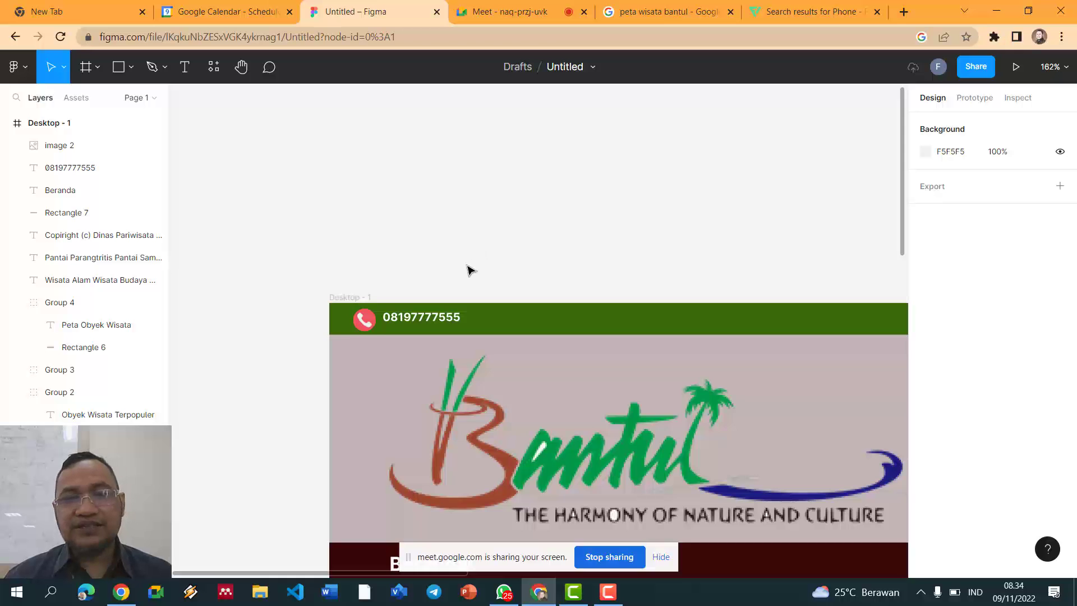
scroll(469, 271, down, 2)
scroll(474, 238, down, 1)
scroll(474, 234, down, 3)
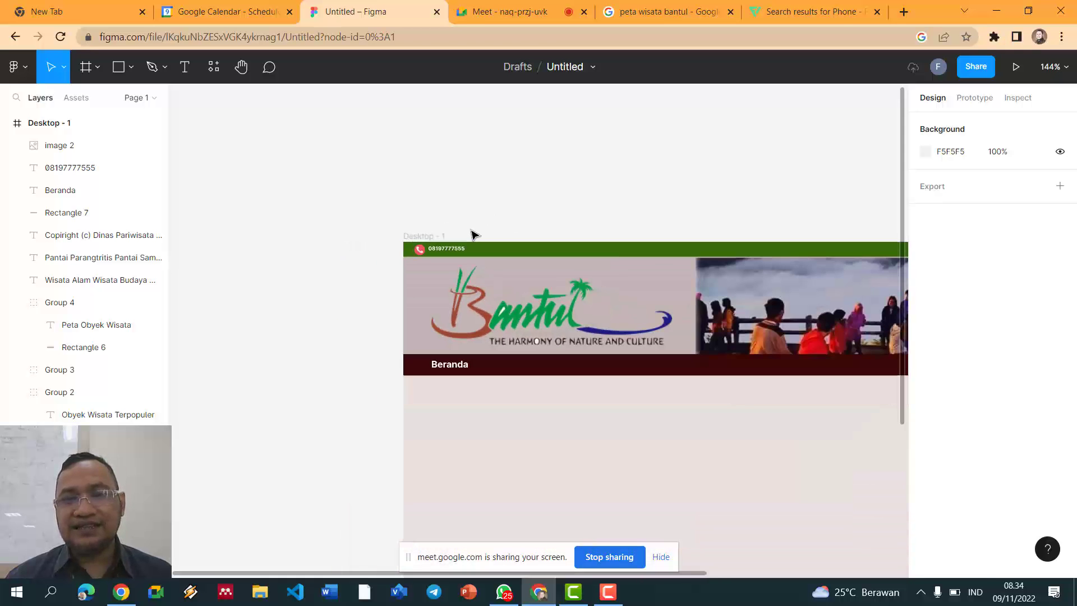
scroll(473, 233, up, 4)
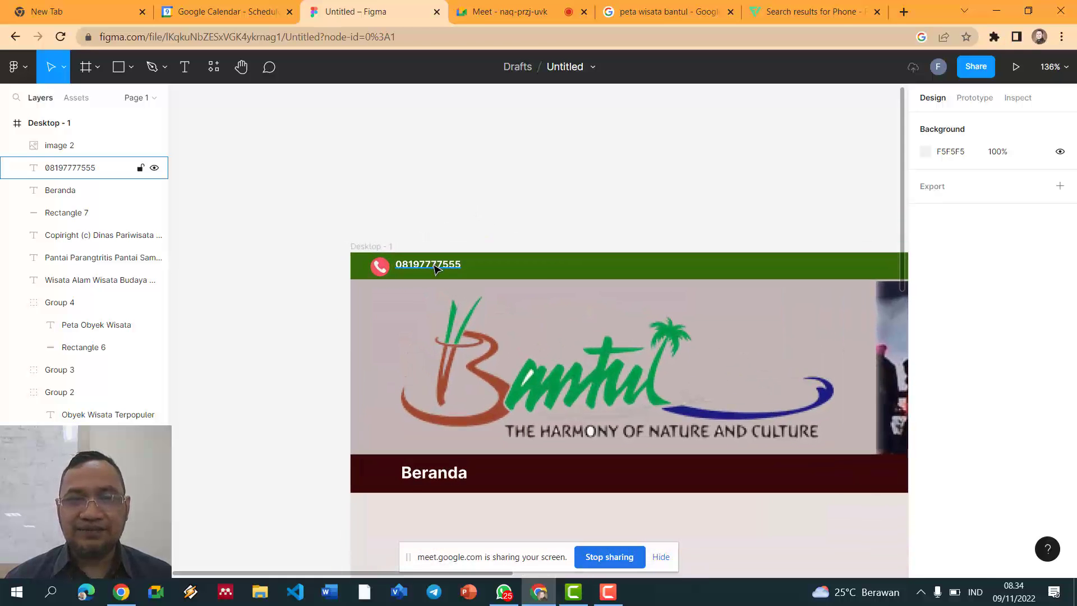
drag(436, 269, 435, 274)
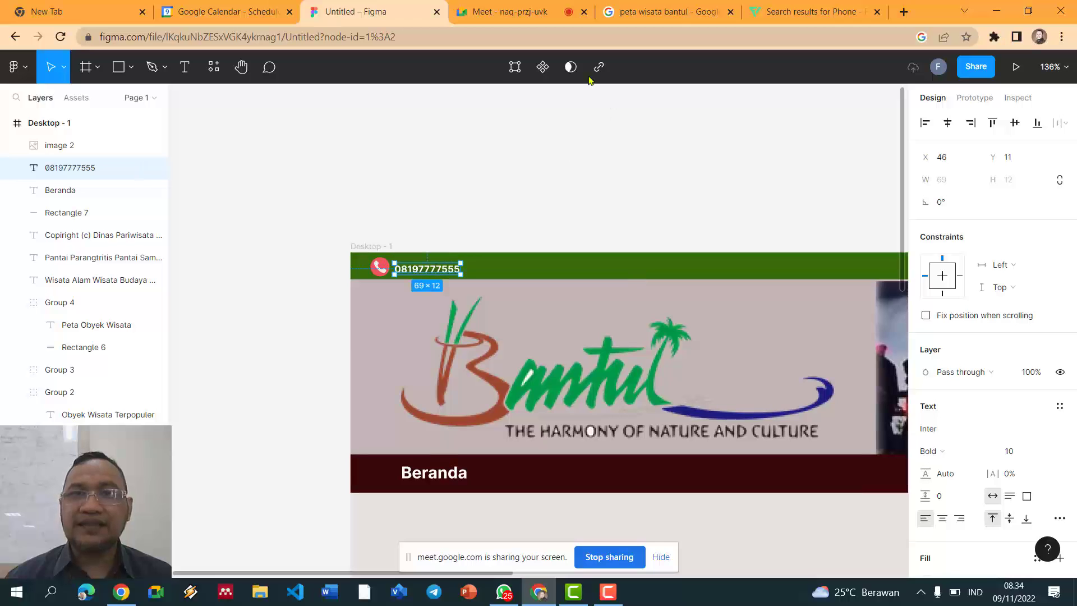
click(755, 11)
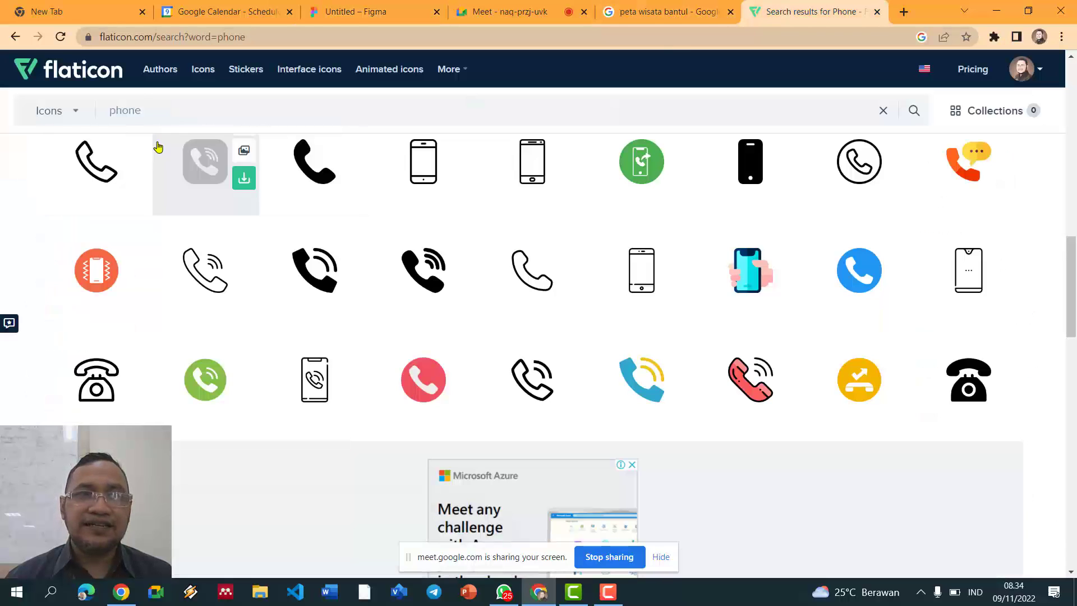
Step: Search Flaticon for 'mail' and copy the red Gmail icon as PNG
double_click(137, 110)
text(mail)
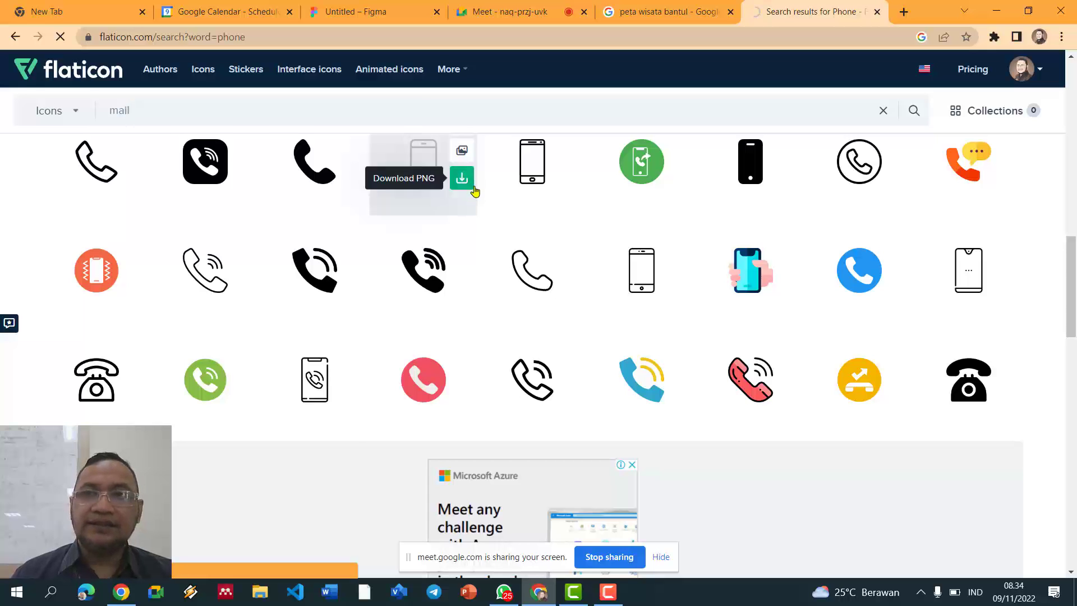
scroll(485, 185, down, 5)
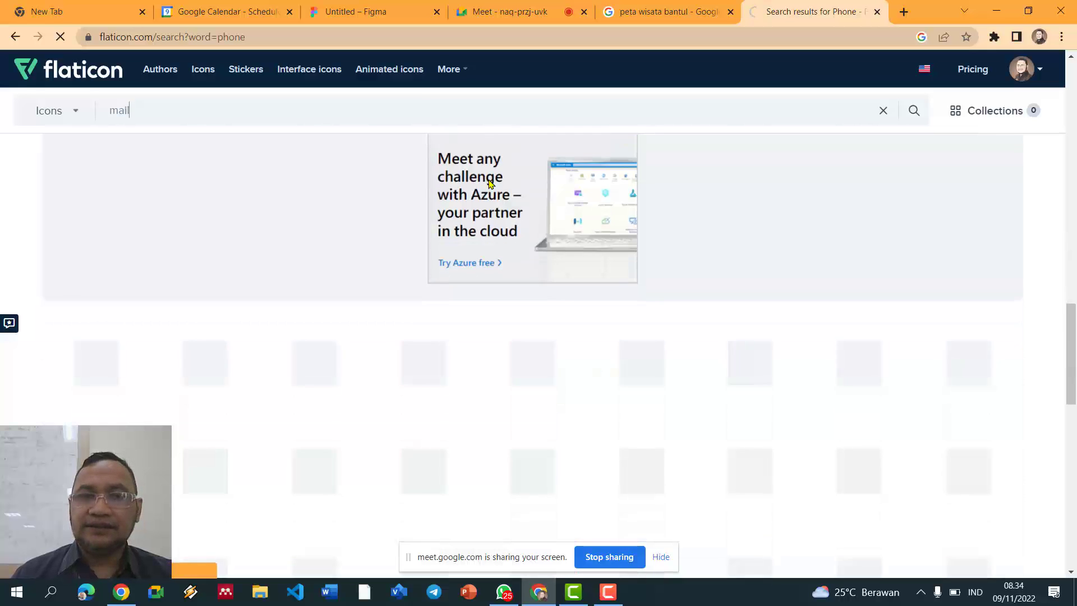
scroll(486, 184, up, 4)
scroll(518, 167, up, 13)
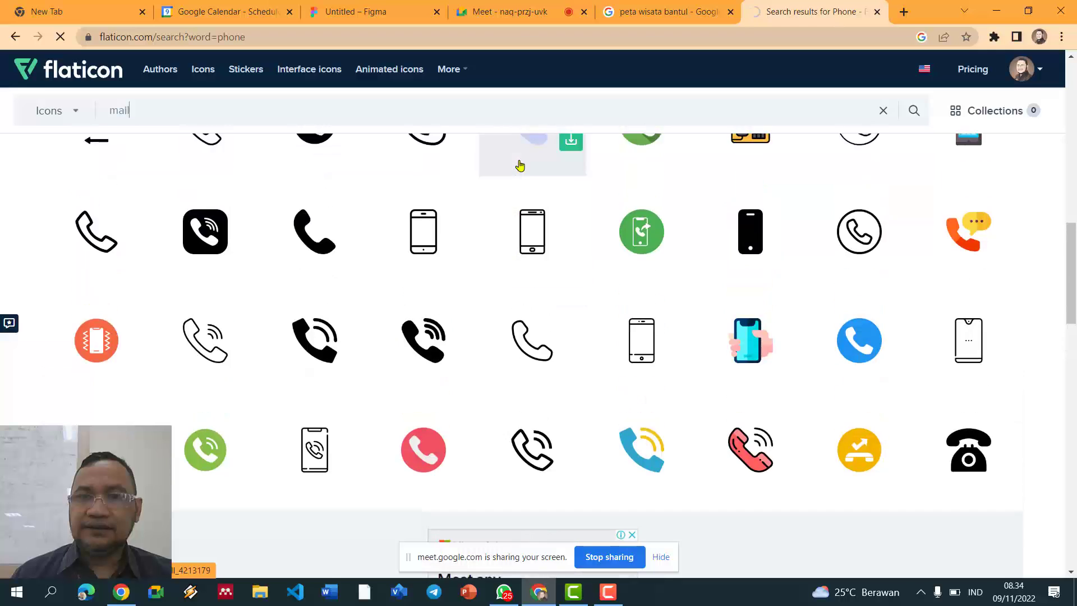
scroll(535, 152, down, 3)
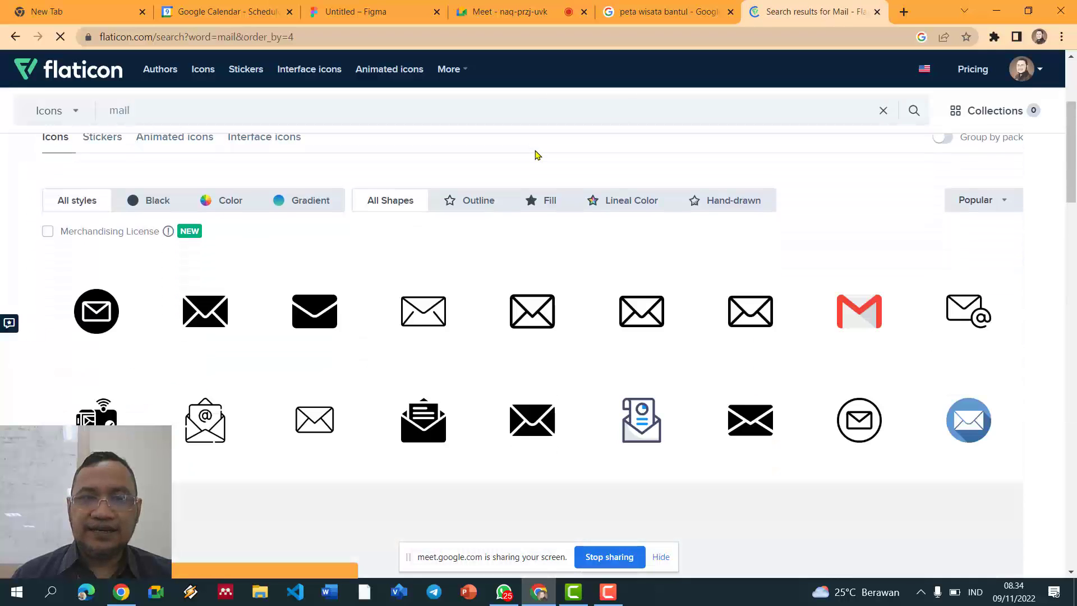
scroll(697, 233, down, 1)
mouse_move(815, 264)
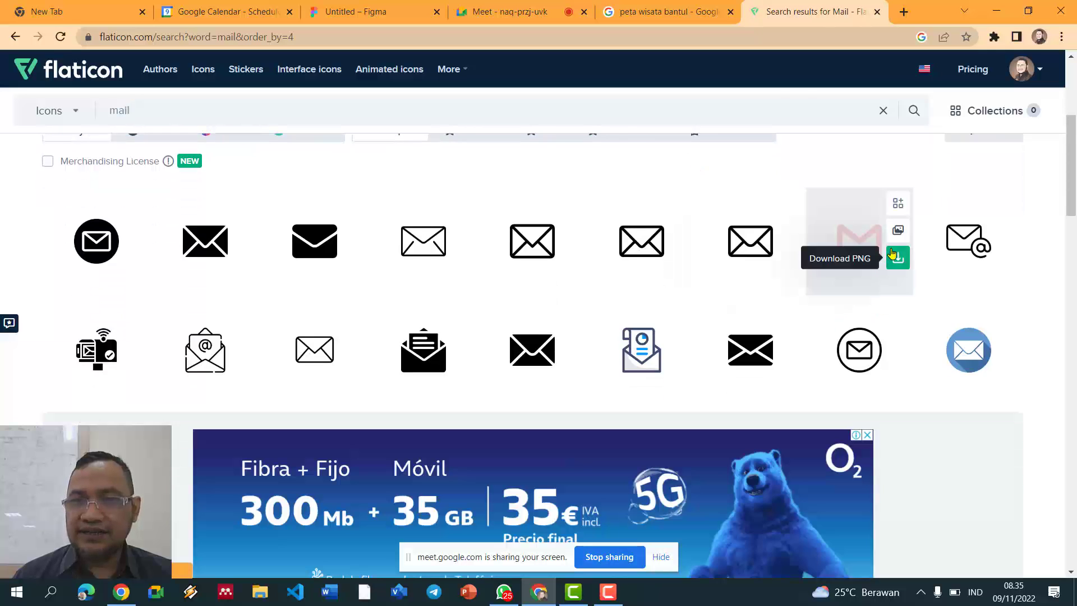
click(897, 232)
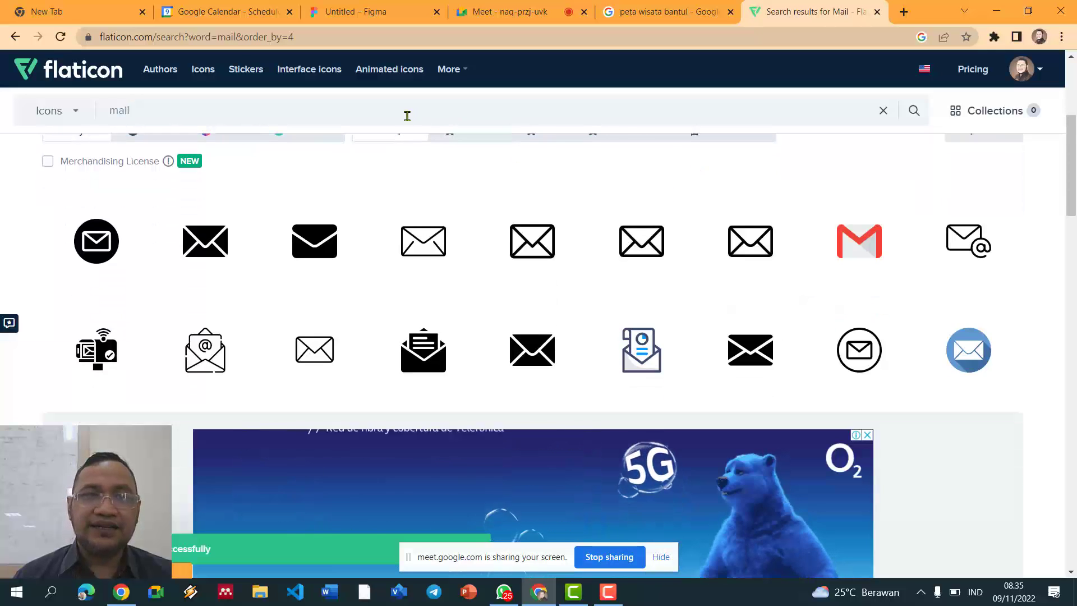
Step: Back in Figma, nudge the phone number text slightly up
click(255, 11)
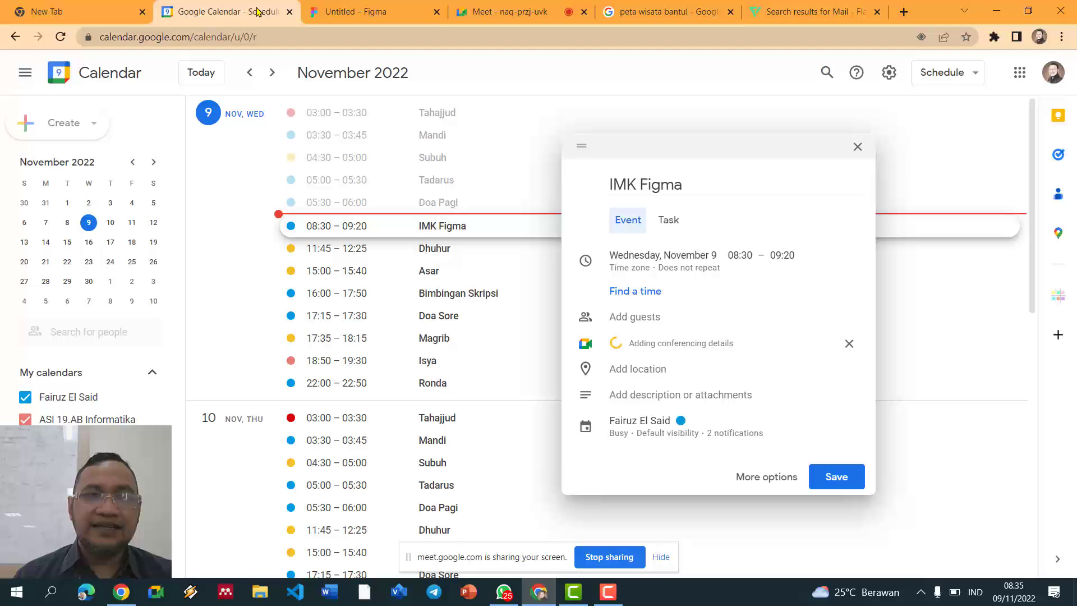
click(370, 13)
click(421, 204)
drag(442, 270, 444, 269)
Step: Paste the Gmail icon, shrink it to 23×23, and place it right of the phone number in the green bar
click(464, 194)
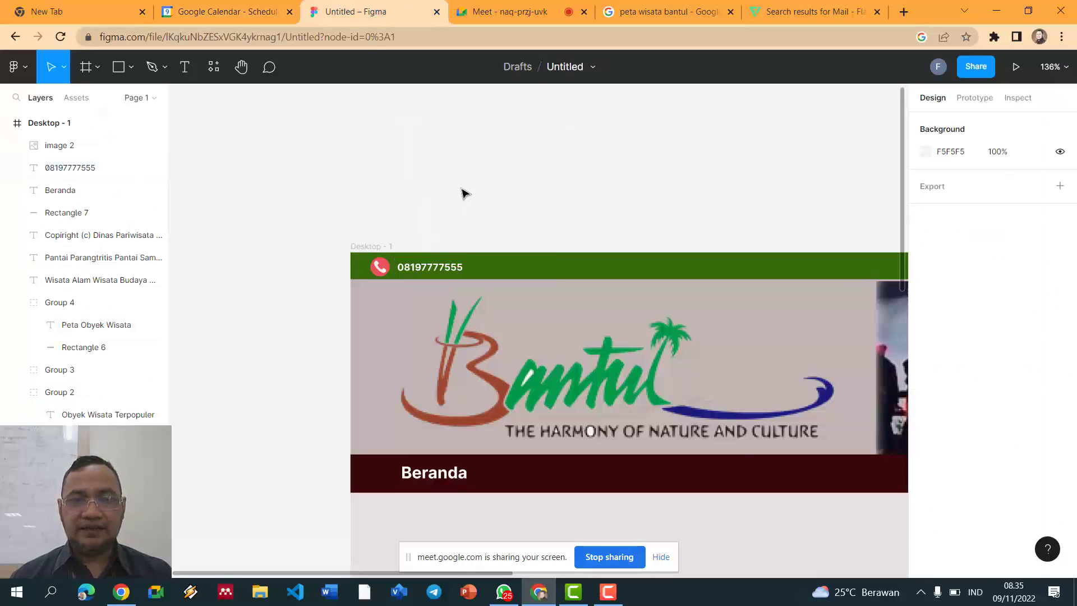
key(ctrl+v)
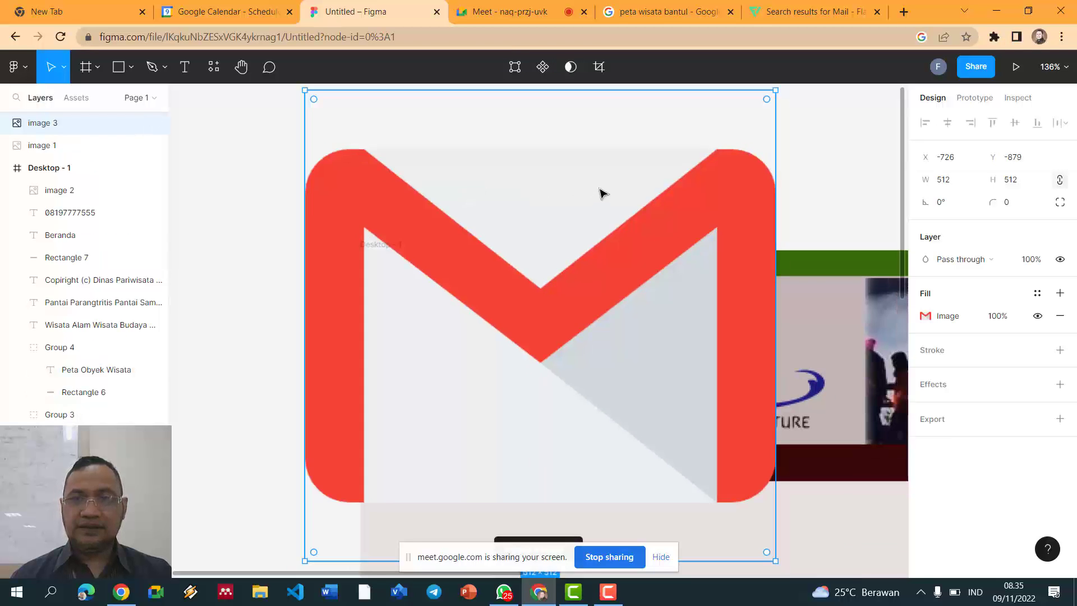
drag(732, 472, 386, 128)
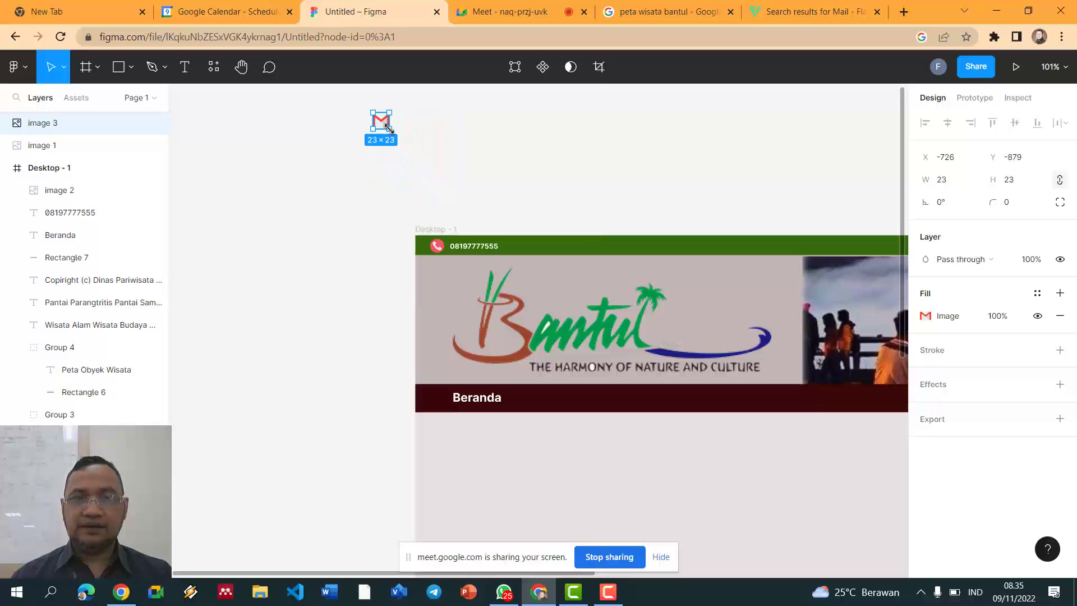
click(429, 135)
scroll(428, 135, up, 5)
drag(354, 117, 596, 335)
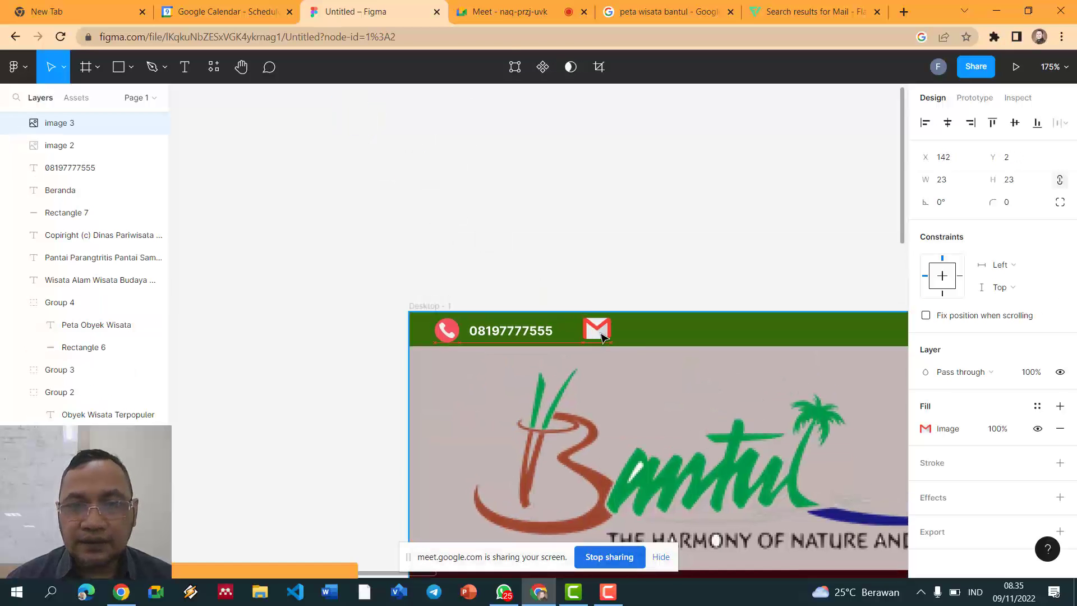
click(627, 275)
scroll(628, 266, down, 3)
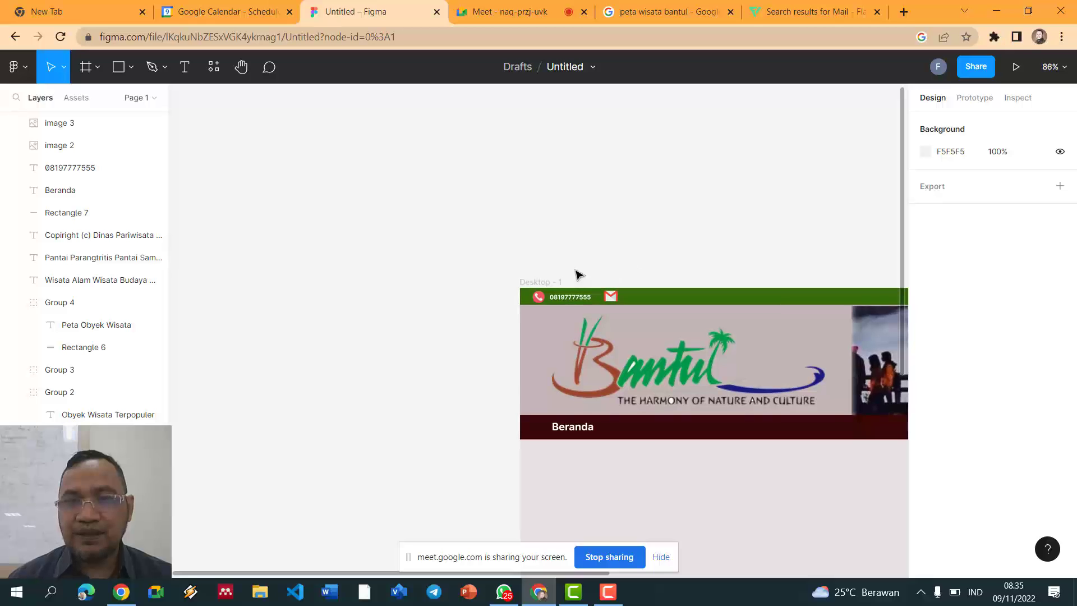
Step: Add the tourism office's e-mail address as text beside the Gmail icon, correcting the dot to @
click(186, 68)
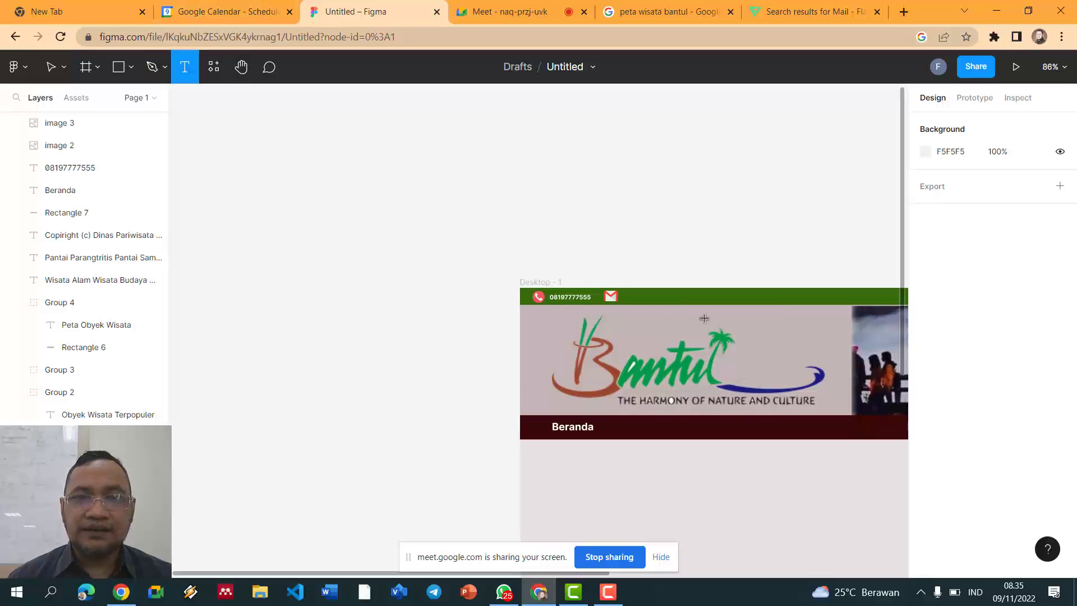
click(625, 295)
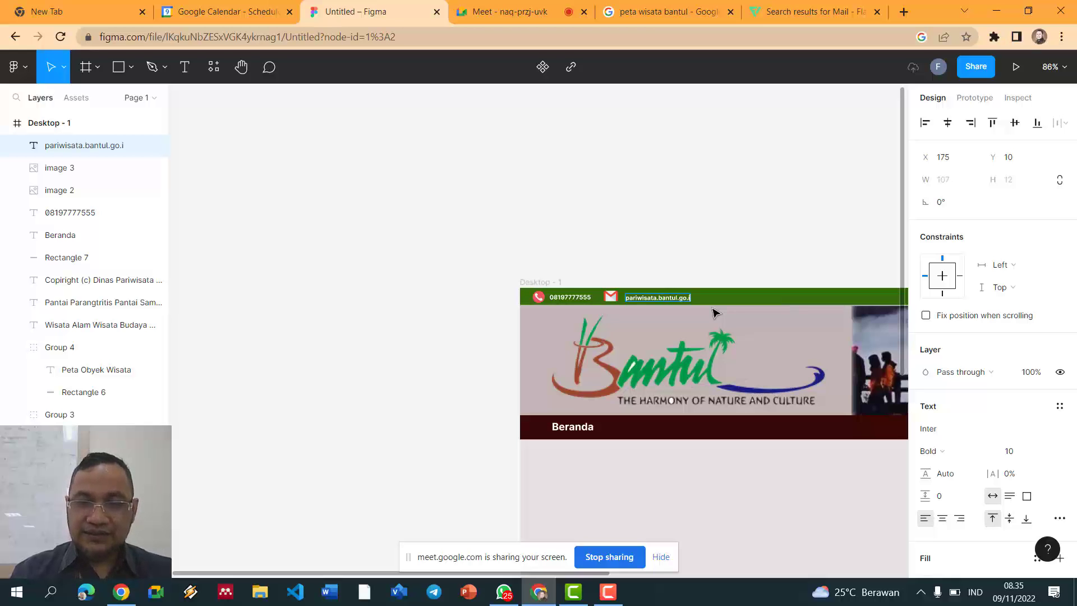
scroll(743, 247, up, 5)
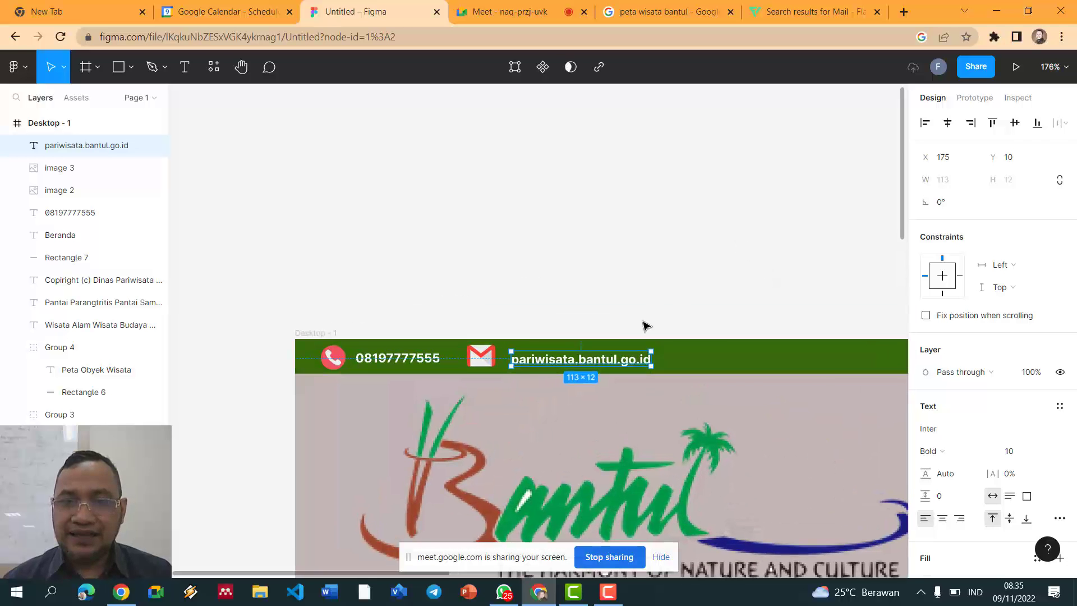
double_click(599, 360)
click(581, 360)
key(BackSpace)
text(@)
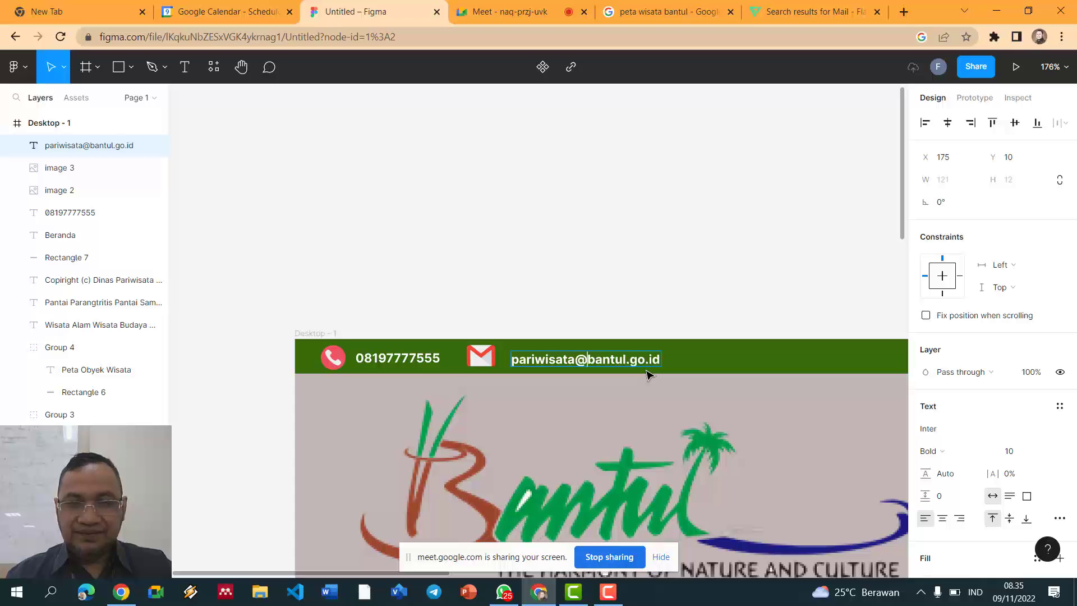
key(Escape)
drag(588, 368, 580, 362)
Step: Widen the Gmail icon to 26×23
click(492, 361)
drag(496, 356, 499, 356)
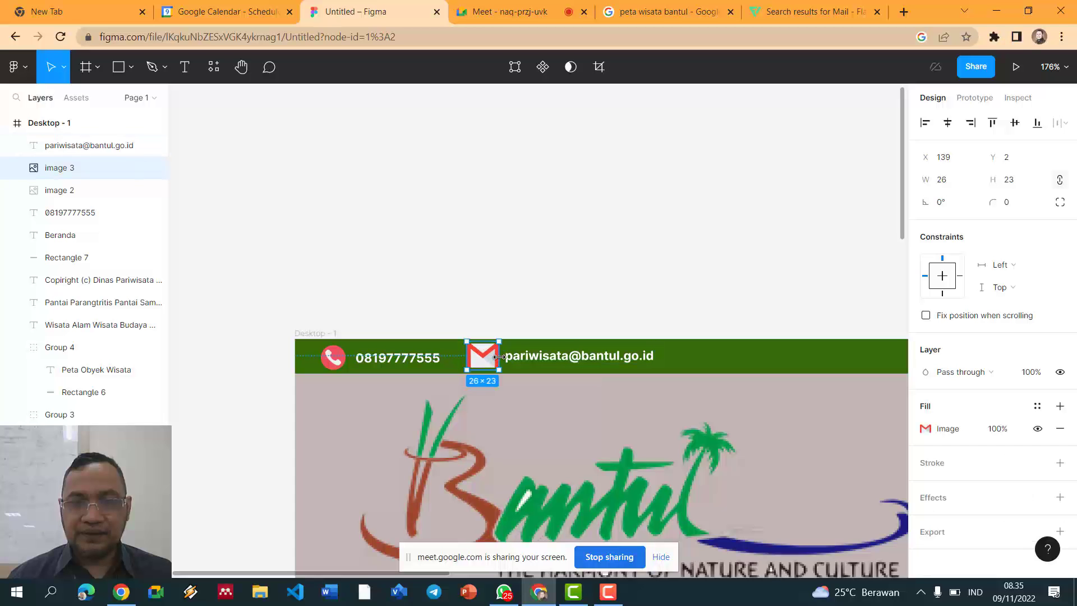
click(516, 303)
scroll(517, 306, down, 5)
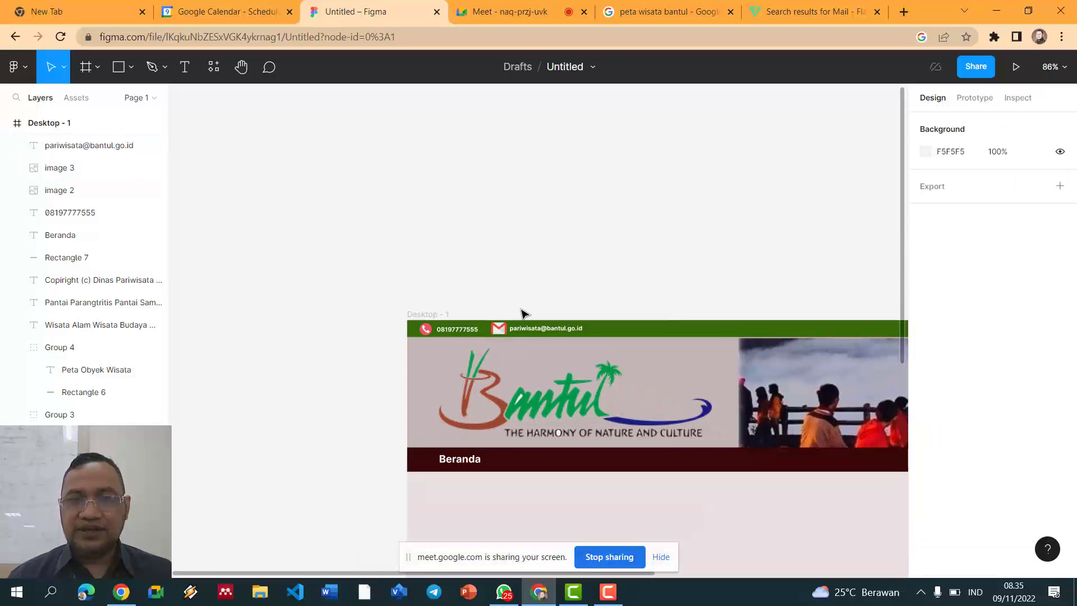
scroll(541, 313, down, 3)
scroll(561, 311, up, 3)
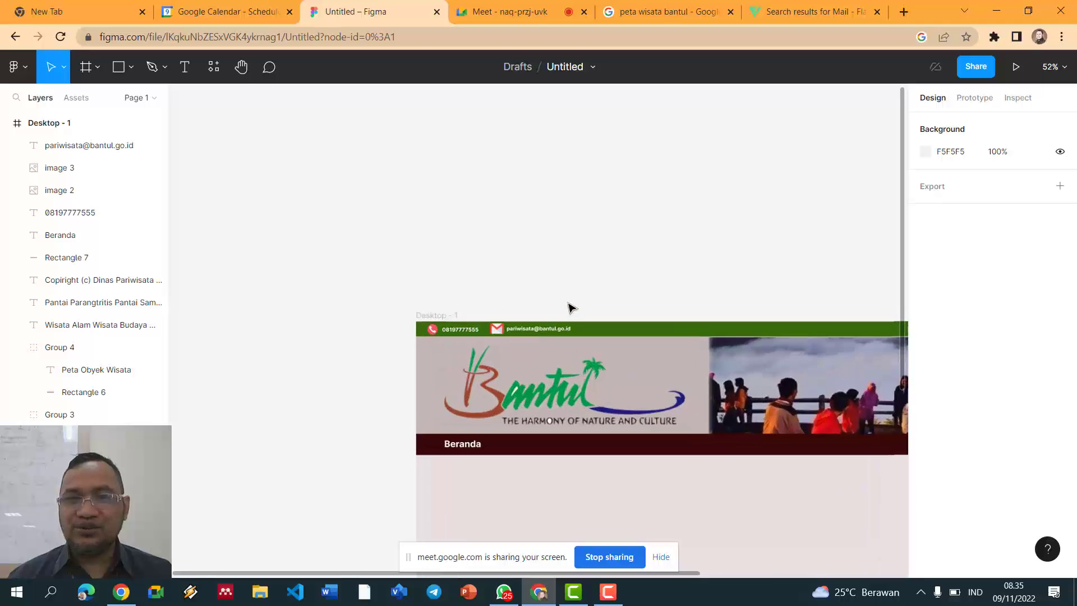
scroll(593, 261, up, 5)
scroll(591, 259, down, 2)
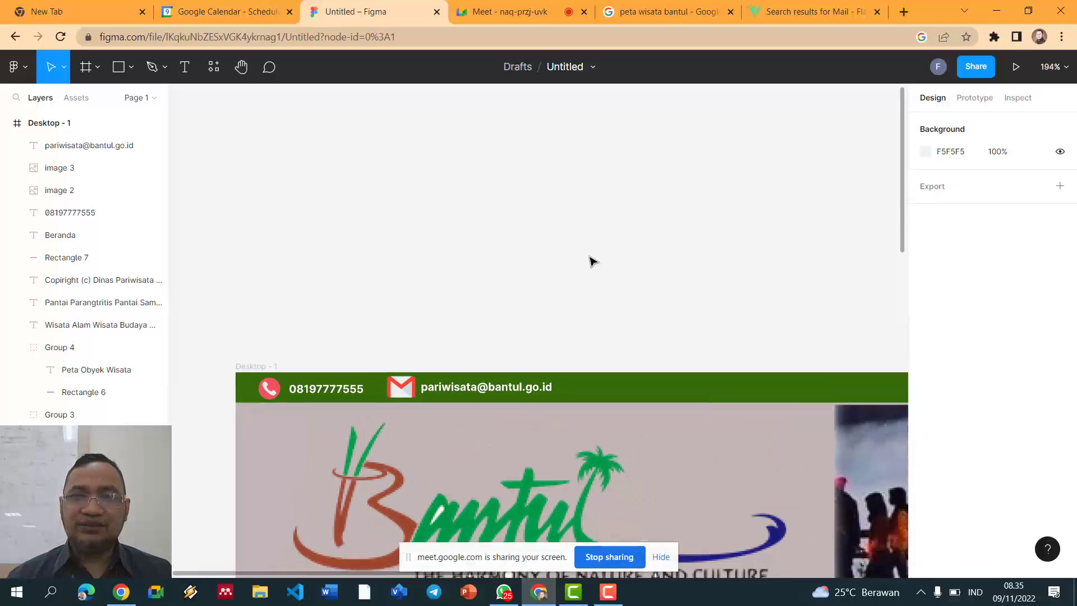
Step: Search Flaticon for 'twitter' and copy the round blue Twitter icon as a PNG
click(773, 12)
scroll(225, 140, up, 5)
double_click(142, 111)
text(twitter)
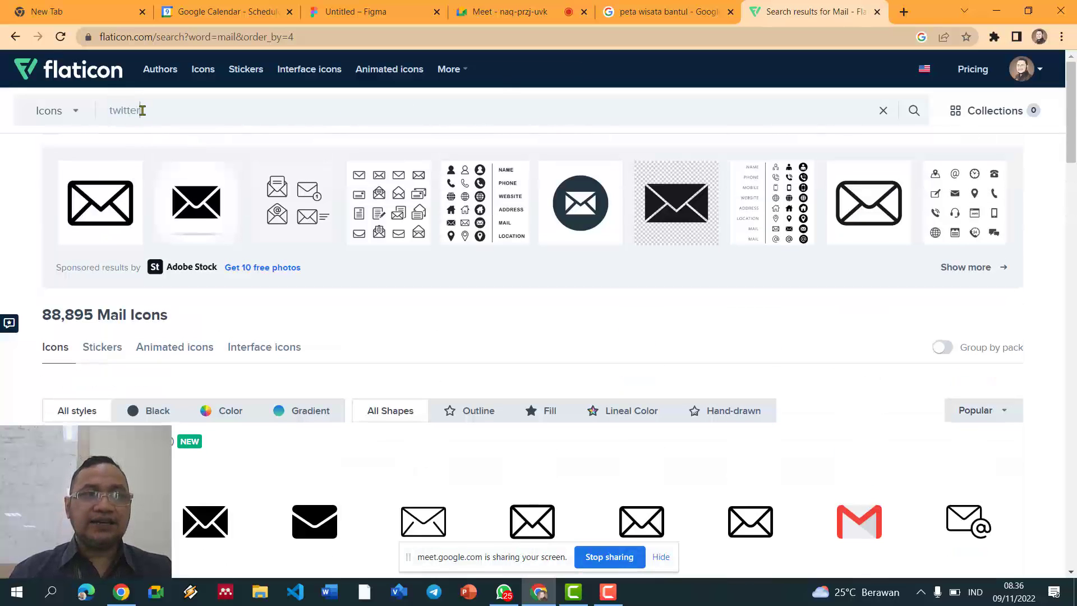
key(Return)
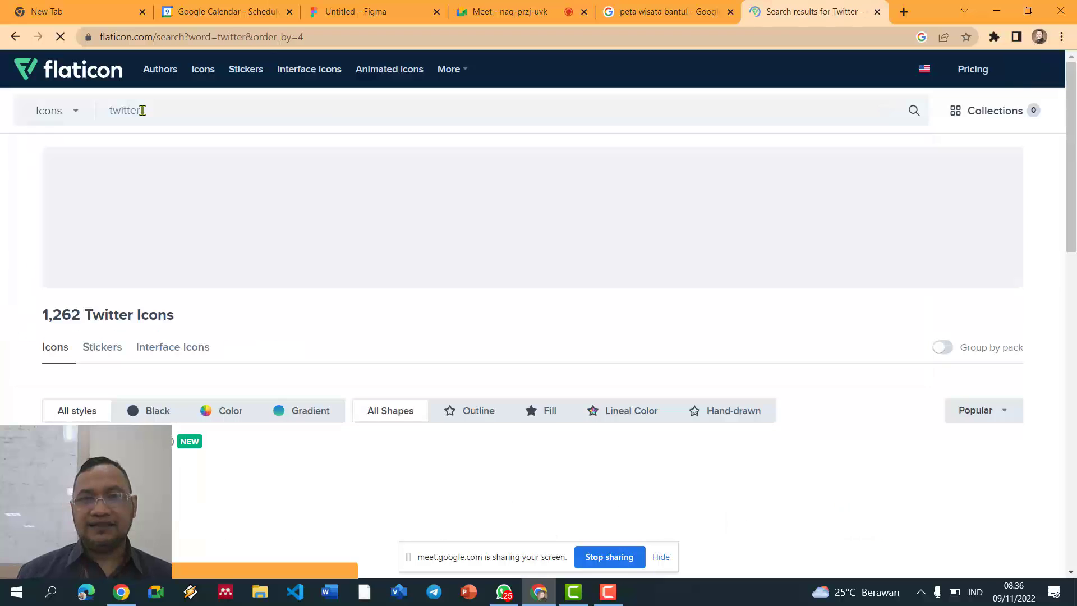
scroll(505, 157, down, 6)
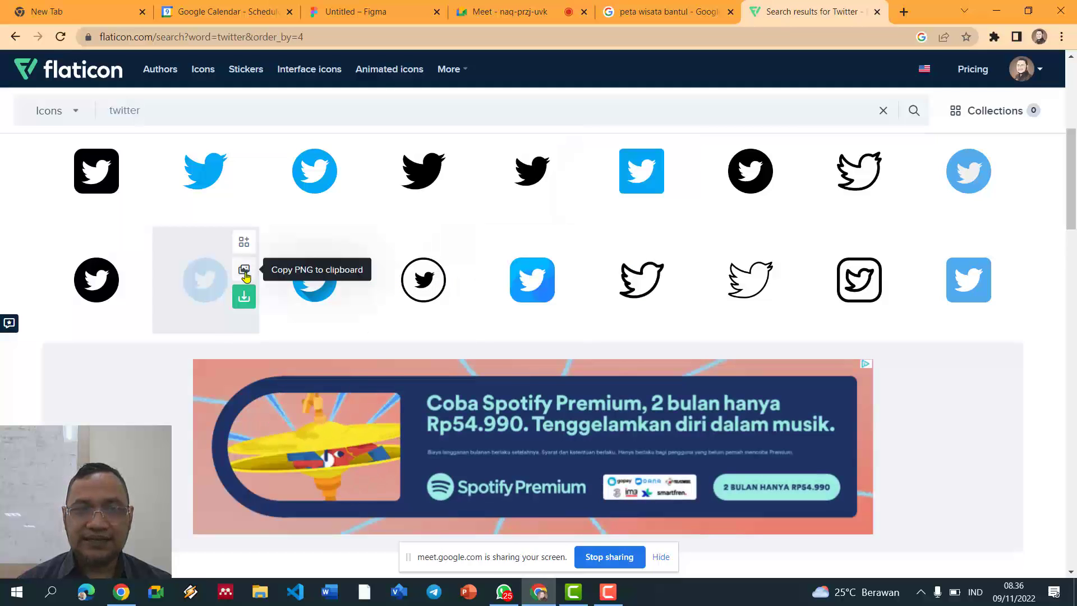
click(245, 271)
click(373, 13)
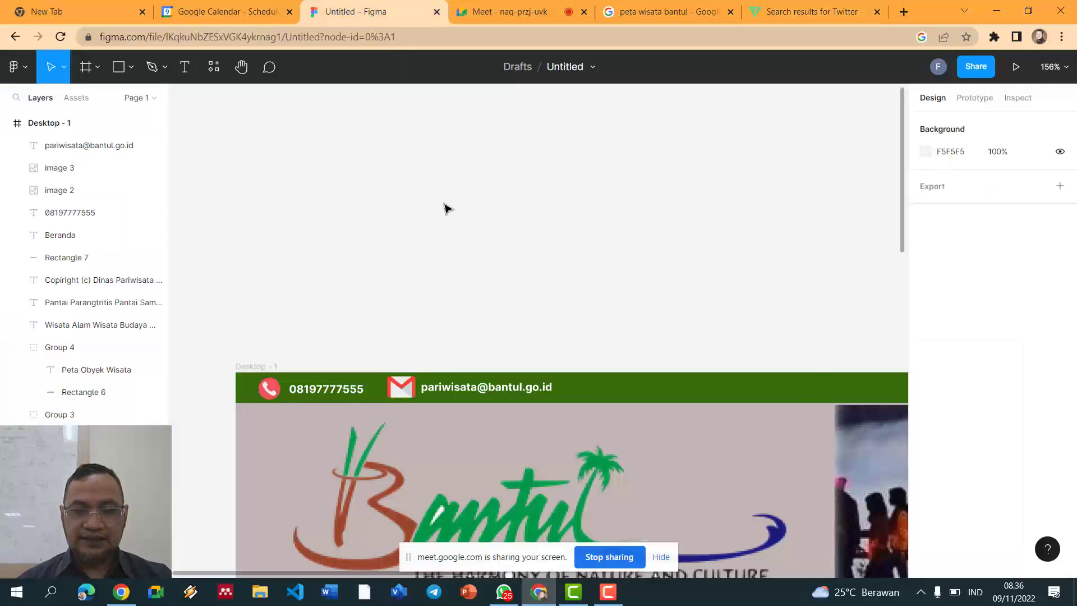
Step: Paste the Twitter icon and shrink it down to a small size near the e-mail text
key(ctrl+v)
ctrl+scroll(649, 168, down, 5)
drag(753, 95, 541, 347)
ctrl+scroll(641, 331, up, 5)
Step: Fine-tune the Twitter icon to about 19×19 and line it up in the top bar
click(617, 242)
click(531, 332)
click(945, 180)
text(20)
key(Return)
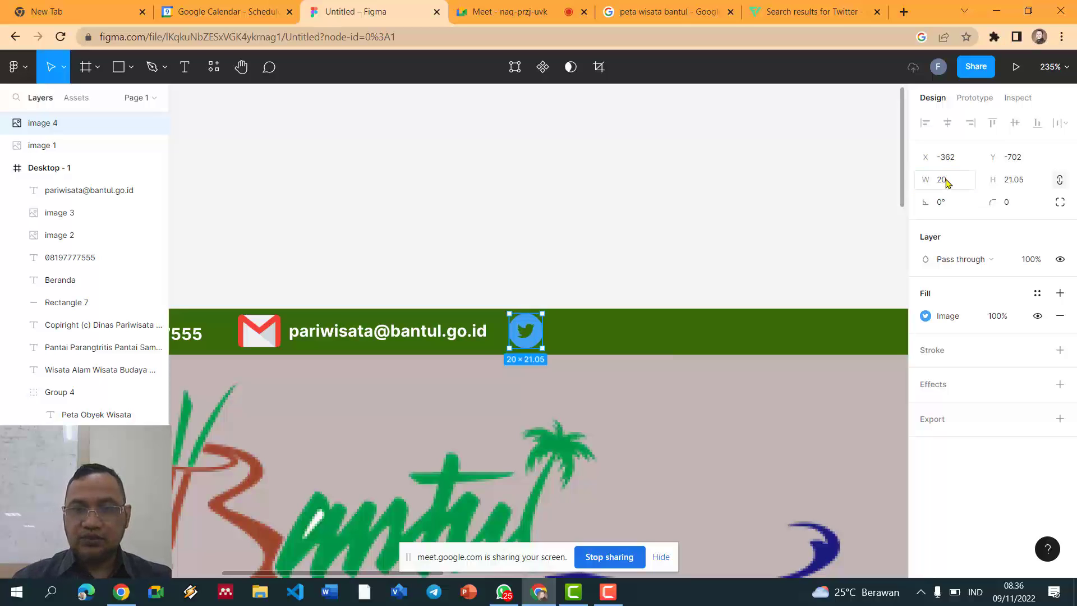
click(774, 151)
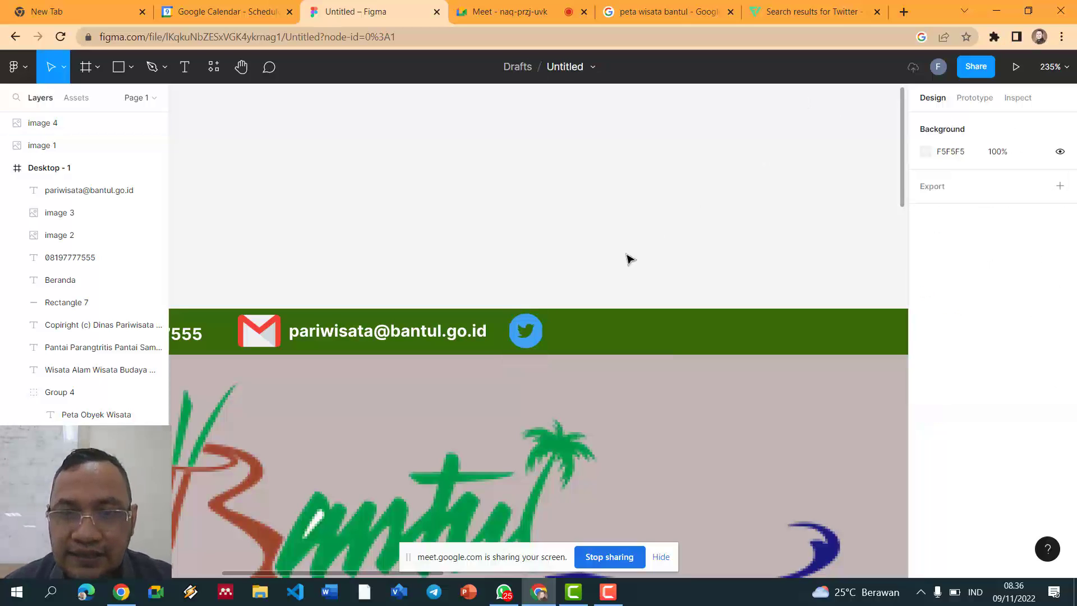
click(526, 331)
mouse_move(542, 329)
mouse_down()
mouse_move(535, 308)
mouse_move(541, 315)
mouse_up()
click(581, 291)
click(530, 328)
click(565, 283)
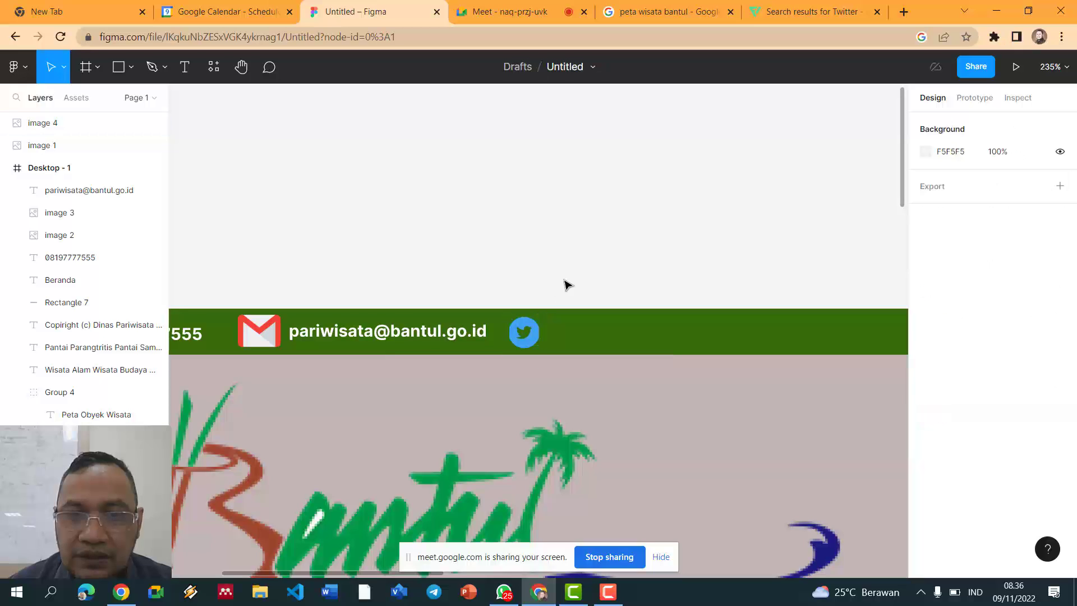
click(537, 336)
drag(541, 335, 538, 336)
click(584, 282)
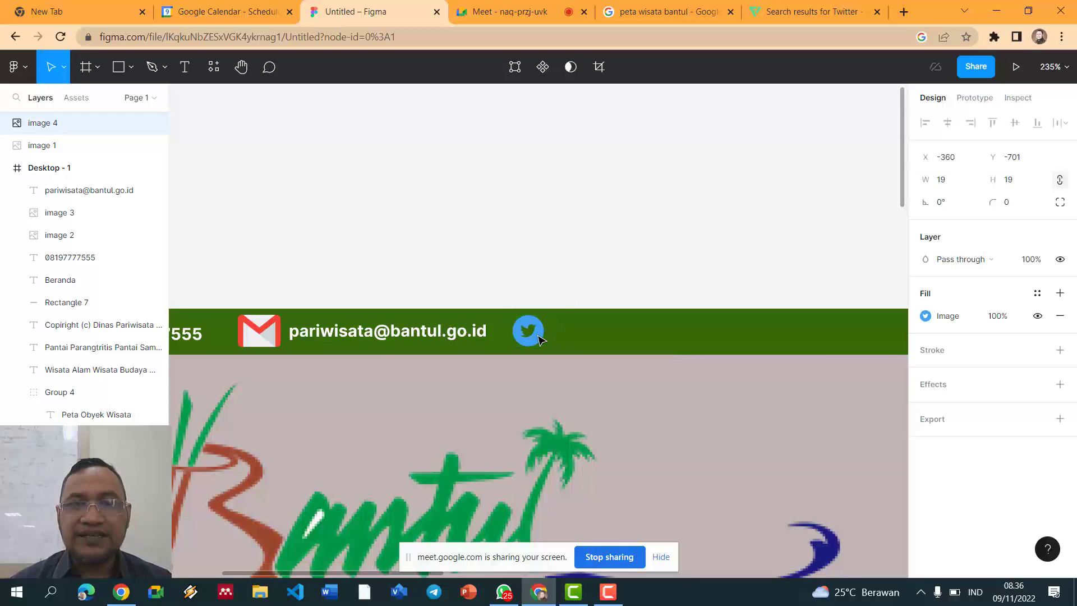
click(581, 258)
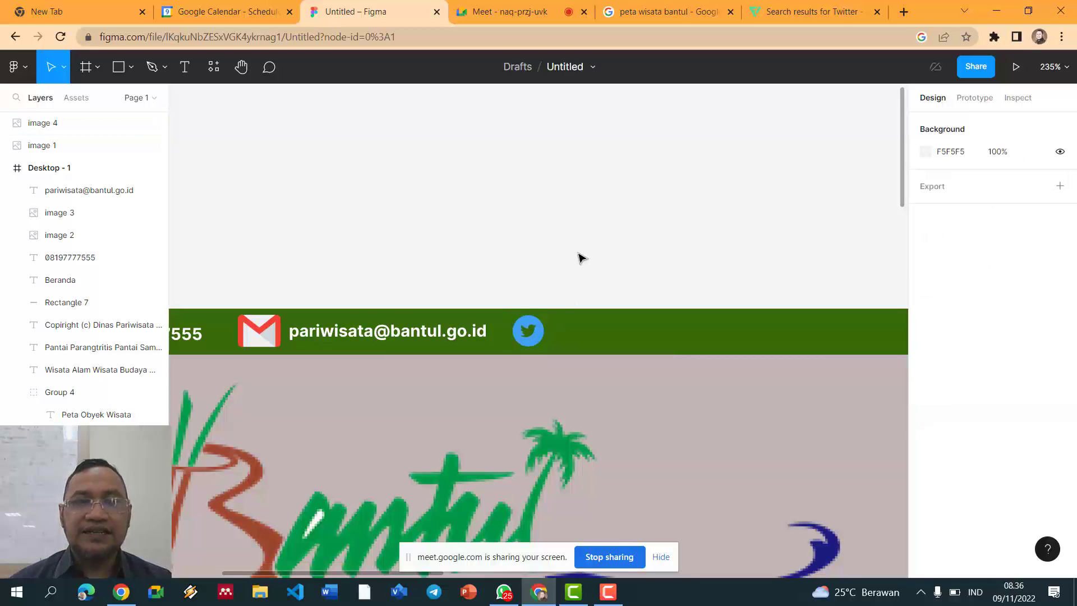
click(442, 338)
double_click(383, 330)
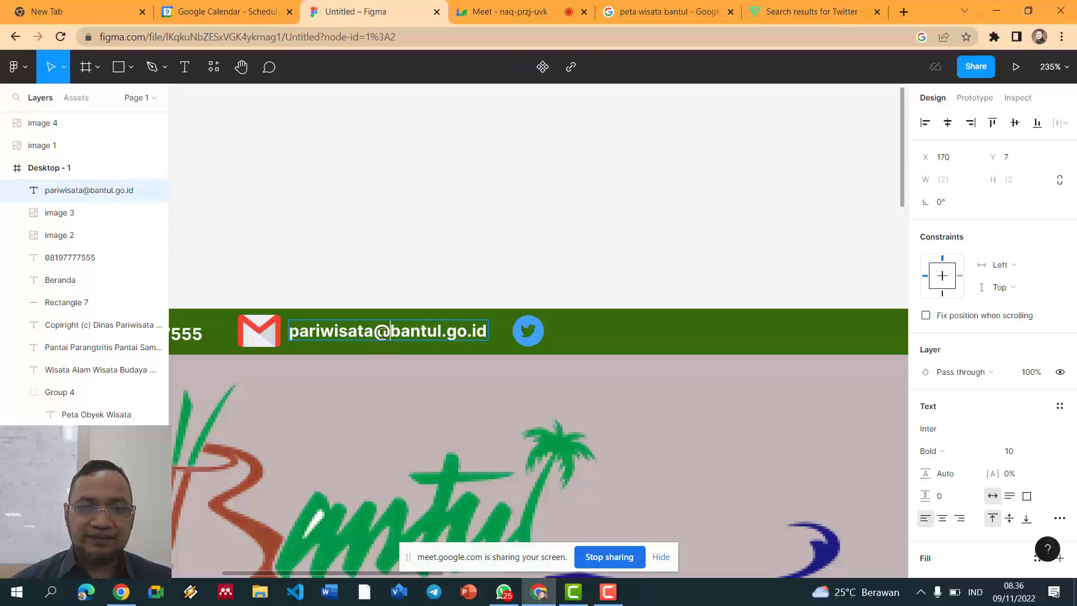
drag(425, 342, 477, 346)
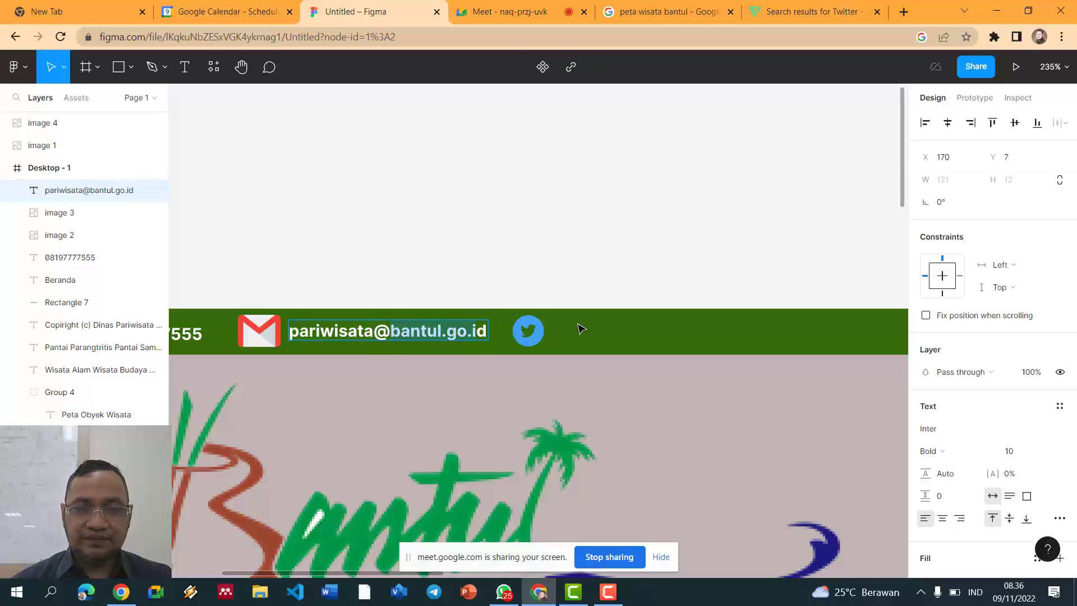
key(Escape)
click(495, 225)
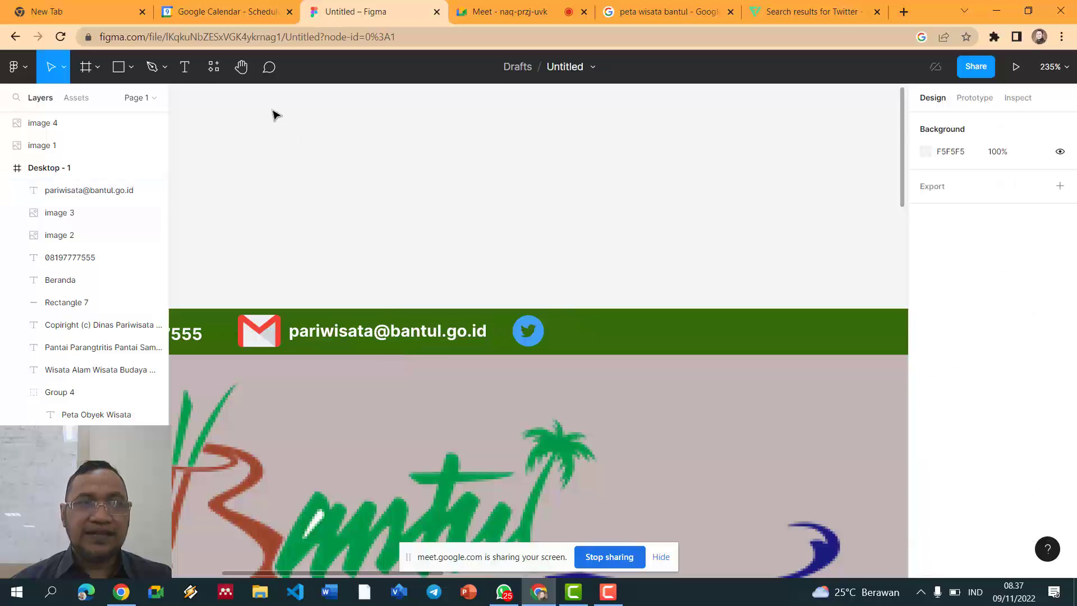
click(185, 67)
click(561, 331)
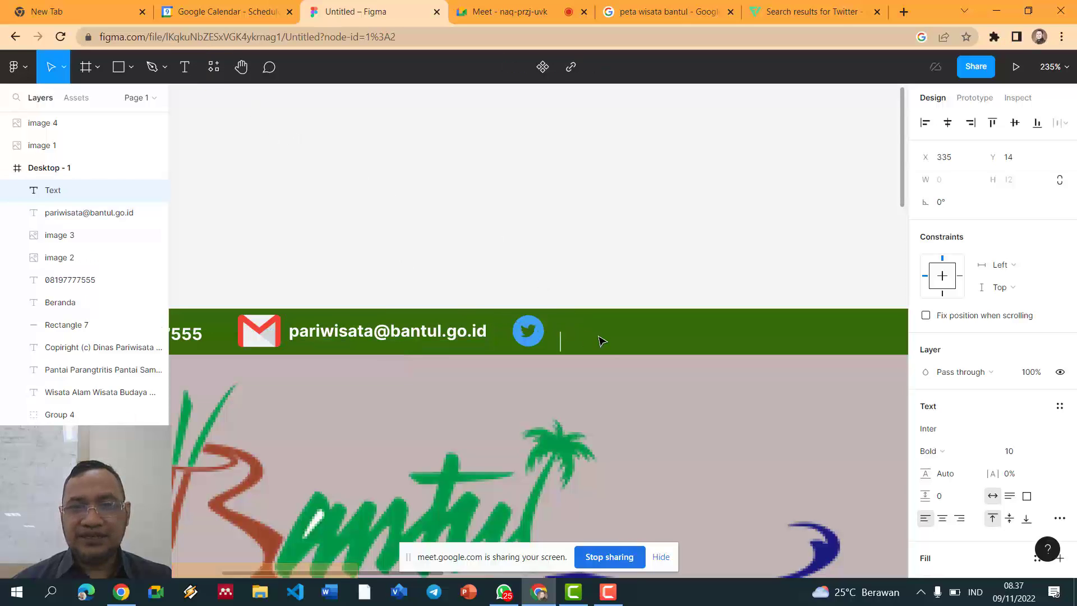
text(@wista)
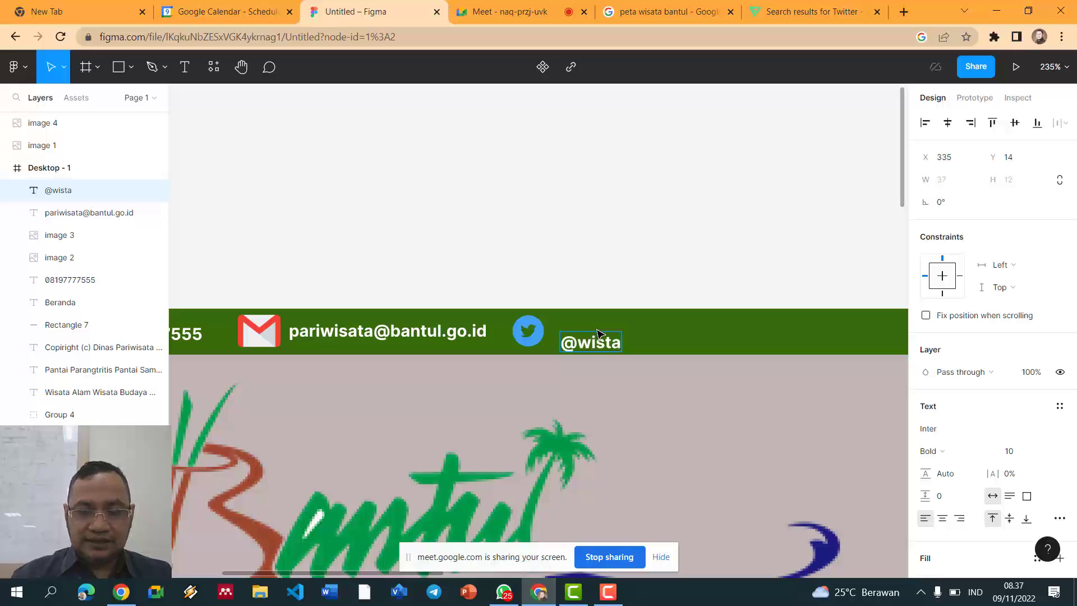
text(bantul)
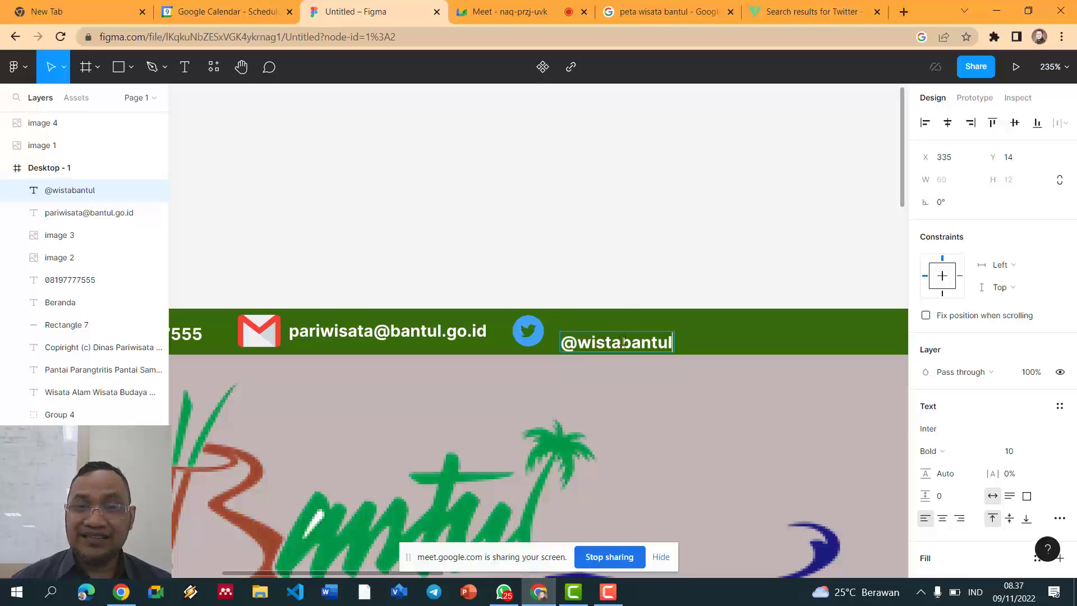
key(Escape)
drag(616, 347, 611, 336)
Step: Zoom and pan across the Desktop-1 frame to review the contact header, Beranda bar and sidebar
click(624, 260)
scroll(626, 259, down, 10)
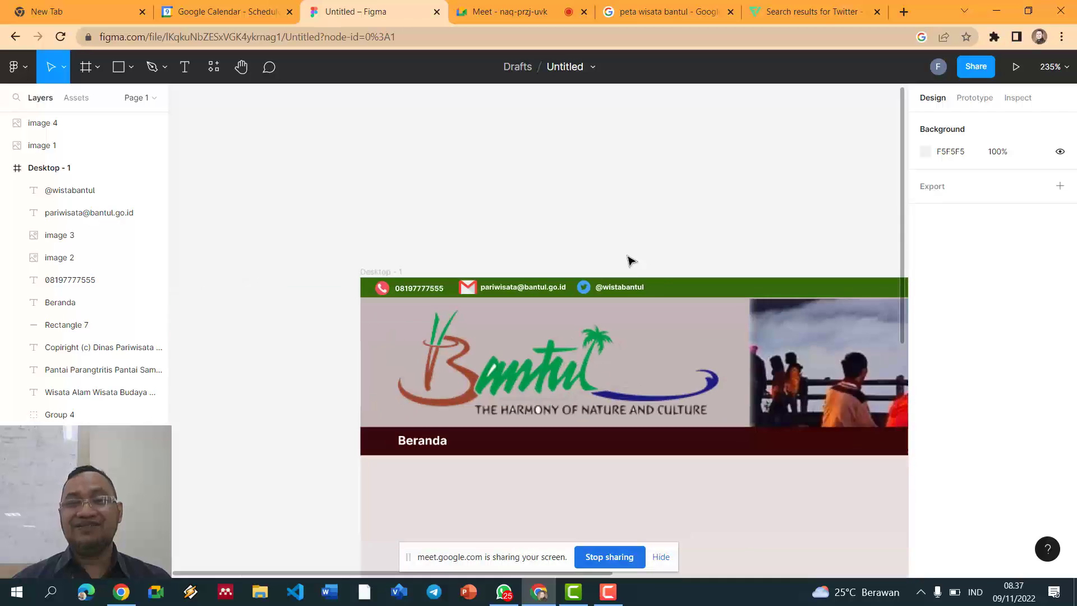
scroll(629, 261, up, 3)
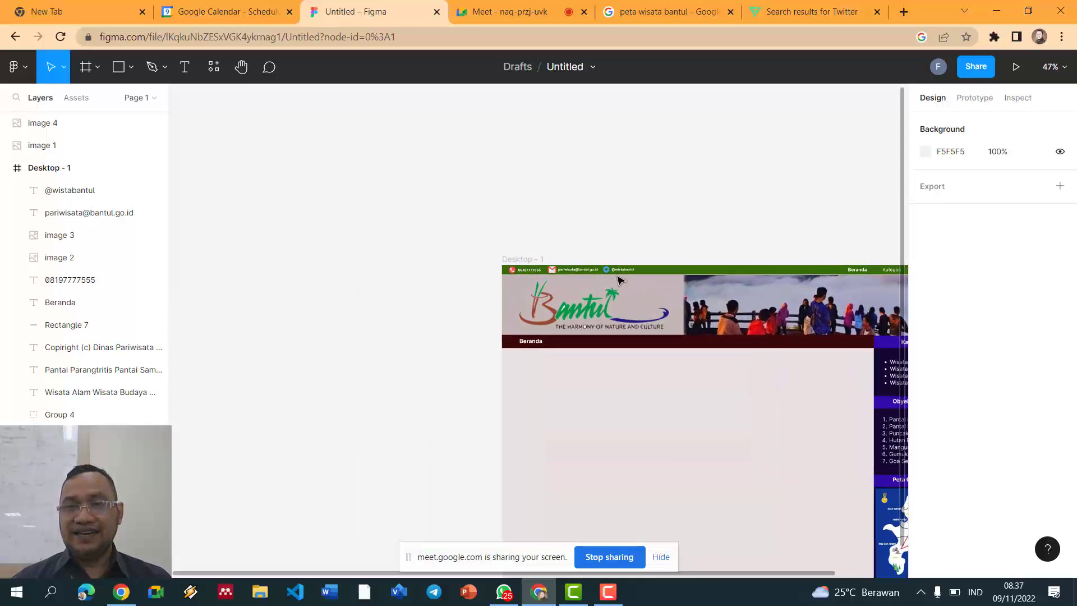
scroll(537, 254, up, 5)
scroll(596, 269, down, 3)
scroll(594, 280, down, 4)
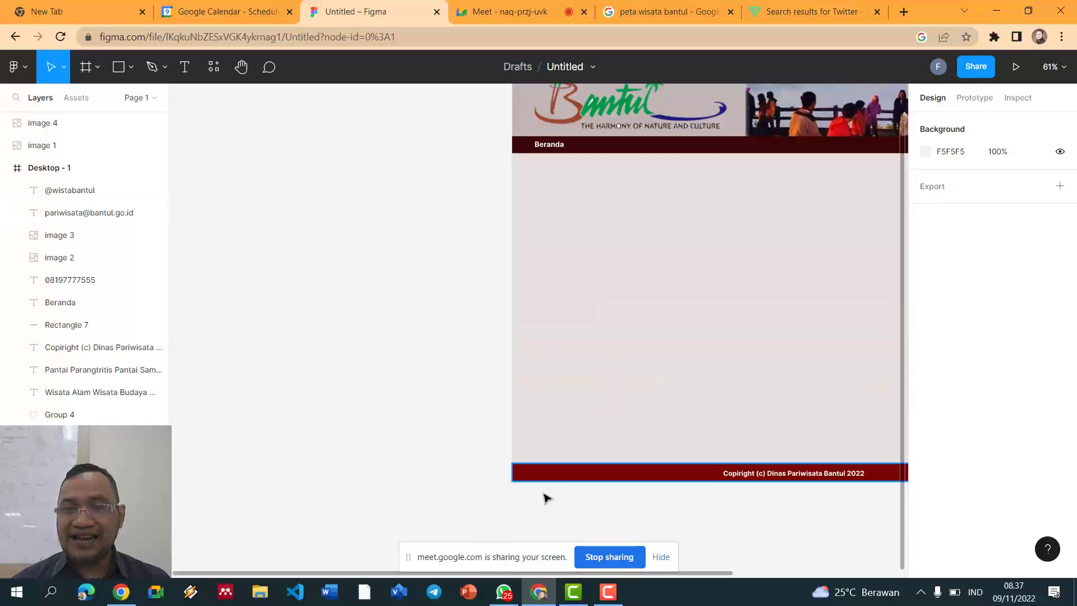
scroll(560, 455, up, 3)
scroll(513, 383, up, 2)
scroll(514, 383, down, 3)
scroll(513, 381, down, 1)
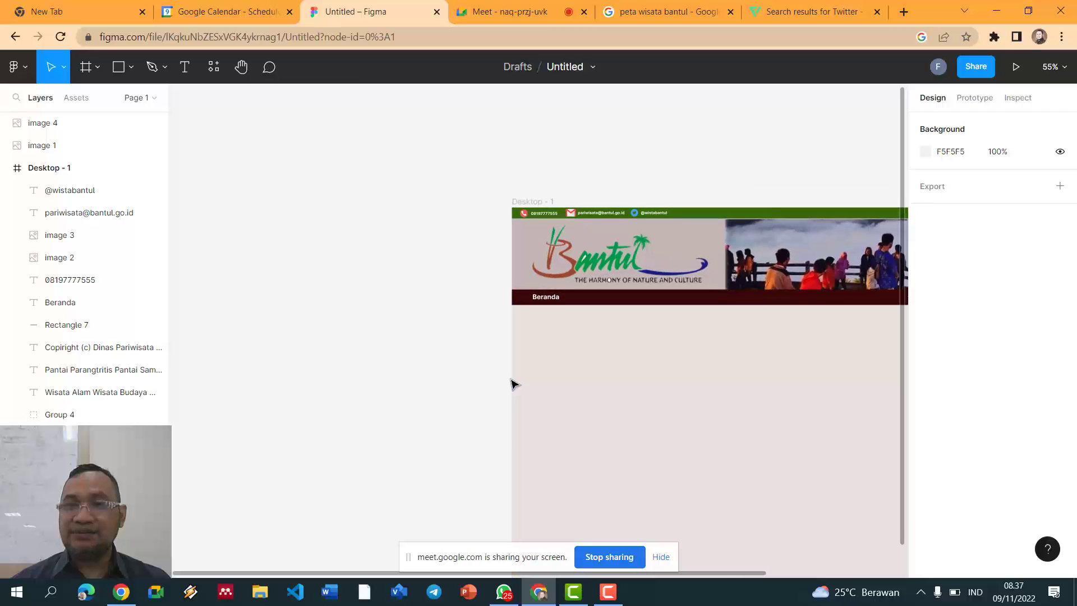
drag(748, 571, 903, 556)
scroll(751, 481, up, 1)
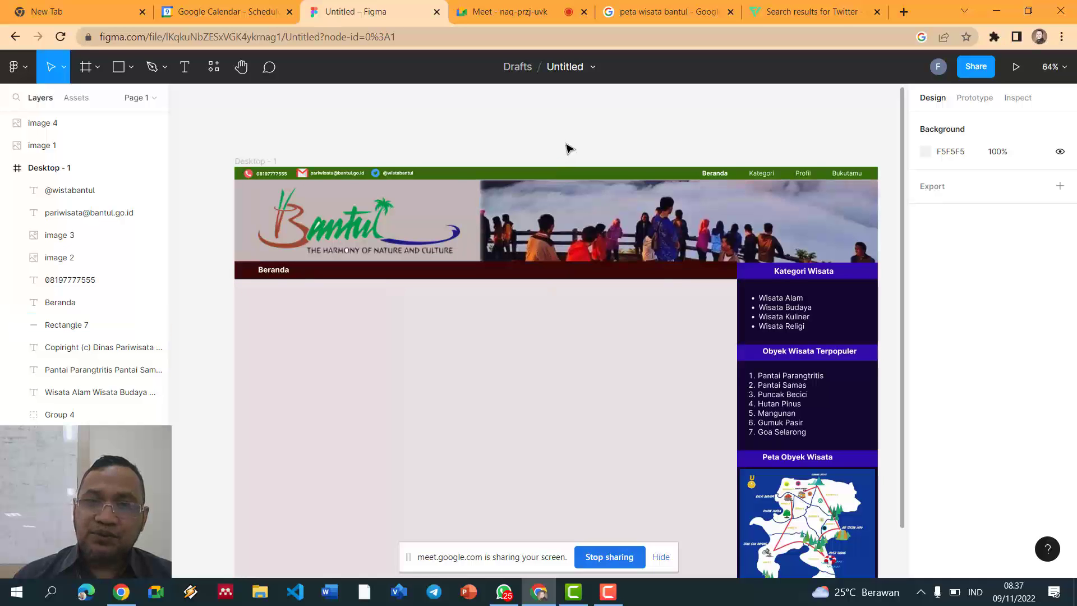
scroll(568, 148, down, 1)
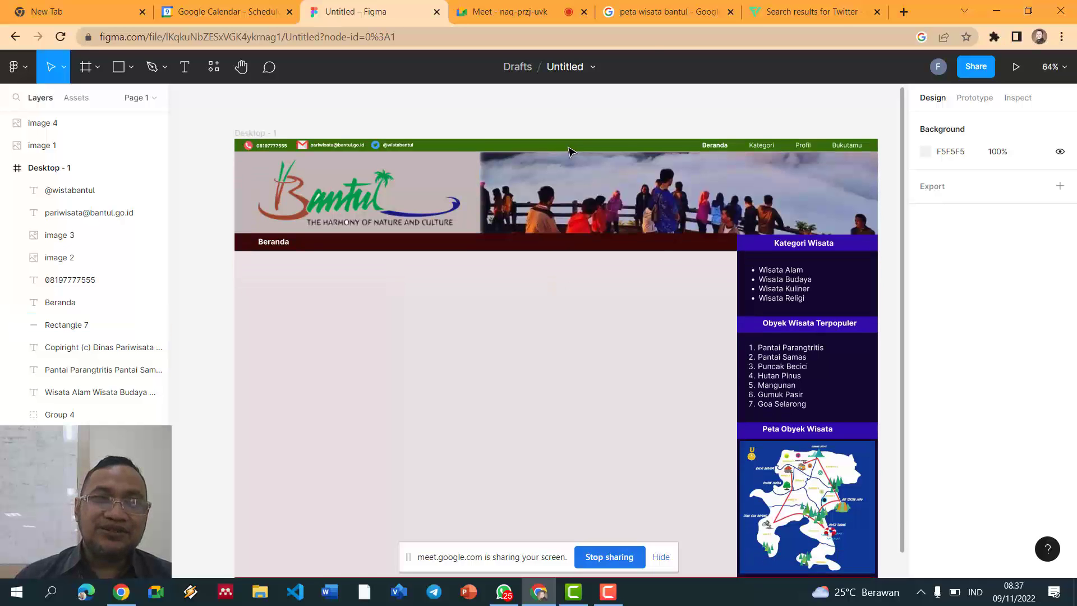
Step: Search the web for 'potensi wisata bantul' in a new Chrome tab
click(695, 12)
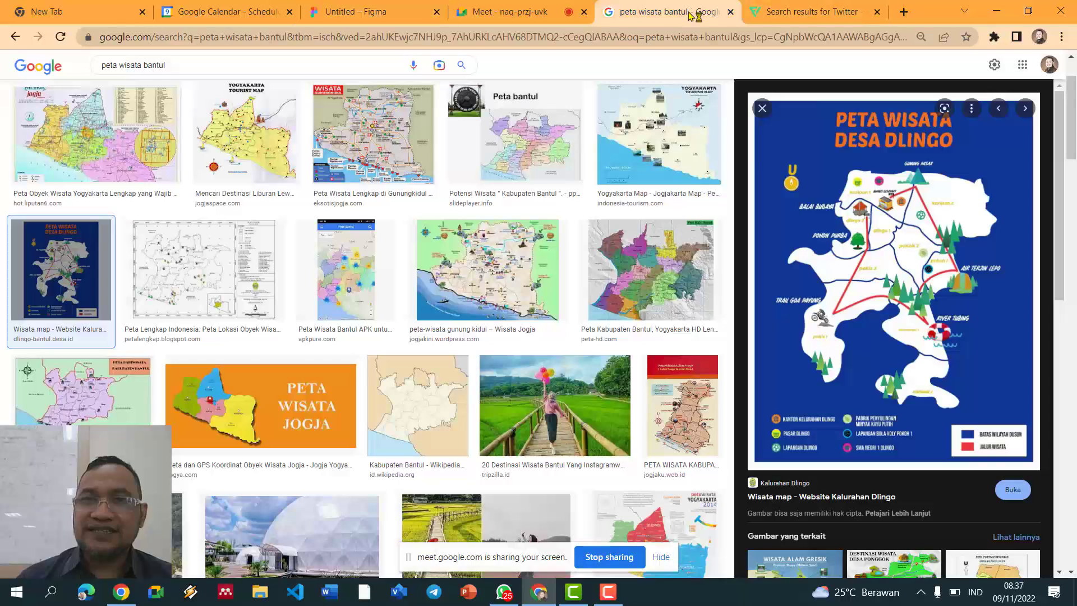
click(824, 12)
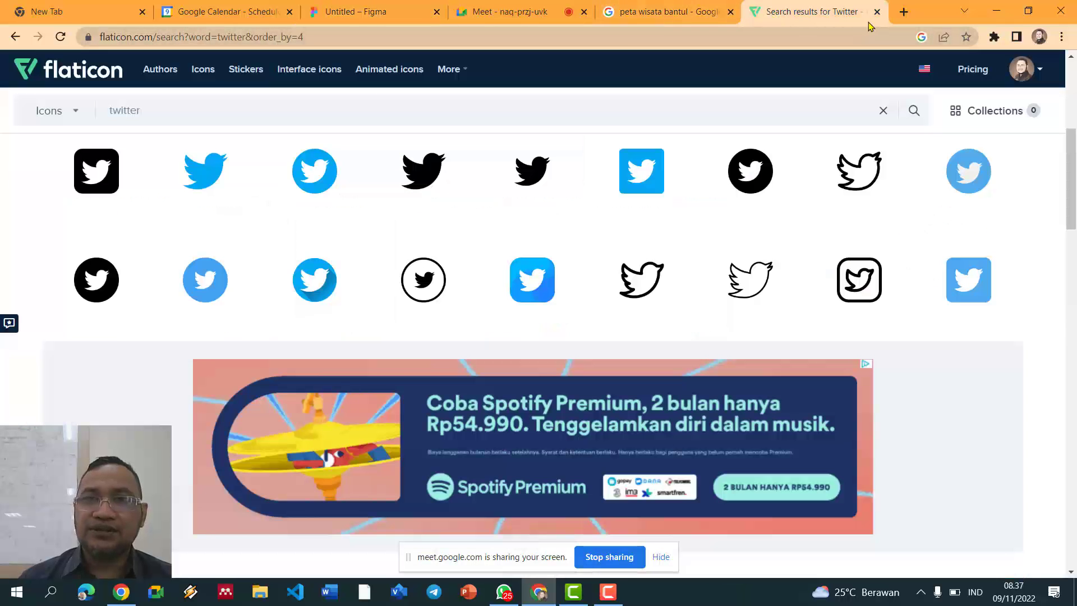
click(903, 12)
text(pu)
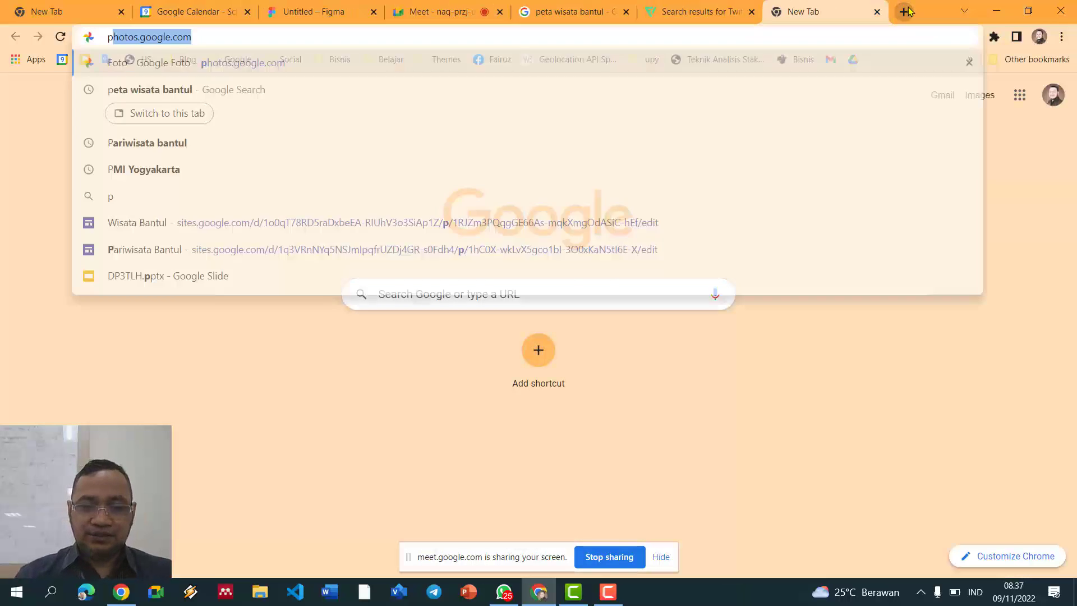
key(BackSpace)
text(bl)
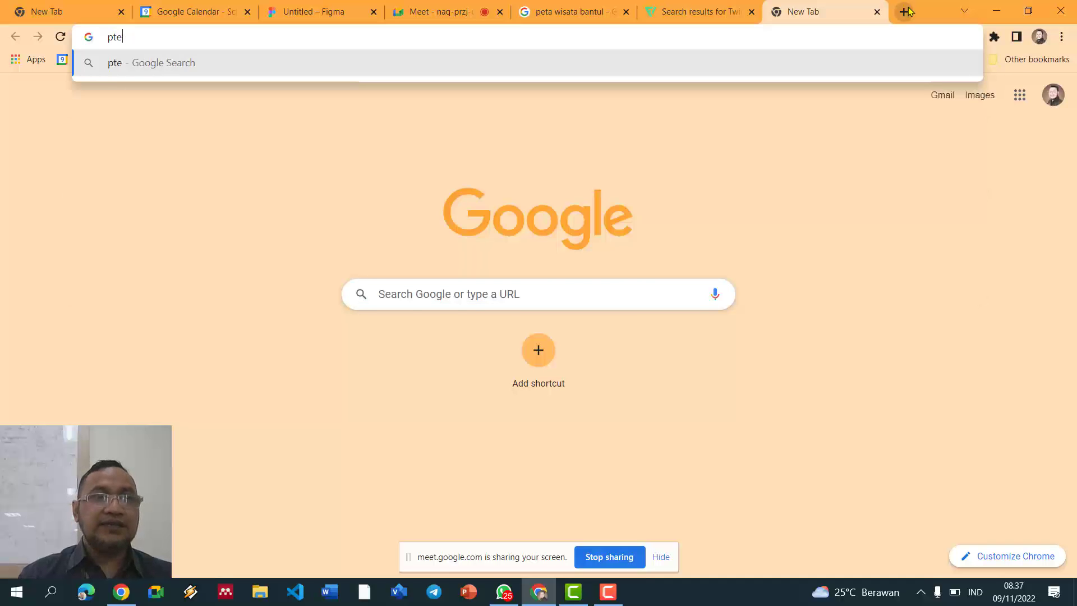
key(BackSpace)
key(BackSpace)
text(otensi wisata bantul)
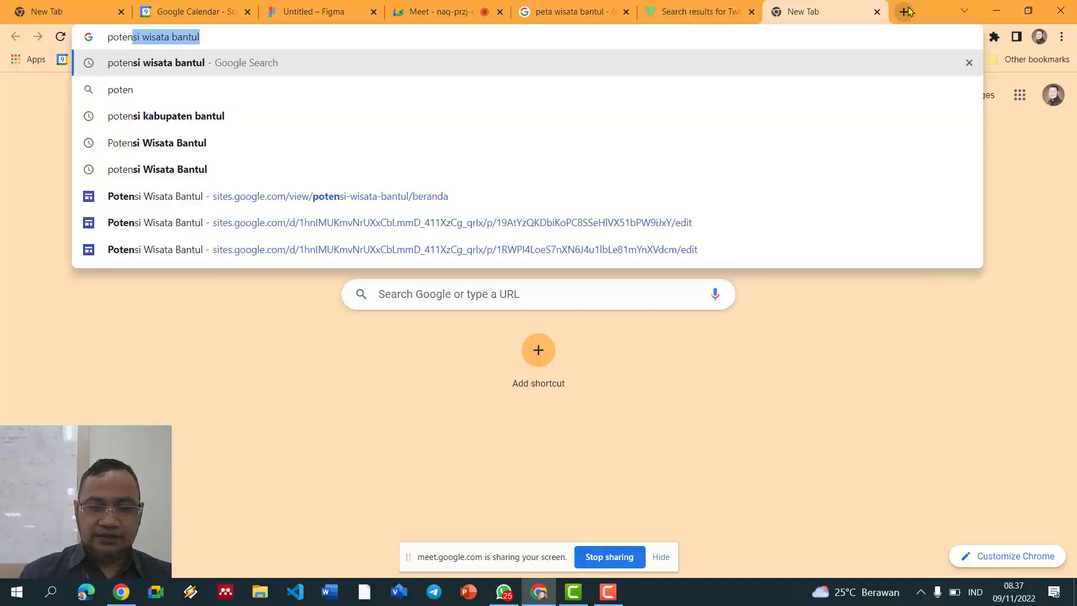
key(Return)
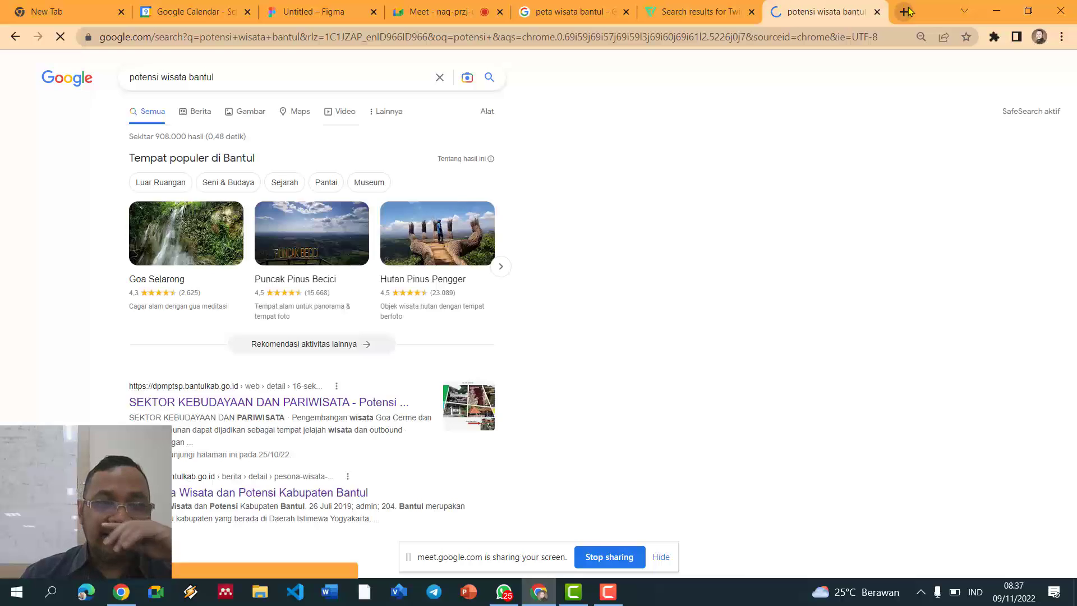
Step: Open the 'Sektor Kebudayaan dan Pariwisata' article and copy its Kabupaten Bantul paragraph
scroll(289, 271, down, 5)
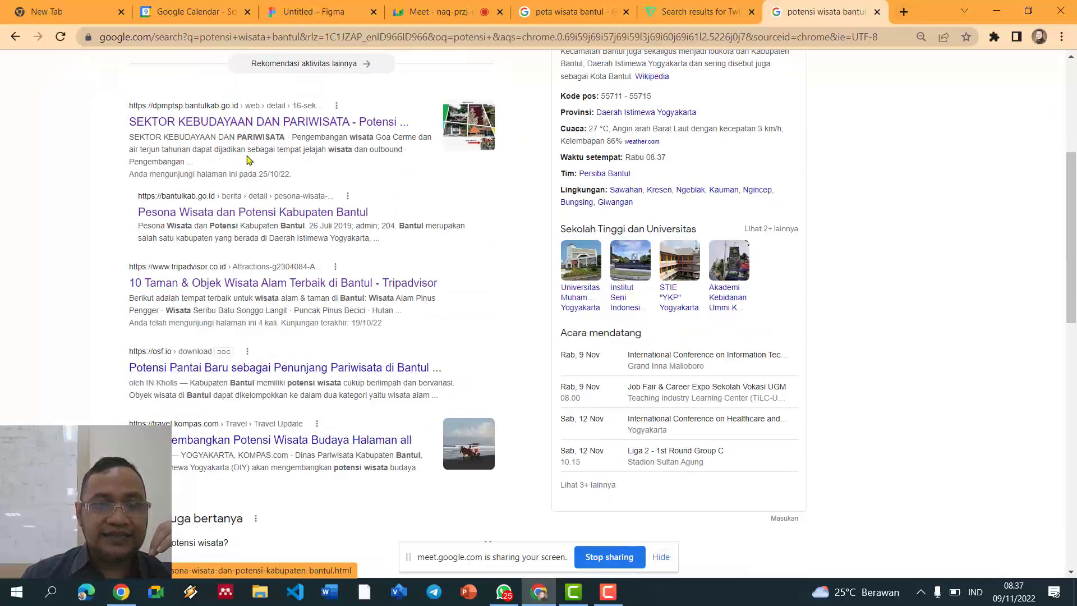
middle_click(227, 130)
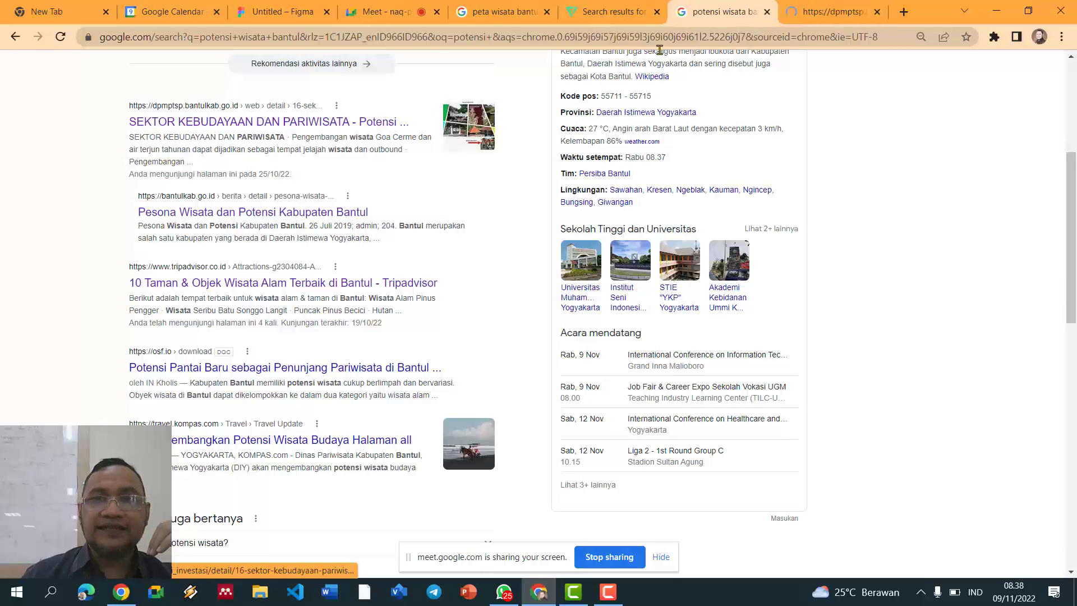
click(833, 12)
scroll(505, 169, down, 10)
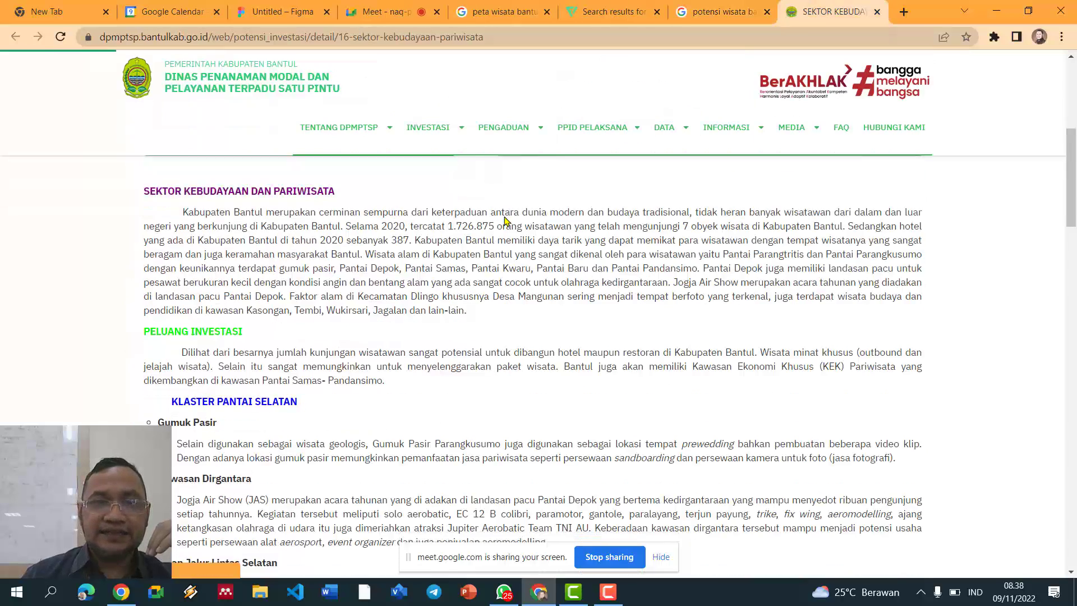
scroll(228, 286, up, 3)
drag(192, 295, 622, 393)
key(ctrl+c)
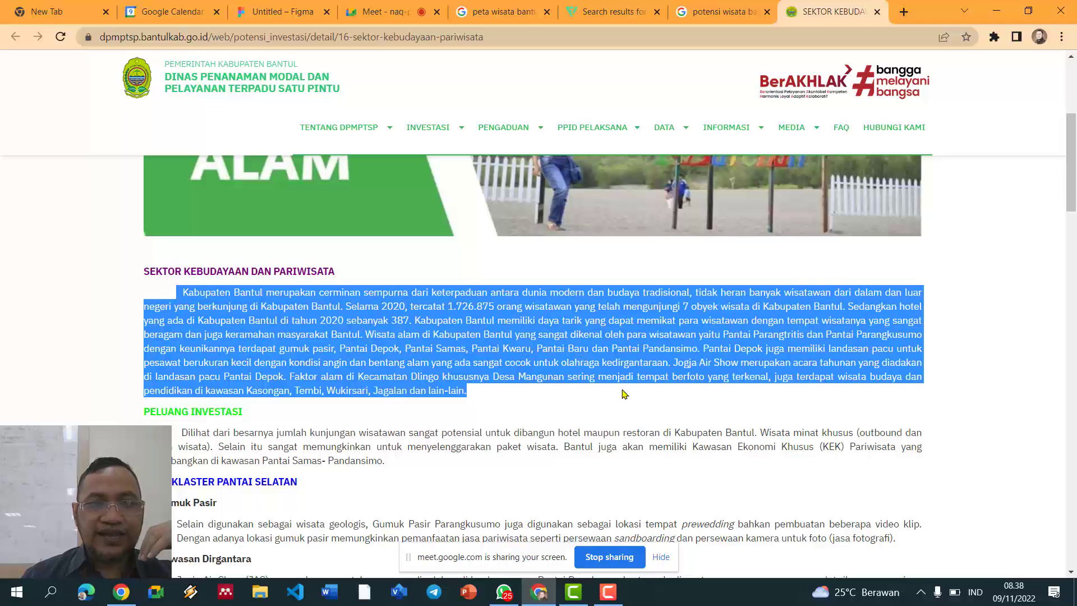
click(378, 11)
click(271, 9)
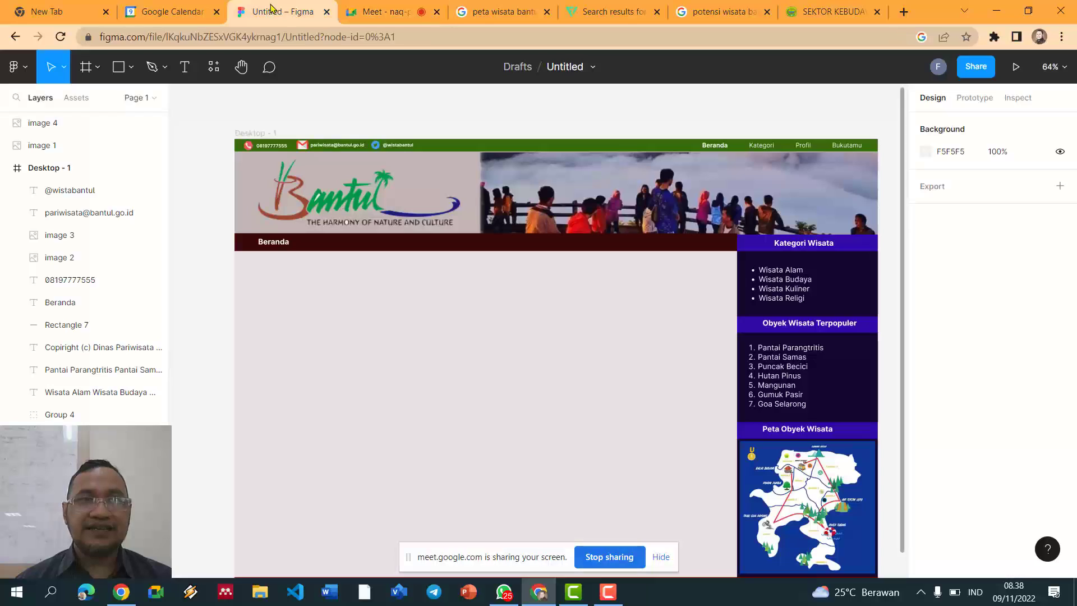
Step: Draw a 776×354 rectangle in the content area and clear its fill
click(286, 306)
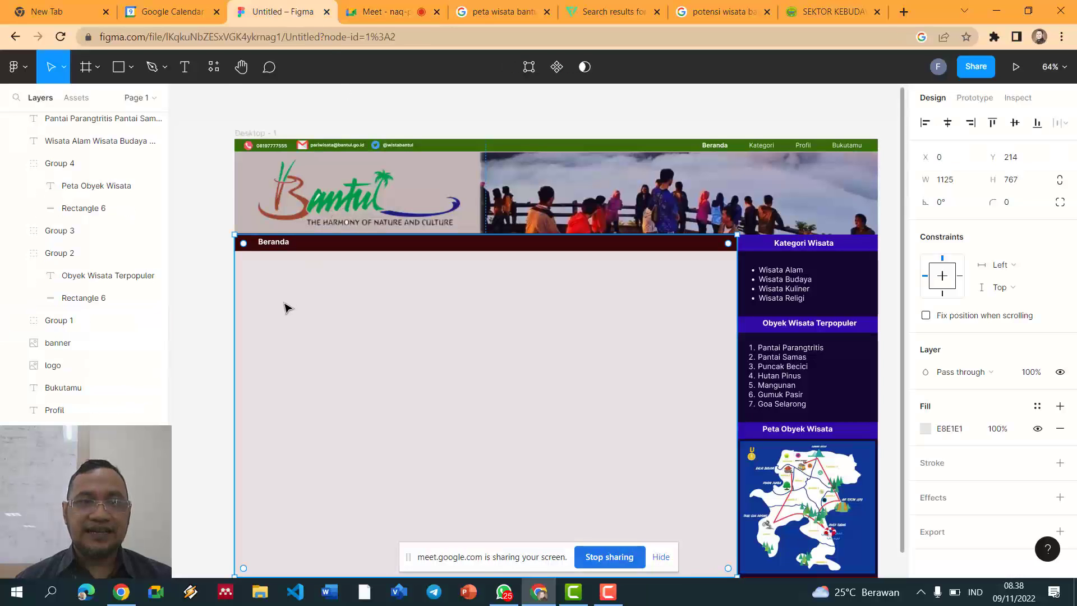
click(119, 67)
mouse_move(256, 293)
mouse_down()
mouse_move(517, 428)
mouse_move(586, 440)
mouse_move(605, 455)
mouse_up()
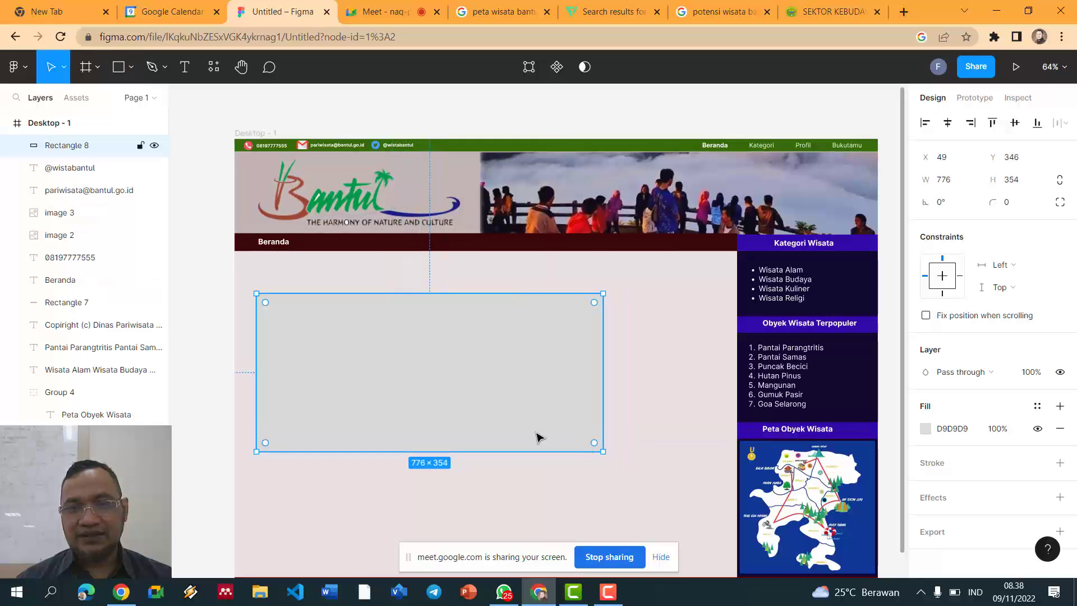
double_click(418, 342)
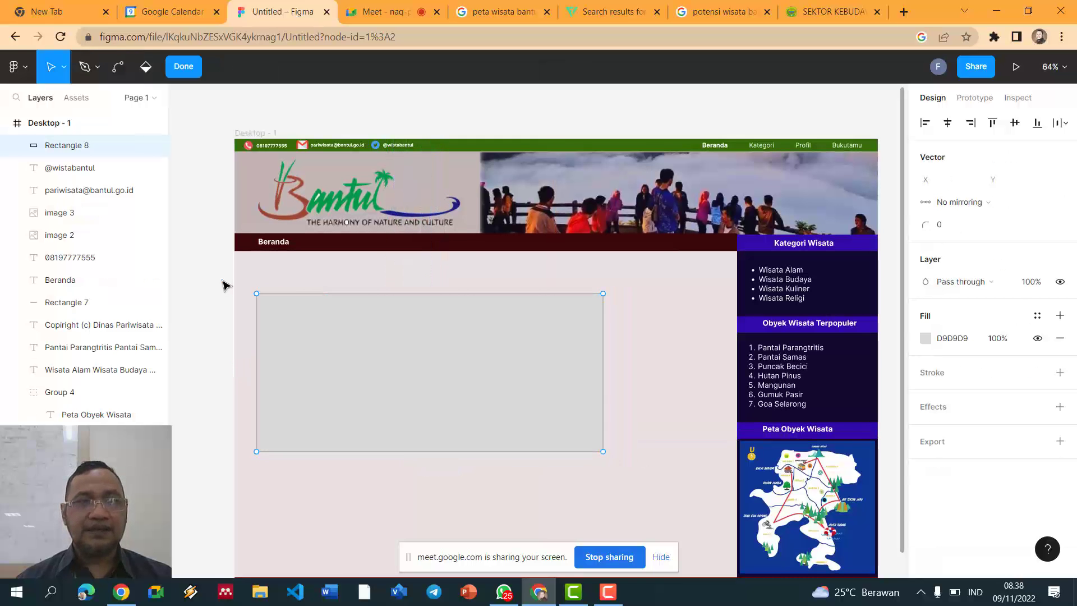
key(Delete)
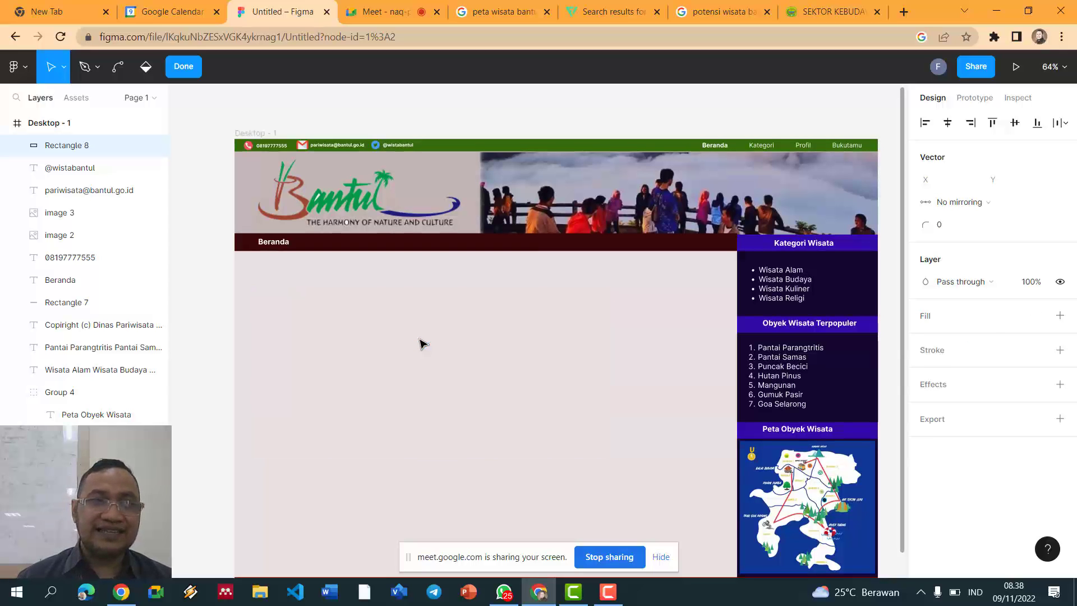
click(185, 70)
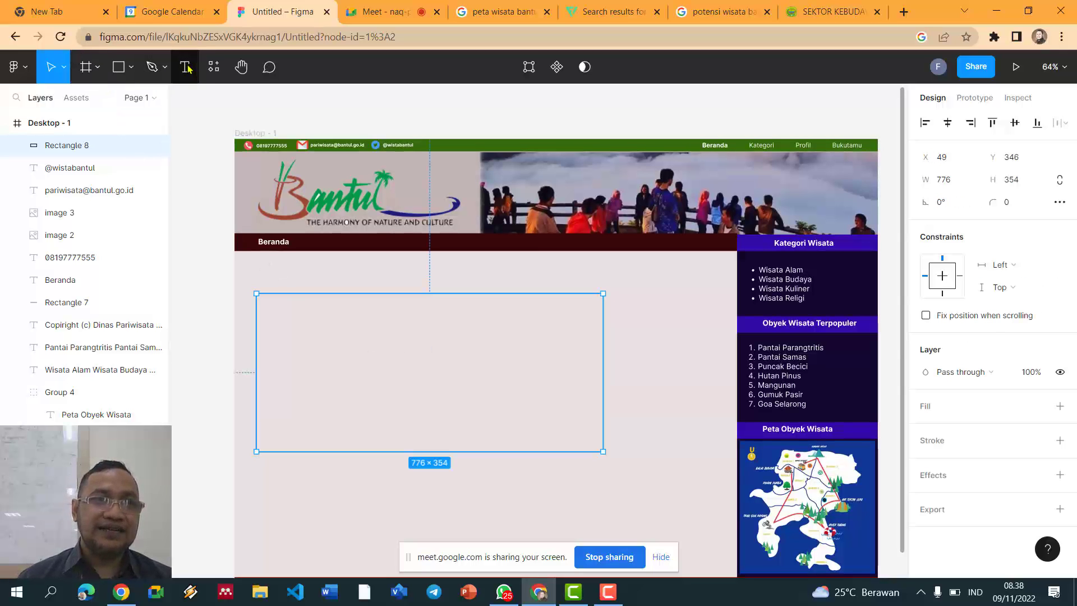
Step: Drag out an empty 884×476 text box across the content area
click(188, 68)
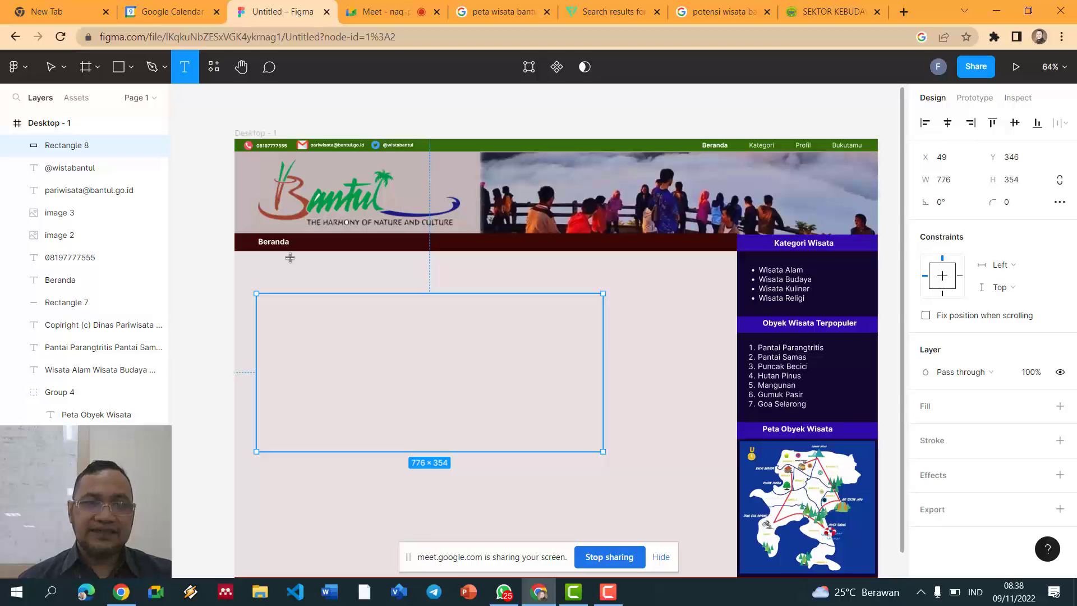
key(Escape)
click(316, 307)
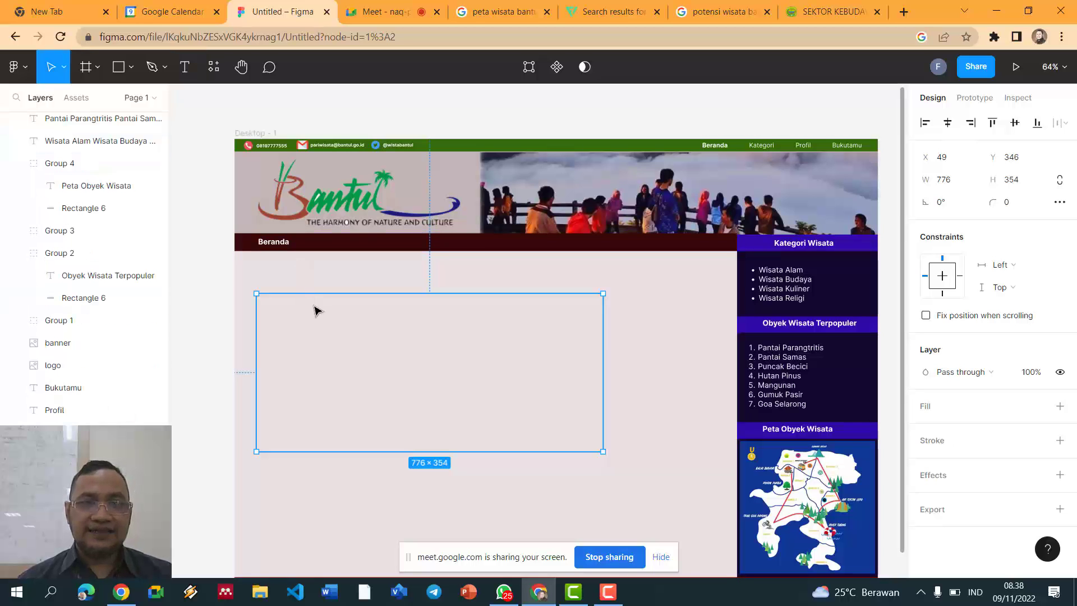
click(186, 70)
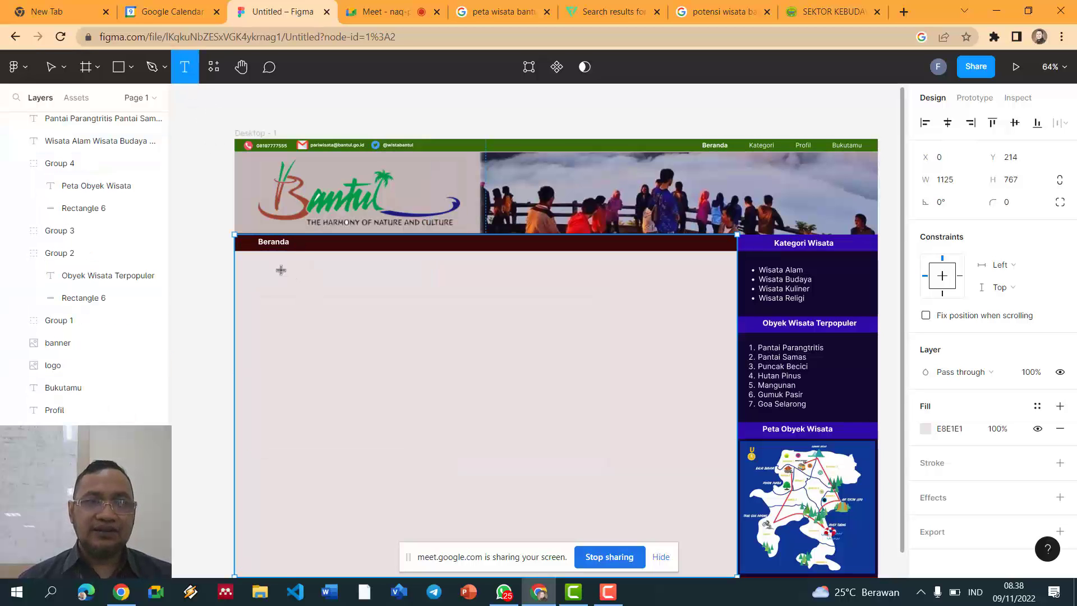
drag(266, 272, 664, 481)
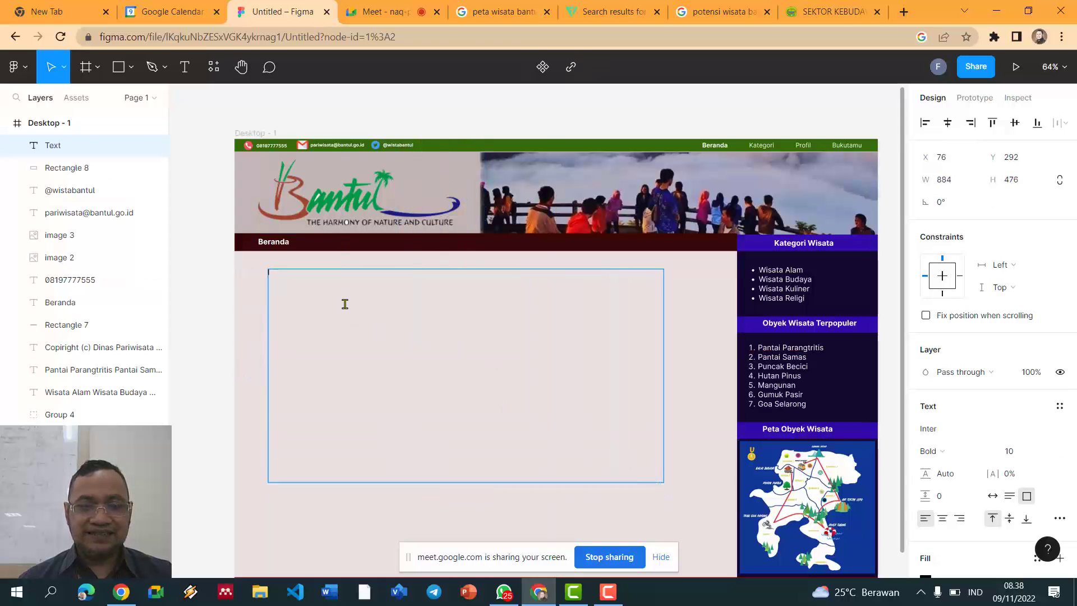
Step: Paste the Kabupaten Bantul paragraph and make it Regular weight at size 14
key(ctrl+v)
scroll(344, 303, up, 5)
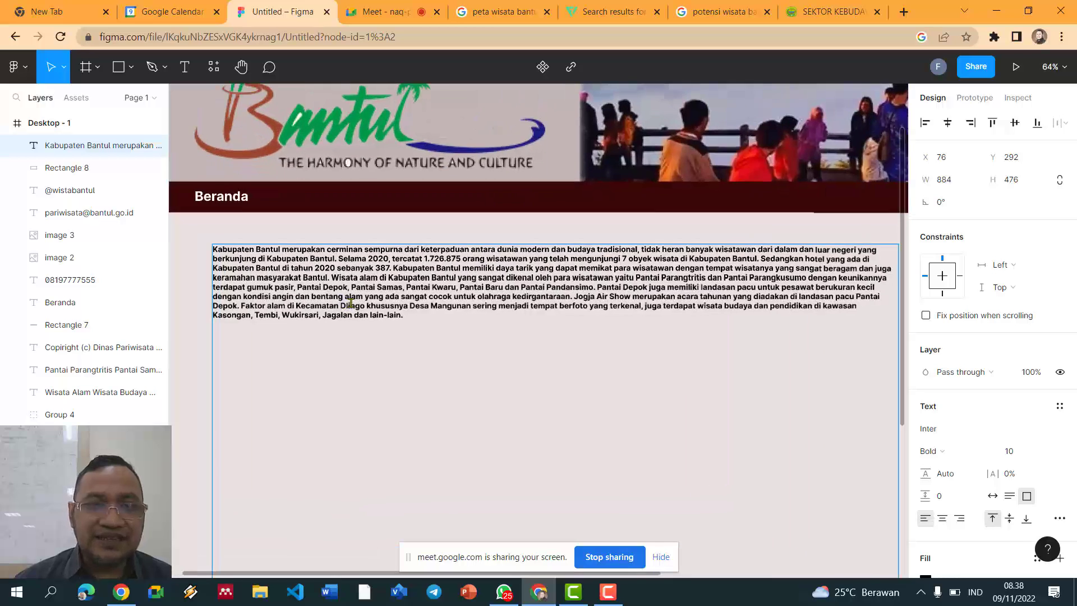
key(ctrl+a)
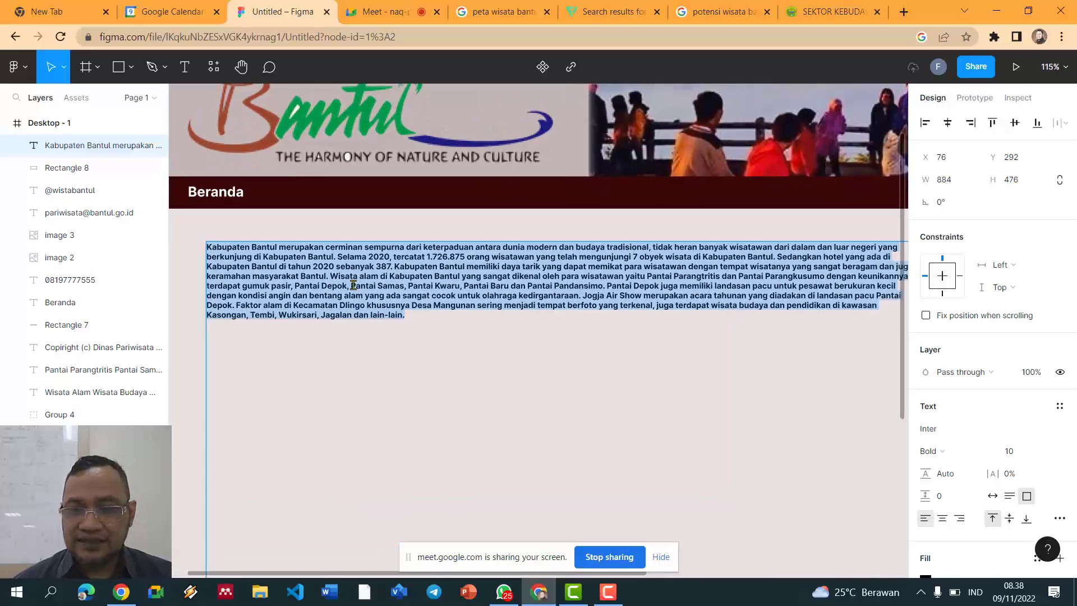
key(ctrl+b)
click(355, 286)
scroll(355, 286, down, 1)
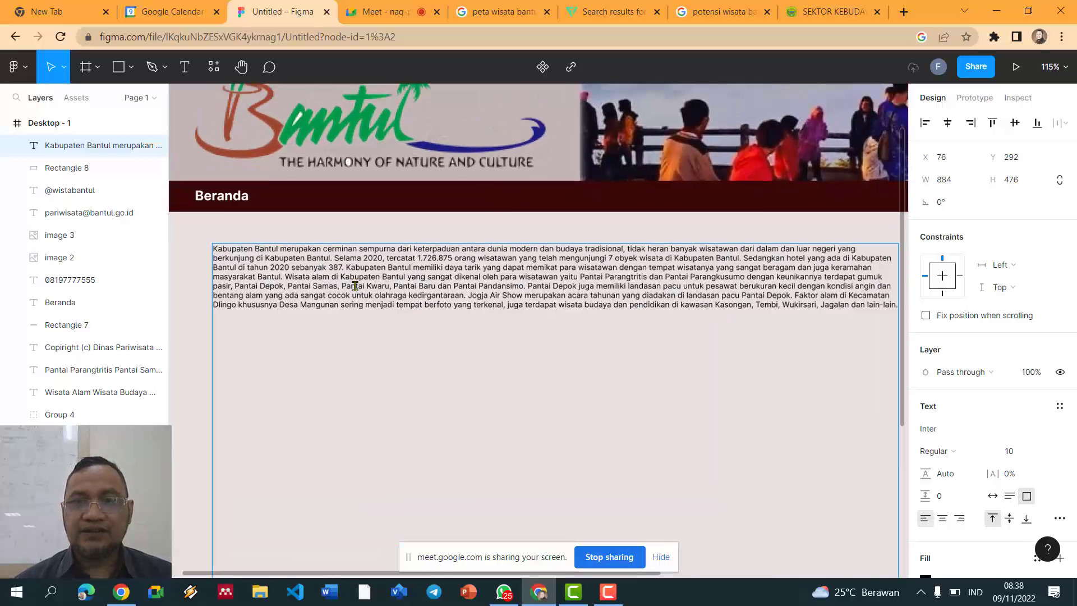
scroll(355, 286, down, 3)
key(ctrl+a)
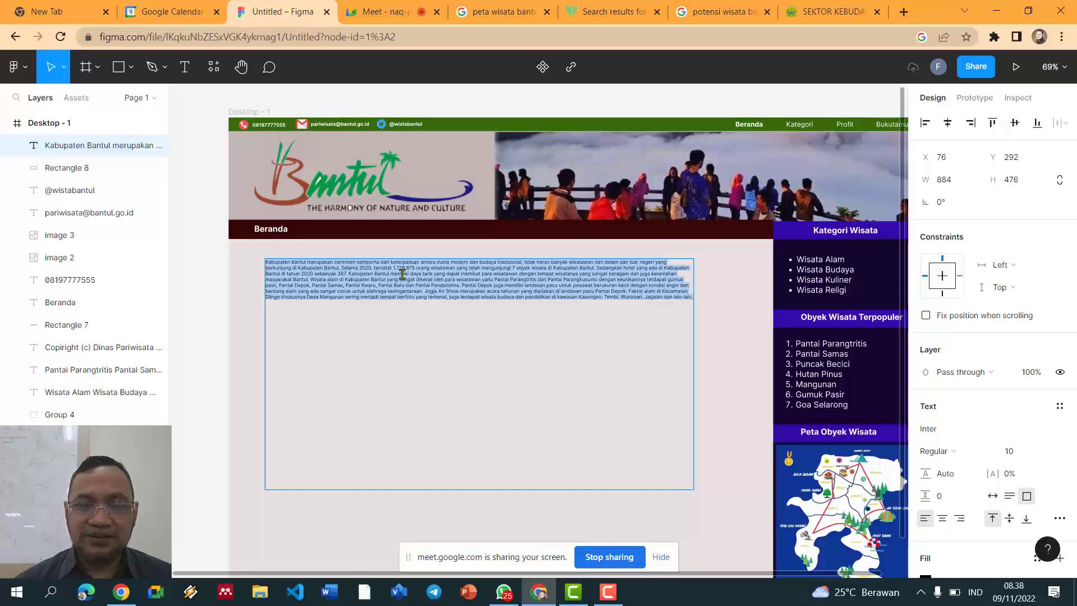
key(ctrl+shift+period)
key(ctrl+shift+period)
key(ctrl+shift+period)
key(ctrl+shift+period)
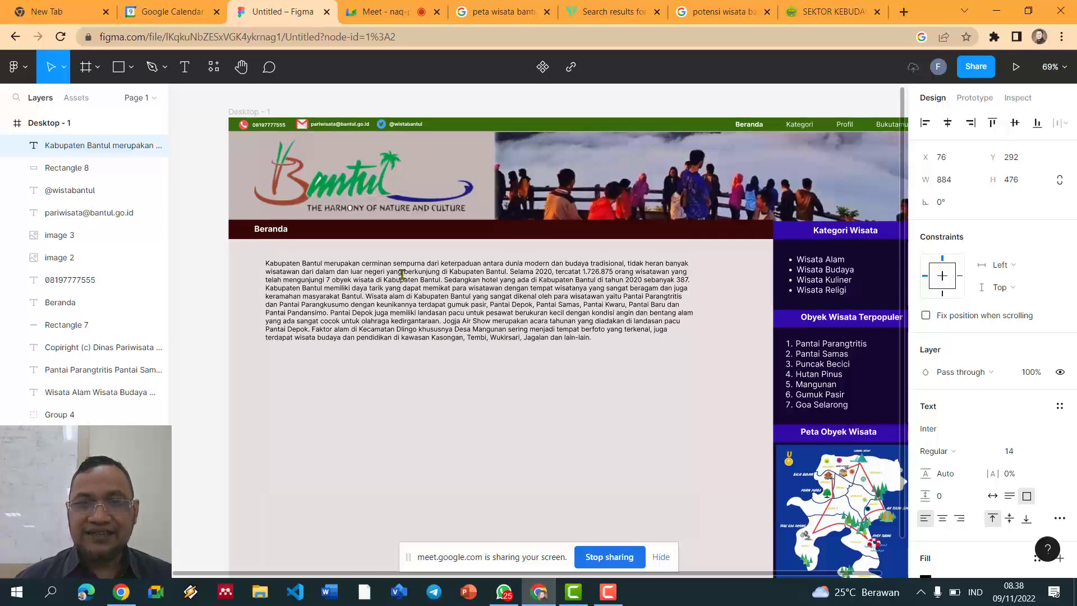
Step: Narrow the paragraph box to 680×231, justify the text, and move it lower
click(512, 277)
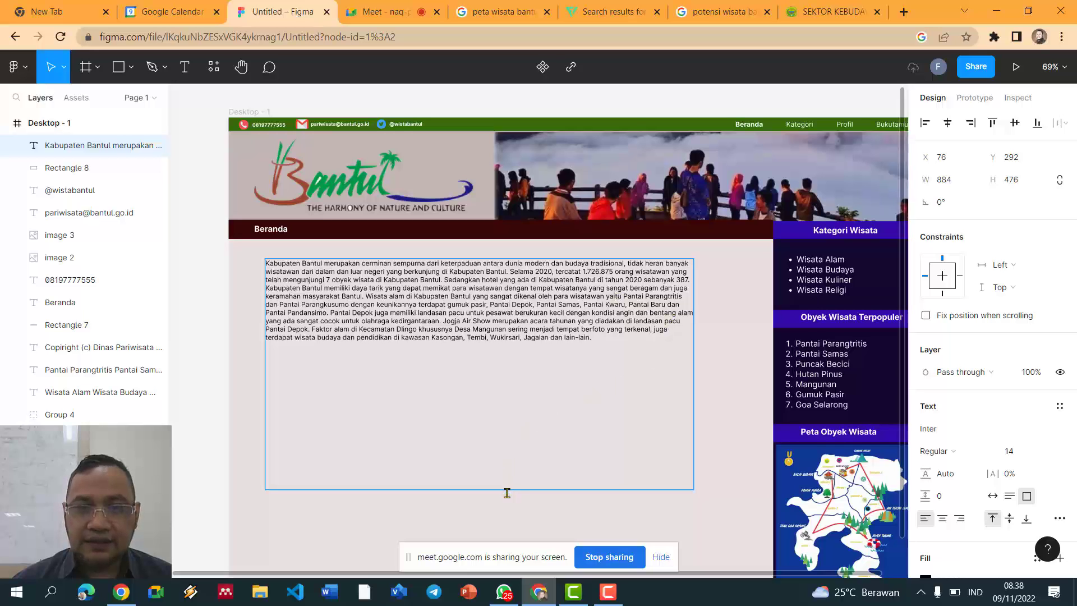
key(Escape)
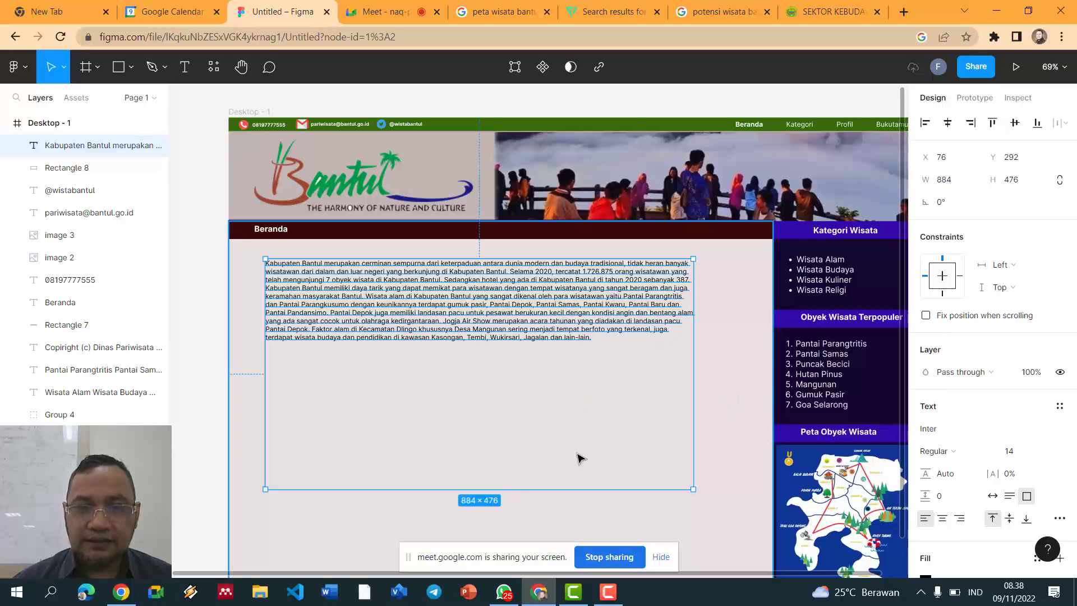
drag(692, 488, 595, 370)
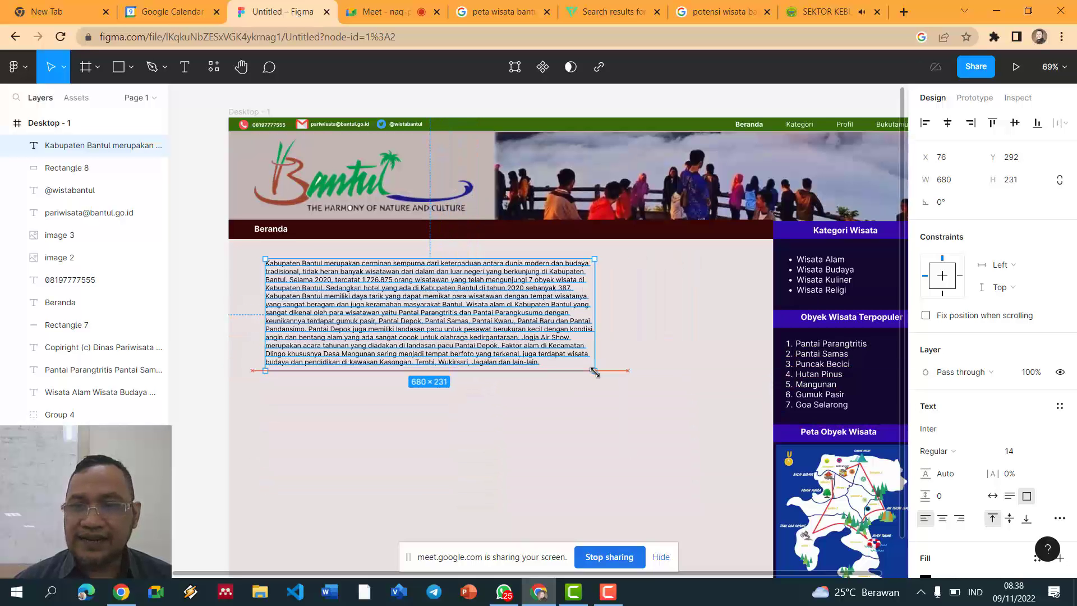
click(1059, 519)
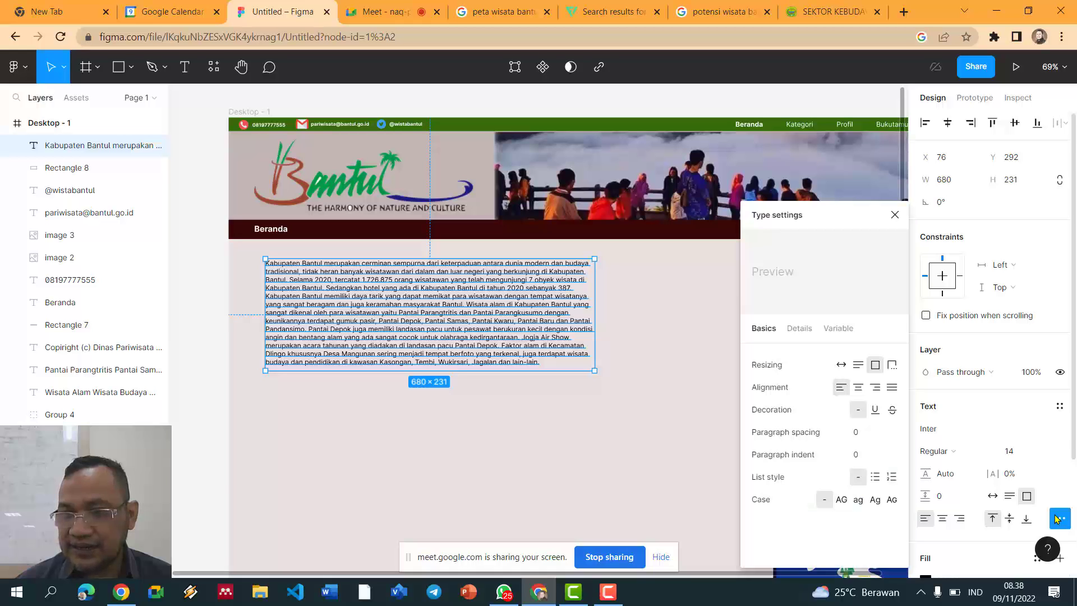
click(892, 387)
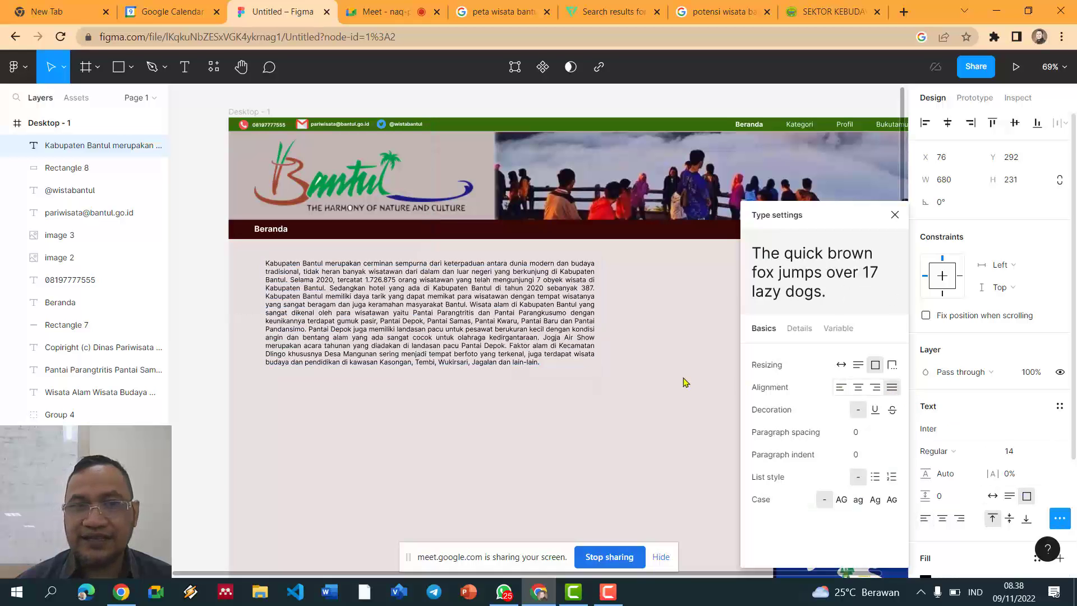
drag(469, 328, 468, 350)
Step: Add a size 27 'Potensi Wista Bantul' heading aligned with the paragraph's left edge
click(501, 444)
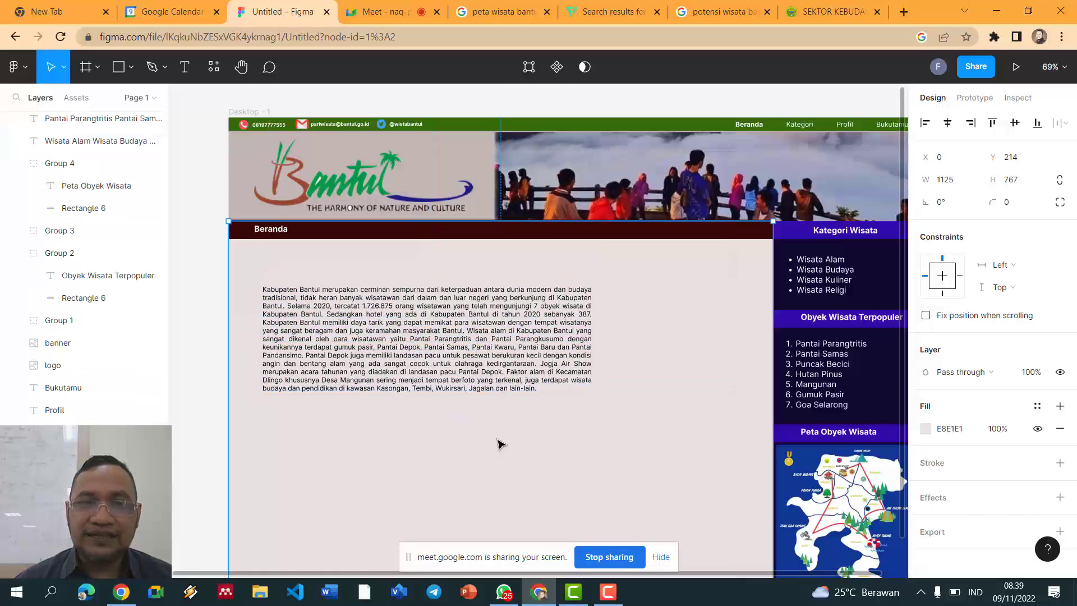
click(184, 70)
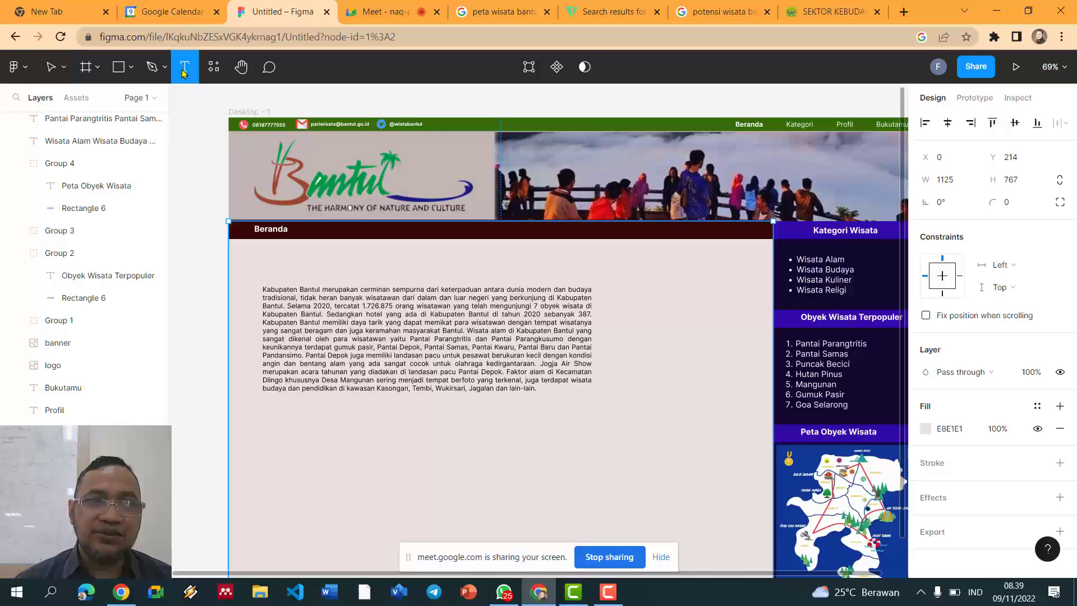
click(267, 258)
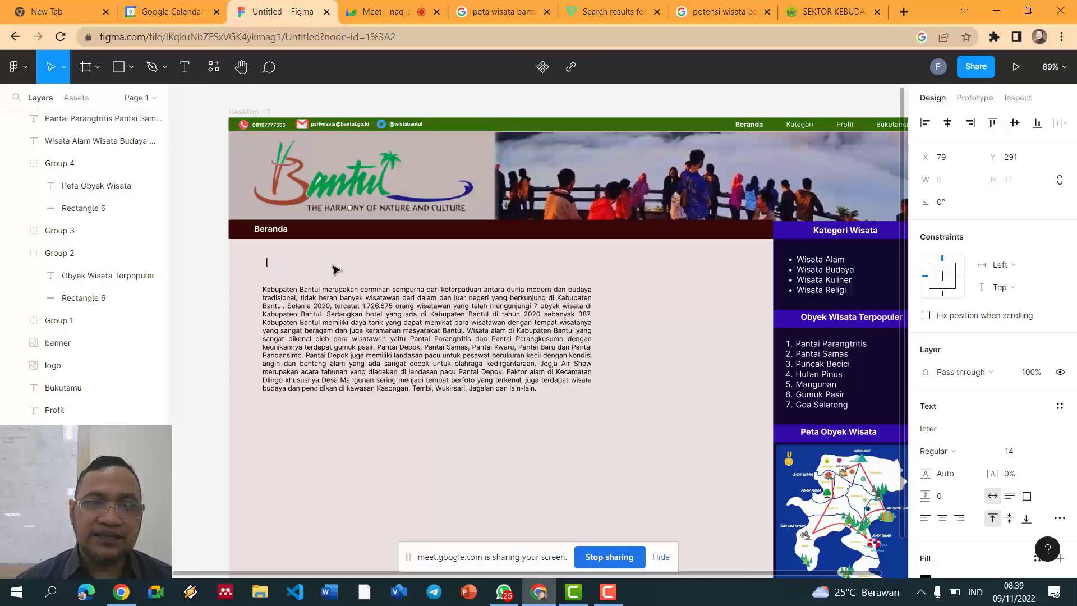
text(Potensi Wista Ba)
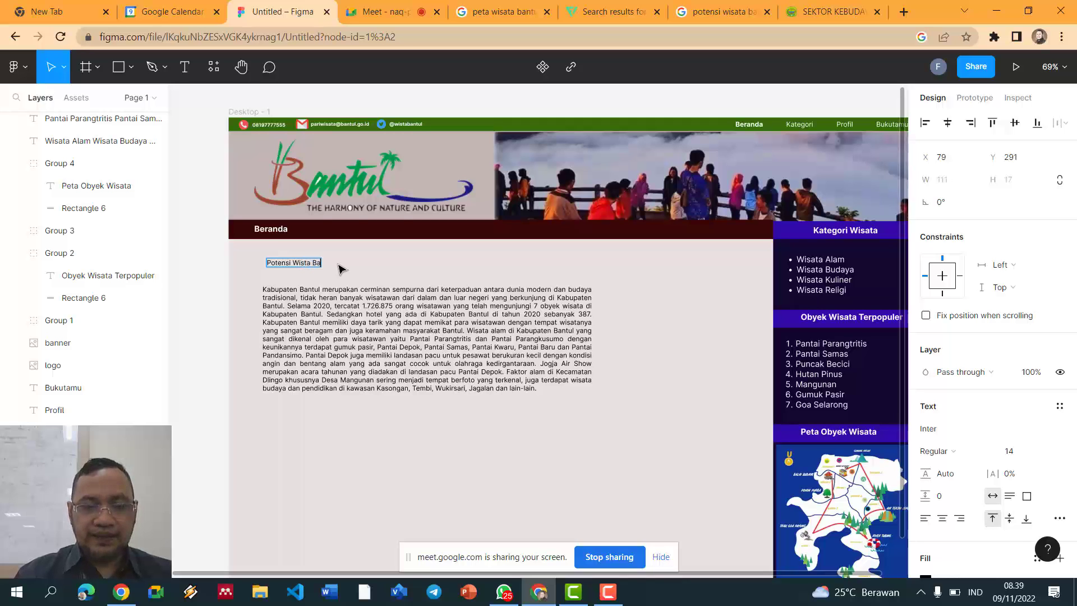
text(ntul)
key(ctrl+a)
key(ctrl+shift+period)
key(ctrl+shift+period)
key(ctrl+shift+period)
key(ctrl+shift+period)
key(ctrl+shift+period)
key(ctrl+shift+period)
key(ctrl+shift+period)
key(ctrl+shift+period)
key(ctrl+shift+period)
key(ctrl+shift+period)
key(ctrl+shift+period)
key(ctrl+shift+period)
key(ctrl+shift+period)
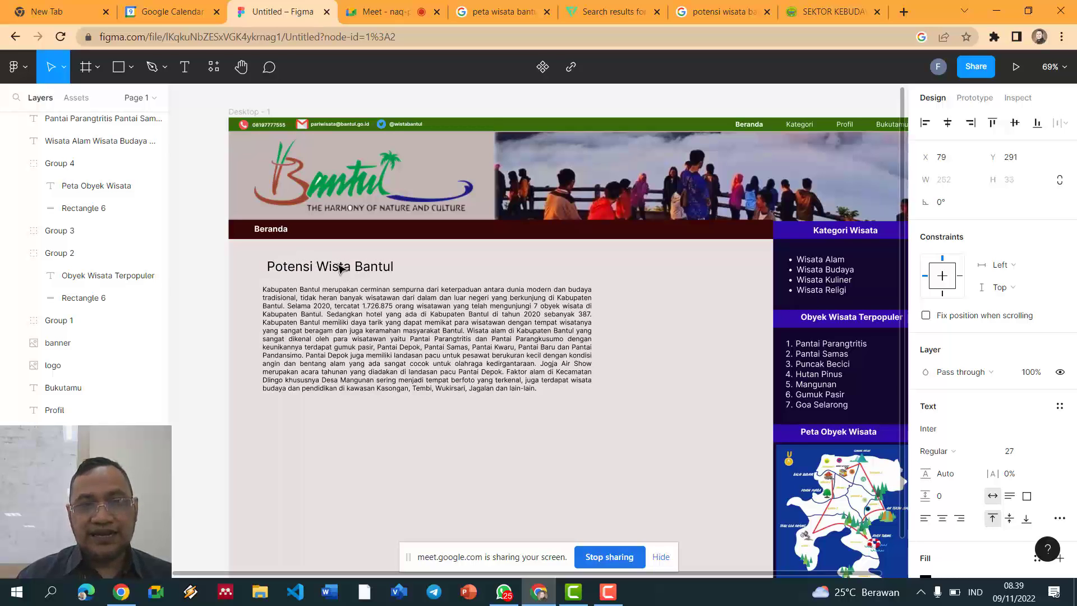
key(Escape)
mouse_move(316, 271)
mouse_down()
mouse_move(301, 268)
mouse_move(312, 272)
mouse_up()
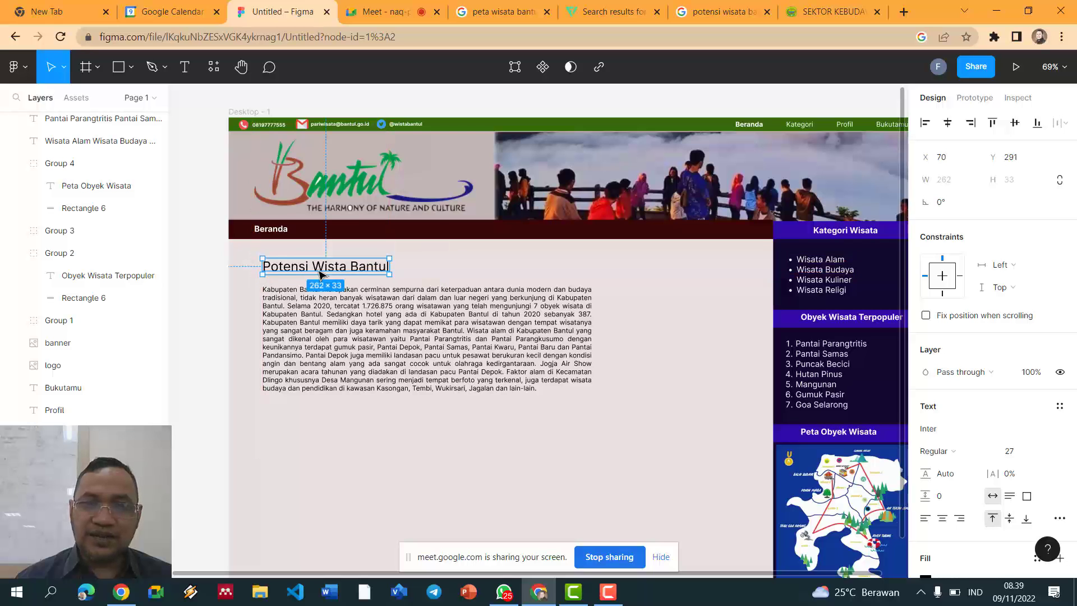
Step: Move the body paragraph slightly down beneath the heading
click(447, 340)
click(215, 324)
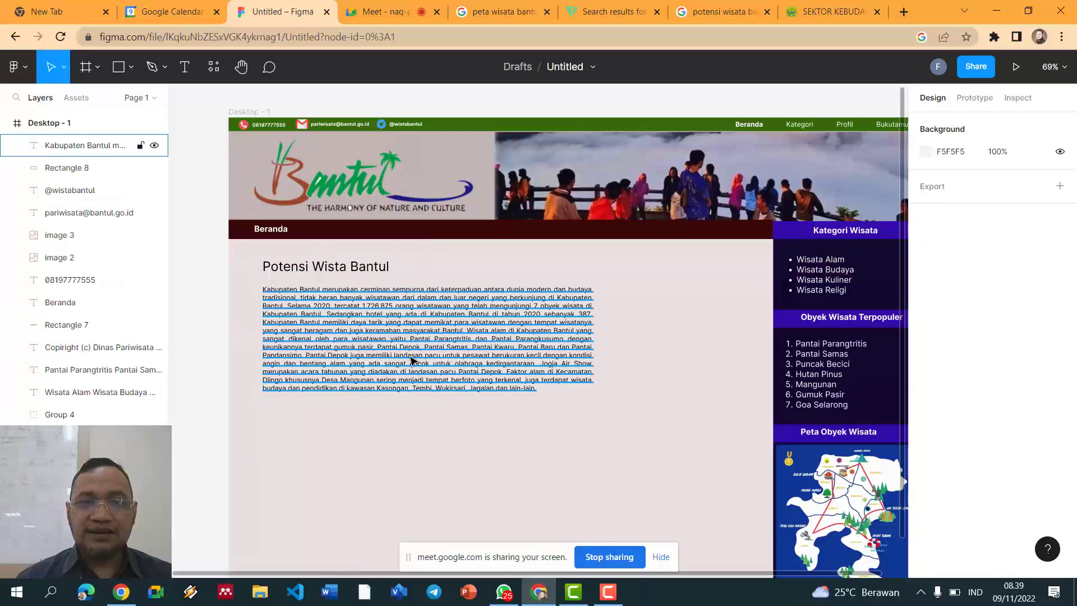
mouse_move(408, 354)
mouse_down()
mouse_move(408, 372)
mouse_move(407, 360)
mouse_up()
click(190, 325)
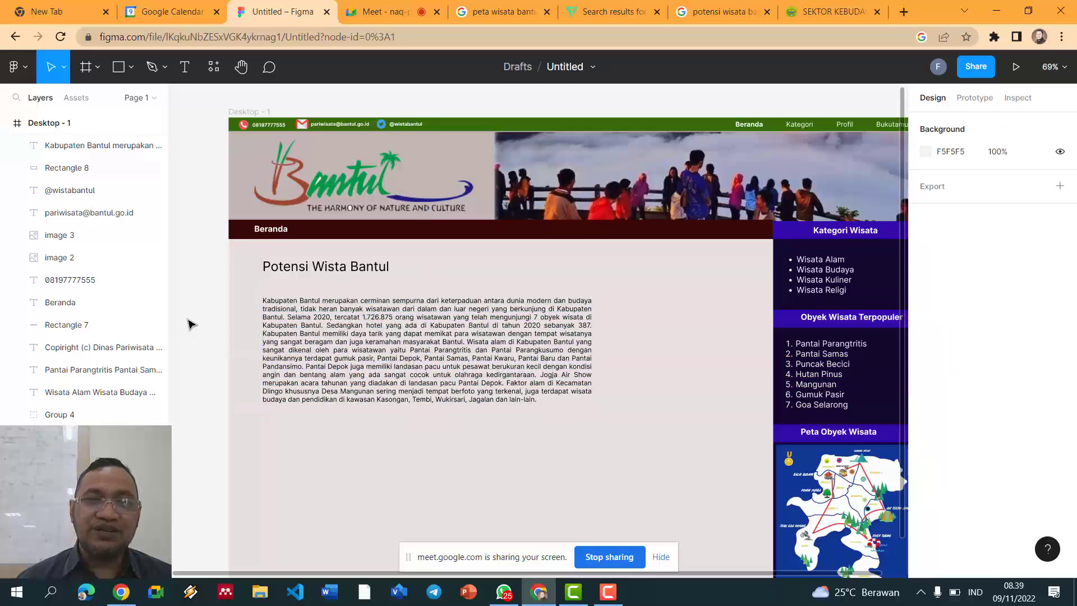
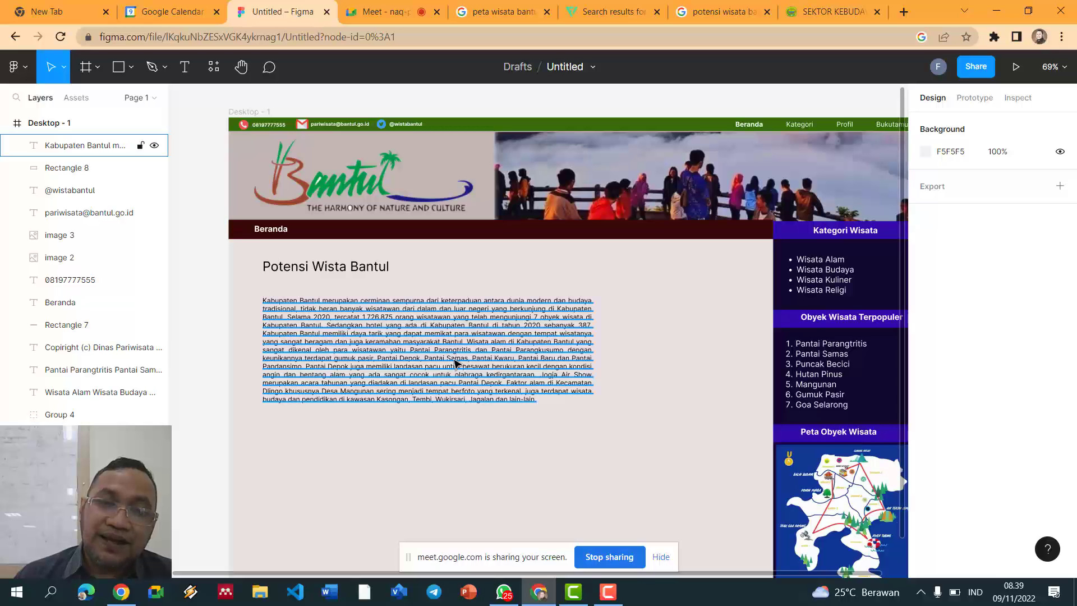
Step: Search Flaticon for 'user' icons instead of 'twitter'
click(615, 13)
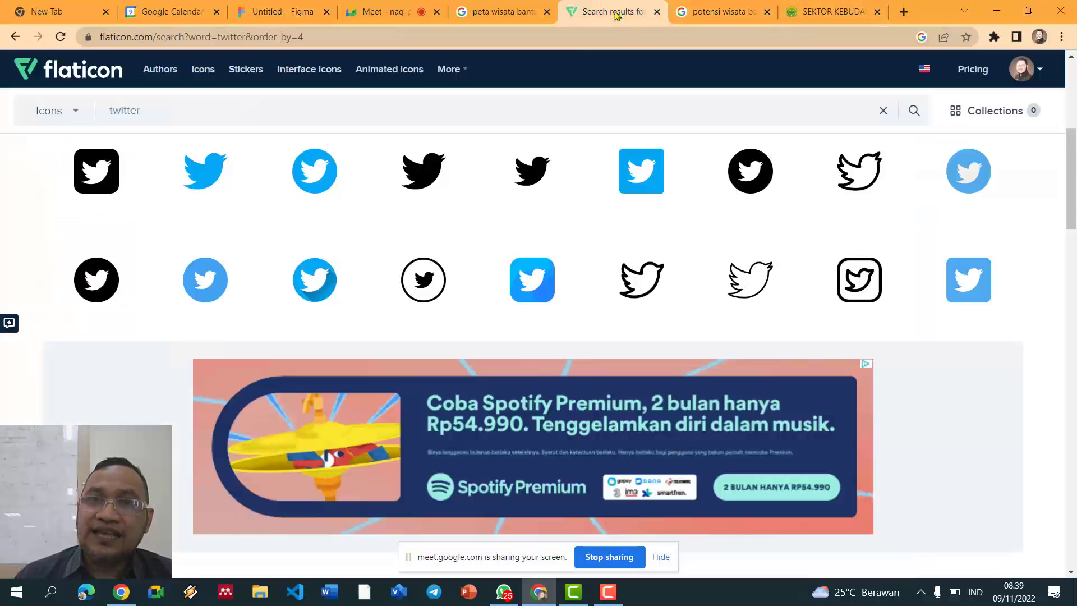
drag(185, 113, 118, 111)
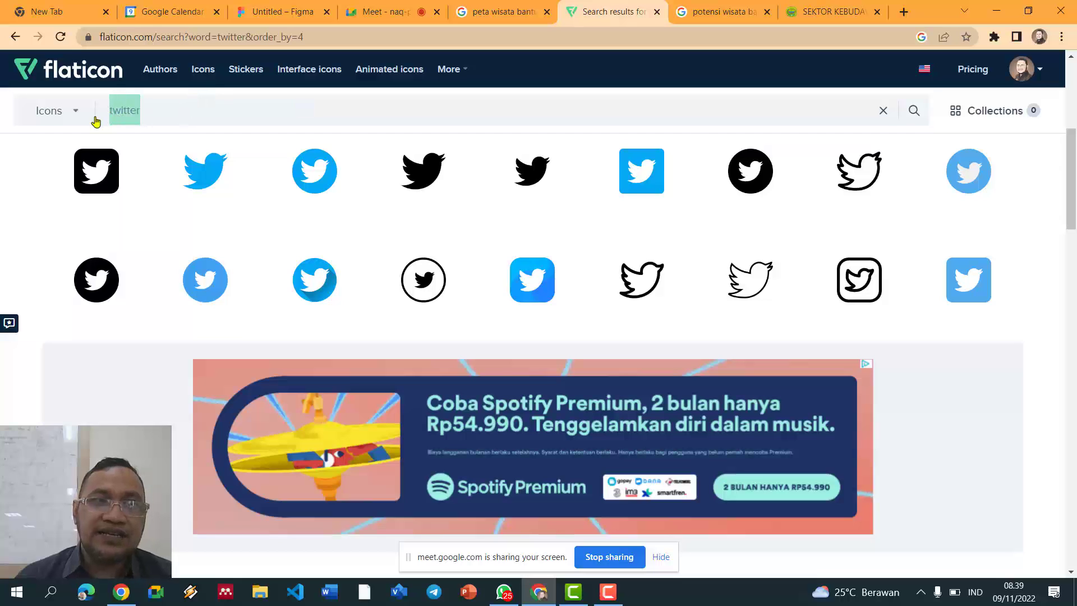
text(user)
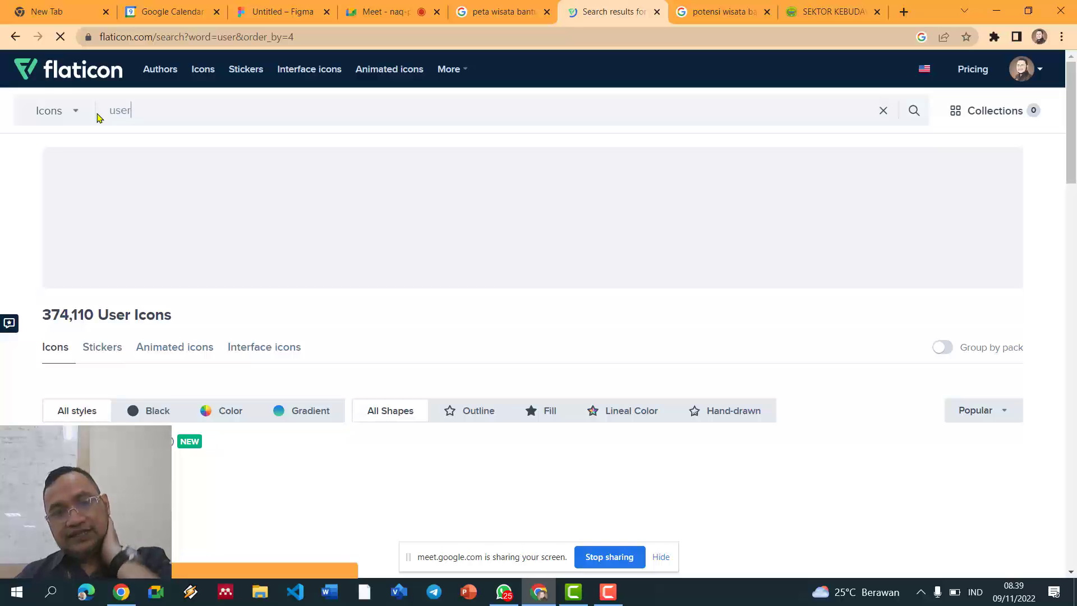
scroll(580, 208, down, 5)
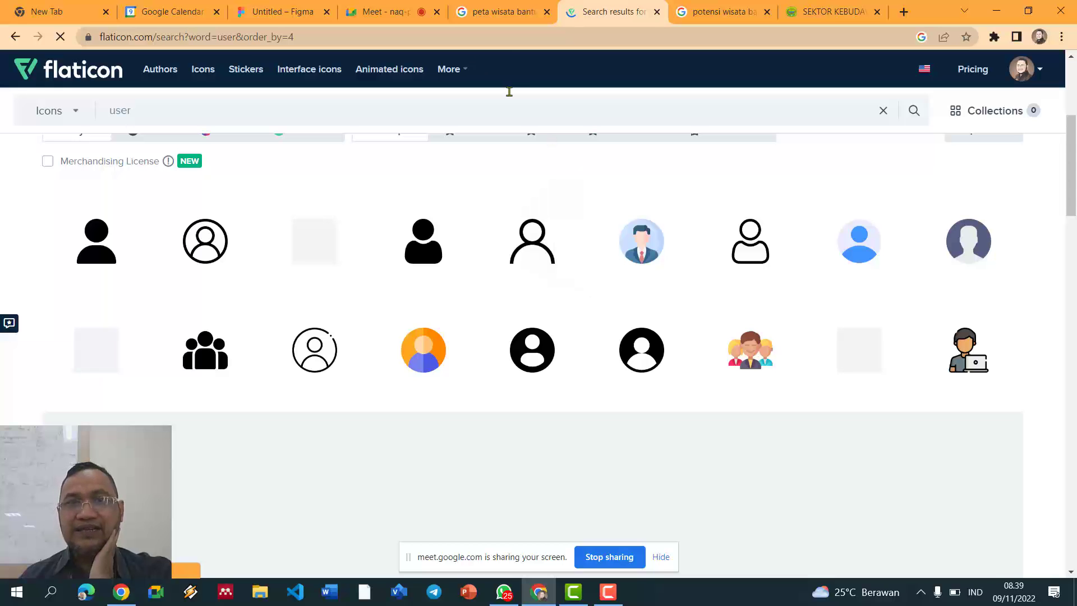
Step: Undo a stray text paste in Figma, then copy a person avatar icon's PNG from Flaticon
click(322, 21)
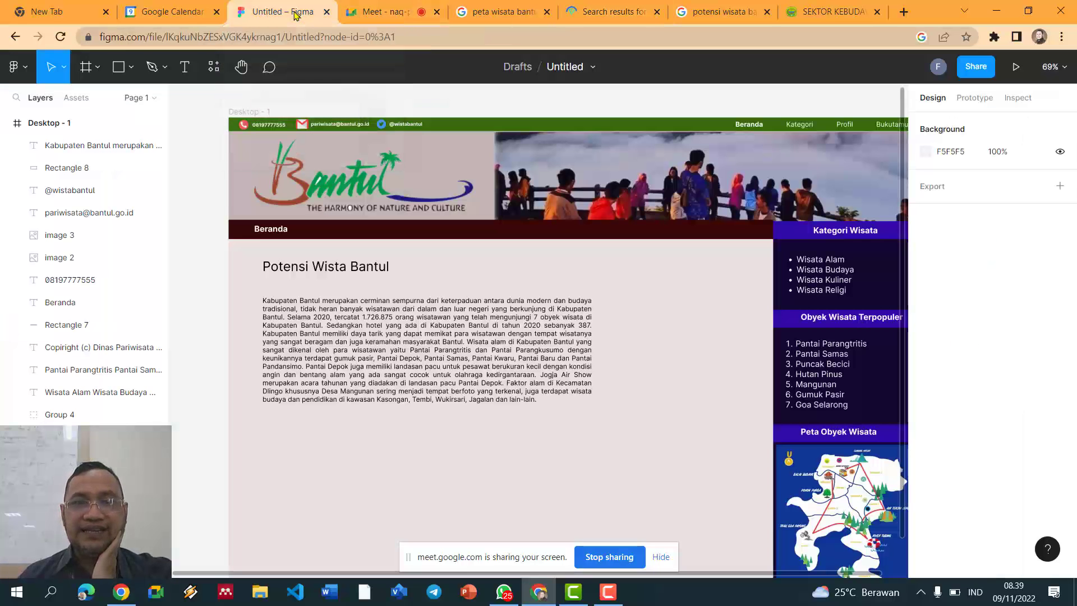
key(ctrl+v)
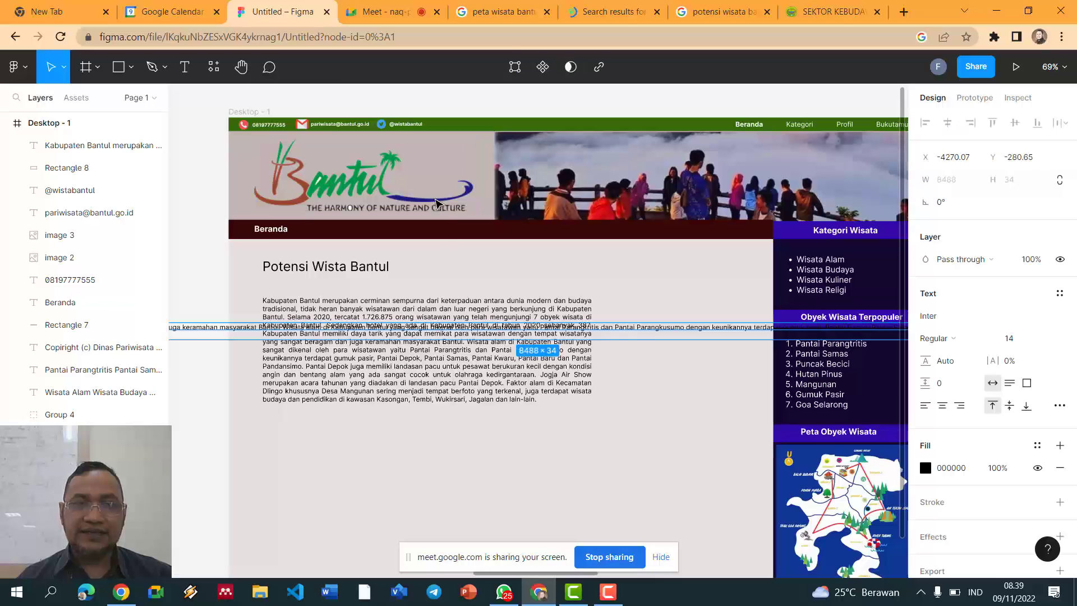
key(ctrl+z)
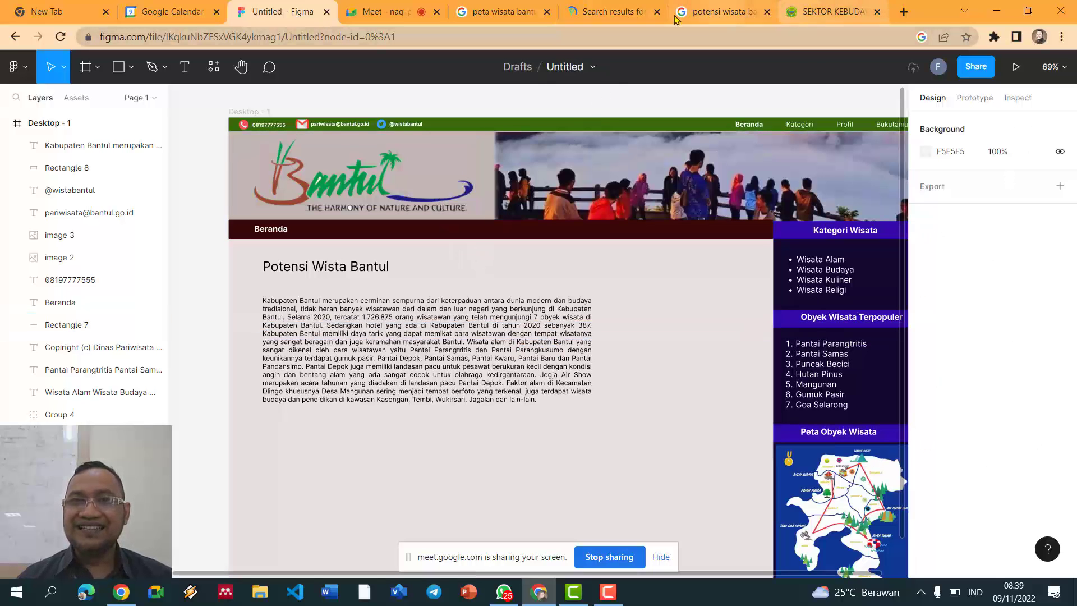
click(614, 12)
click(461, 339)
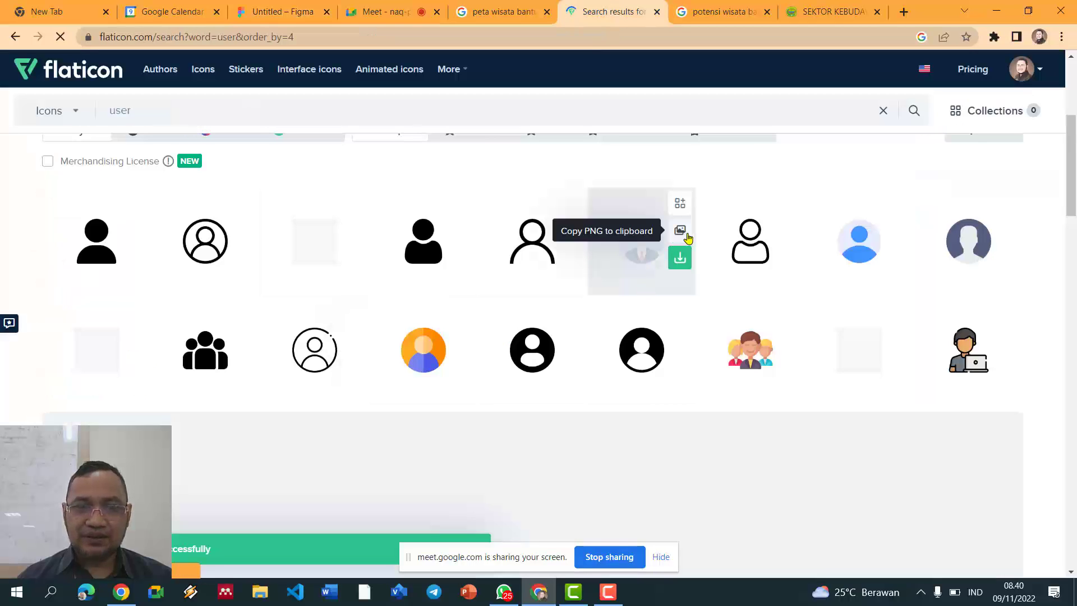
Step: Paste the avatar image into Figma and shrink it down
click(280, 11)
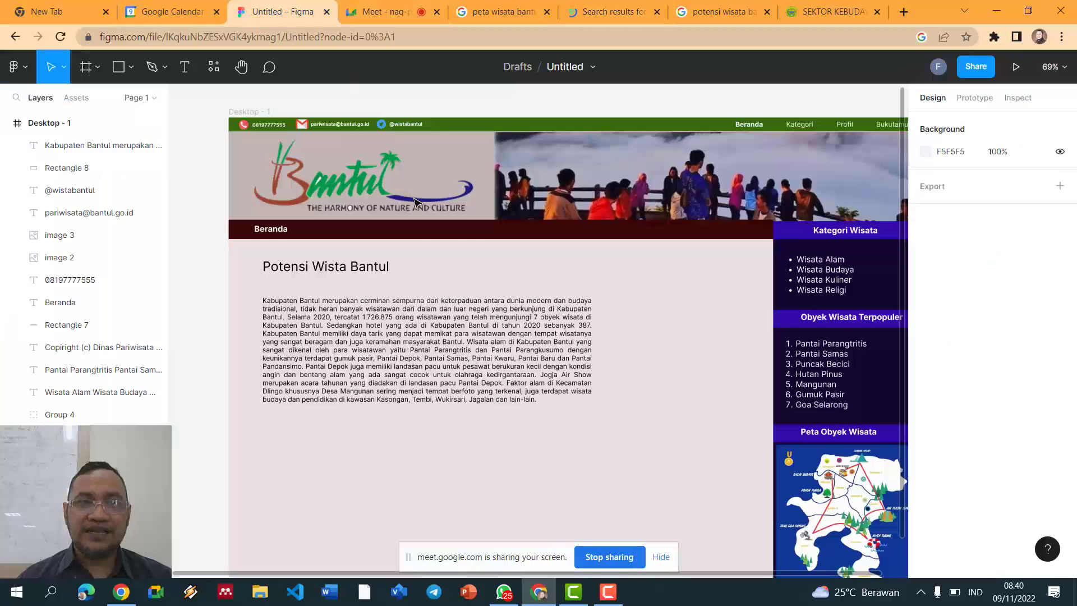
key(ctrl+v)
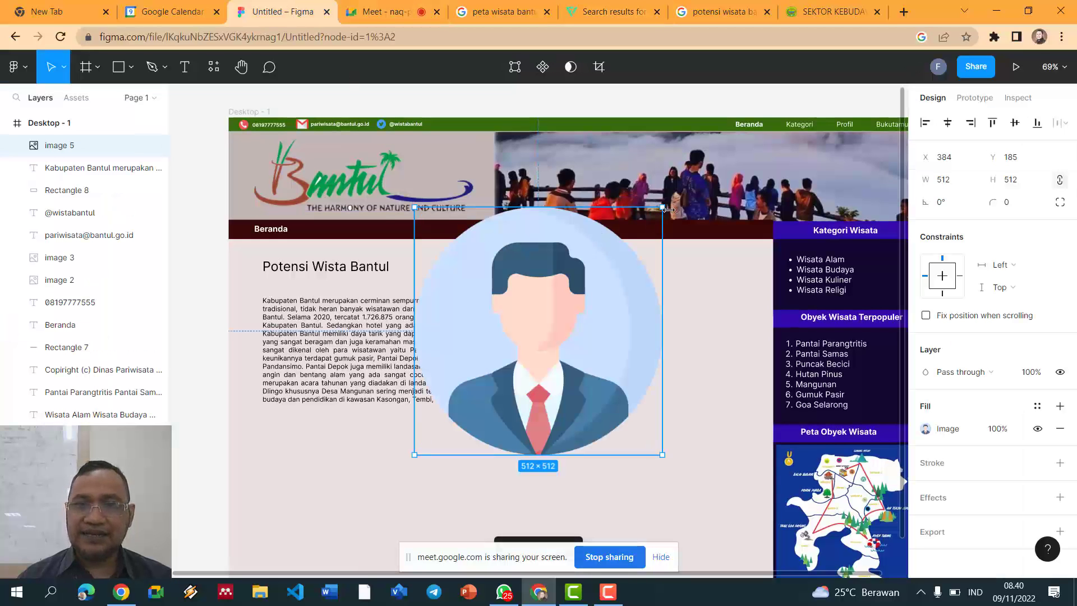
drag(662, 208, 517, 352)
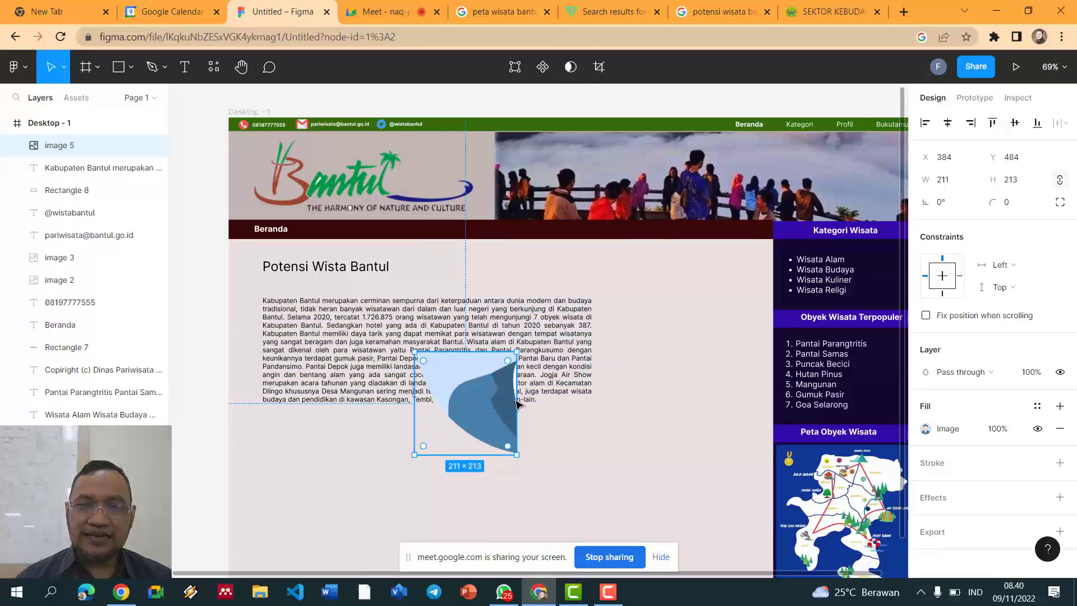
key(ctrl+z)
drag(413, 455, 644, 234)
Step: Move the avatar under the Potensi Wista Bantul heading and resize it to 21×20
scroll(644, 234, up, 5)
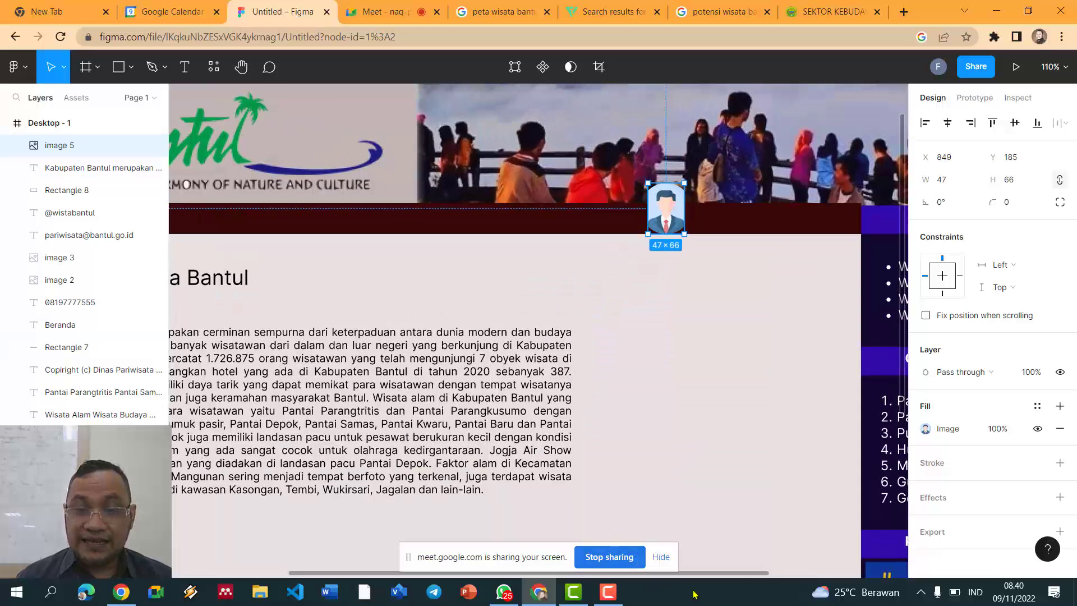
scroll(738, 576, left, 3)
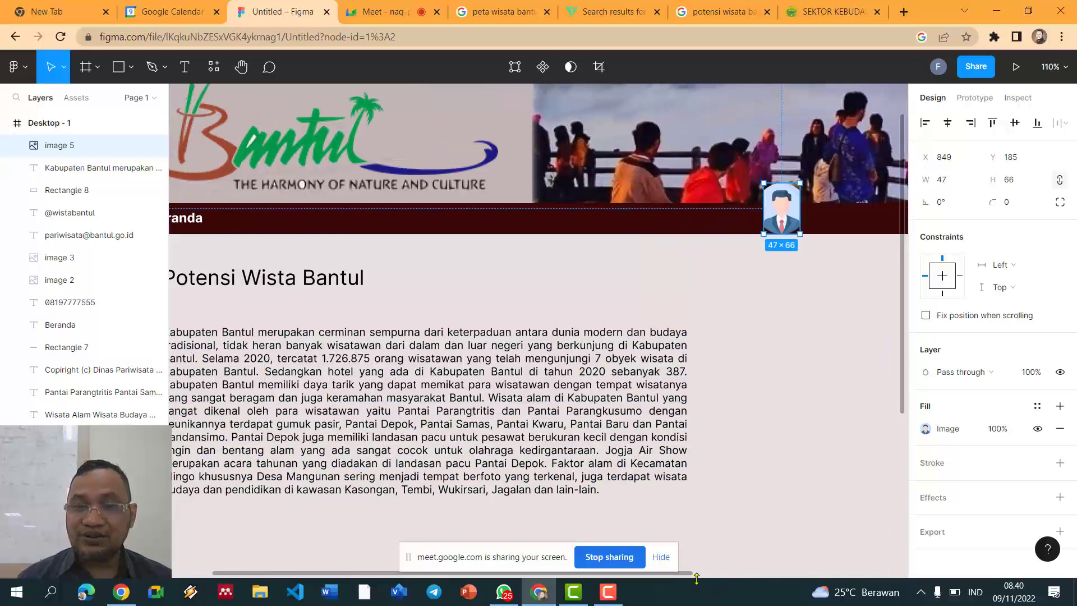
scroll(691, 575, left, 3)
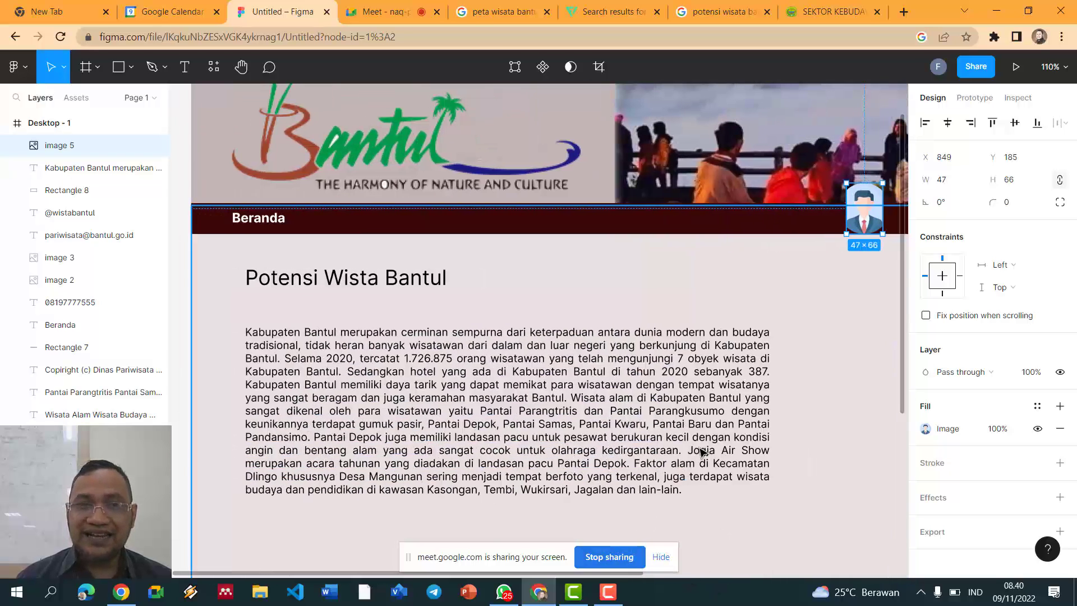
drag(864, 208, 332, 292)
drag(299, 336, 302, 349)
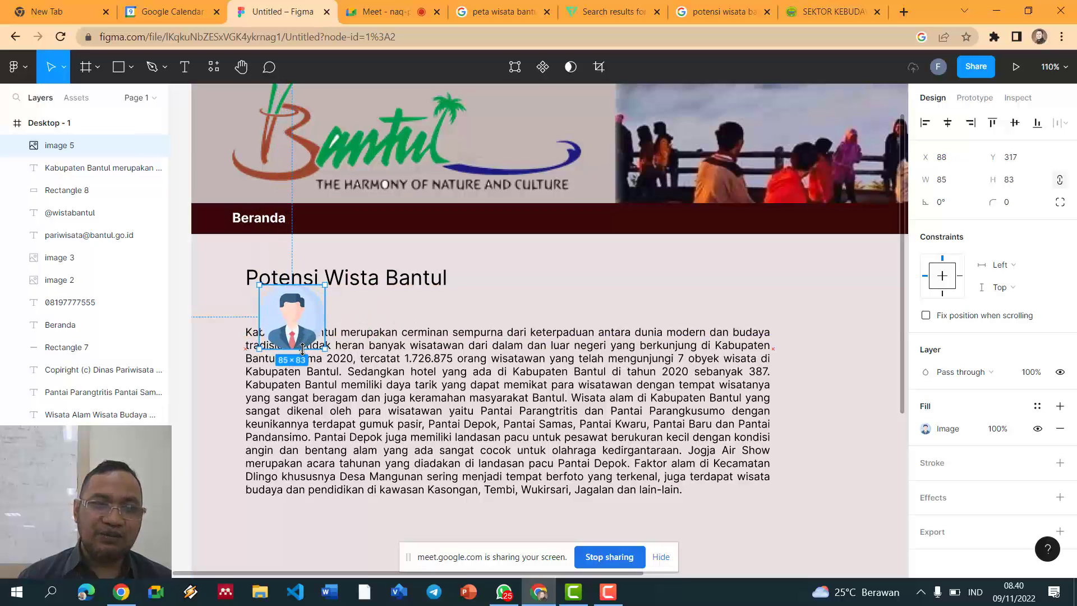
drag(324, 281, 266, 319)
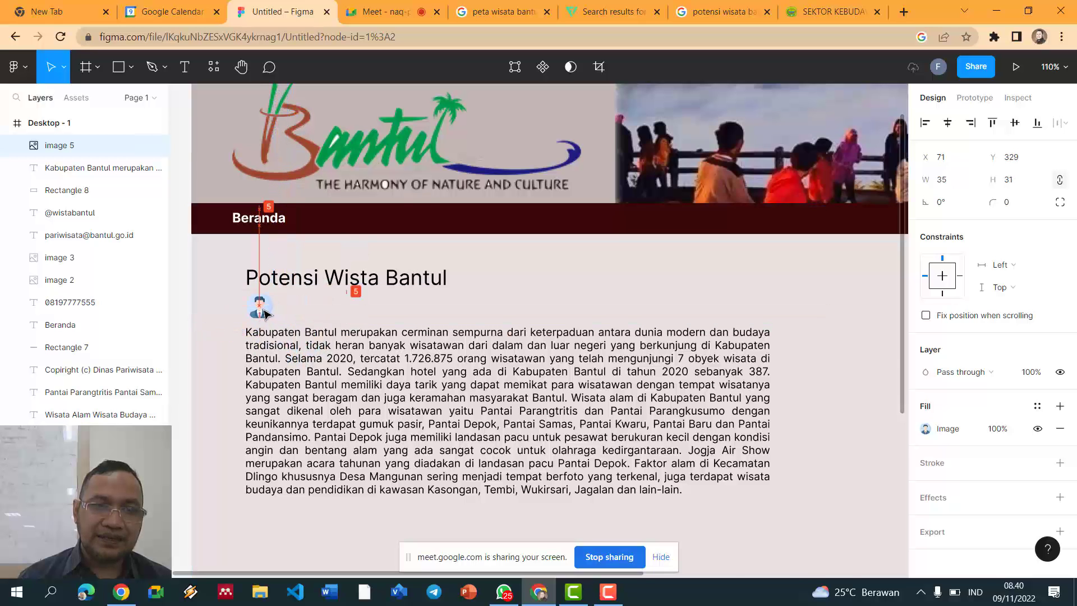
scroll(266, 319, up, 5)
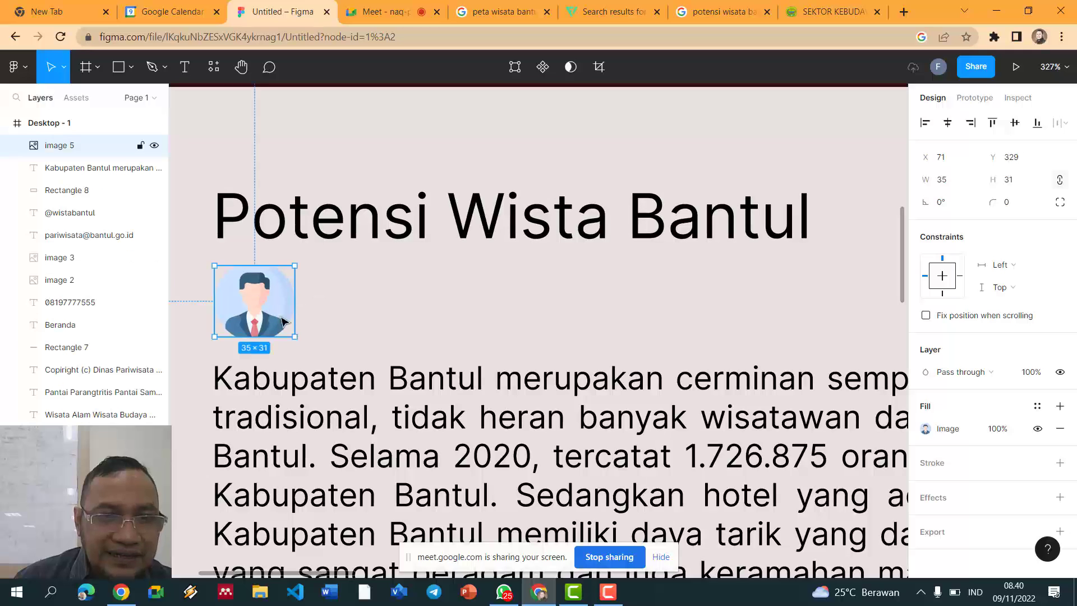
drag(293, 336, 263, 312)
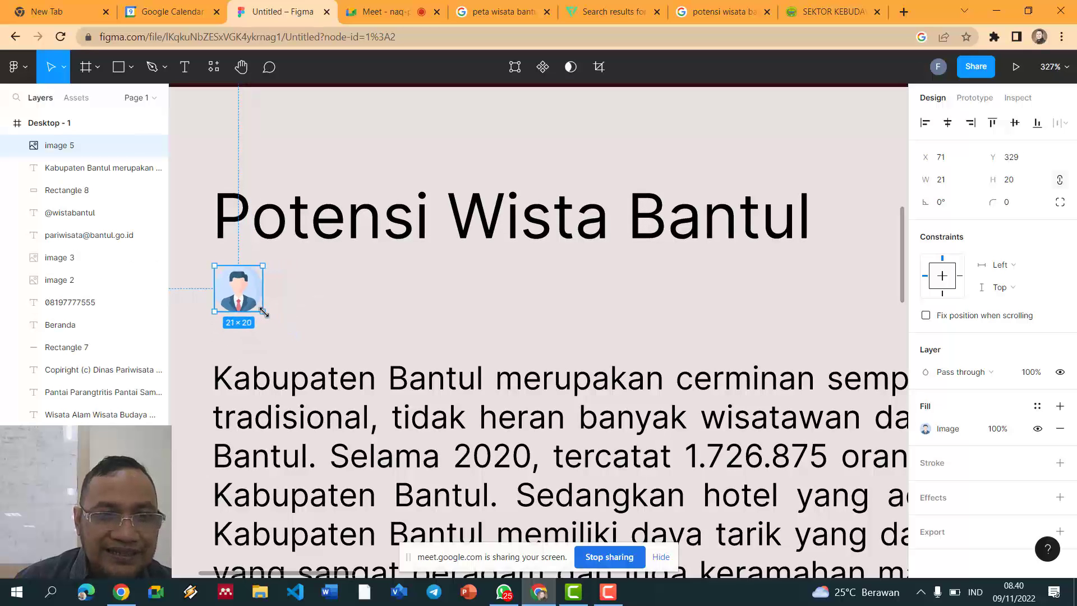
click(318, 312)
click(261, 294)
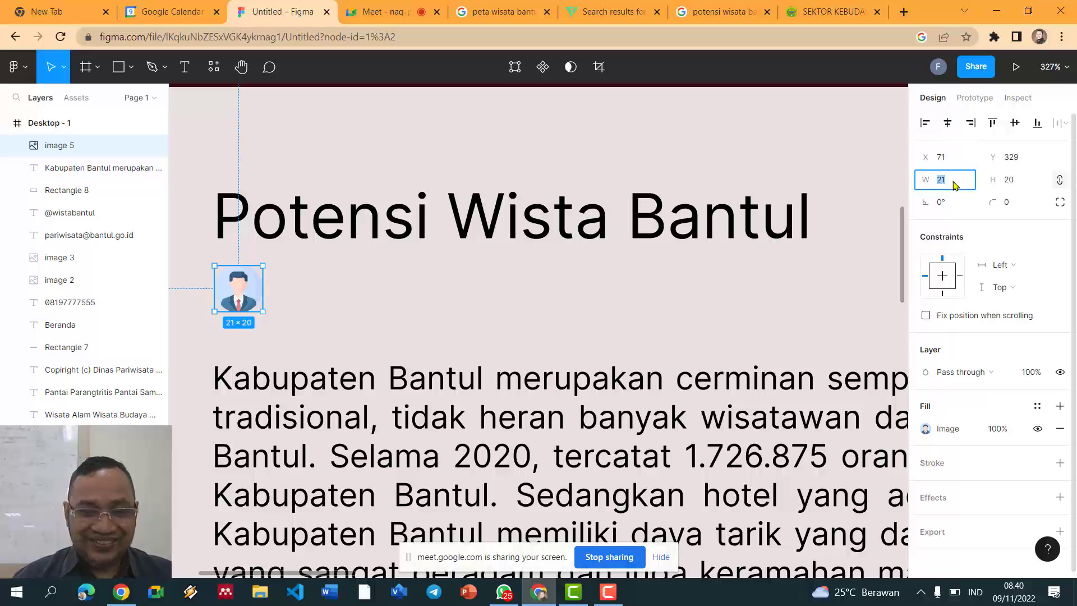
key(Escape)
Step: Create a text box beside the avatar and type the author's name
click(459, 324)
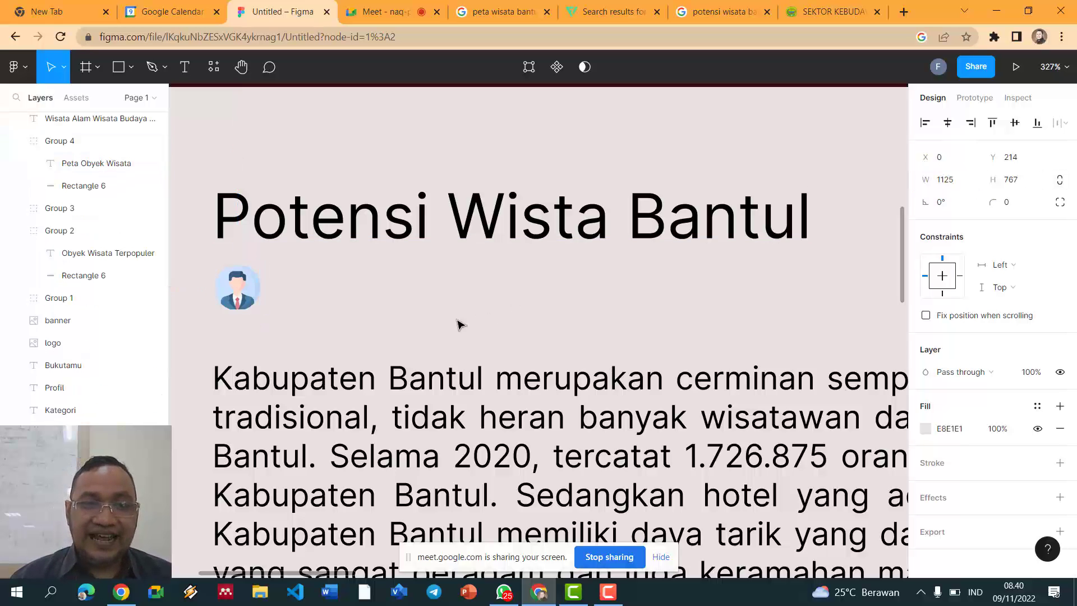
scroll(449, 328, down, 3)
scroll(366, 303, down, 3)
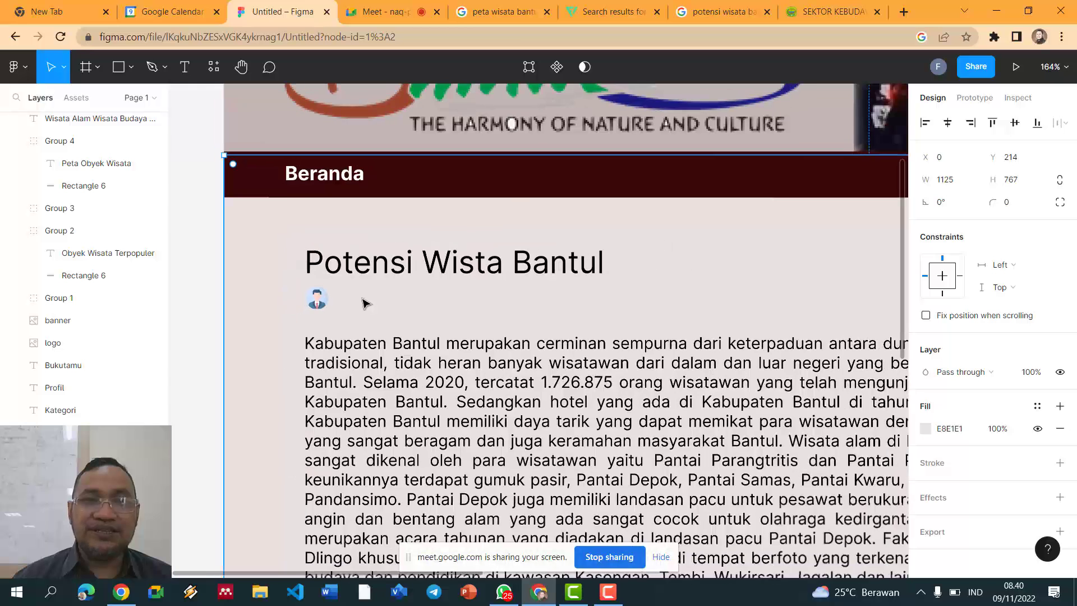
click(185, 67)
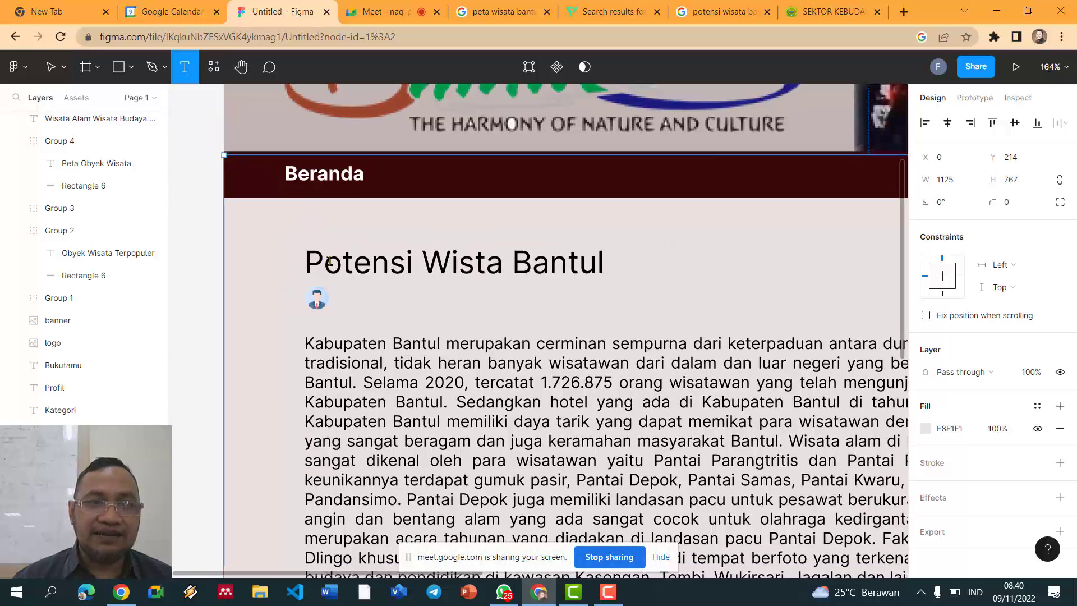
drag(336, 294, 422, 306)
text(Marselu)
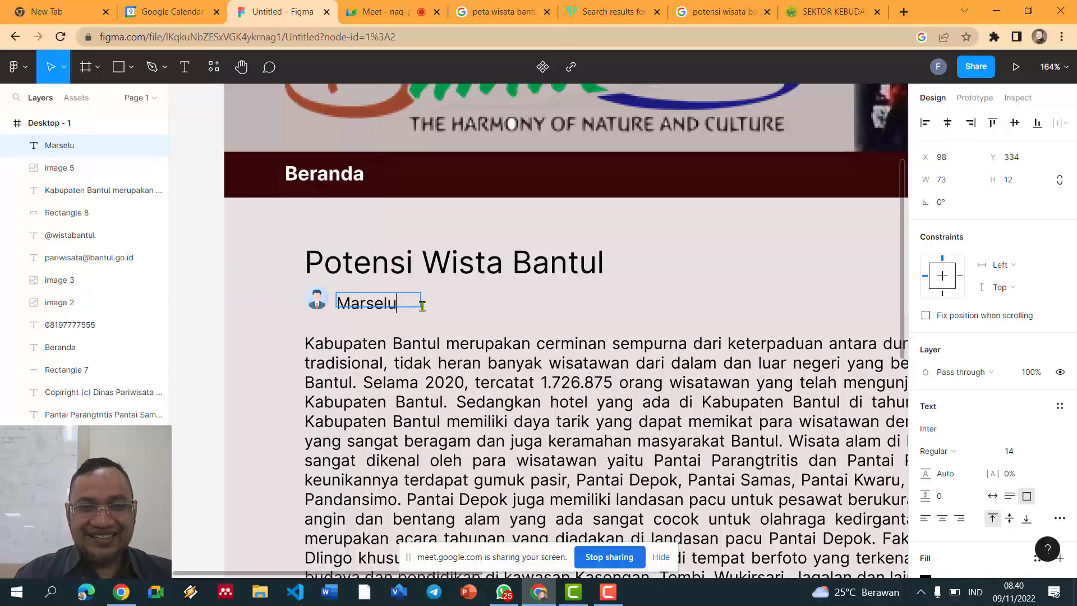
Step: Reduce the name to font size 11 and nudge it slightly right of the avatar
key(ctrl+a)
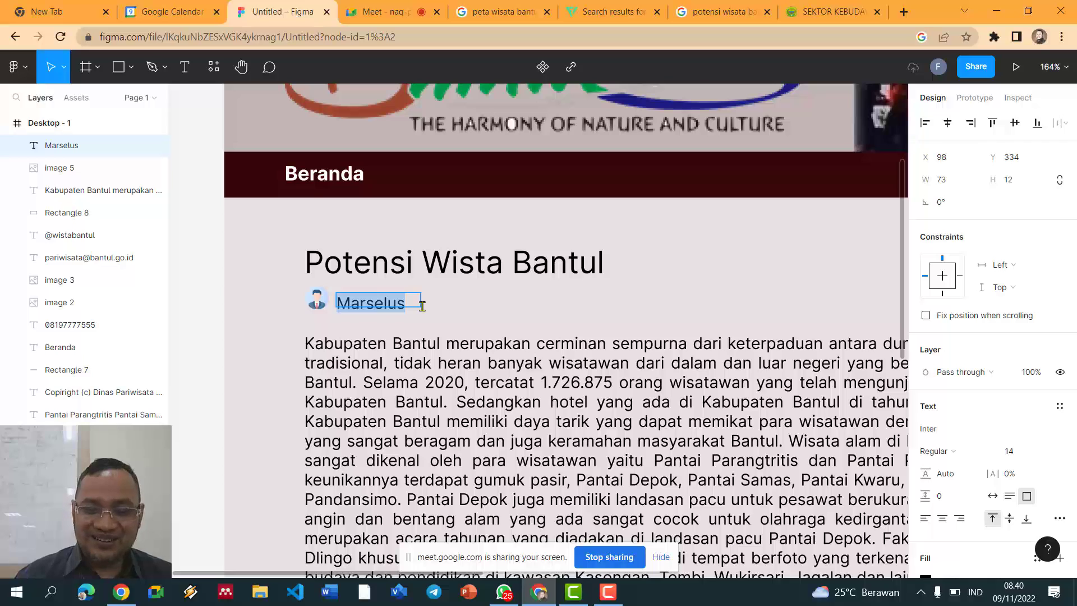
key(ctrl+shift+comma)
key(ctrl+shift+comma)
key(ctrl+shift+comma)
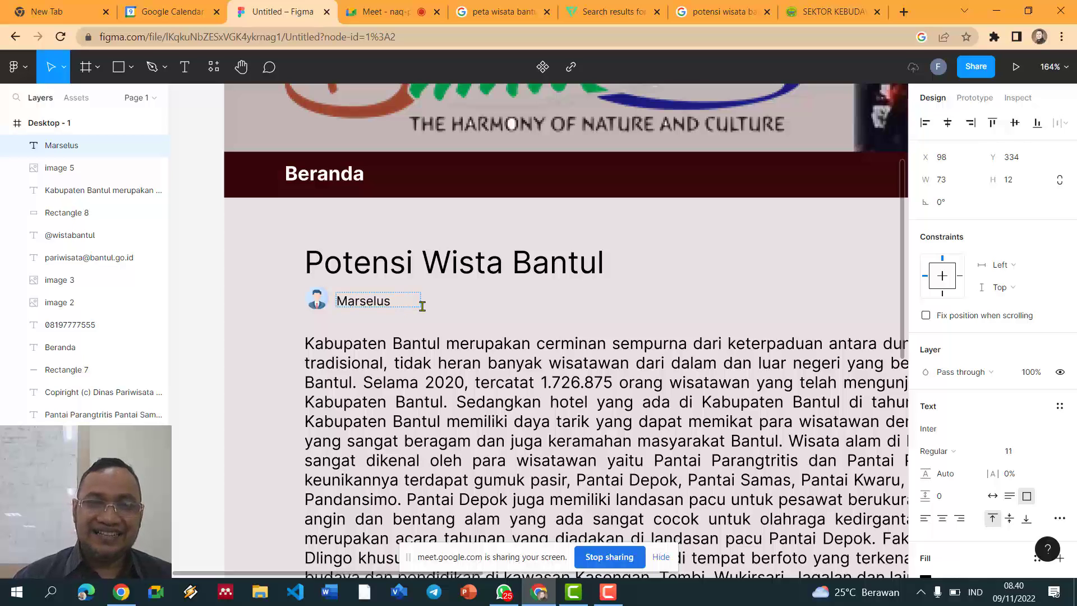
key(Escape)
drag(373, 300, 376, 303)
click(478, 319)
scroll(478, 321, down, 3)
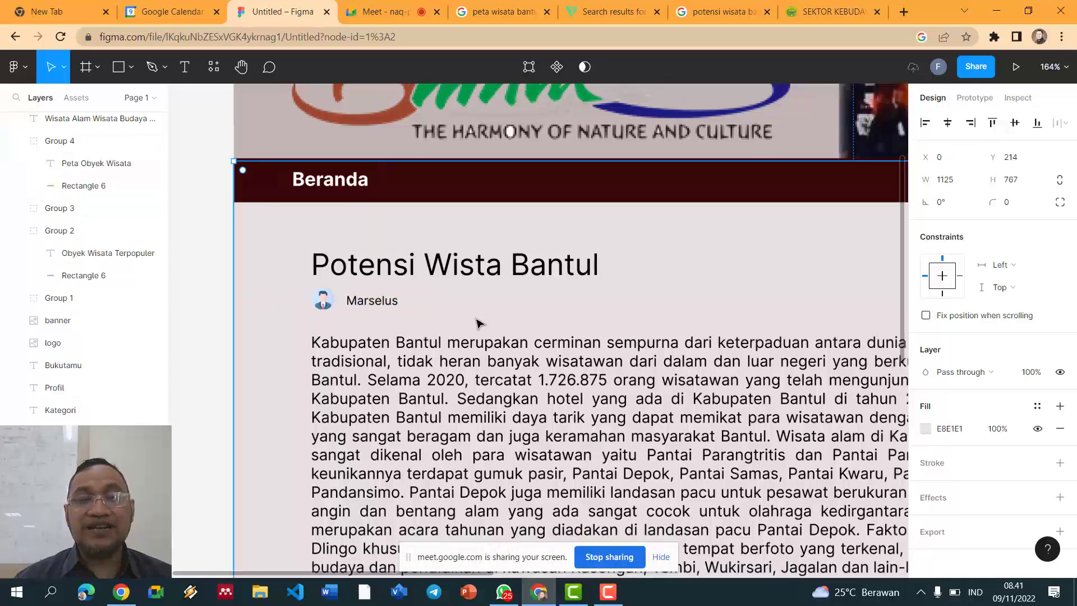
scroll(478, 323, up, 3)
Step: Change the author name's text colour to grey
click(360, 296)
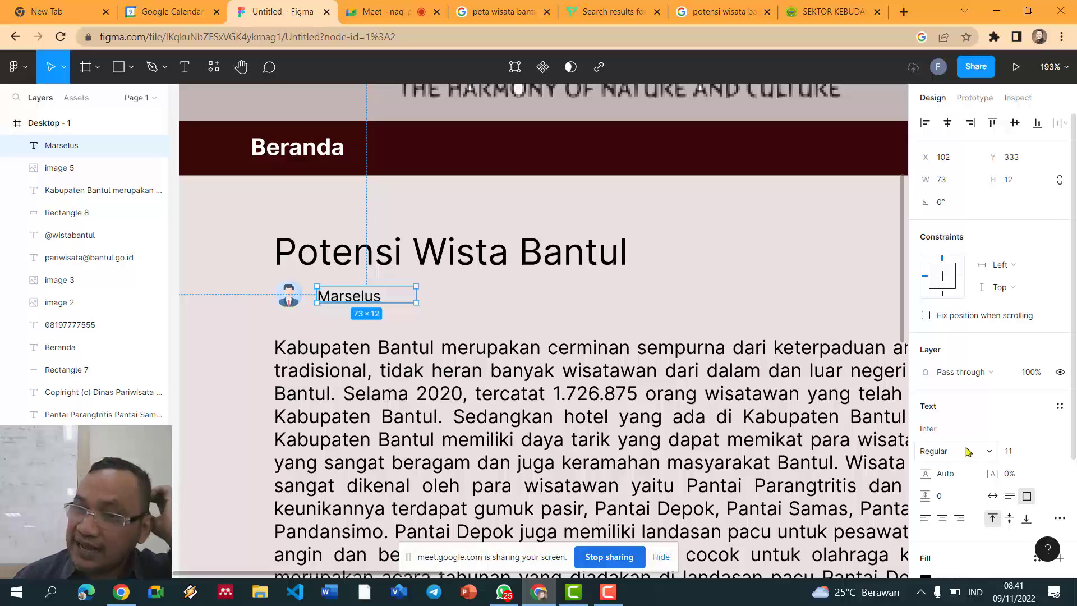
scroll(975, 424, down, 3)
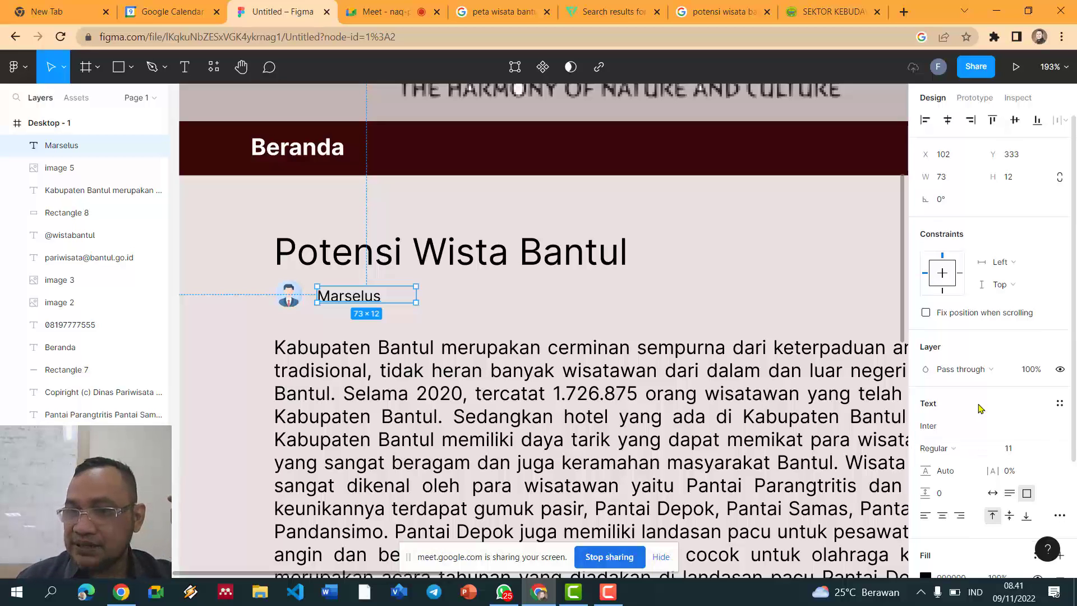
click(924, 440)
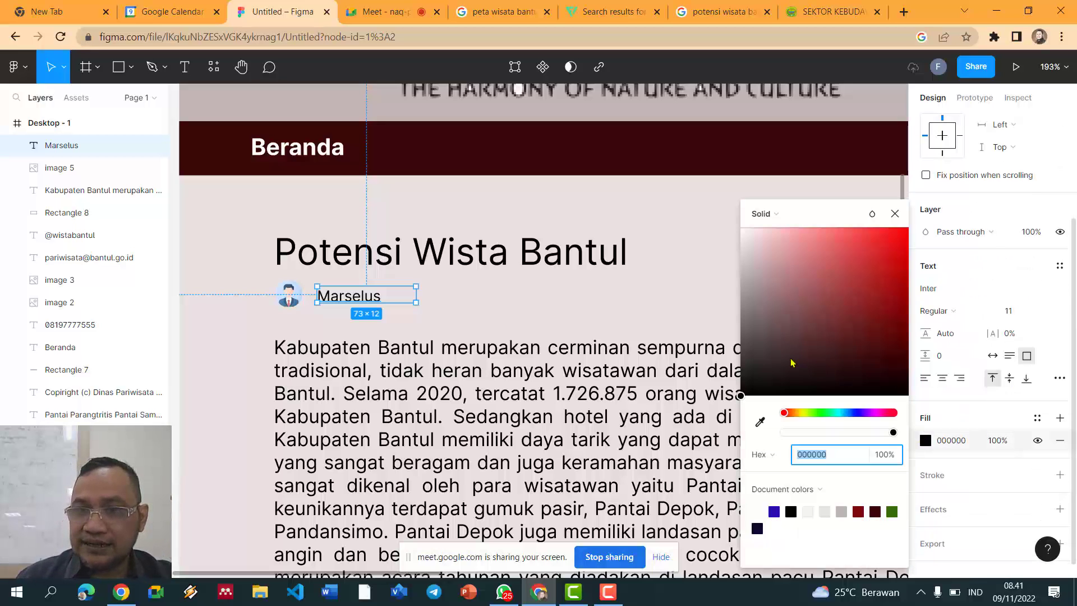
drag(763, 353, 902, 328)
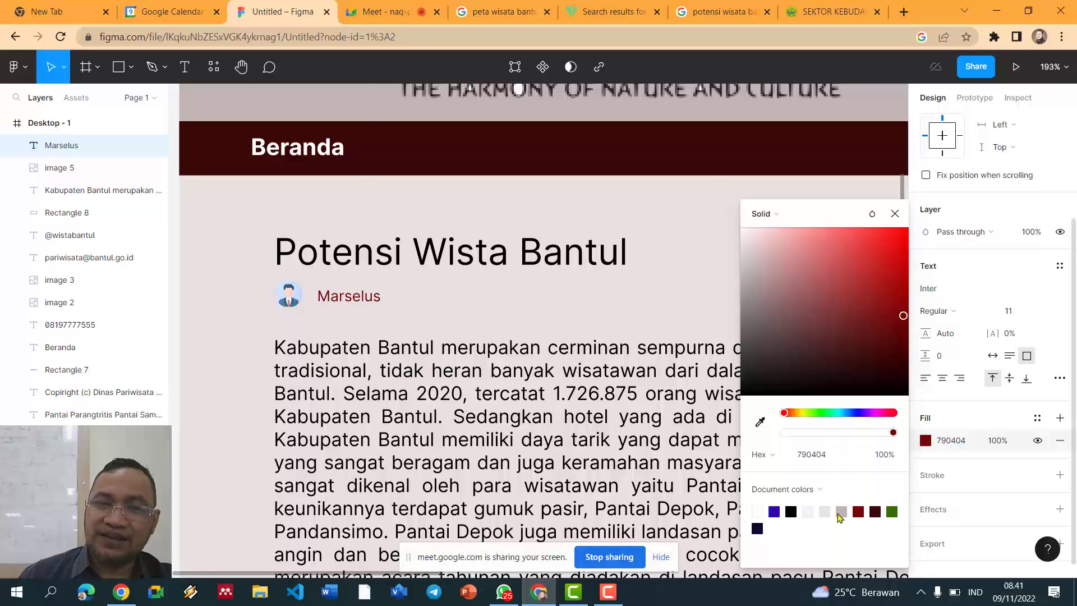
click(222, 307)
Step: Colour the Potensi Wista Bantul title with the lighter green document colour
scroll(244, 303, down, 5)
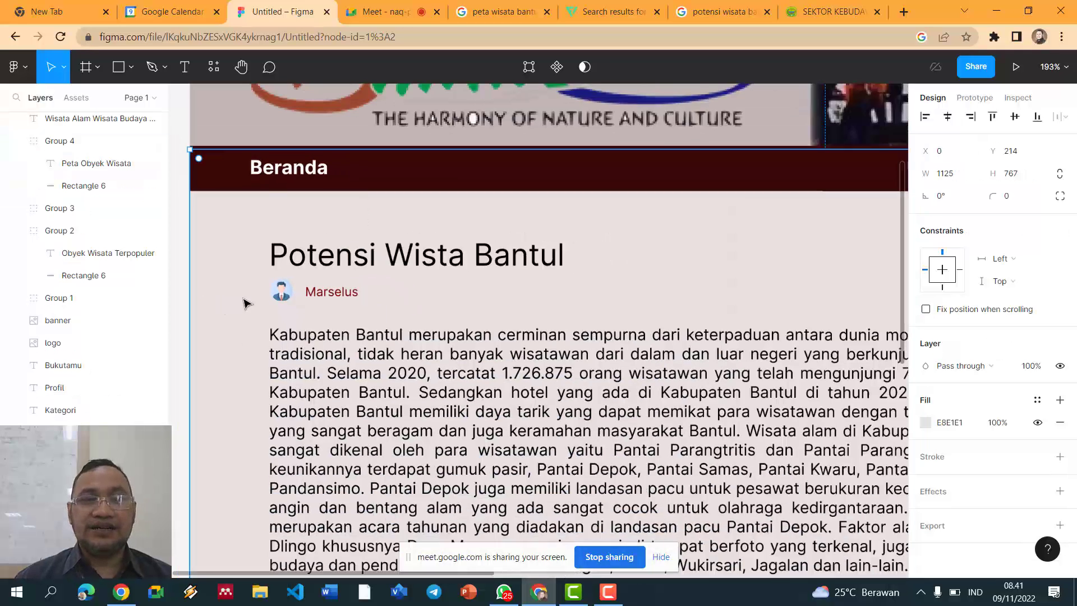
click(341, 275)
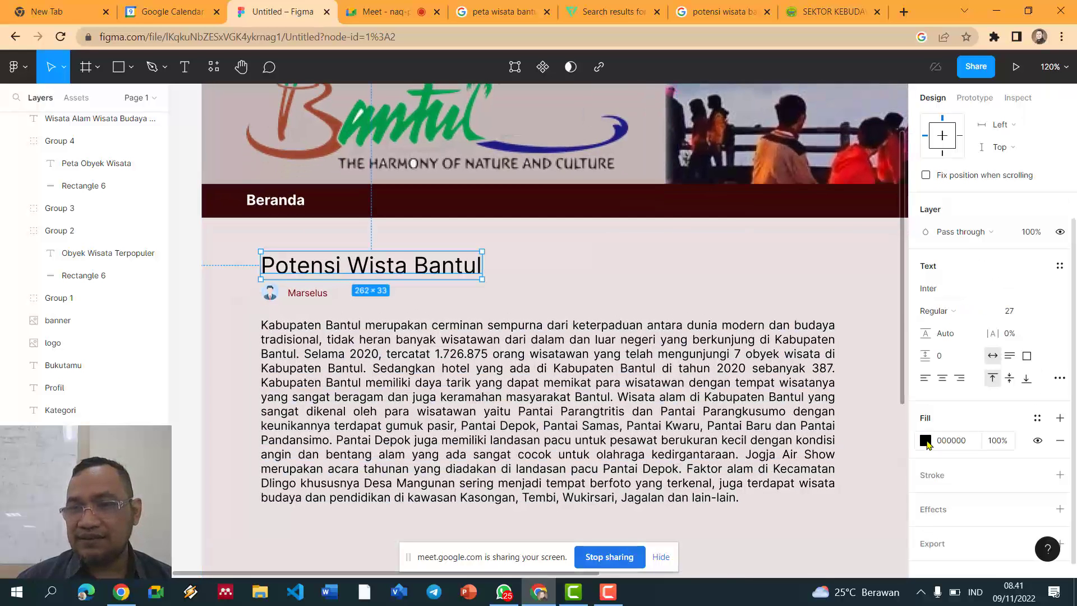
click(924, 440)
click(891, 511)
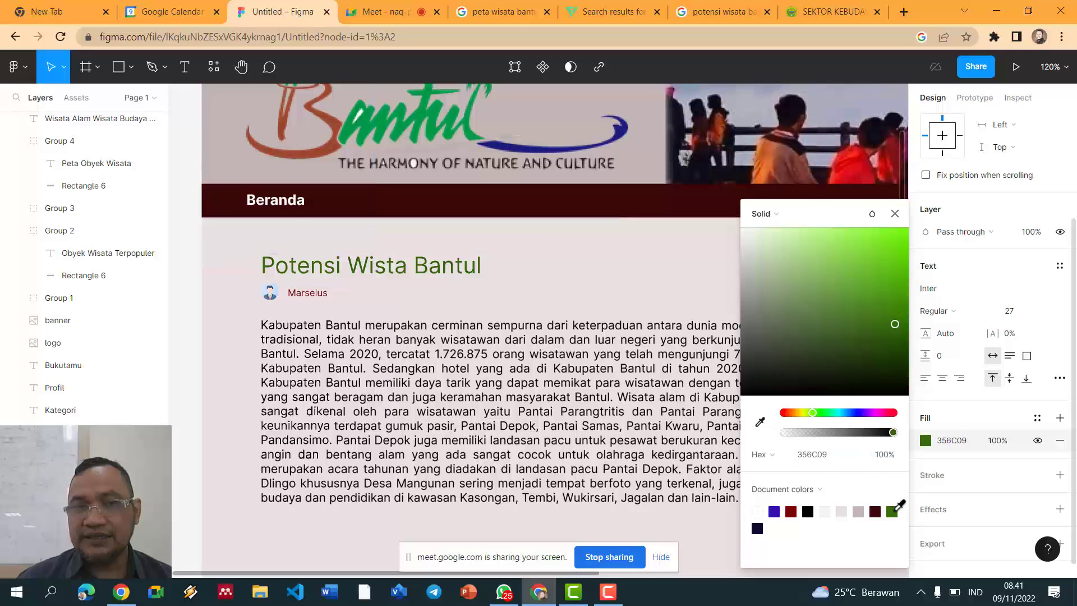
mouse_move(879, 311)
mouse_down()
mouse_move(876, 289)
mouse_move(880, 312)
mouse_up()
click(578, 294)
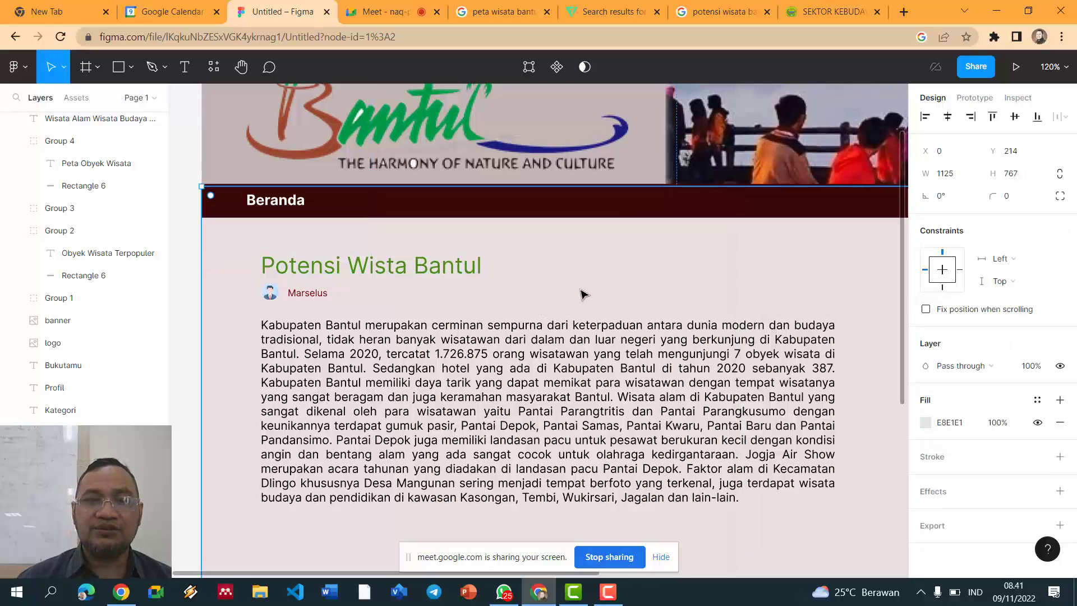
scroll(582, 294, down, 5)
scroll(586, 301, up, 3)
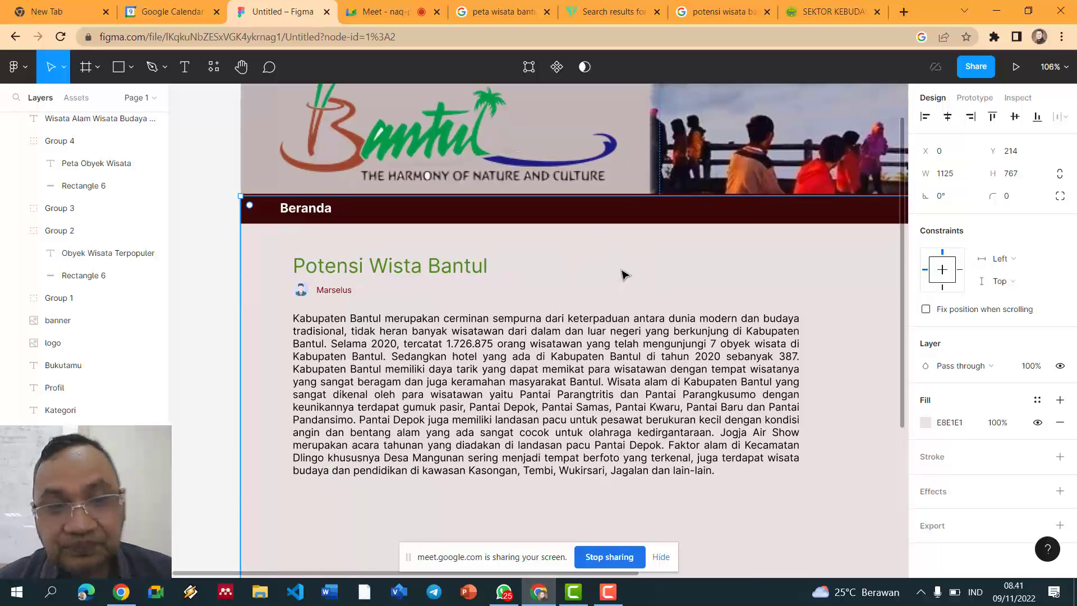
scroll(603, 232, down, 5)
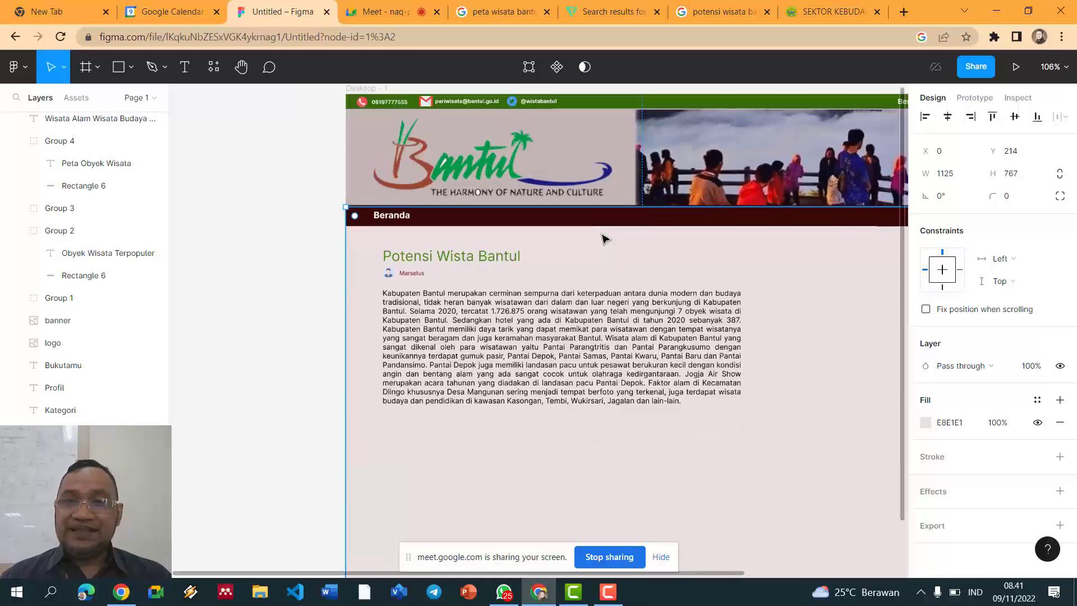
Step: Nudge the body paragraph a few pixels upward
click(348, 277)
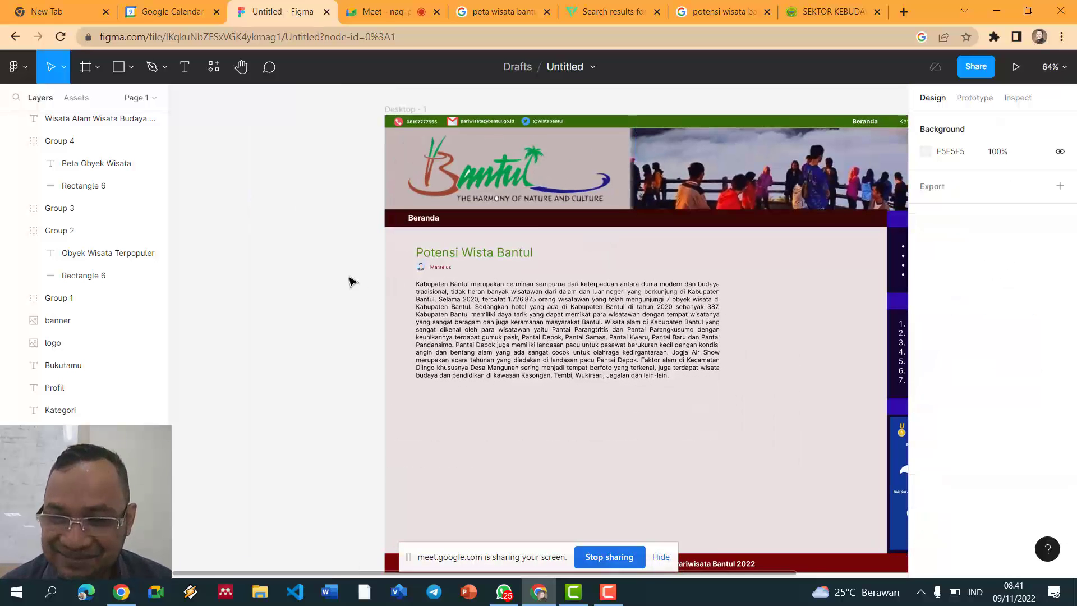
scroll(351, 293, down, 3)
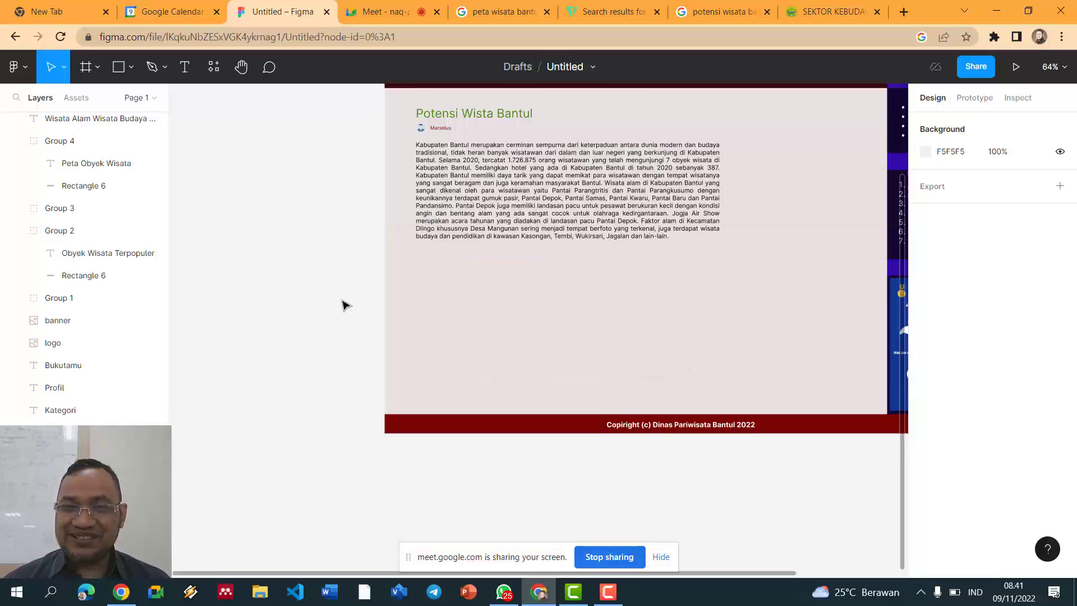
scroll(343, 304, up, 1)
scroll(382, 300, up, 3)
scroll(385, 297, down, 4)
scroll(578, 339, up, 3)
drag(579, 334, 580, 329)
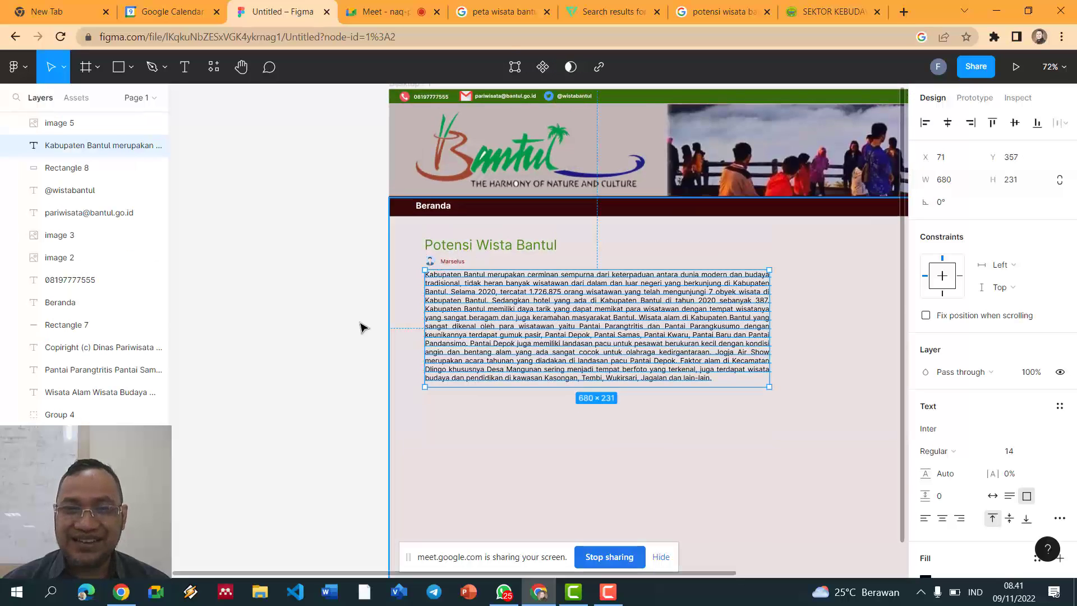
click(361, 327)
scroll(365, 317, up, 3)
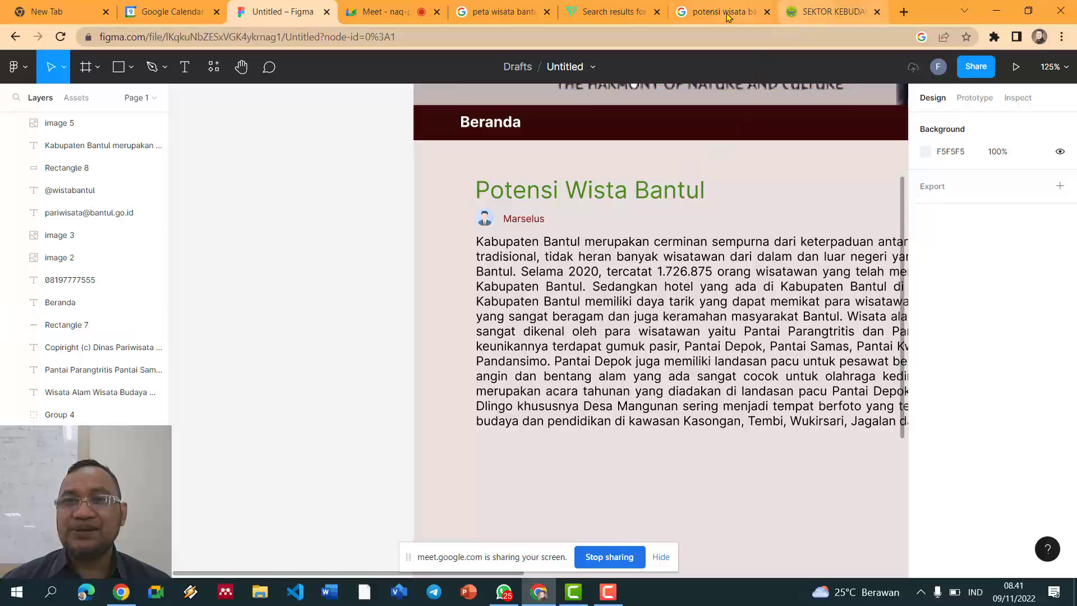
Step: Allow clipboard access, search 'date', and copy the calendar-with-clock icon PNG
click(611, 12)
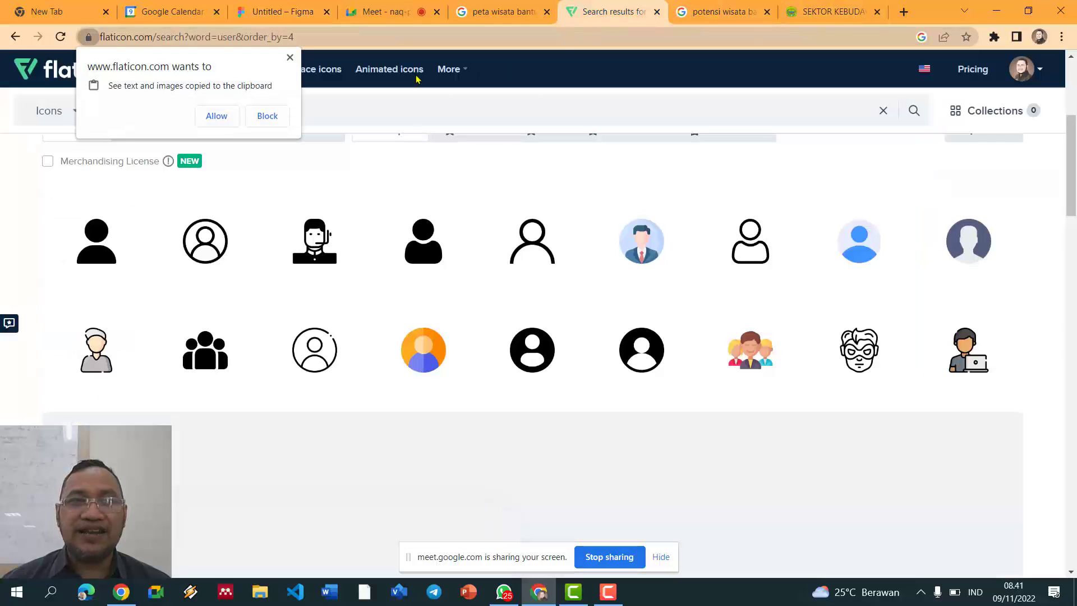
click(217, 116)
click(208, 108)
text(date)
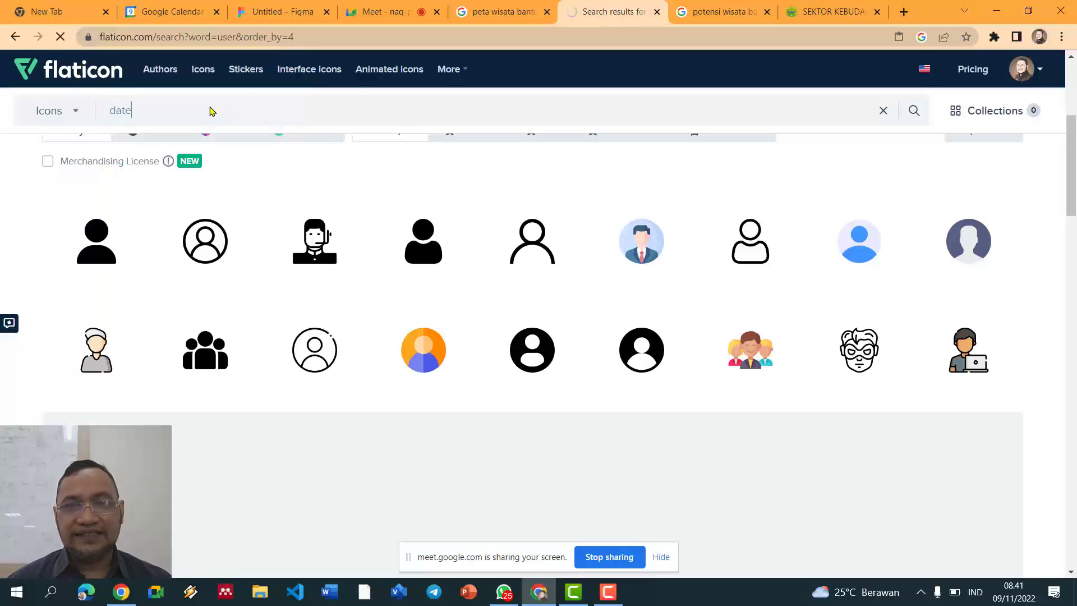
key(Return)
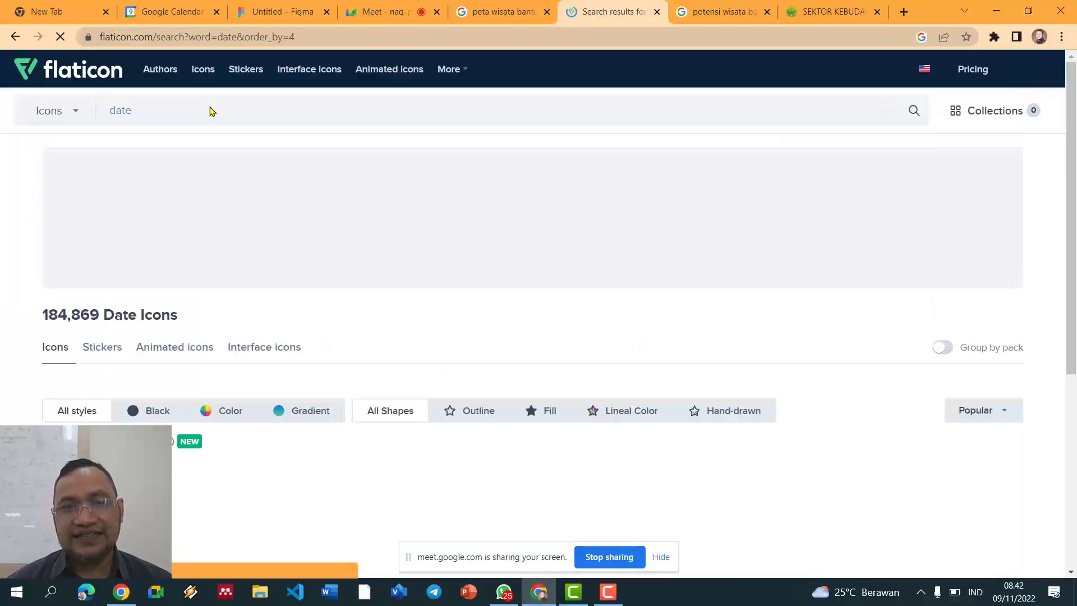
scroll(420, 202, down, 5)
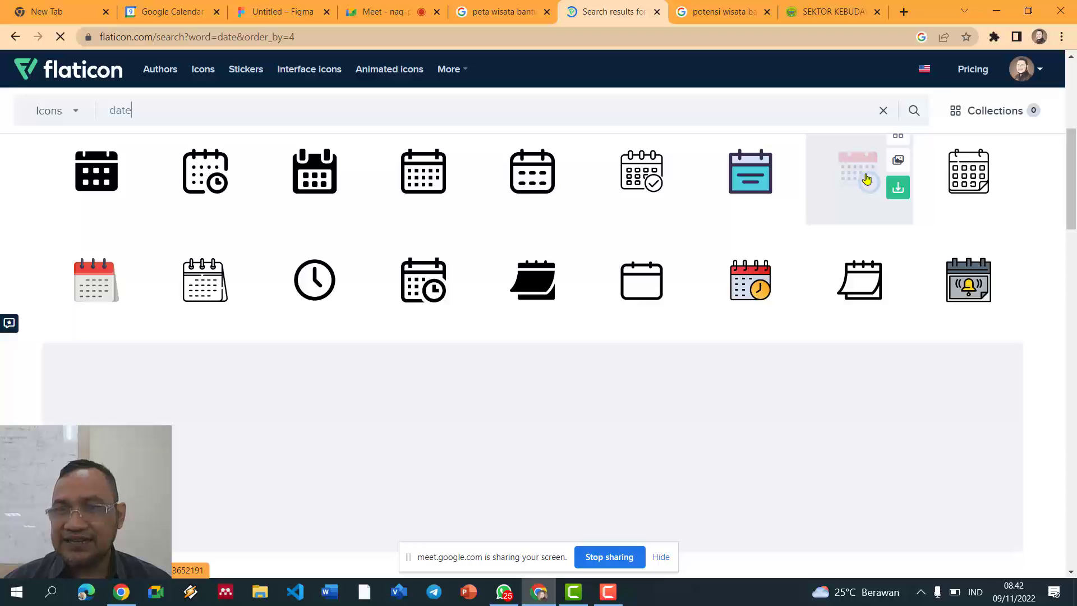
click(898, 161)
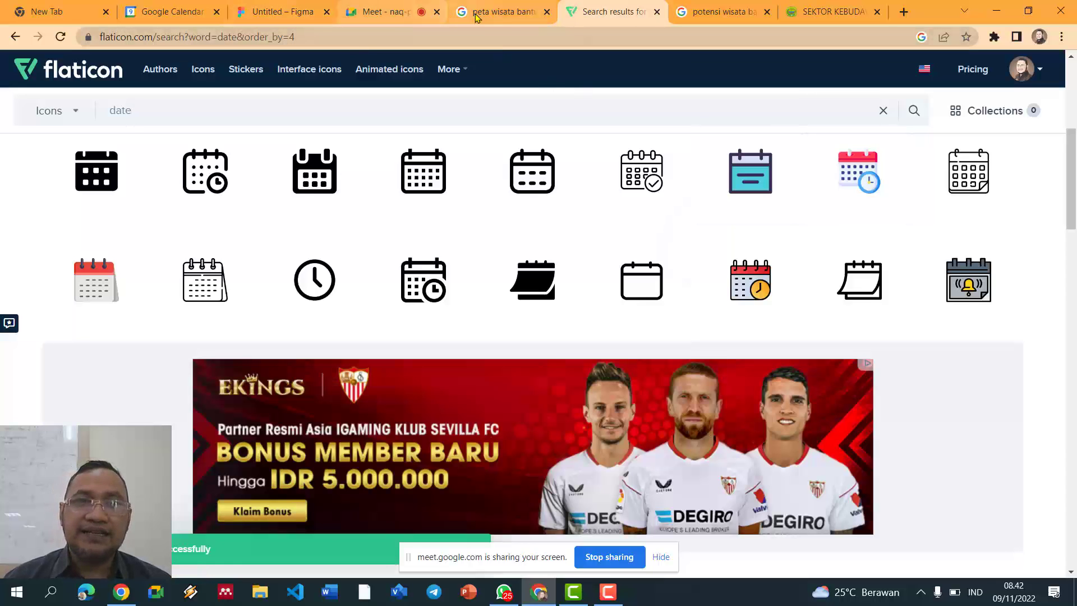
Step: Paste the calendar icon, size it 20×20, and place it beside the author's name
click(313, 14)
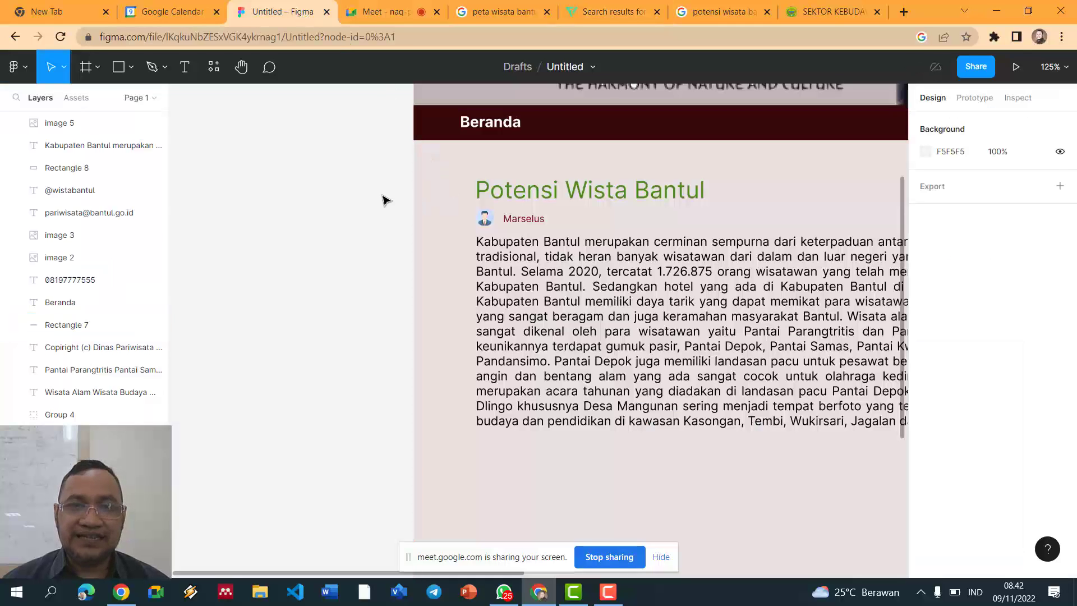
key(ctrl+v)
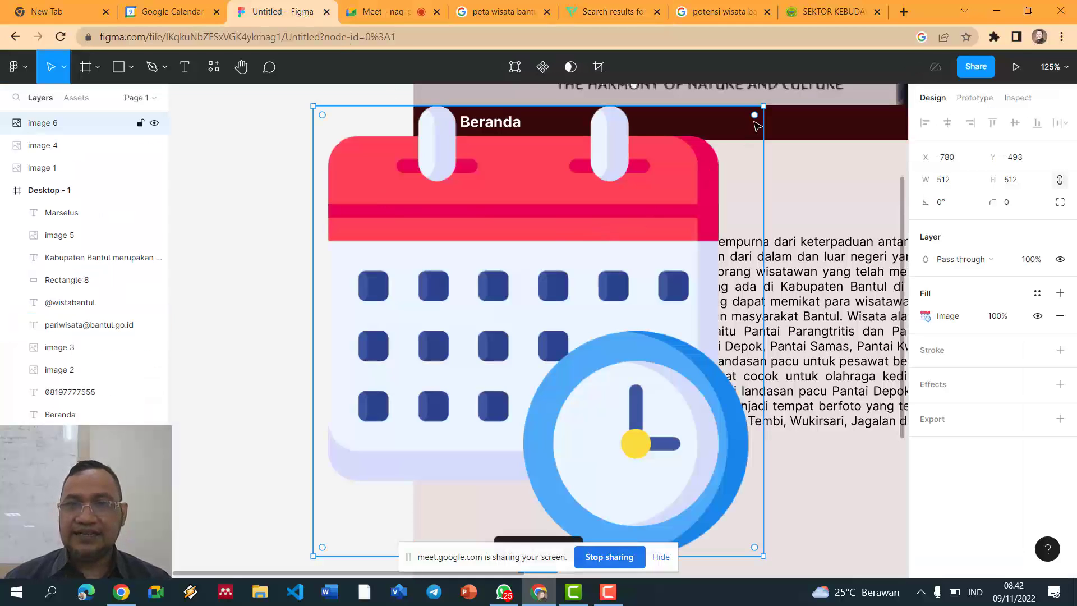
click(944, 181)
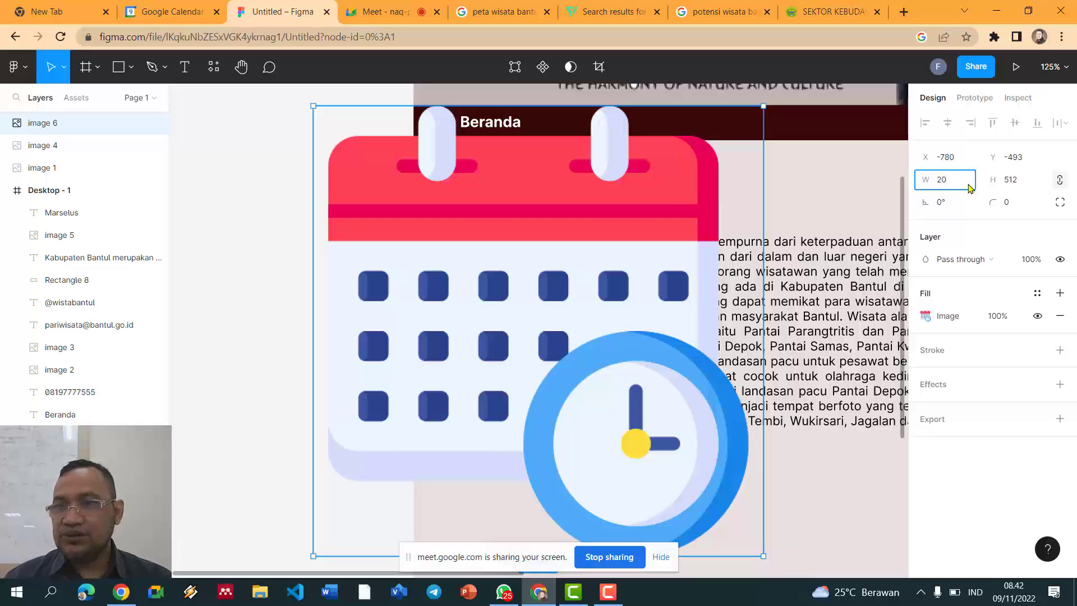
text(20)
key(Tab)
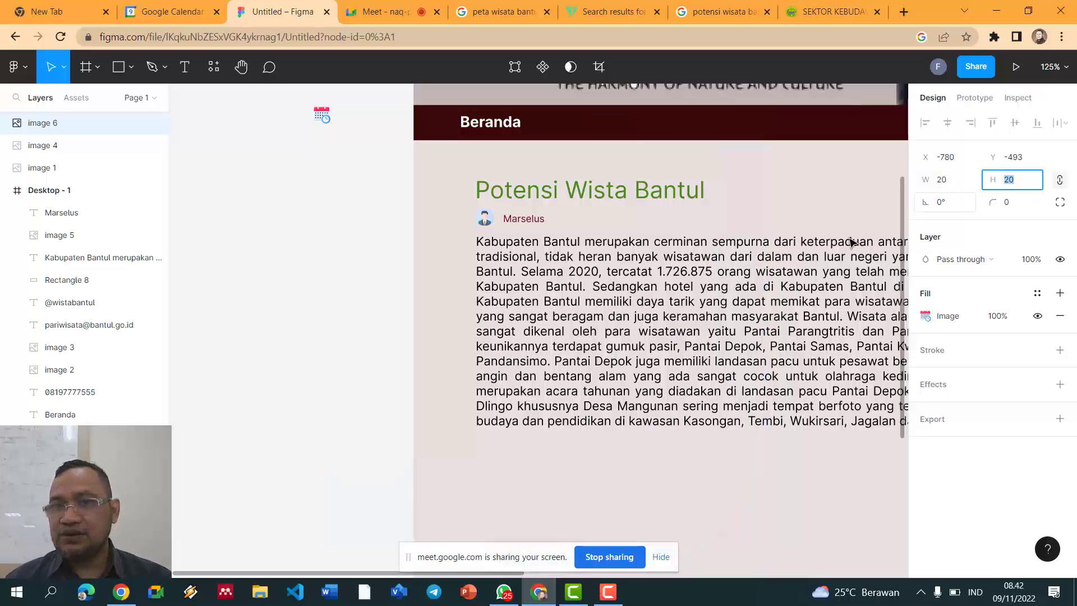
drag(331, 120, 571, 225)
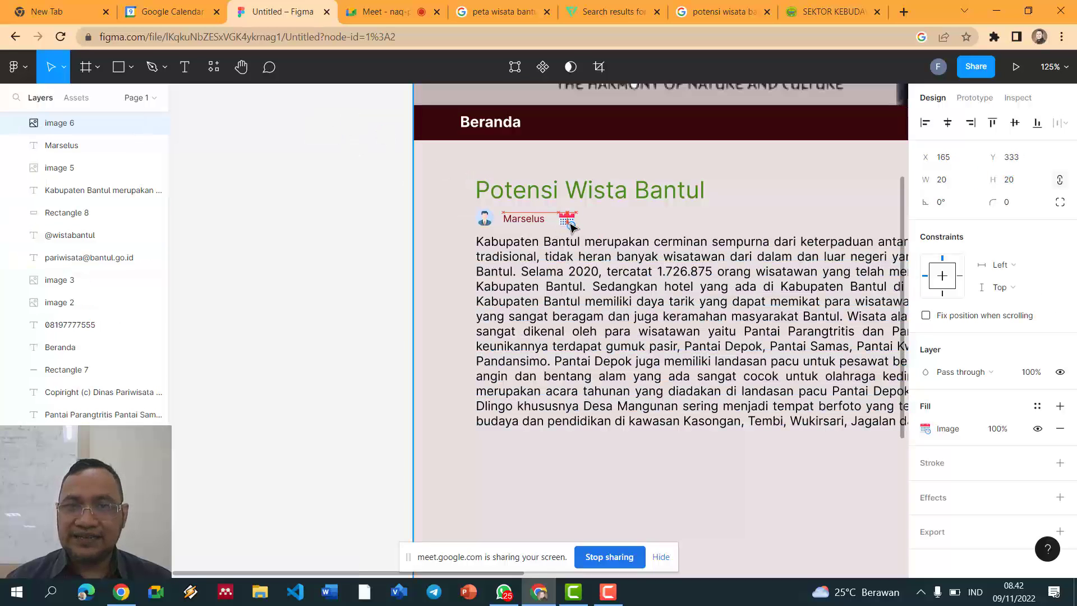
click(388, 234)
Step: Discard a new text box and instead duplicate the author name beside the calendar icon
click(188, 68)
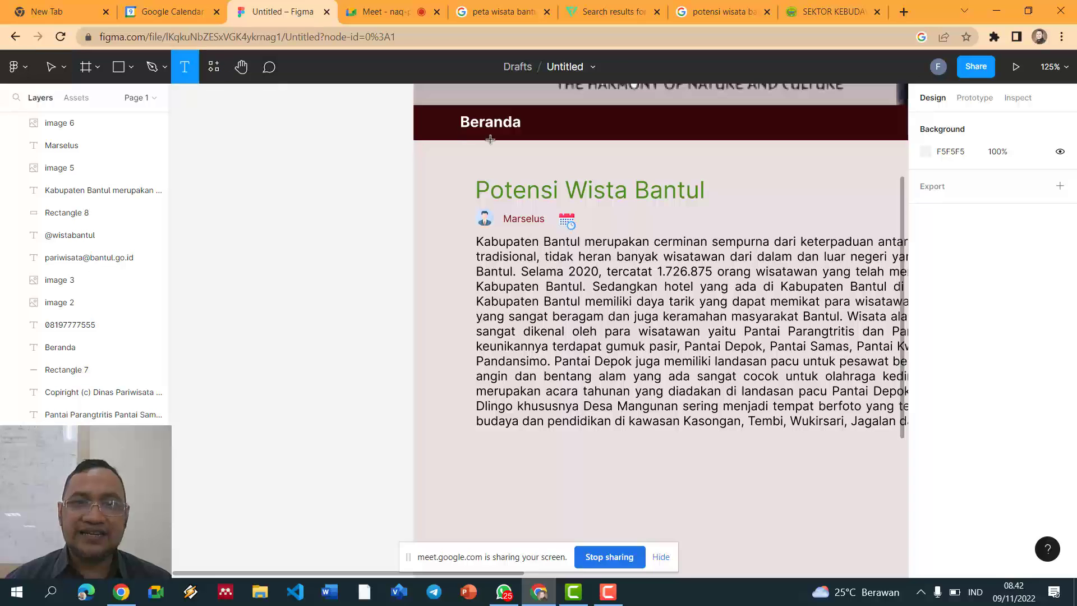
drag(586, 218, 638, 222)
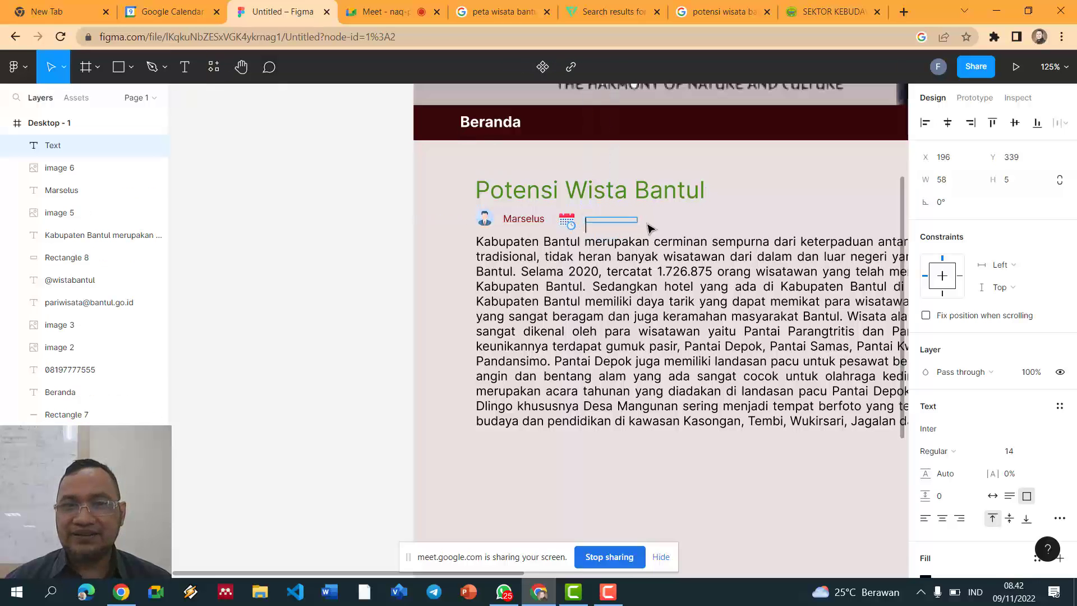
text(12)
scroll(654, 224, up, 5)
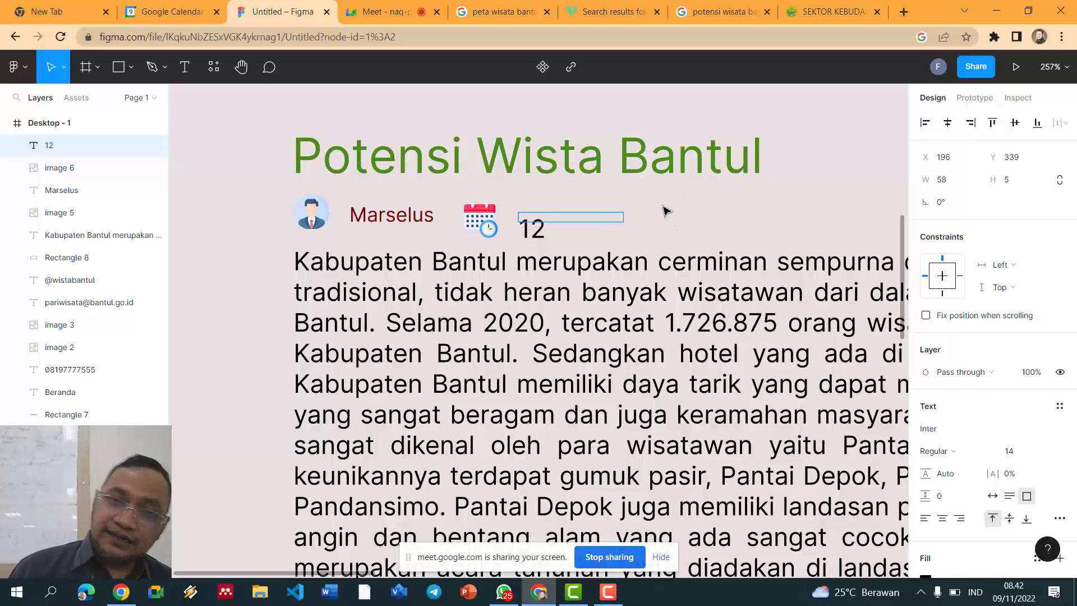
key(BackSpace)
key(BackSpace)
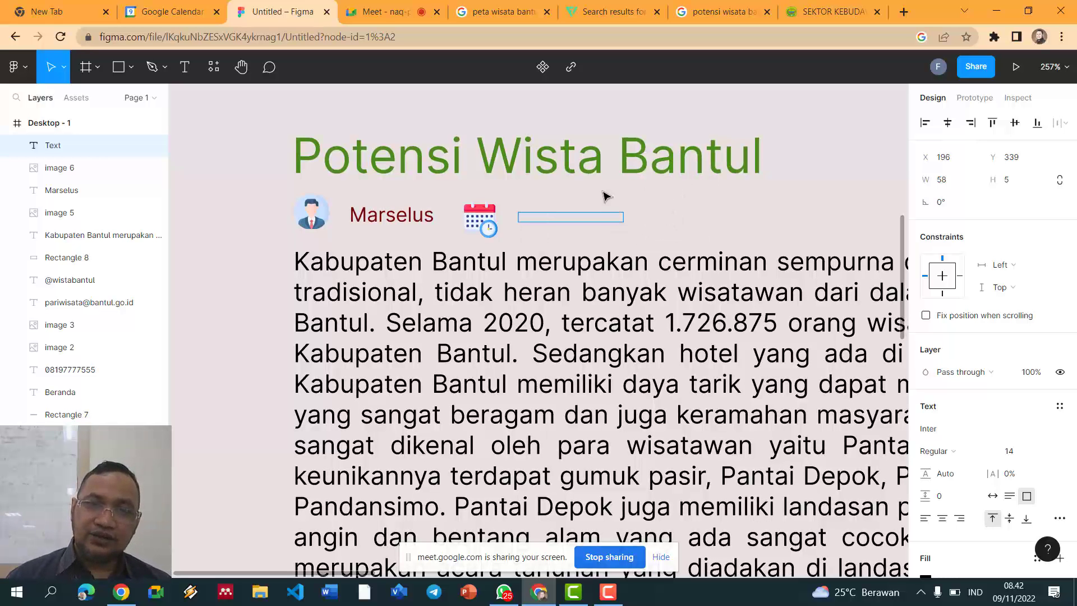
key(Escape)
click(399, 215)
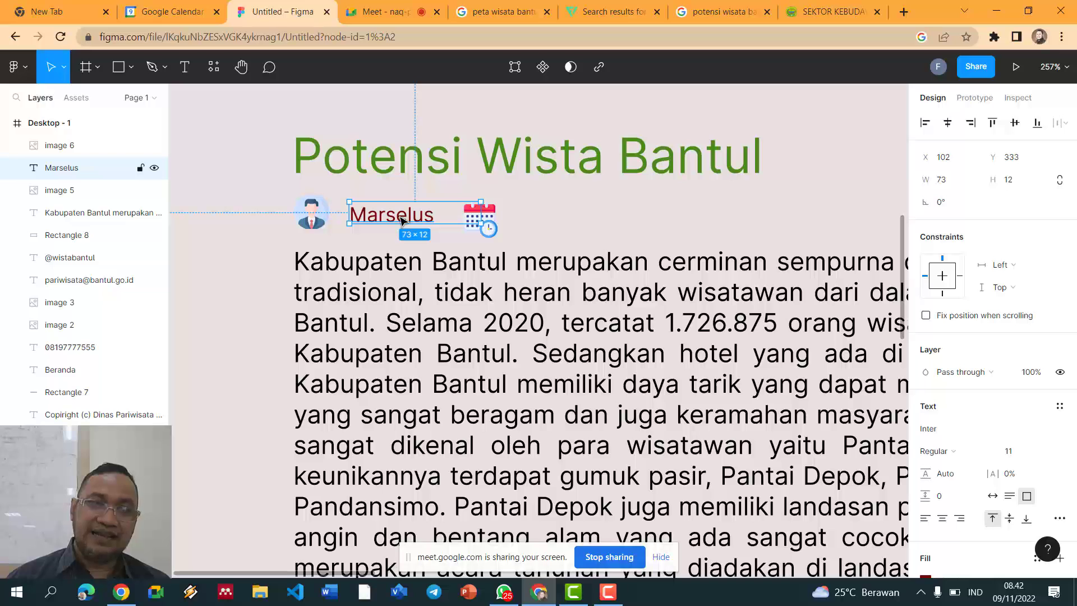
drag(401, 220, 556, 221)
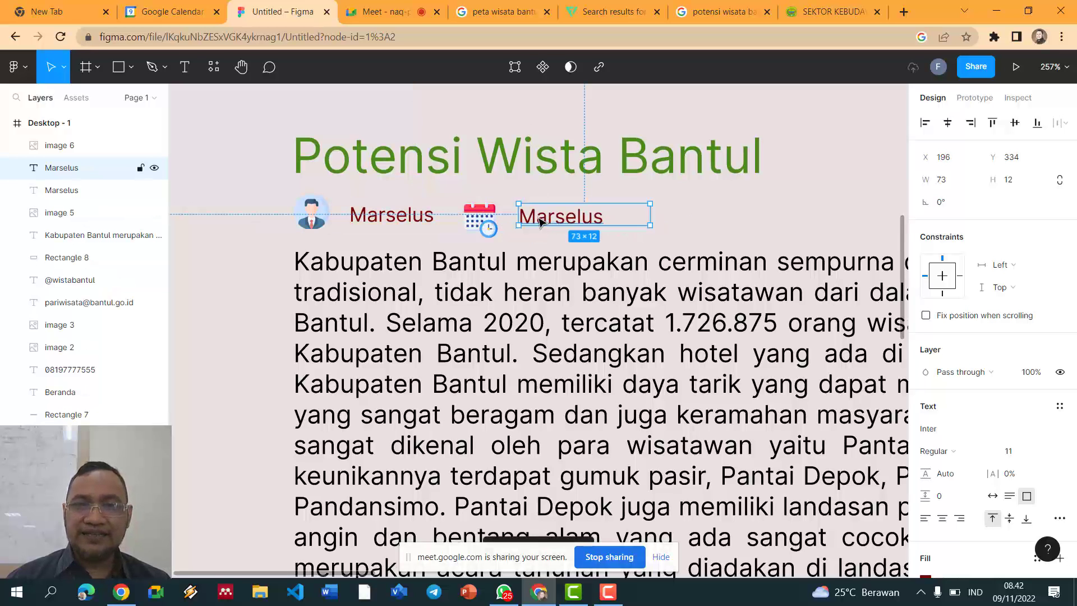
Step: Retype the copy as '12 Oktober 2022' and widen it to fit one line
double_click(539, 222)
text(12 Ok)
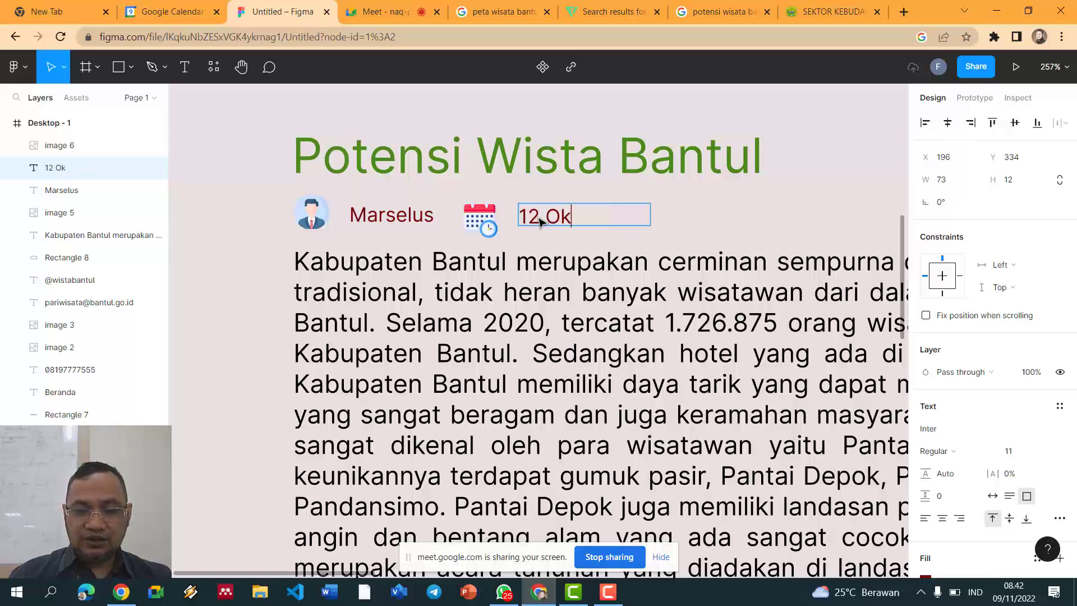
text(tober)
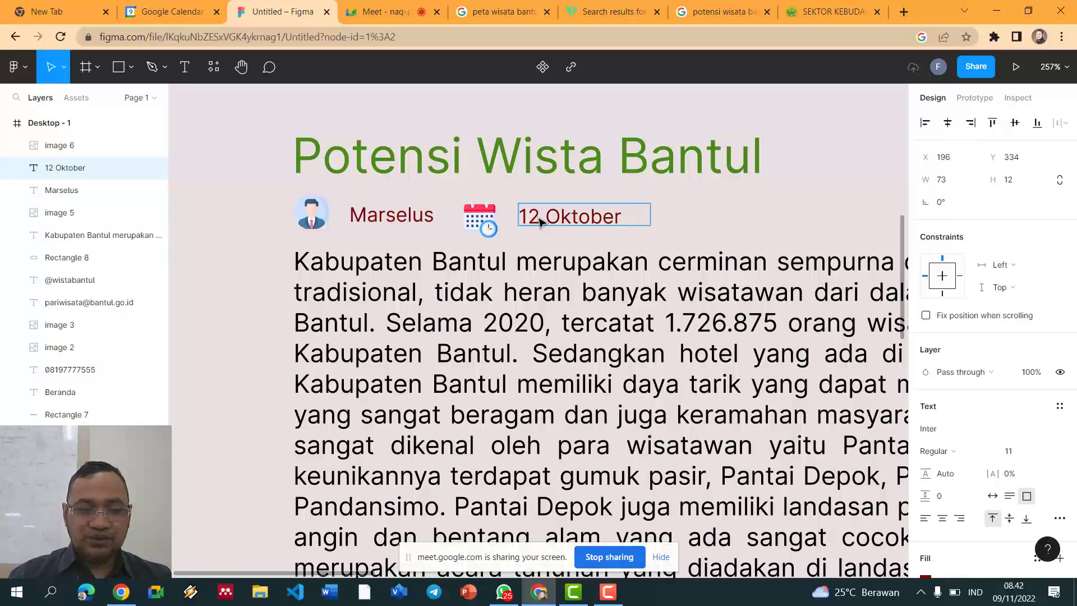
text( 2022)
key(Escape)
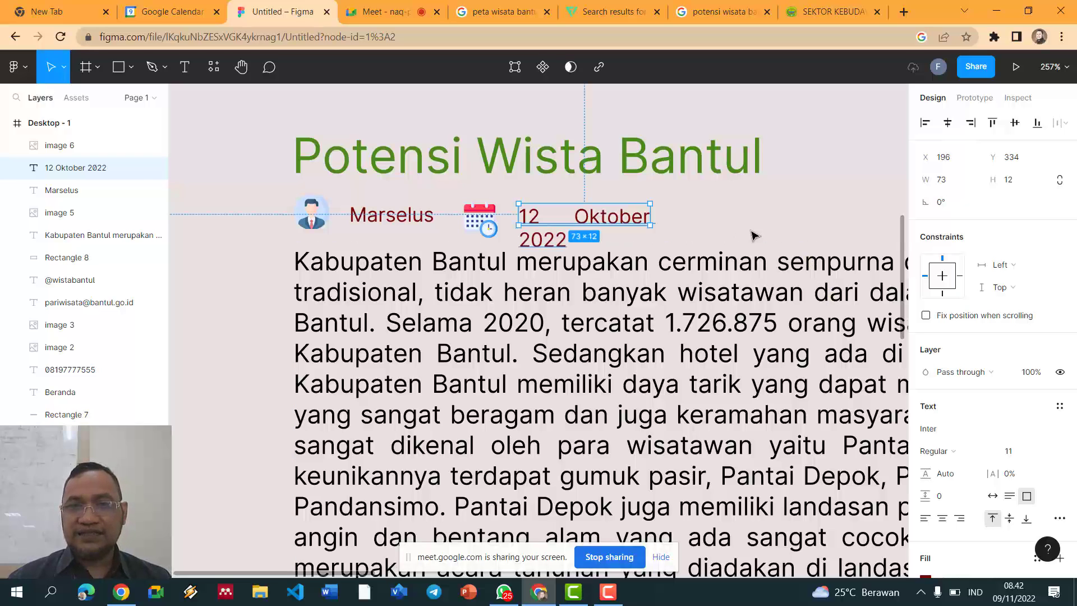
drag(665, 225, 692, 226)
click(751, 240)
scroll(721, 233, down, 3)
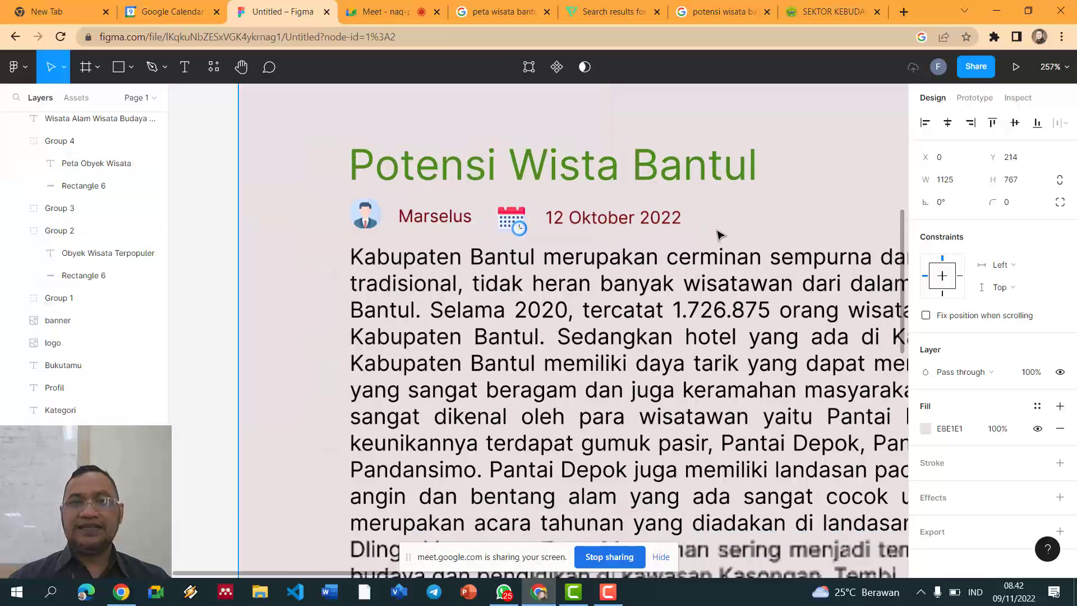
scroll(448, 482, down, 1)
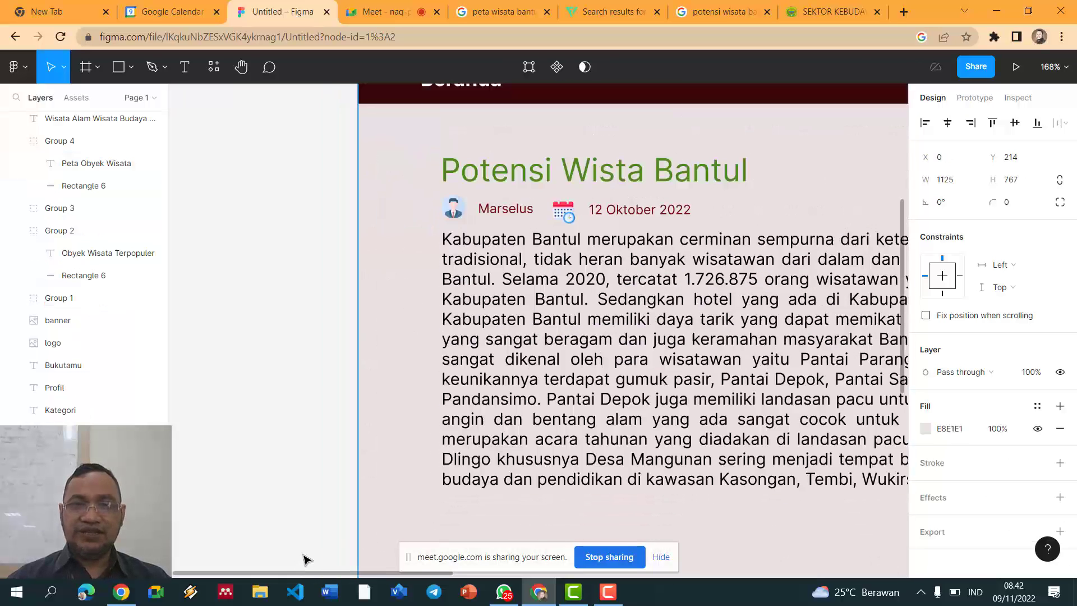
scroll(393, 499, right, 5)
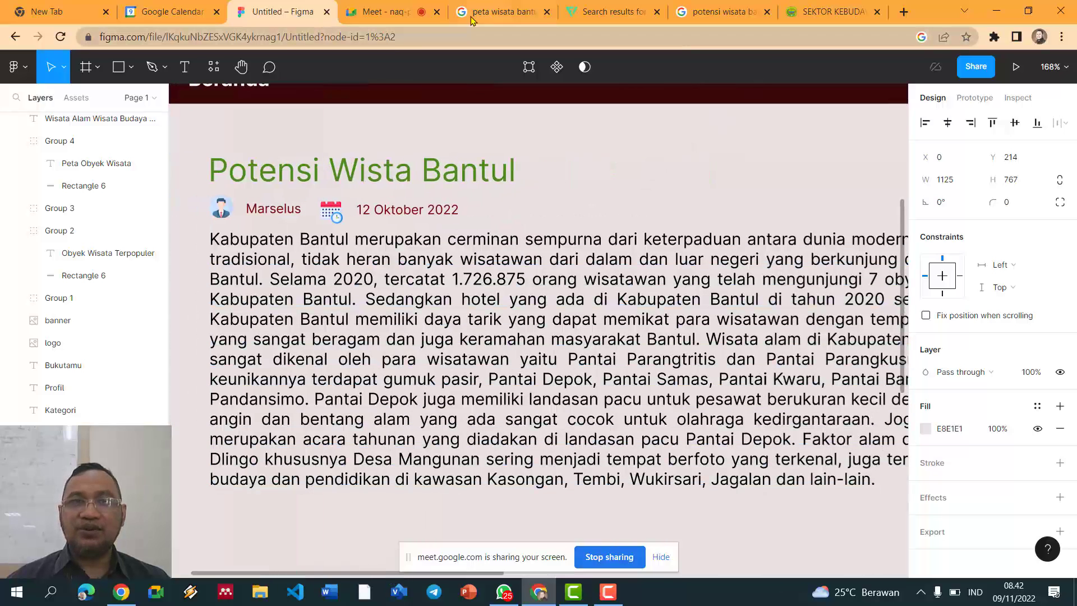
Step: Search Flaticon for 'category' and copy the pastel four-rounded-squares icon PNG
click(381, 11)
click(596, 10)
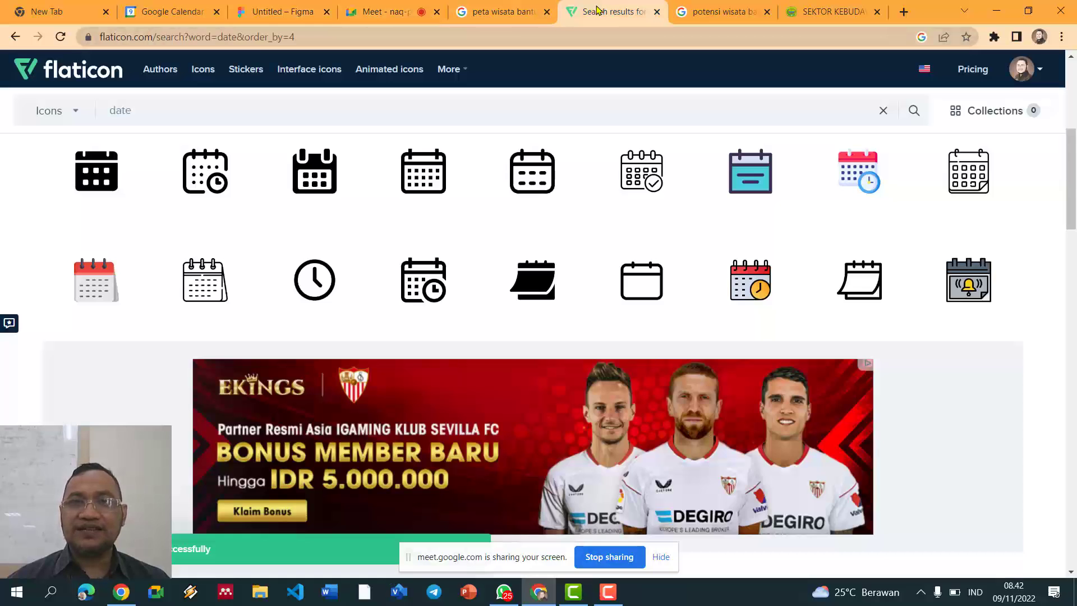
double_click(136, 111)
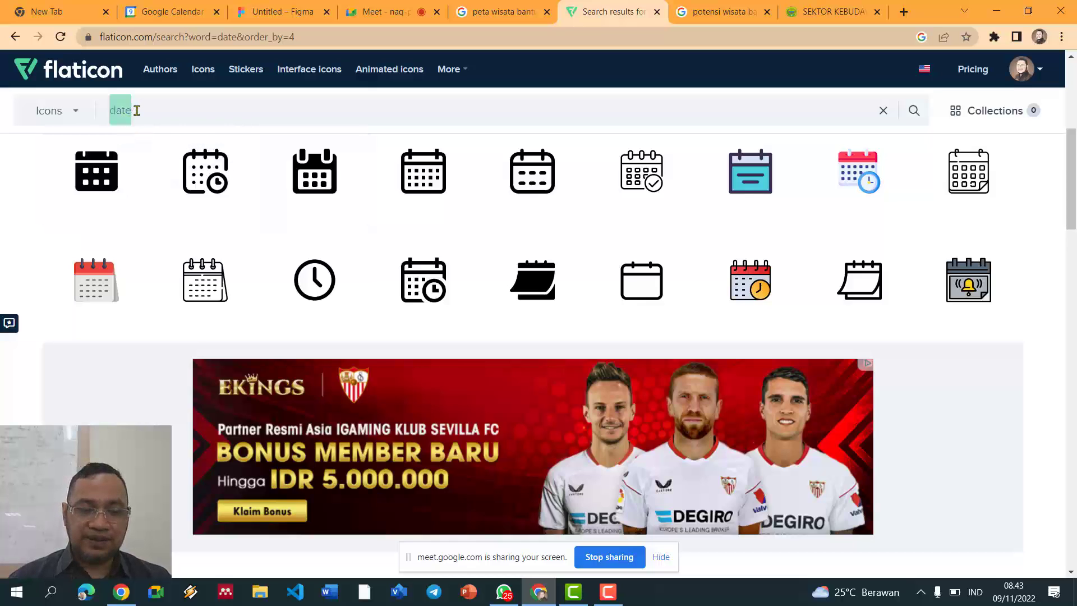
text(ca)
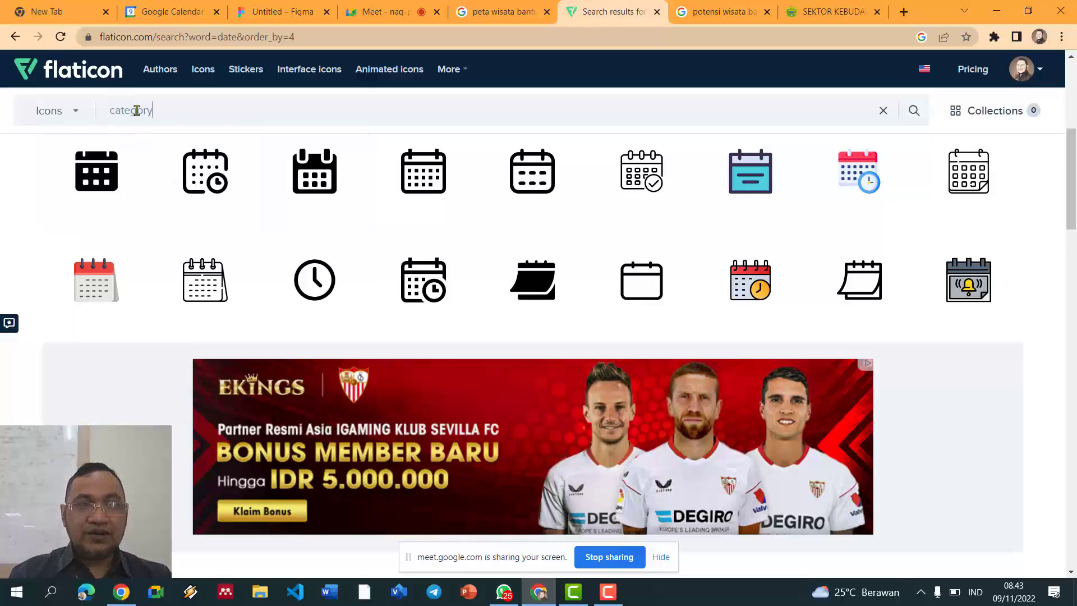
key(Return)
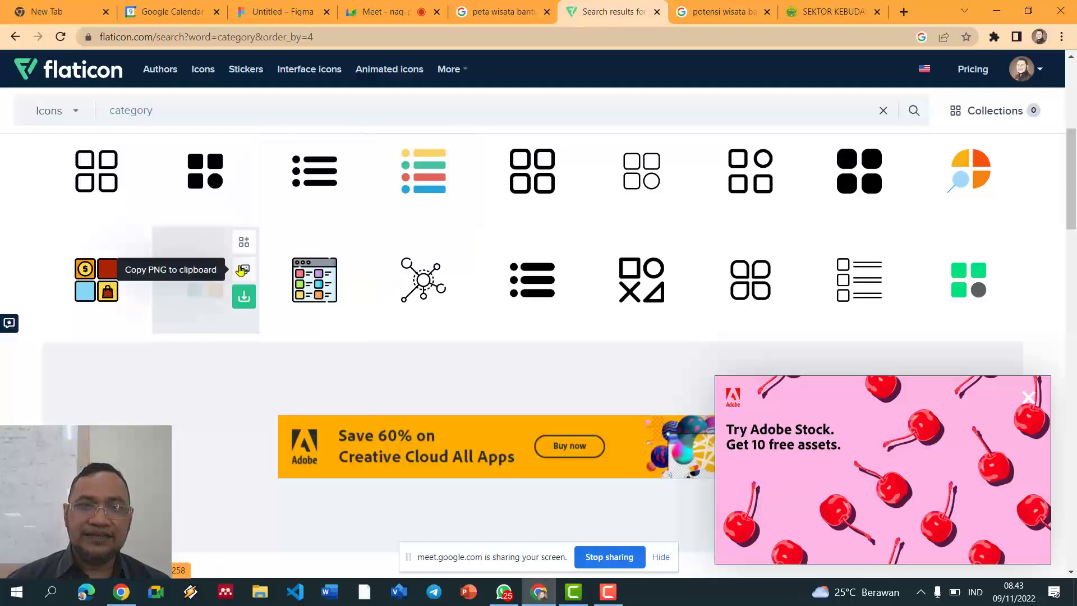
click(353, 161)
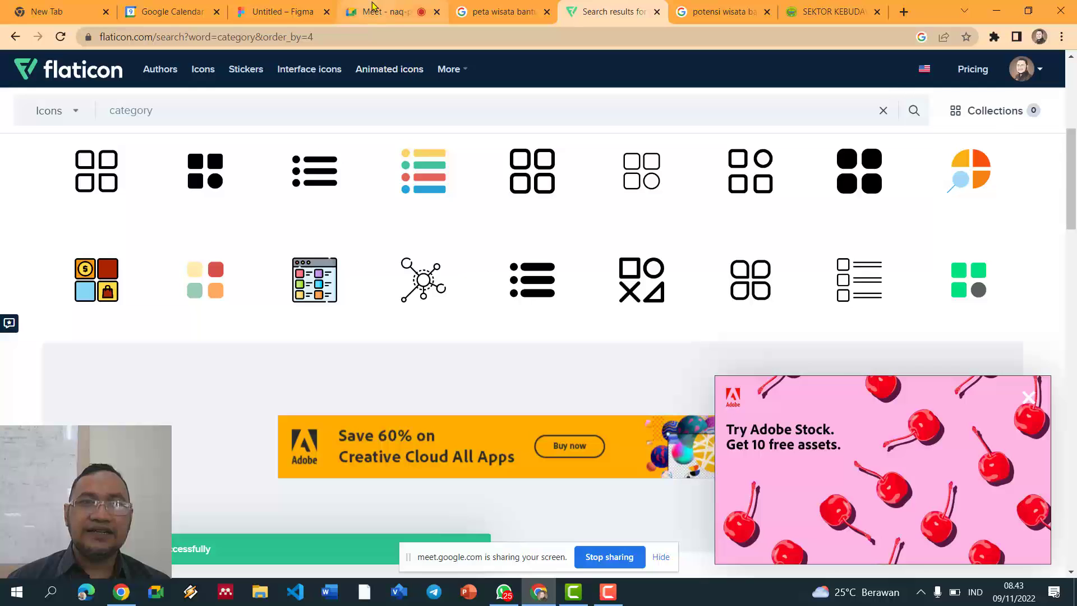
click(286, 11)
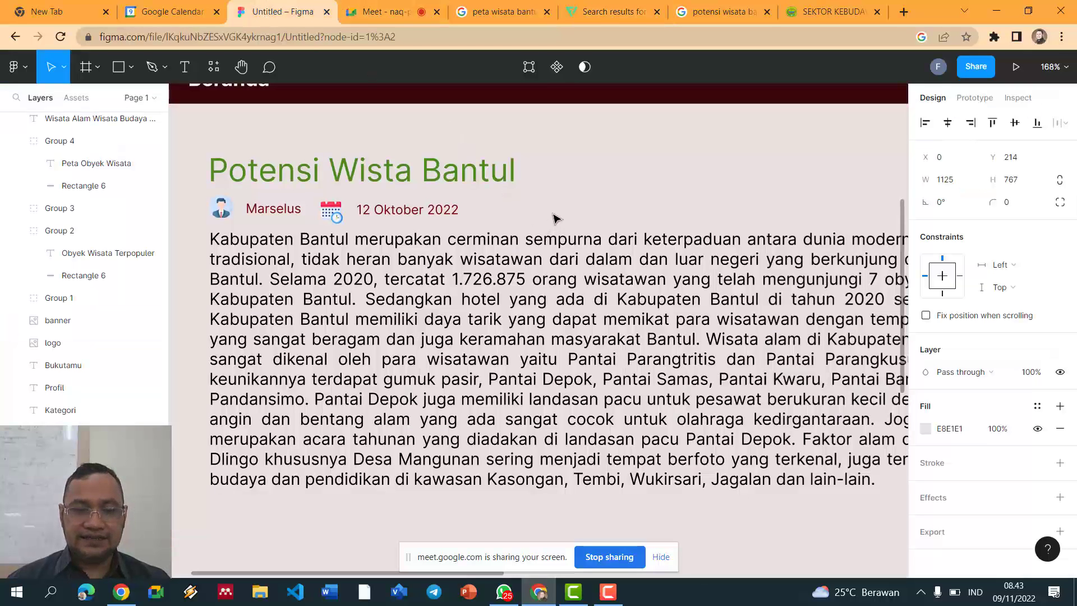
Step: Paste the category icon and set its size to 20×20
scroll(553, 218, down, 4)
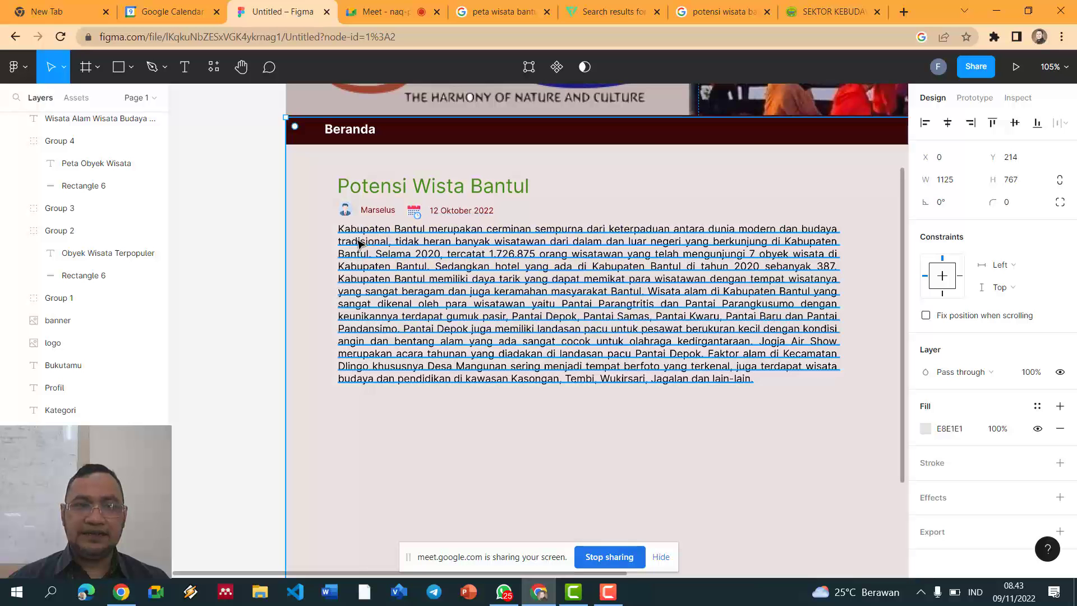
click(229, 241)
key(ctrl+v)
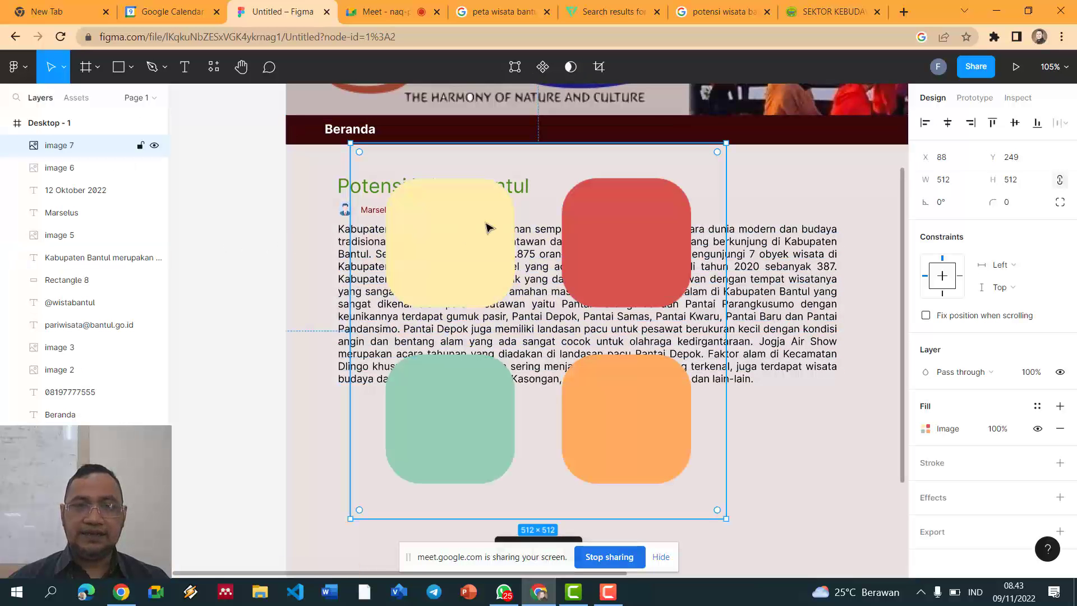
click(946, 179)
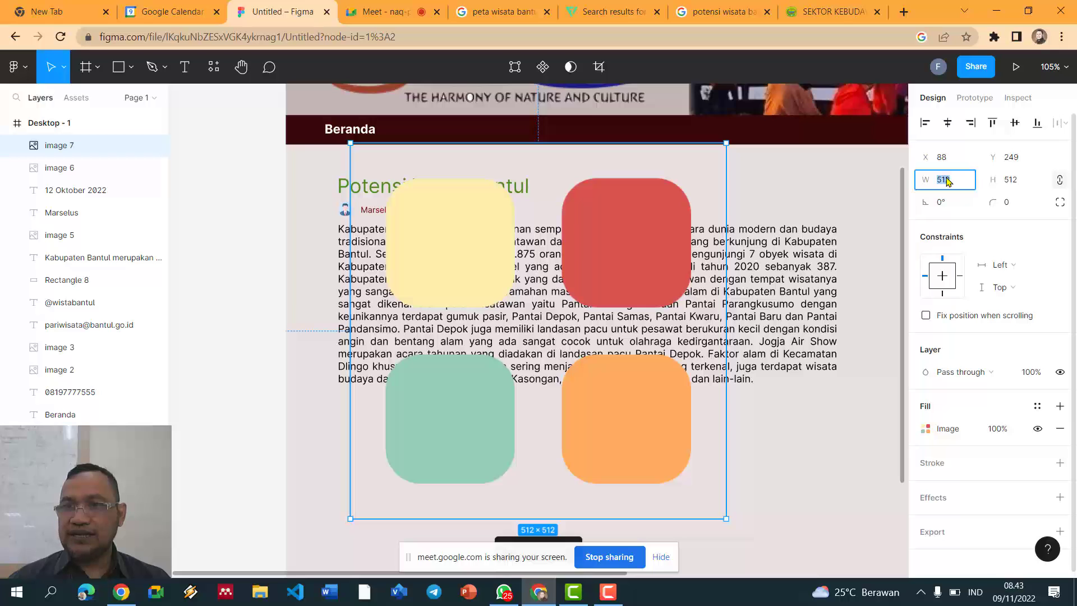
text(20)
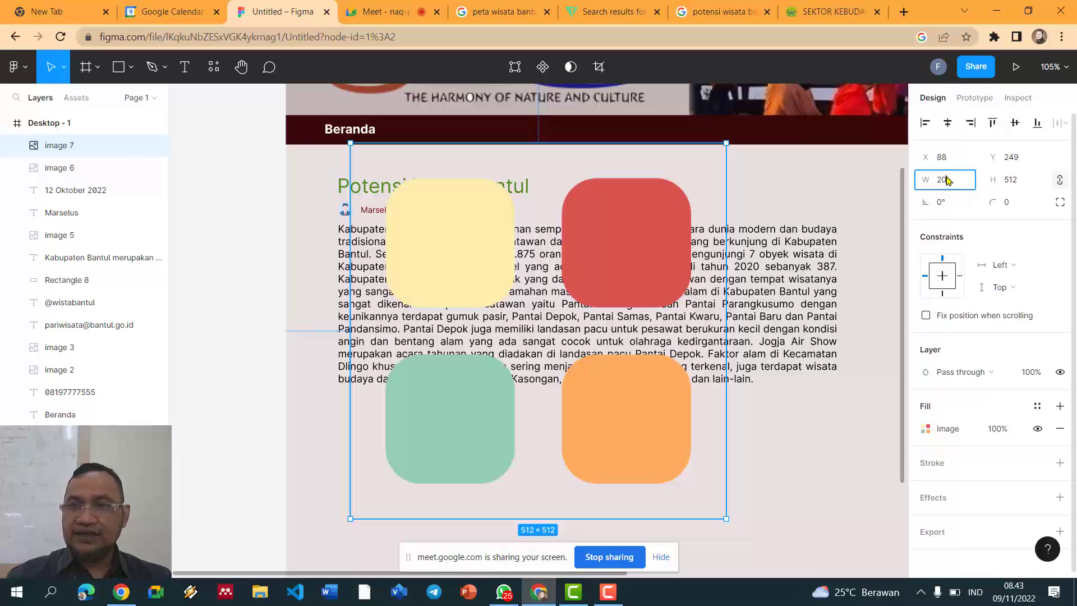
click(1012, 181)
text(20)
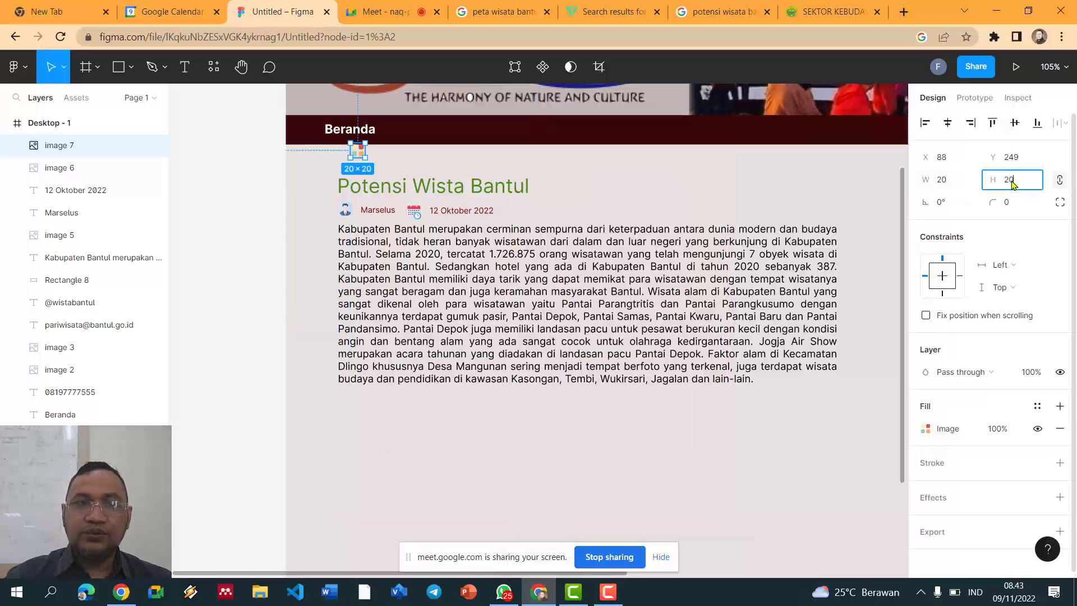
key(Return)
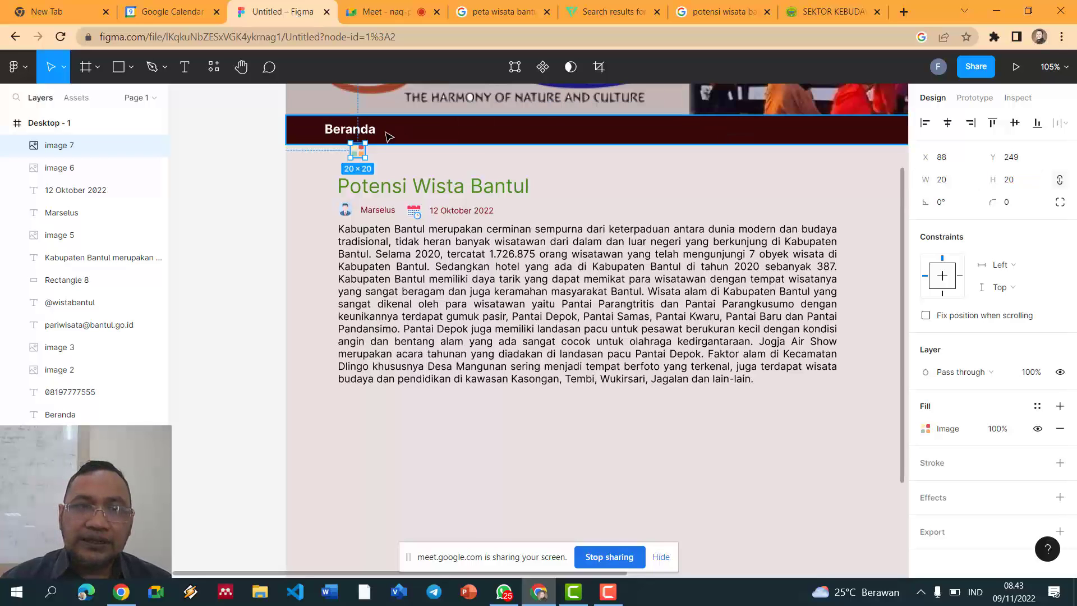
Step: Place the category icon after the 12 Oktober 2022 date and select the date text
drag(364, 155, 516, 216)
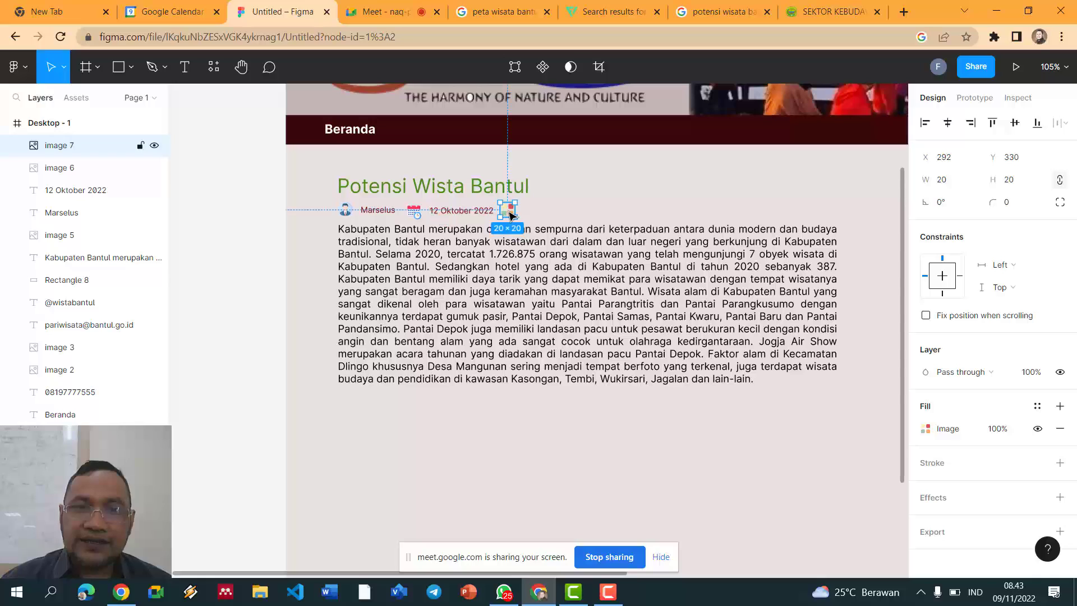
click(228, 201)
scroll(337, 195, up, 5)
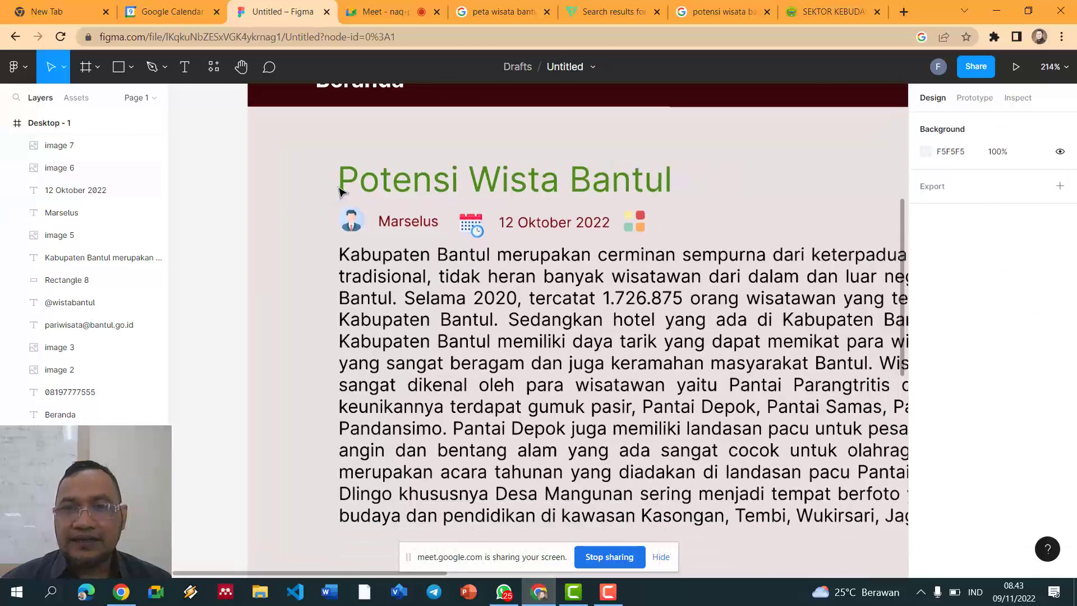
click(545, 227)
Step: Duplicate the date text, move it right of the category icon, and retype it 'Wisata Alam'
key(ctrl+d)
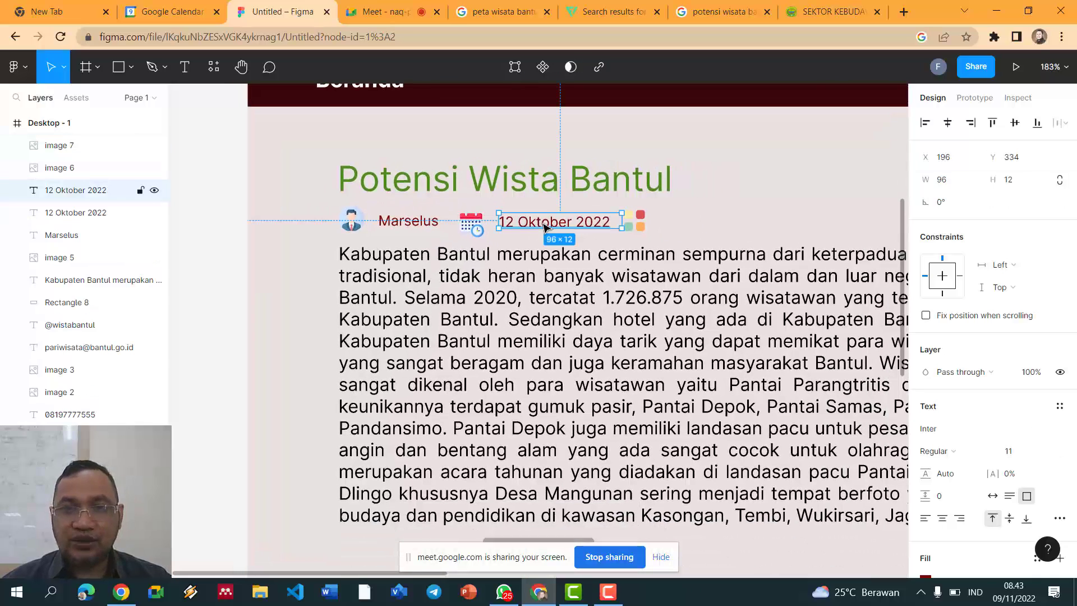
drag(545, 227, 707, 223)
double_click(706, 223)
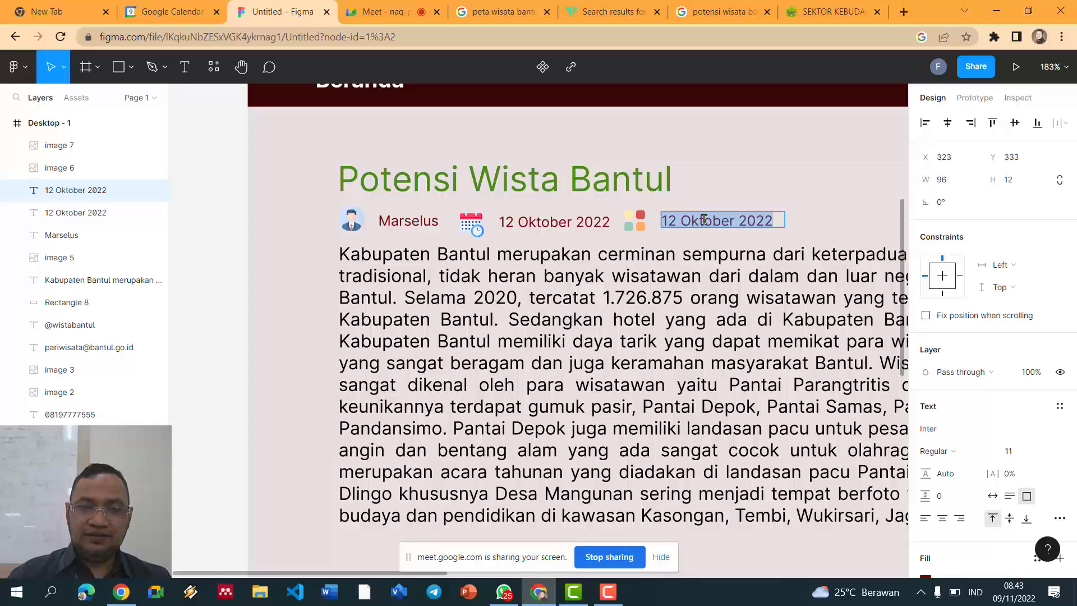
text(Wisata Alama)
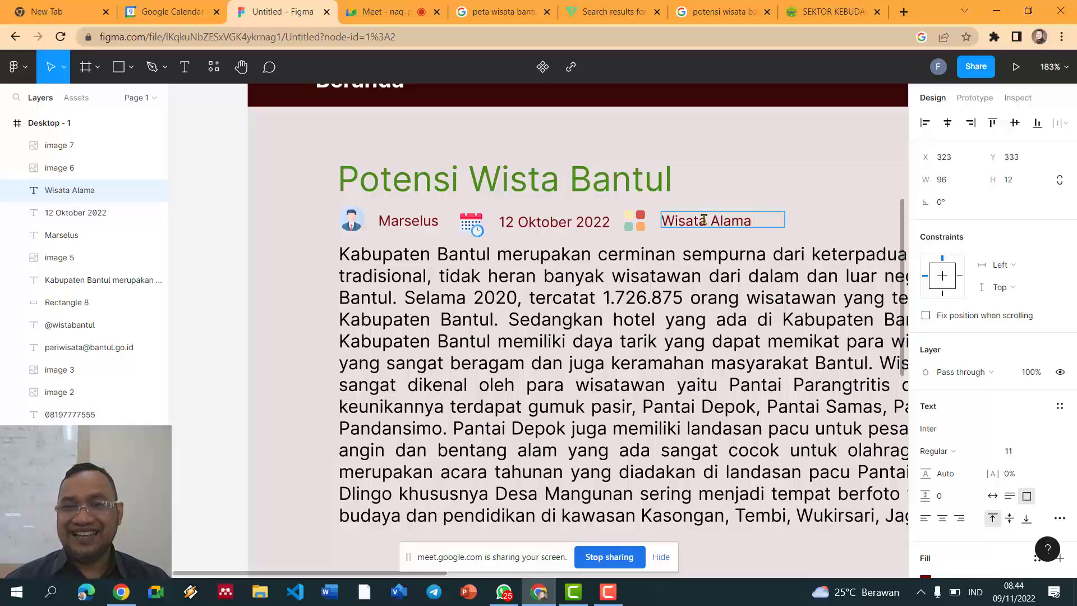
key(Escape)
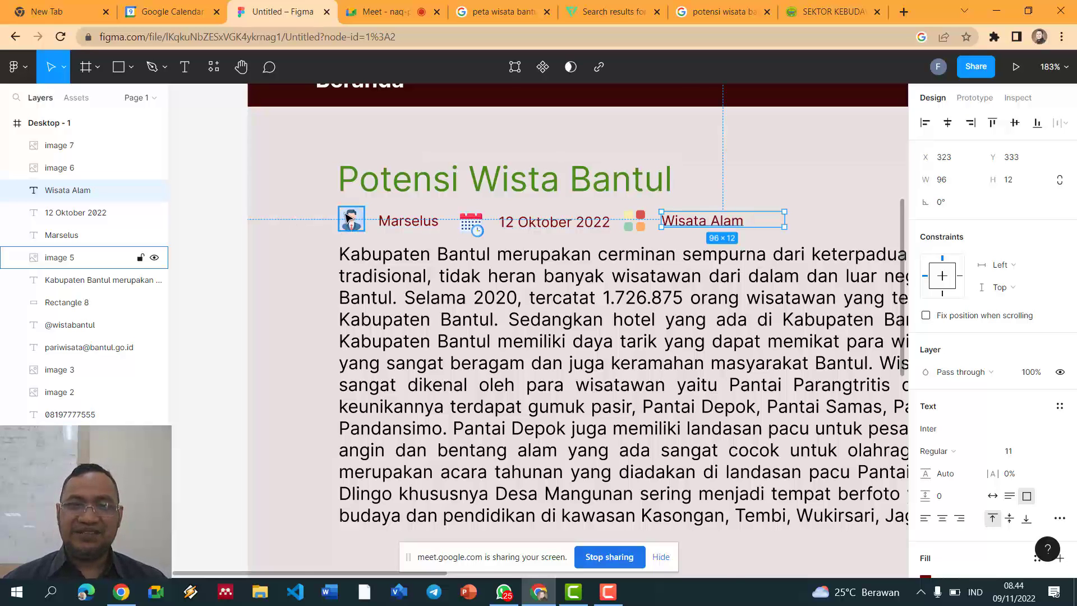
scroll(340, 215, down, 5)
Step: Check the Potensi Wista Bantul title, the byline text and the Wisata Alam label
click(258, 230)
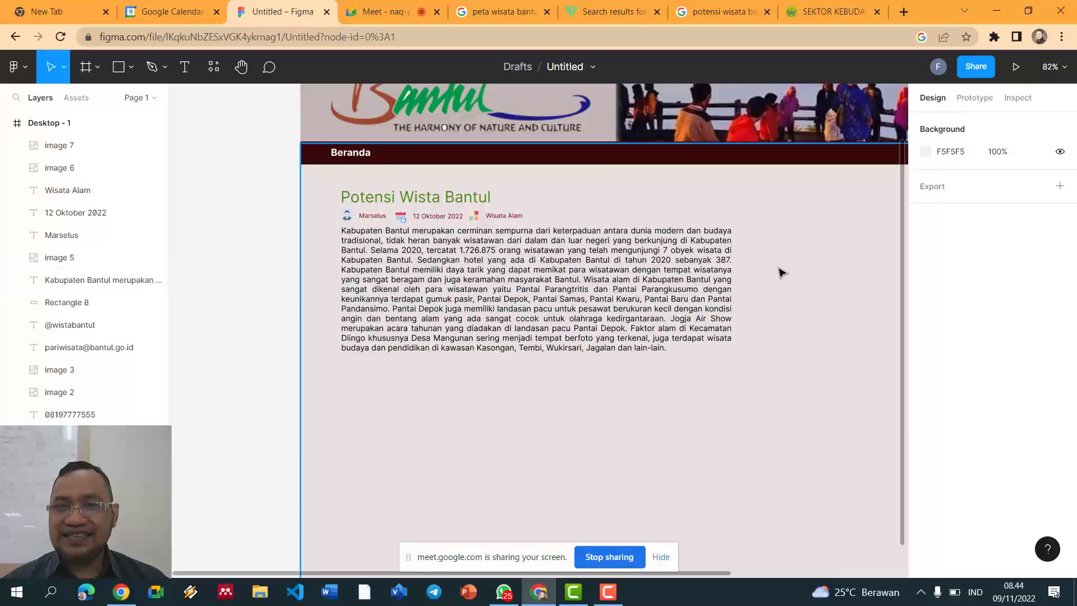
scroll(791, 283, up, 2)
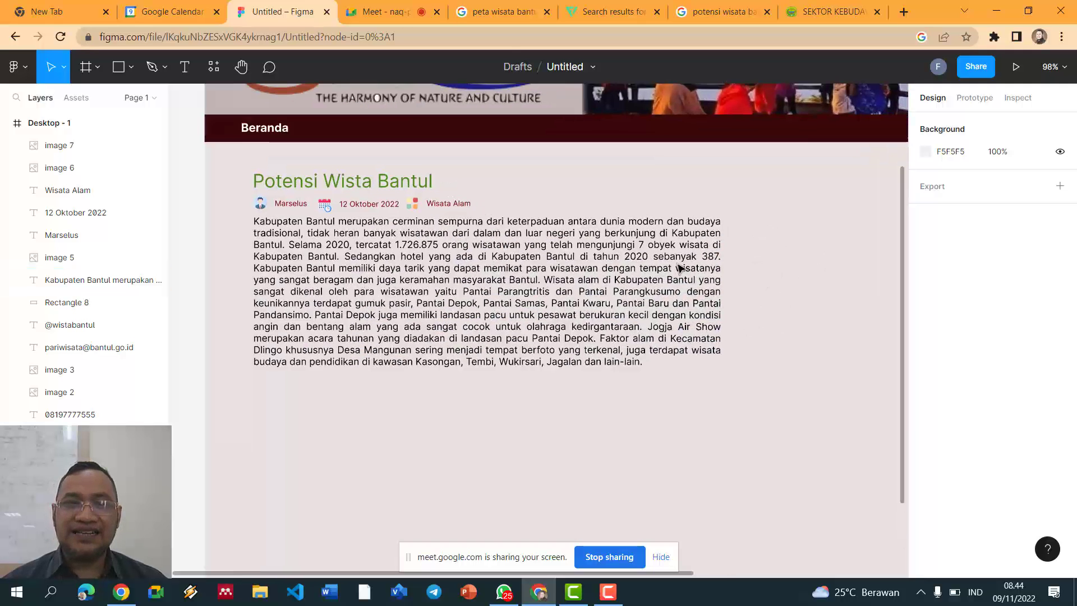
click(400, 188)
click(373, 203)
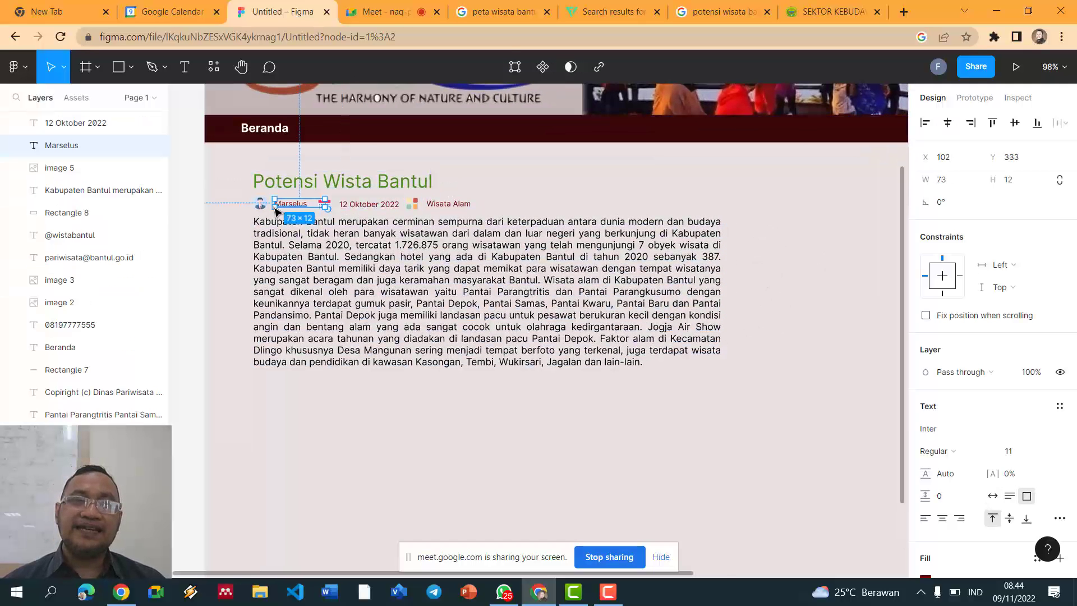
click(457, 204)
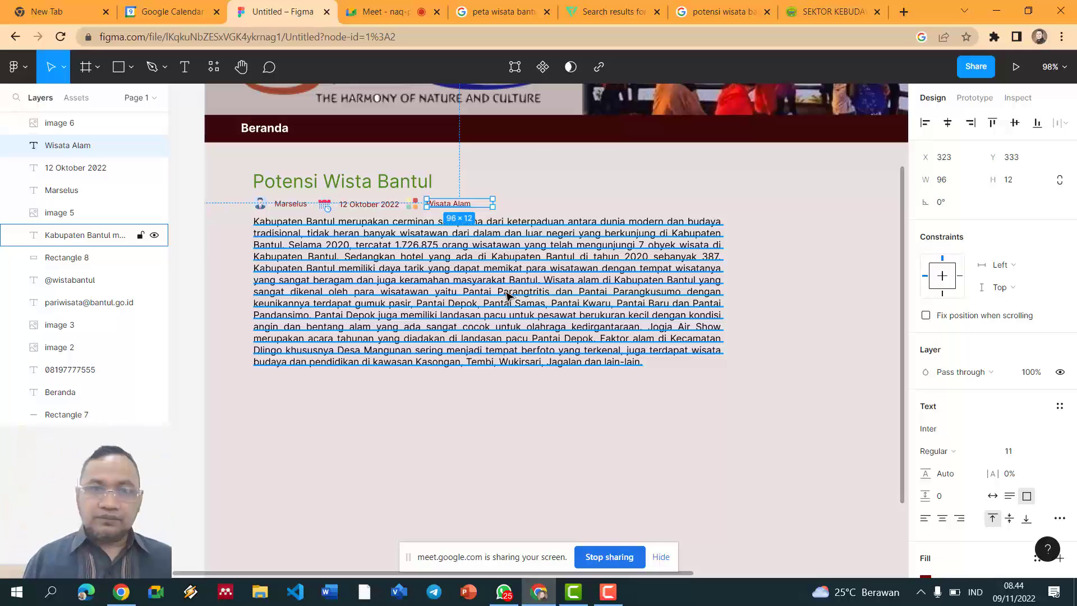
Step: Select the article's background frame, then bring up the Google Meet tab
click(695, 459)
scroll(613, 408, down, 3)
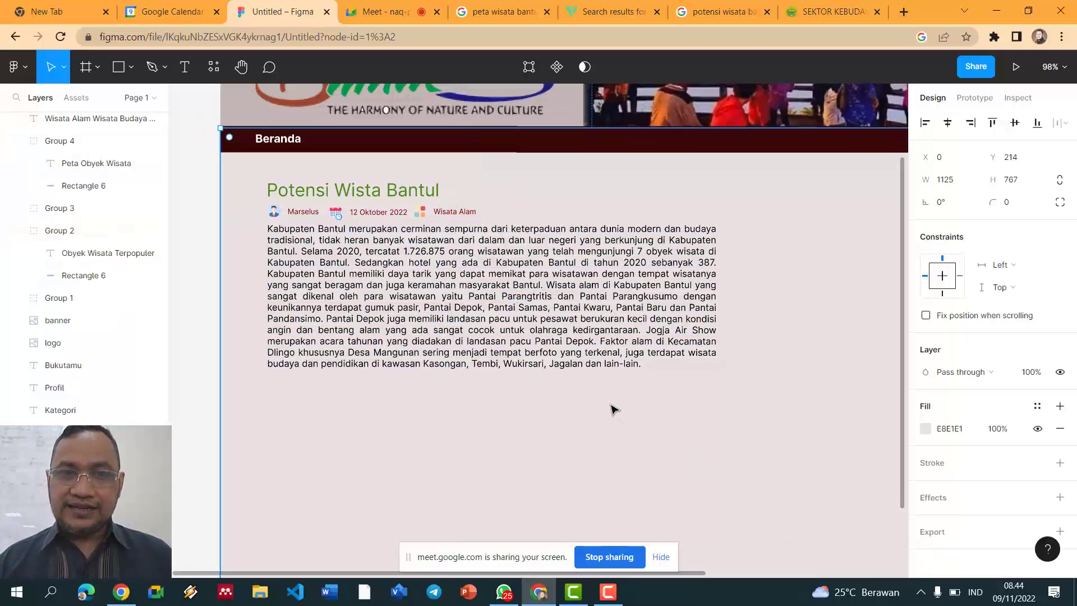
scroll(613, 407, up, 1)
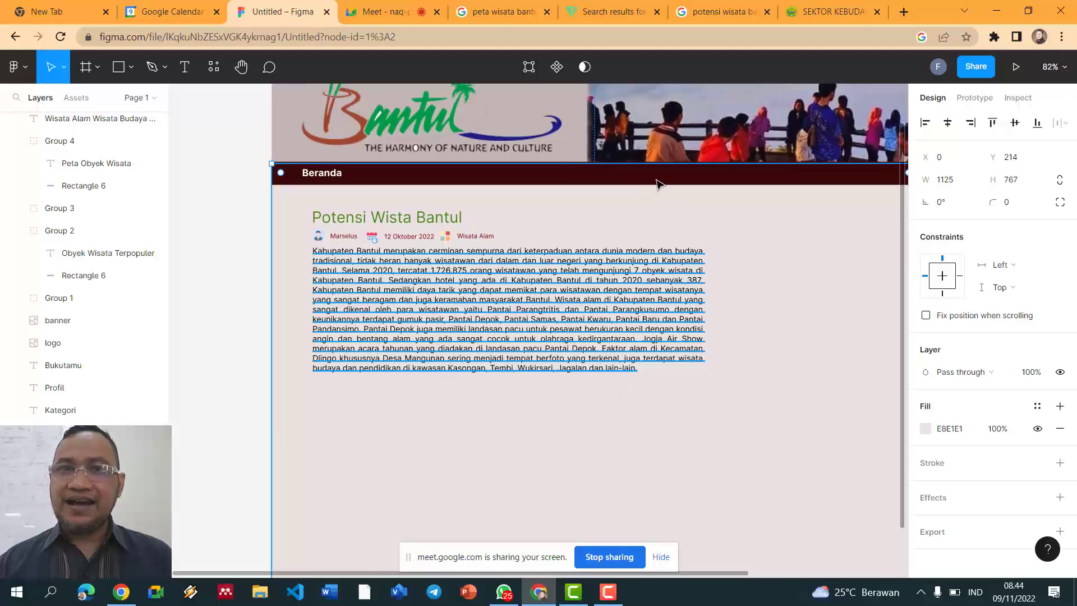
click(408, 15)
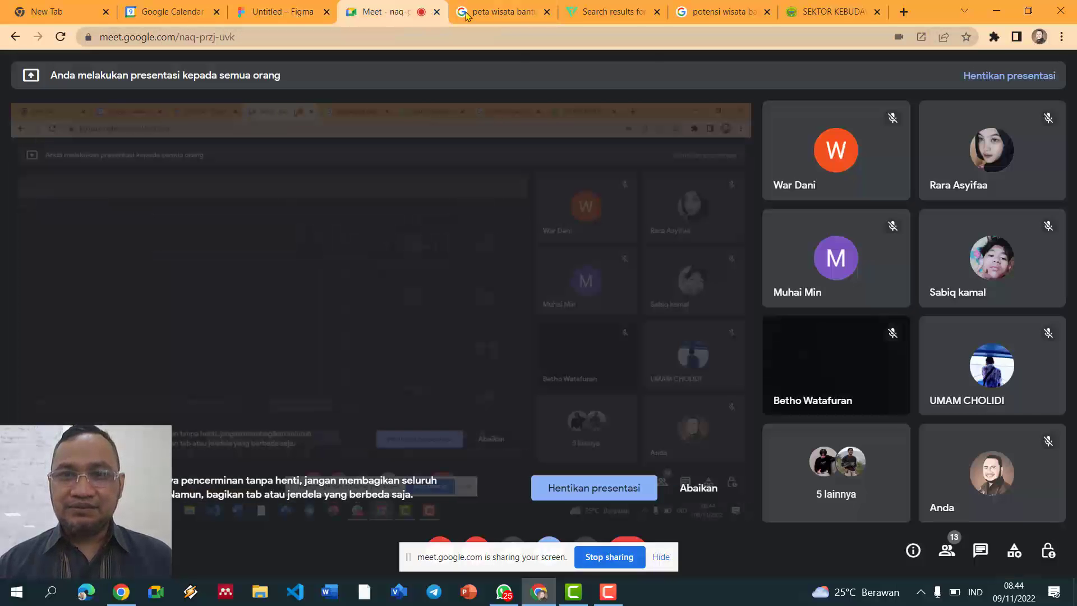
Step: Show the Google Images results for 'potensi wisata bantul'
click(693, 16)
scroll(433, 220, up, 5)
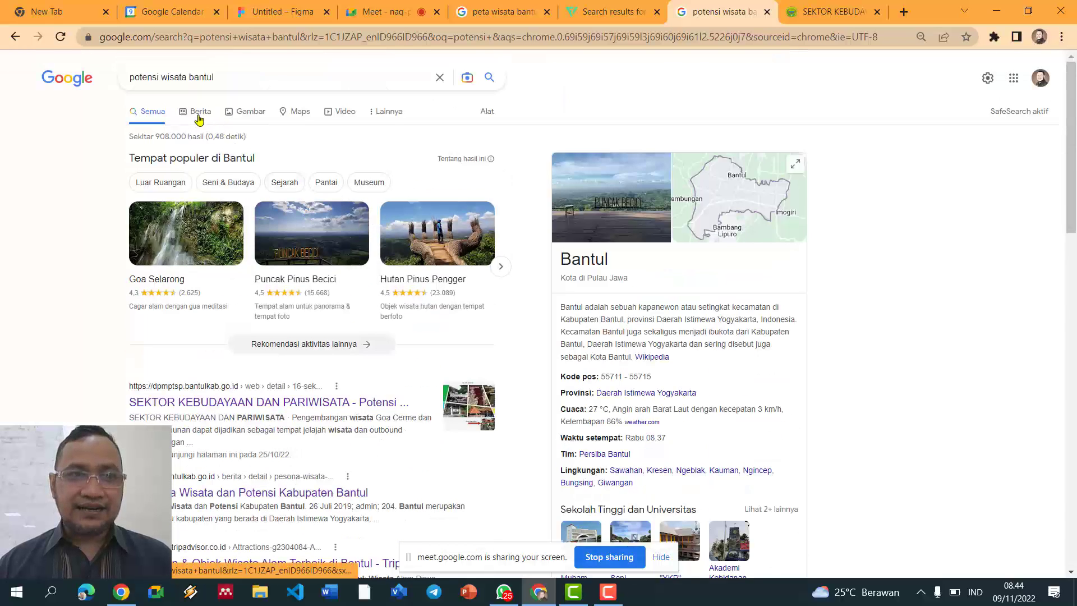
click(261, 115)
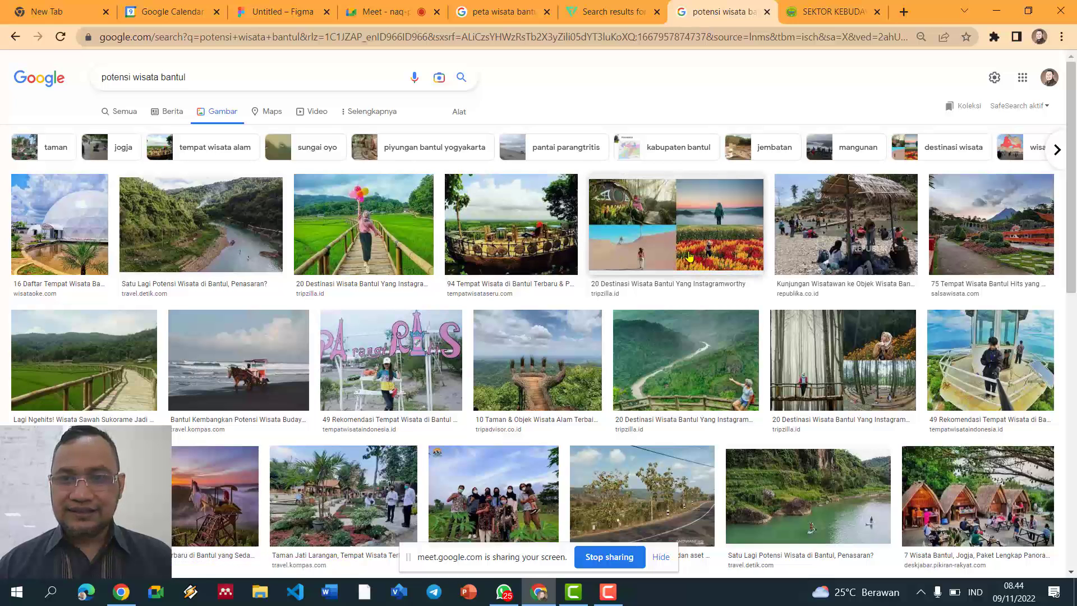
Step: Copy the balloon bamboo-bridge photo and return to the Figma design
click(365, 235)
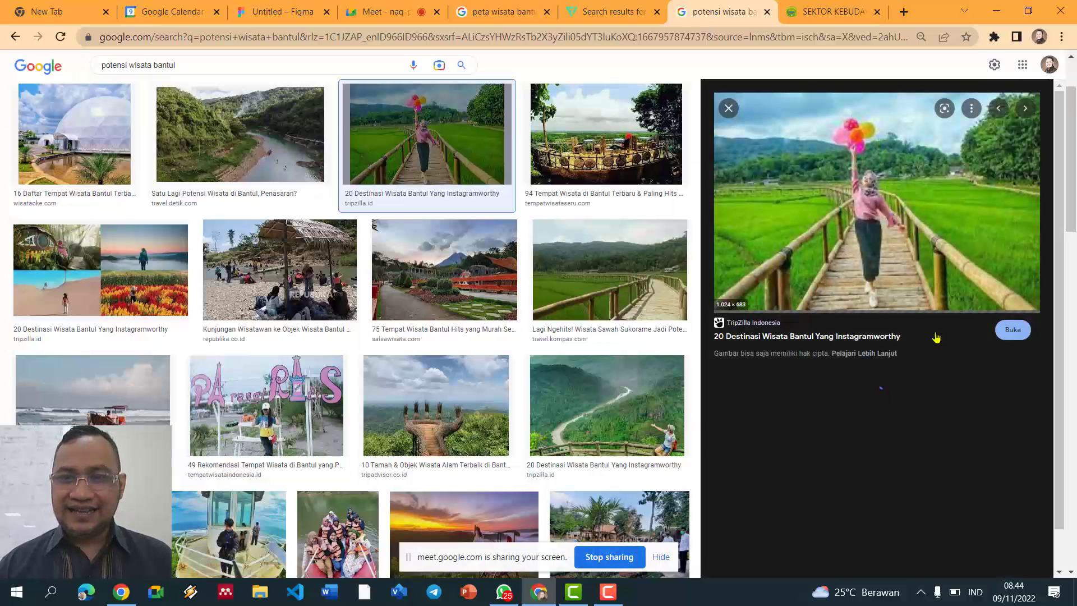
right_click(786, 176)
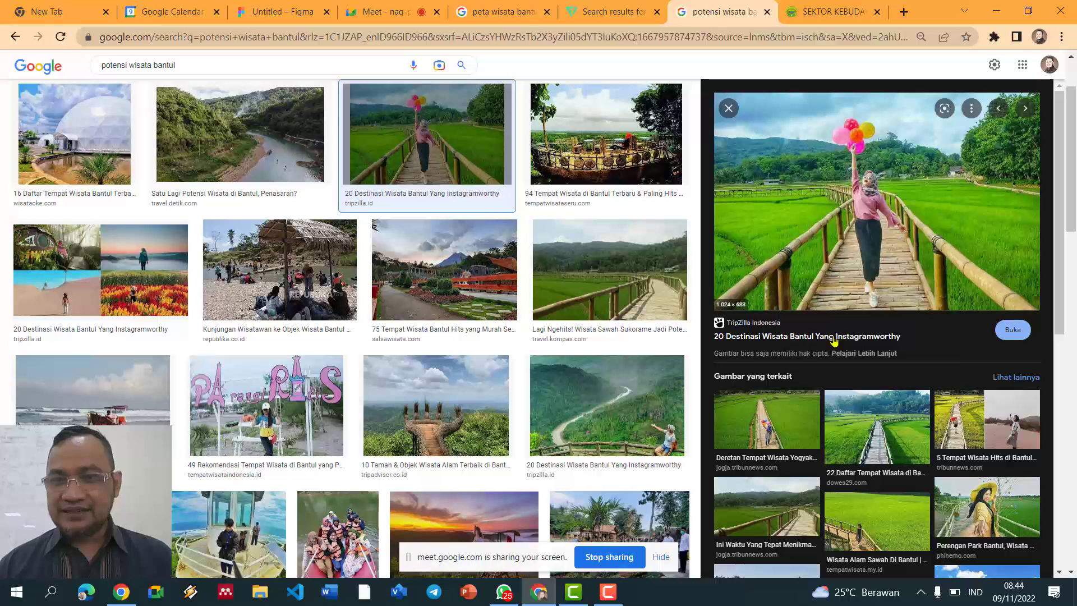
click(835, 336)
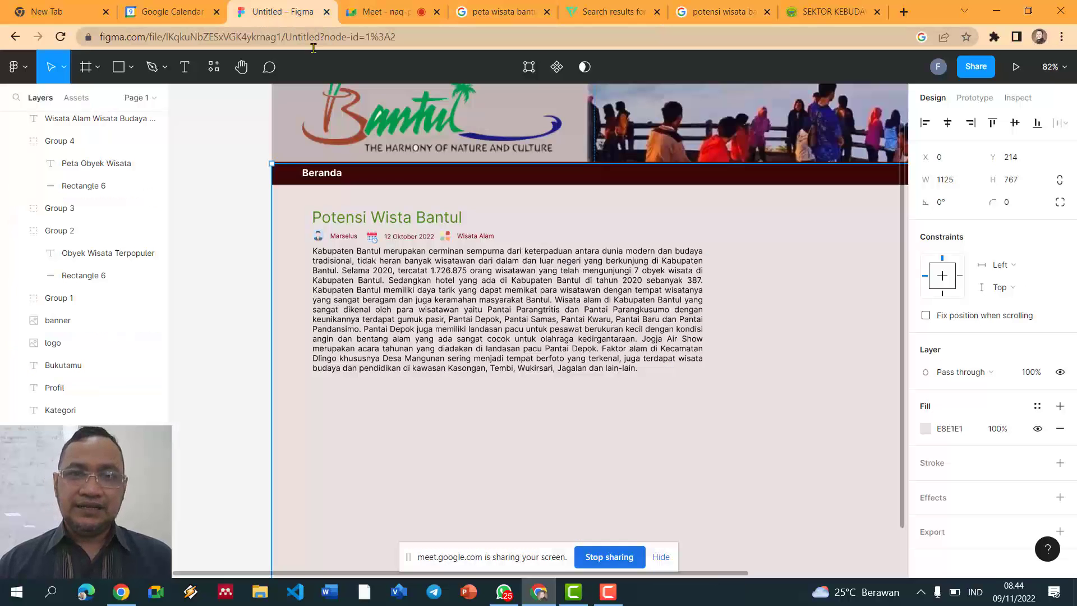
click(262, 13)
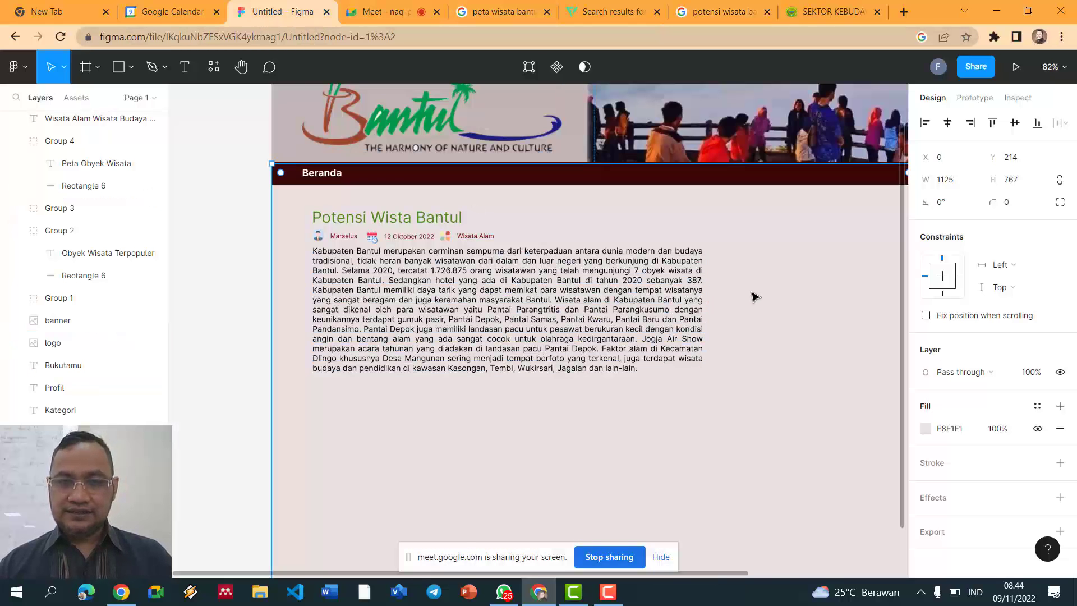
Step: Paste the balloon bridge photo into the design as a new layer
key(ctrl+v)
key(ctrl+z)
click(200, 247)
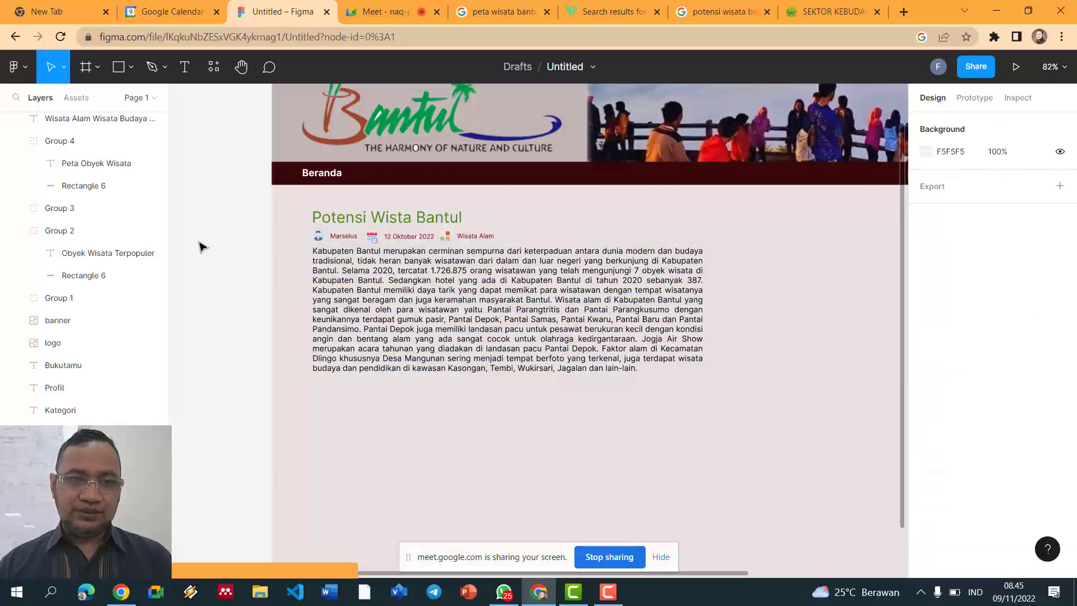
key(ctrl+v)
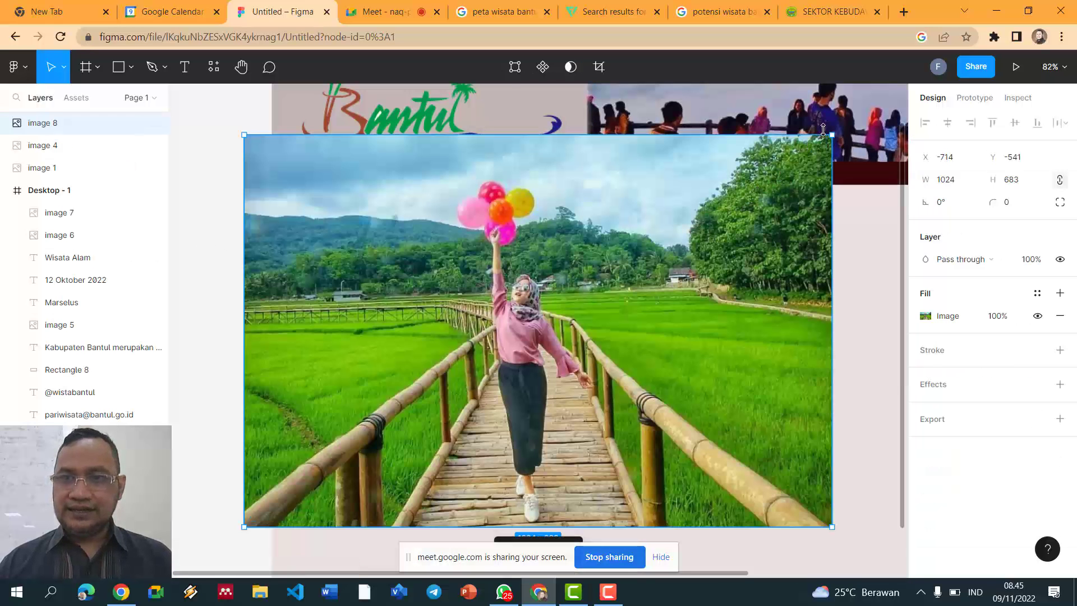
Step: Resize the photo to 337×215 and place it beside the body paragraph
drag(820, 143, 875, 280)
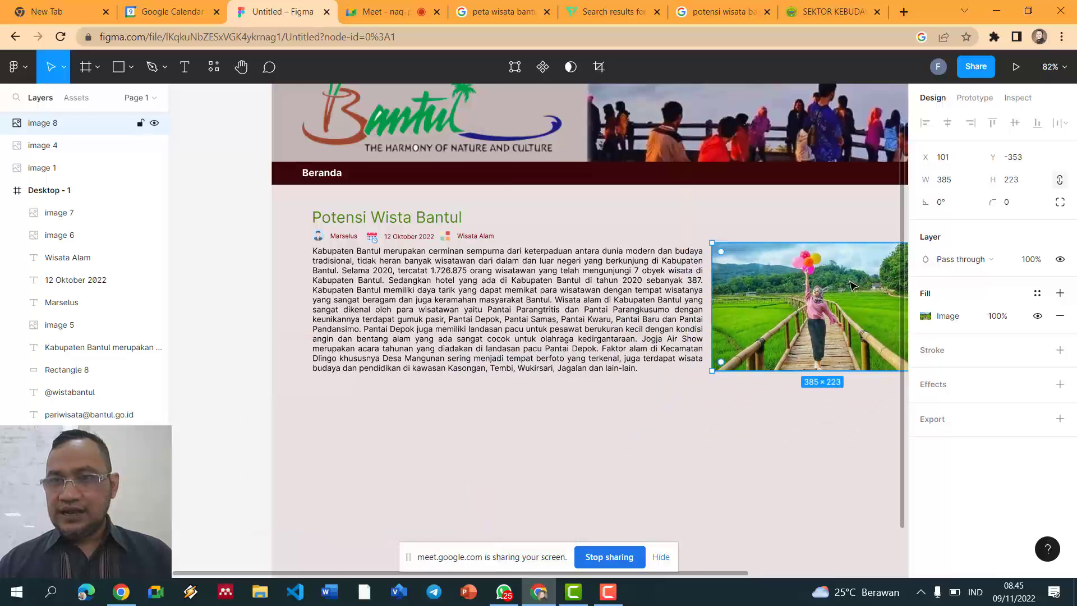
scroll(758, 263, down, 2)
scroll(758, 263, down, 3)
mouse_move(872, 331)
mouse_down()
mouse_move(830, 319)
mouse_move(854, 330)
mouse_up()
click(348, 240)
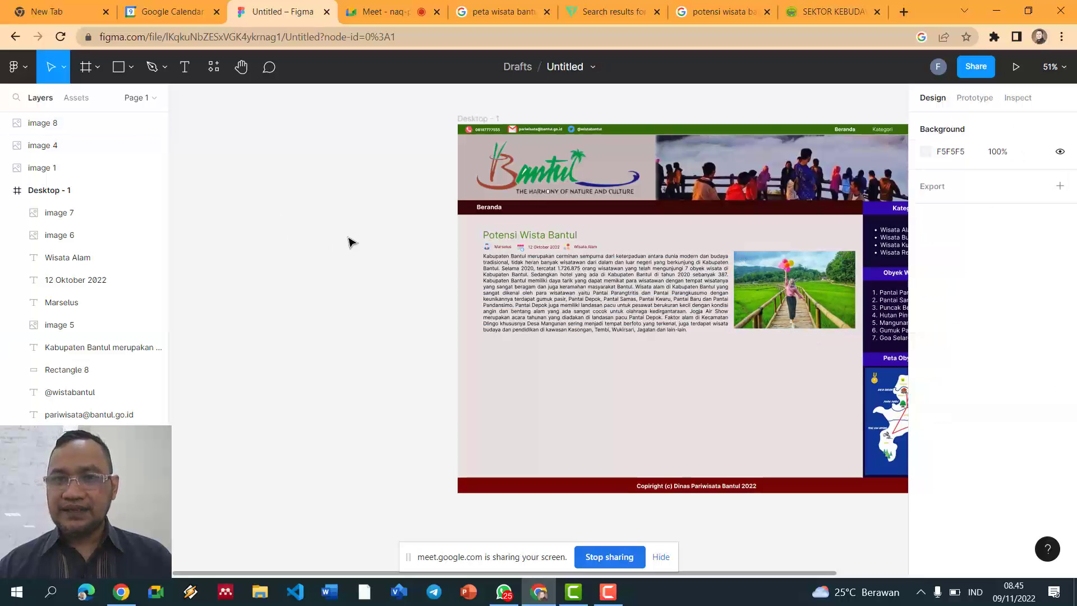
scroll(354, 246, up, 1)
scroll(354, 247, down, 2)
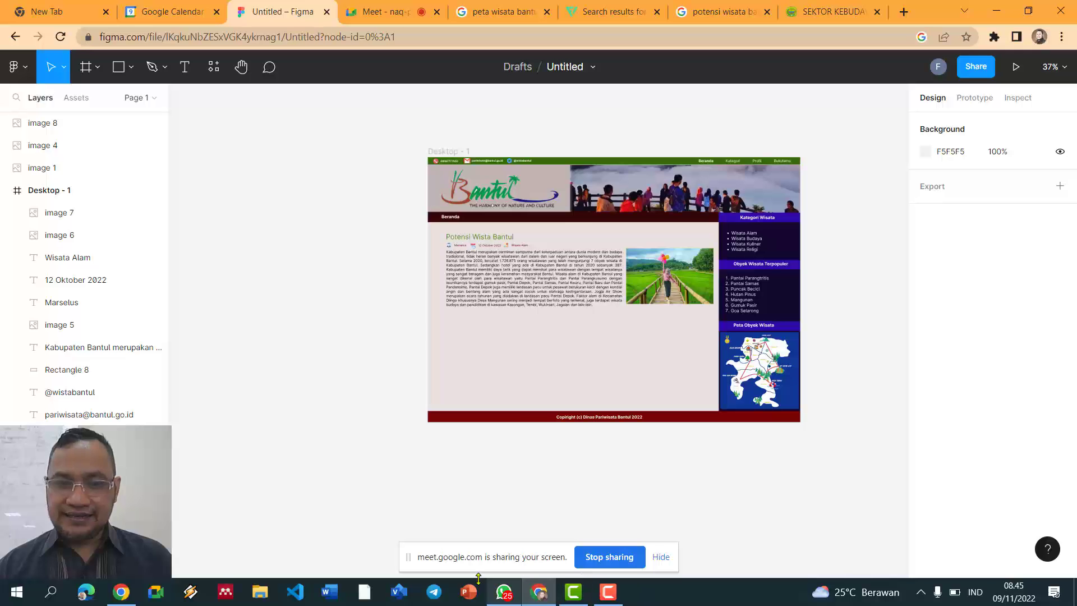
scroll(481, 533, down, 4)
scroll(616, 488, up, 6)
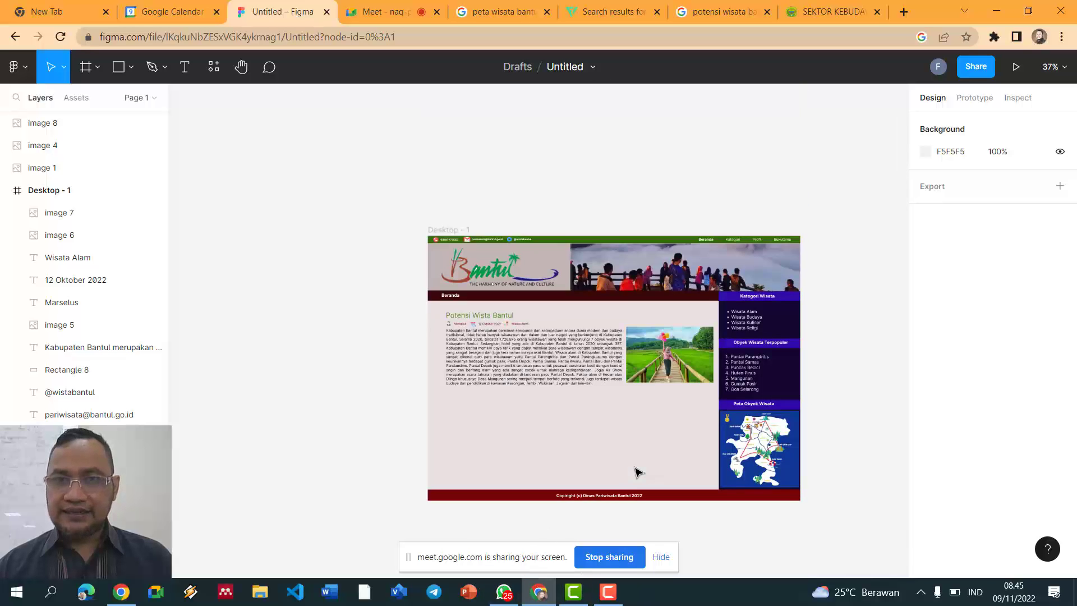
scroll(636, 467, up, 3)
Step: Add a Drop shadow effect to the balloon bridge photo (image 8)
click(691, 312)
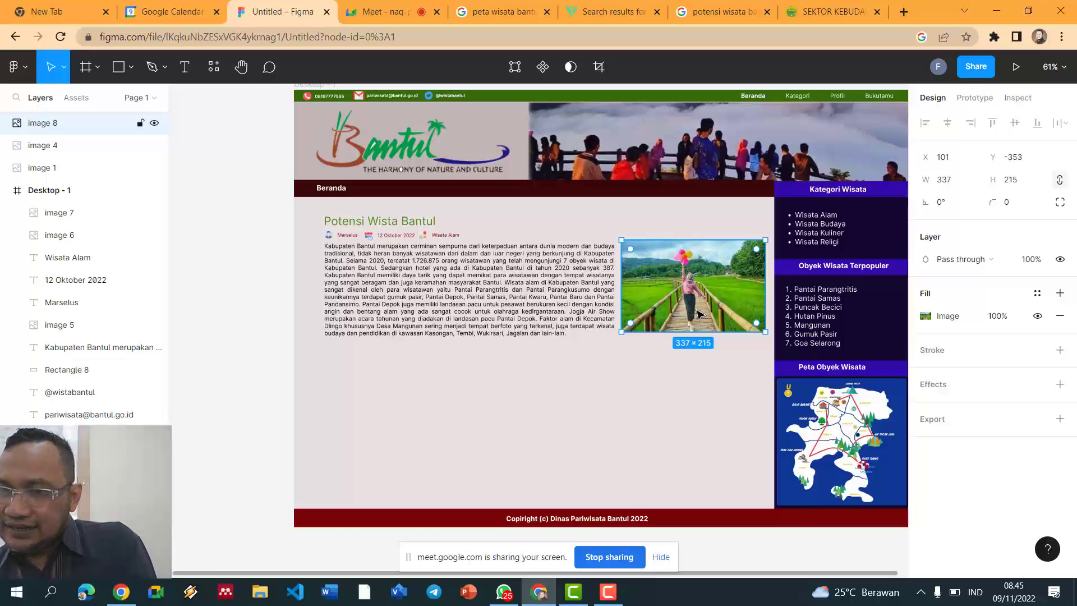
click(957, 388)
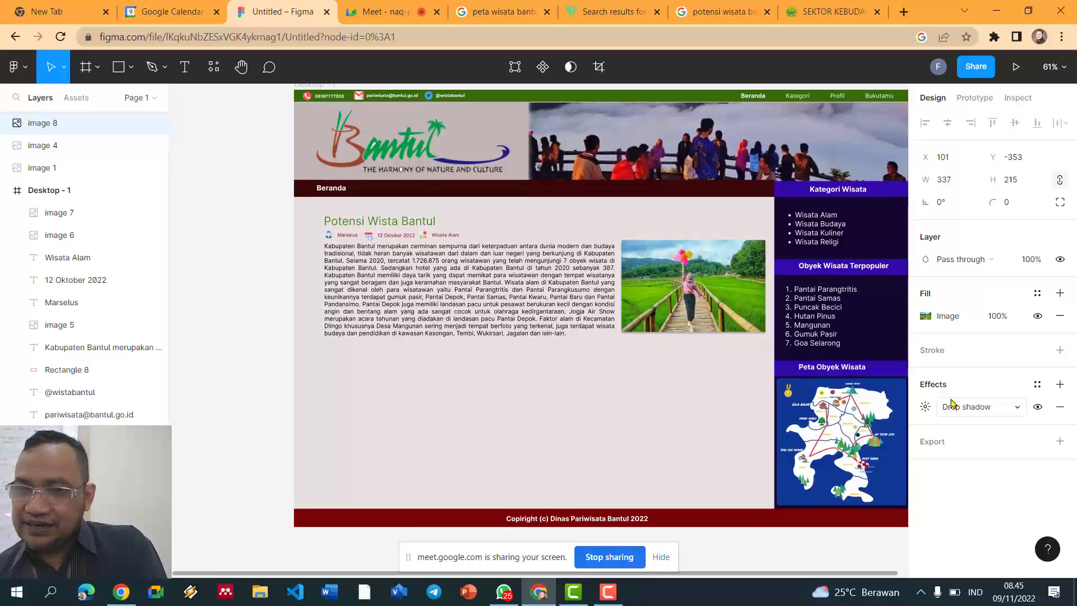
click(628, 350)
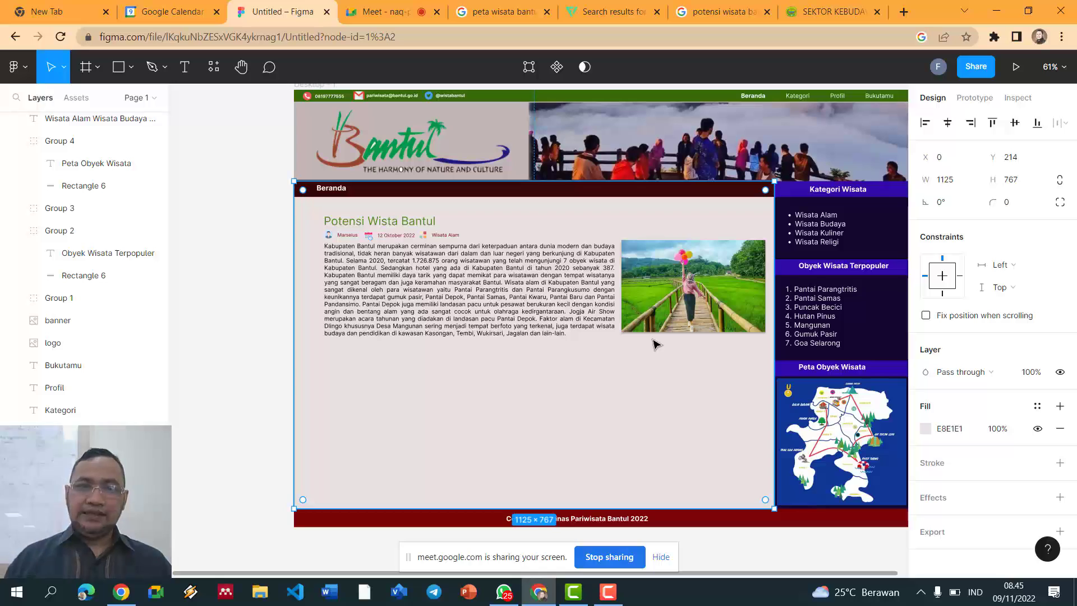
Step: Delete the paragraph text from 'Jogja Air Show' onward so it ends at 'kedirgantaraan.'
scroll(568, 305, up, 1)
scroll(567, 306, up, 2)
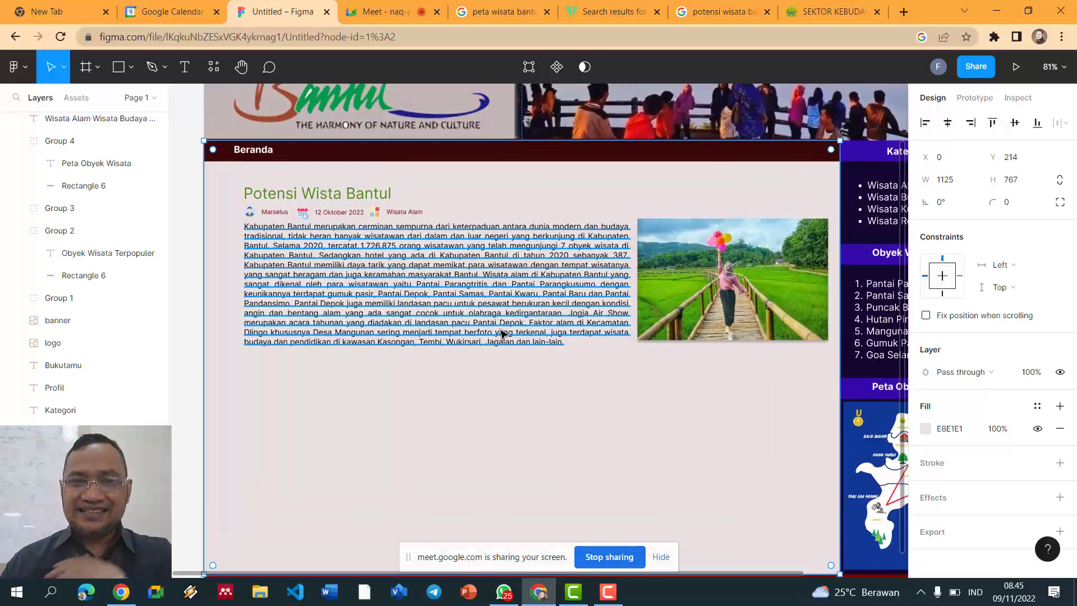
click(568, 318)
double_click(568, 314)
click(569, 313)
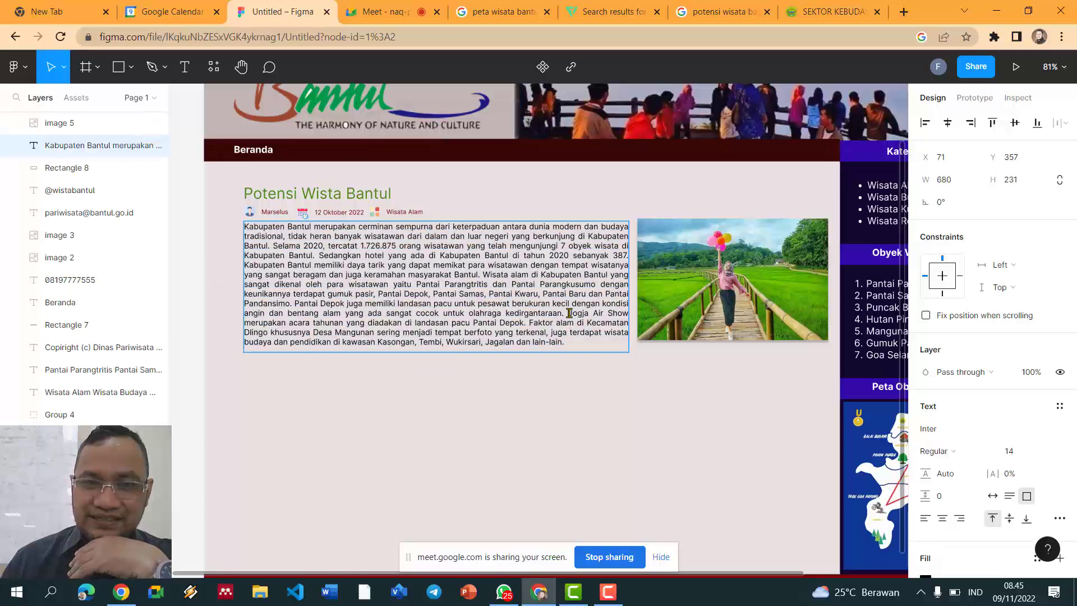
shift+click(576, 348)
key(BackSpace)
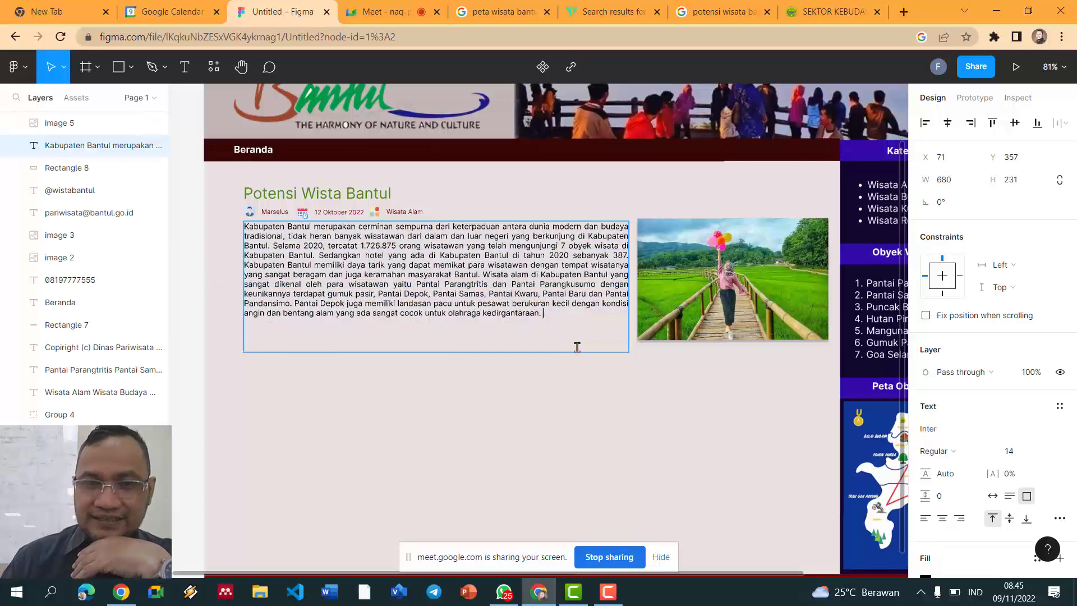
key(Escape)
click(485, 397)
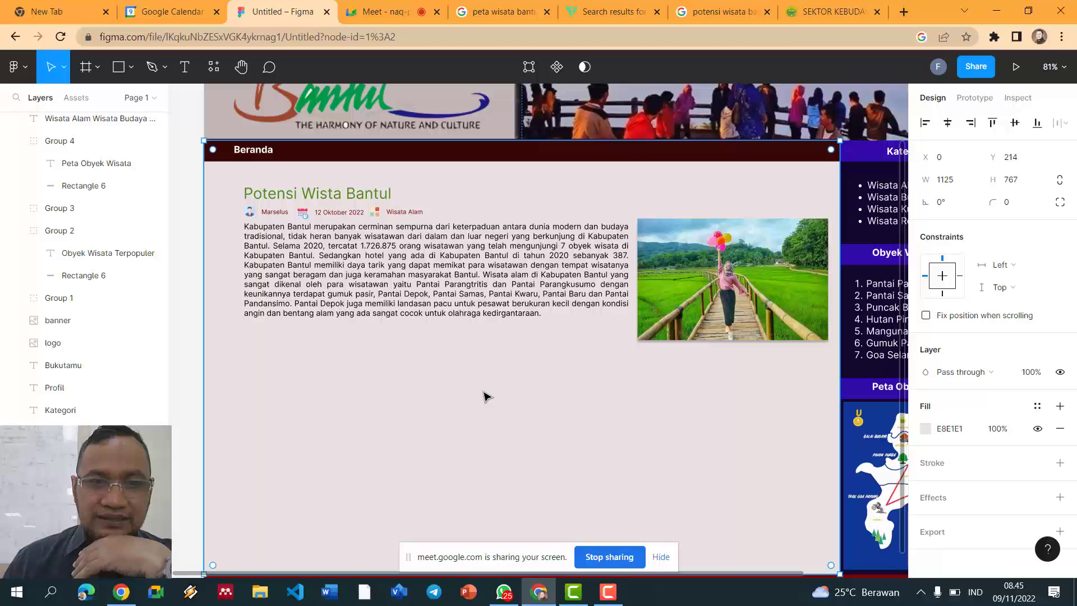
scroll(127, 274, up, 10)
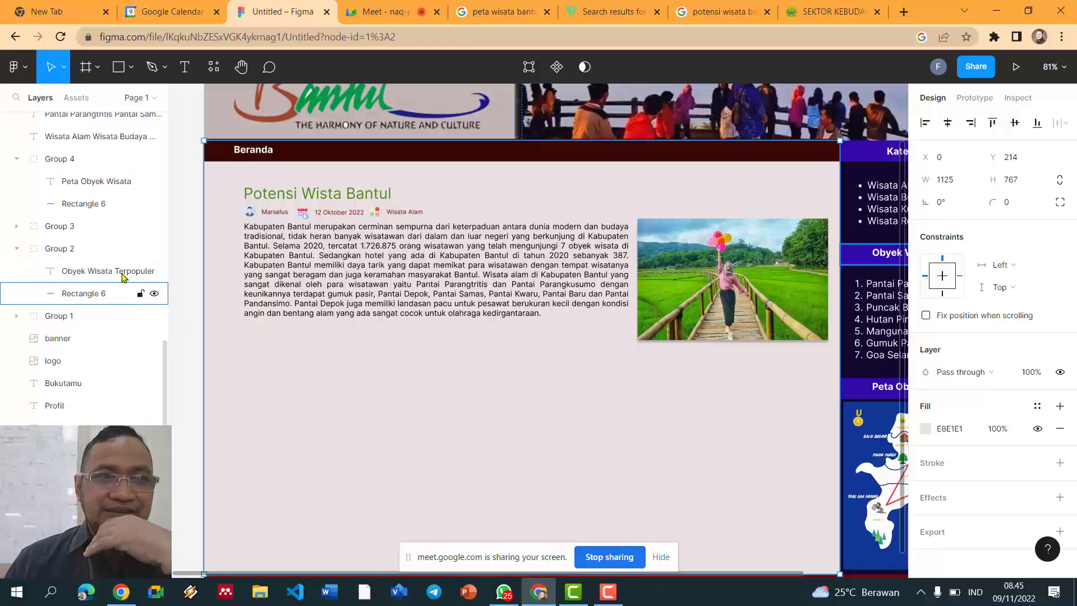
click(131, 67)
Step: Draw a 157×30 rectangle below the paragraph and give it corner radius 5
click(108, 102)
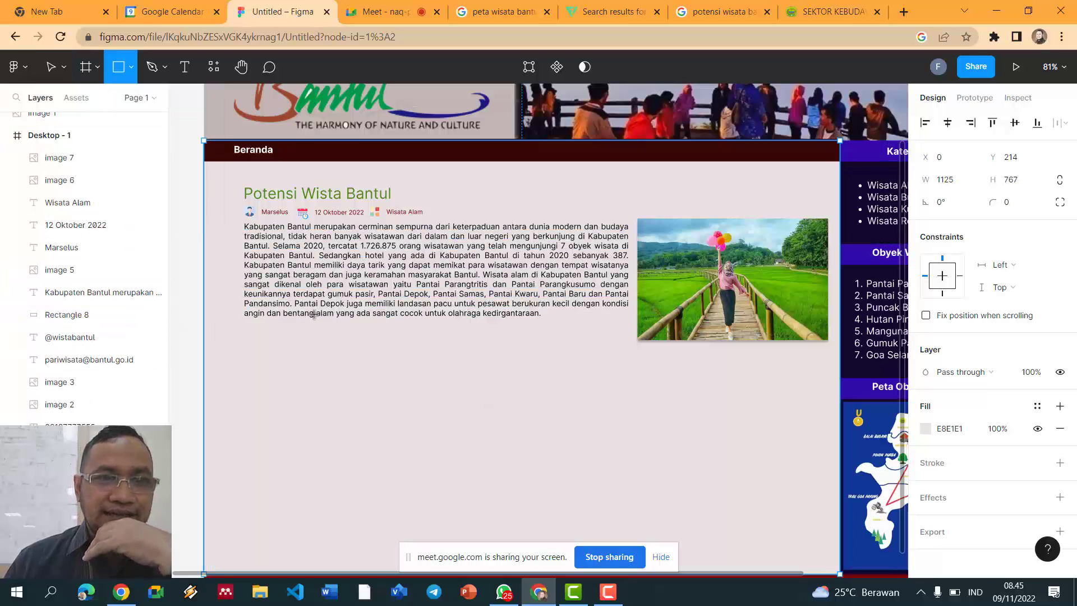
drag(315, 341, 404, 357)
click(447, 375)
click(379, 354)
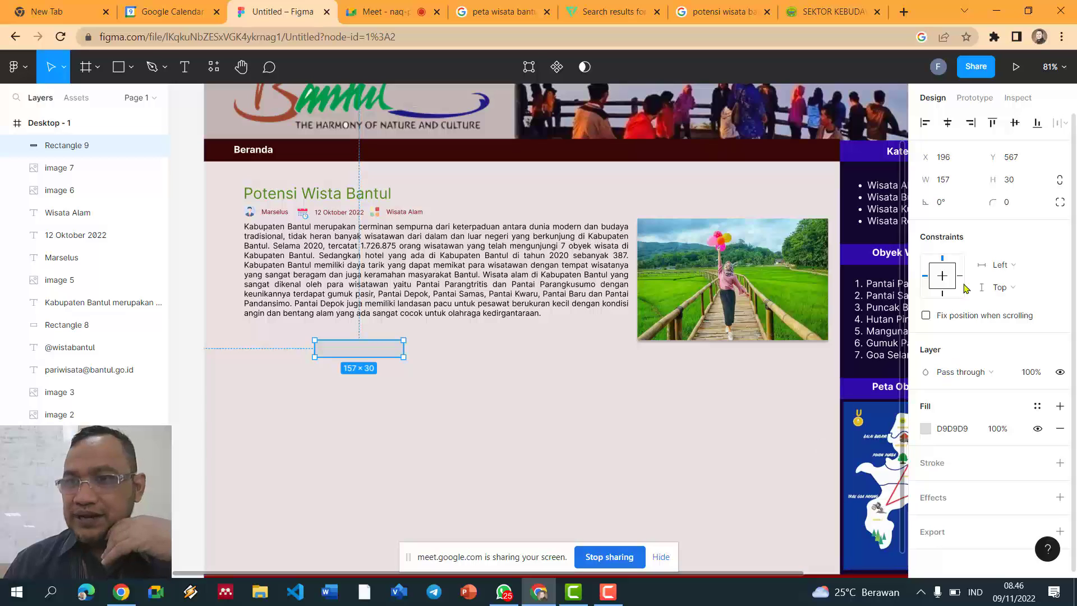
click(1013, 209)
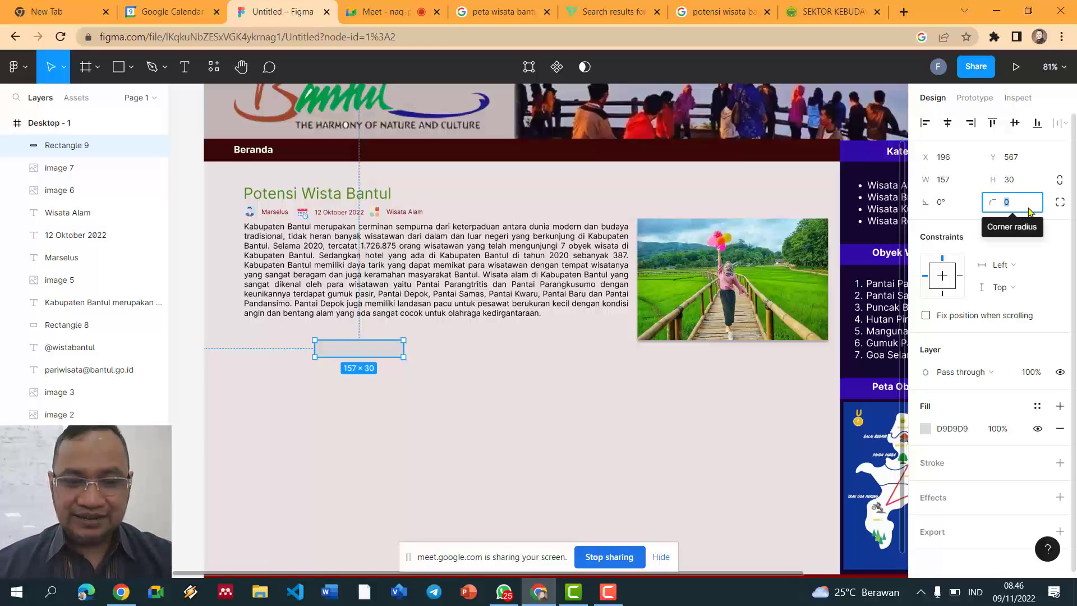
click(373, 375)
click(355, 353)
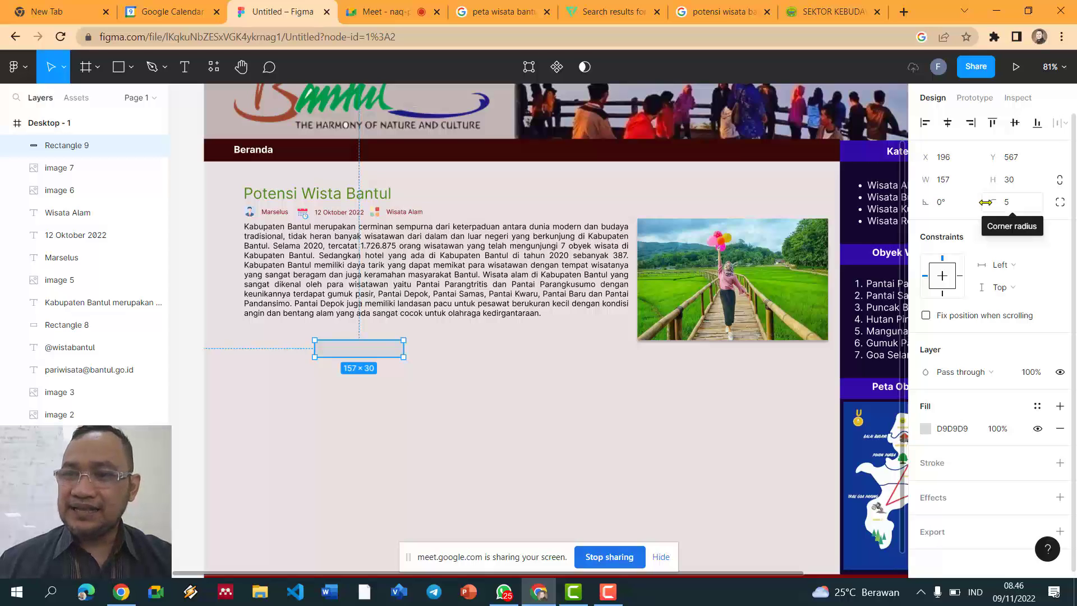
click(925, 429)
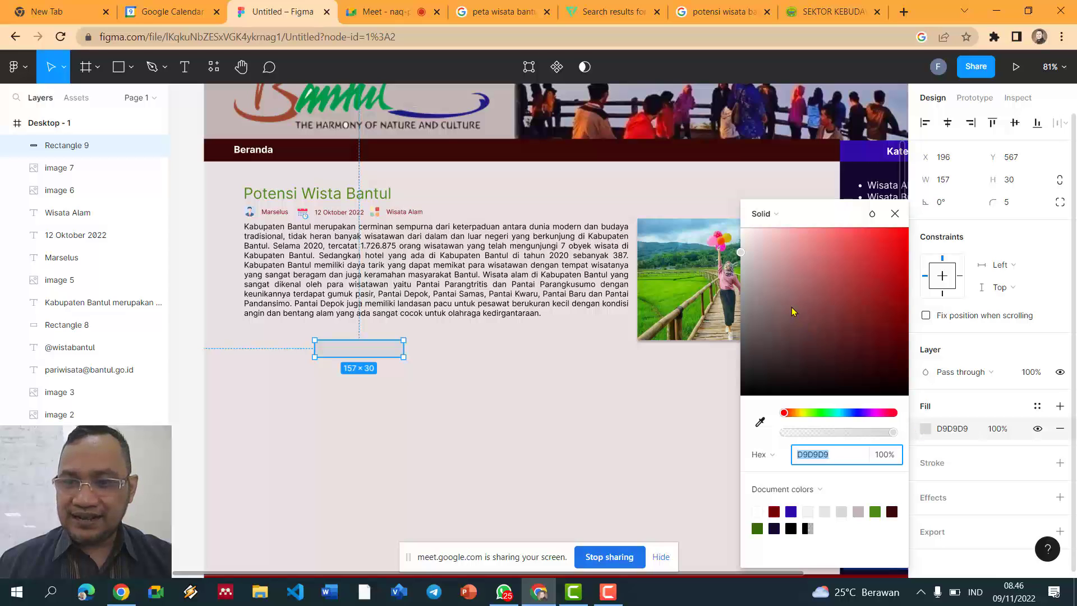
Step: Fill the rectangle maroon 790404, move it under the paragraph, and add a 'Selengkapnya' label onto it
click(775, 511)
drag(359, 348, 593, 339)
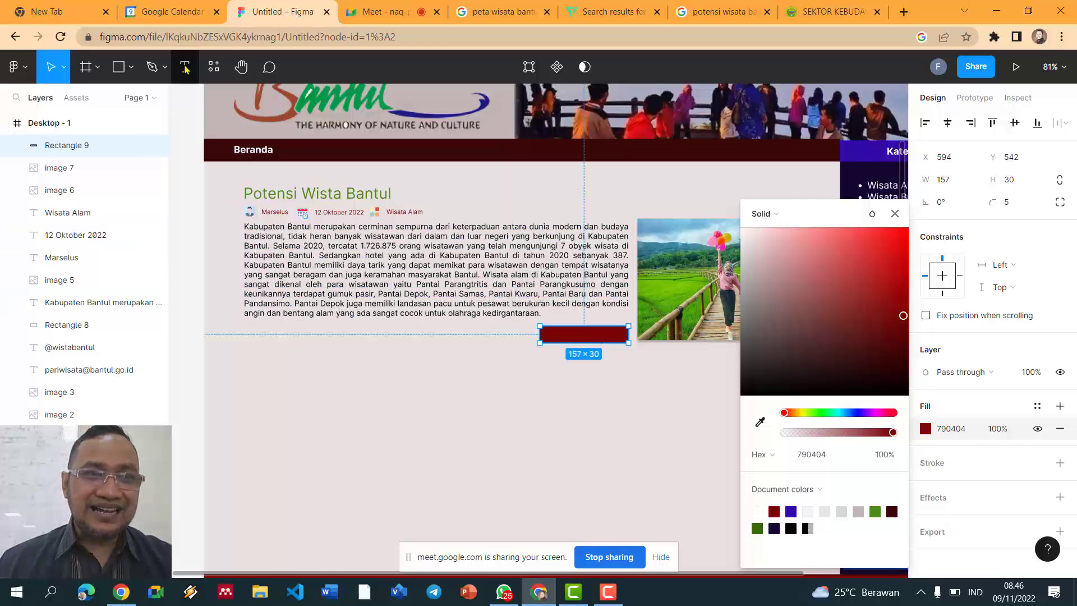
key(t)
click(551, 335)
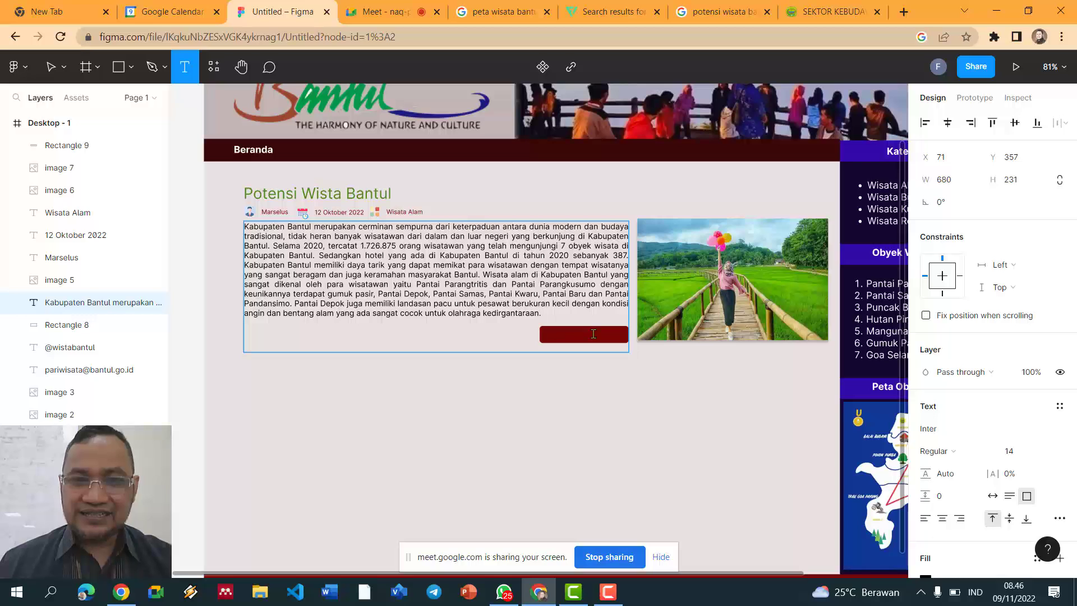
click(586, 429)
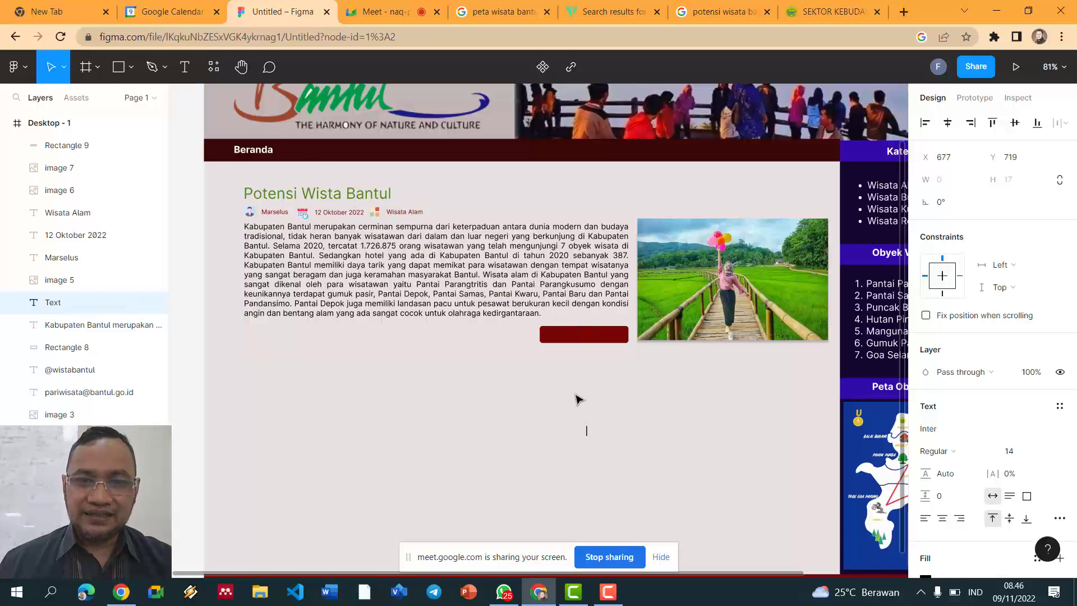
text(Seleng)
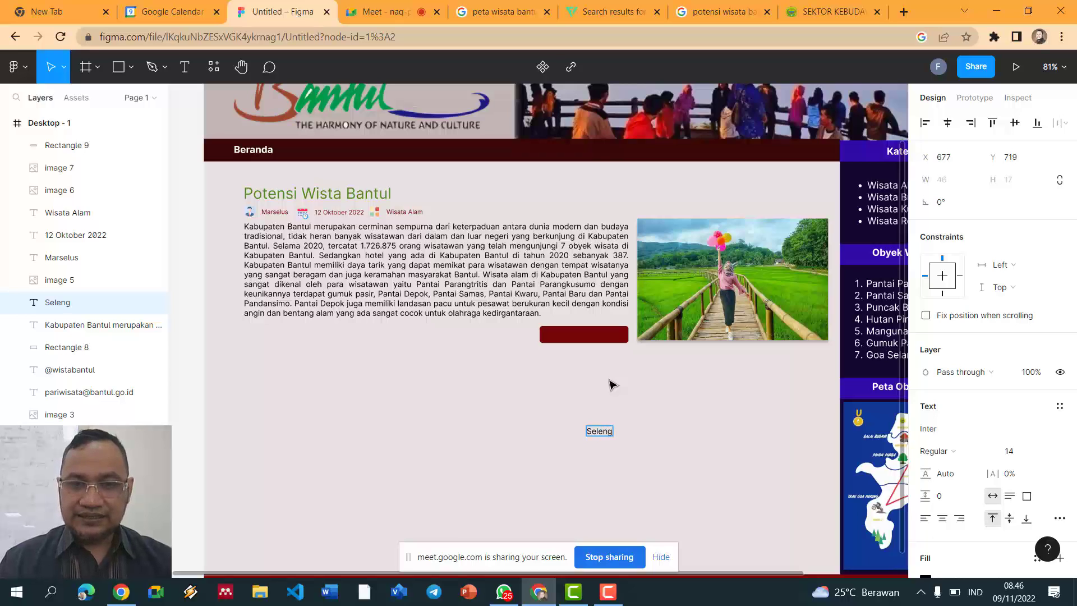
text(kapnya)
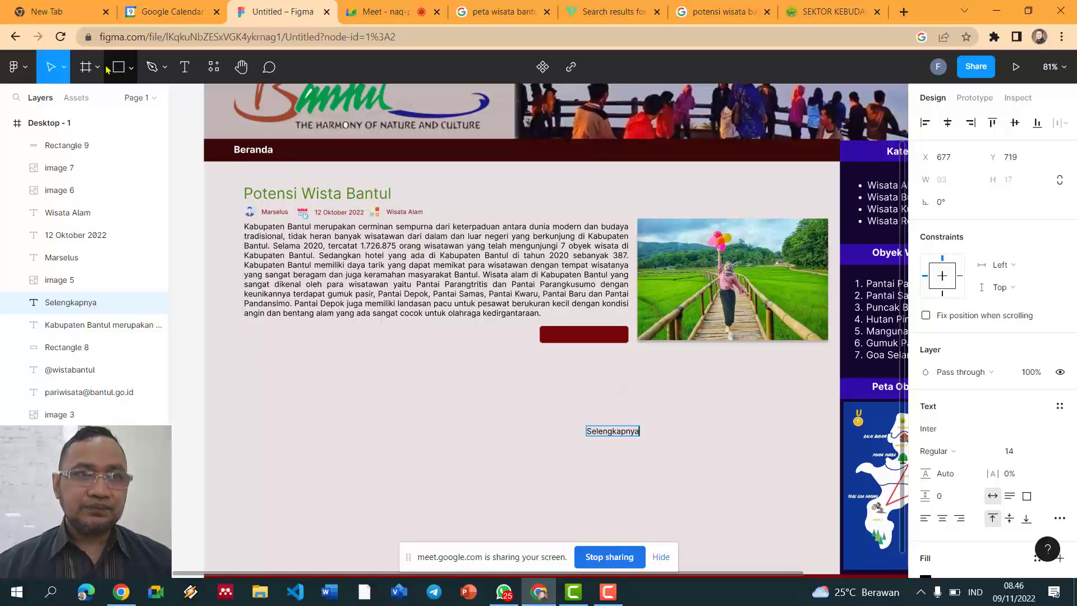
key(Escape)
drag(633, 430, 603, 337)
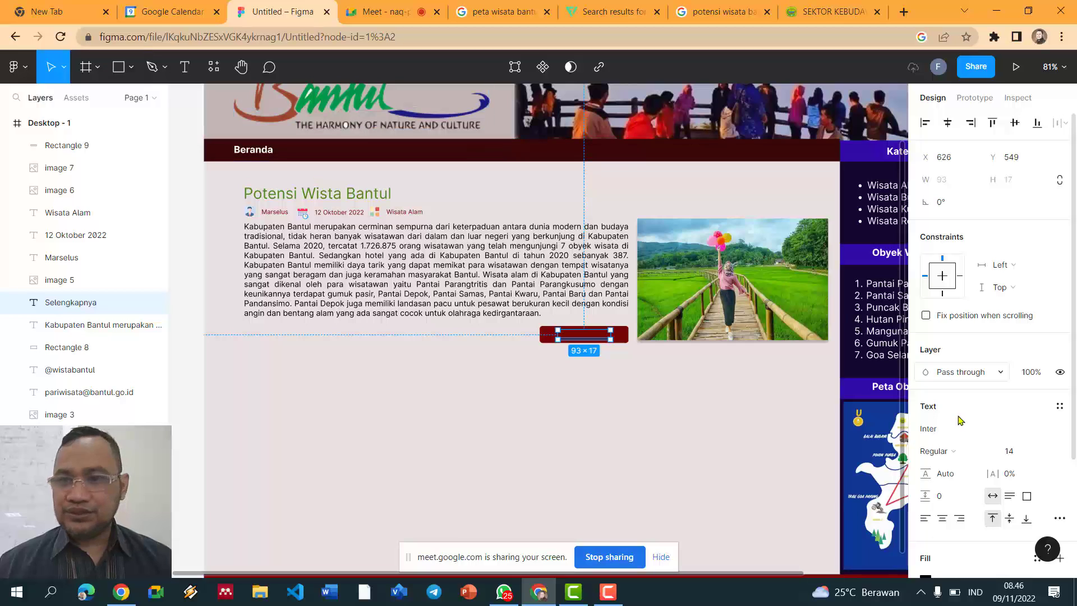
Step: Make the Selengkapnya label white and bring it in front of the maroon button
scroll(988, 477, down, 5)
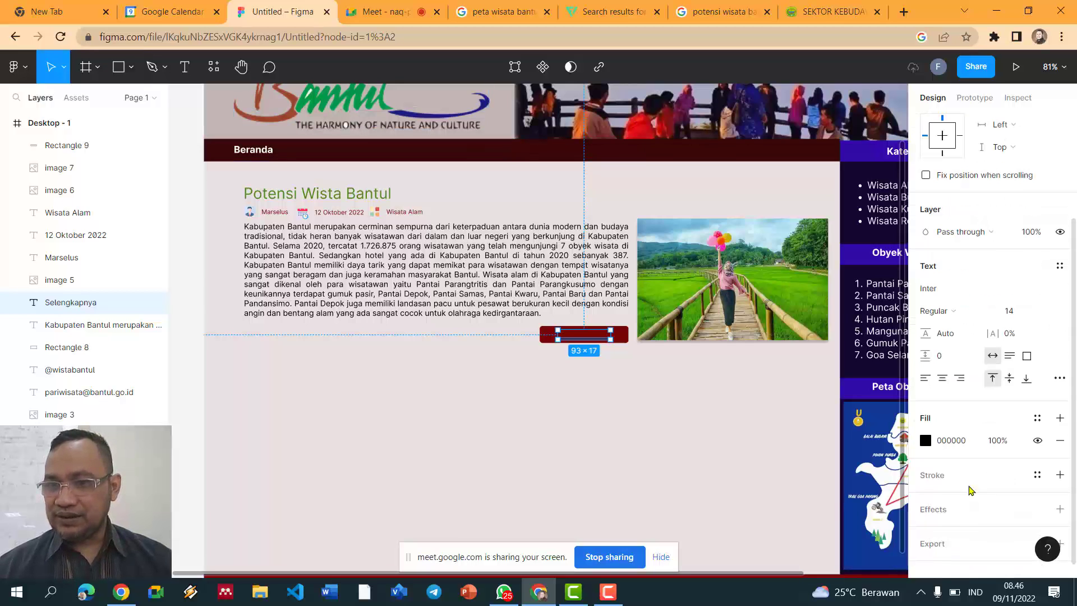
click(926, 442)
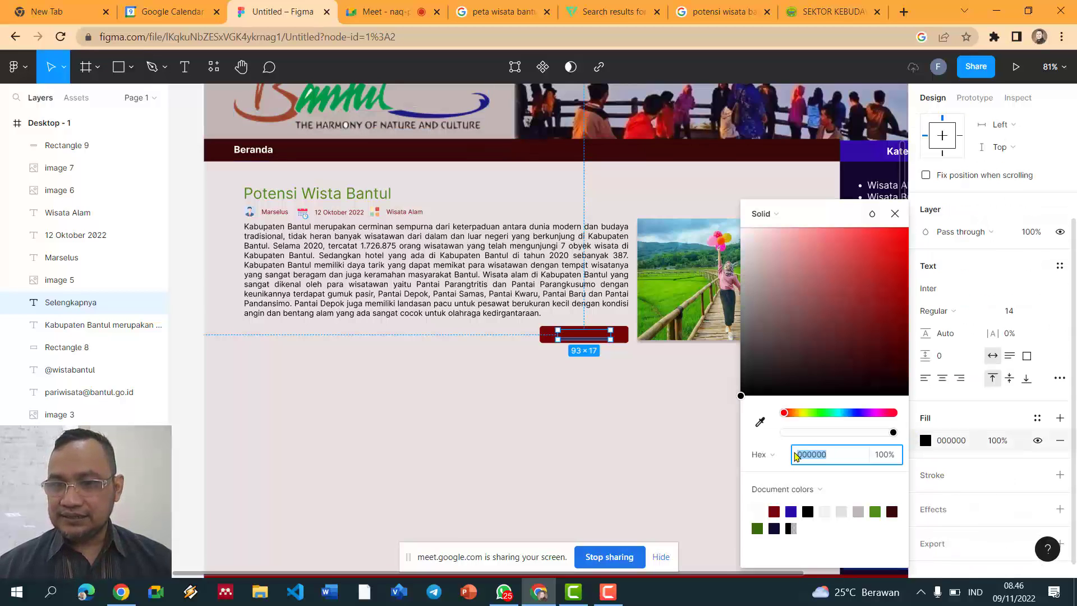
click(757, 511)
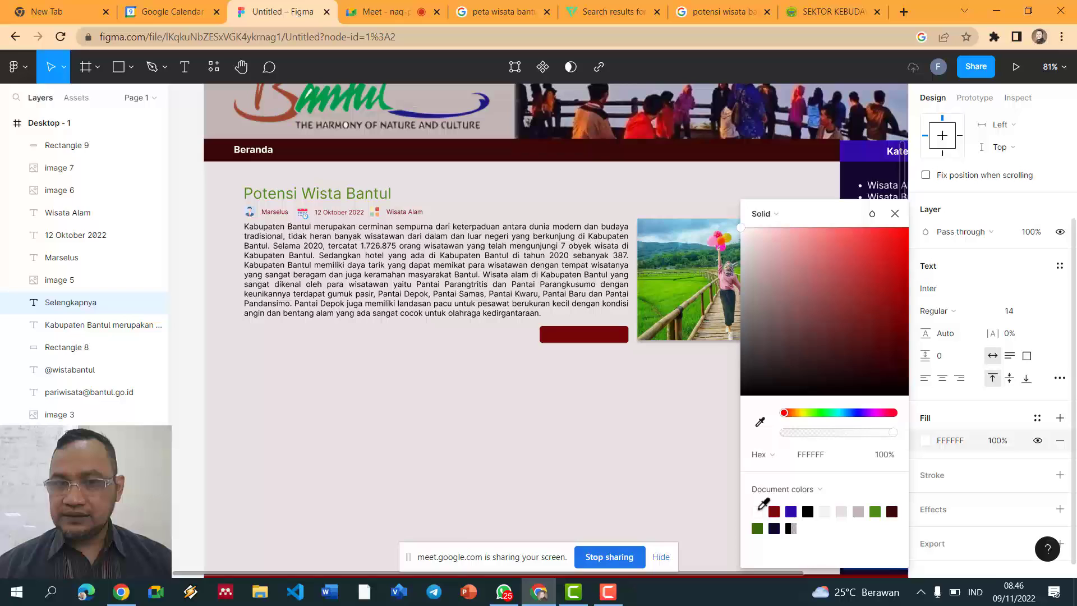
right_click(599, 337)
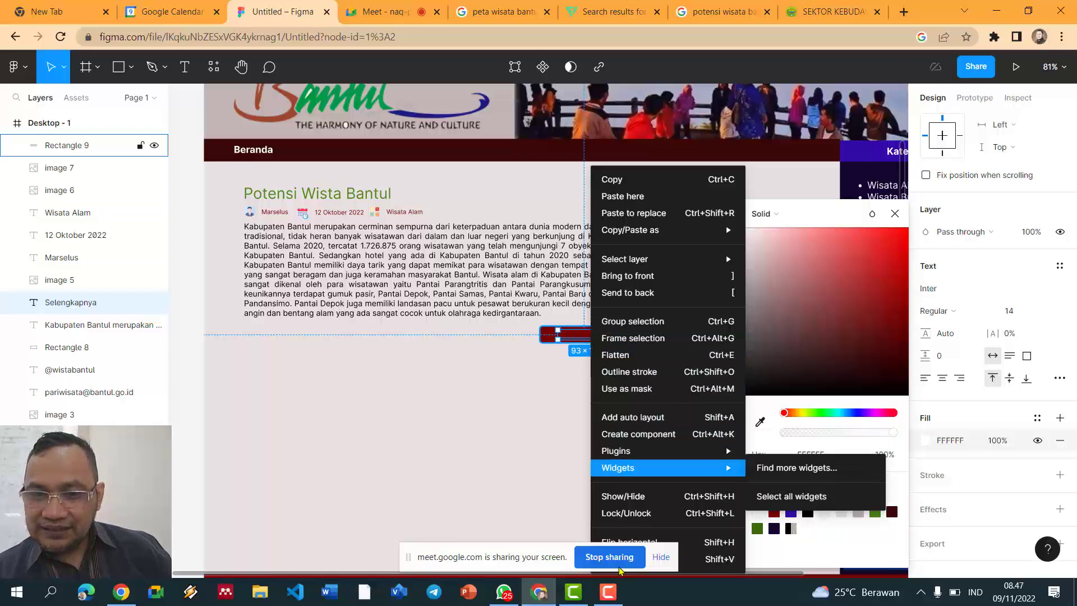
drag(573, 564, 421, 480)
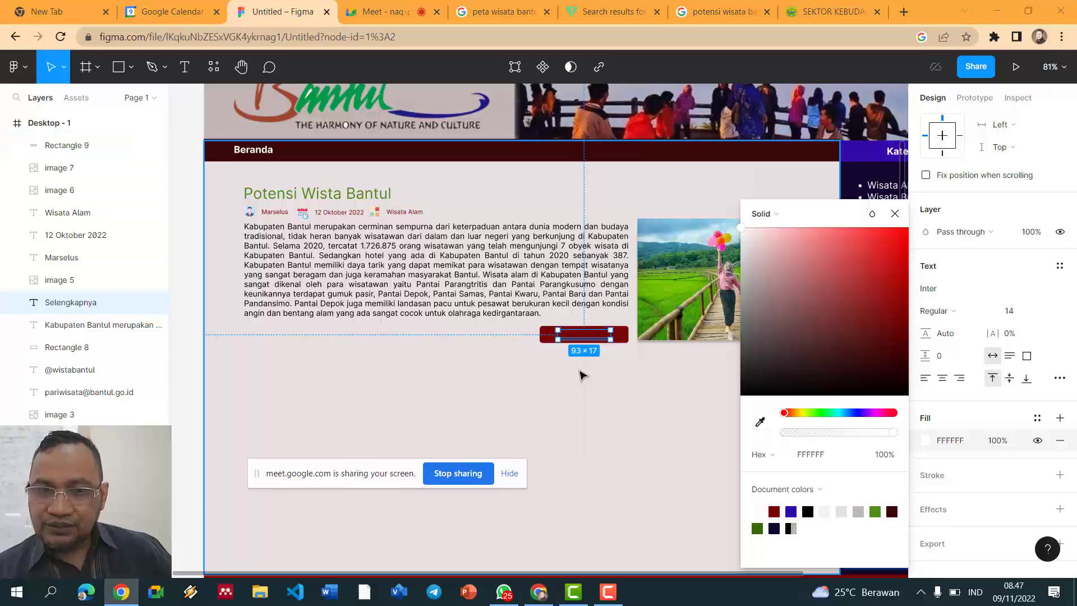
click(627, 339)
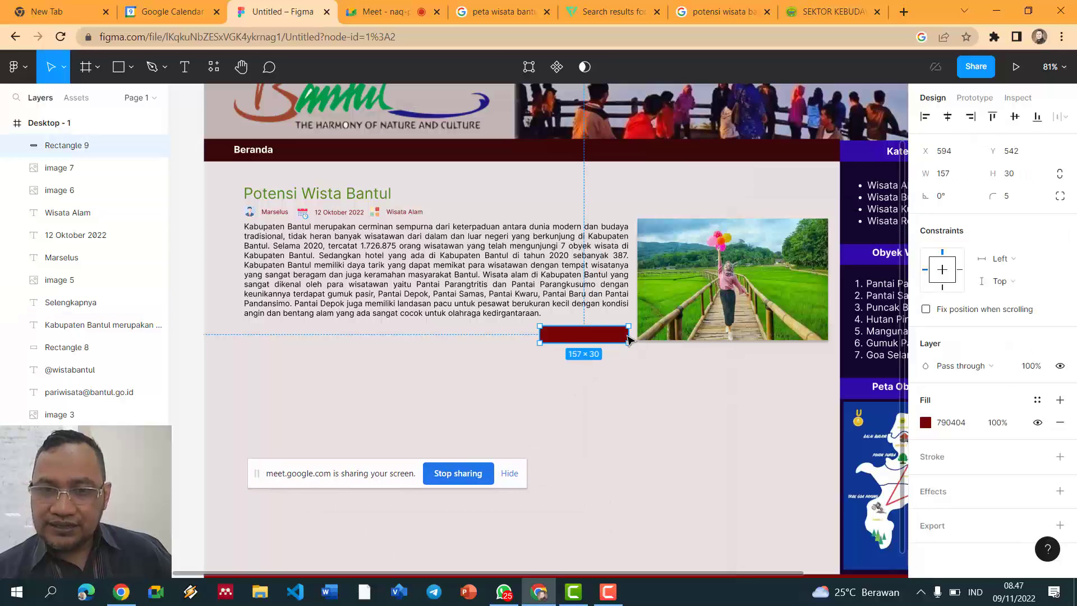
drag(599, 342, 598, 381)
click(599, 337)
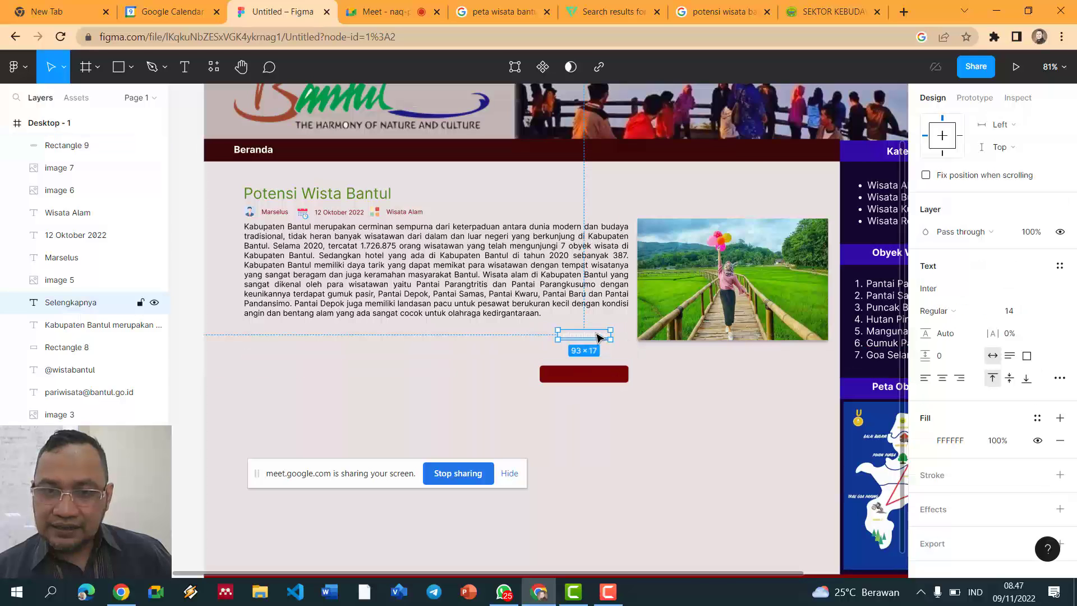
right_click(599, 338)
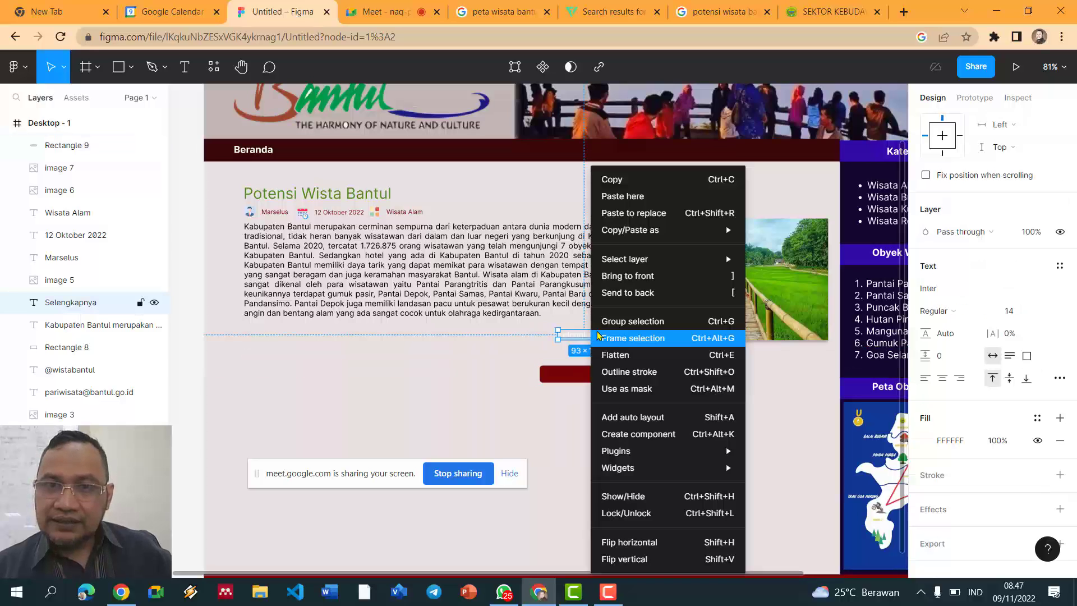
click(650, 277)
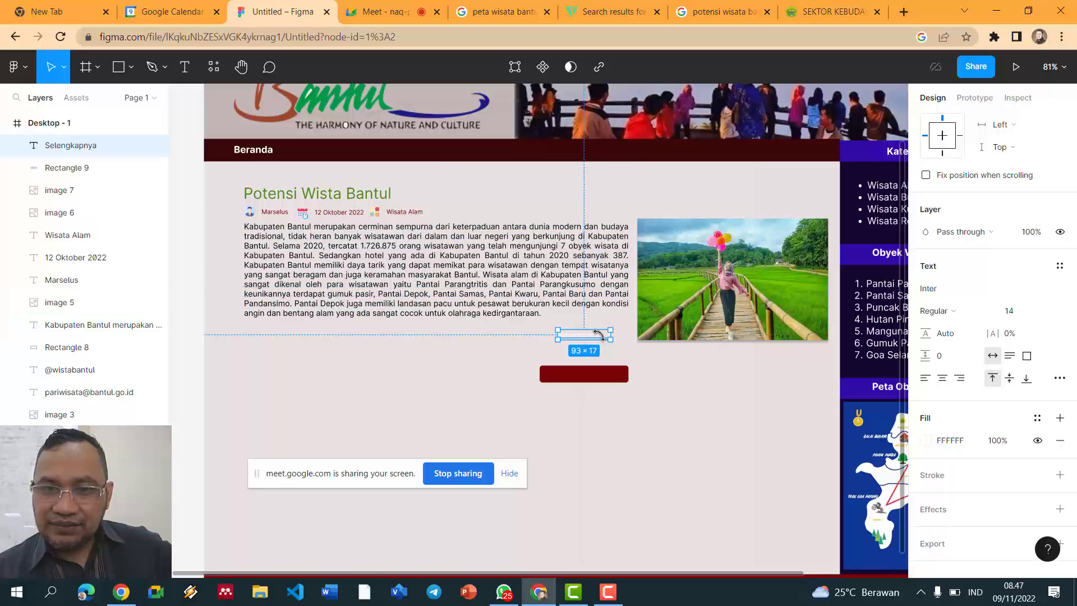
drag(597, 336, 599, 375)
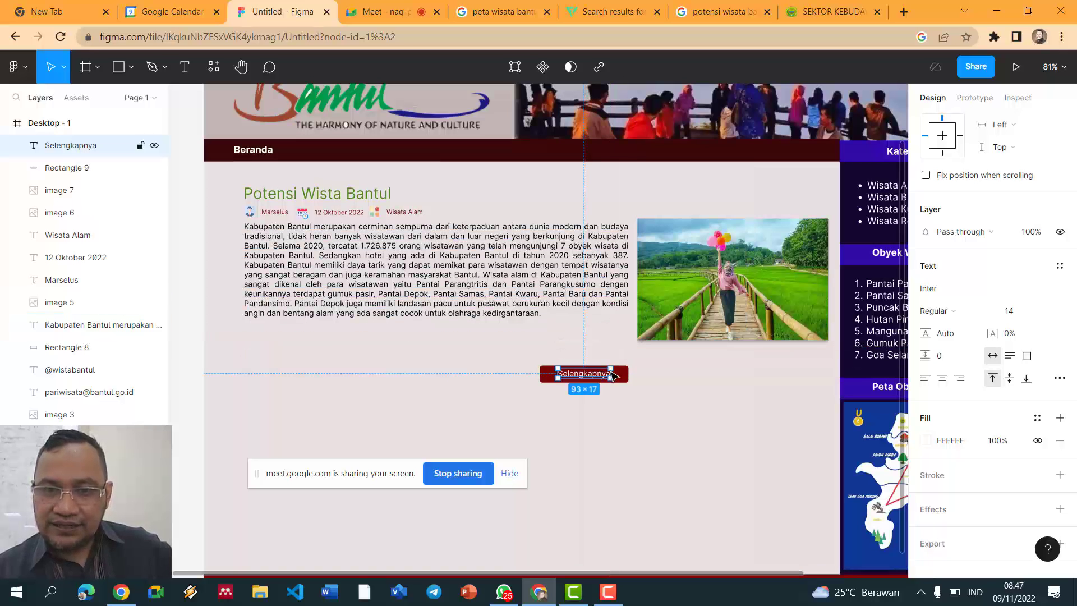
Step: Group the label and rectangle as Group 5 and place it under the body text
shift+click(615, 376)
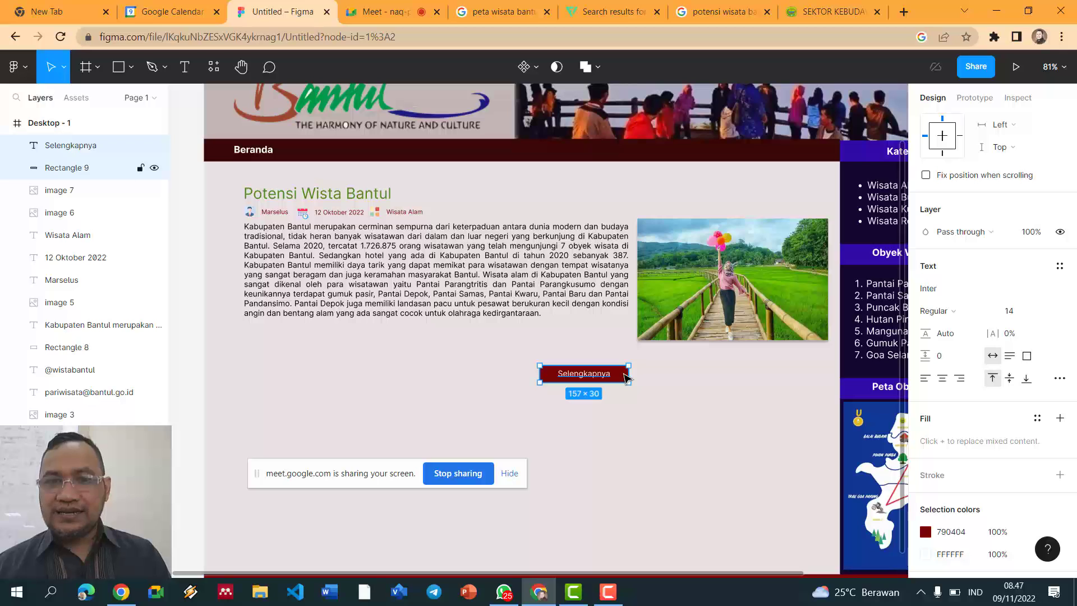
key(ctrl+g)
drag(627, 377, 619, 344)
Step: Inspect the button group and the article's title, byline and text by selecting them
click(640, 373)
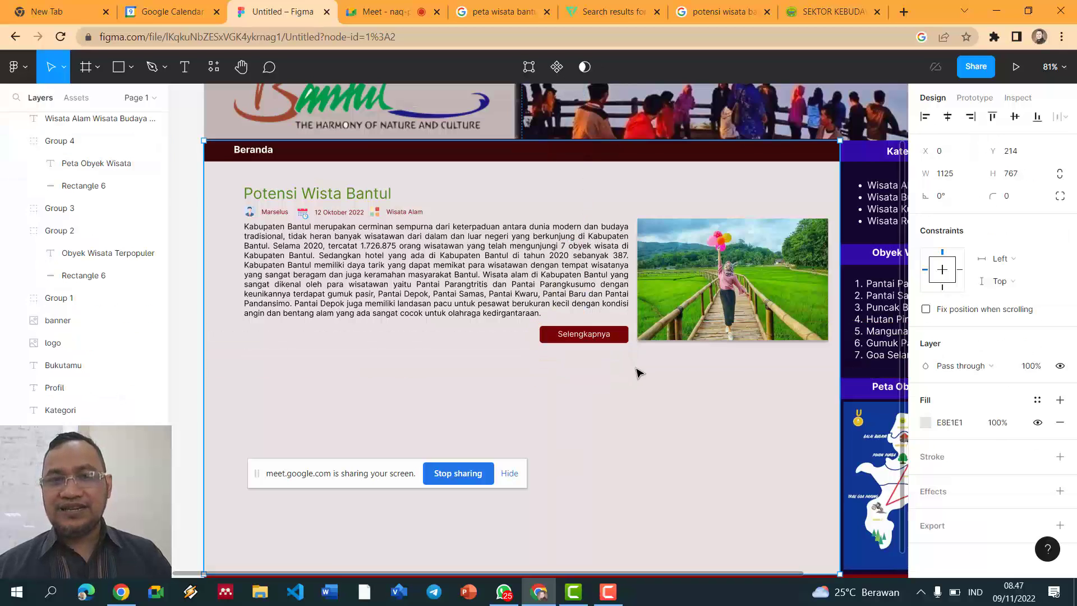
scroll(622, 370, down, 2)
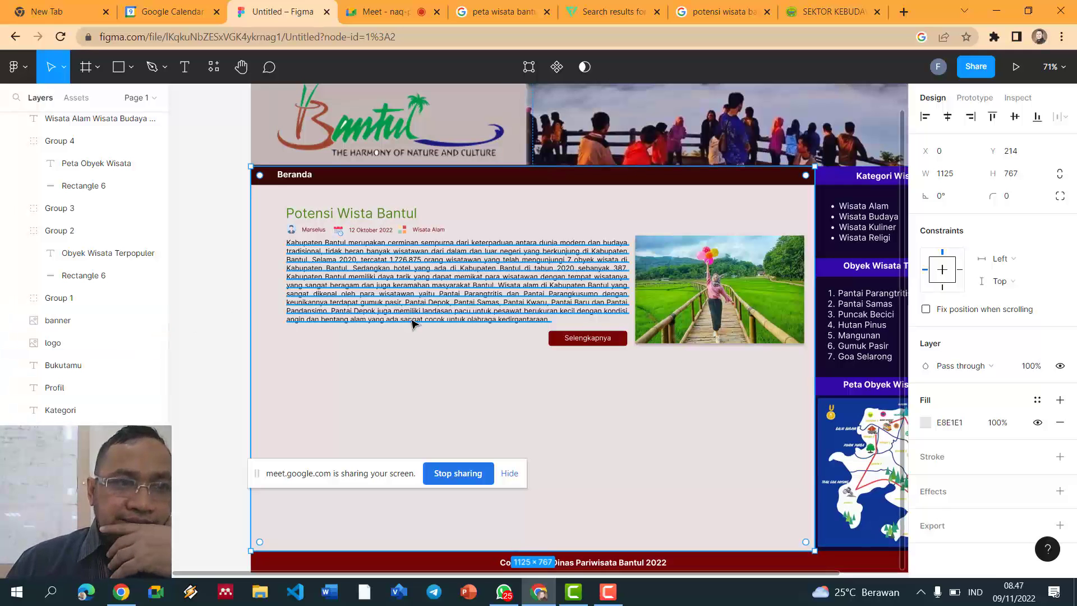
click(572, 343)
click(572, 343)
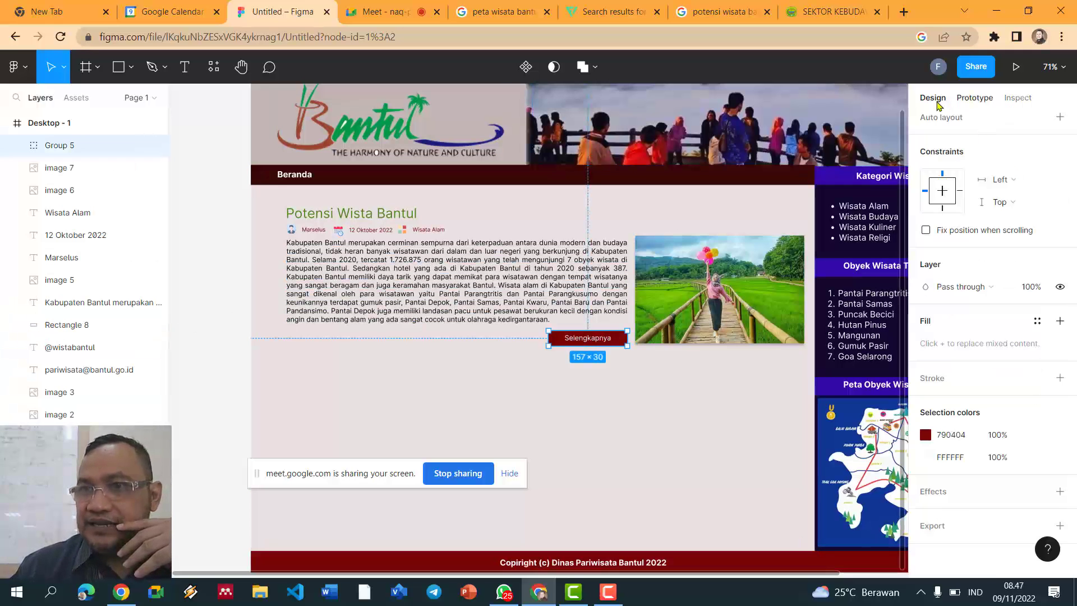
click(427, 389)
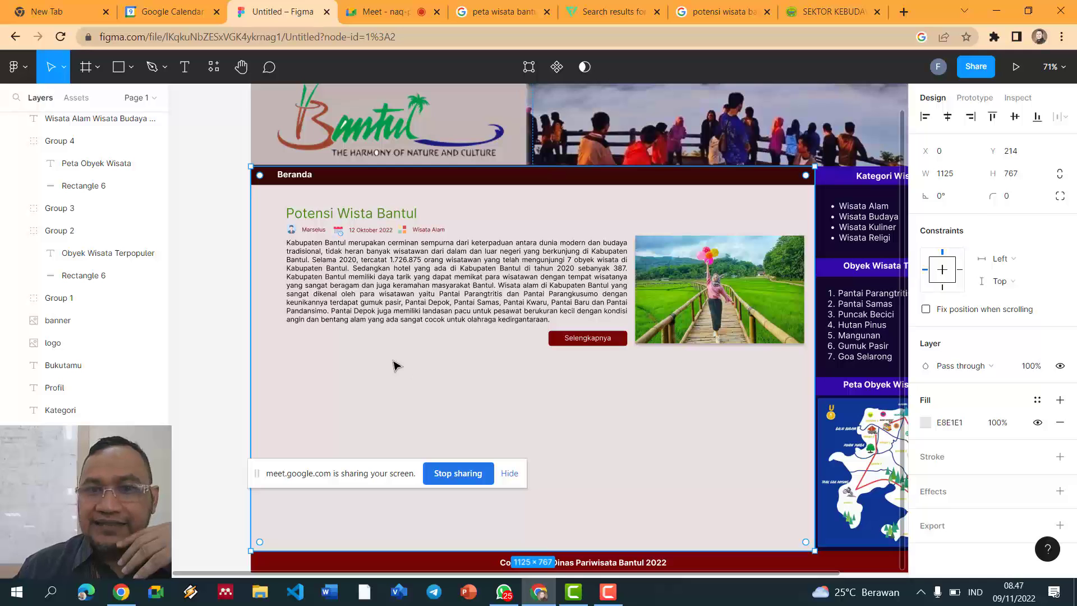
drag(222, 195, 805, 365)
click(344, 213)
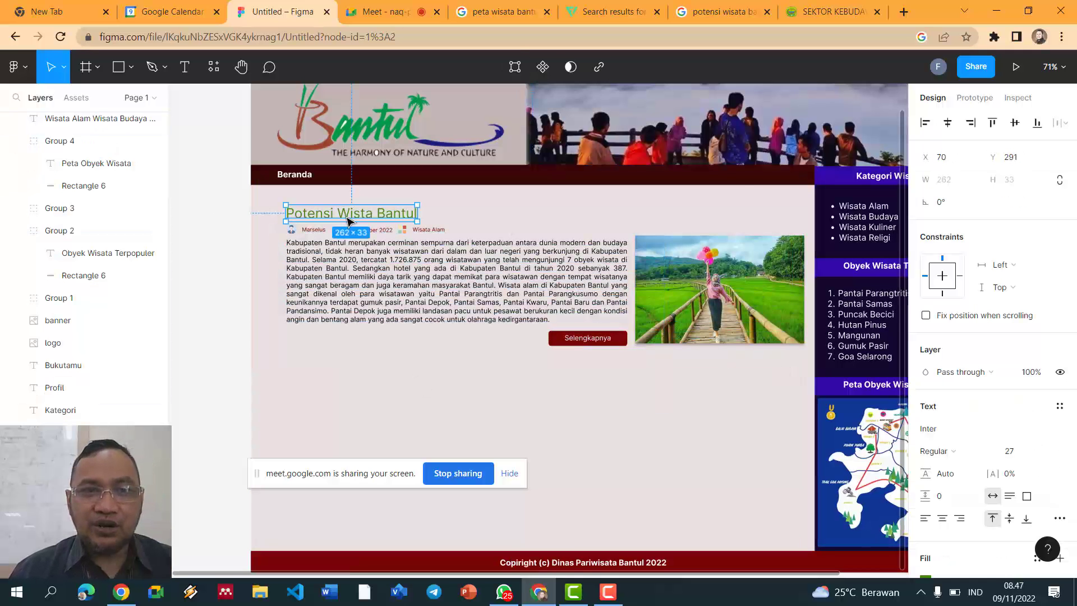
shift+click(310, 229)
drag(231, 202, 784, 352)
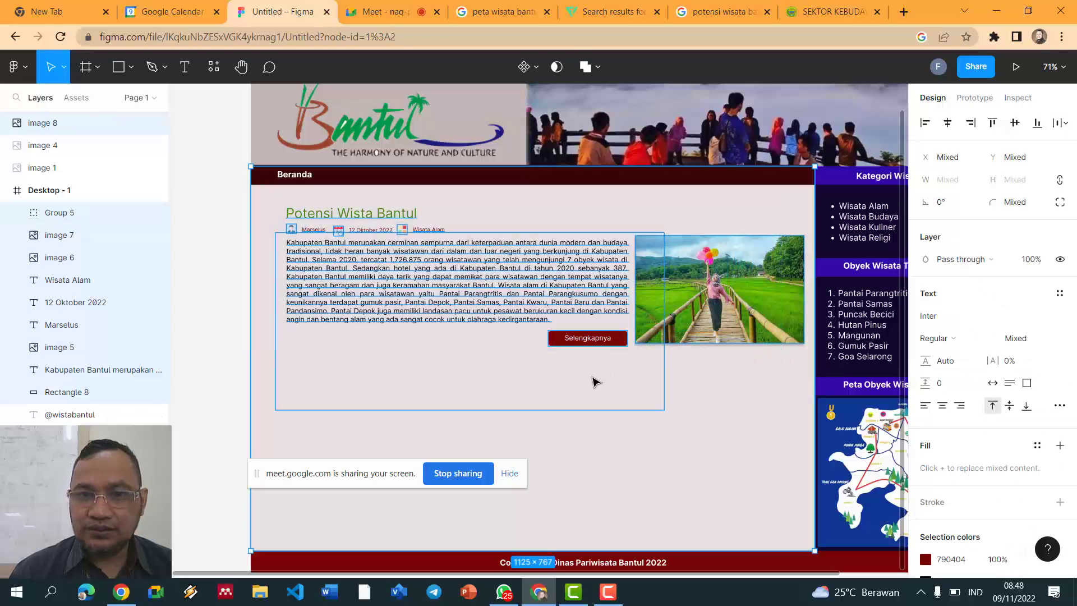
click(580, 412)
Step: Shrink the body text box to about 681×179 so it hugs the paragraph
click(482, 312)
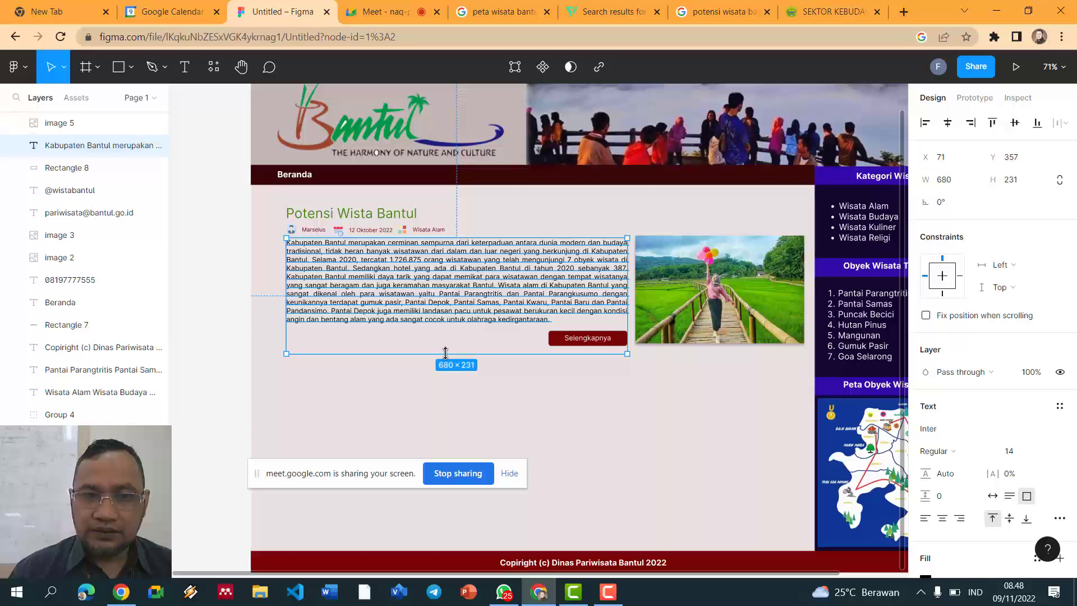
drag(286, 354, 285, 328)
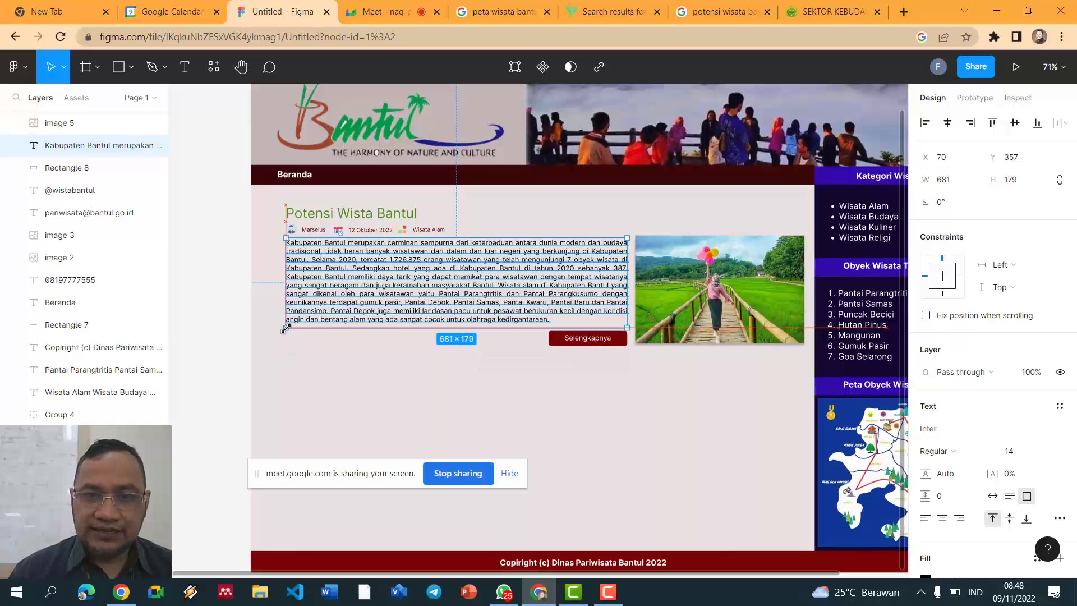
click(503, 397)
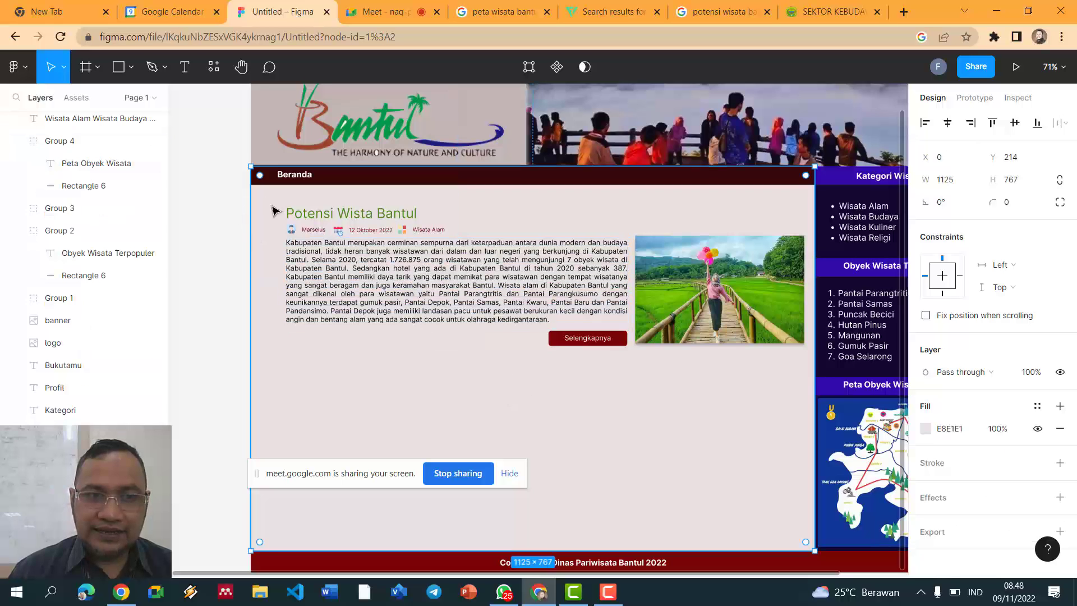
drag(230, 203, 813, 359)
click(665, 402)
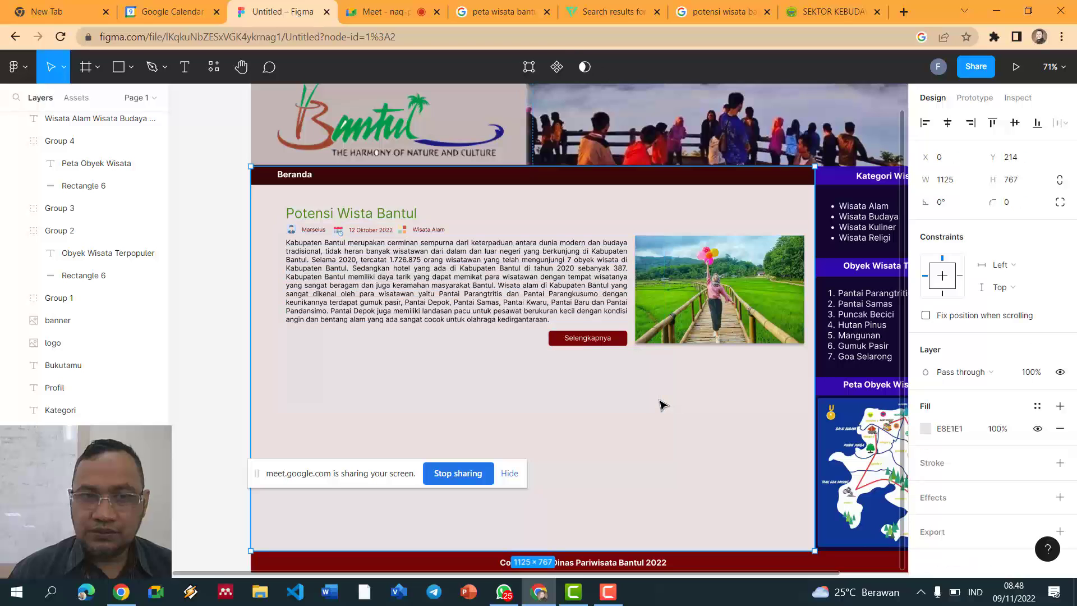
Step: Group the button, photo, body text, byline icons and labels, and title together
click(617, 339)
shift+click(645, 337)
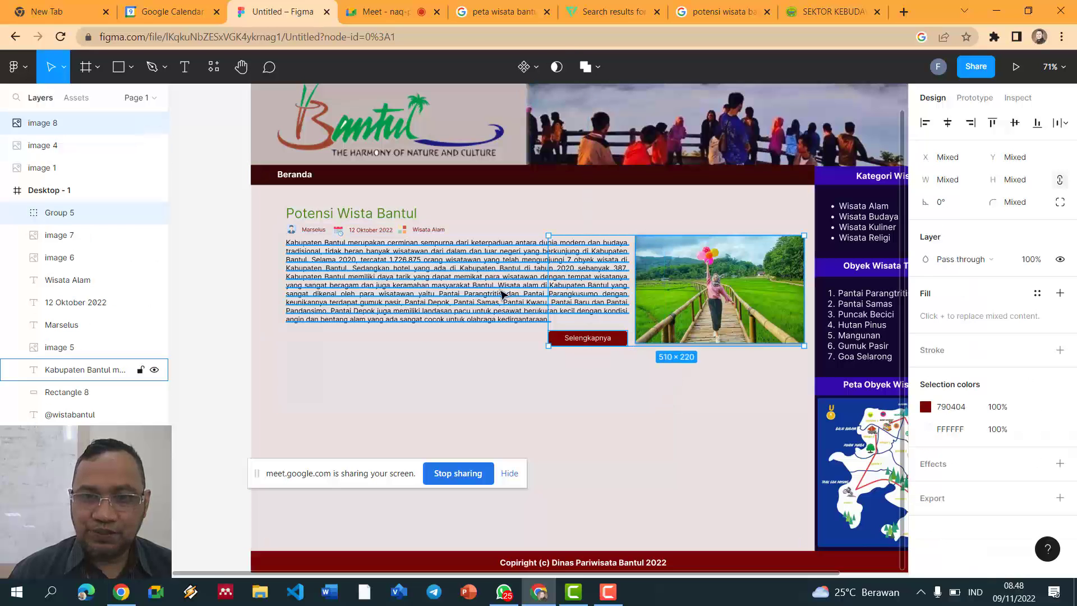
shift+click(497, 291)
shift+click(311, 231)
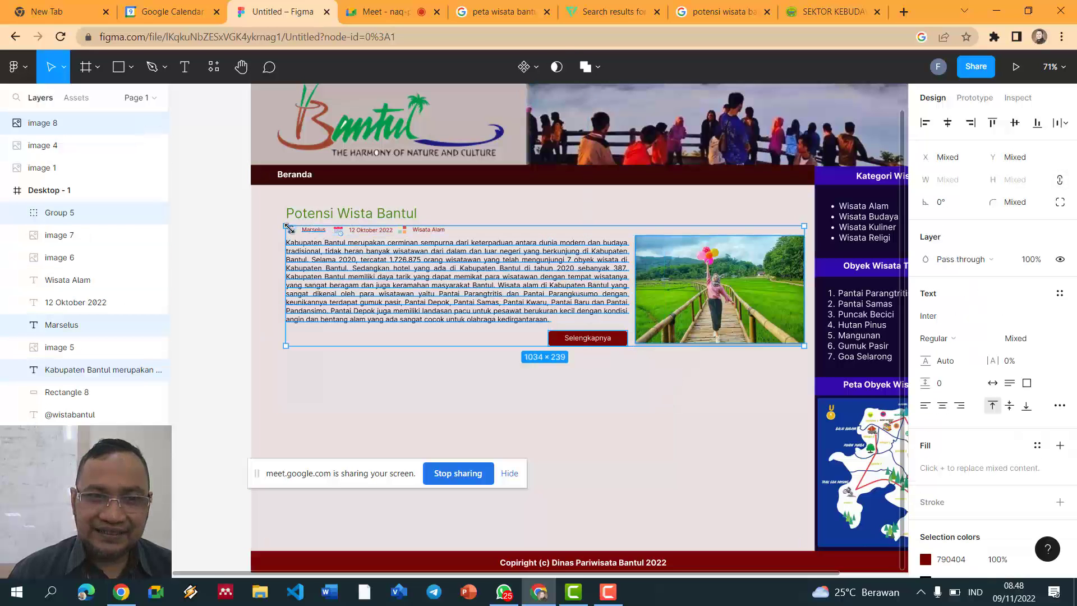
shift+click(291, 231)
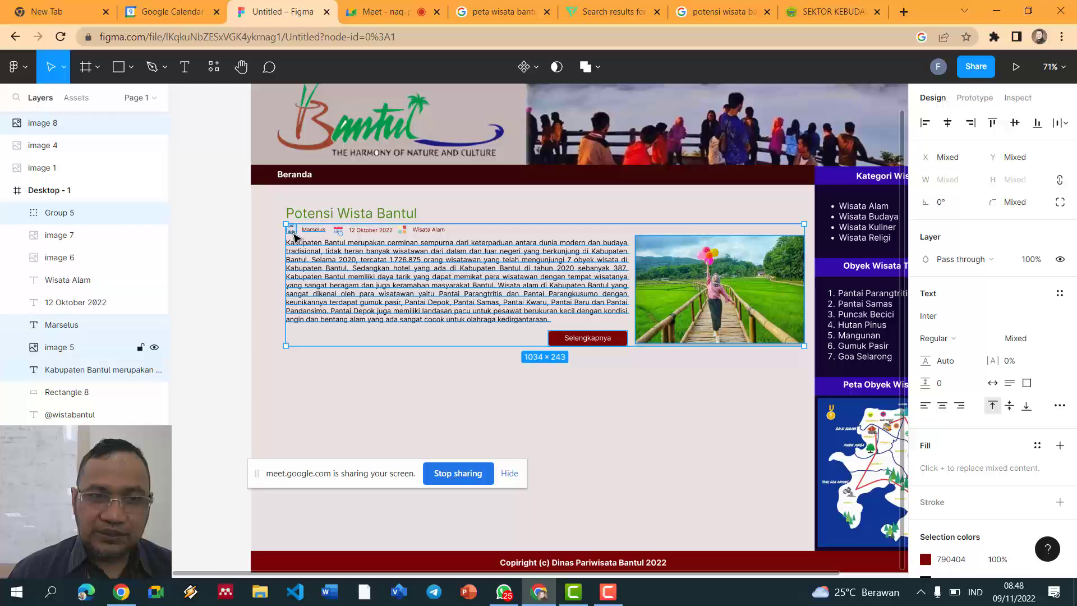
shift+click(338, 231)
shift+click(403, 230)
shift+click(429, 230)
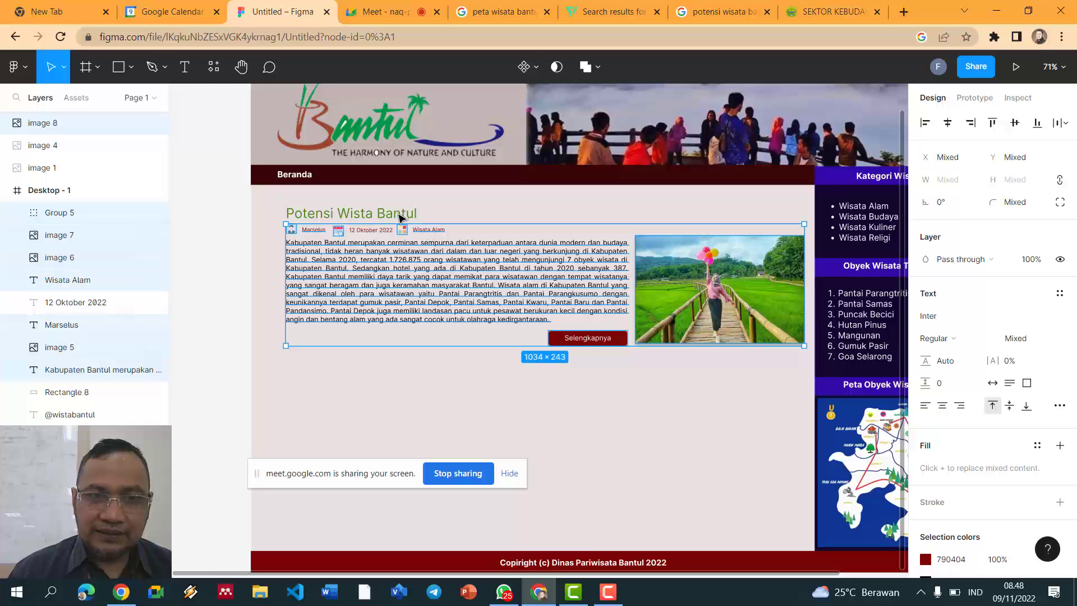
shift+click(397, 214)
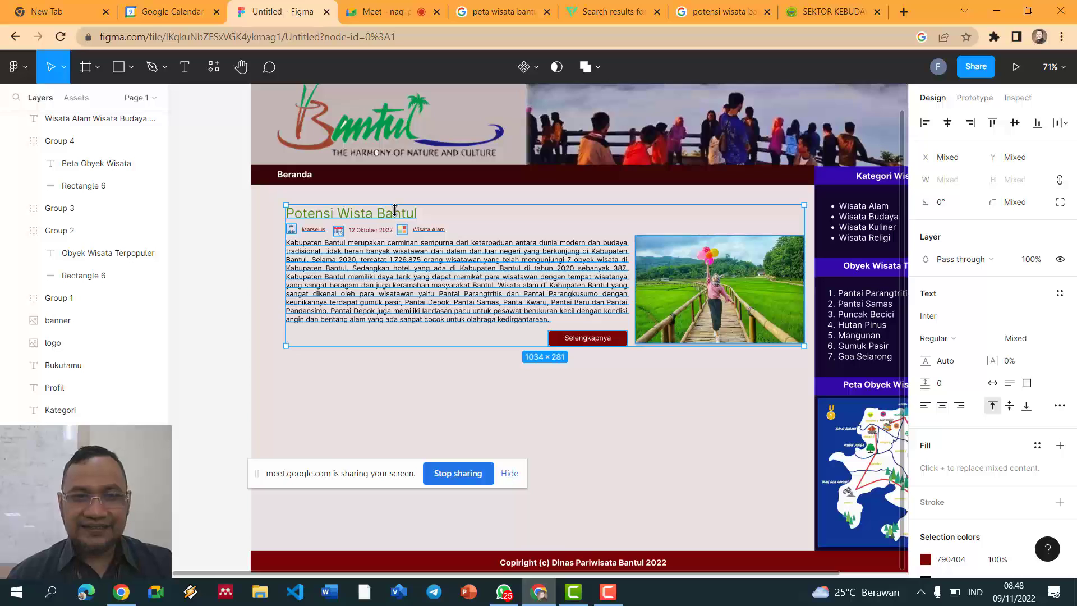
key(ctrl+g)
mouse_move(384, 229)
mouse_down()
mouse_move(477, 289)
mouse_move(352, 362)
mouse_move(426, 280)
mouse_move(388, 244)
mouse_up()
Step: Add the 12 Oktober 2022 date into a 1034×281 Group 7 and duplicate the article block
shift+click(371, 231)
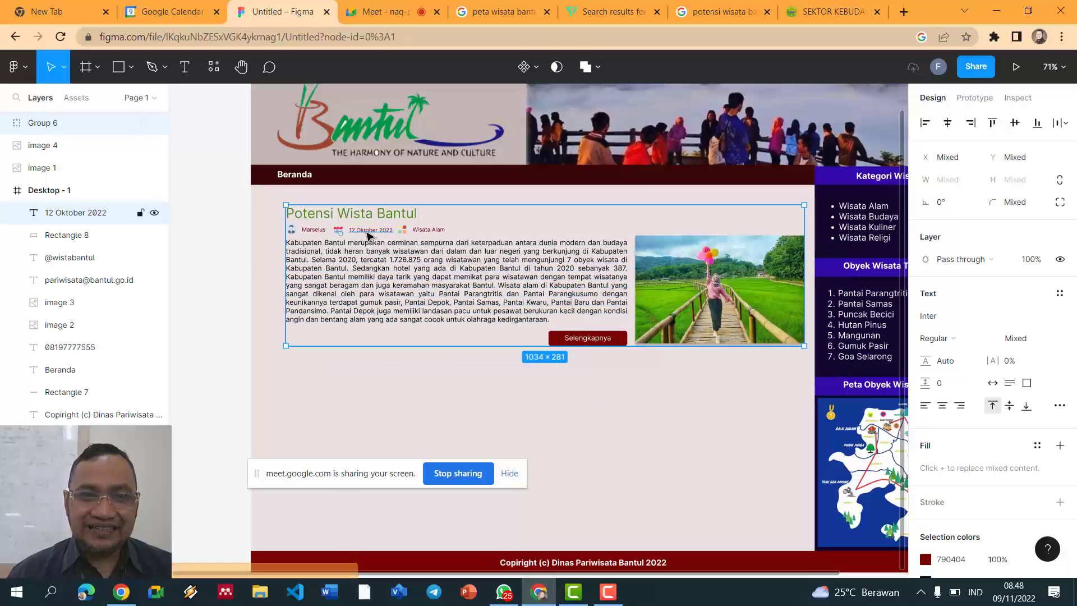
key(ctrl+g)
mouse_move(451, 227)
mouse_down()
mouse_move(432, 303)
mouse_move(471, 301)
mouse_move(444, 241)
mouse_up()
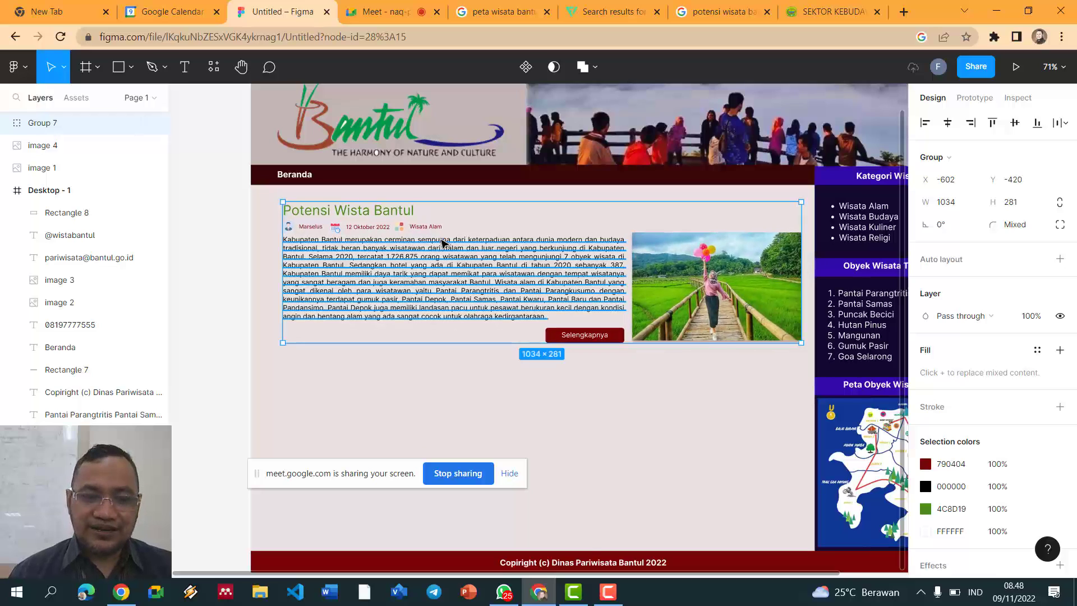
key(ctrl+d)
Step: Position the duplicated article block, Group 8, directly below the original Group 7 and deselect it
drag(443, 243, 443, 399)
click(231, 320)
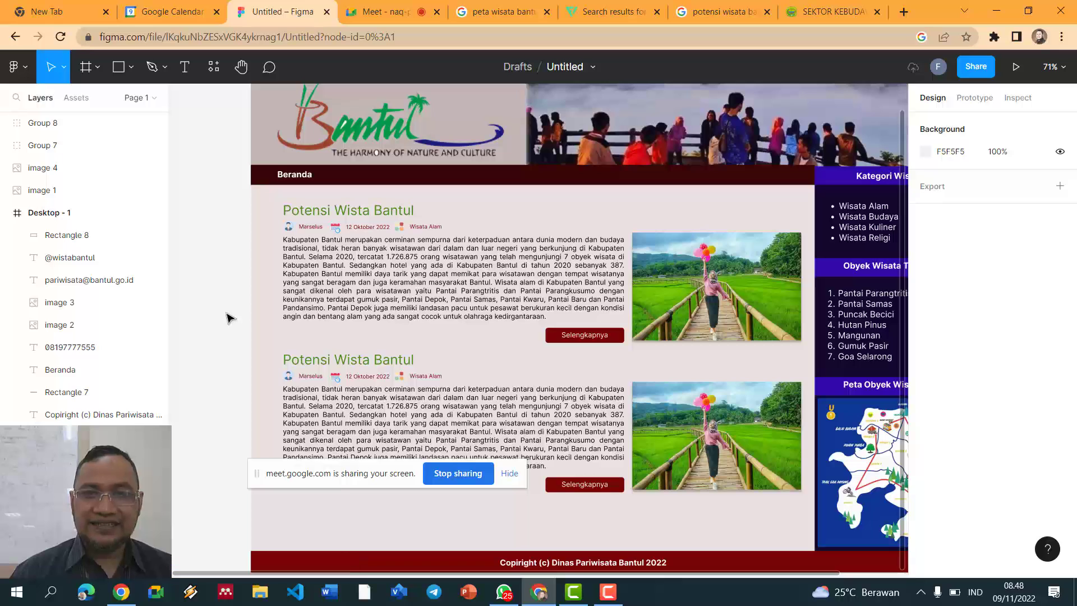
ctrl+scroll(229, 317, down, 3)
ctrl+scroll(228, 318, up, 1)
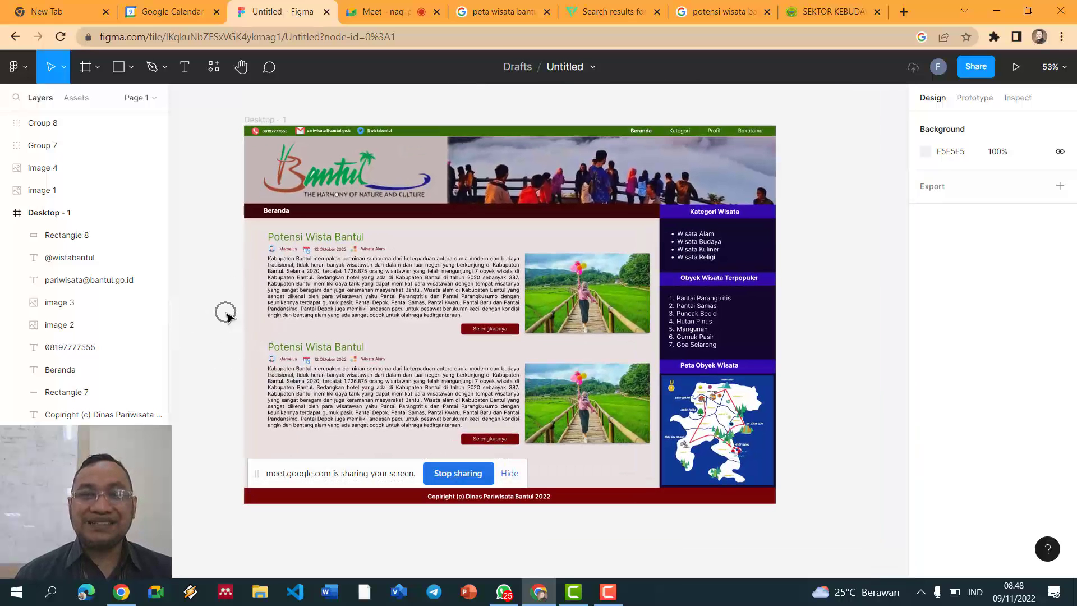